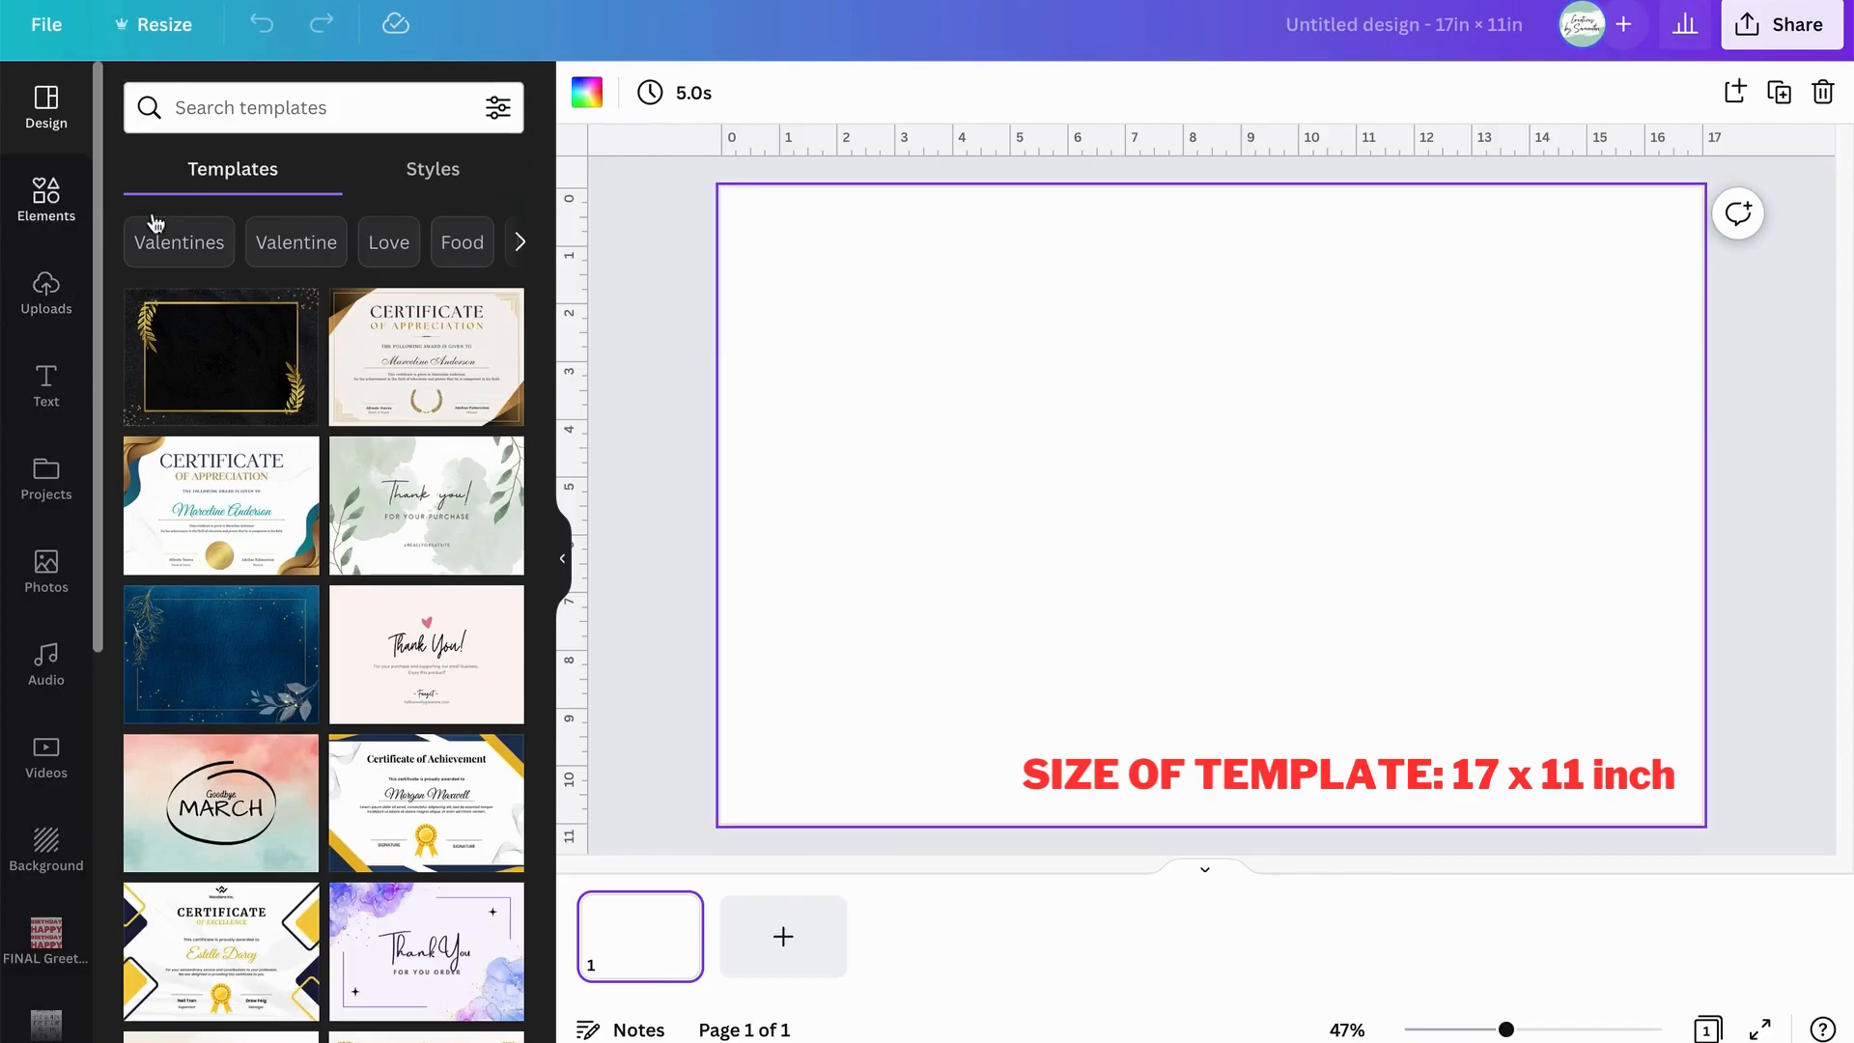
Add a heading reading "HAPPY PANCAKE DAY" and place it, enlarged to about size 78, near the page's upper edge.
click(50, 382)
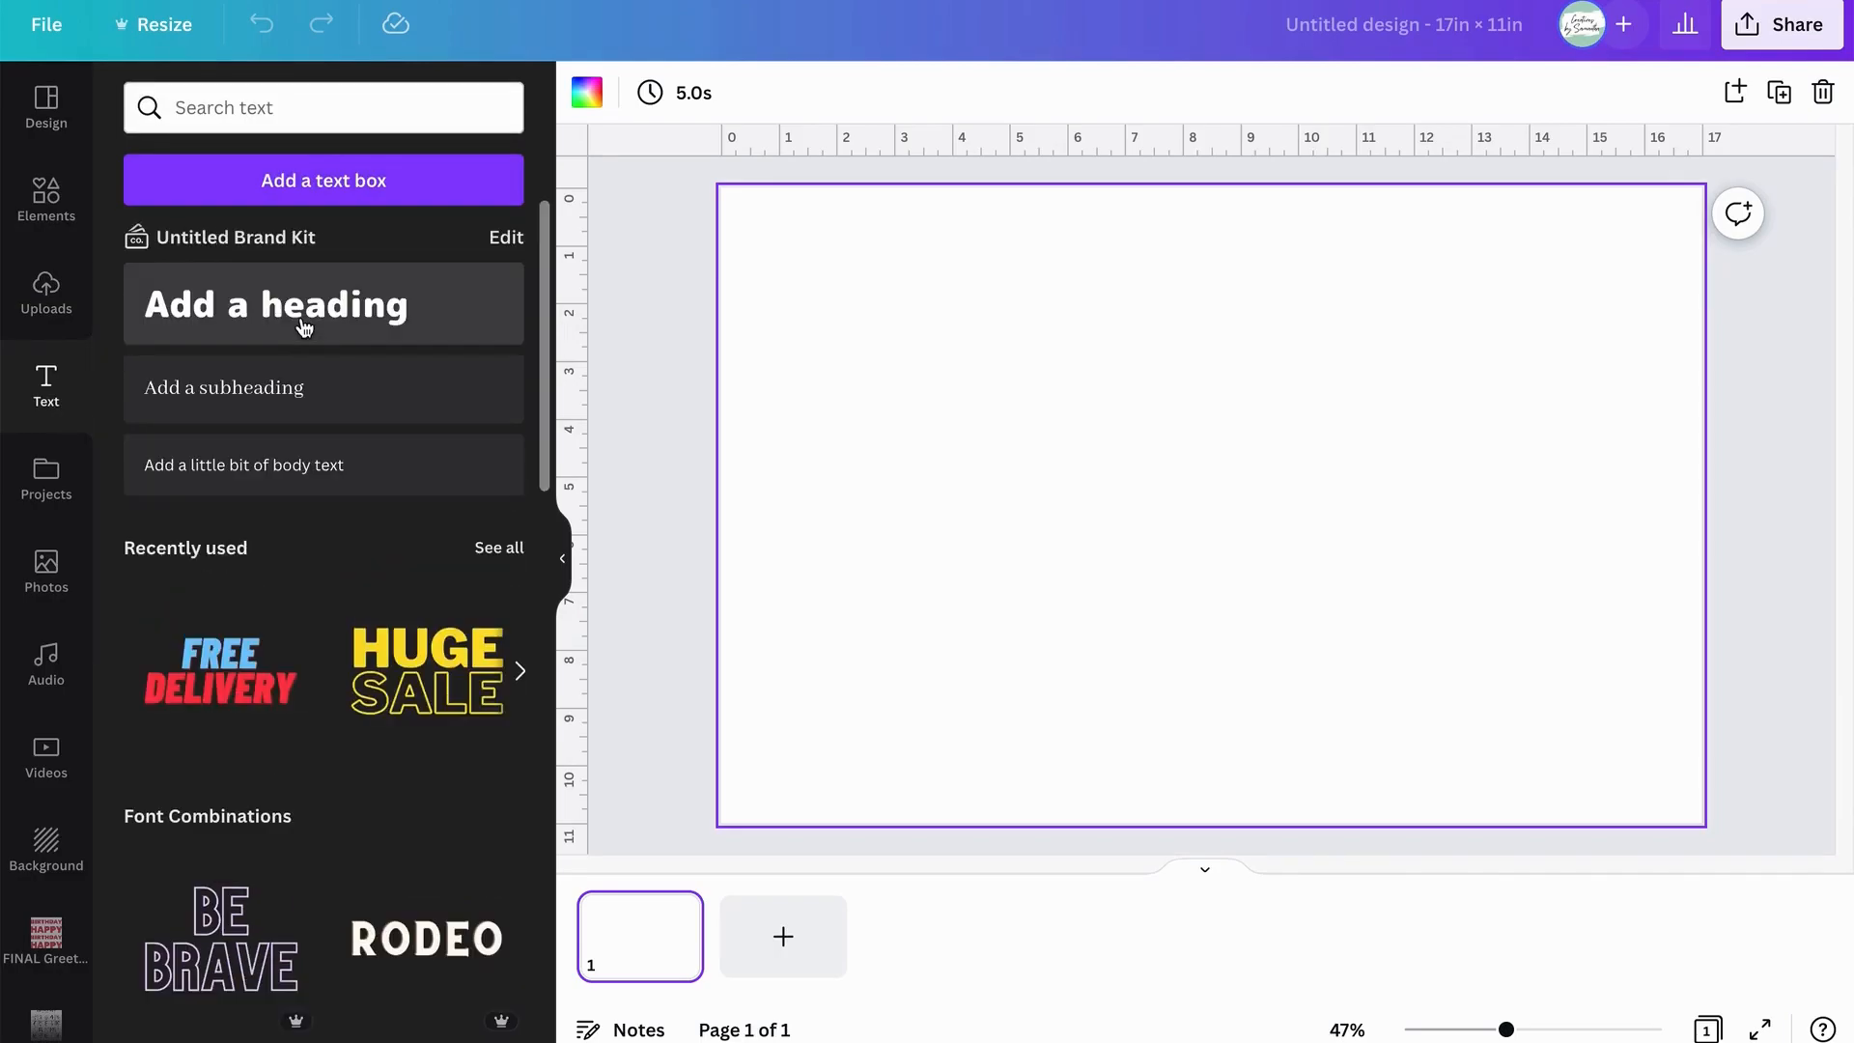
click(274, 304)
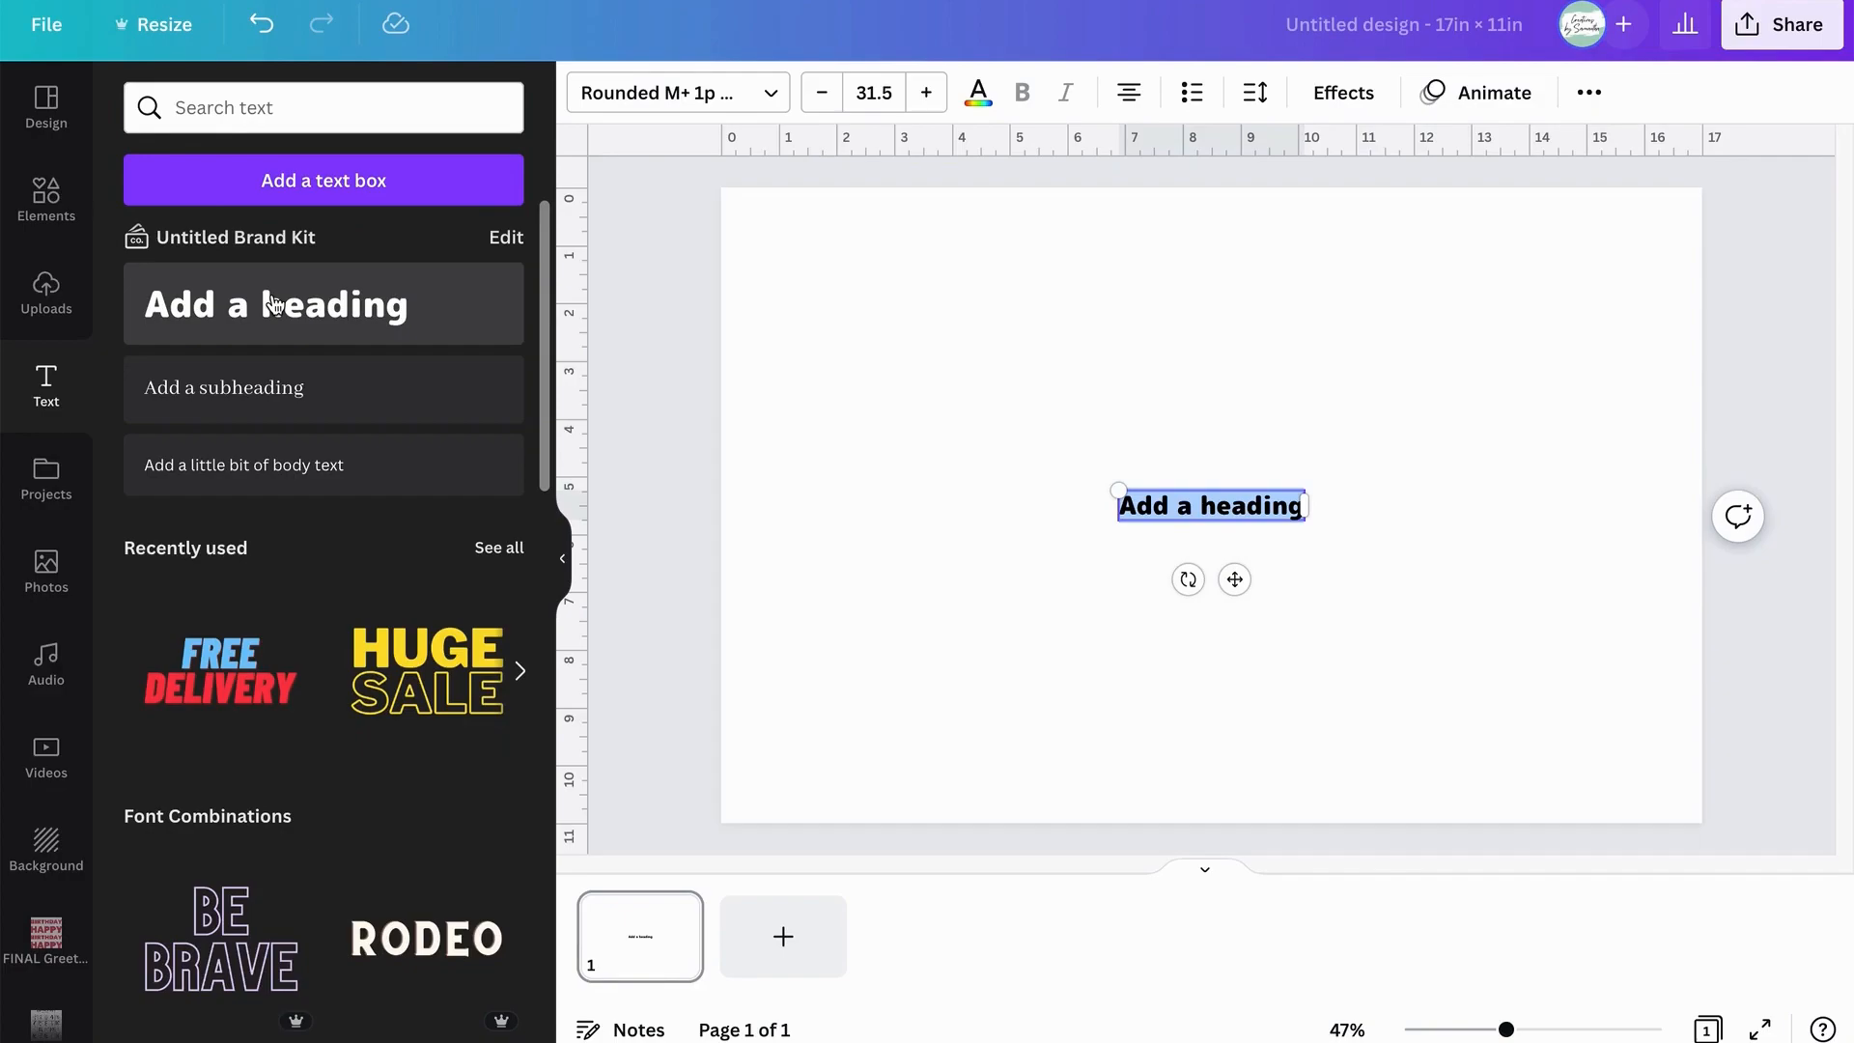
text(HA)
text(P)
key(BackSpace)
text(PPY PA)
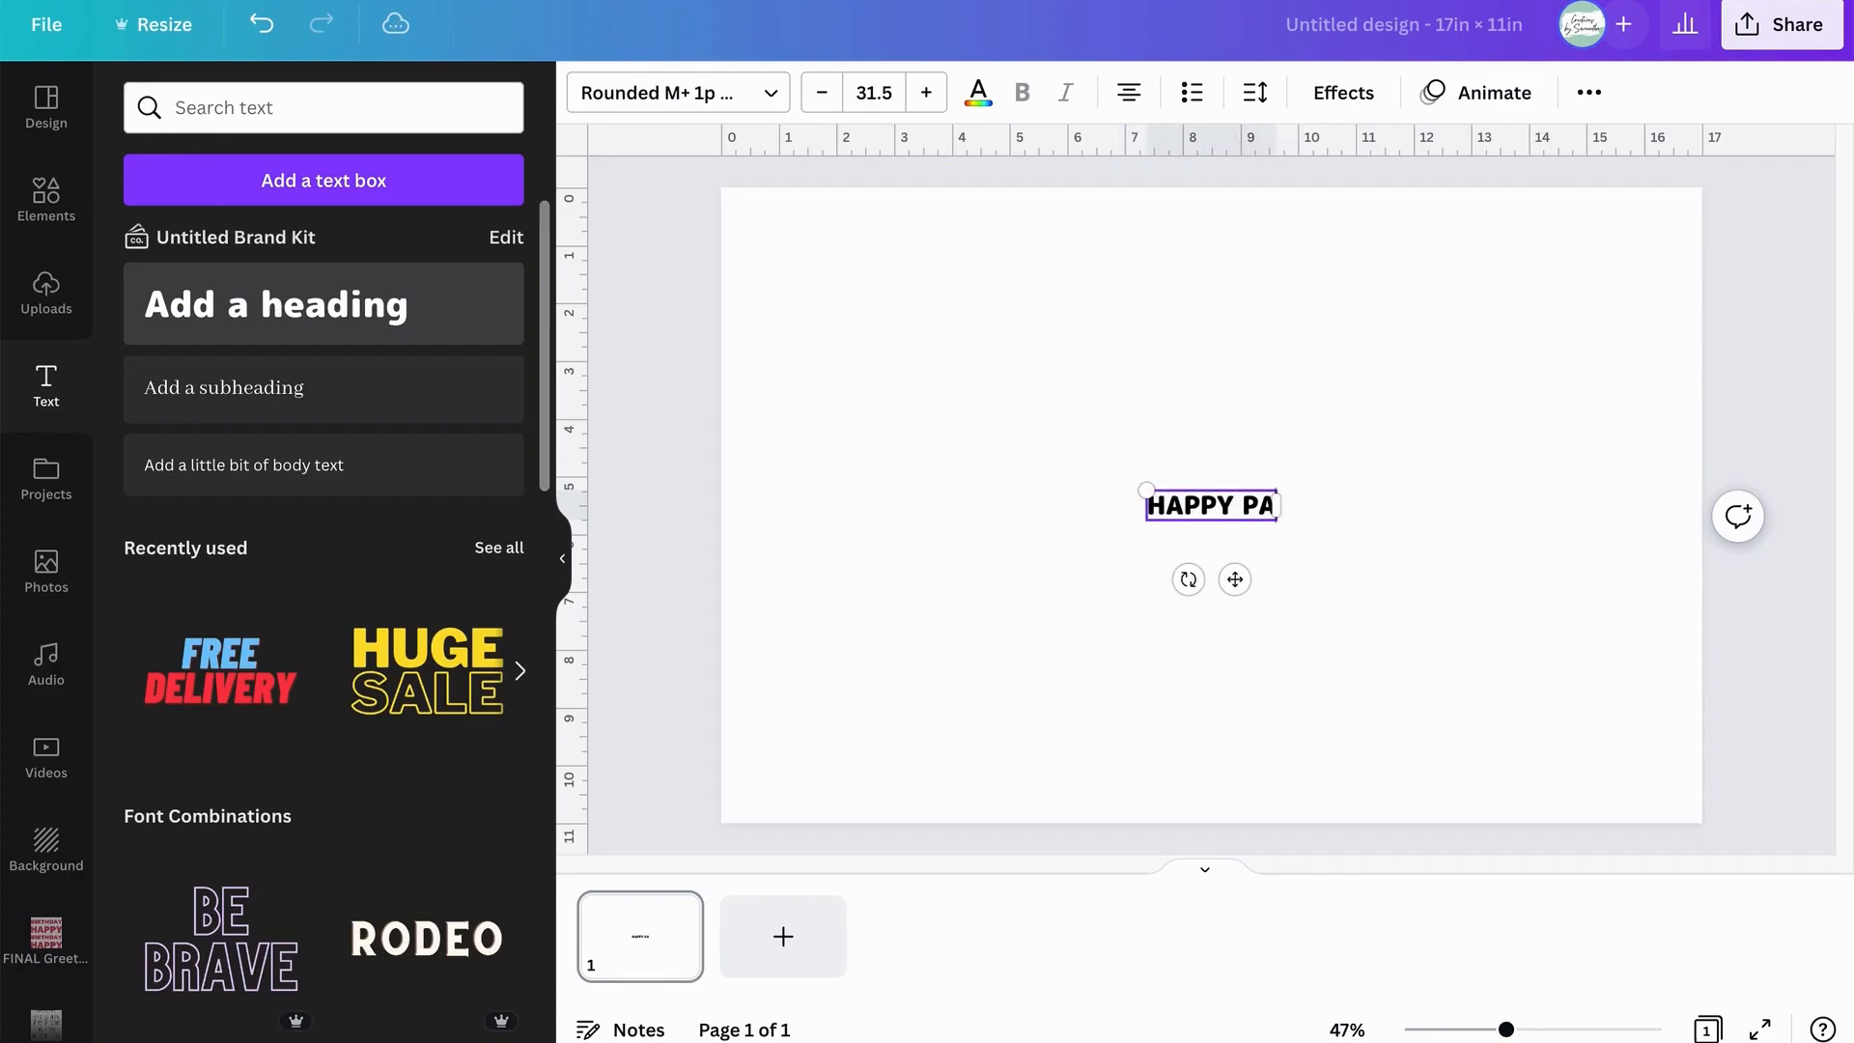
text(NCAKE DA)
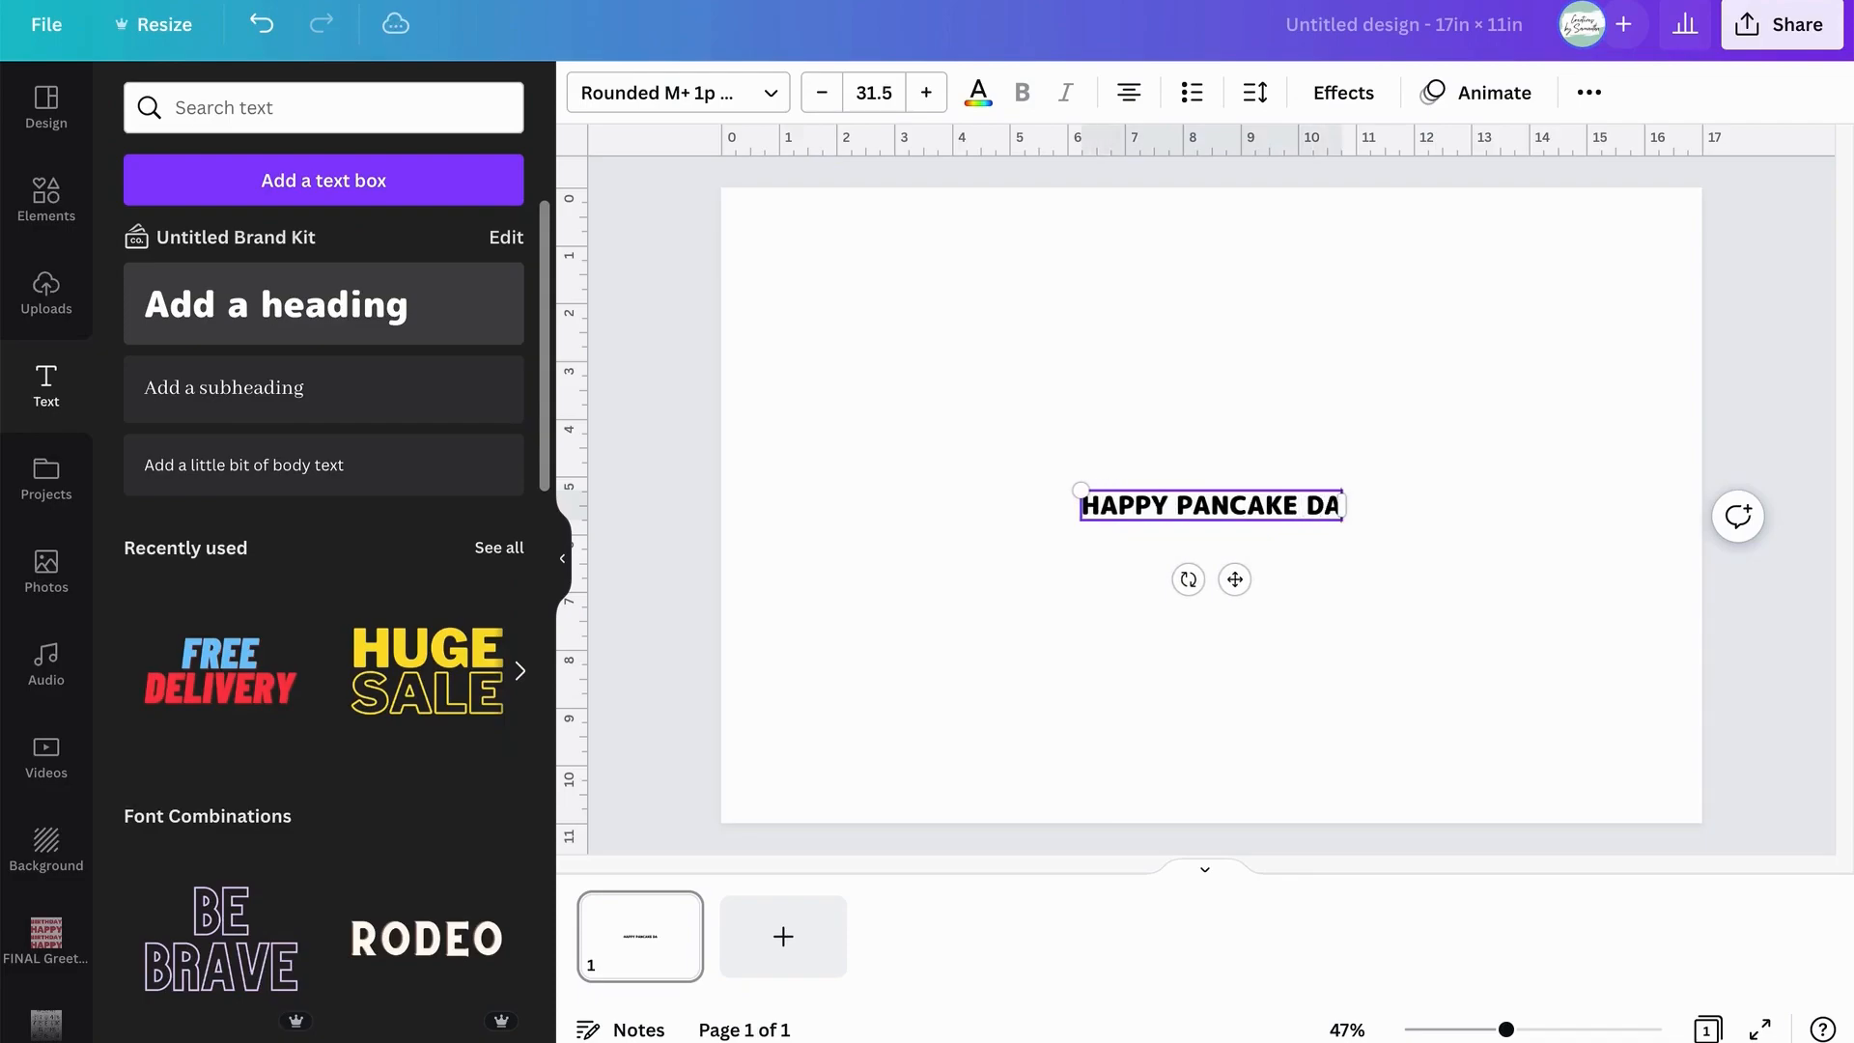
text(Y)
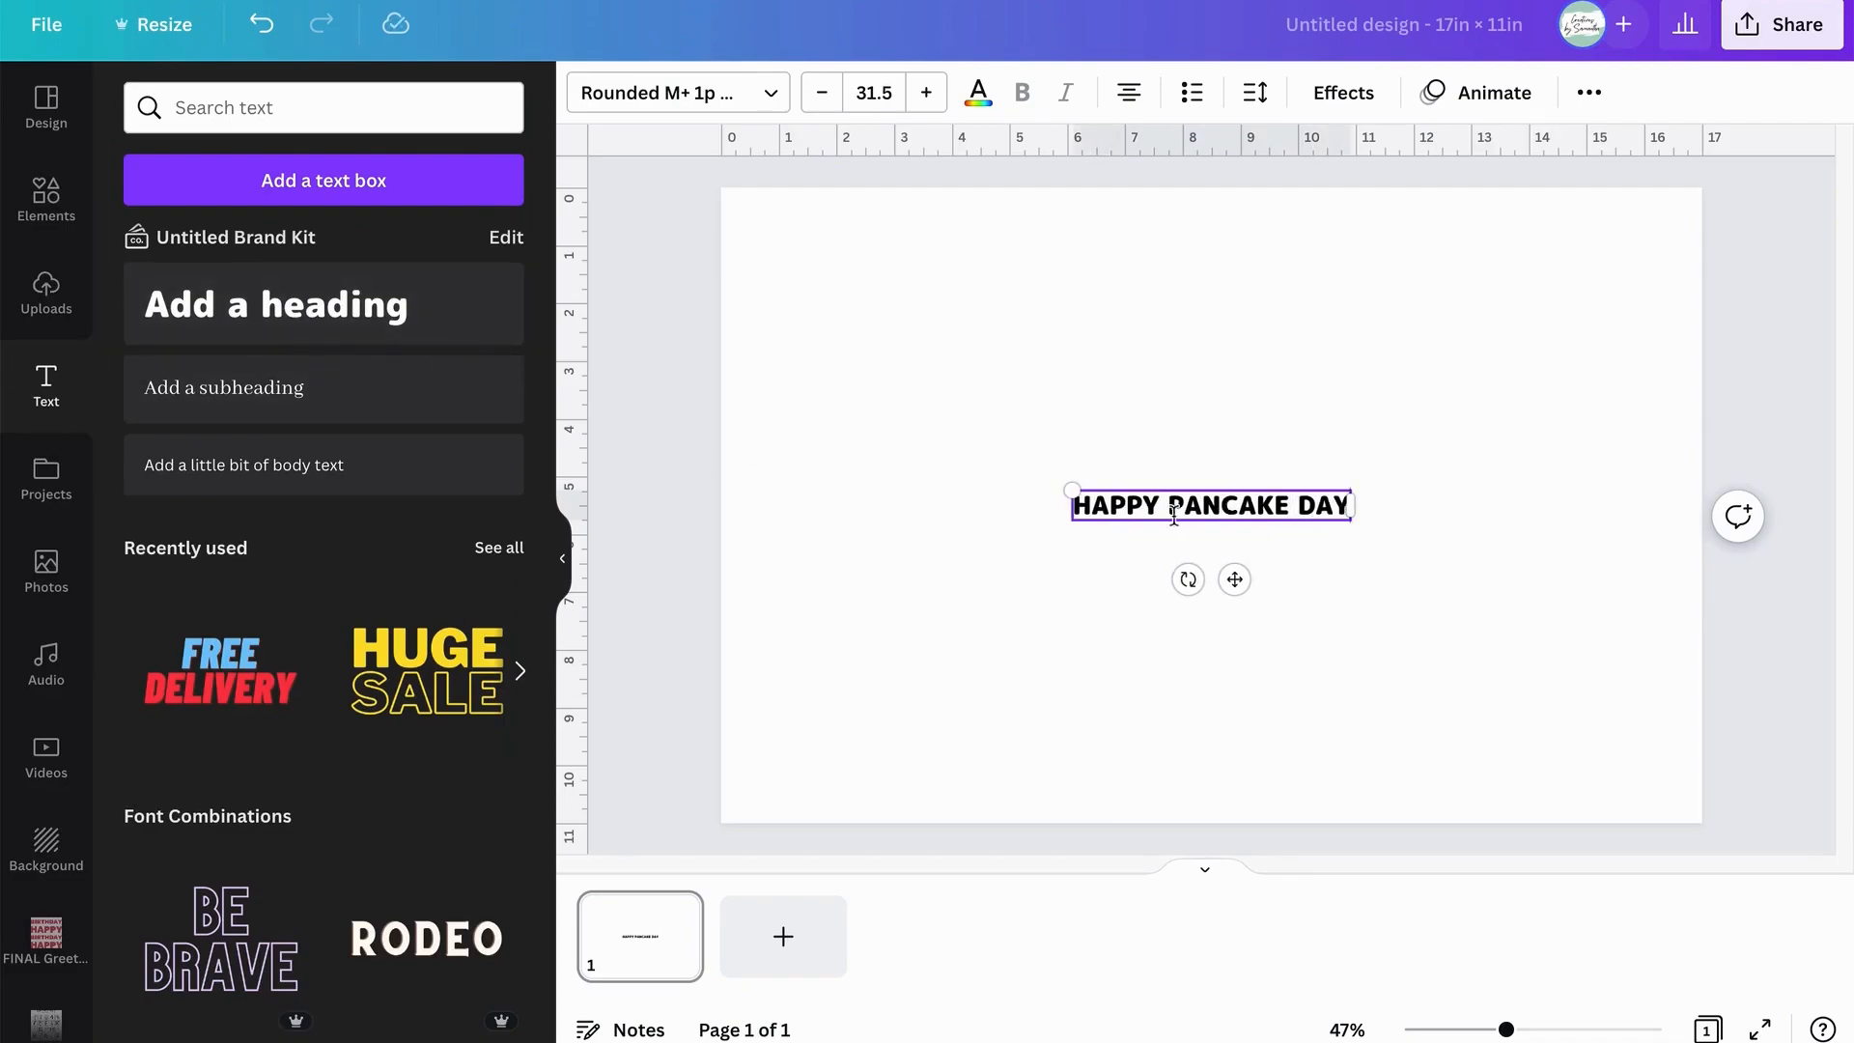
drag(1065, 486, 725, 253)
drag(1030, 575, 1229, 355)
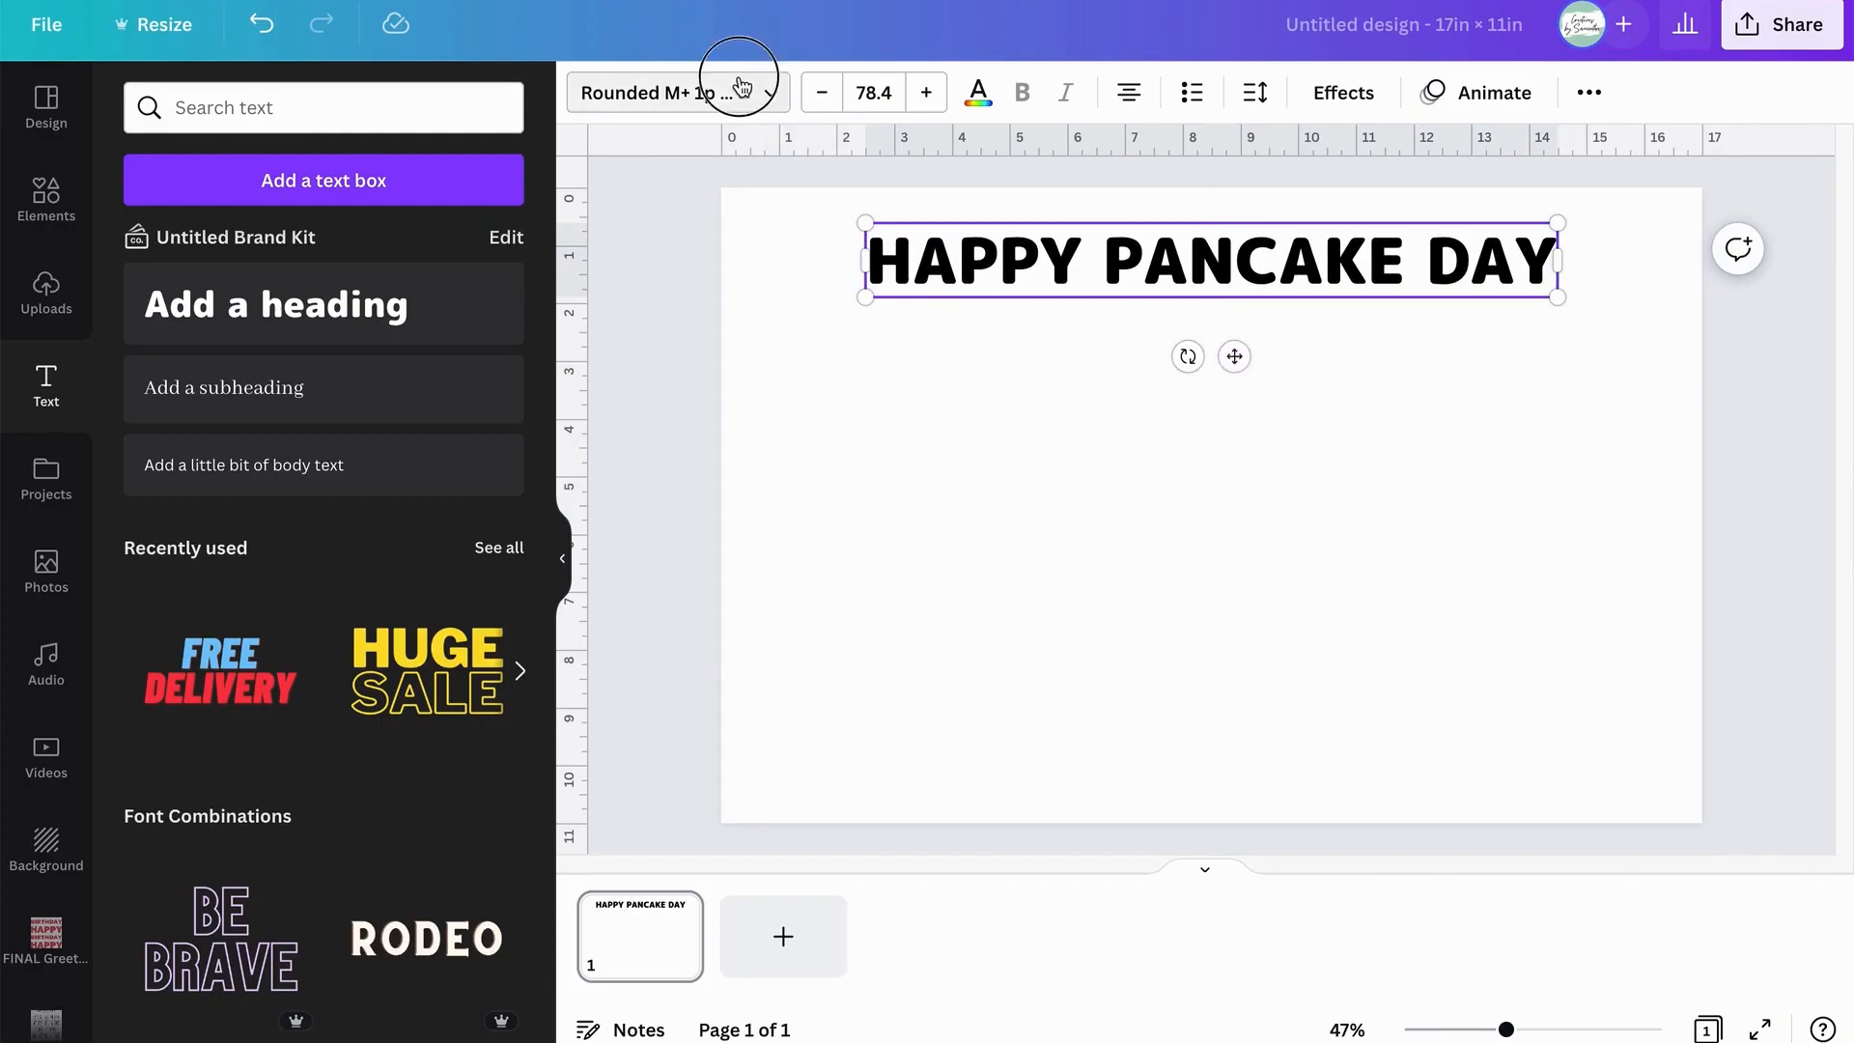
Change the heading's font to Borsok.
click(618, 93)
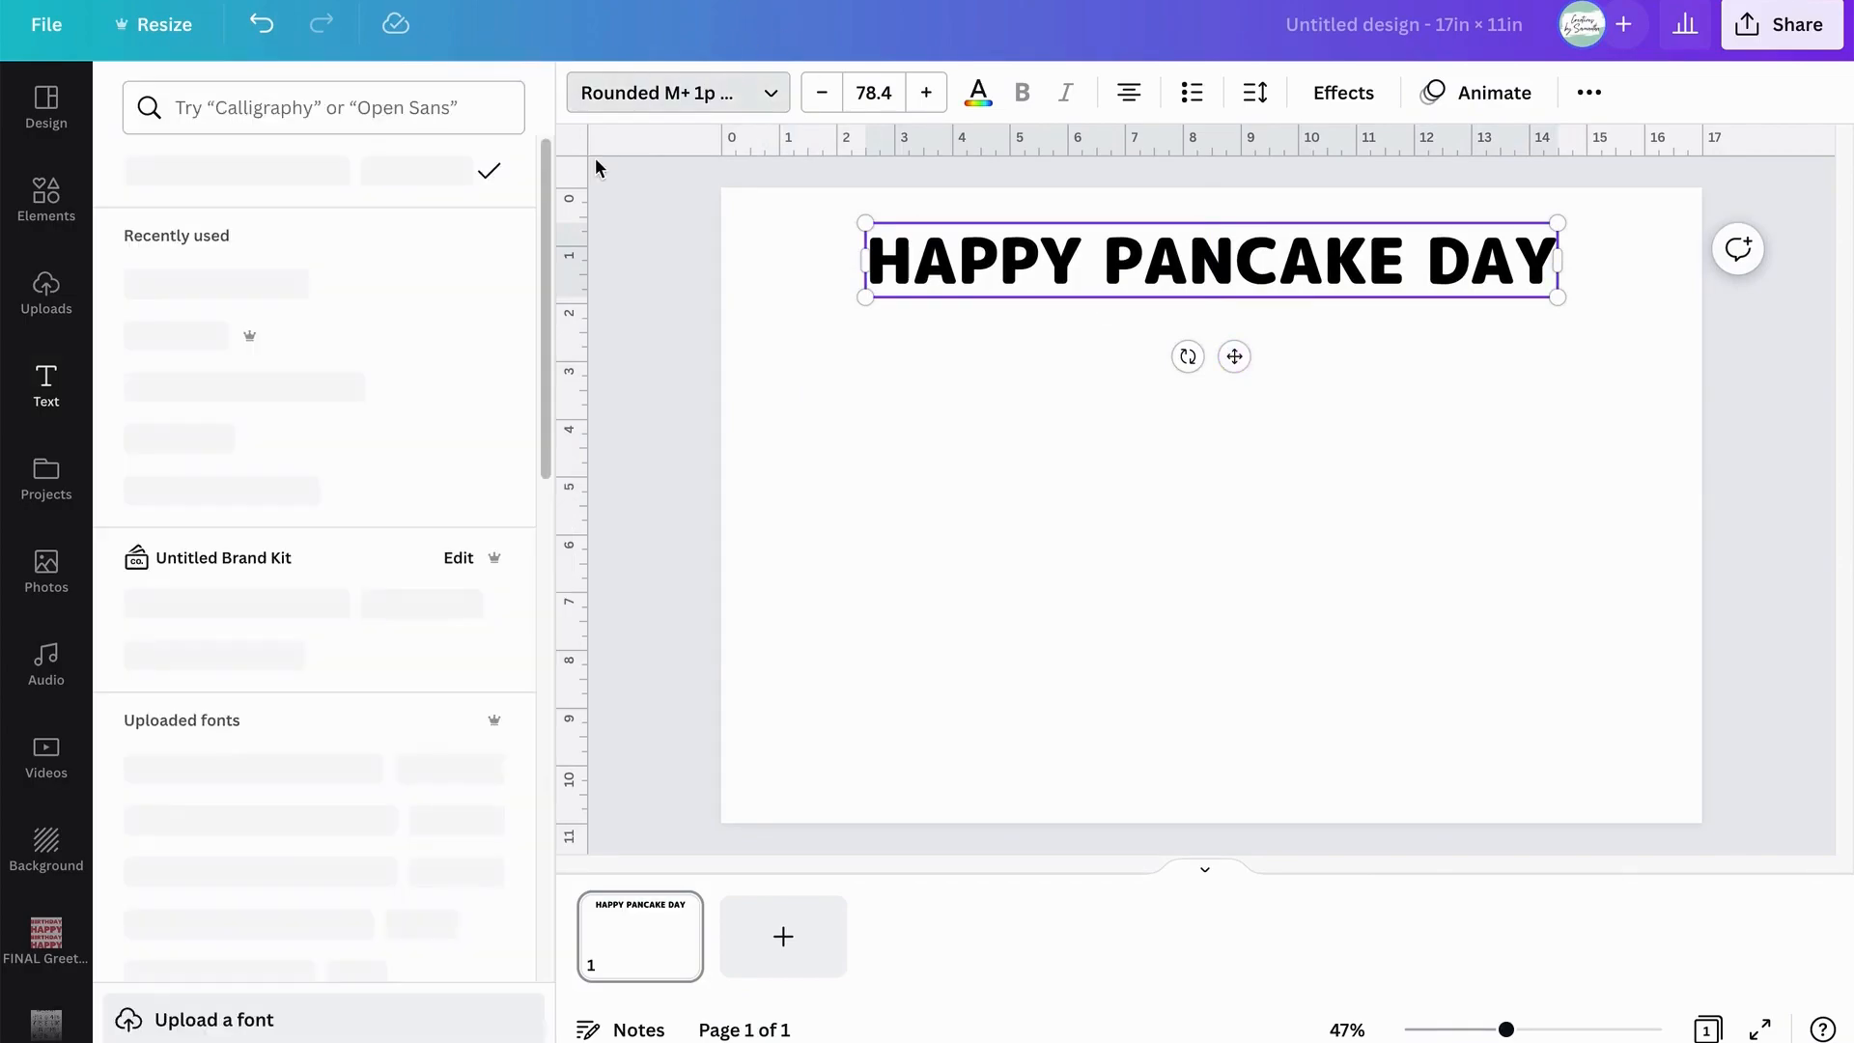
click(370, 108)
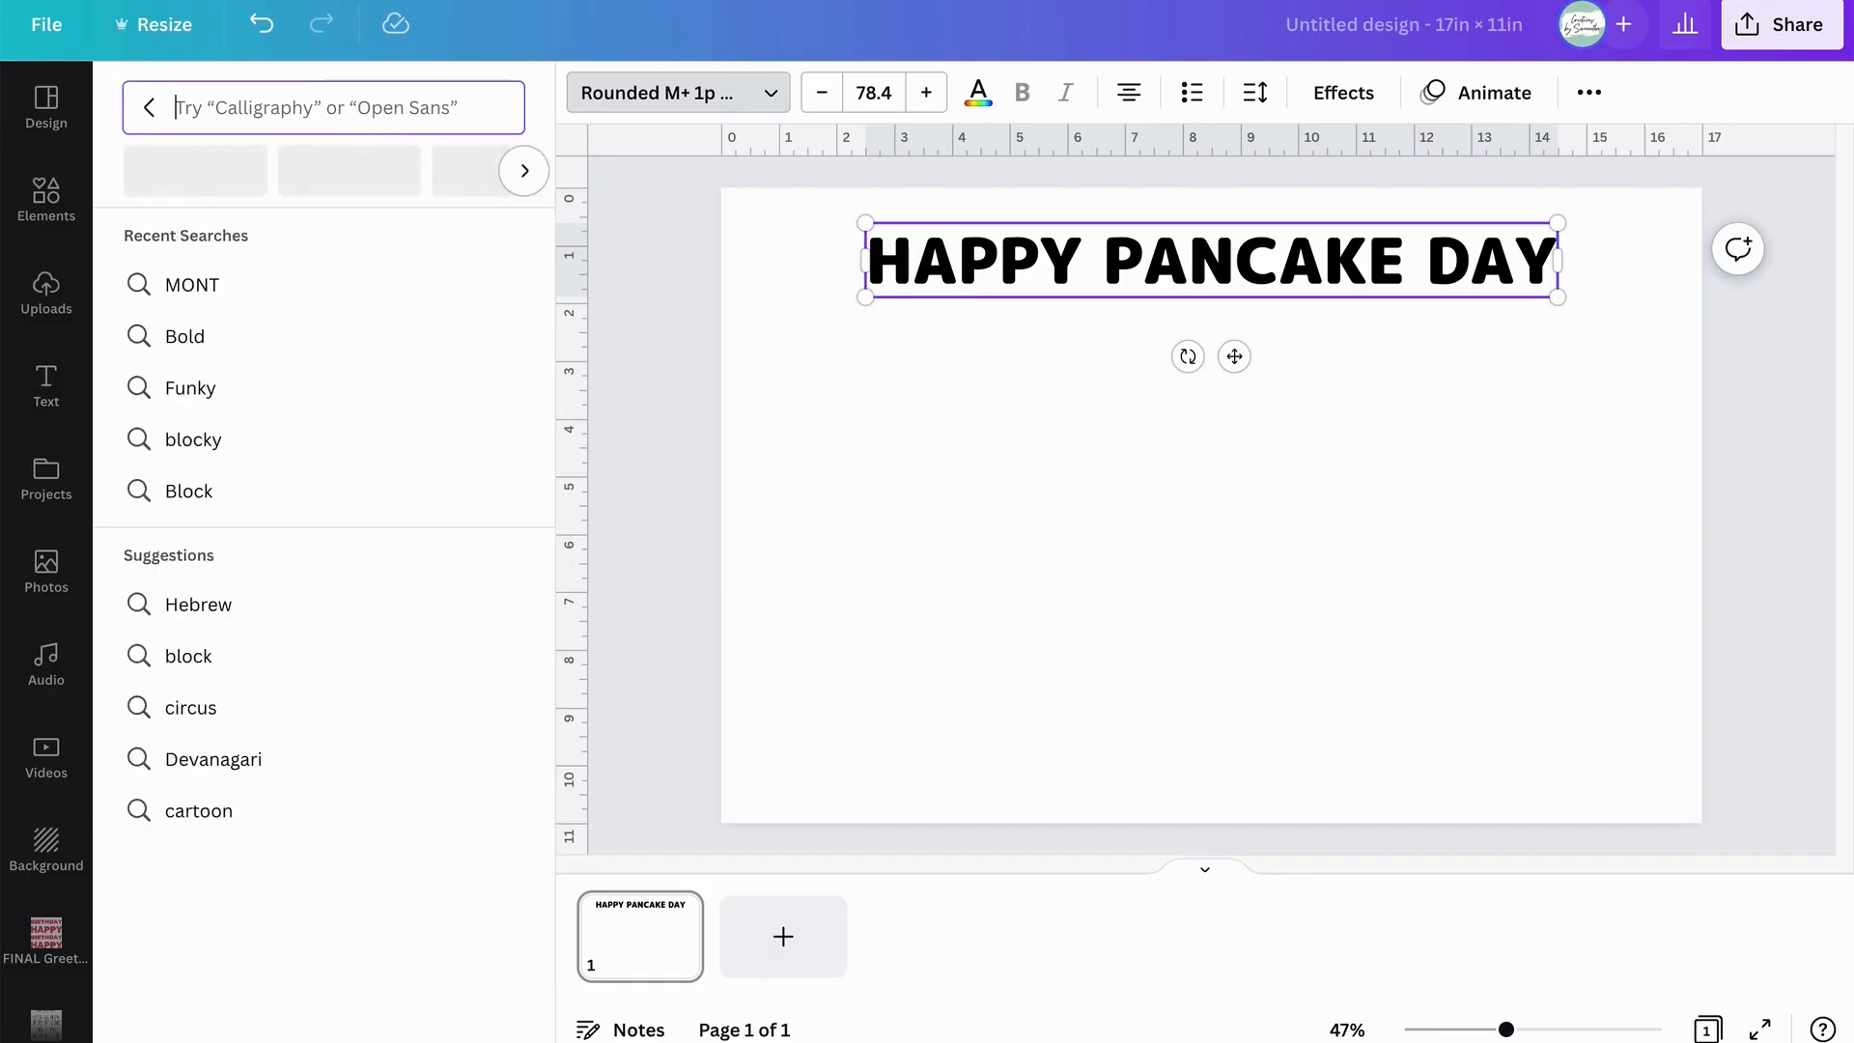
text(BORSOK)
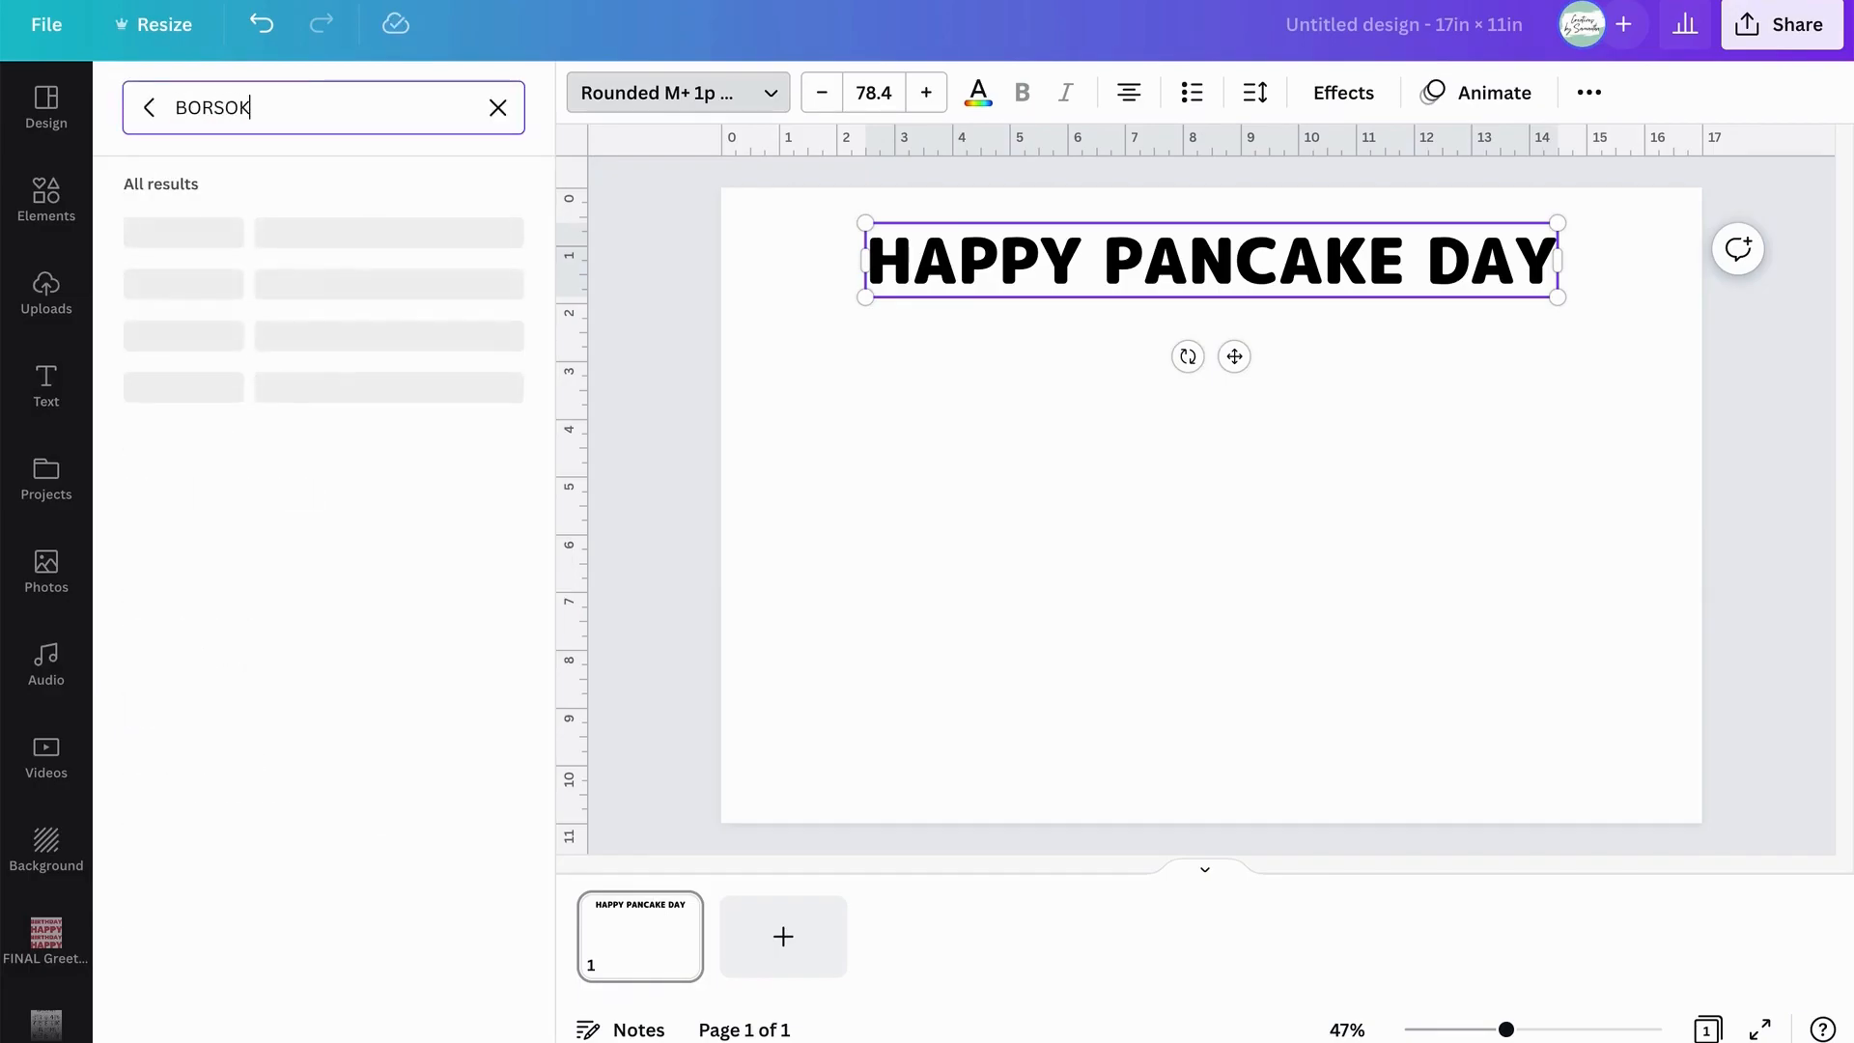
click(199, 233)
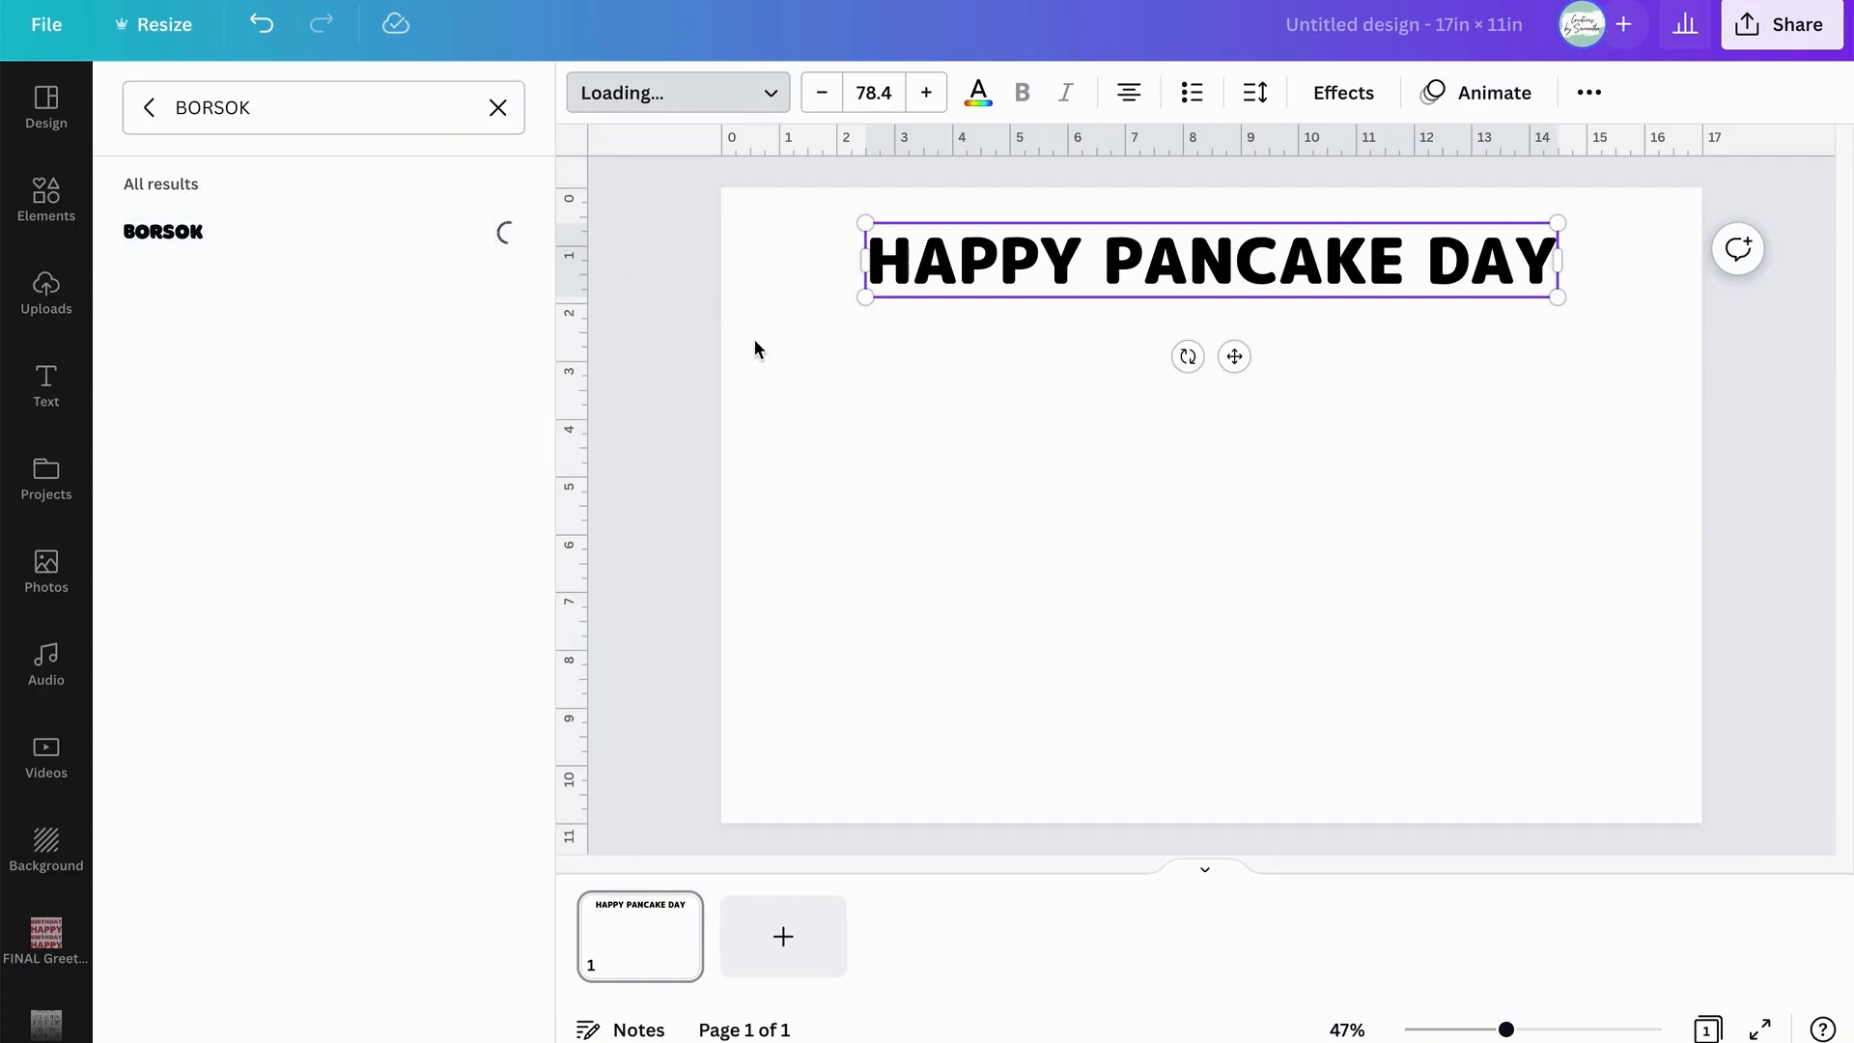
Enlarge the heading to about size 92 and centre it horizontally on the page.
drag(881, 298, 769, 344)
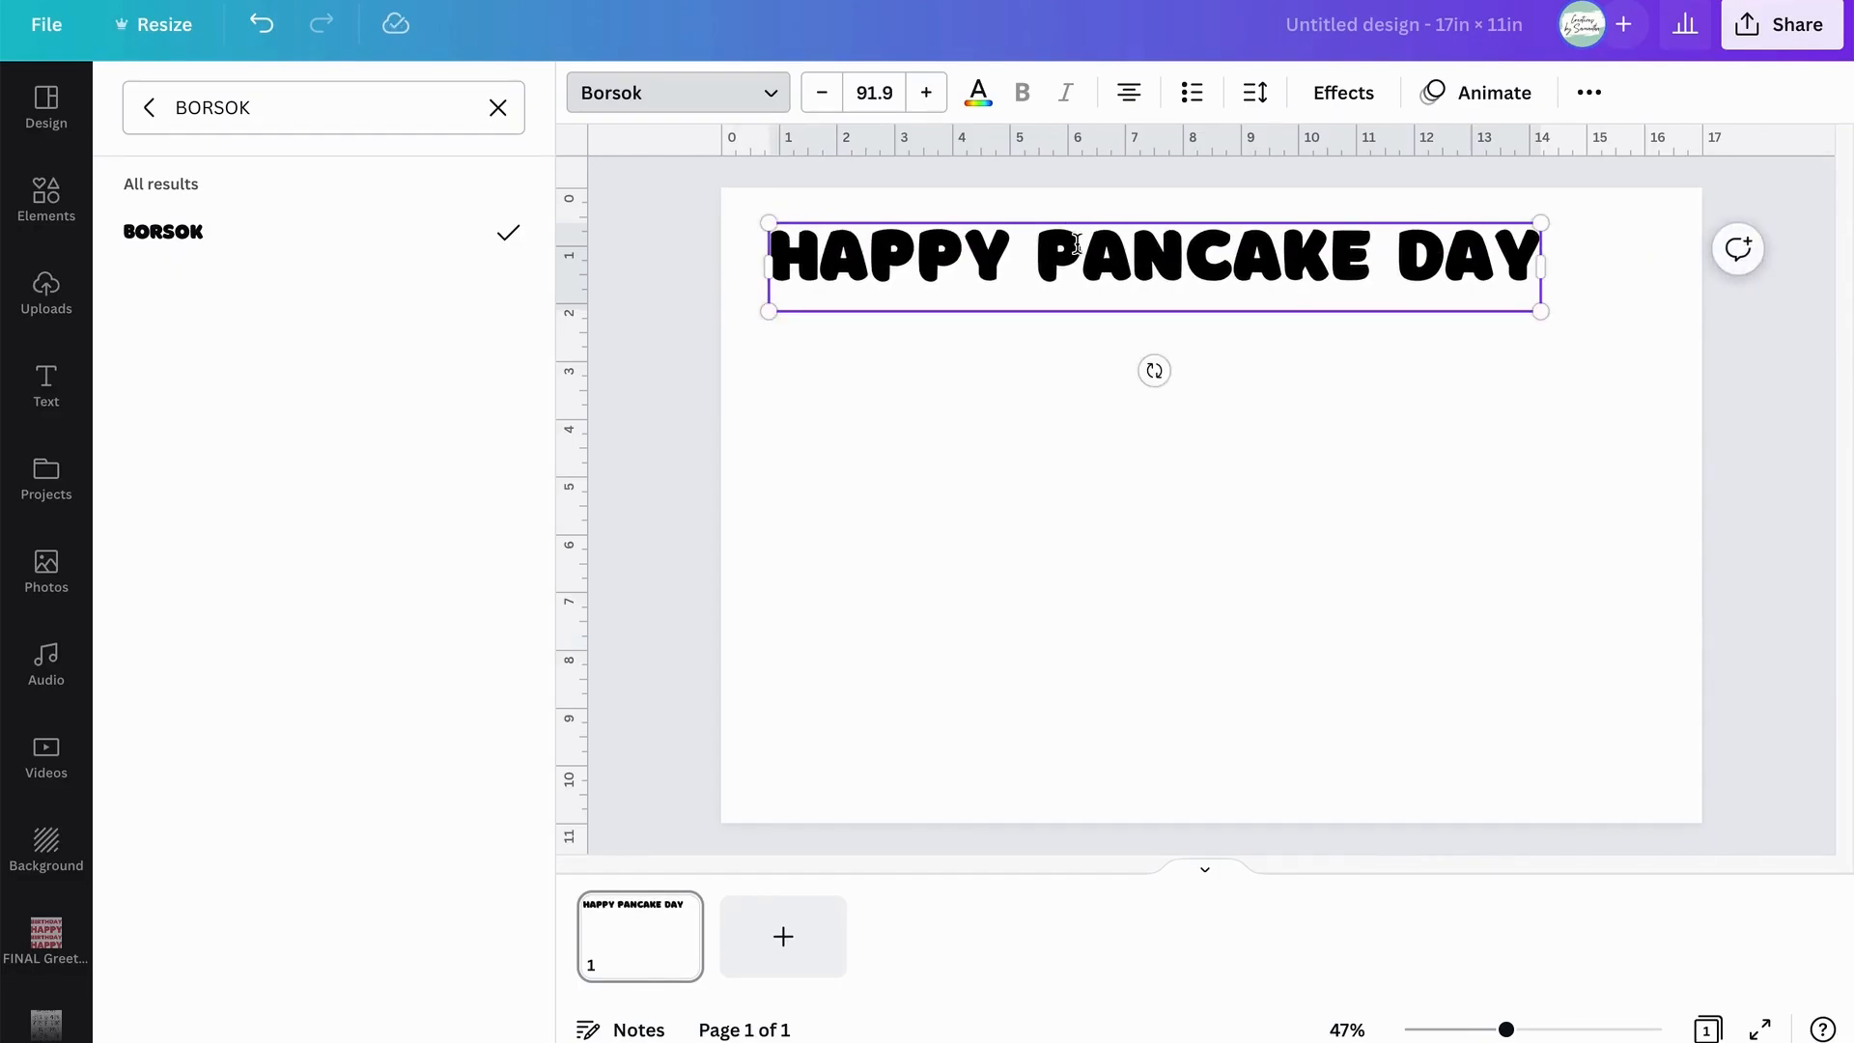
click(1093, 423)
click(1045, 246)
click(1042, 344)
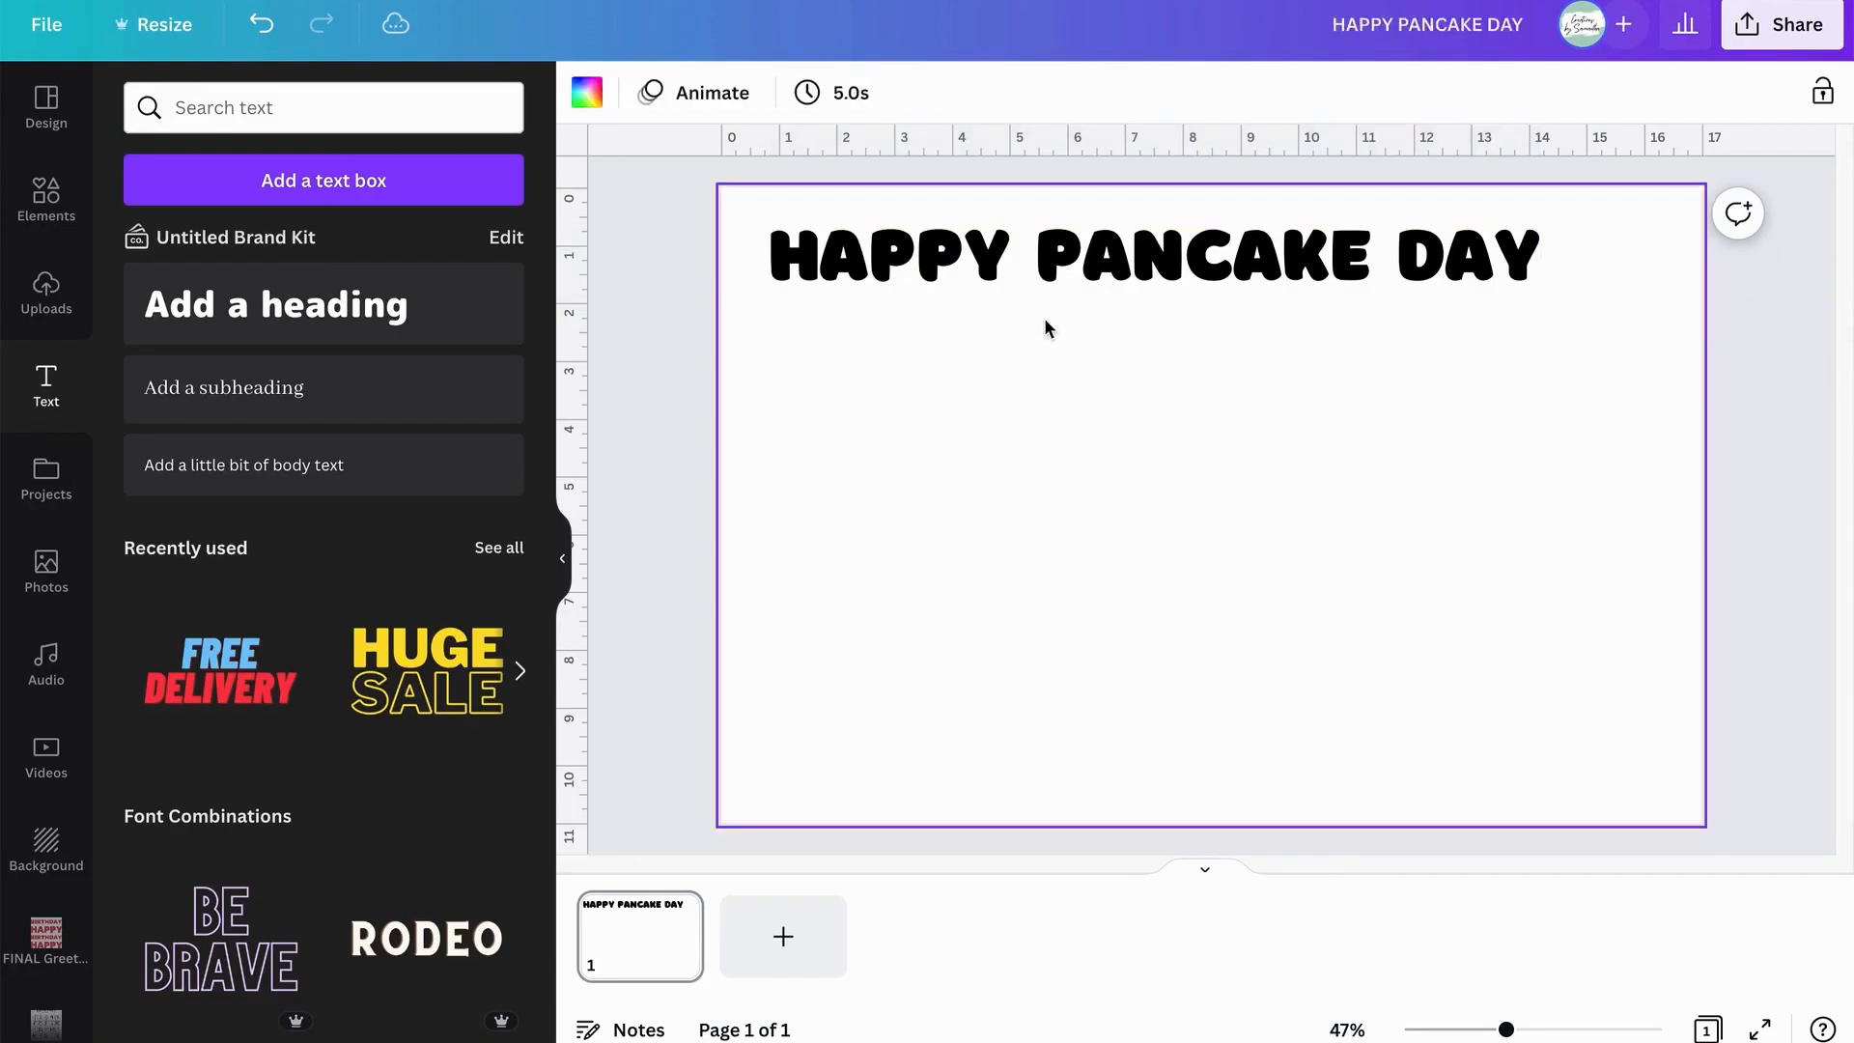
drag(1071, 263, 1132, 268)
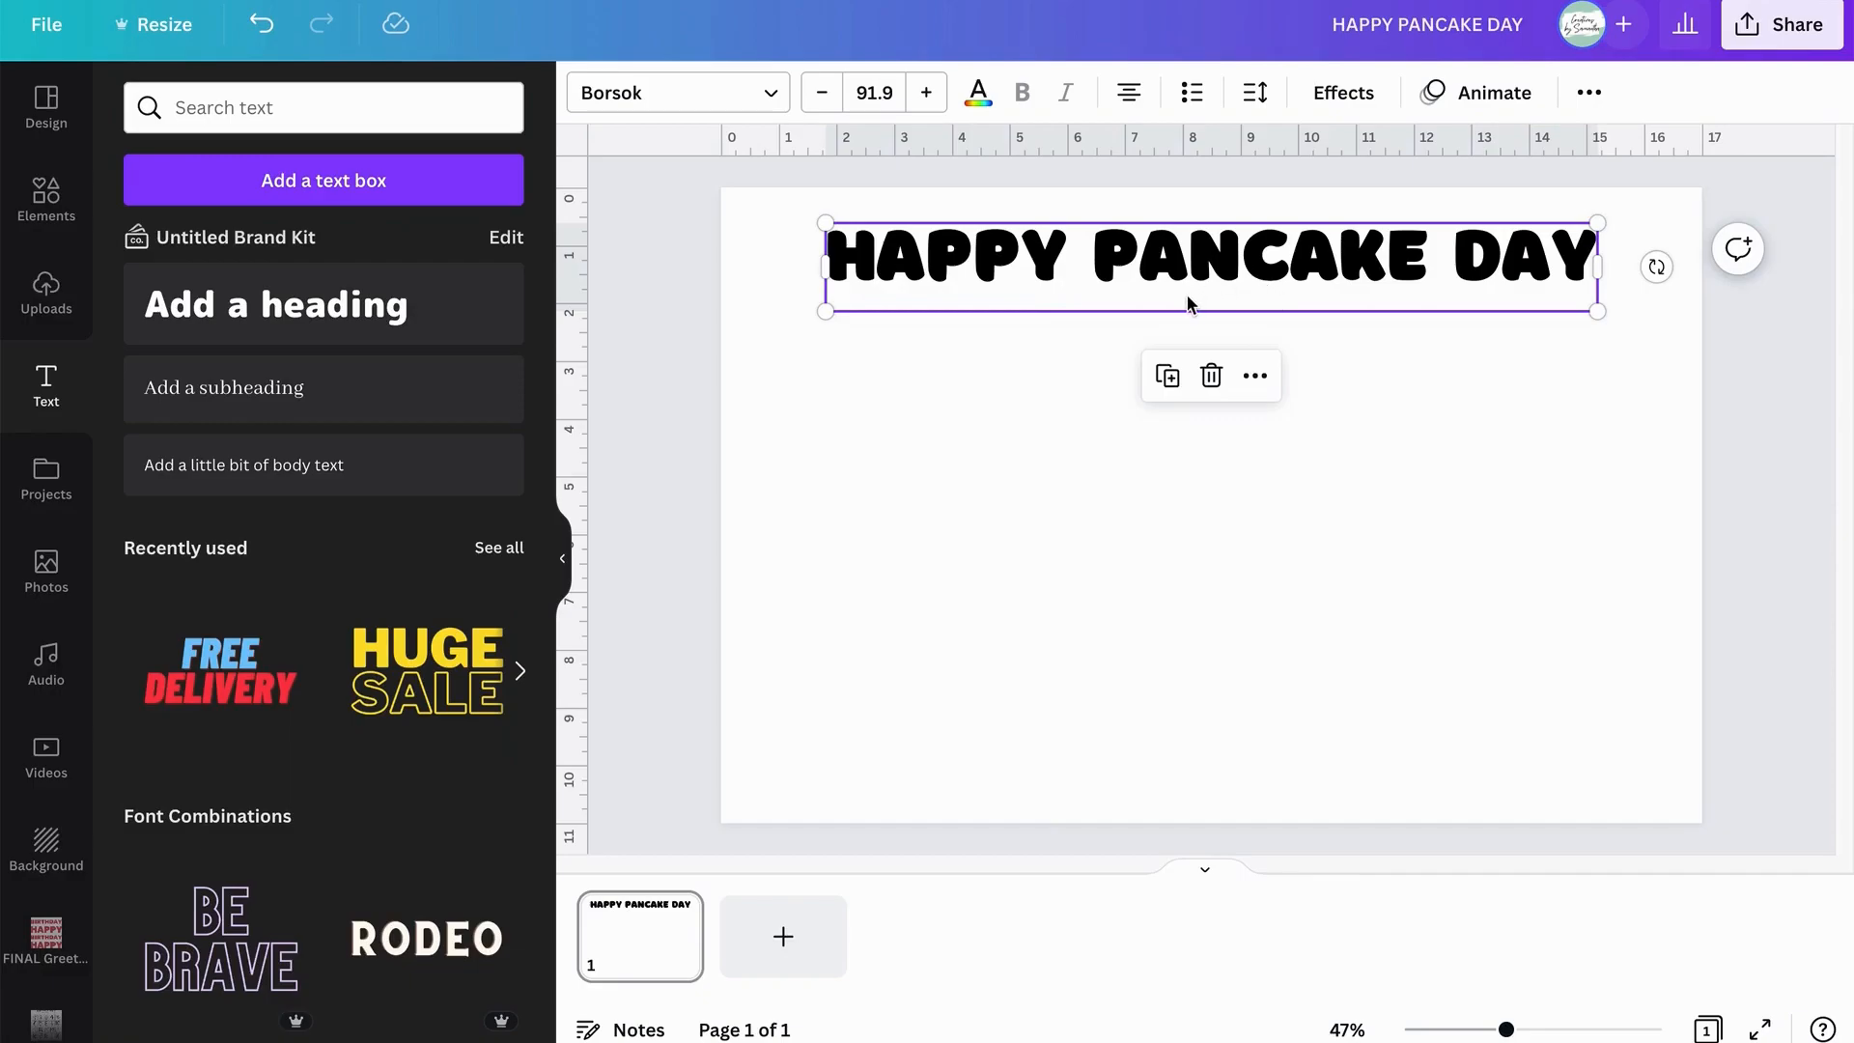
Apply the Hollow text effect to the "HAPPY PANCAKE DAY" heading.
click(1343, 92)
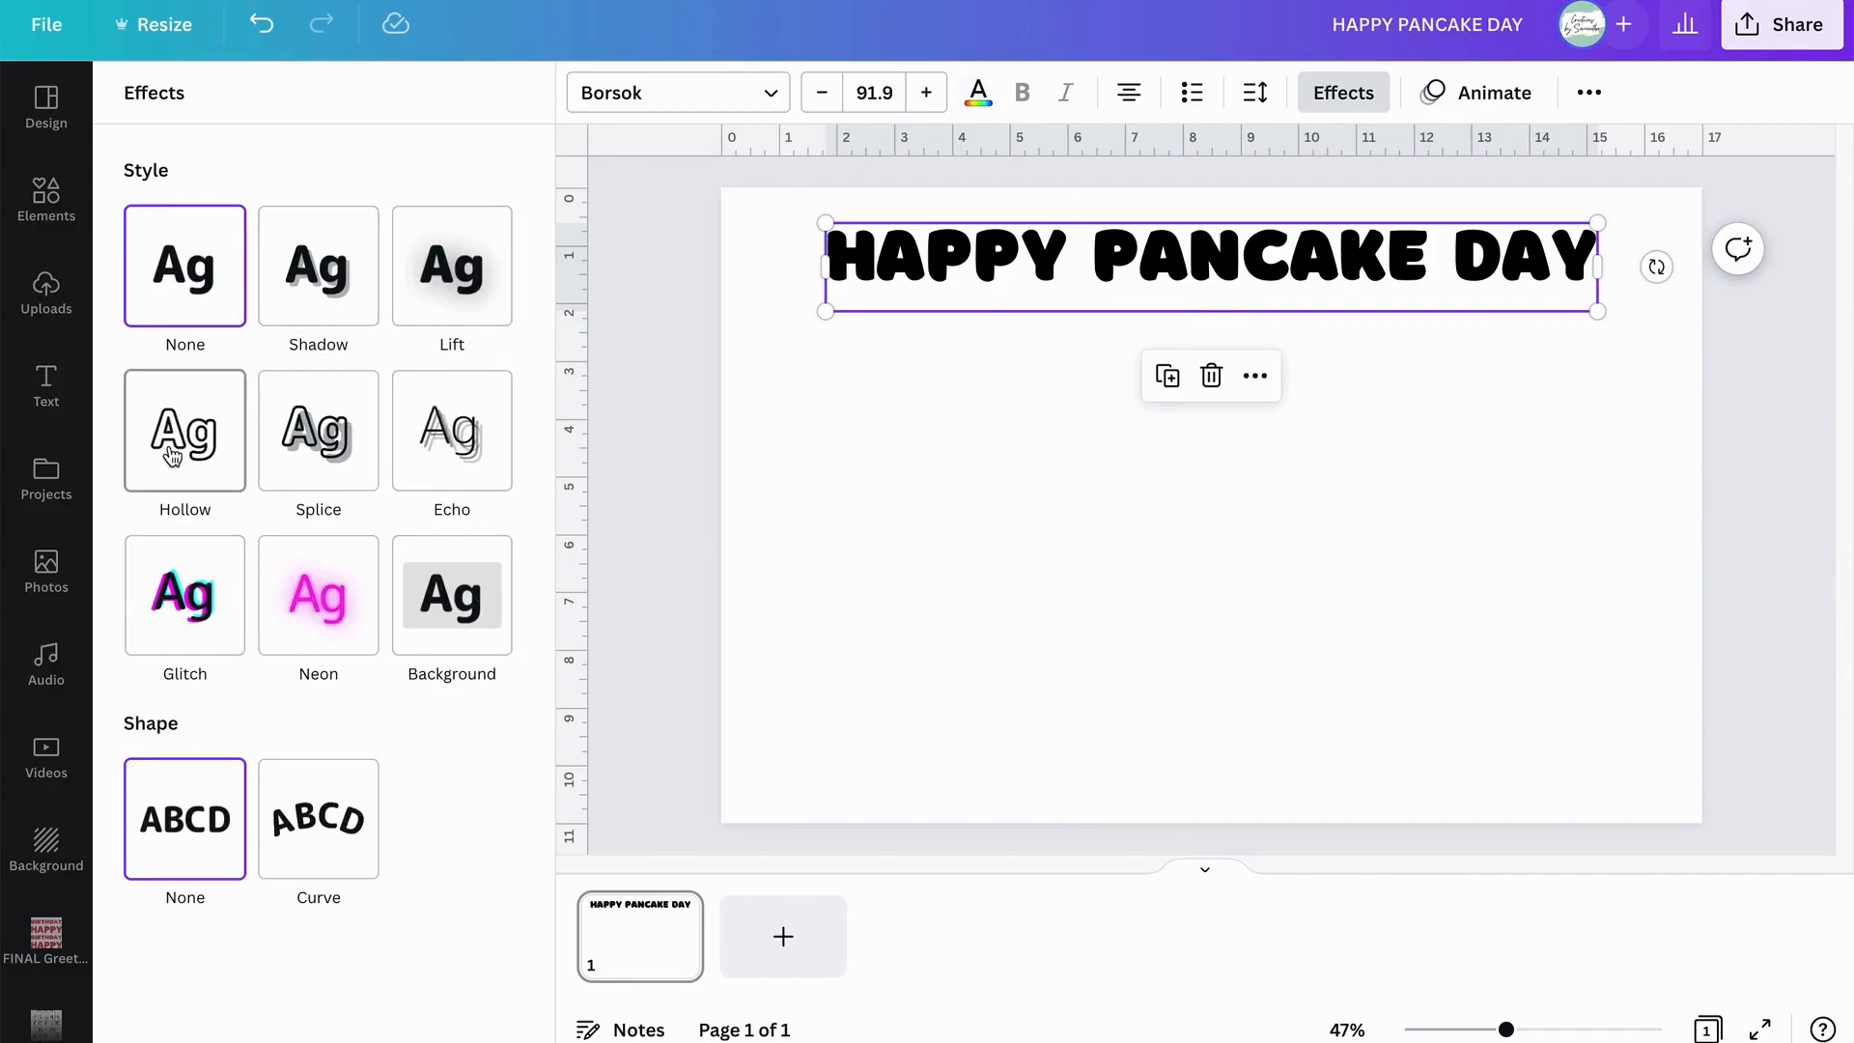
click(173, 456)
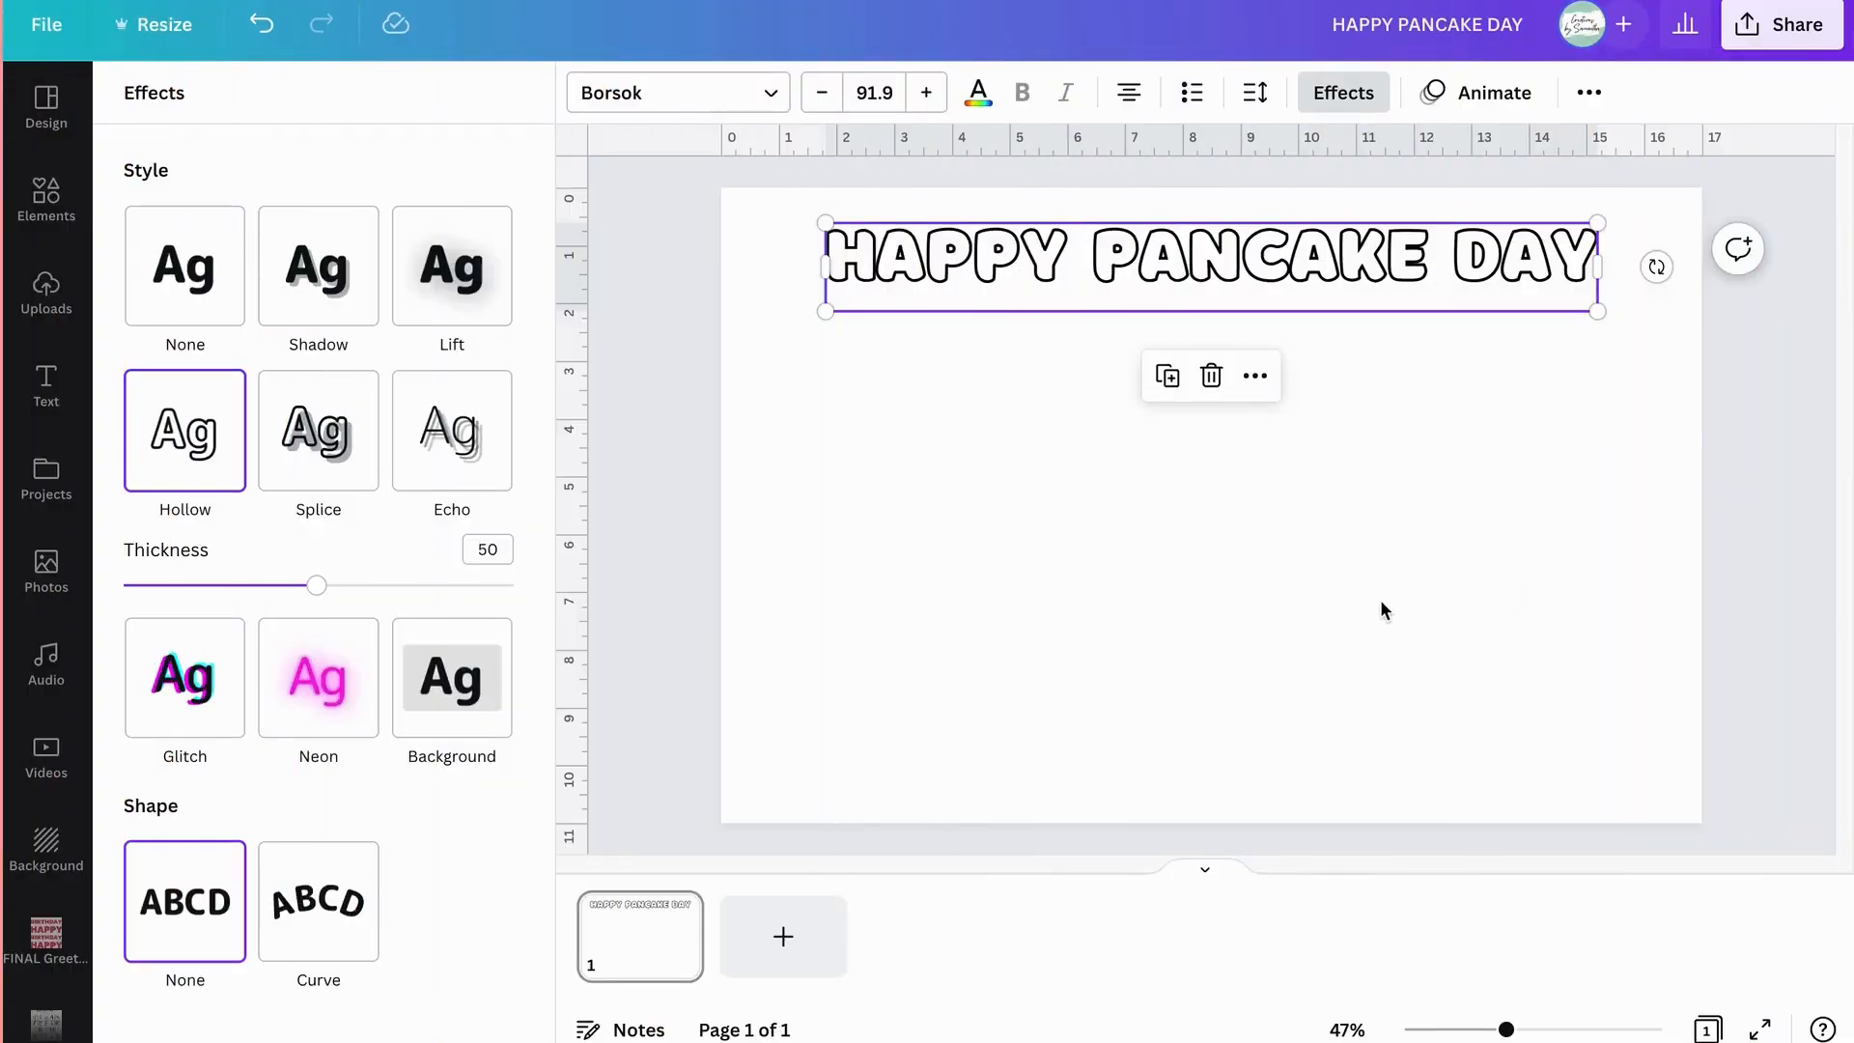
key(Escape)
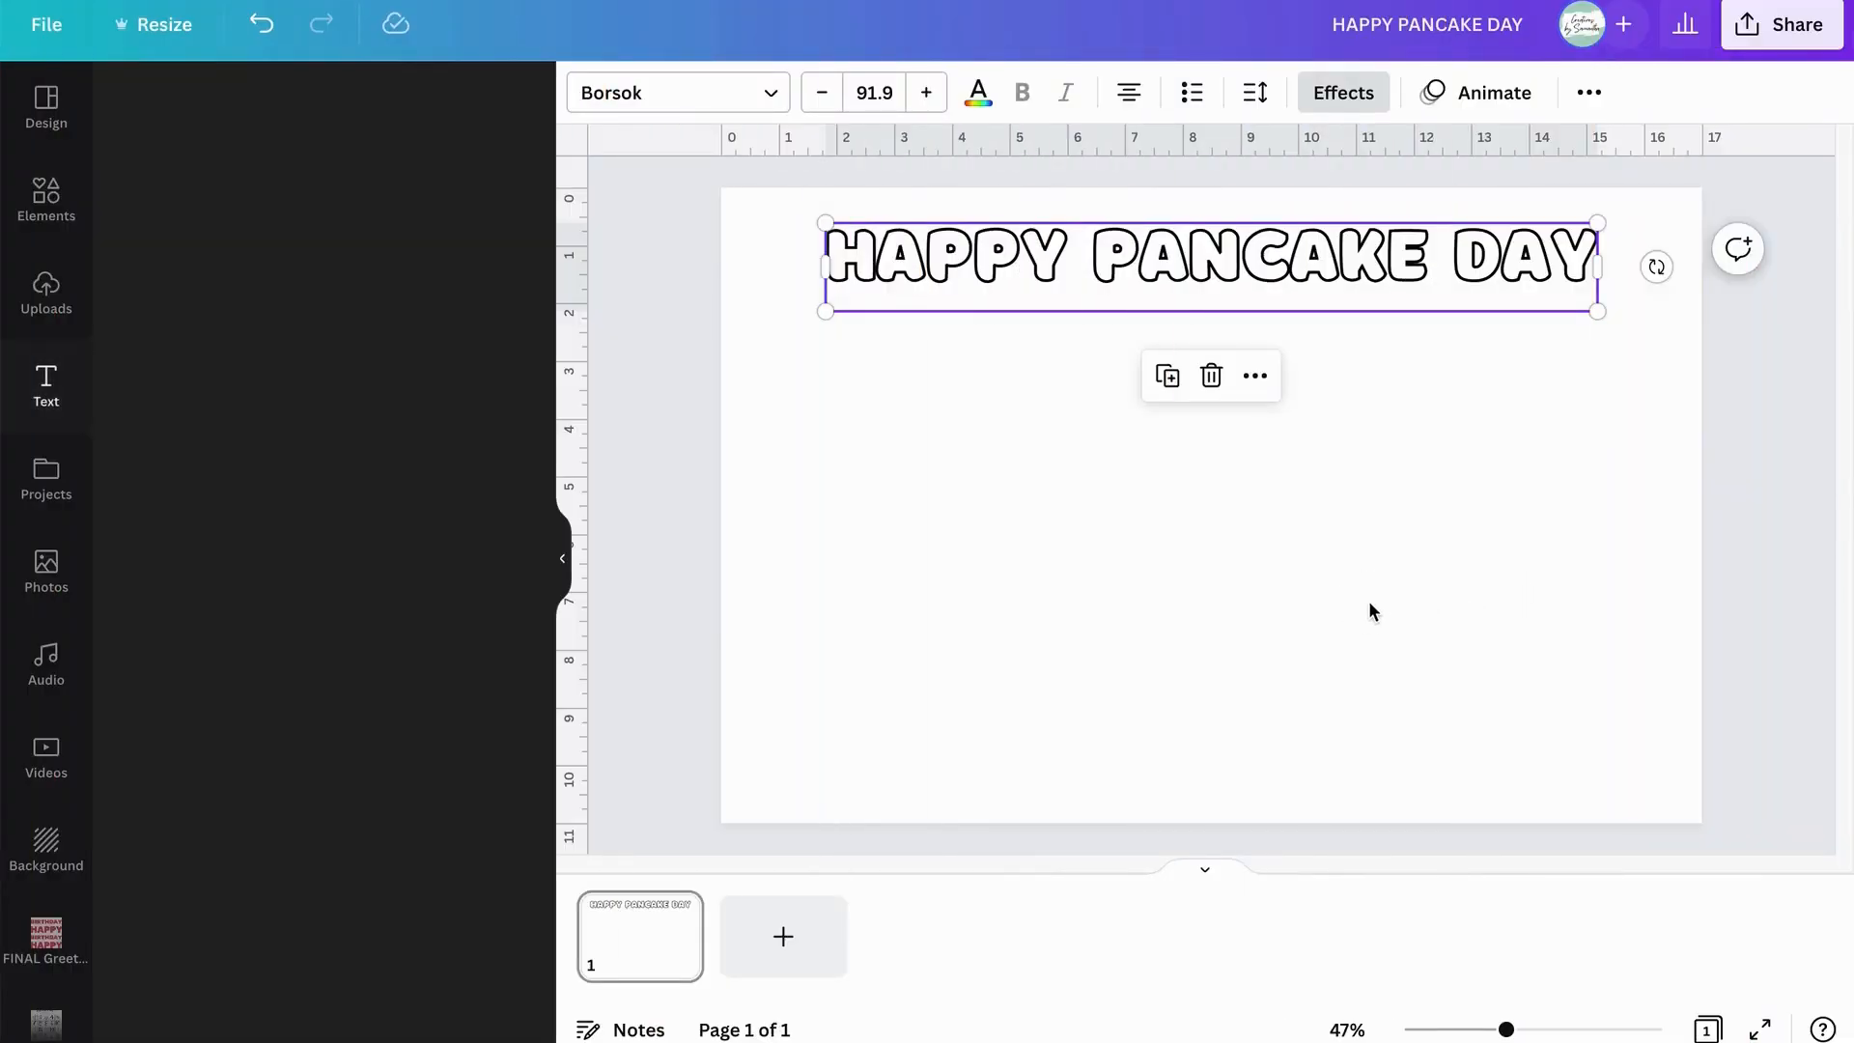
click(1370, 604)
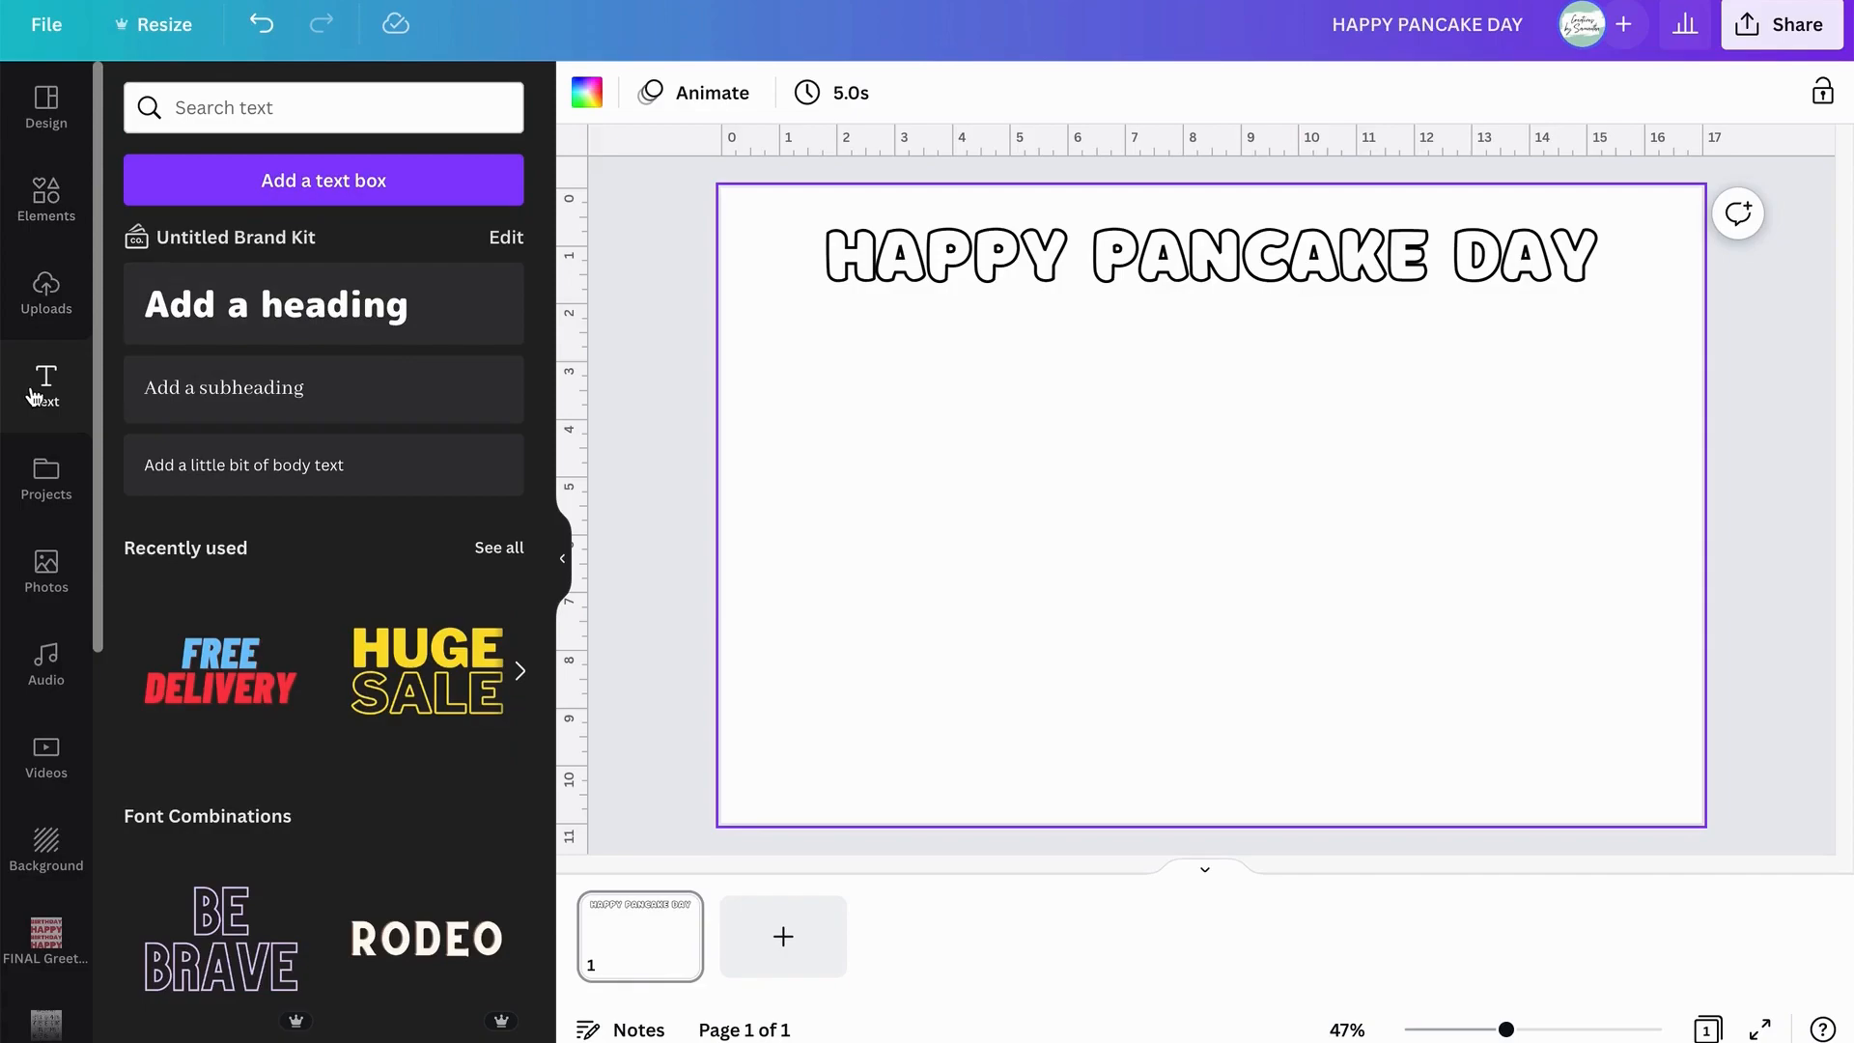
Add a subheading in the middle of the page reading "Buttermilk Pancakes Recipe".
click(290, 391)
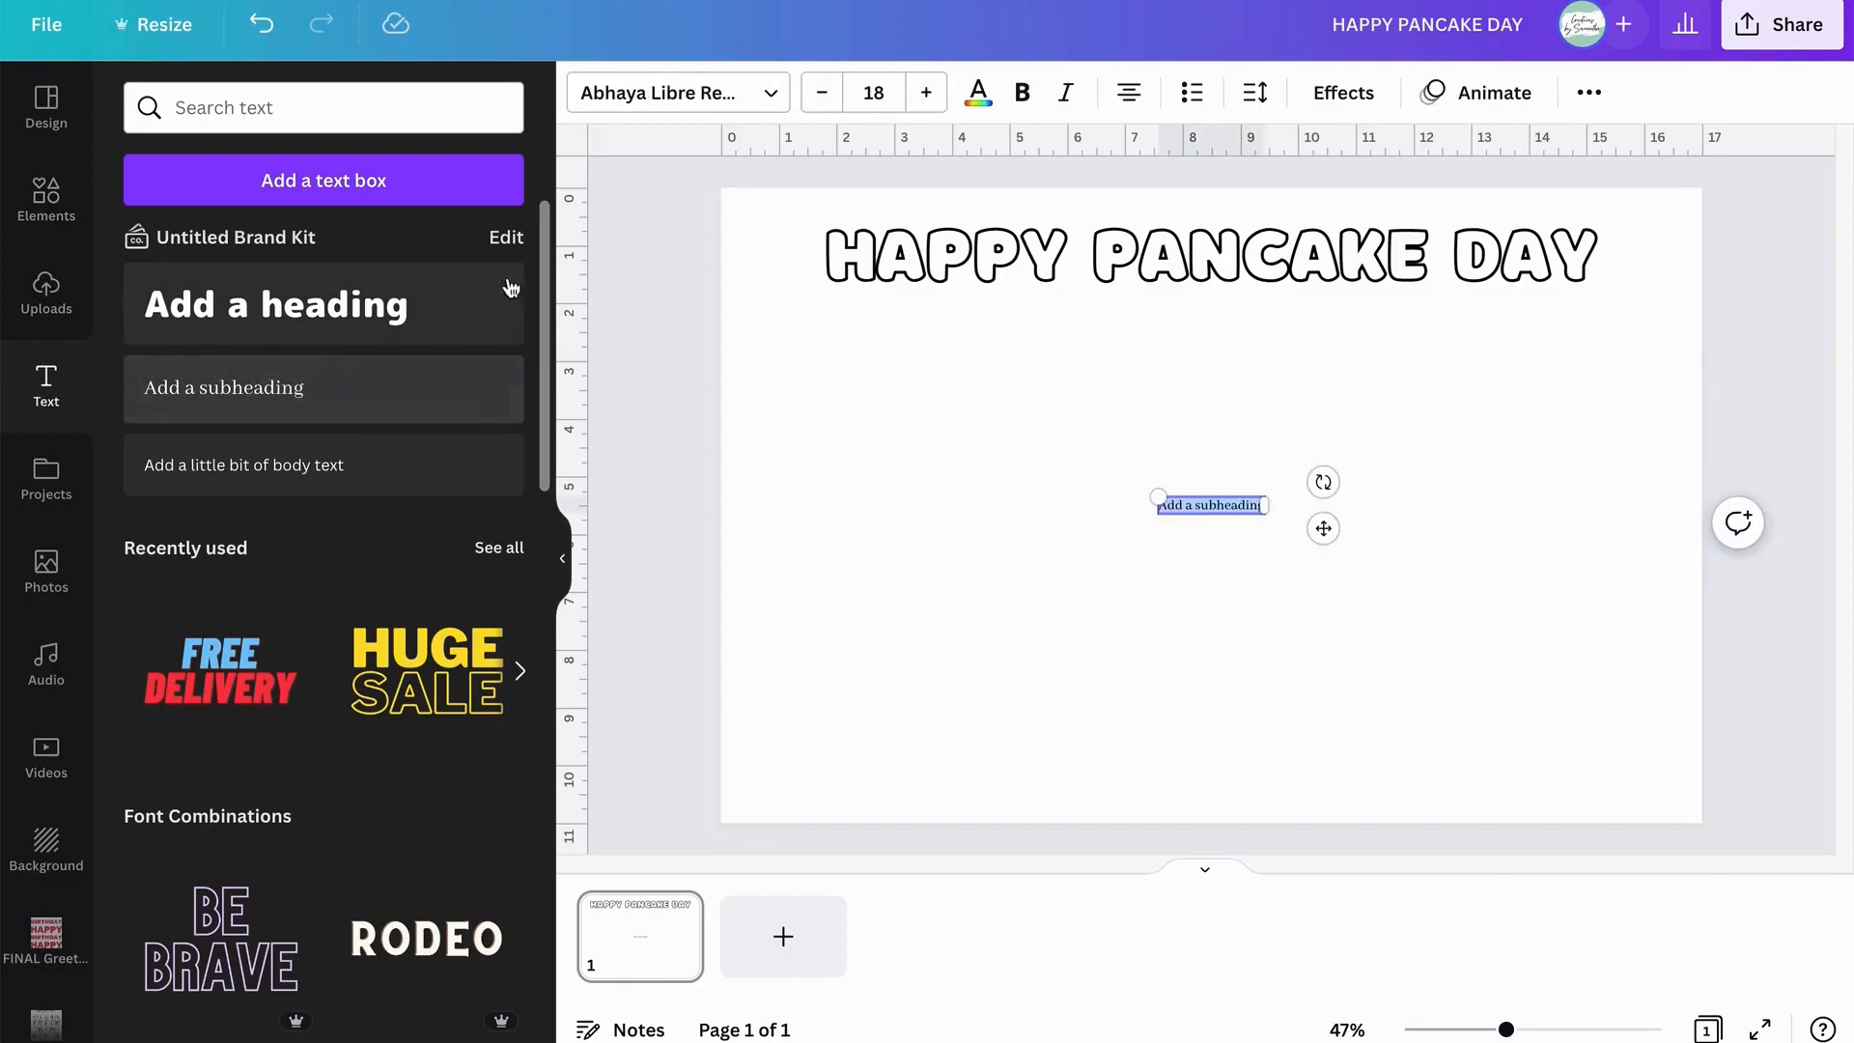
drag(1156, 495, 917, 409)
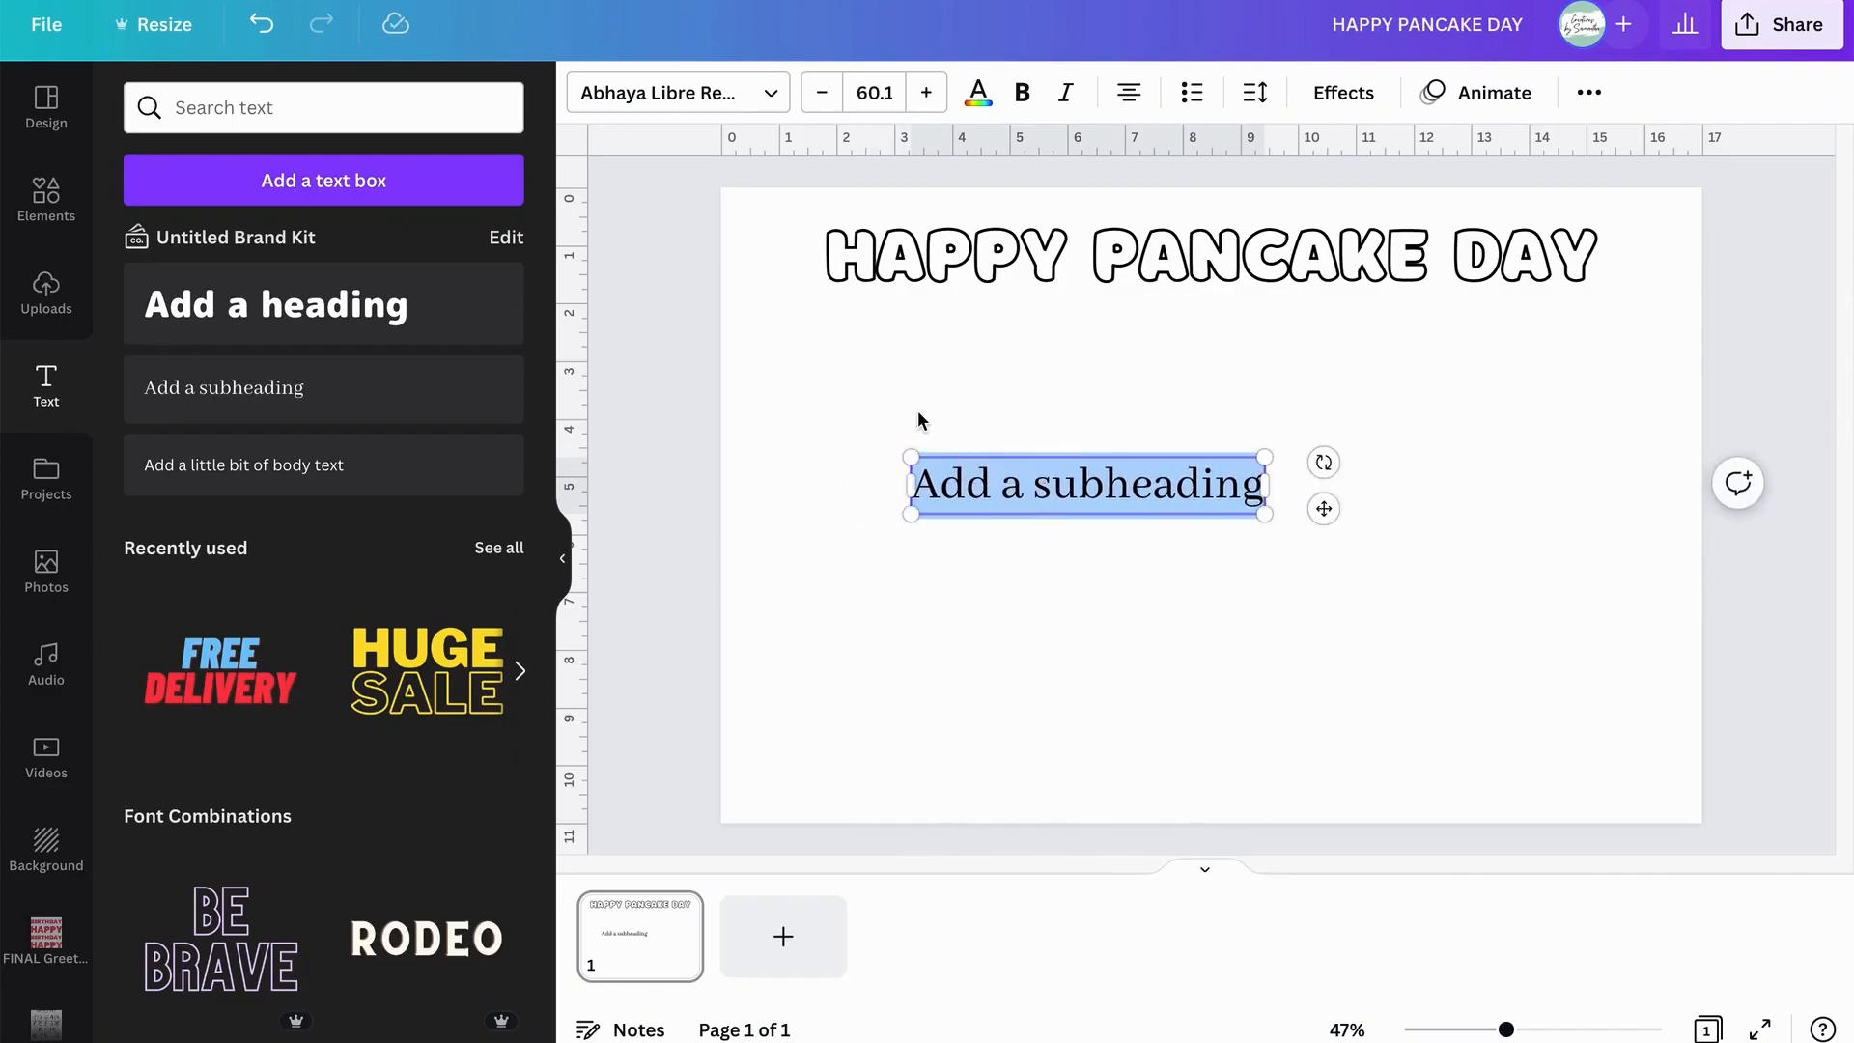
text(BU)
key(BackSpace)
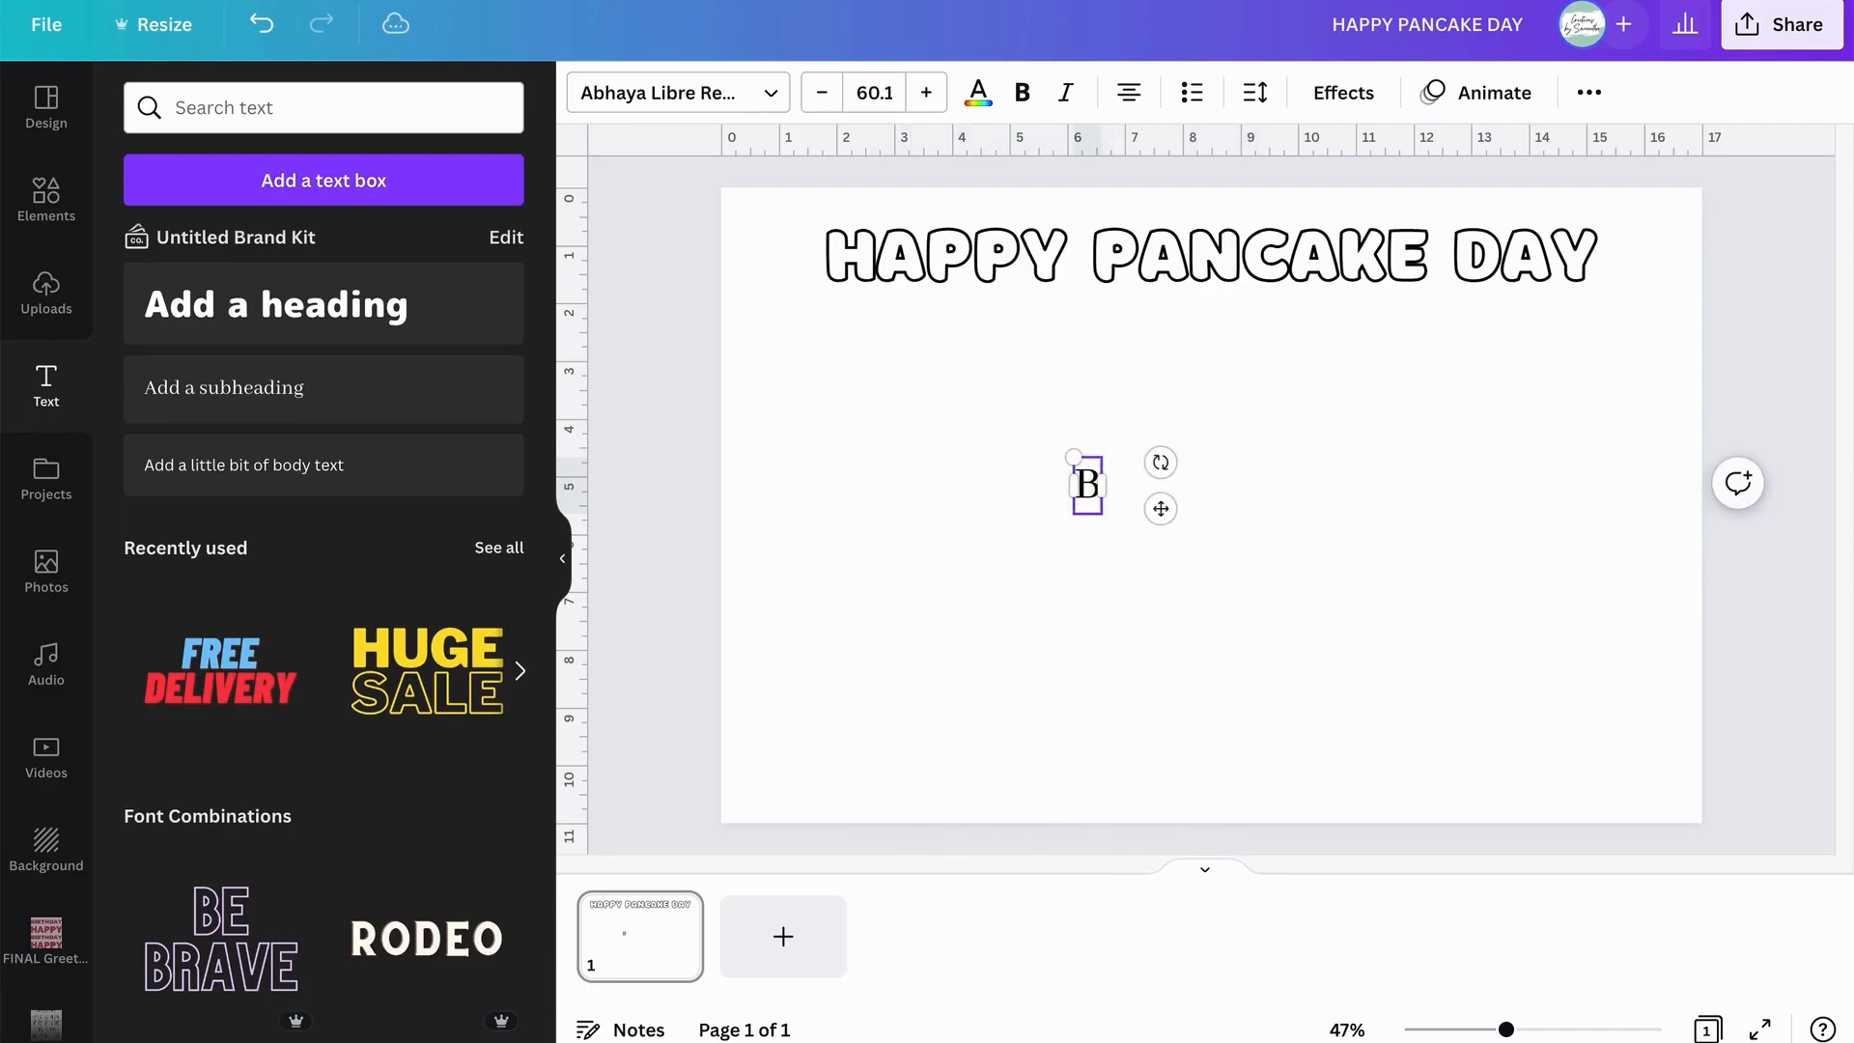
text(i)
key(BackSpace)
text(ut)
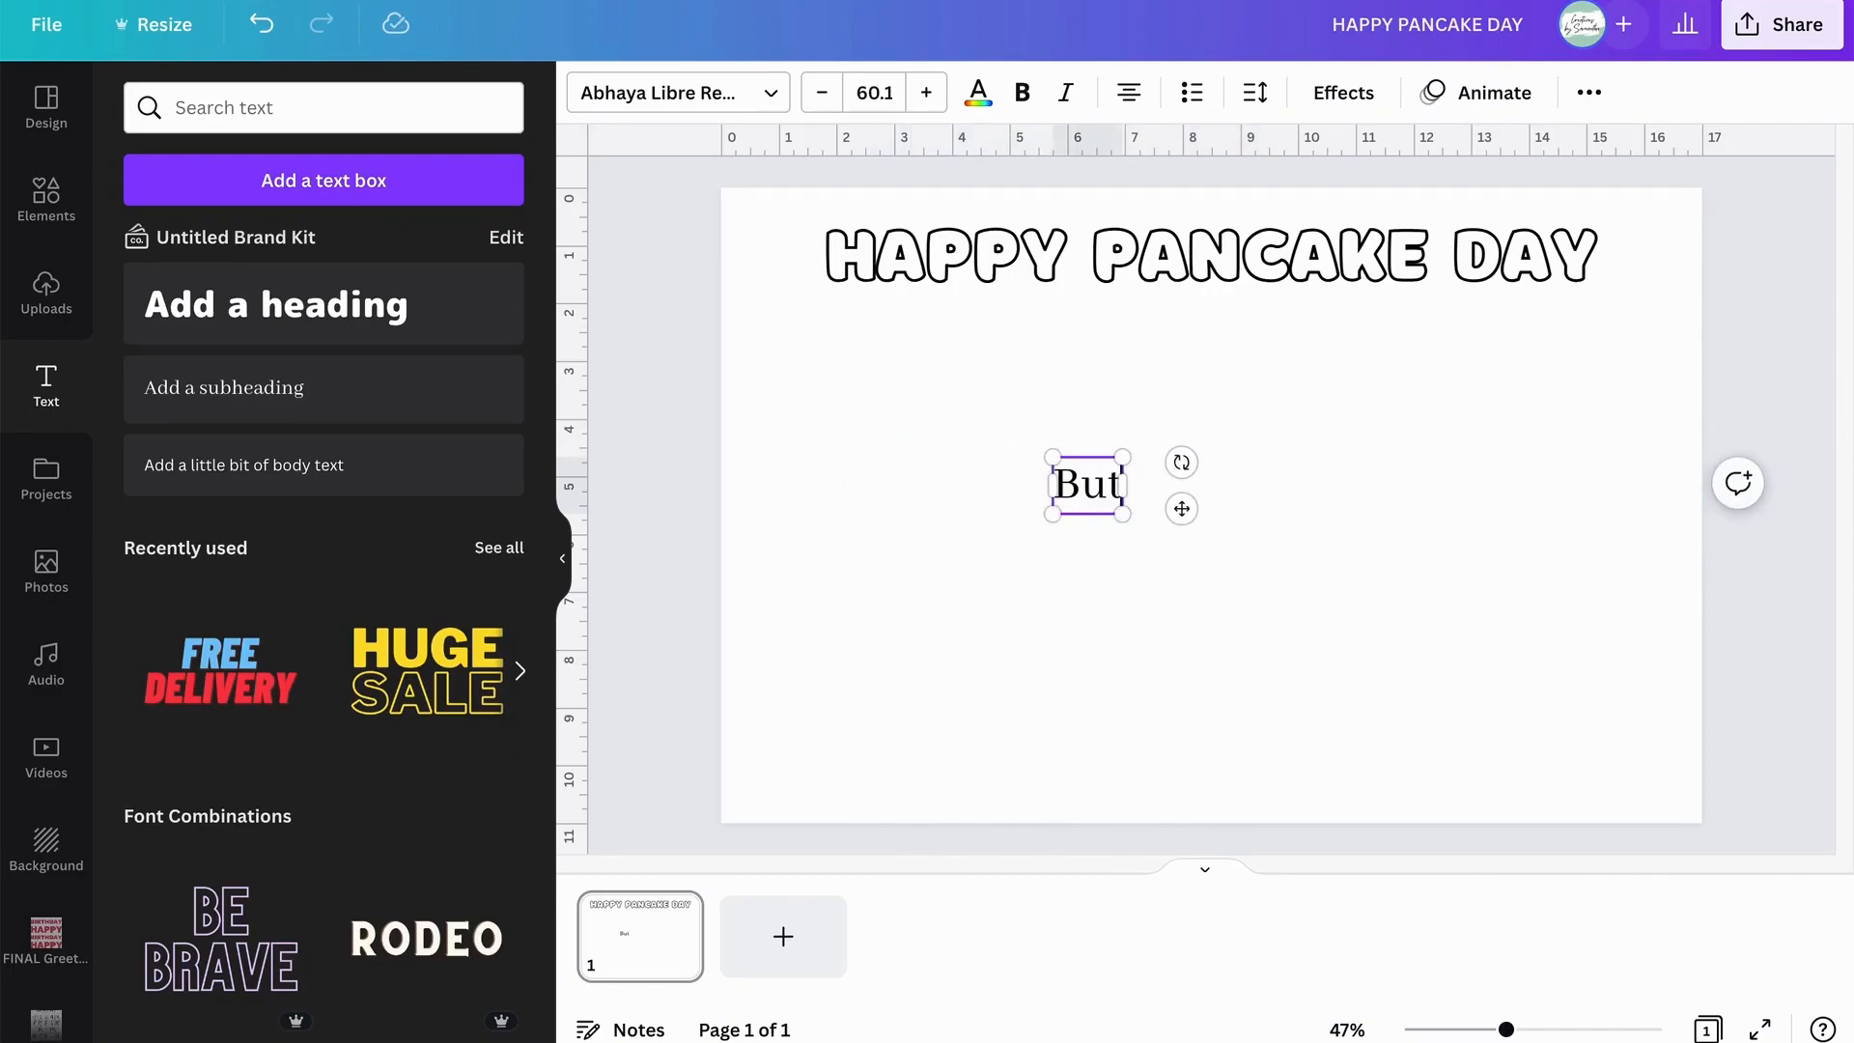
text(ter)
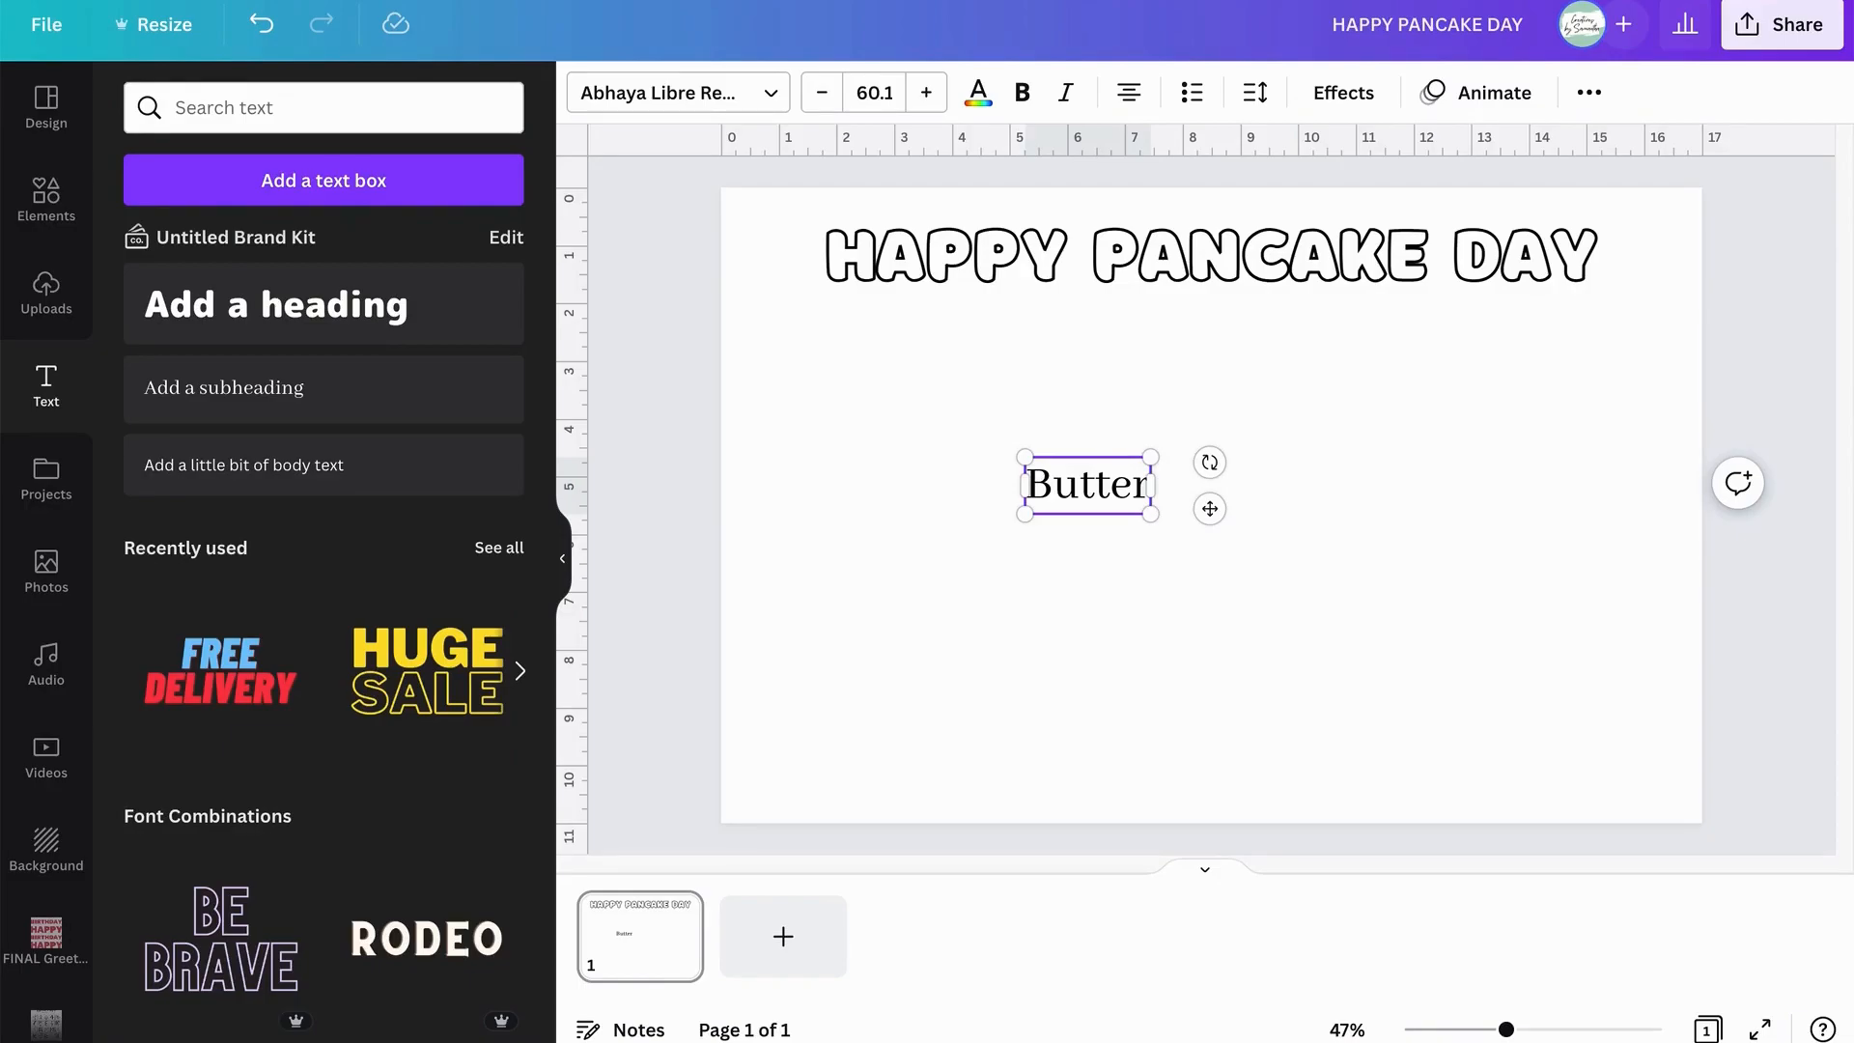
text(milk Pancakes)
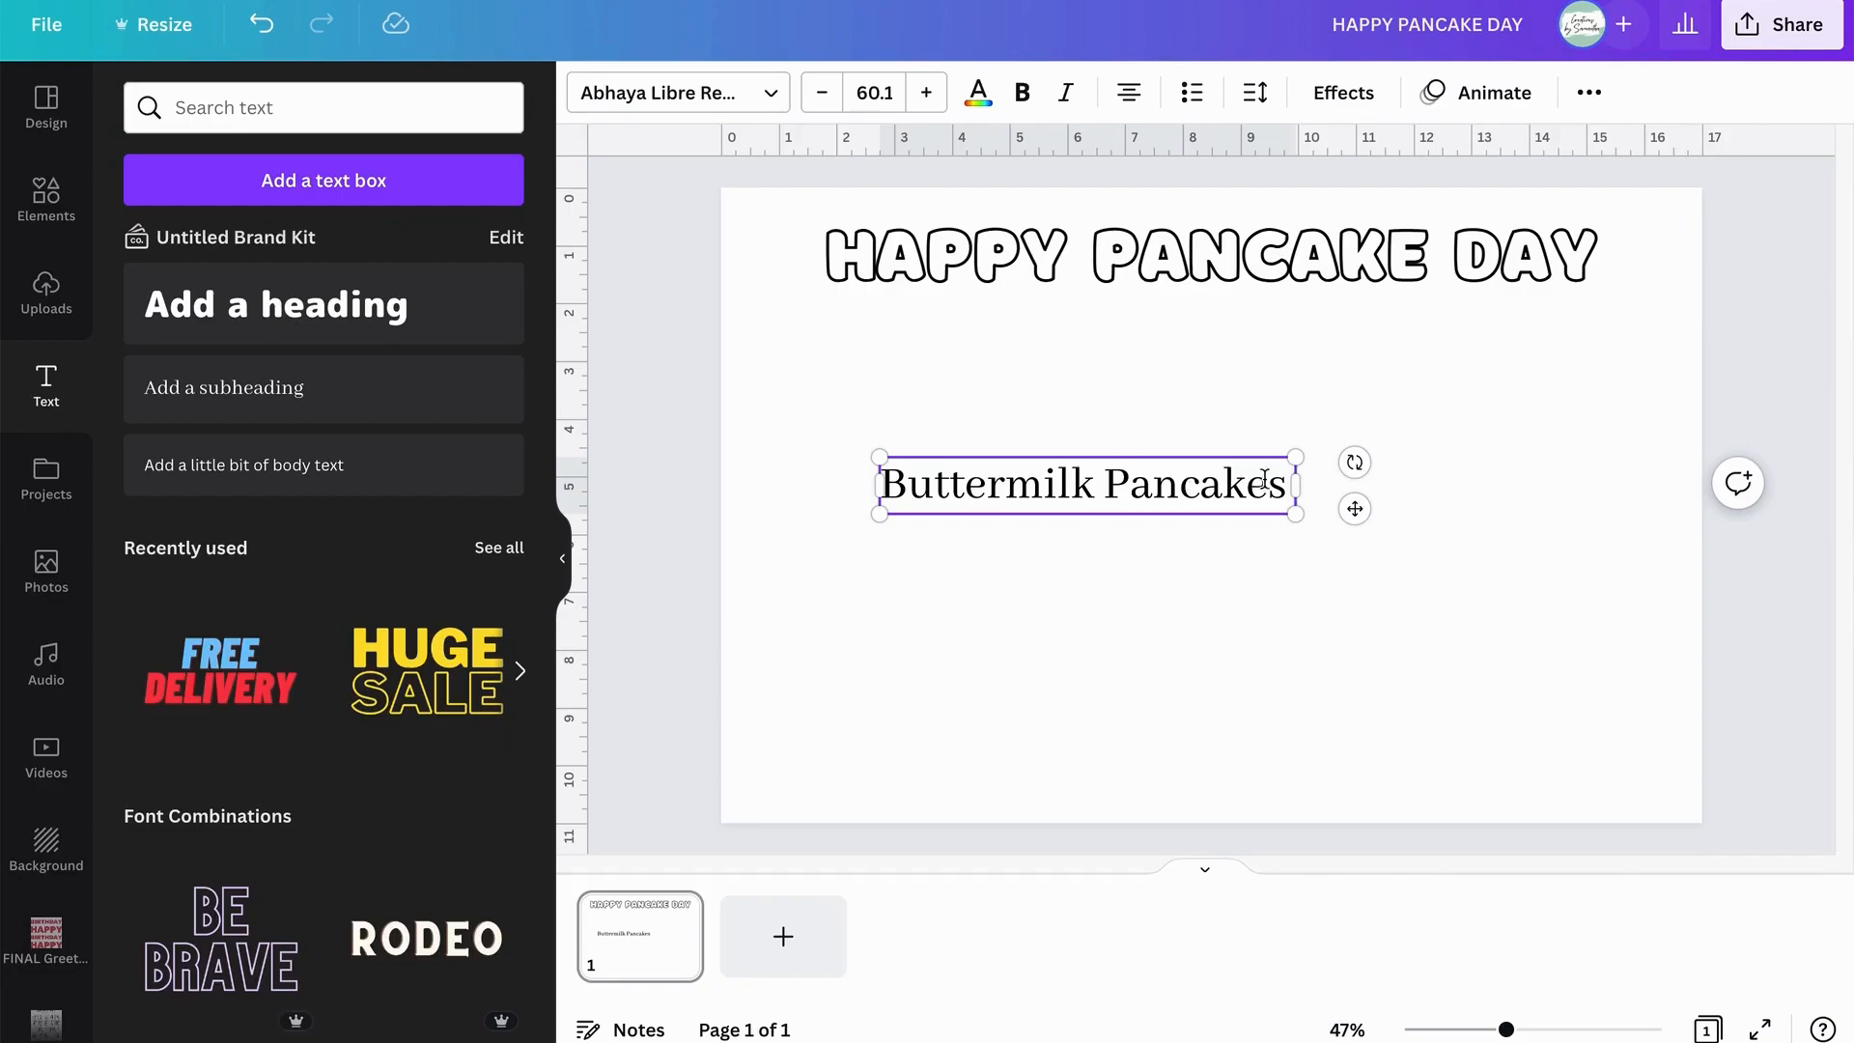
text(Recipe)
Shrink the "Buttermilk Pancakes Recipe" text to about size 41.5.
click(1510, 634)
click(1353, 485)
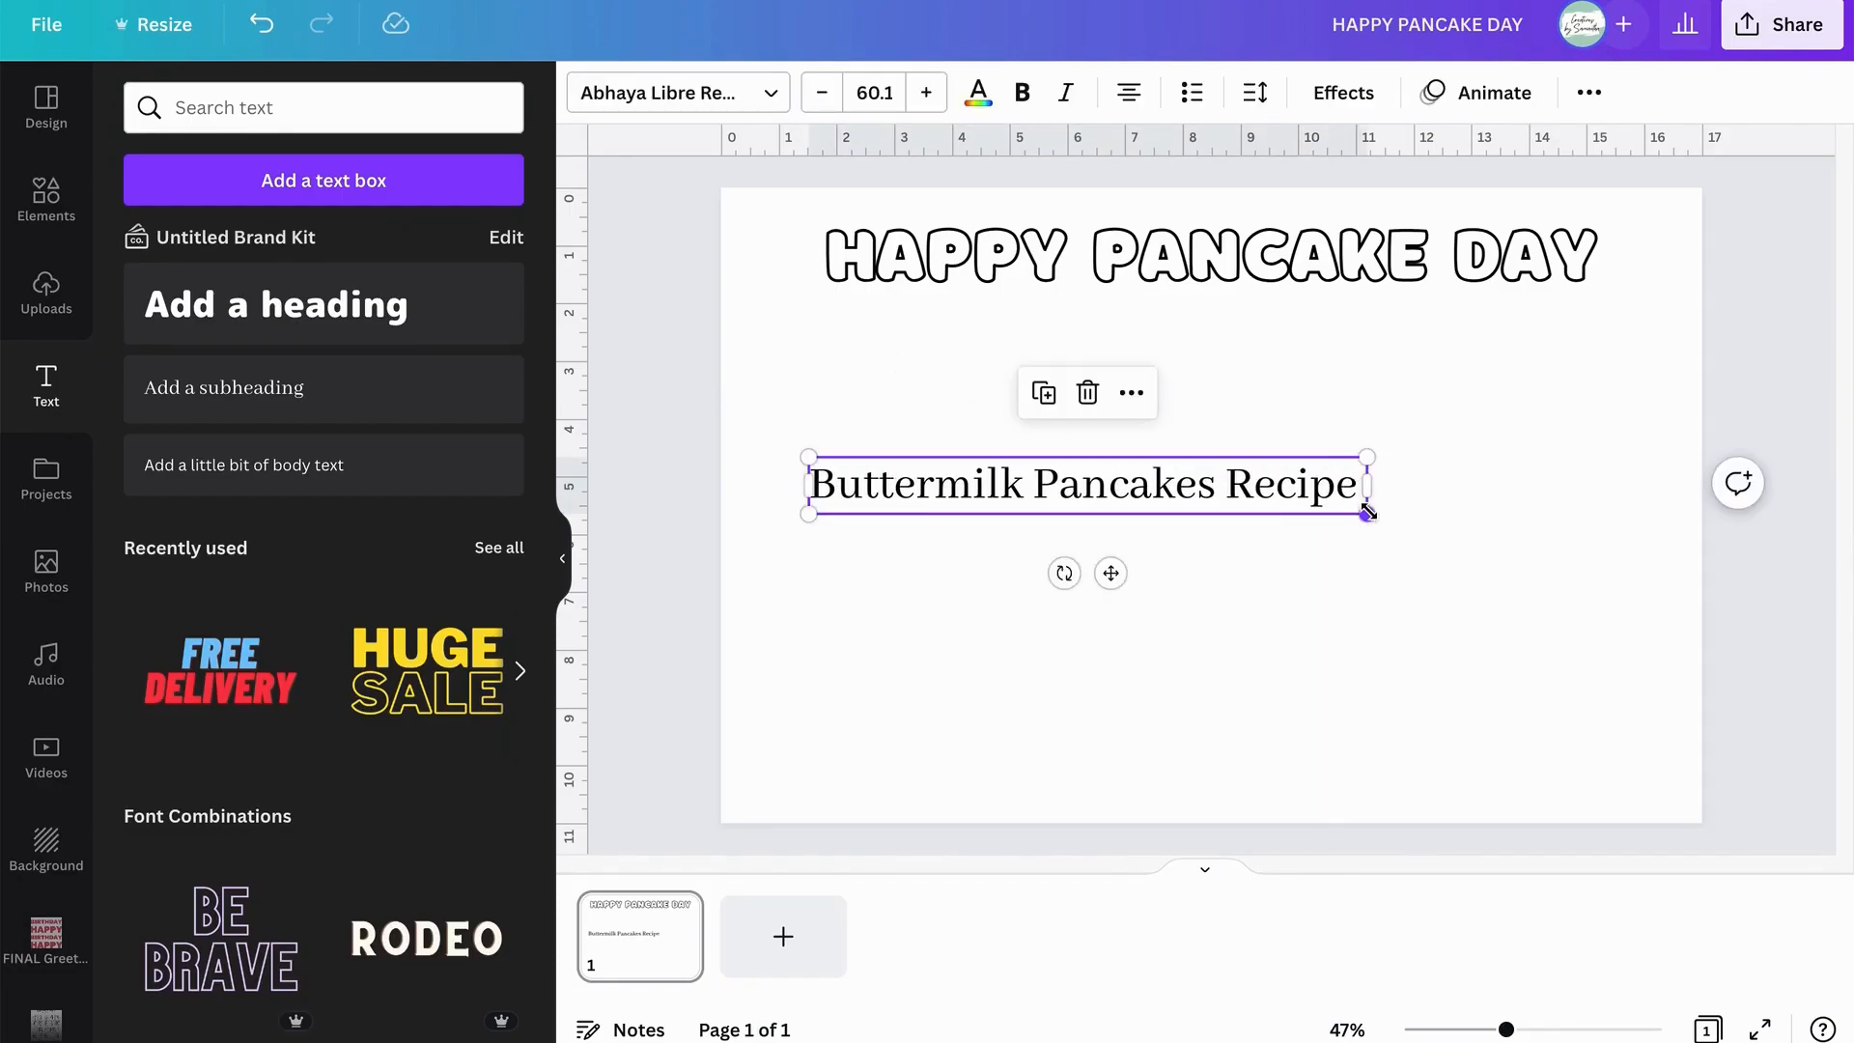
drag(1366, 512, 1200, 473)
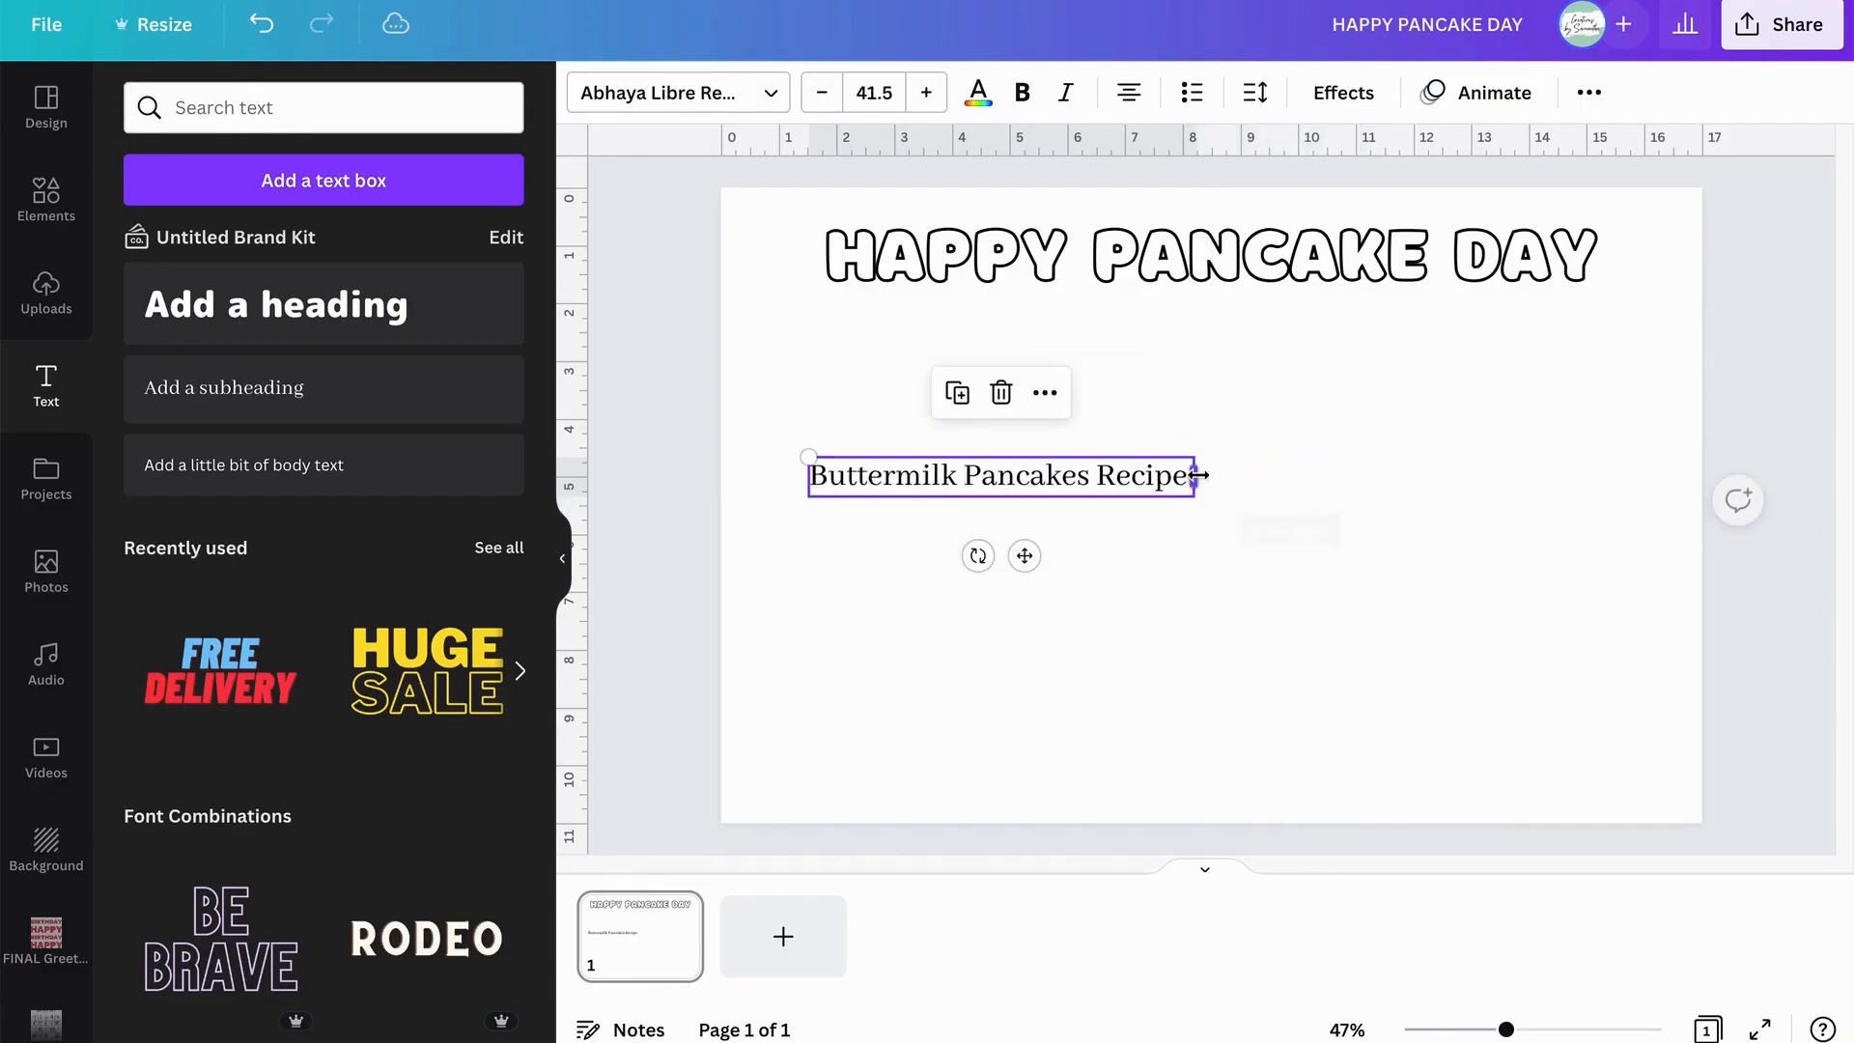
Change the recipe title's font to Chewy.
click(676, 91)
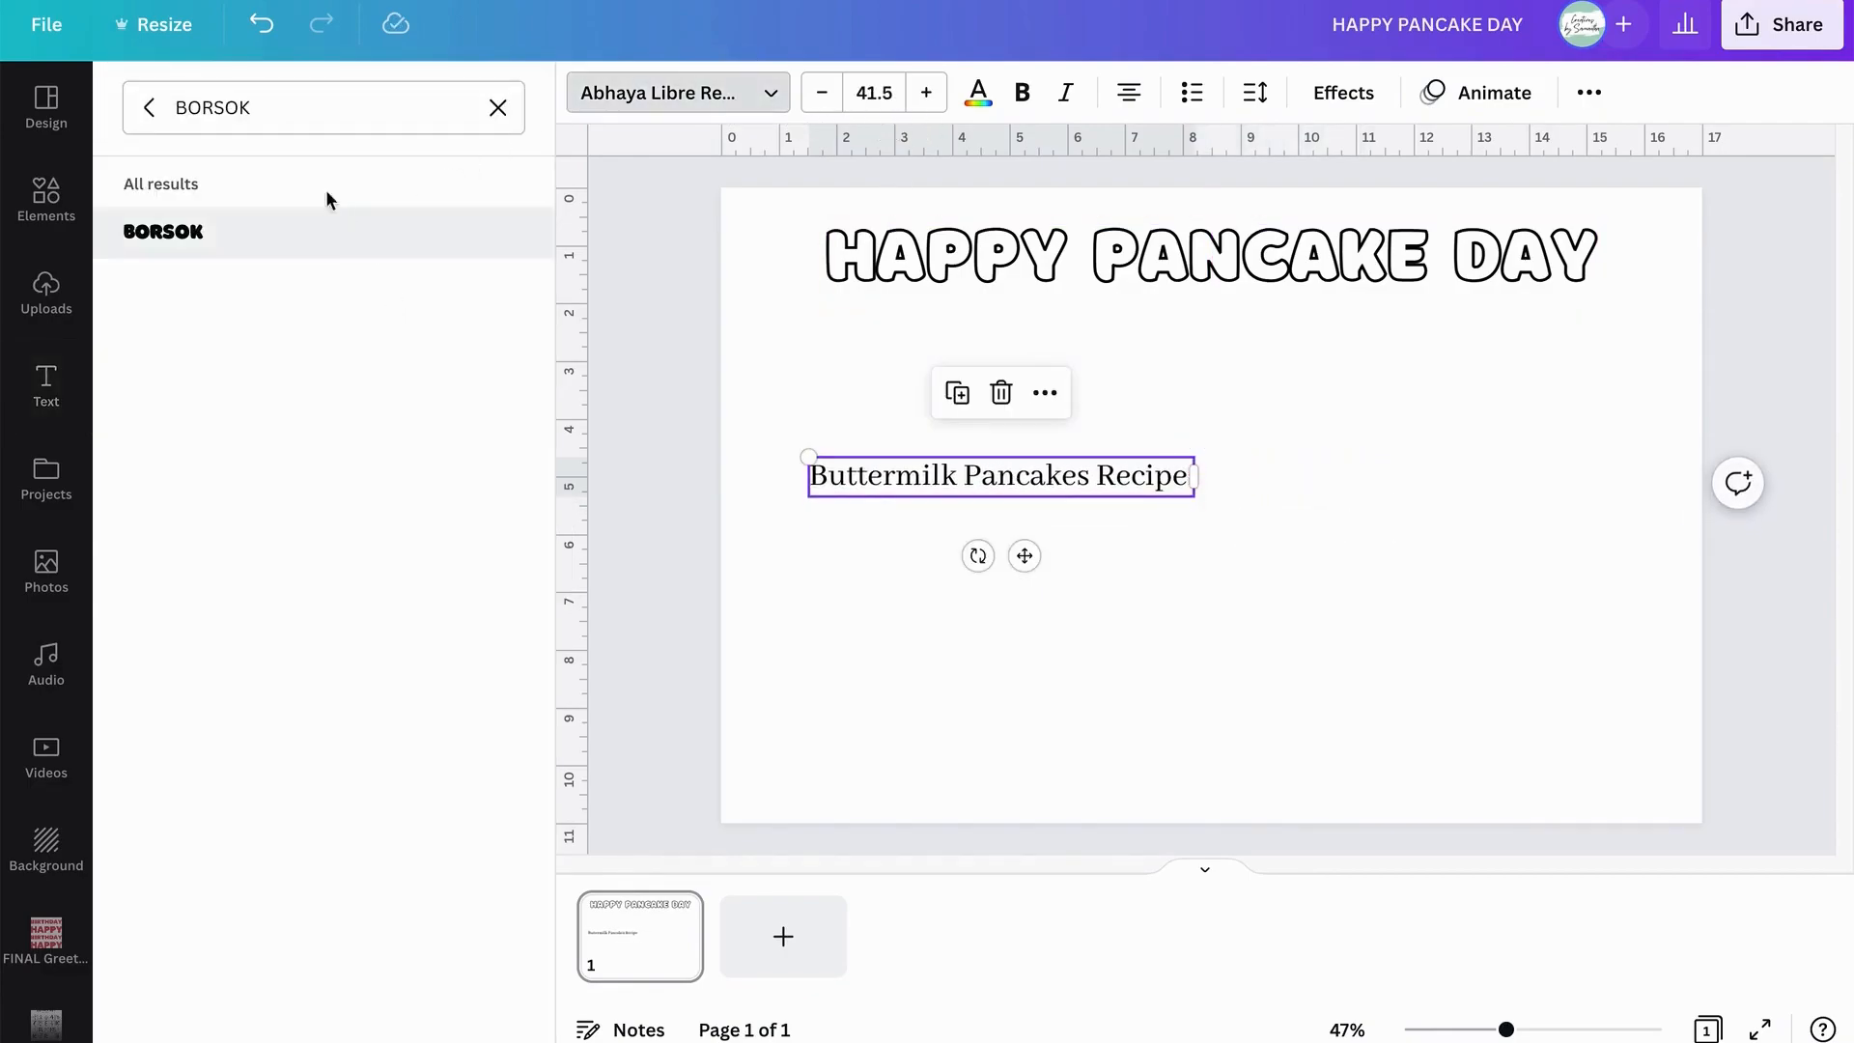
click(498, 107)
text(chew)
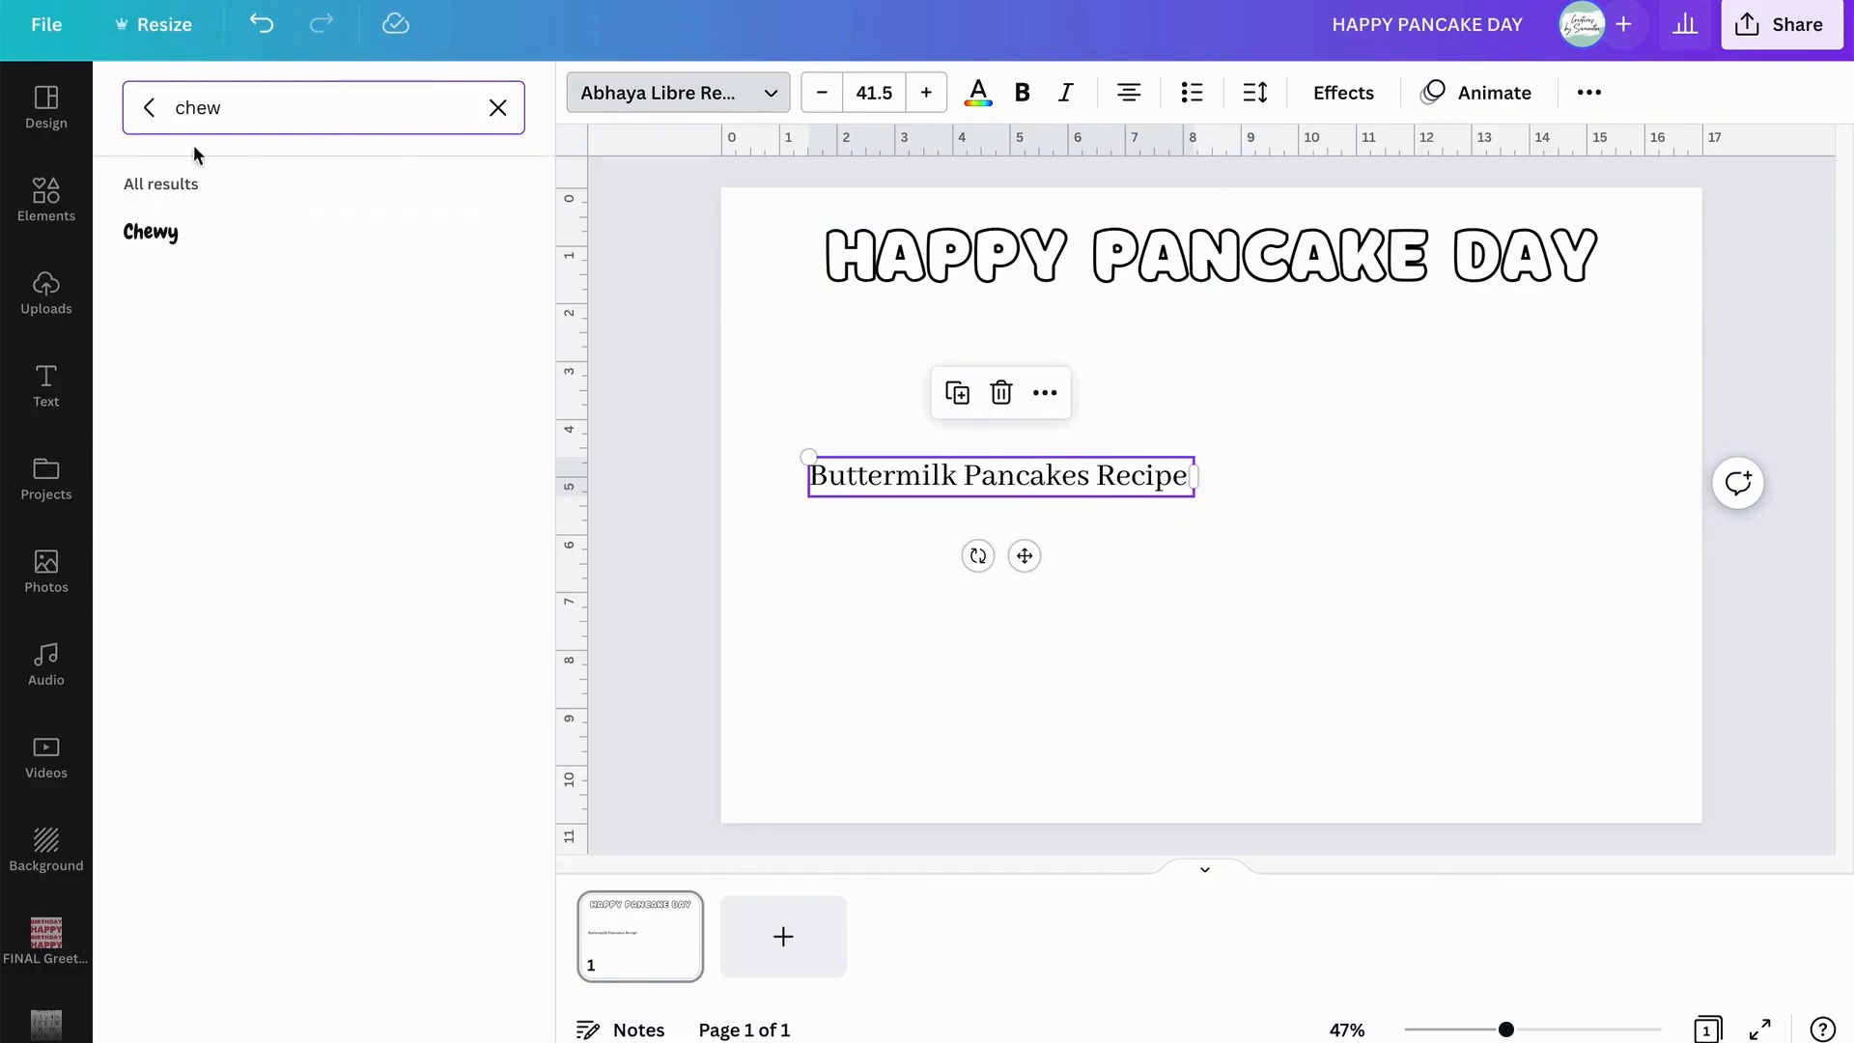
click(188, 239)
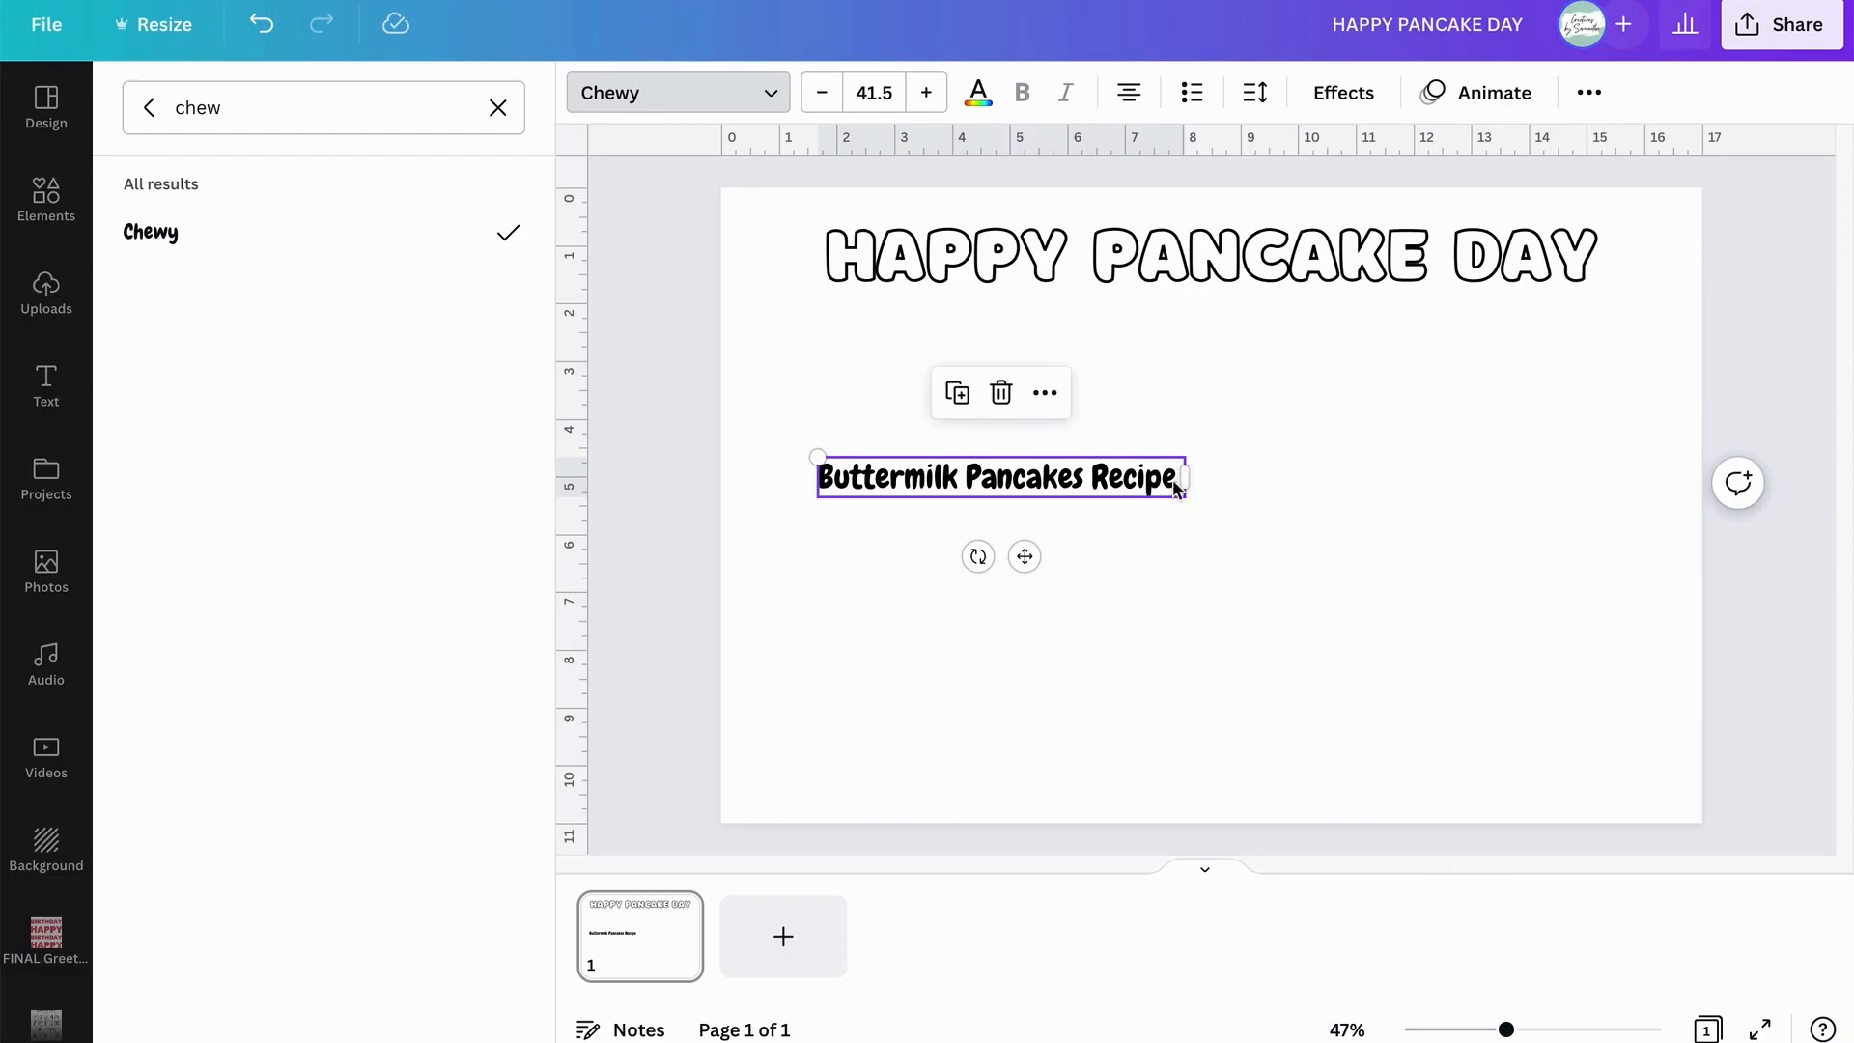
Move the recipe title below the heading at the page's left side and wrap it onto two left-aligned lines.
drag(1036, 554, 967, 441)
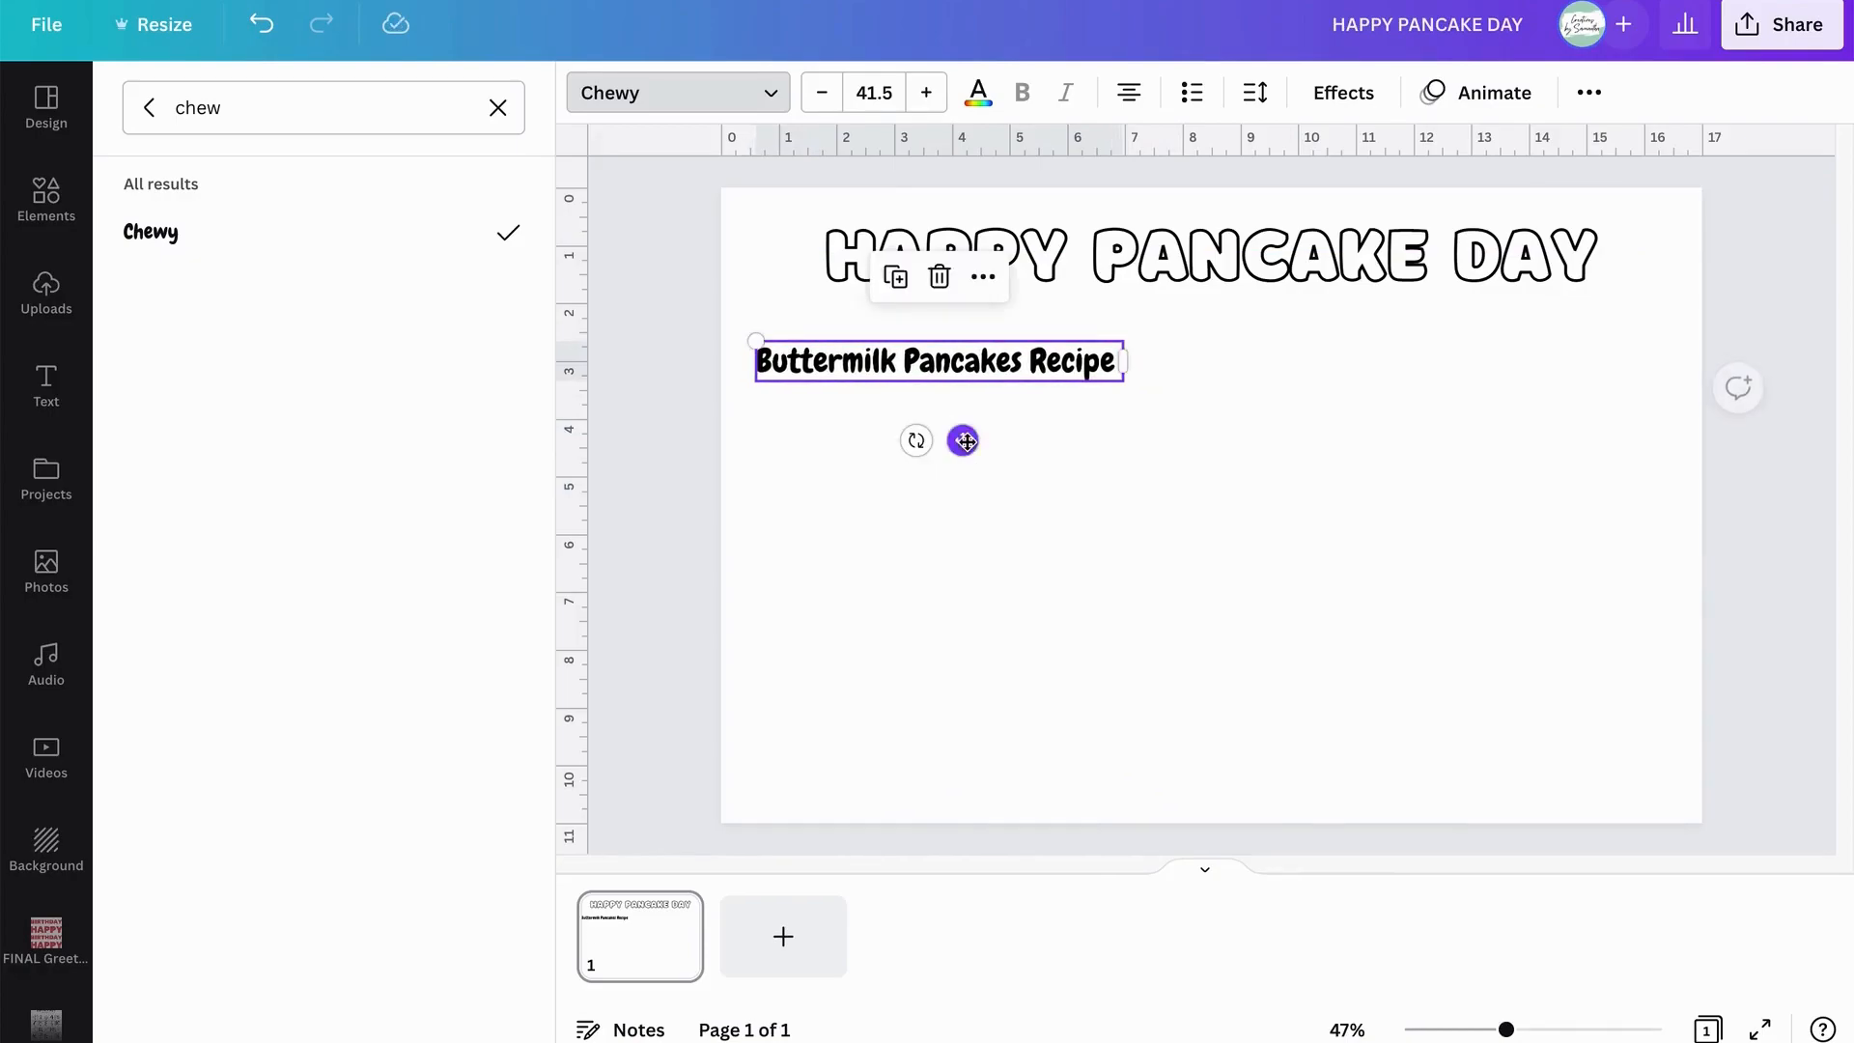
drag(1121, 361, 988, 359)
click(1132, 93)
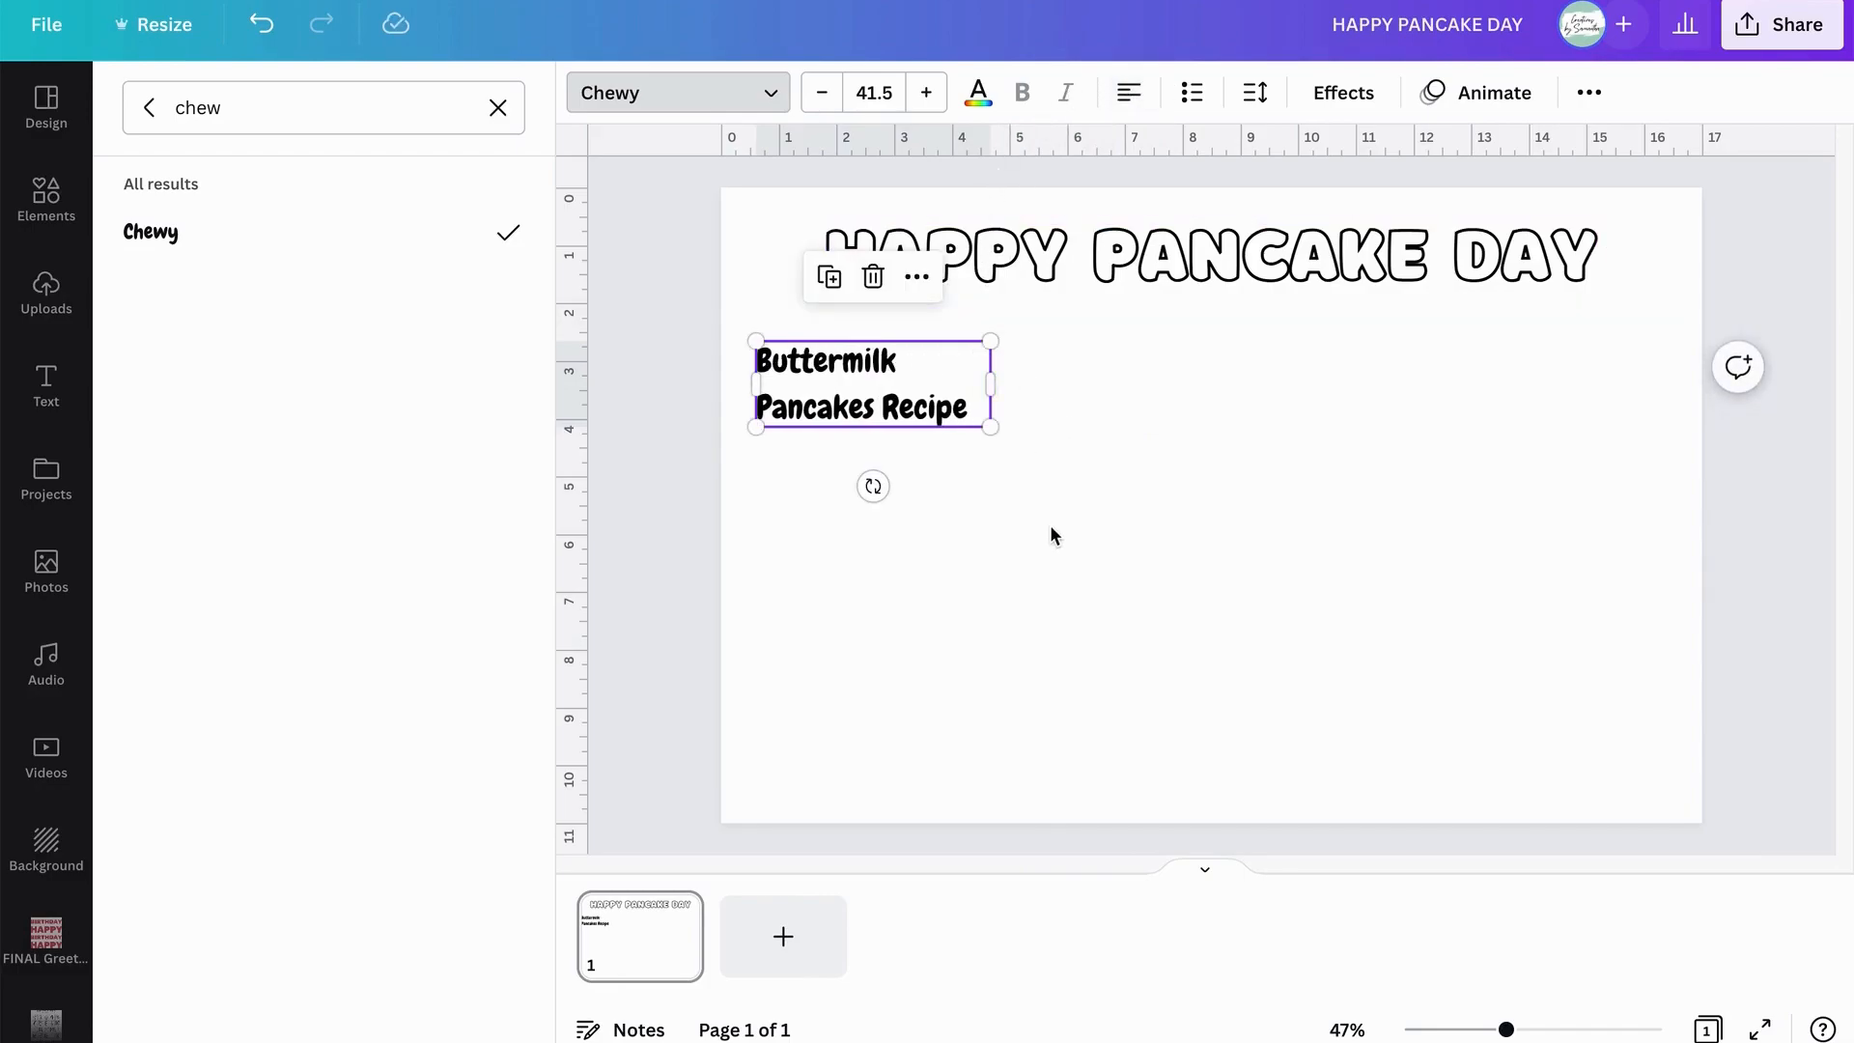
Reduce the recipe title's line spacing to about 0.93.
click(1255, 93)
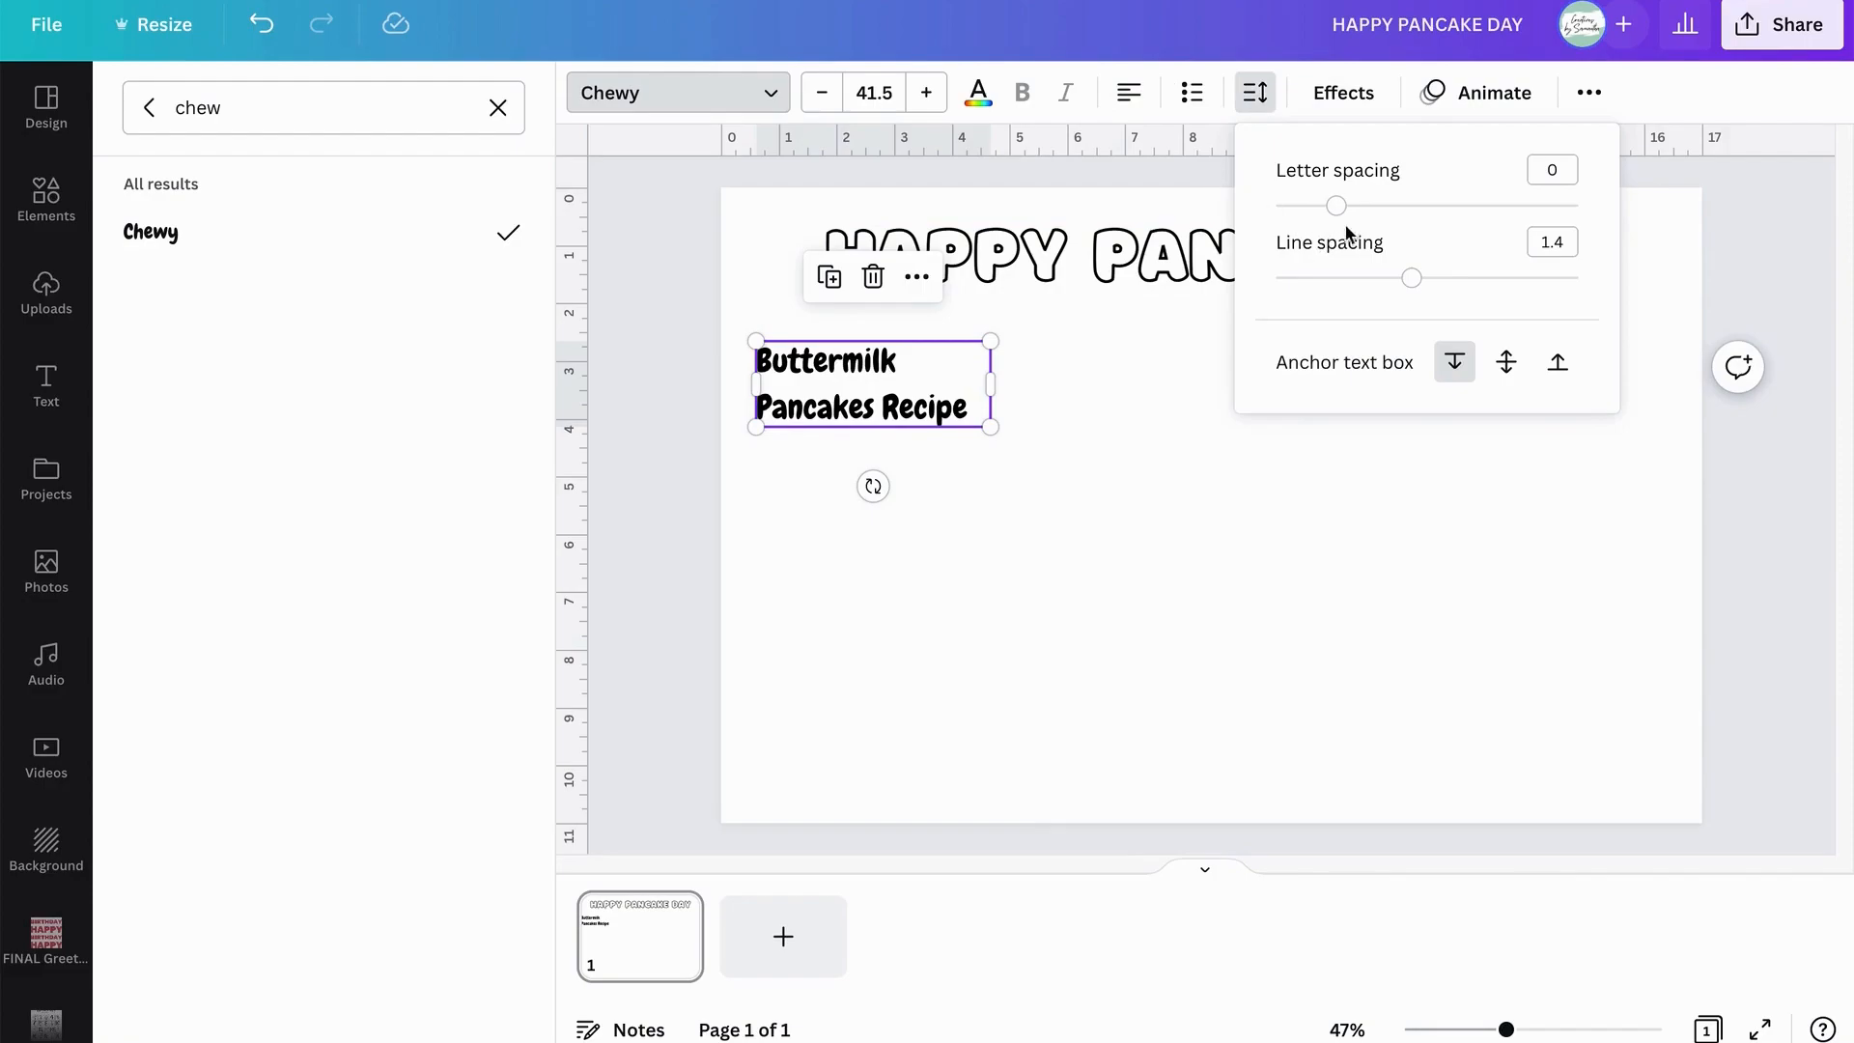
click(1411, 279)
drag(1411, 279, 1343, 282)
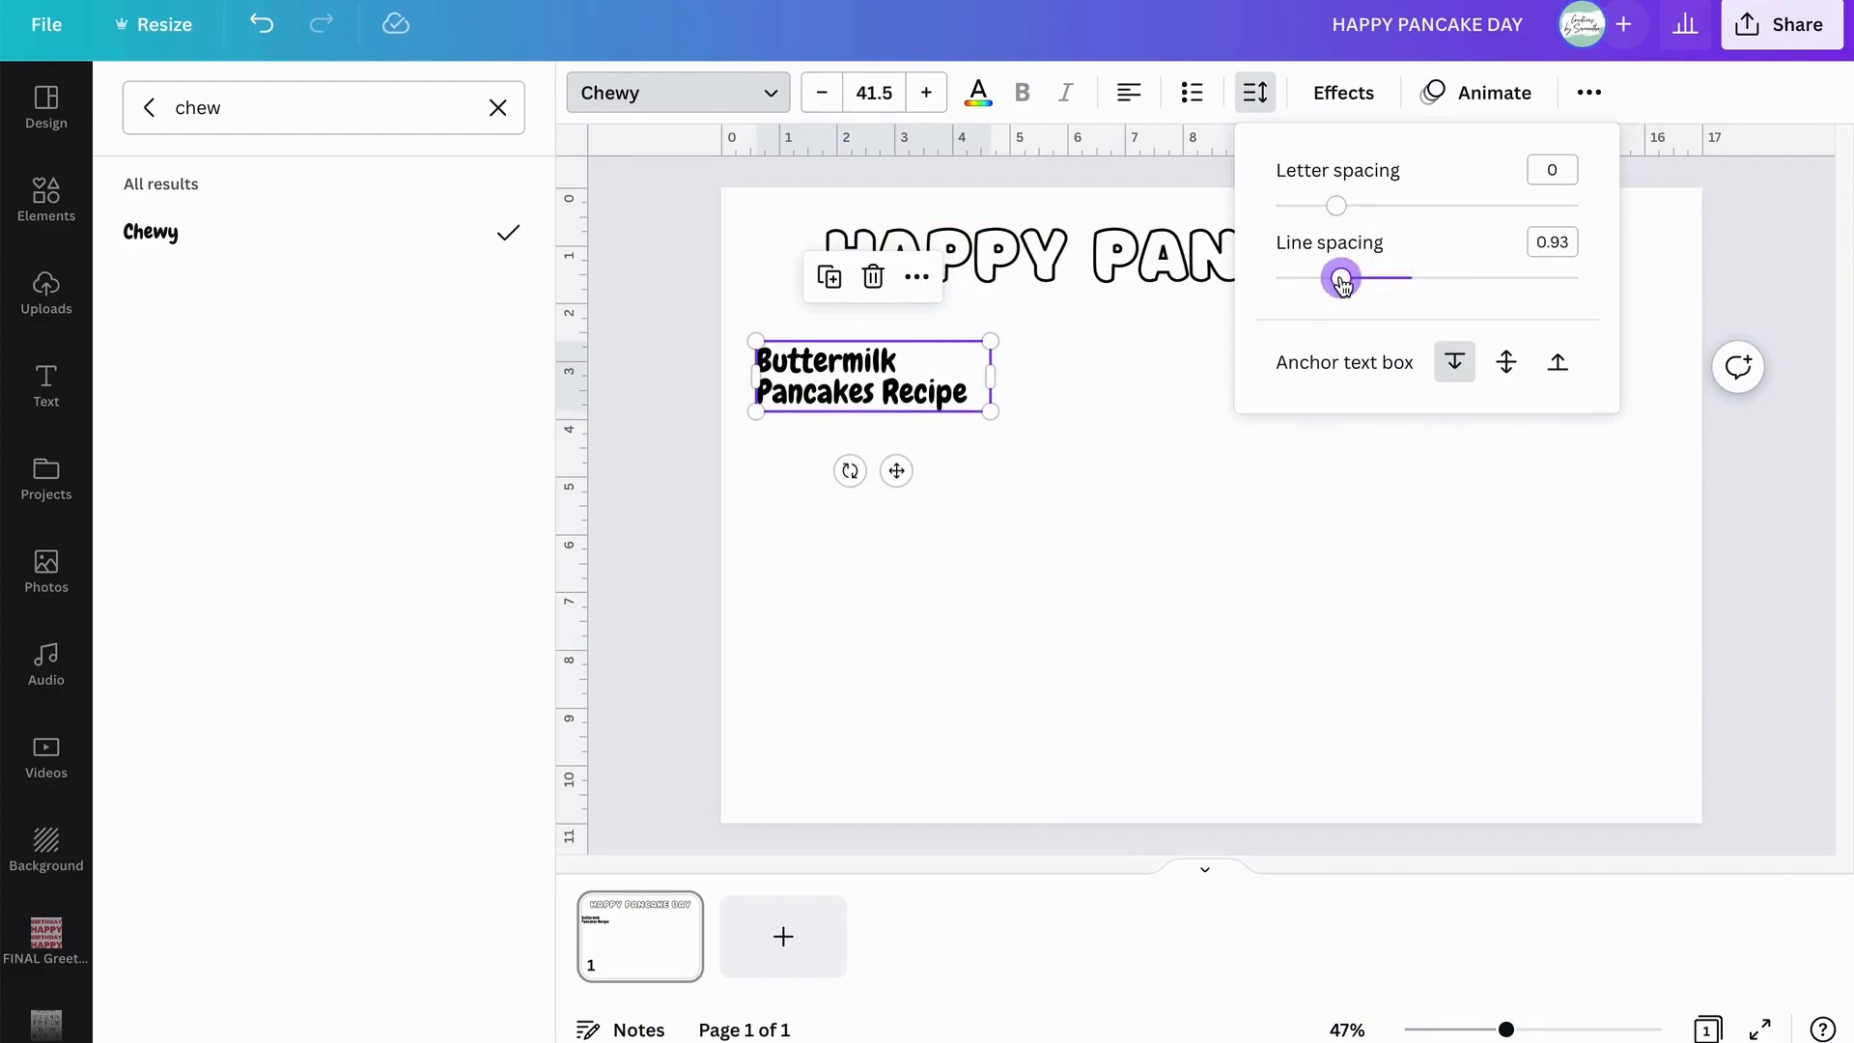
click(998, 452)
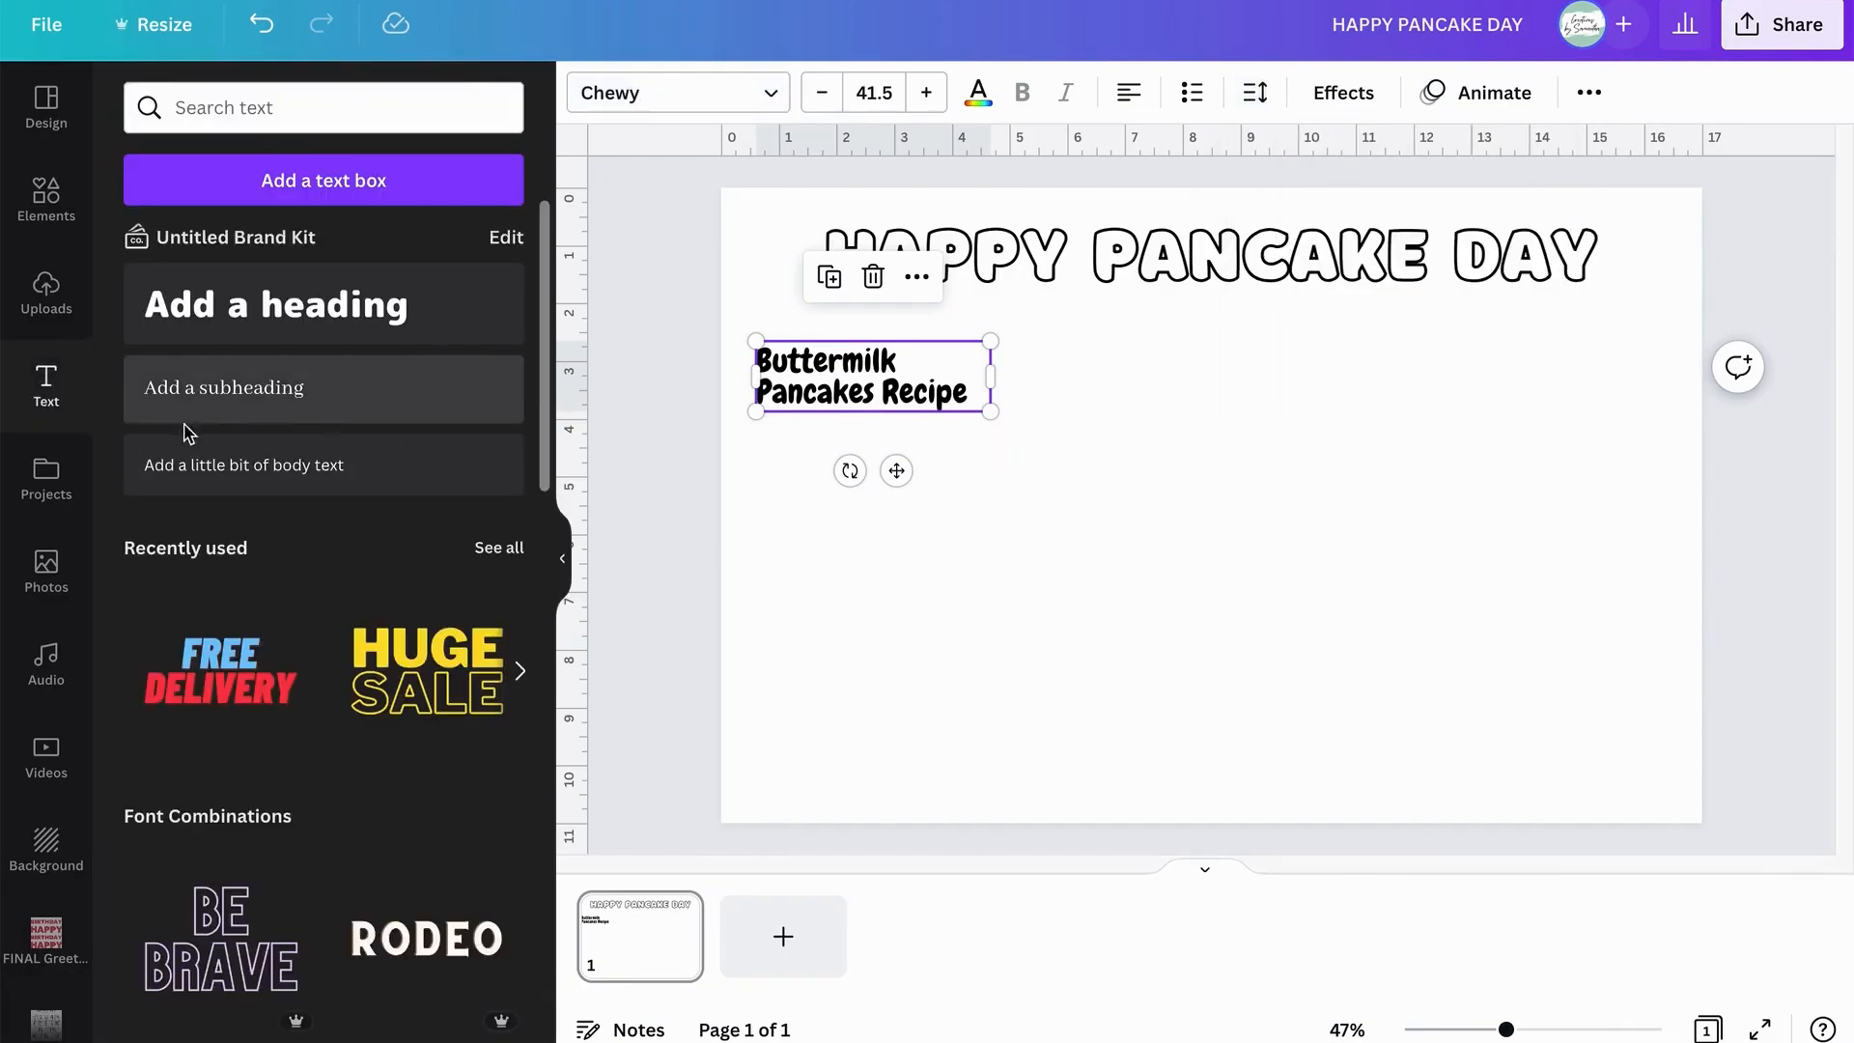
Add a subheading text box directly below the recipe title and raise its font size to 26.
click(277, 390)
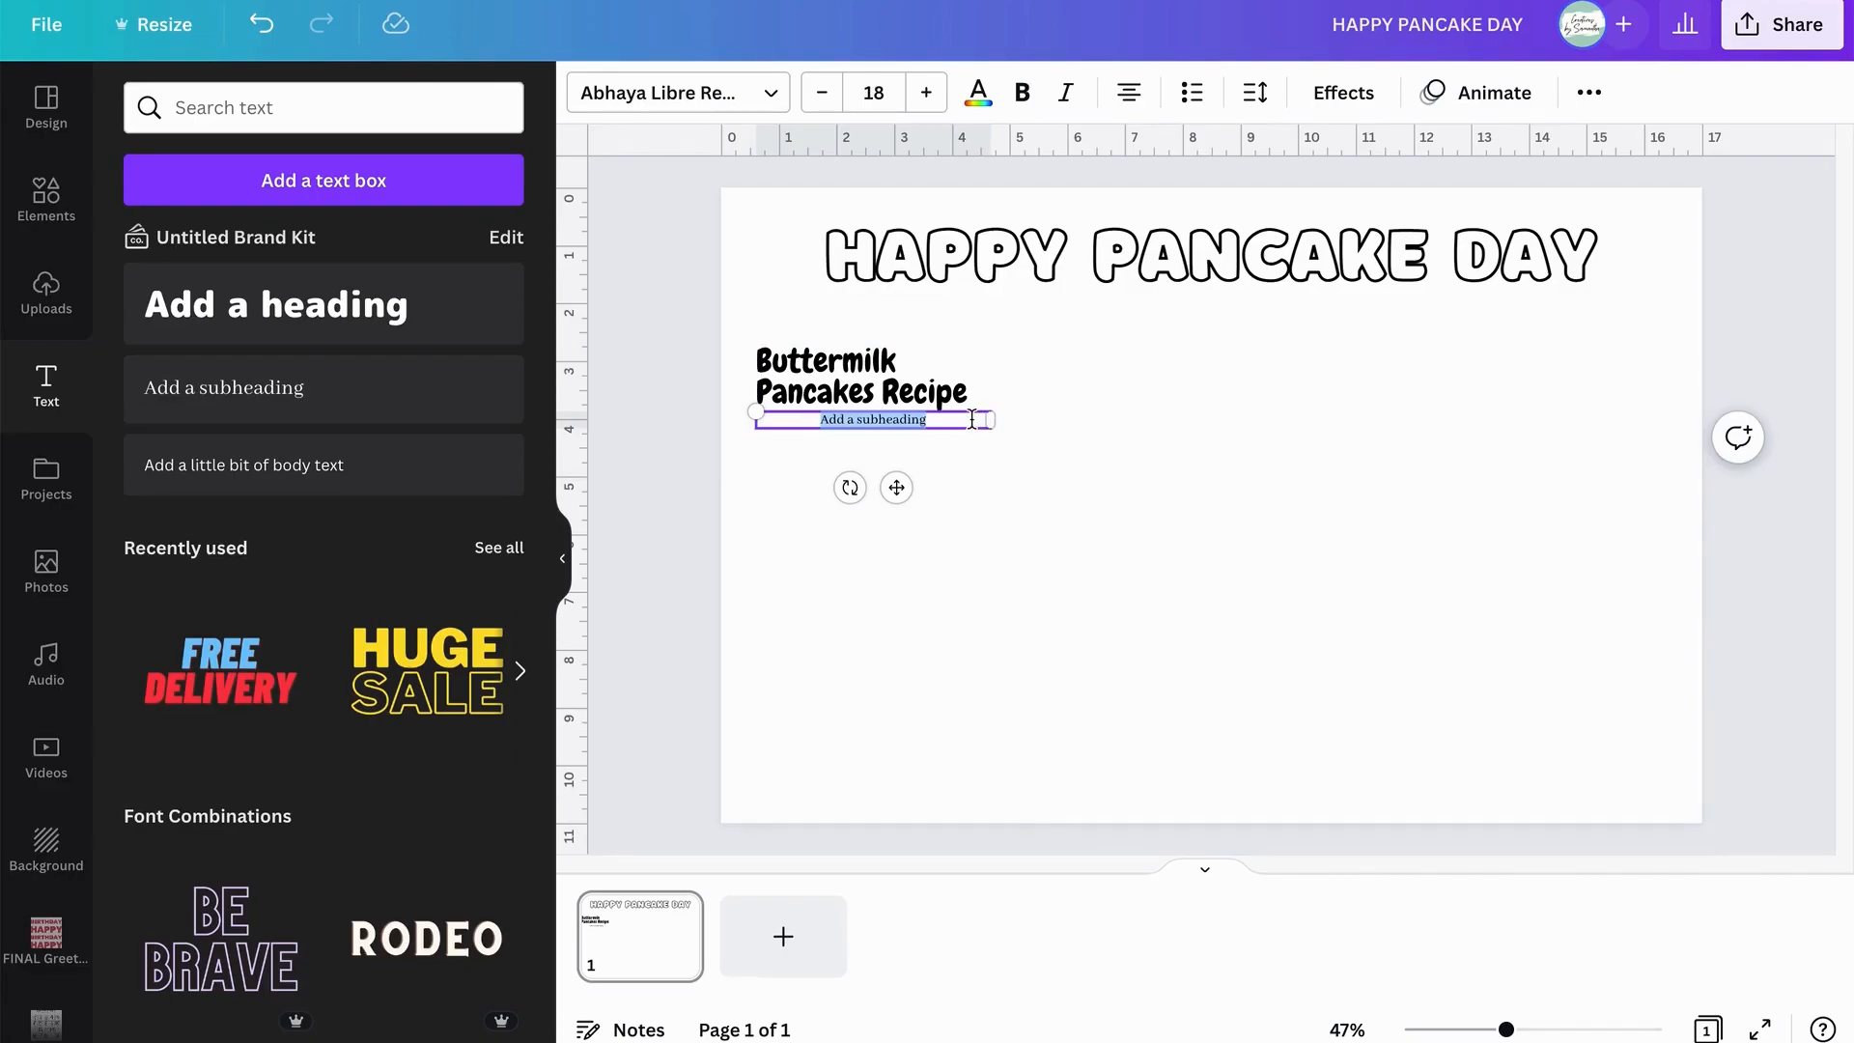
click(930, 92)
click(930, 93)
click(930, 93)
click(930, 93)
click(929, 93)
click(930, 93)
click(930, 93)
click(930, 93)
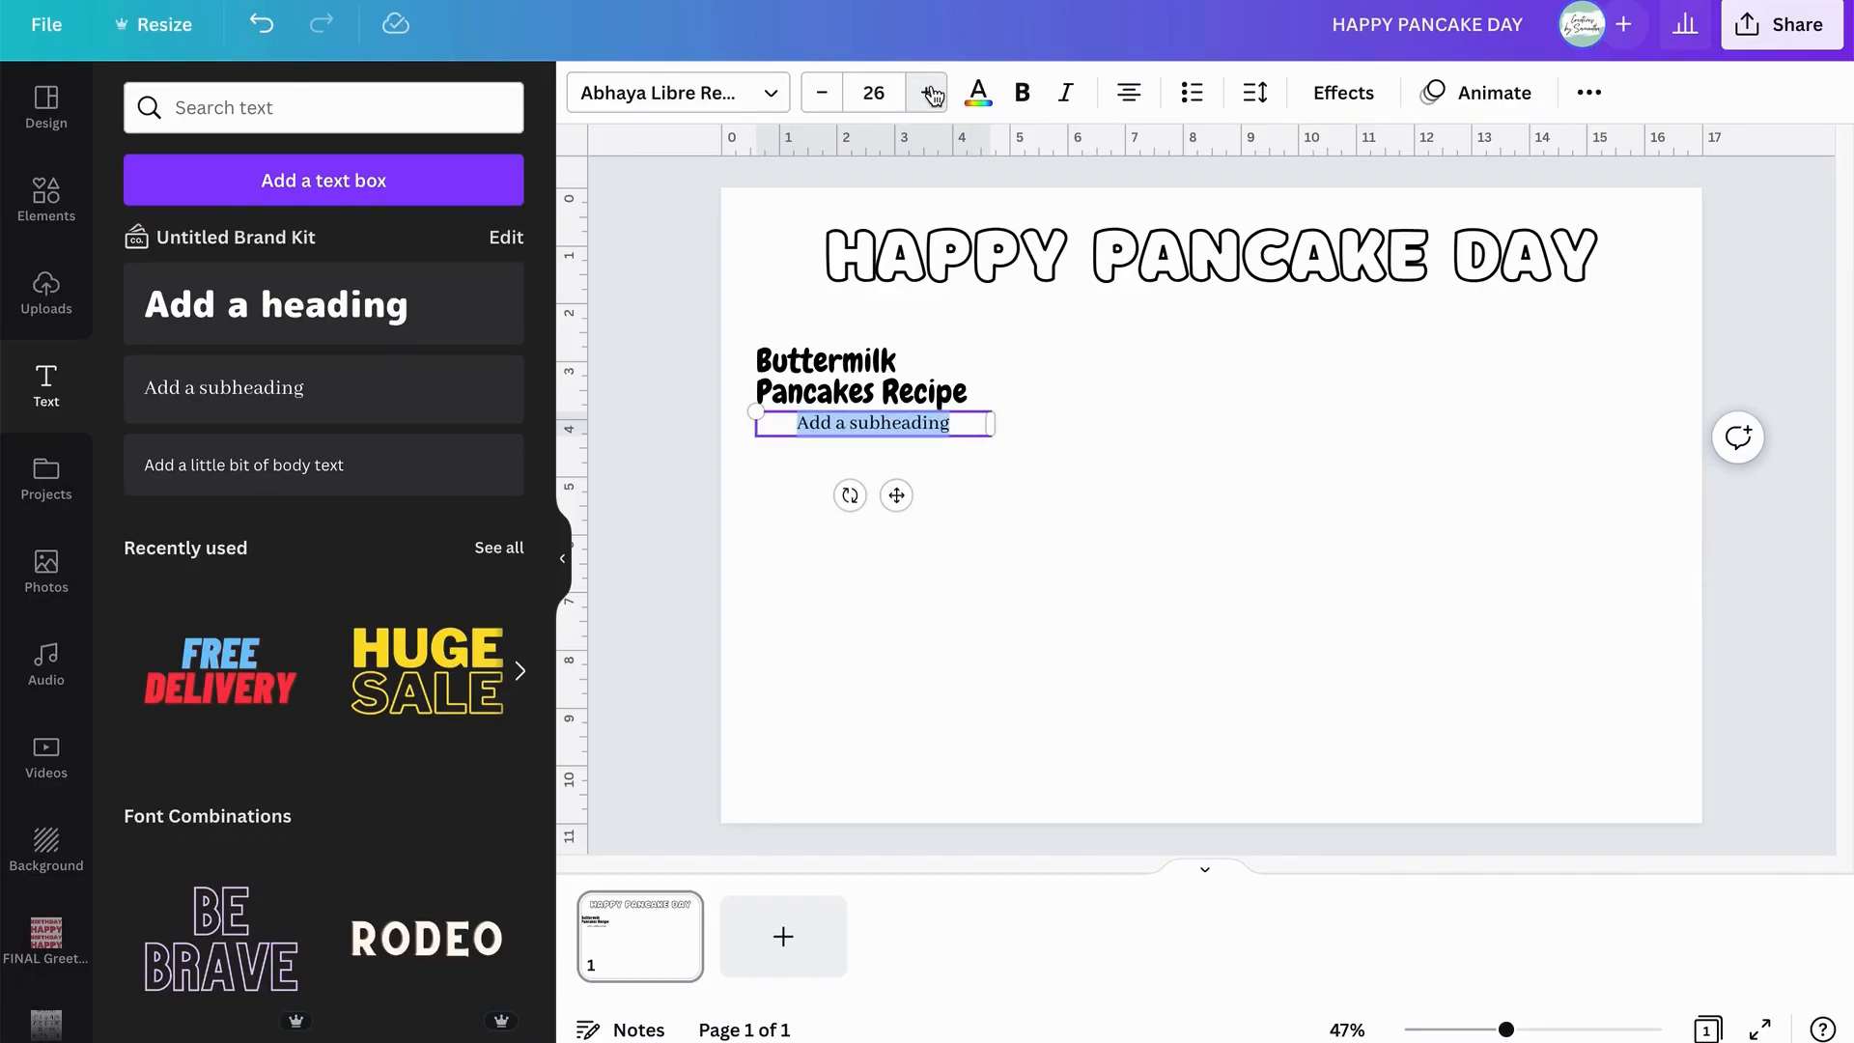
Replace the subheading placeholder with the ingredient lines "1 cup plain flour" and "2 tablespoons sugar".
text(1 cup plain flour)
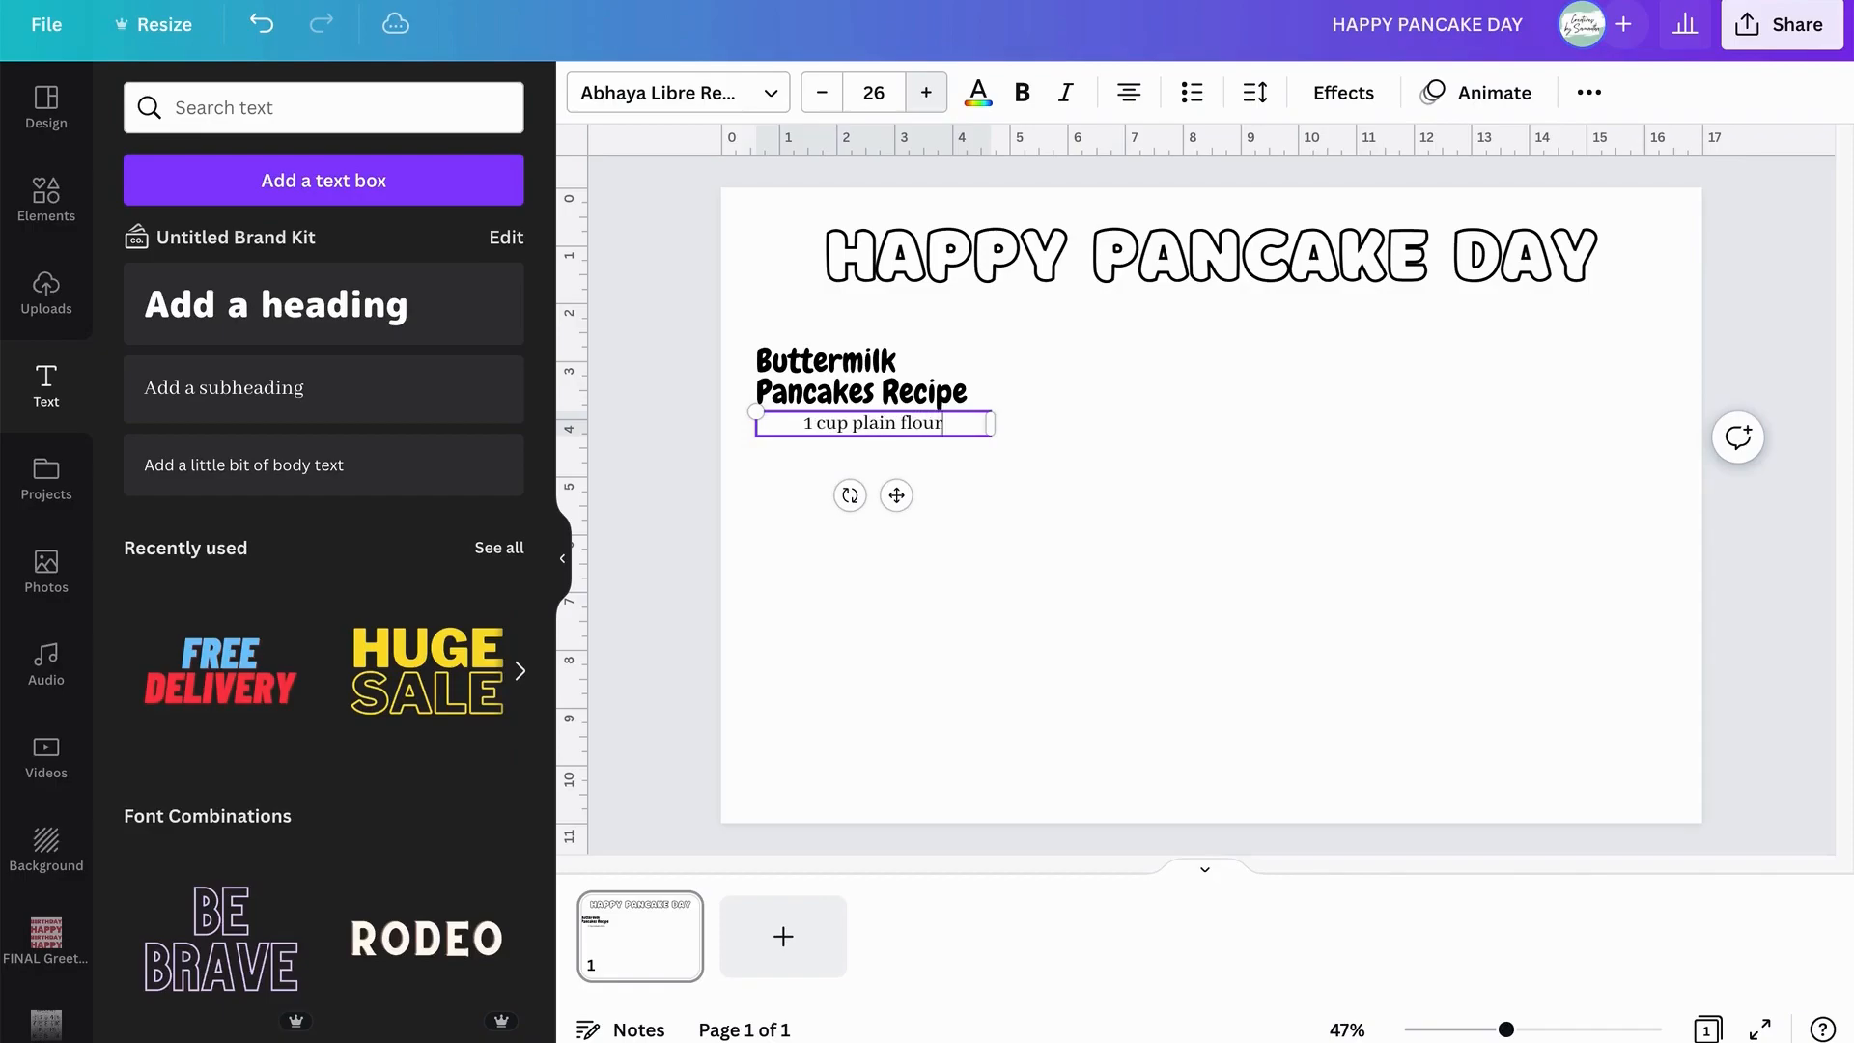
key(Return)
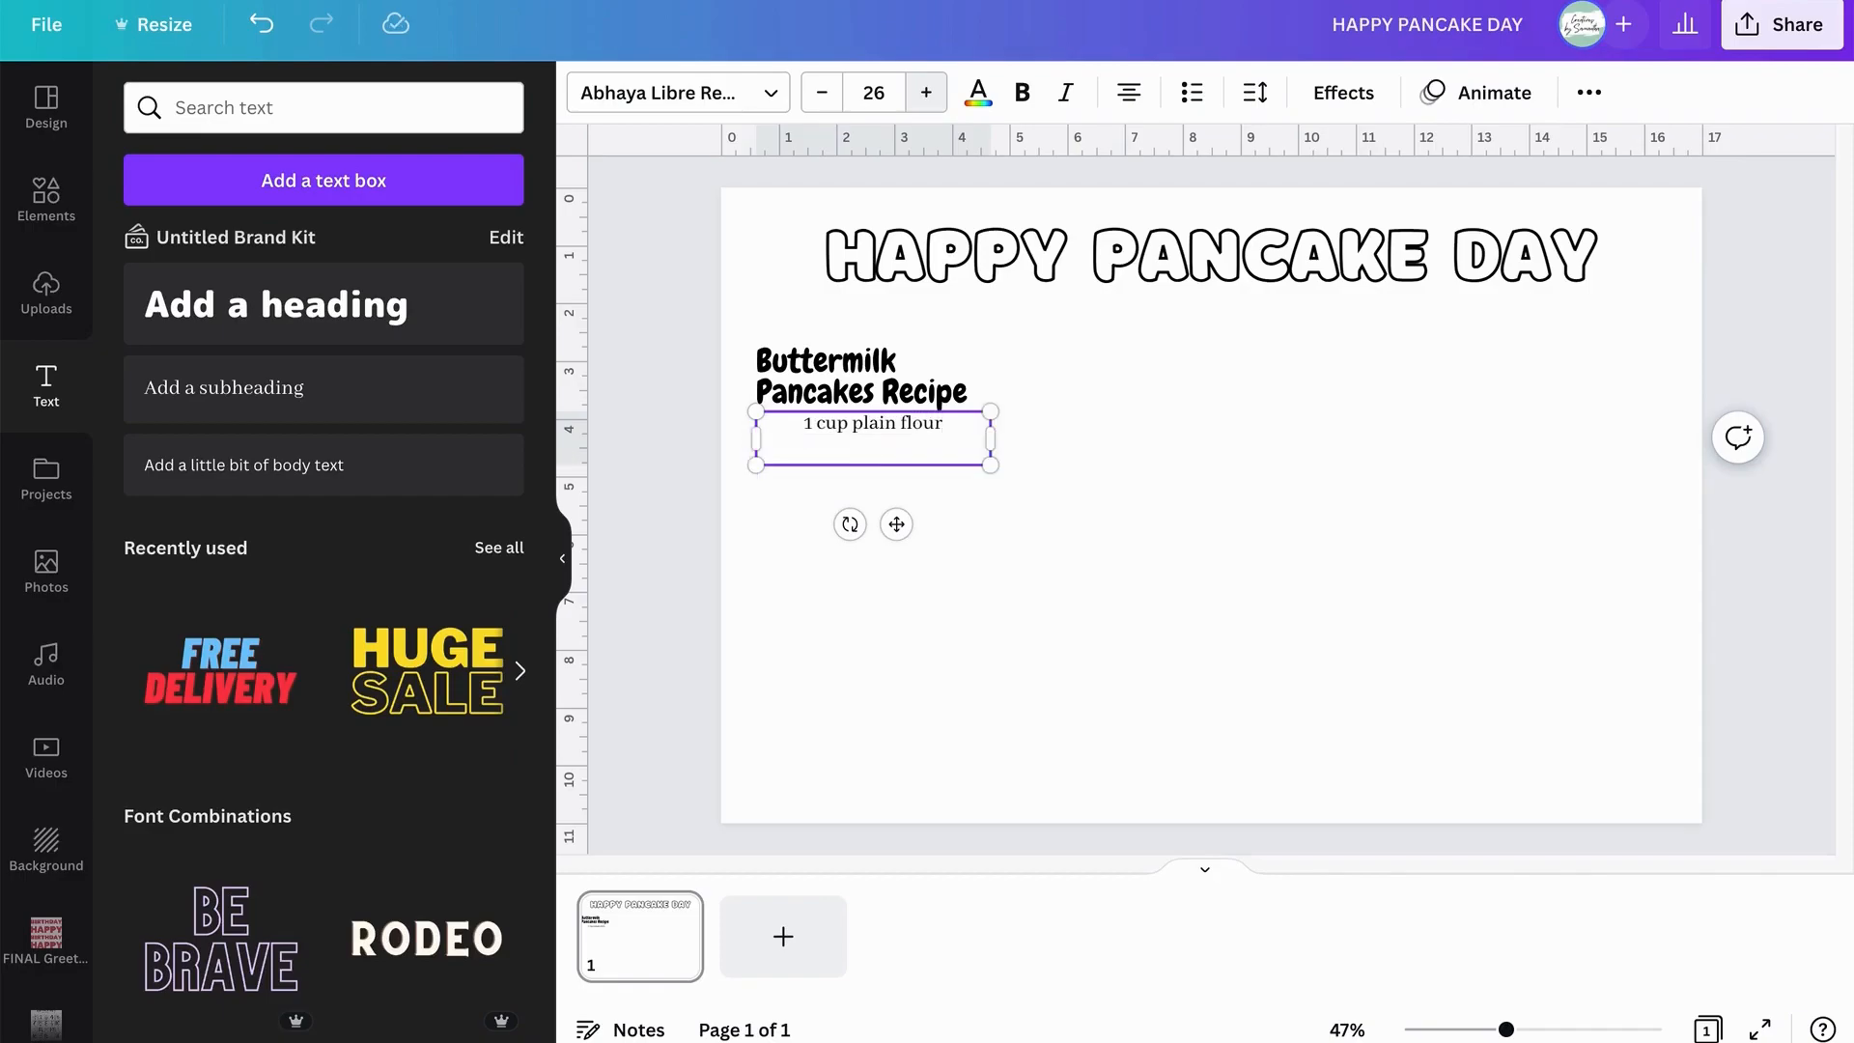
text(2 tablespoons sugar)
key(Return)
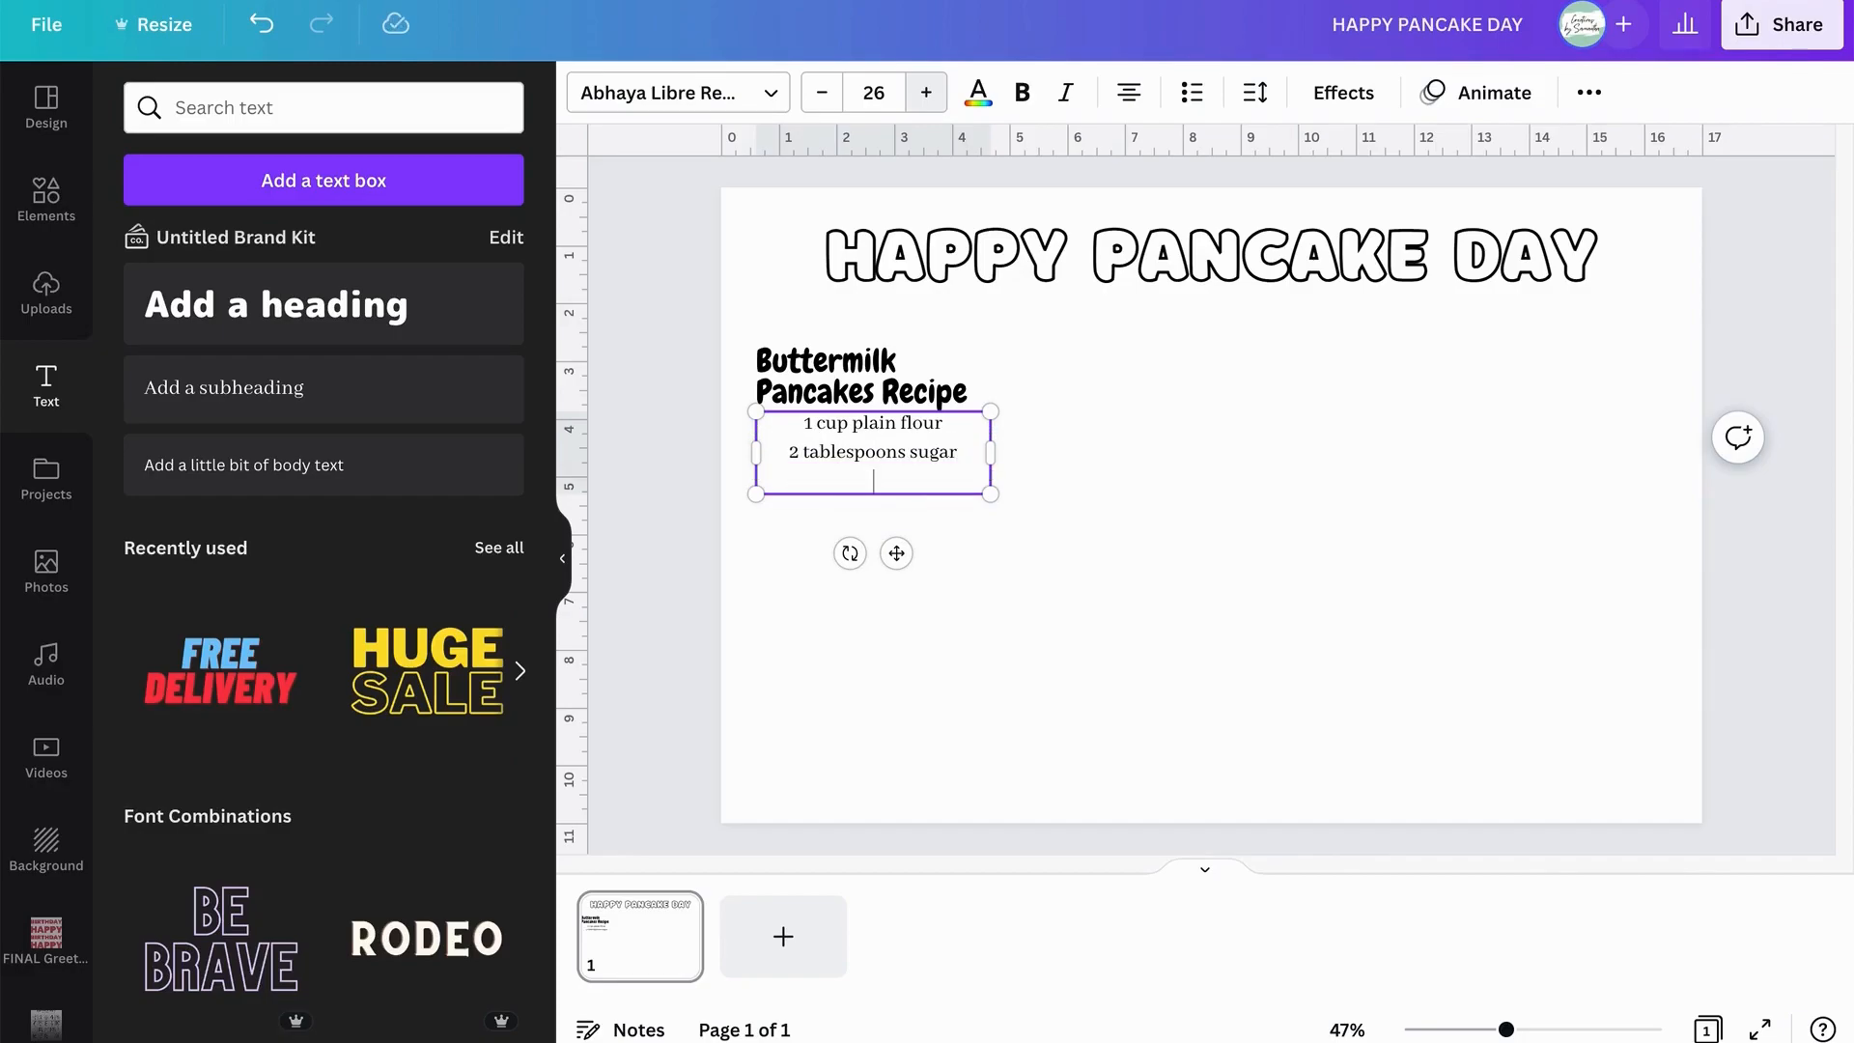
Add the ingredient lines "1 tablespoon baking powder" and "1 cup milk" to the list.
text(1 tablespoon barkin)
key(BackSpace)
key(BackSpace)
key(BackSpace)
key(BackSpace)
text(king b)
key(BackSpace)
text(powder)
key(Return)
text(1 cup milk)
key(Return)
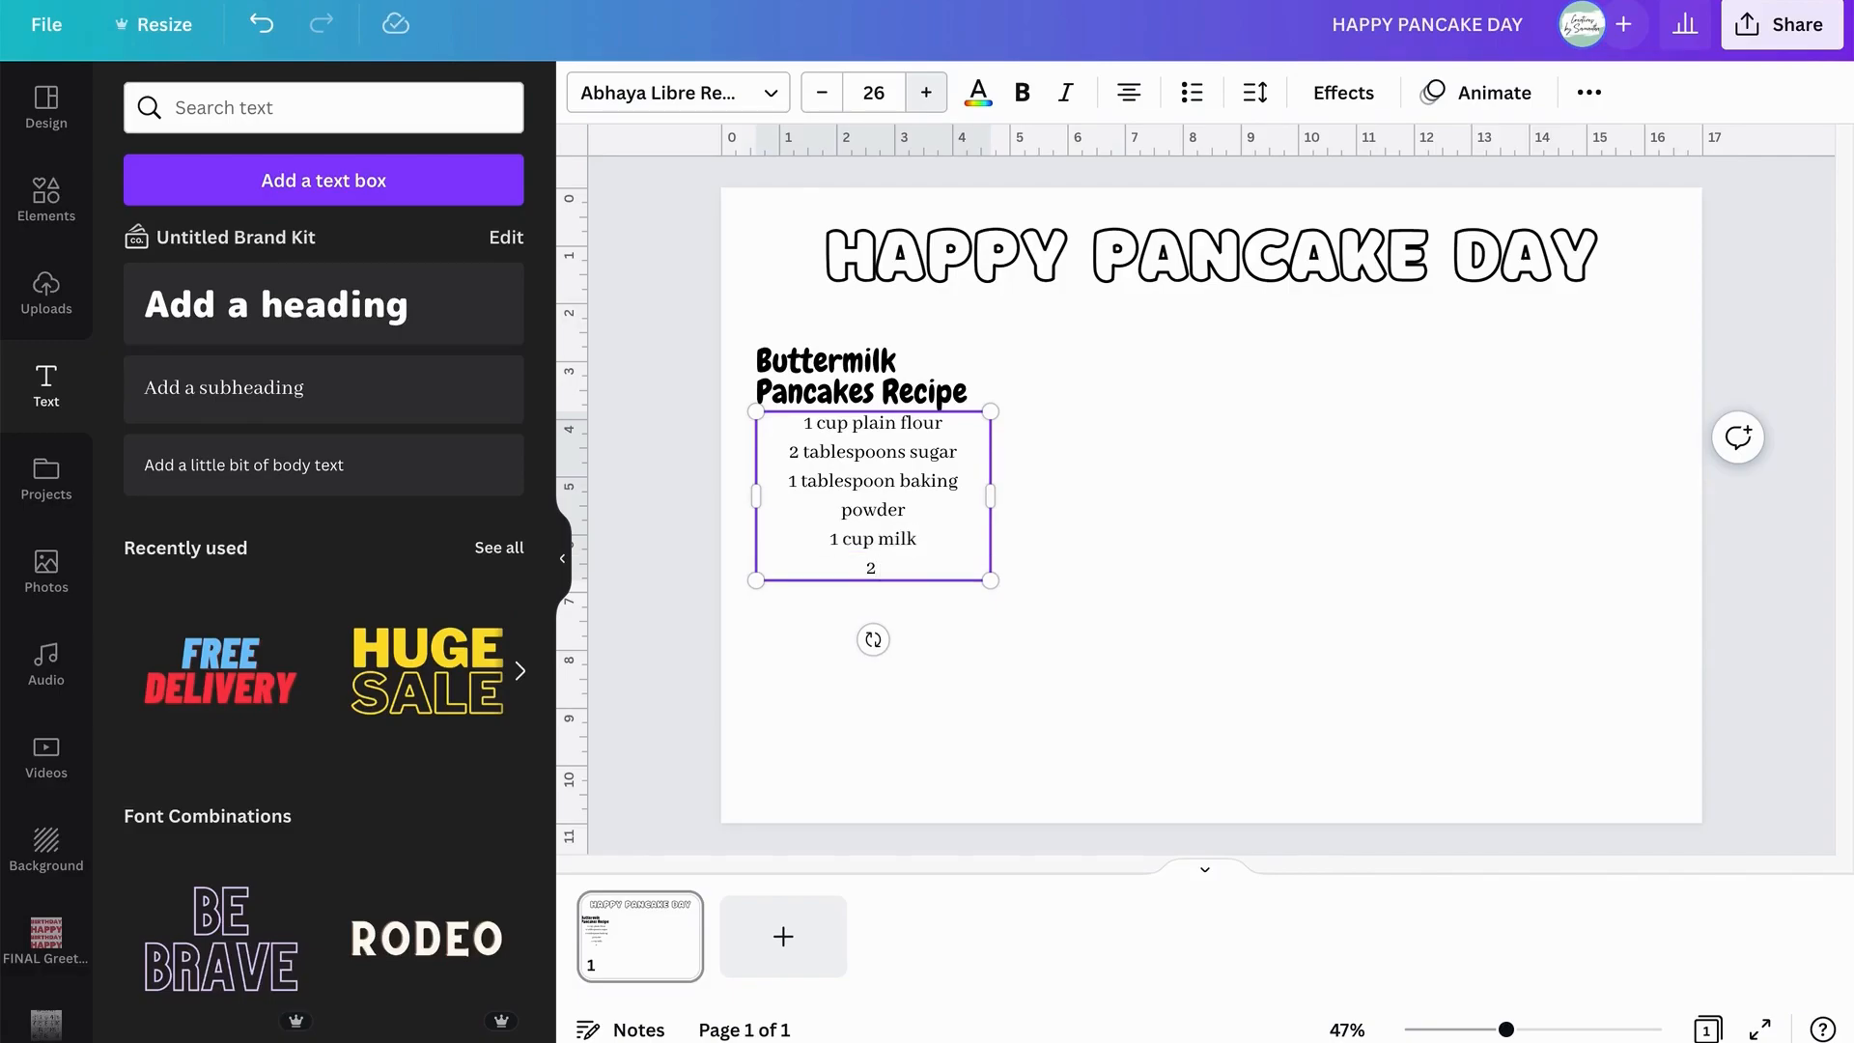
Complete the ingredient list with the lines "2 tablespoons unsalted butter" and "1 large egg".
text(2 tablespoons unsalted butter)
key(Return)
text(1 large egg)
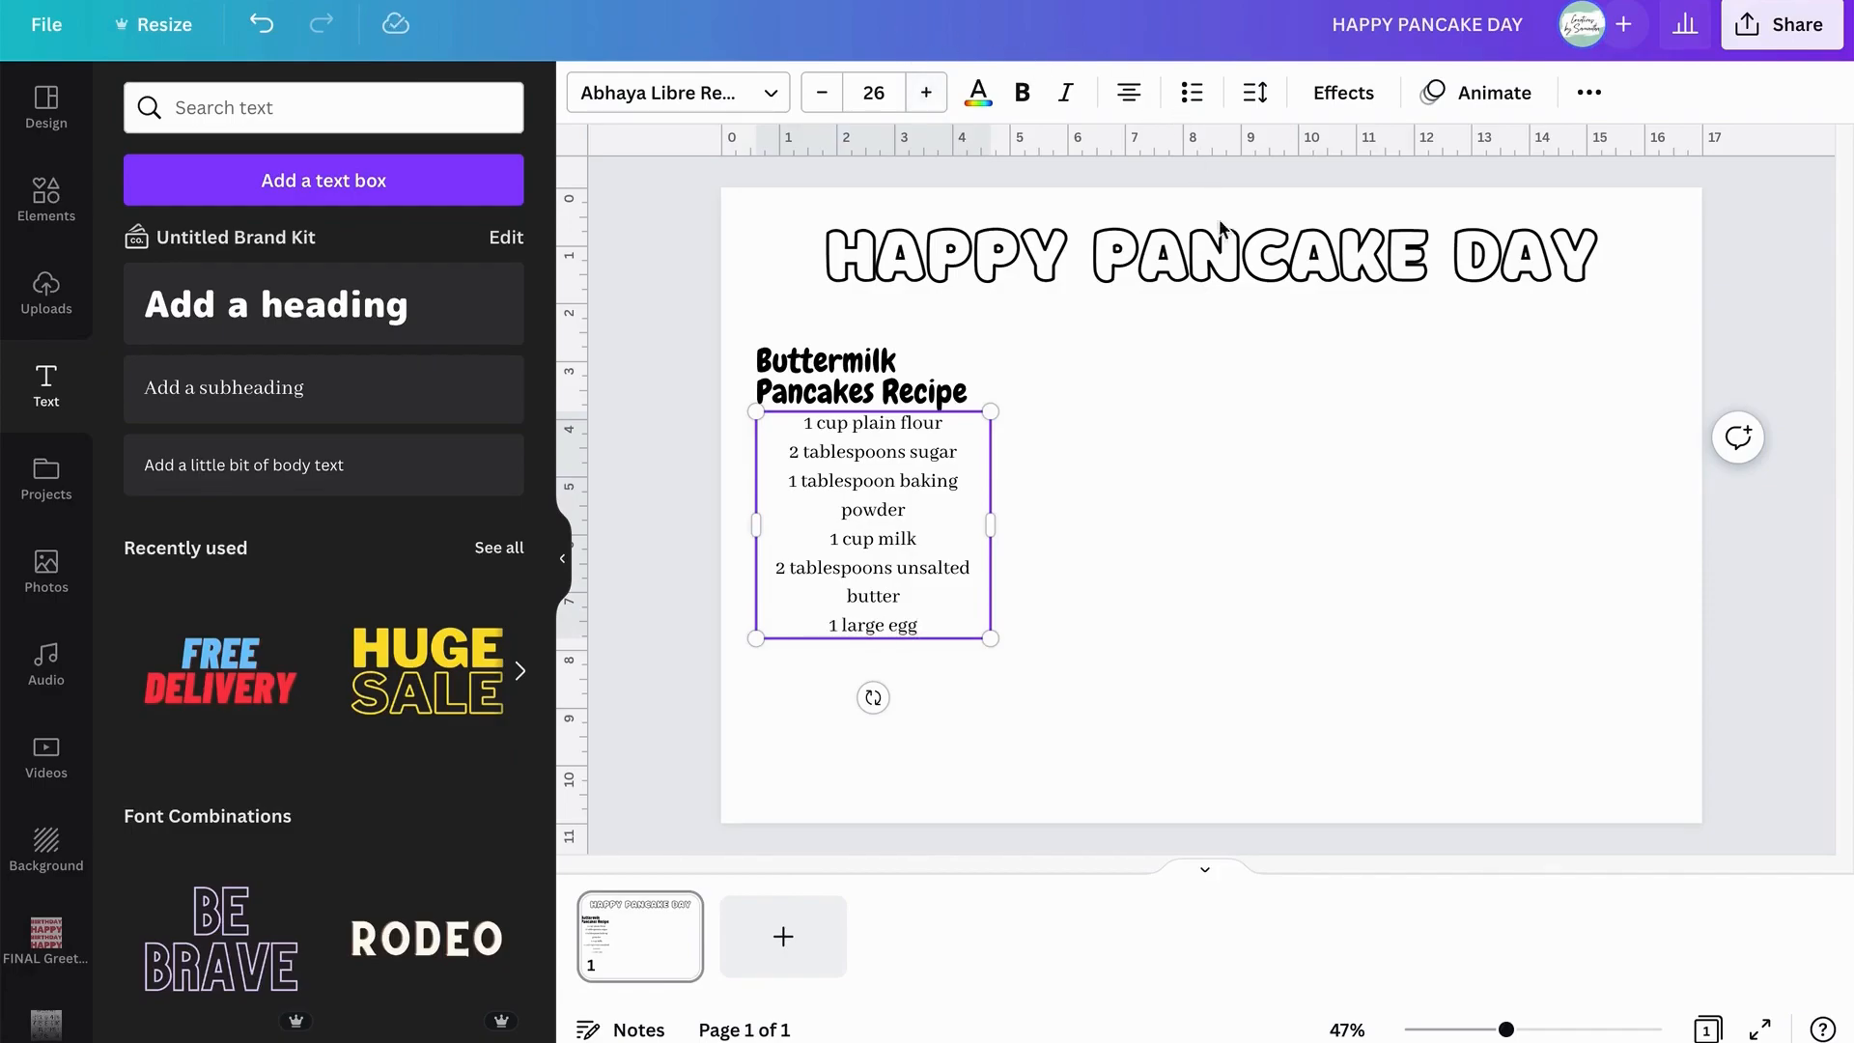
Left-align the ingredient list and widen its text box so each ingredient fits on one line.
click(1062, 596)
click(888, 475)
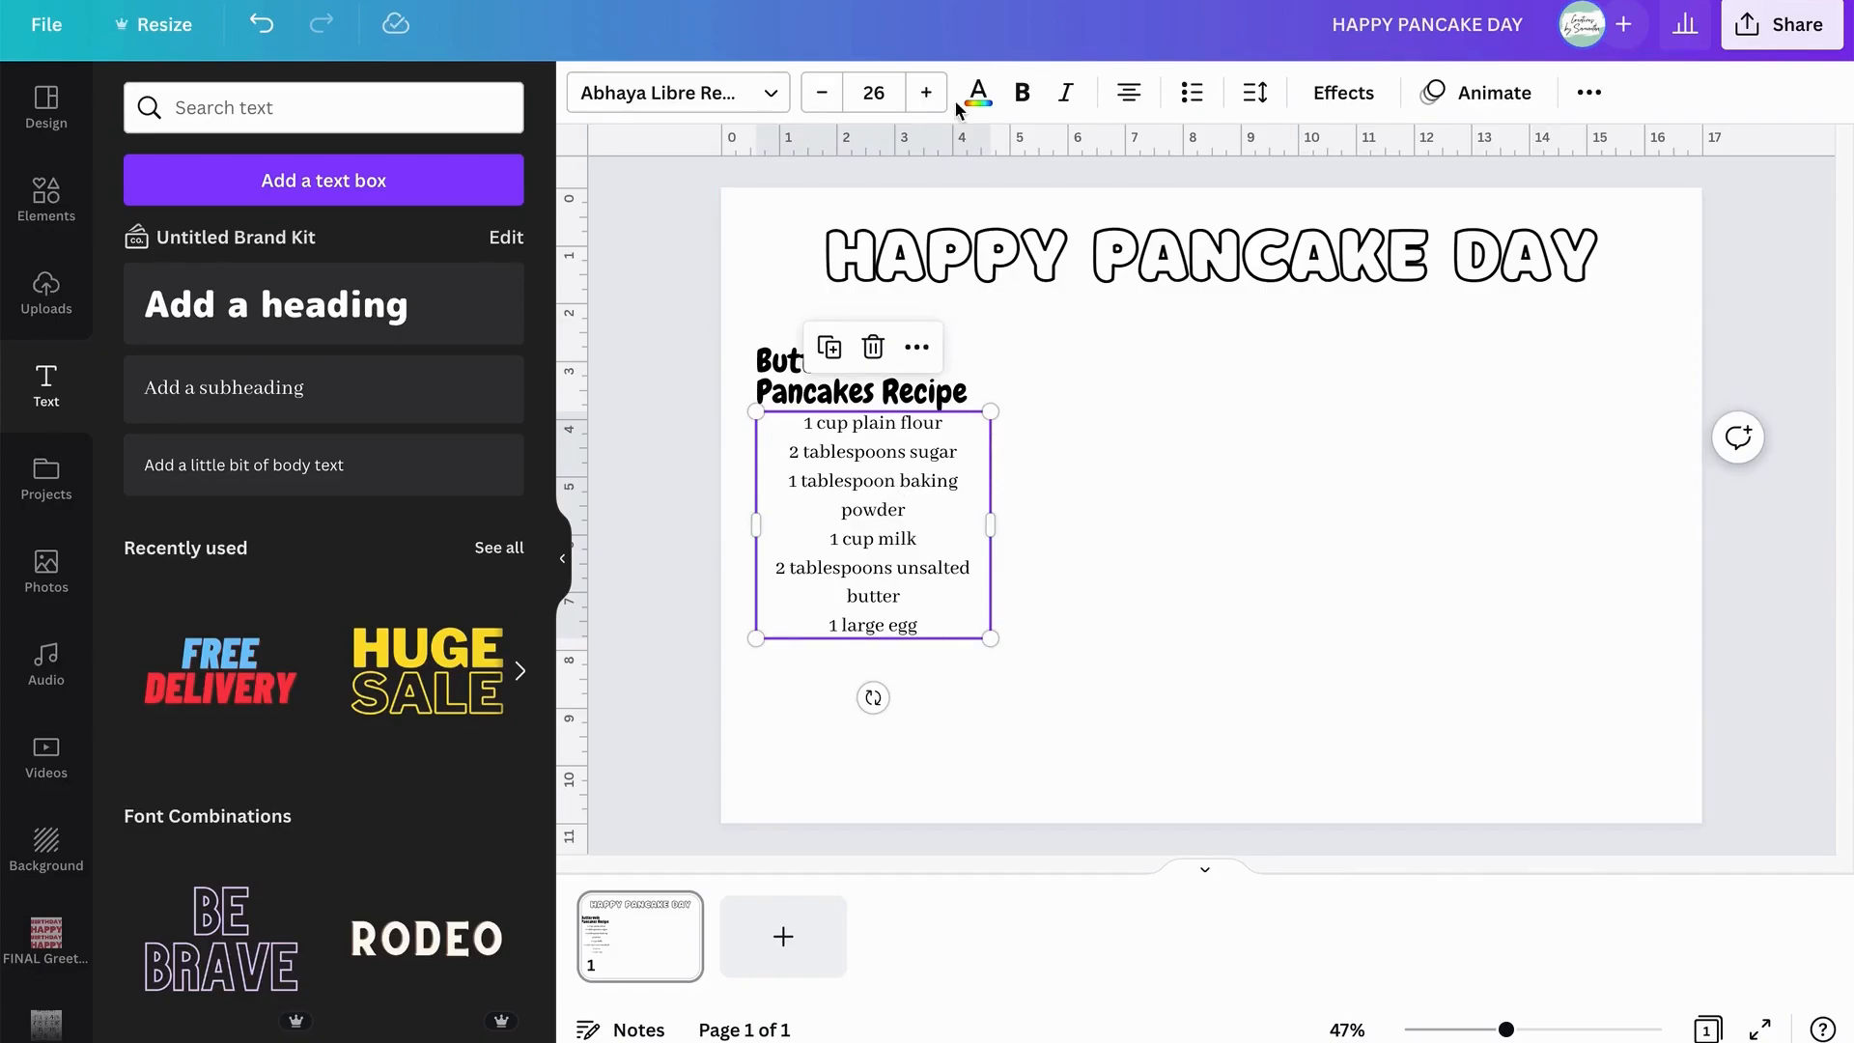
click(1128, 94)
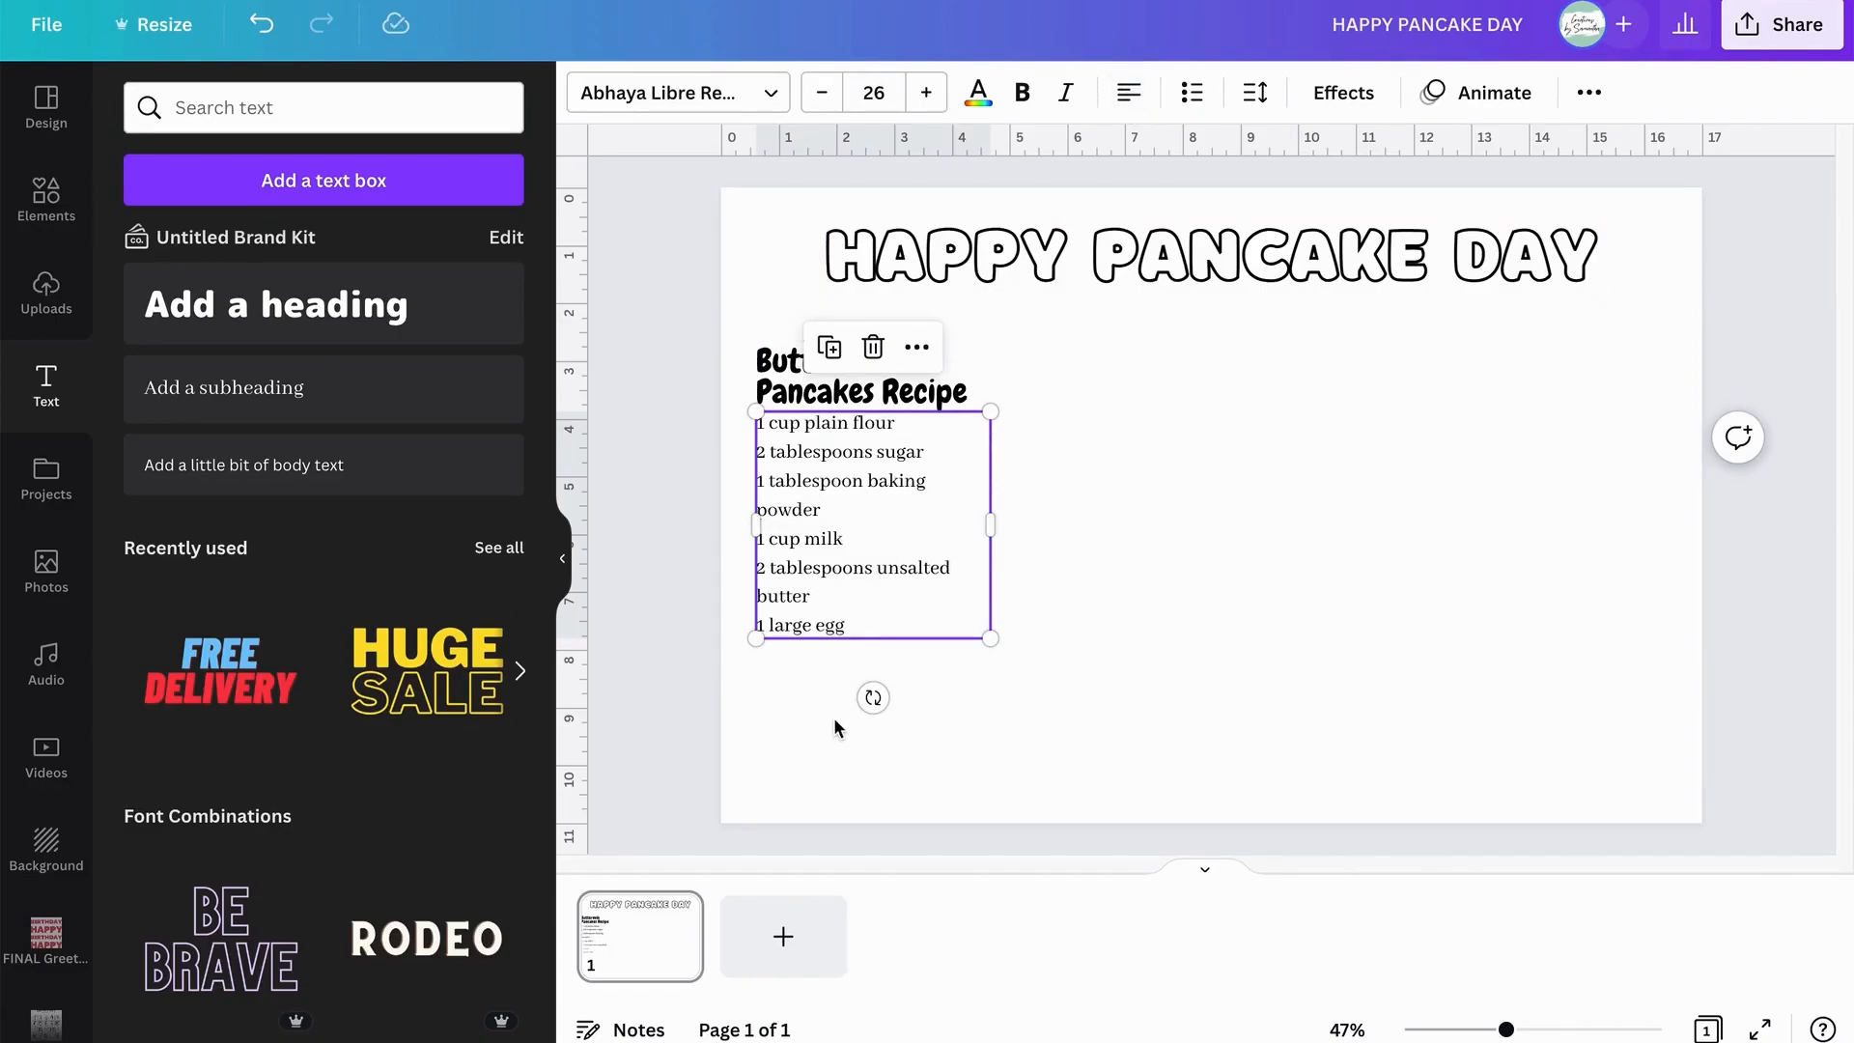
drag(995, 523, 1121, 517)
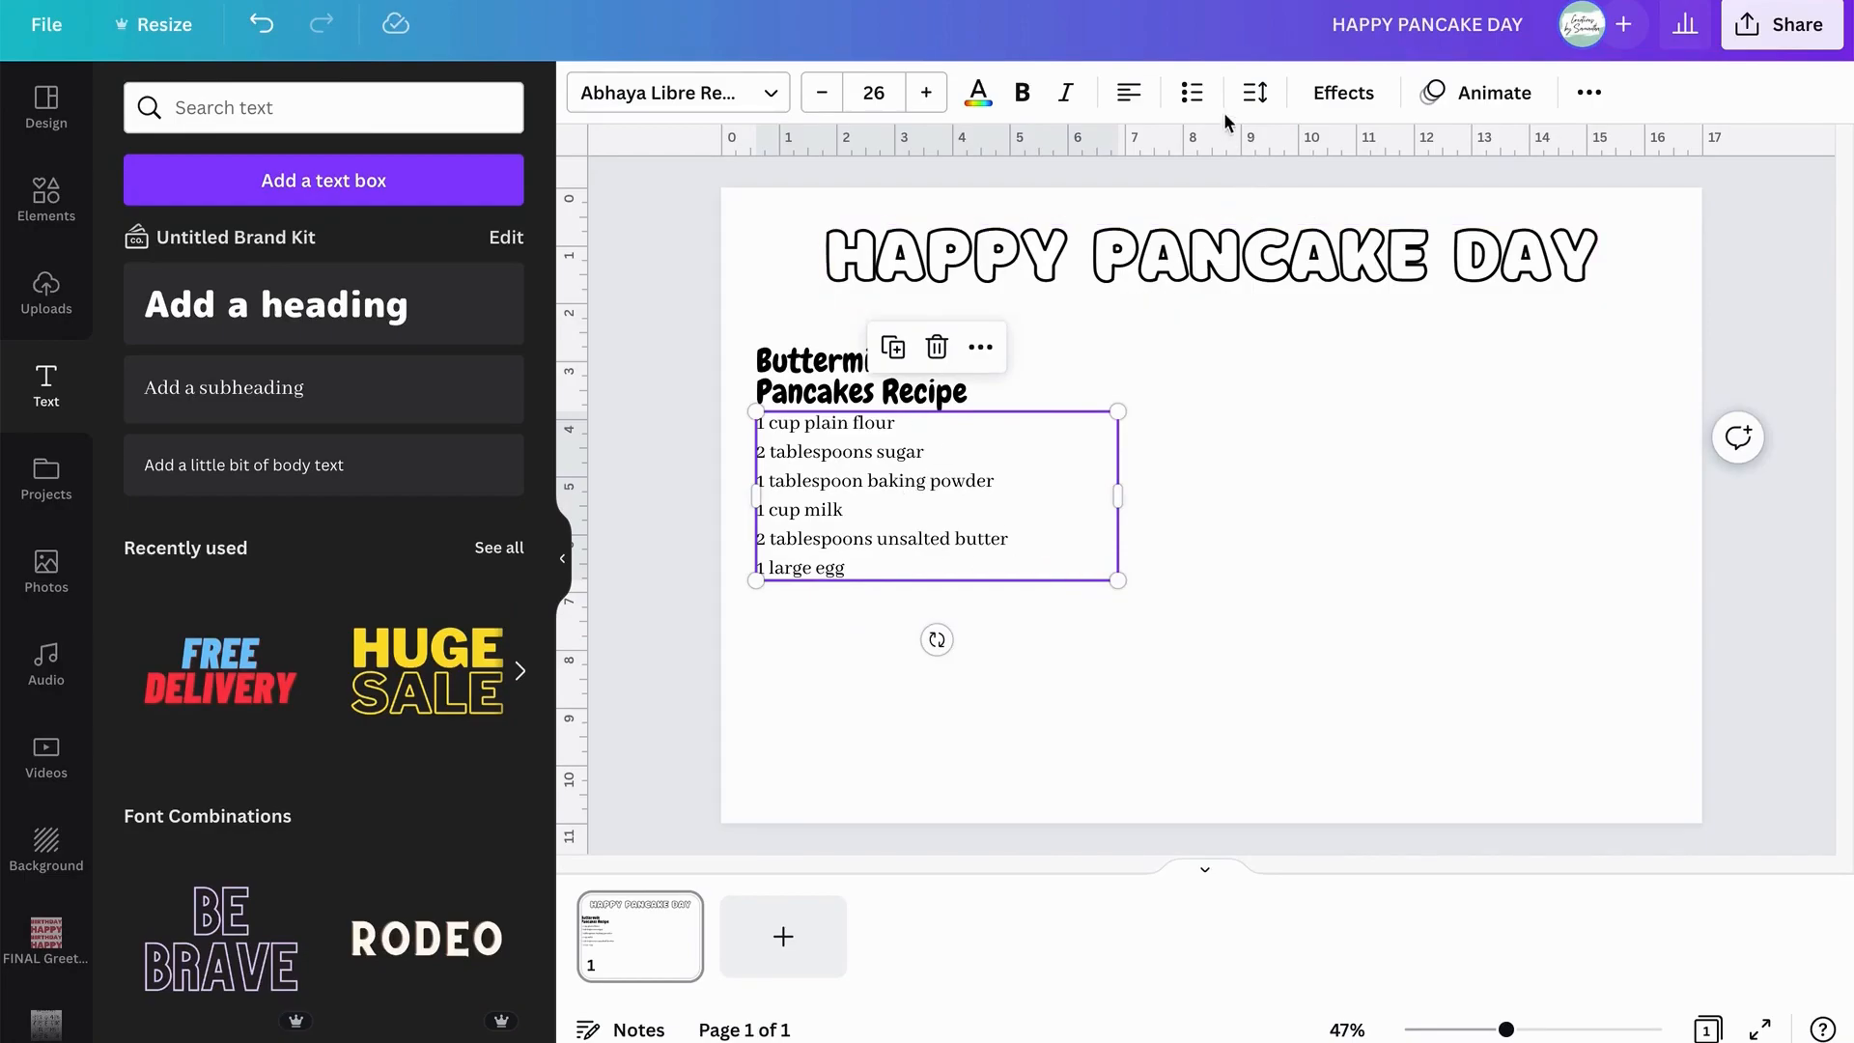
Reduce the ingredient list's line spacing to about 1.09.
click(1258, 91)
drag(1407, 278, 1365, 279)
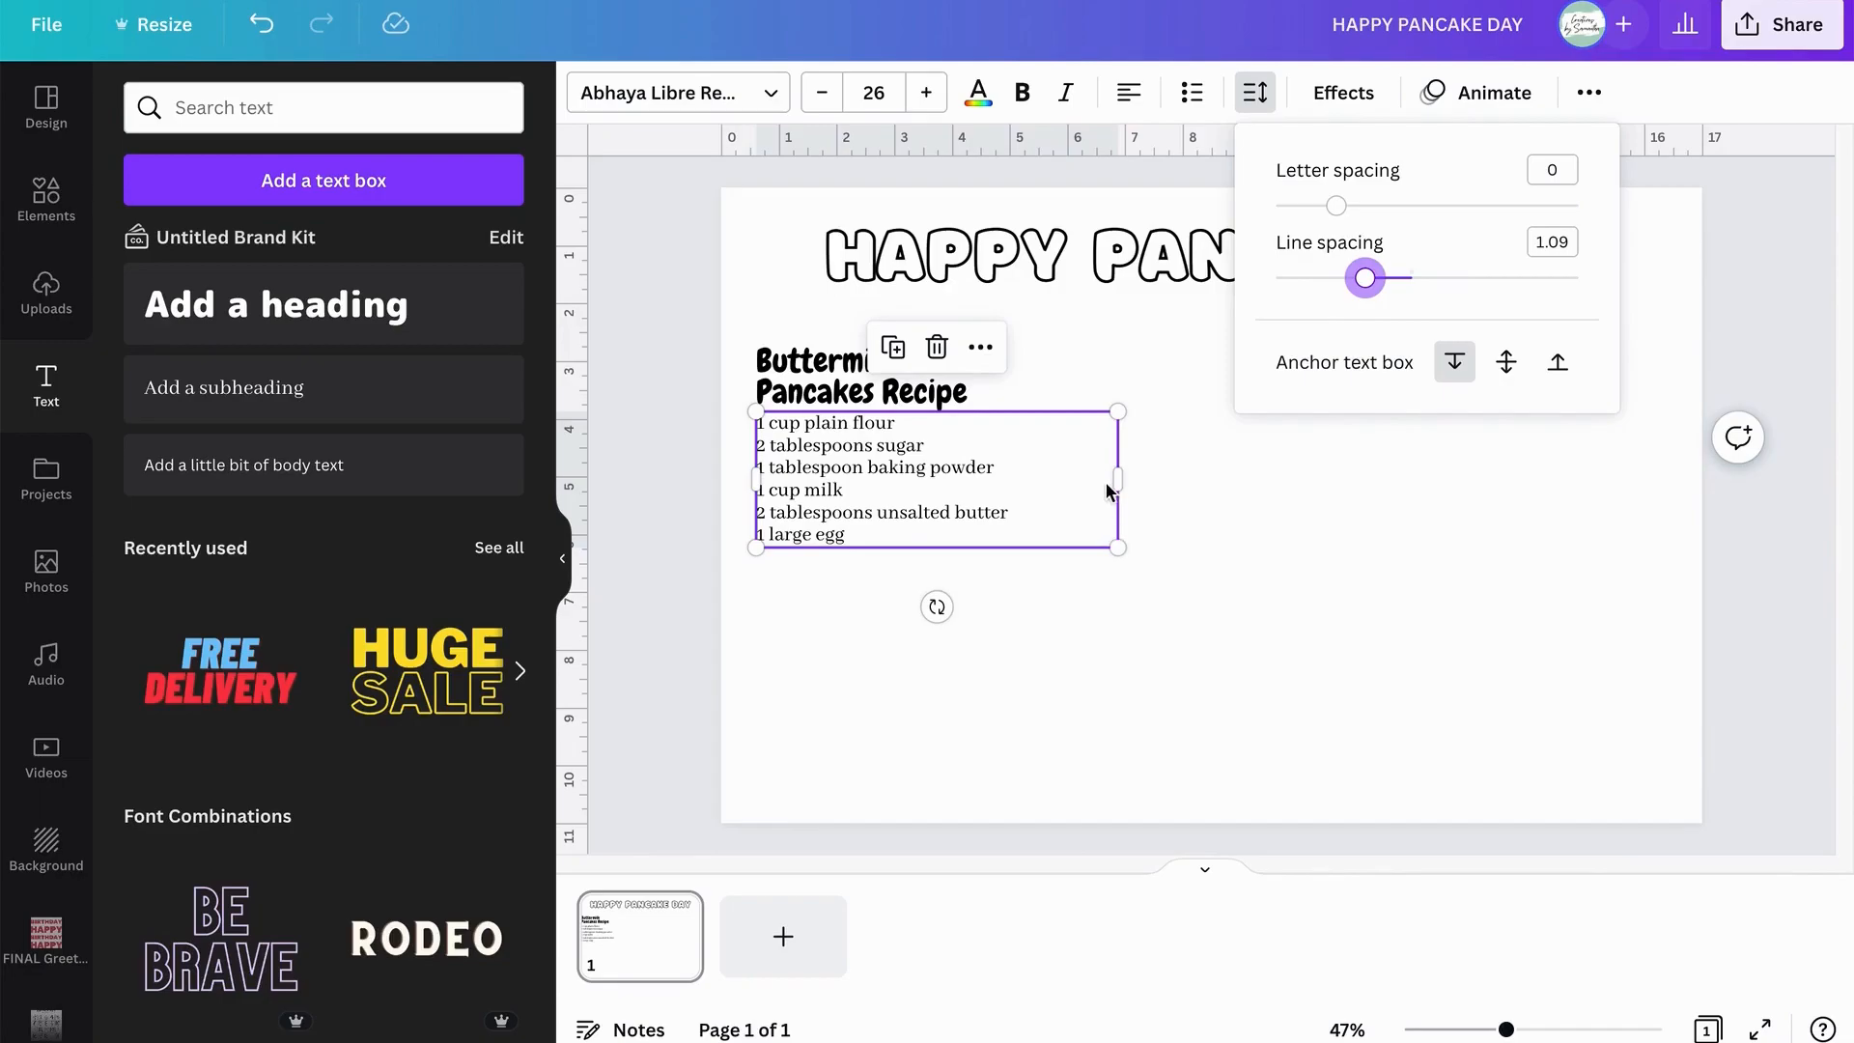
click(1197, 524)
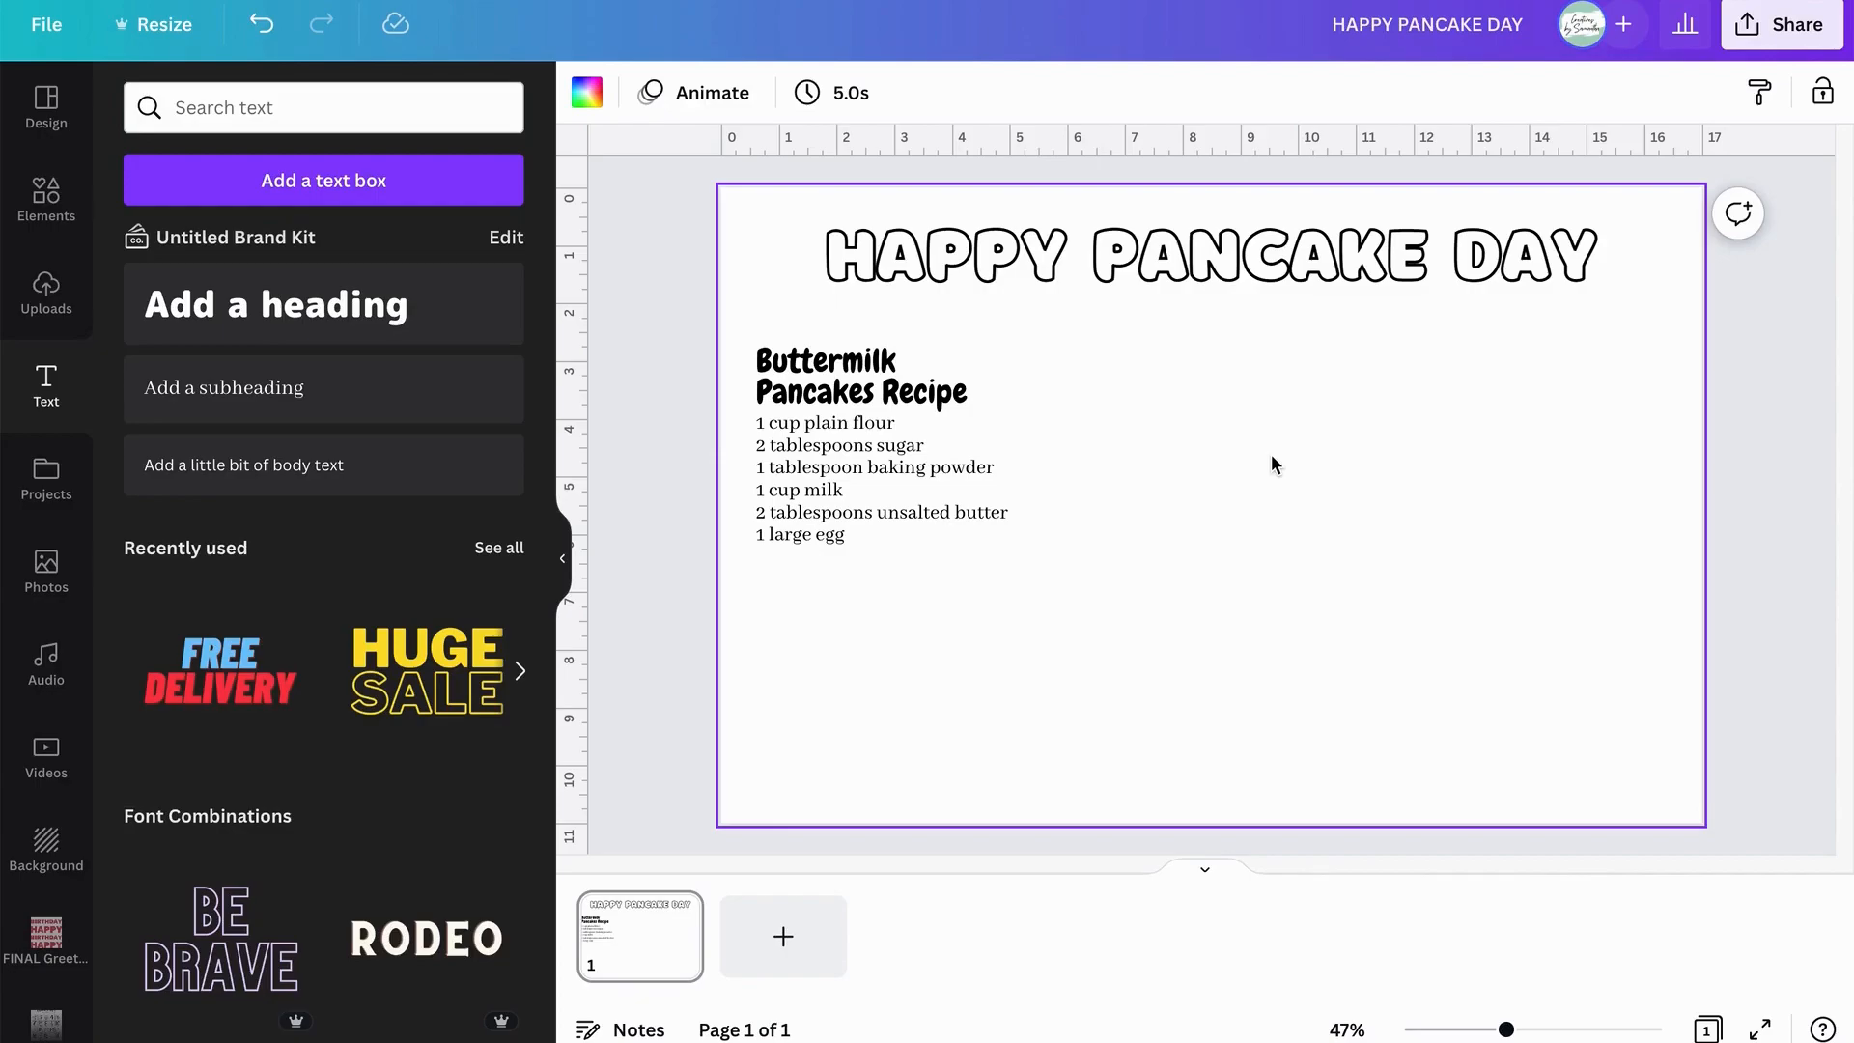
Search the graphics elements for "pancakes" and insert the black outline pancake stack topped with a strawberry and berries.
click(43, 196)
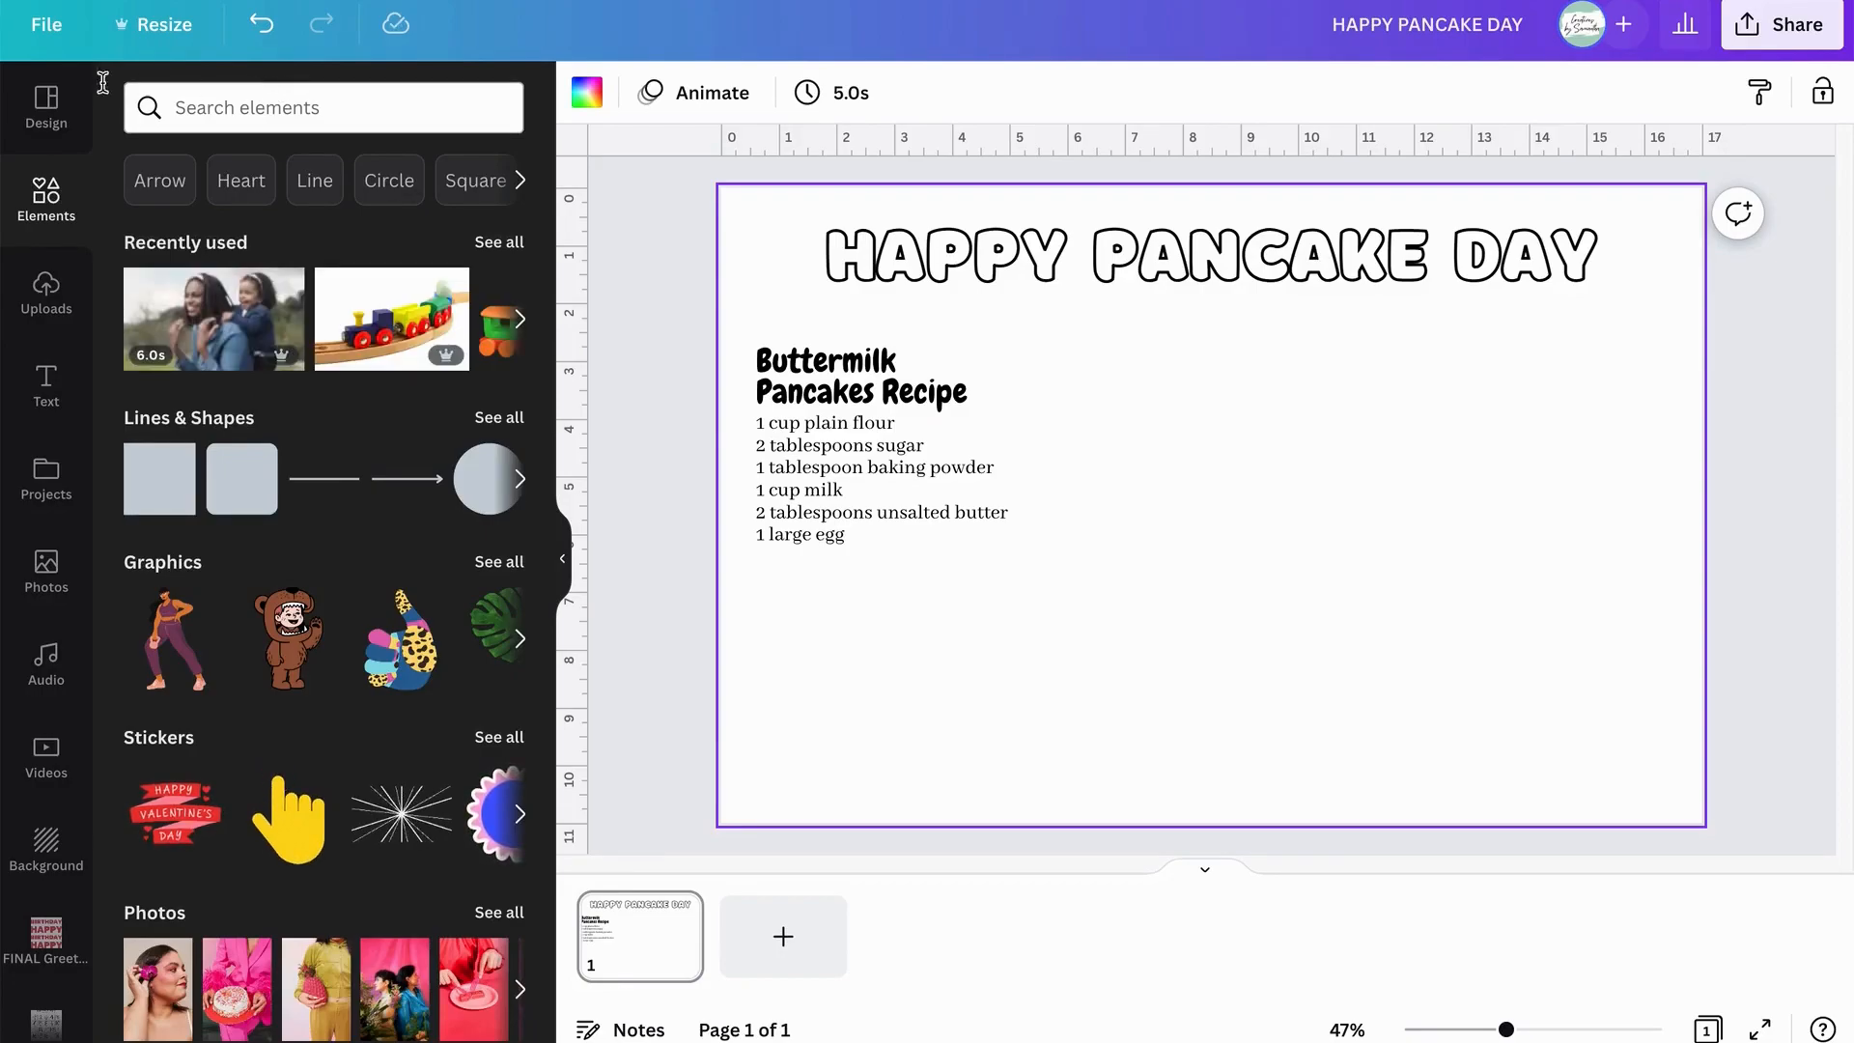
click(277, 109)
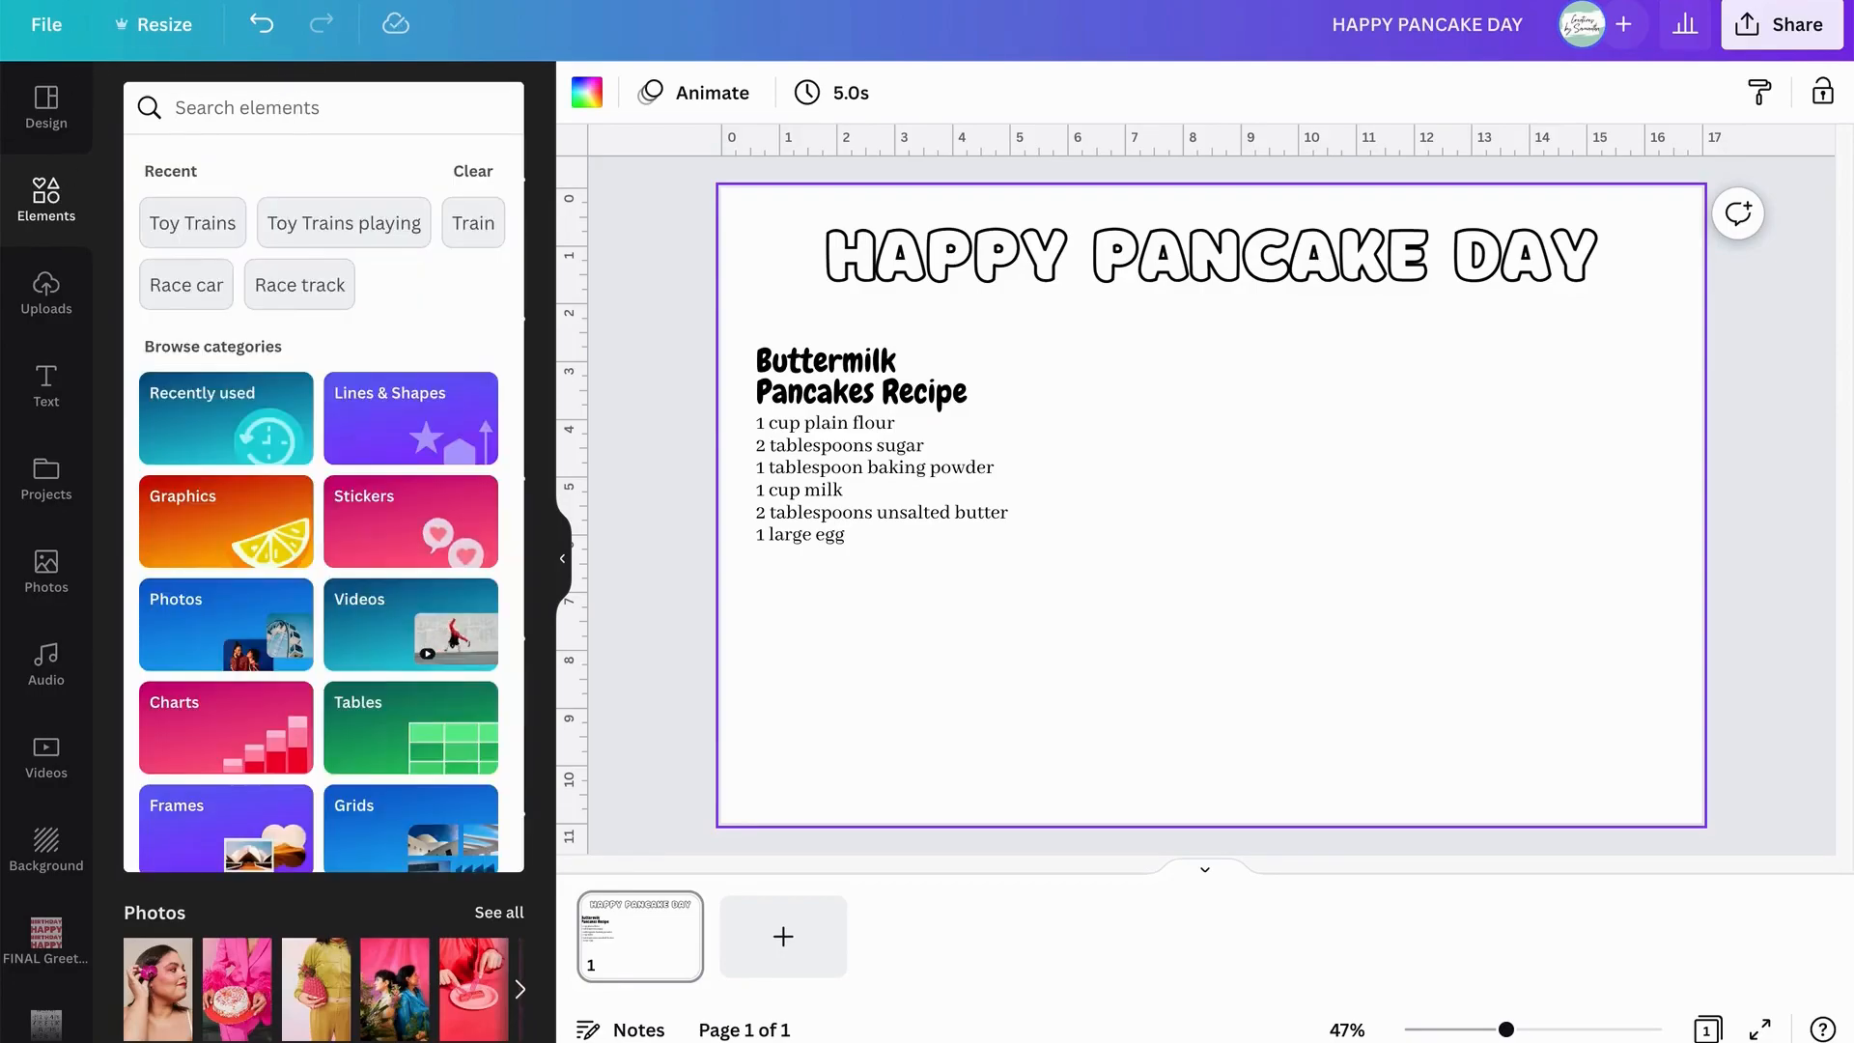
text(pancakes)
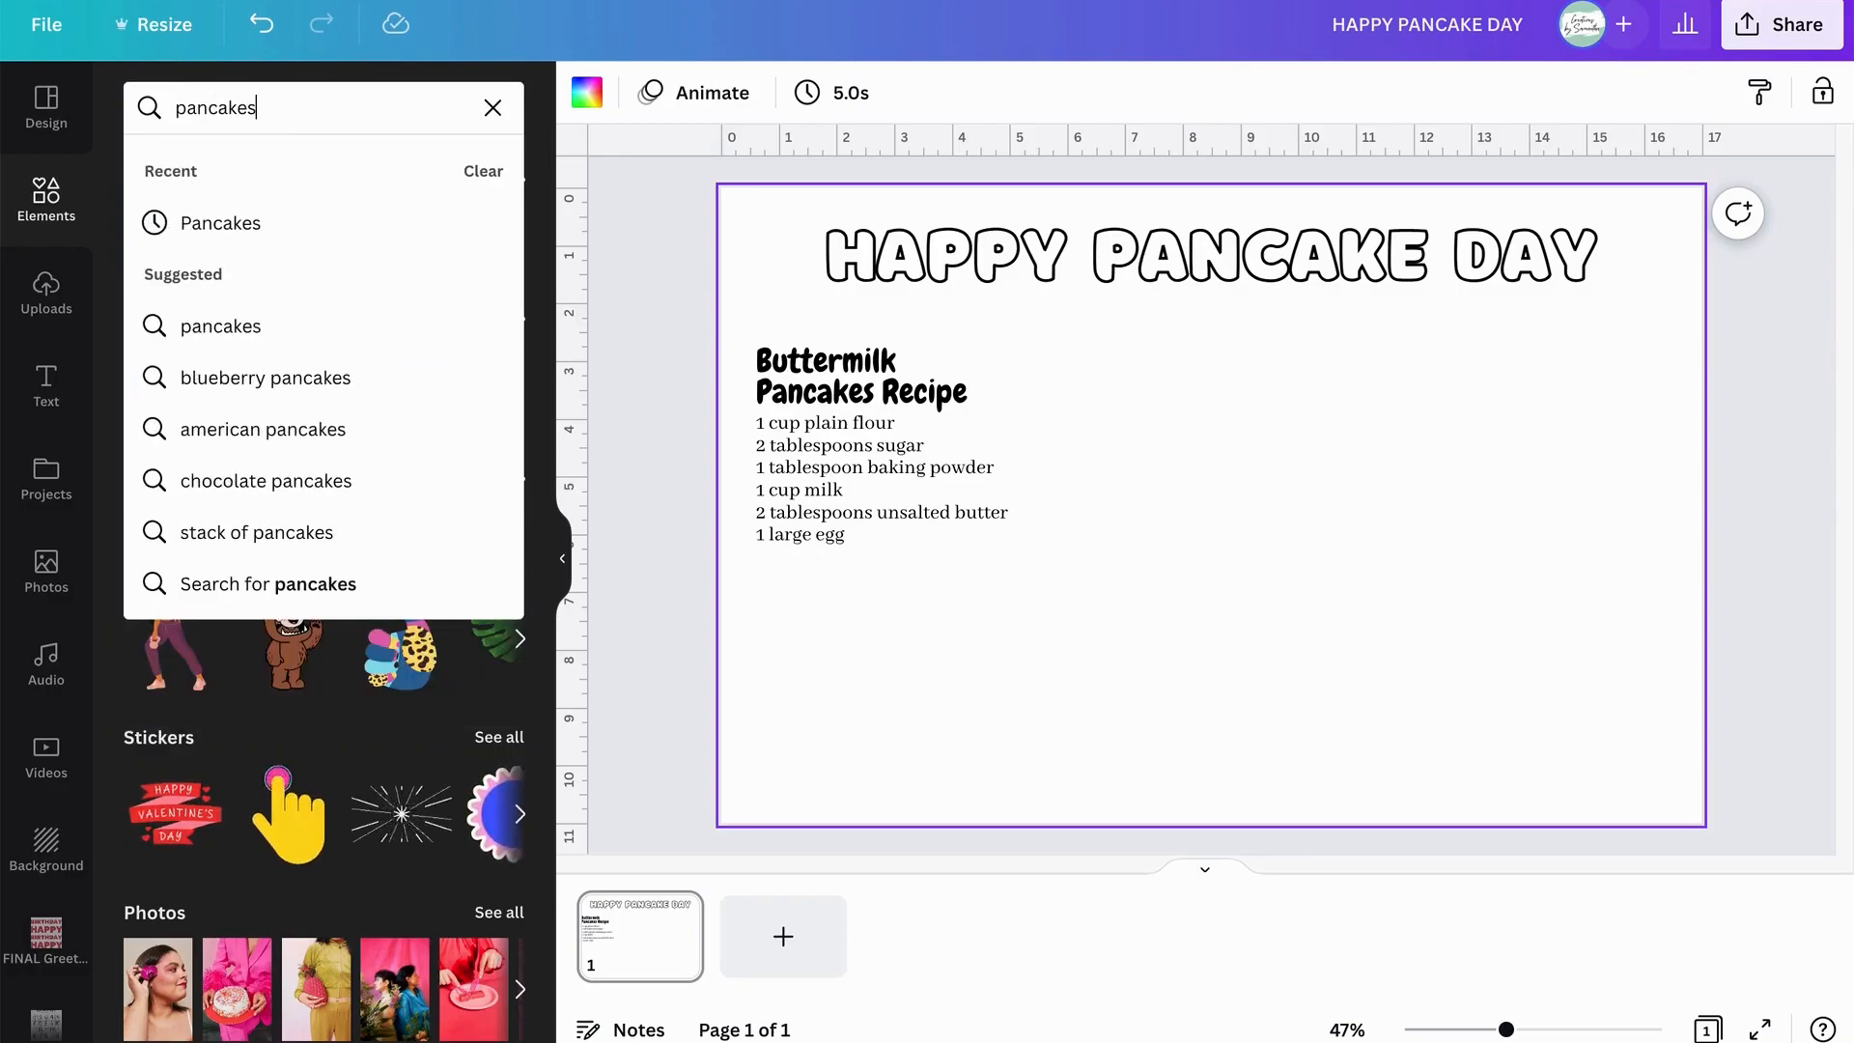
key(Return)
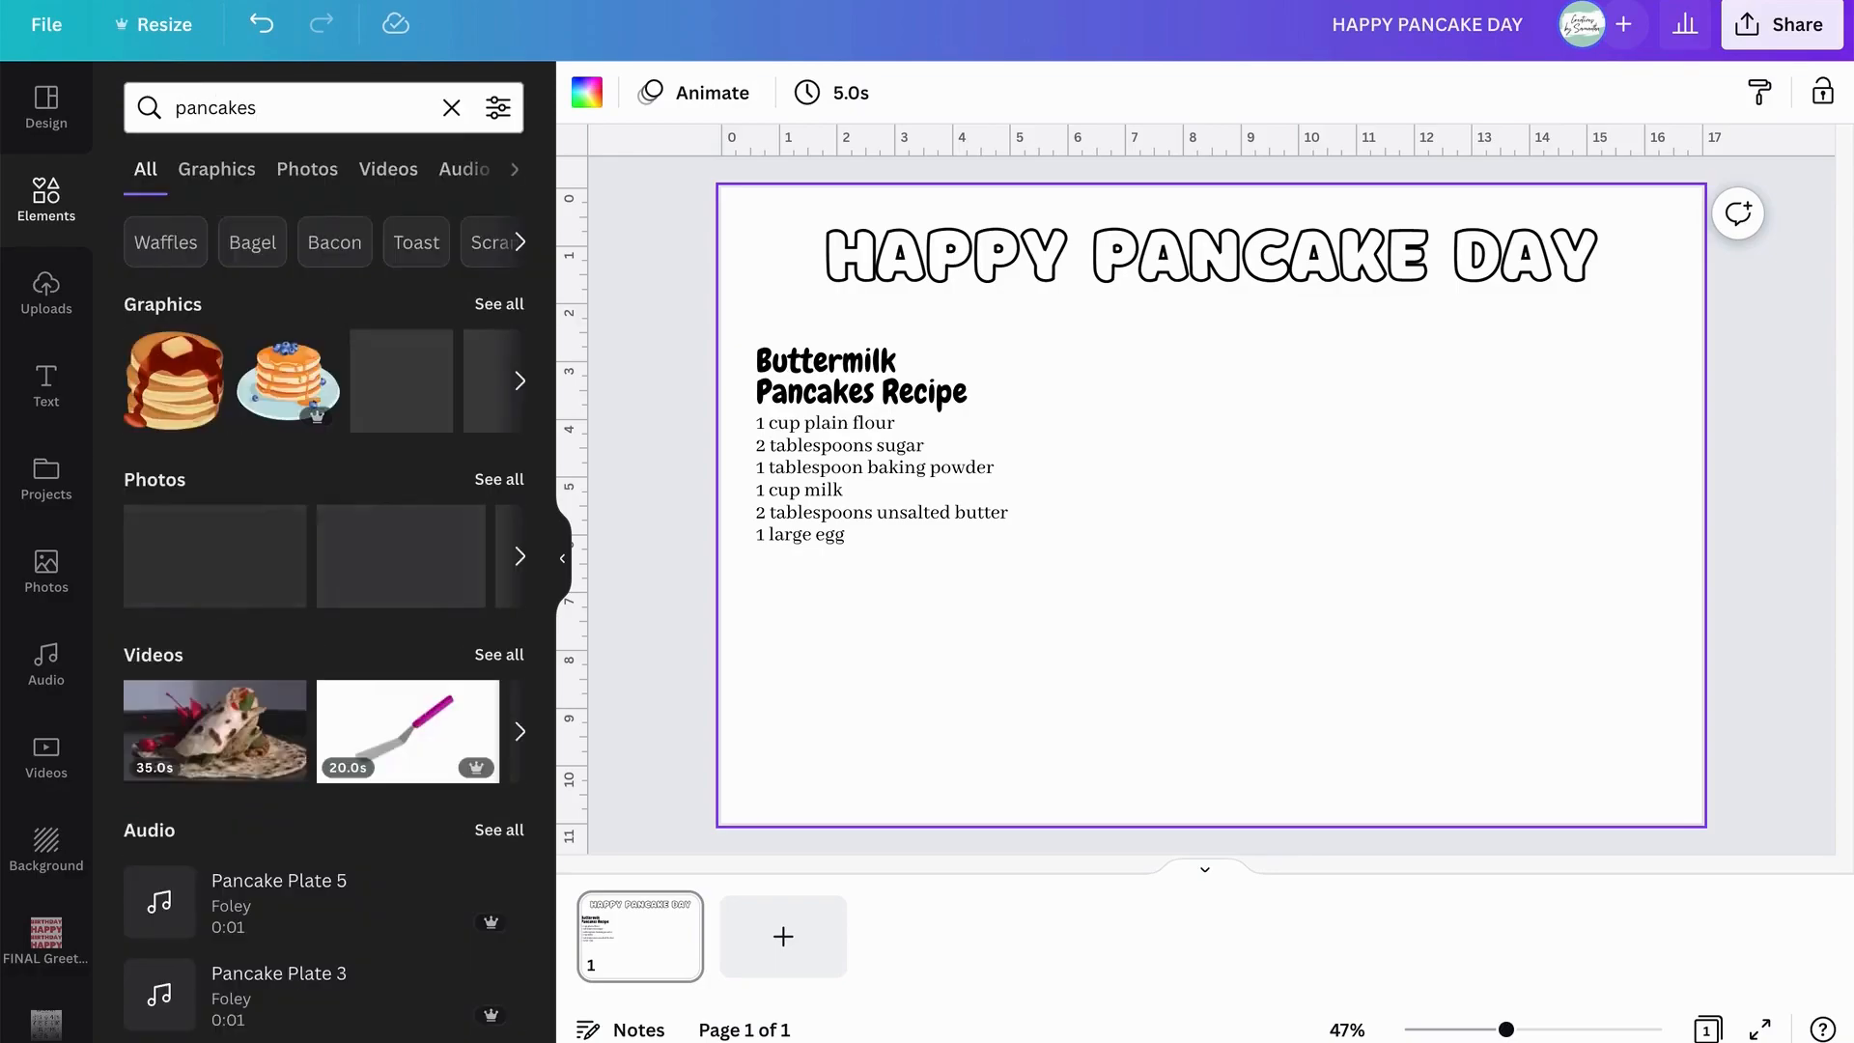
click(494, 304)
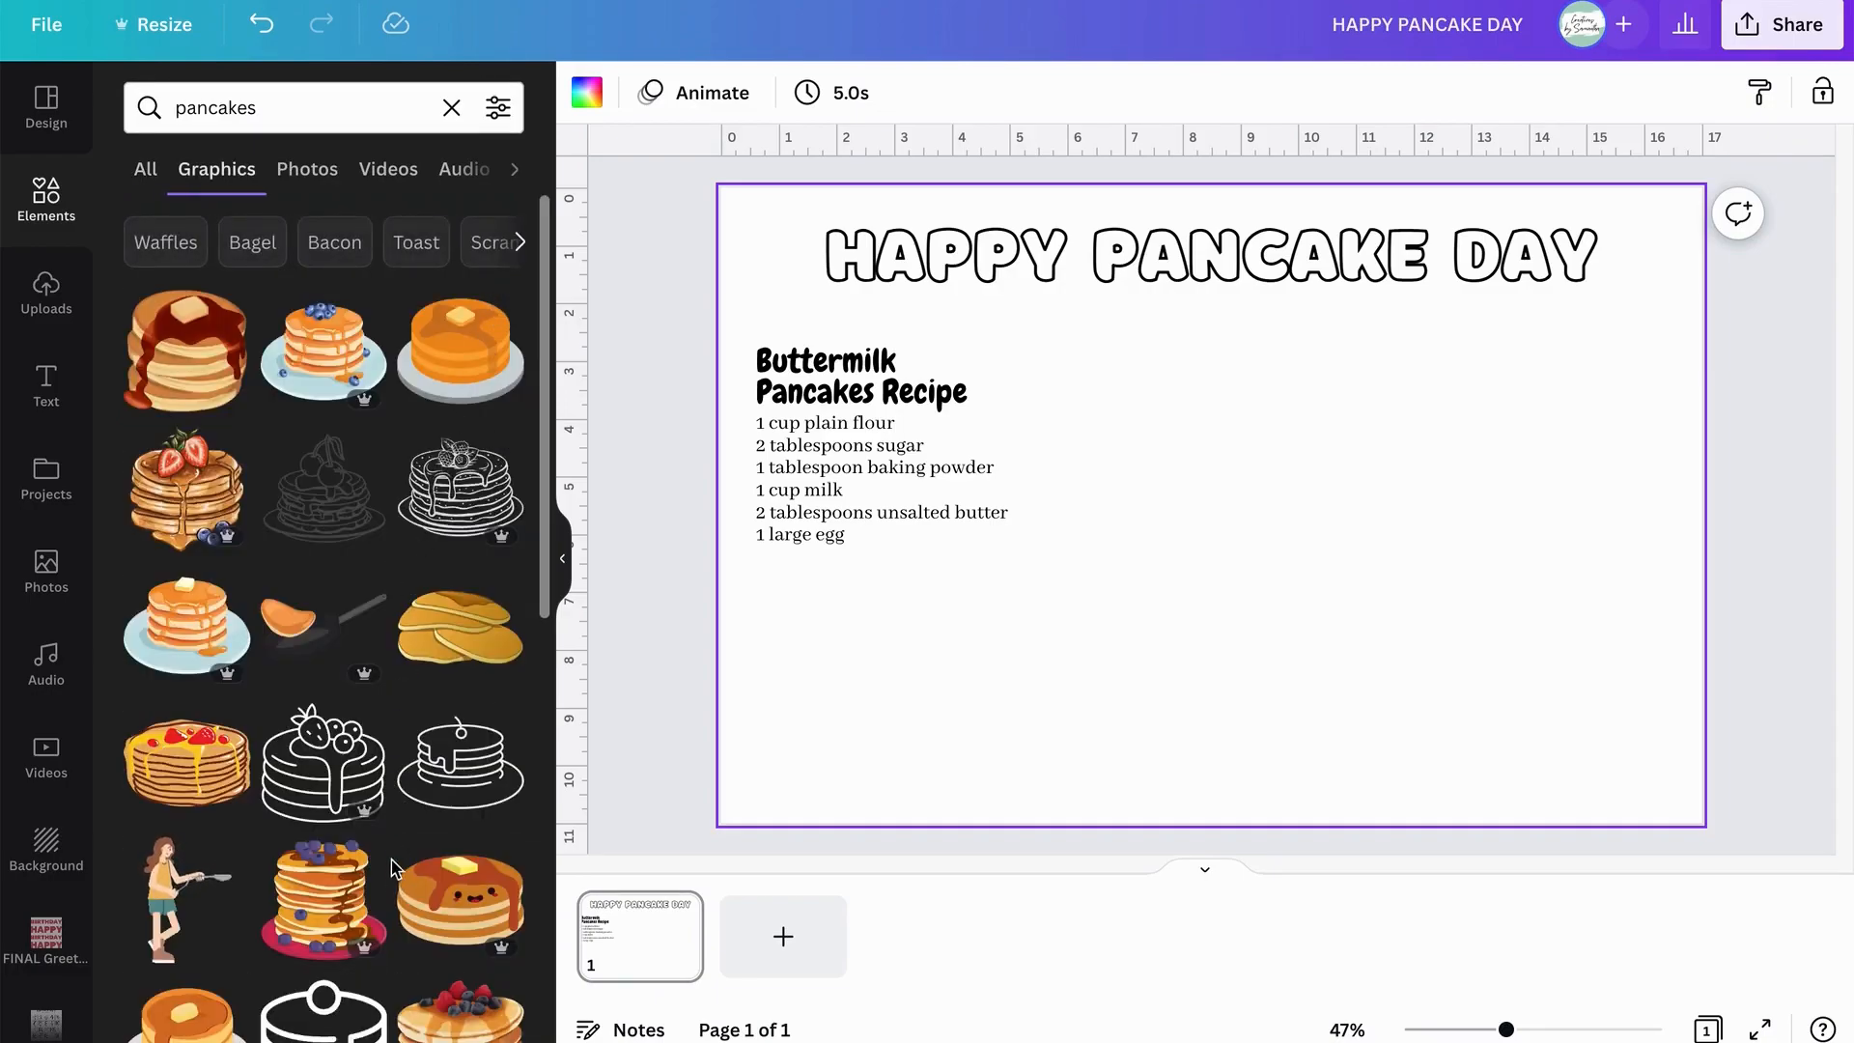
scroll(329, 828, down, 1)
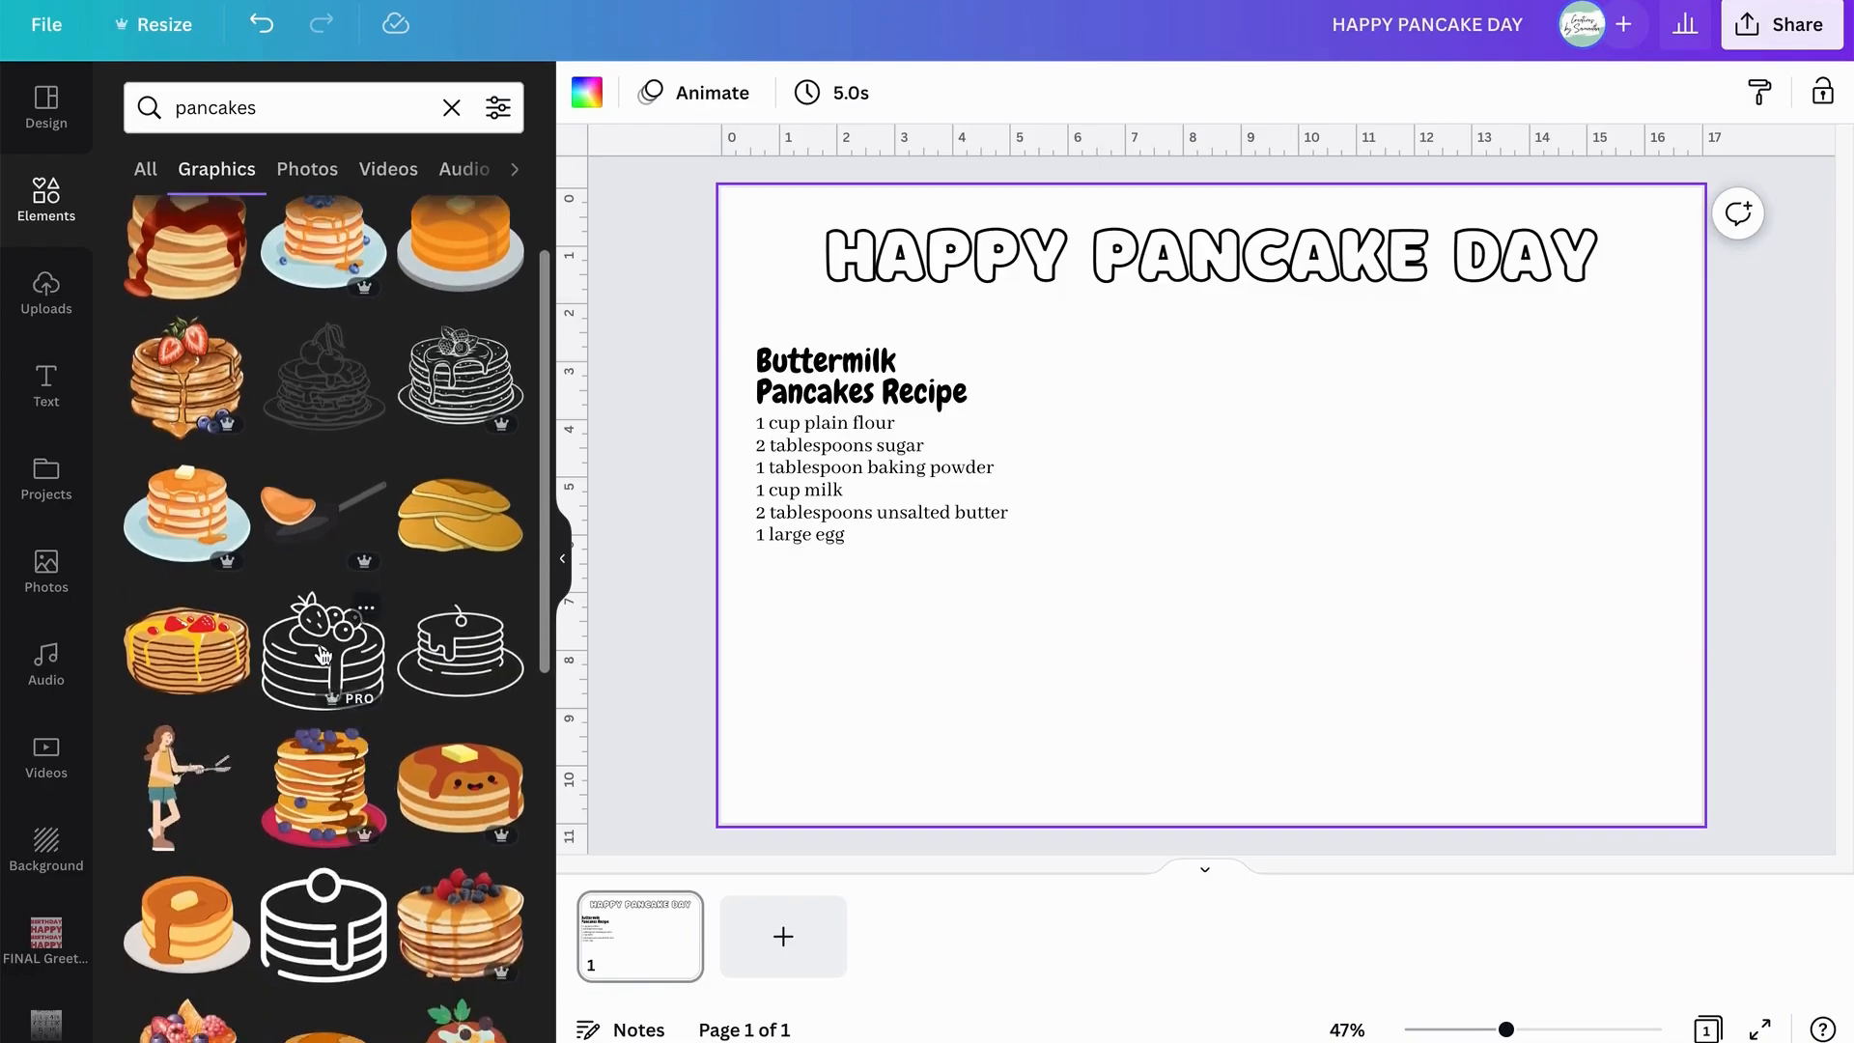
click(323, 656)
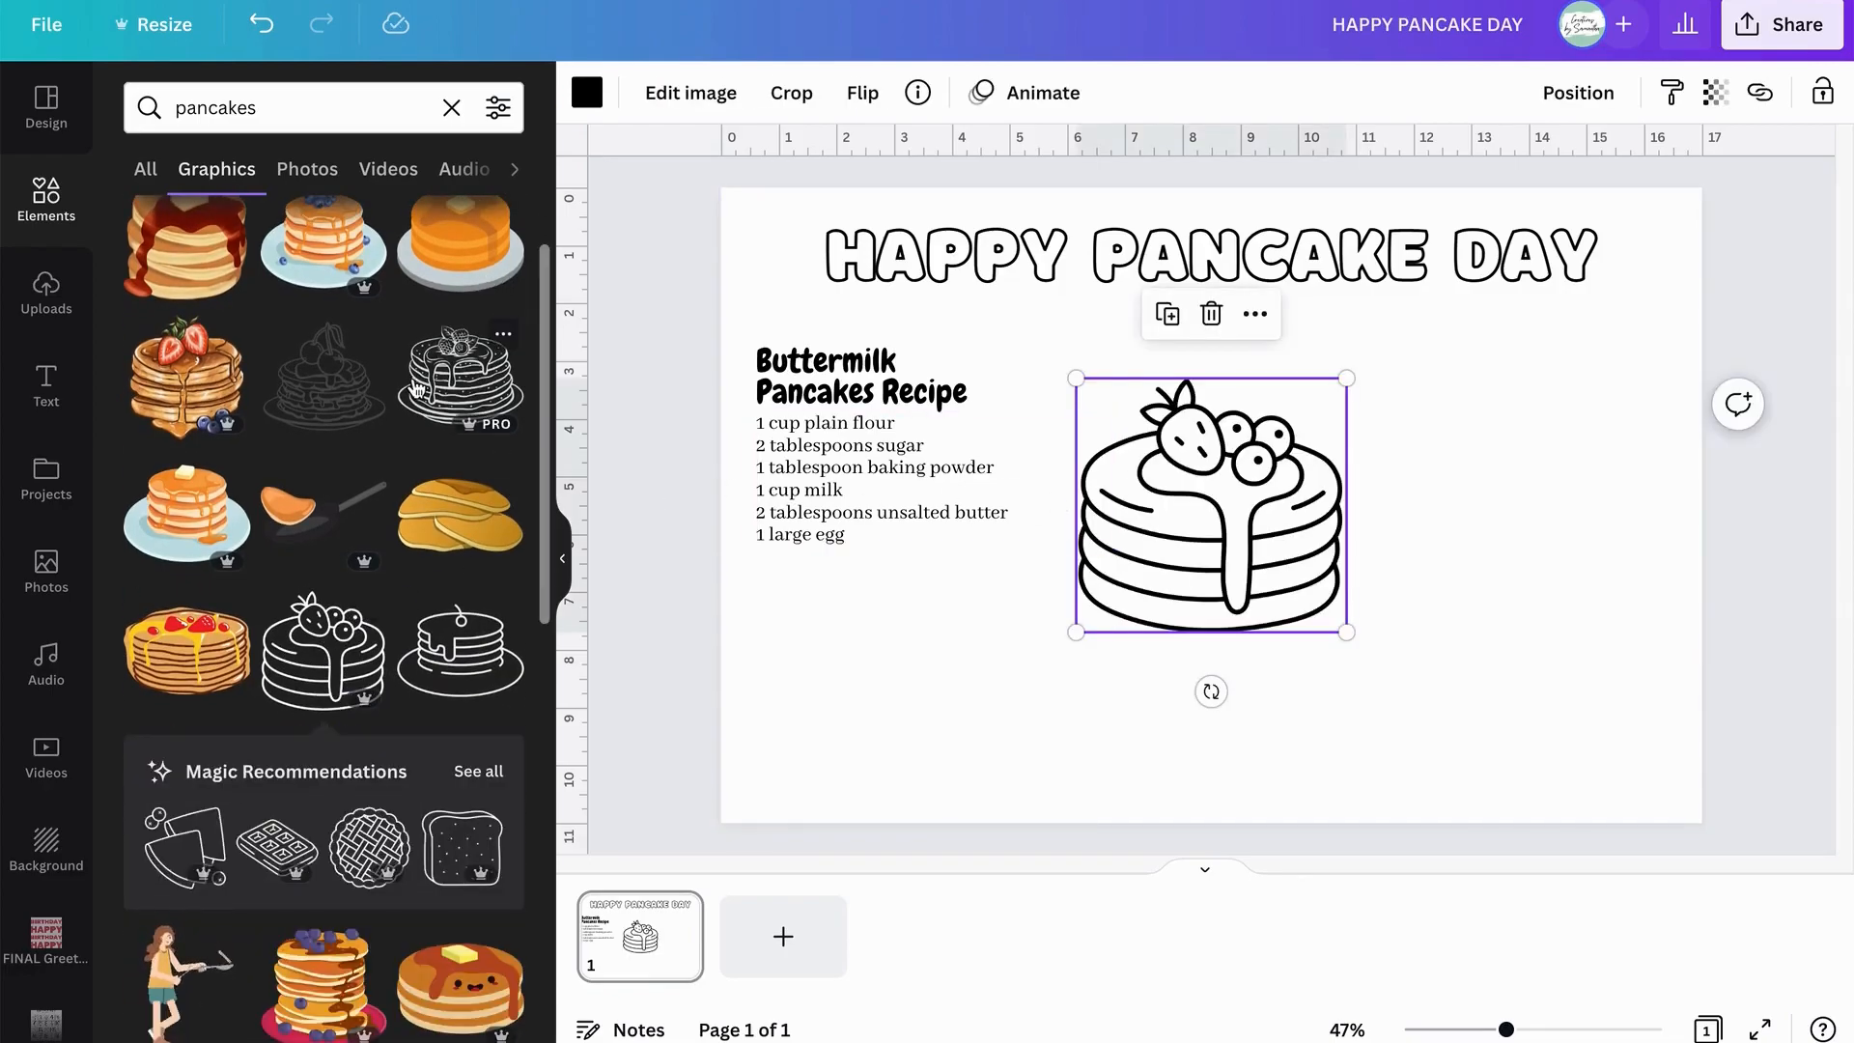
click(461, 377)
drag(1245, 557, 1514, 591)
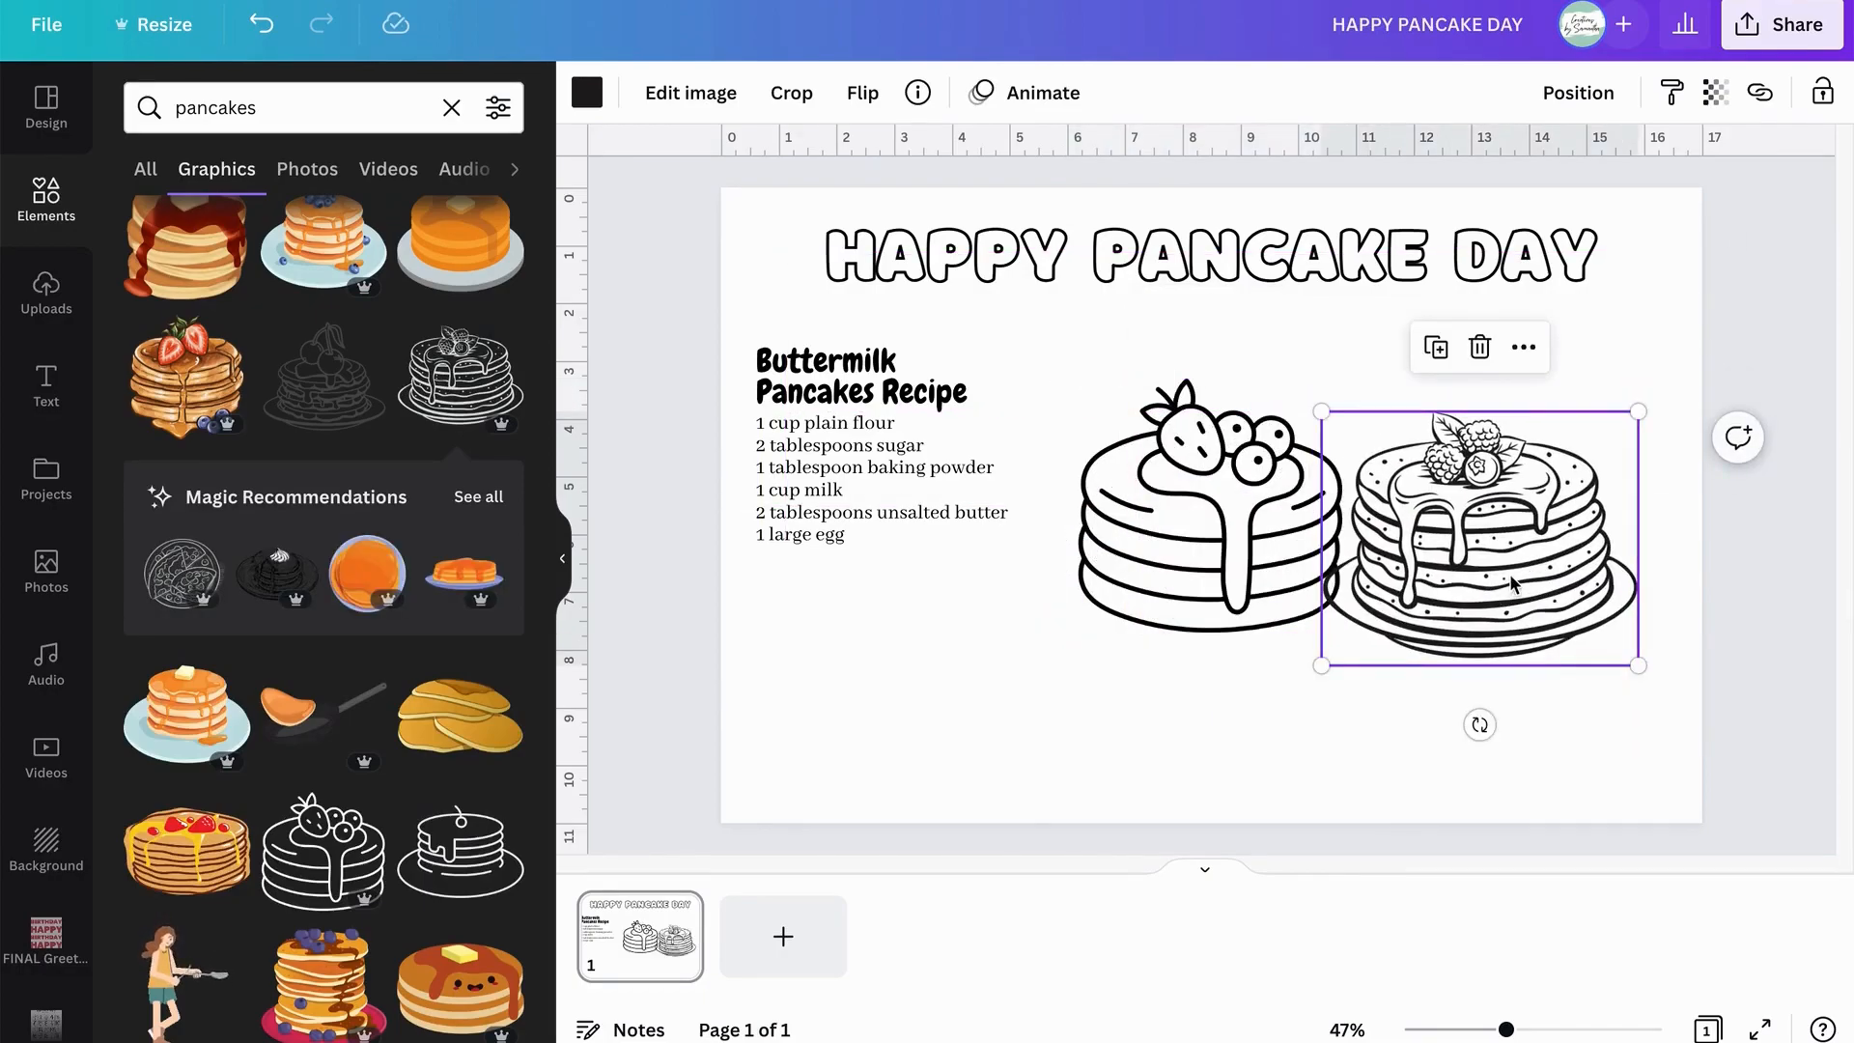
key(Delete)
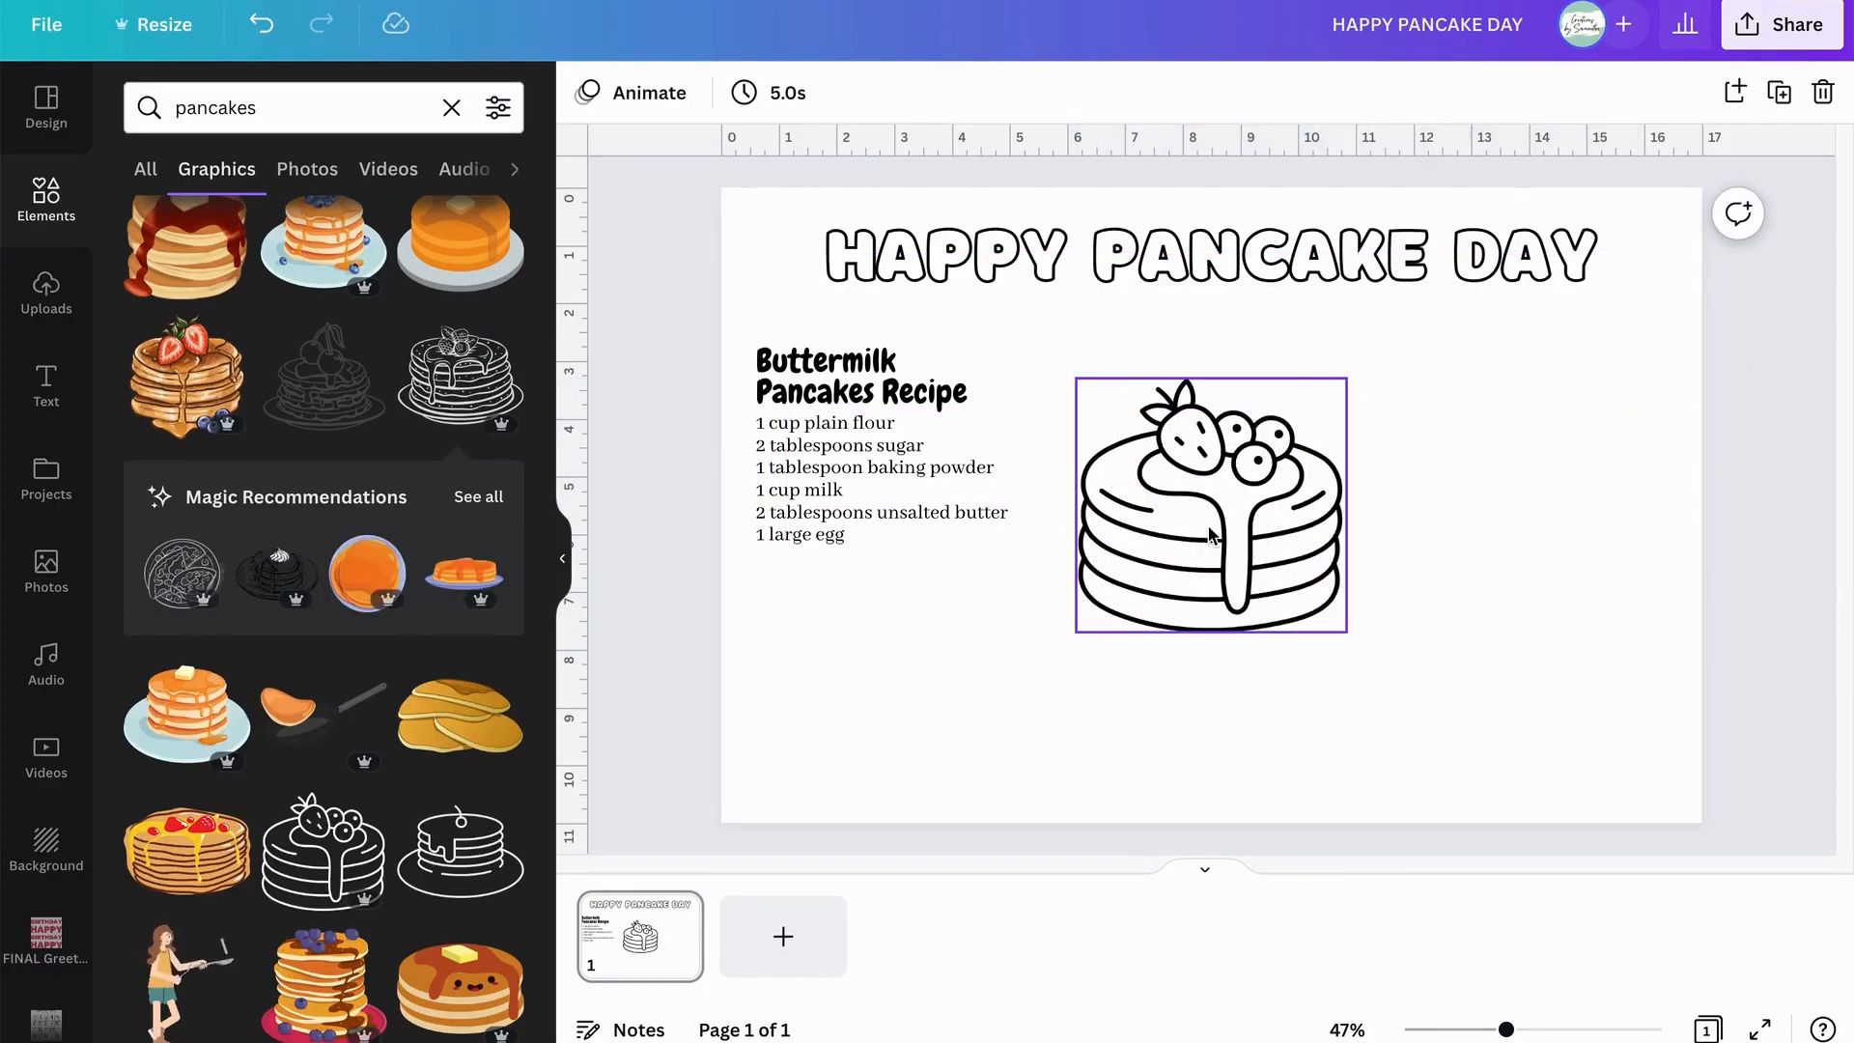
Move the pancake graphic below the ingredient list and shift the recipe title and ingredients up towards the heading.
click(1192, 568)
drag(1192, 568, 997, 693)
drag(691, 365, 803, 425)
Enlarge the pancake graphic to about 6.2 by 5.8 inches, keeping its lower-left corner in place.
click(1111, 627)
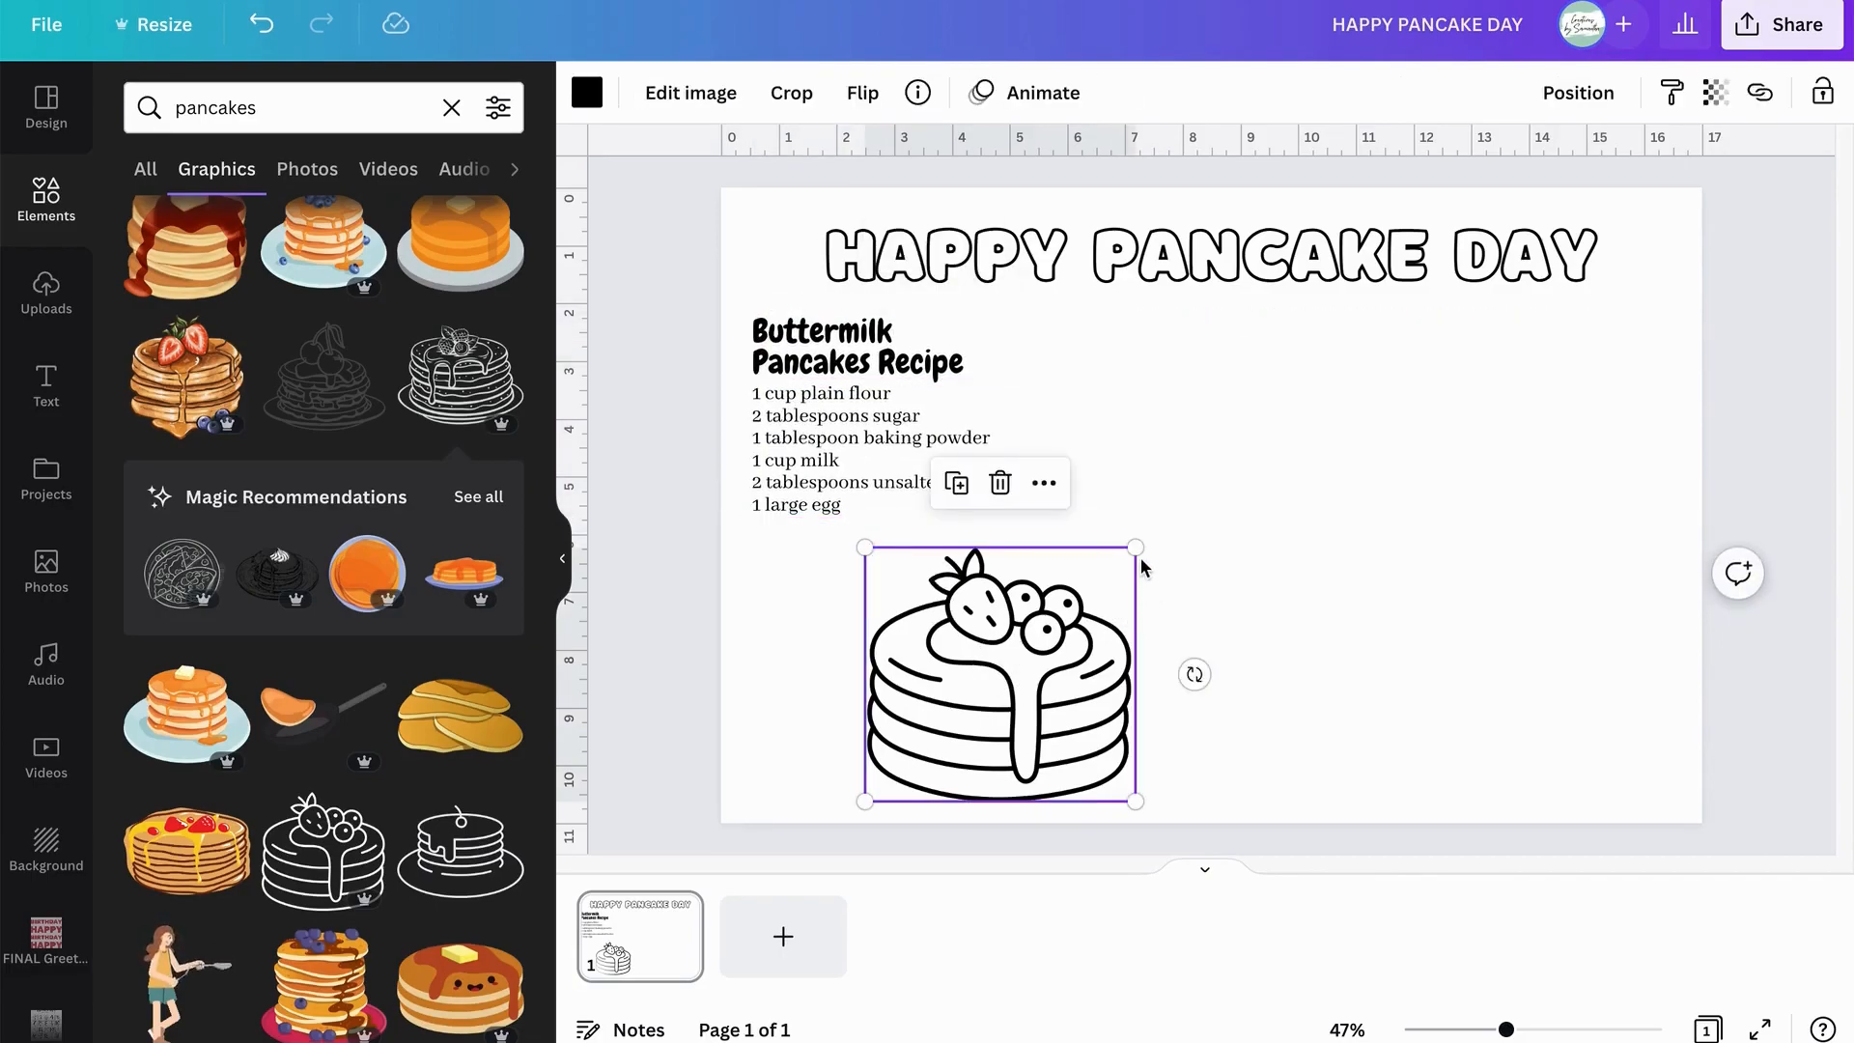
drag(1139, 544, 1223, 467)
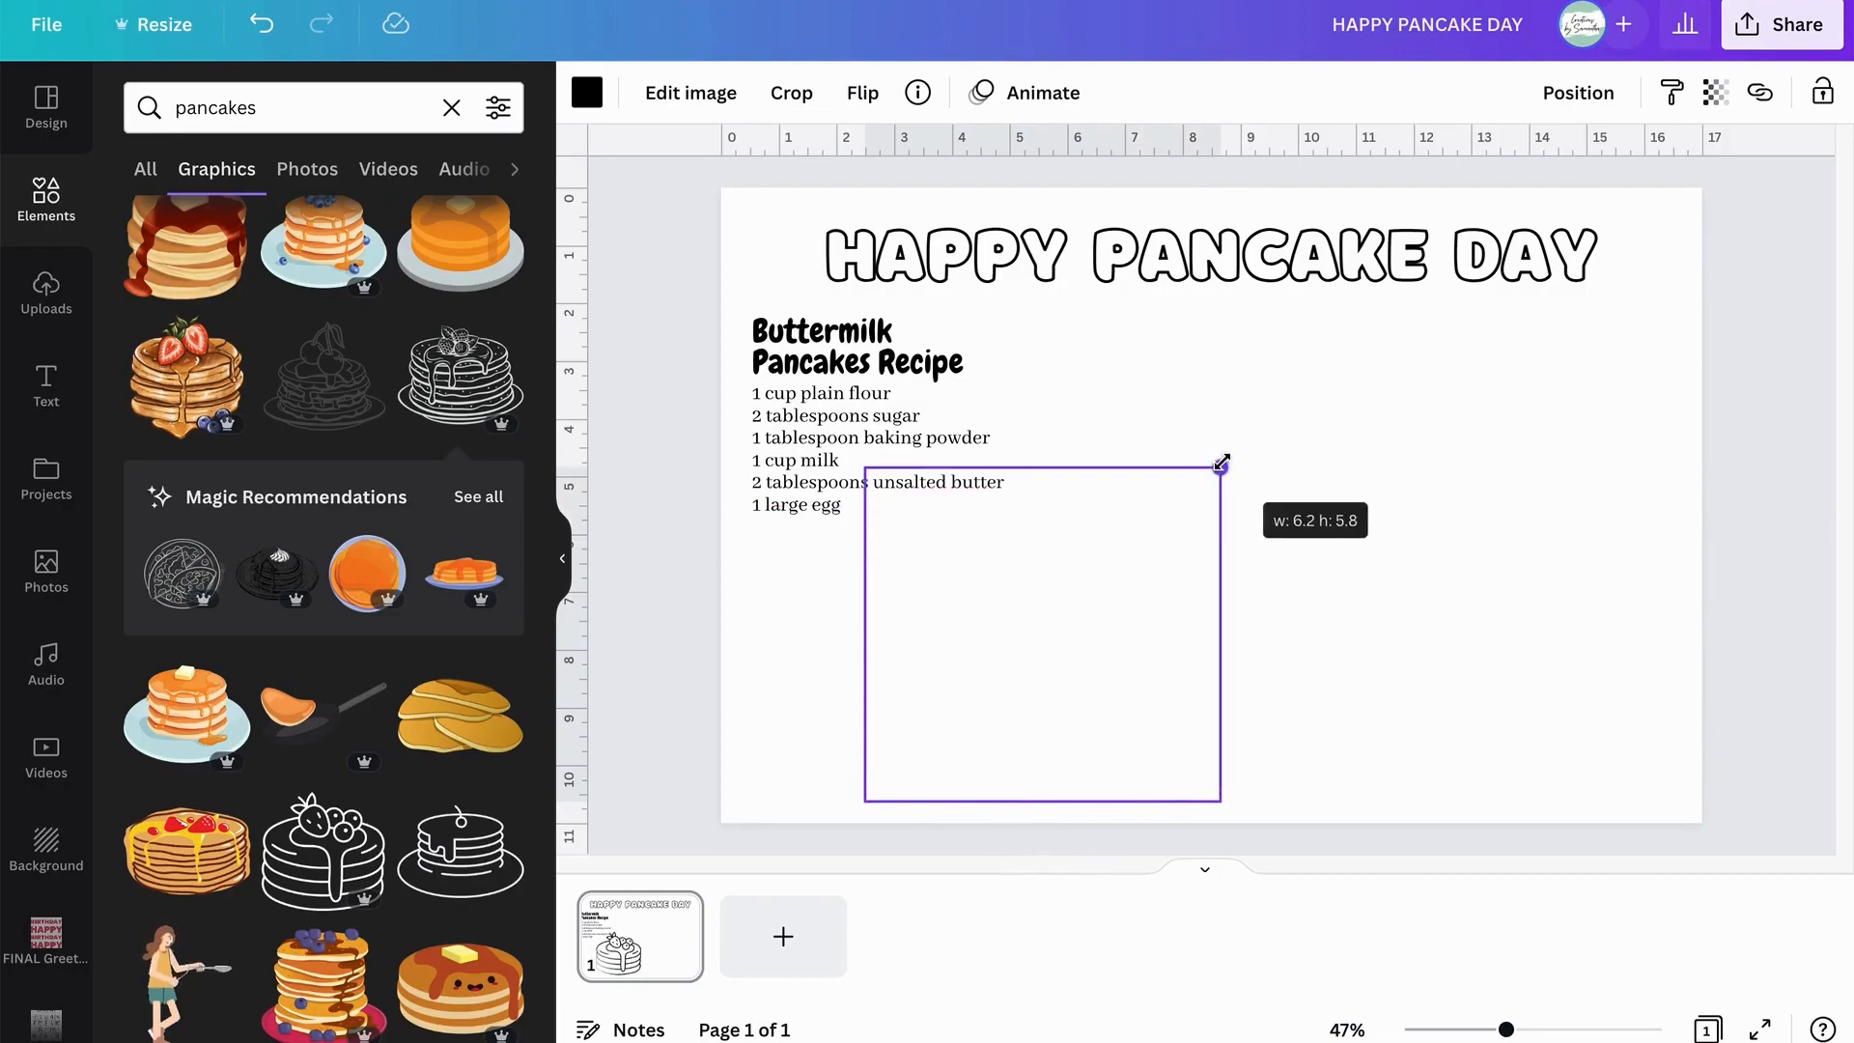
Reduce the ingredient list's font size to 18.
click(798, 462)
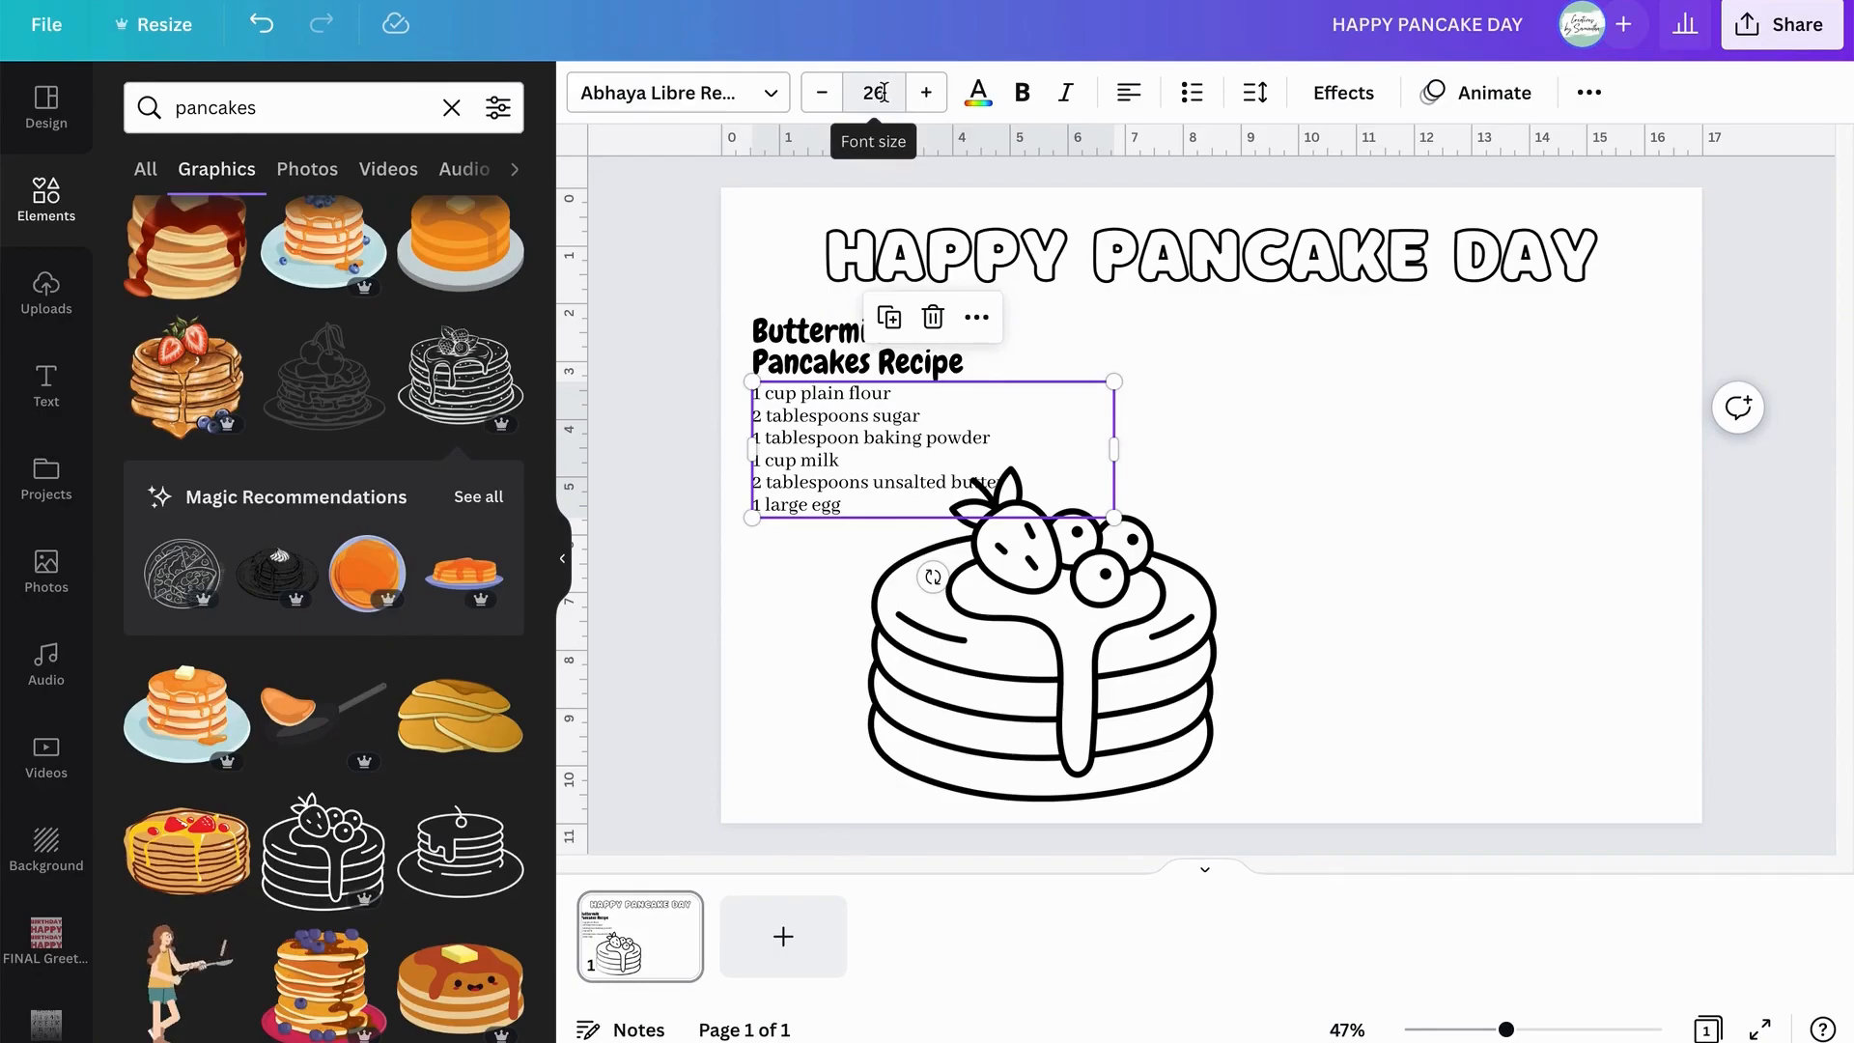
click(822, 92)
click(824, 94)
click(825, 93)
click(826, 93)
click(825, 92)
click(825, 93)
click(825, 92)
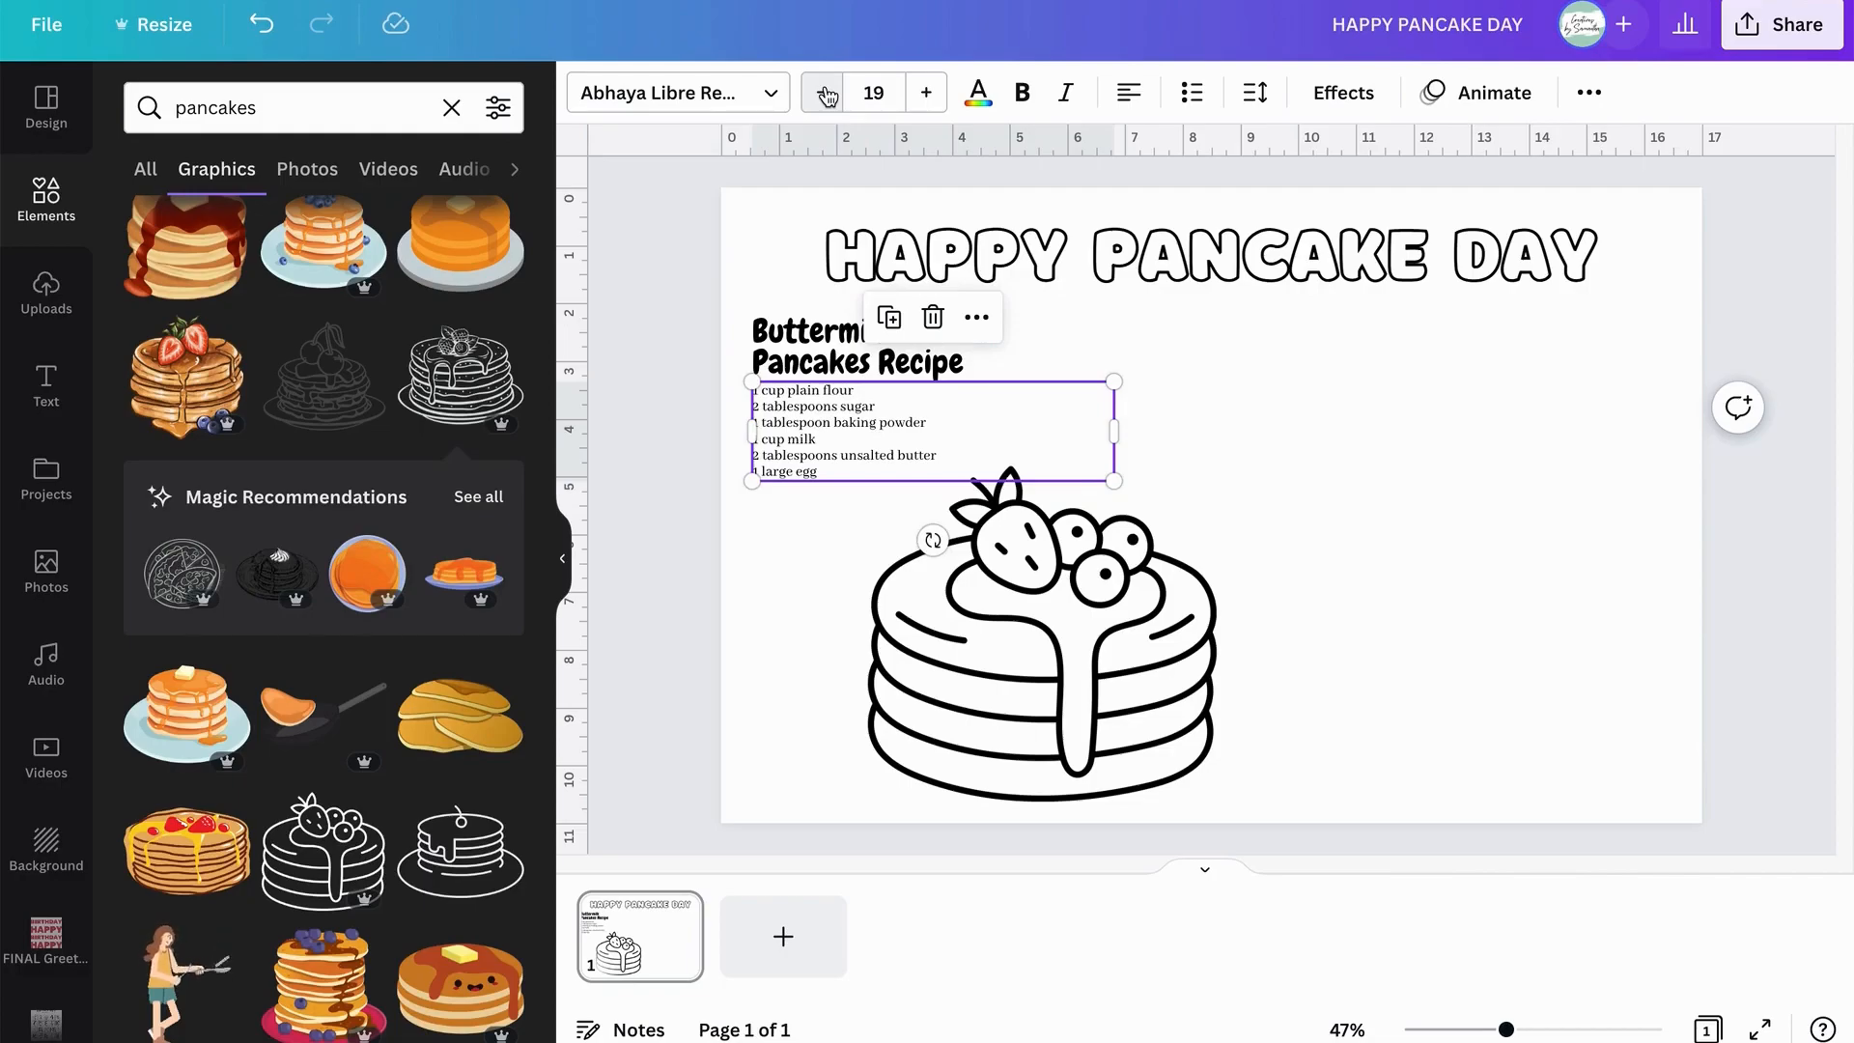
click(826, 93)
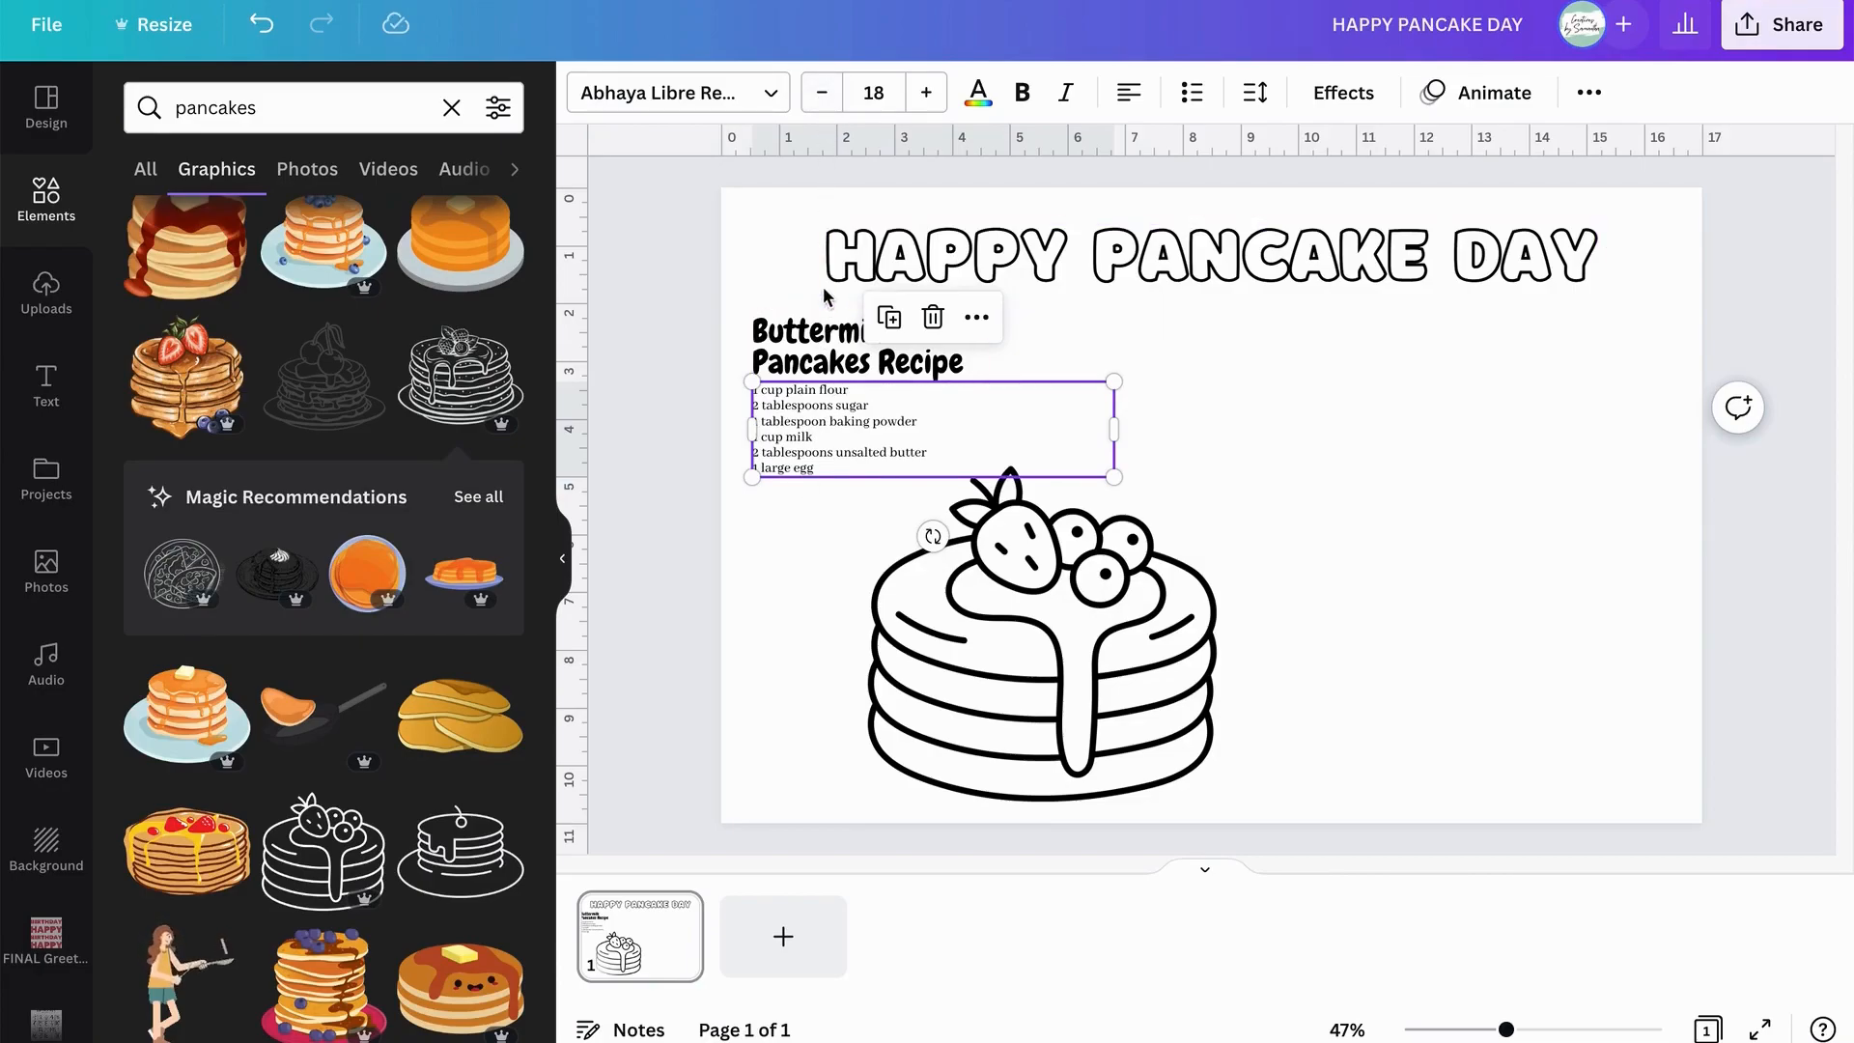
Reduce the "Buttermilk Pancakes Recipe" title's font size to 19.
click(824, 338)
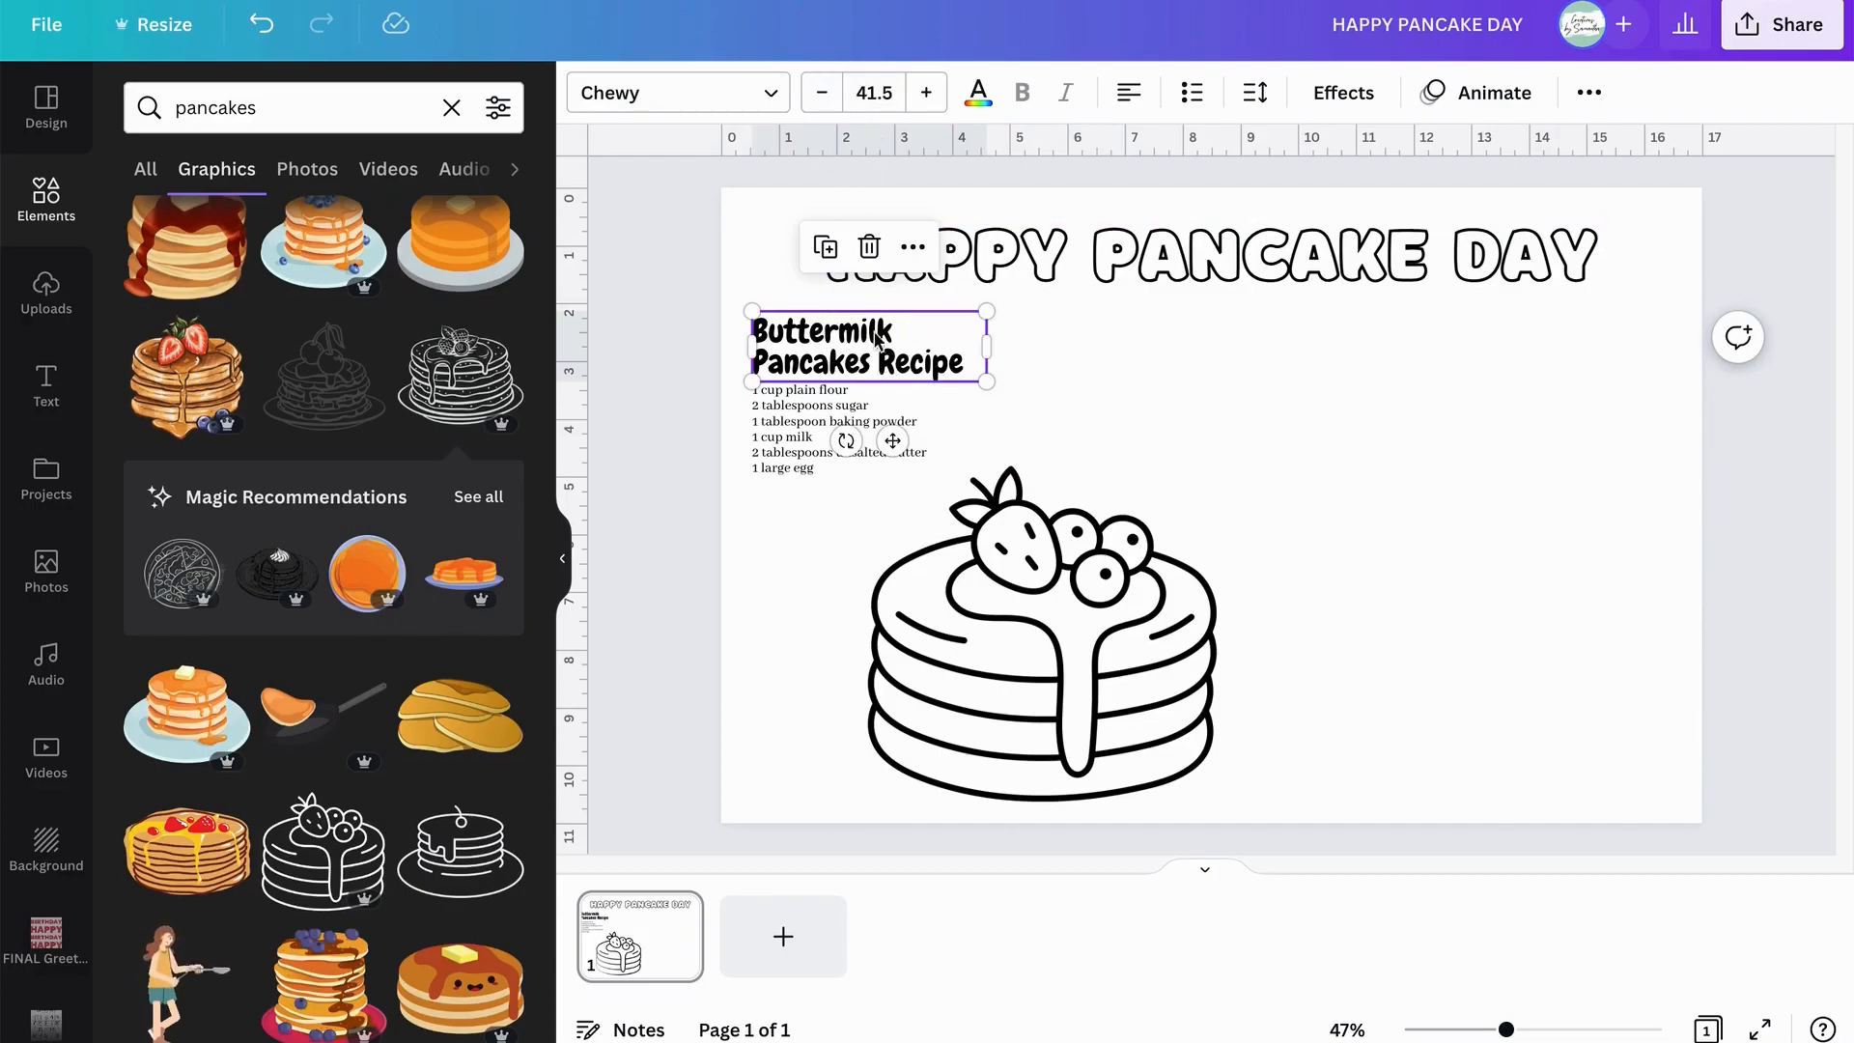
click(821, 93)
click(822, 93)
click(822, 93)
click(822, 93)
click(822, 94)
click(822, 94)
click(822, 94)
click(822, 94)
click(822, 94)
click(822, 94)
click(822, 93)
click(822, 93)
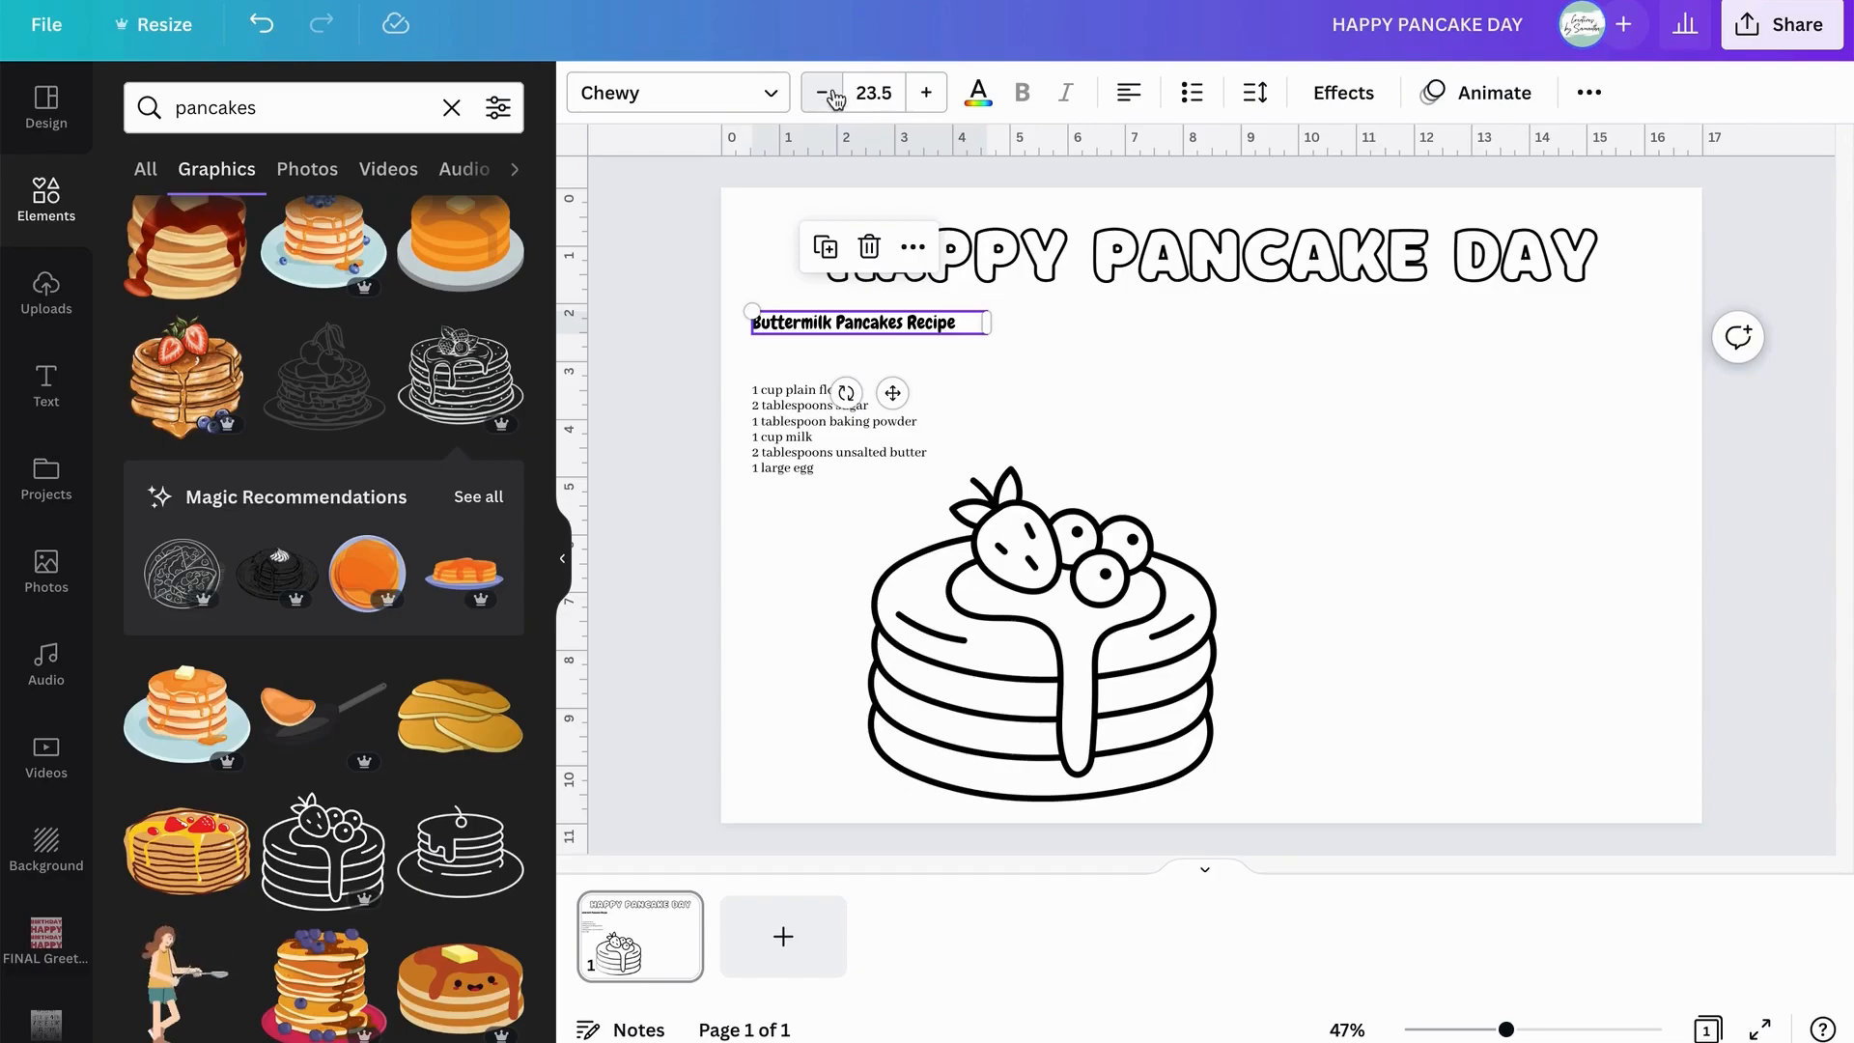
click(822, 94)
click(821, 94)
click(822, 93)
click(822, 94)
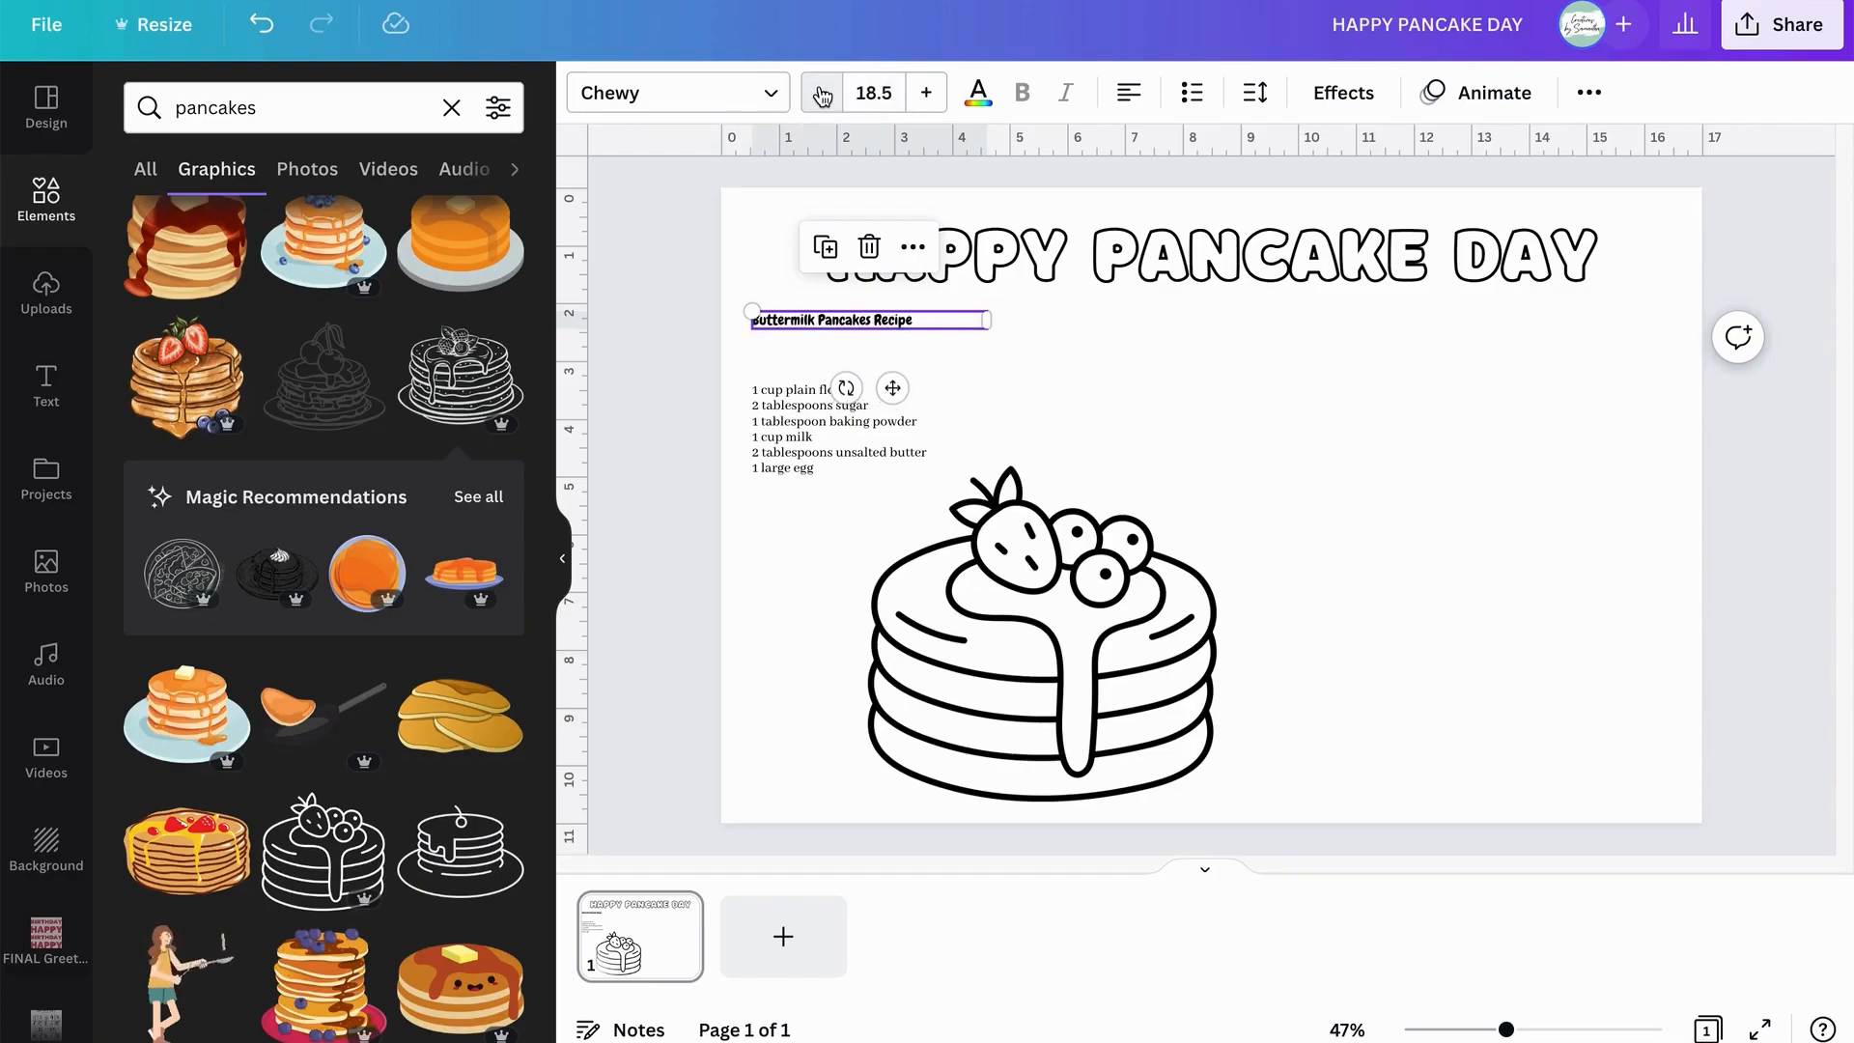
click(869, 95)
text(19)
key(Return)
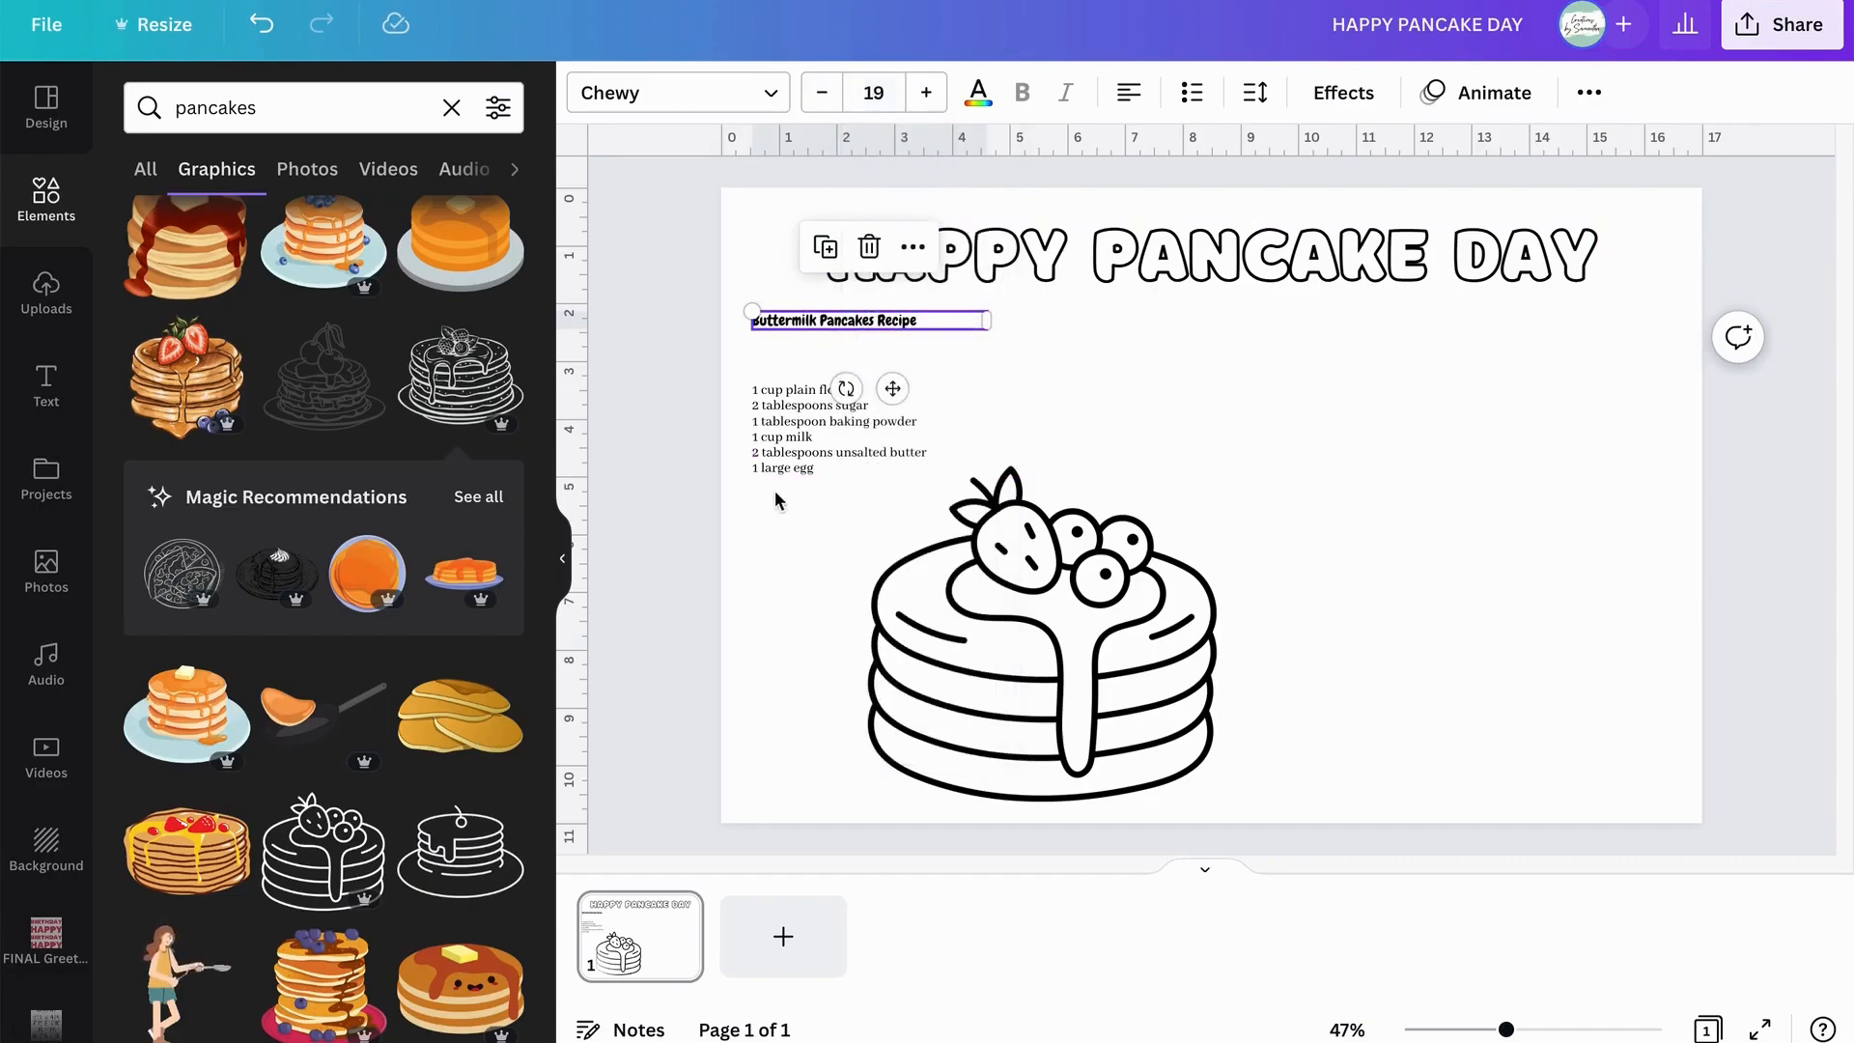
Reduce the ingredient list's font size to 16.
click(782, 452)
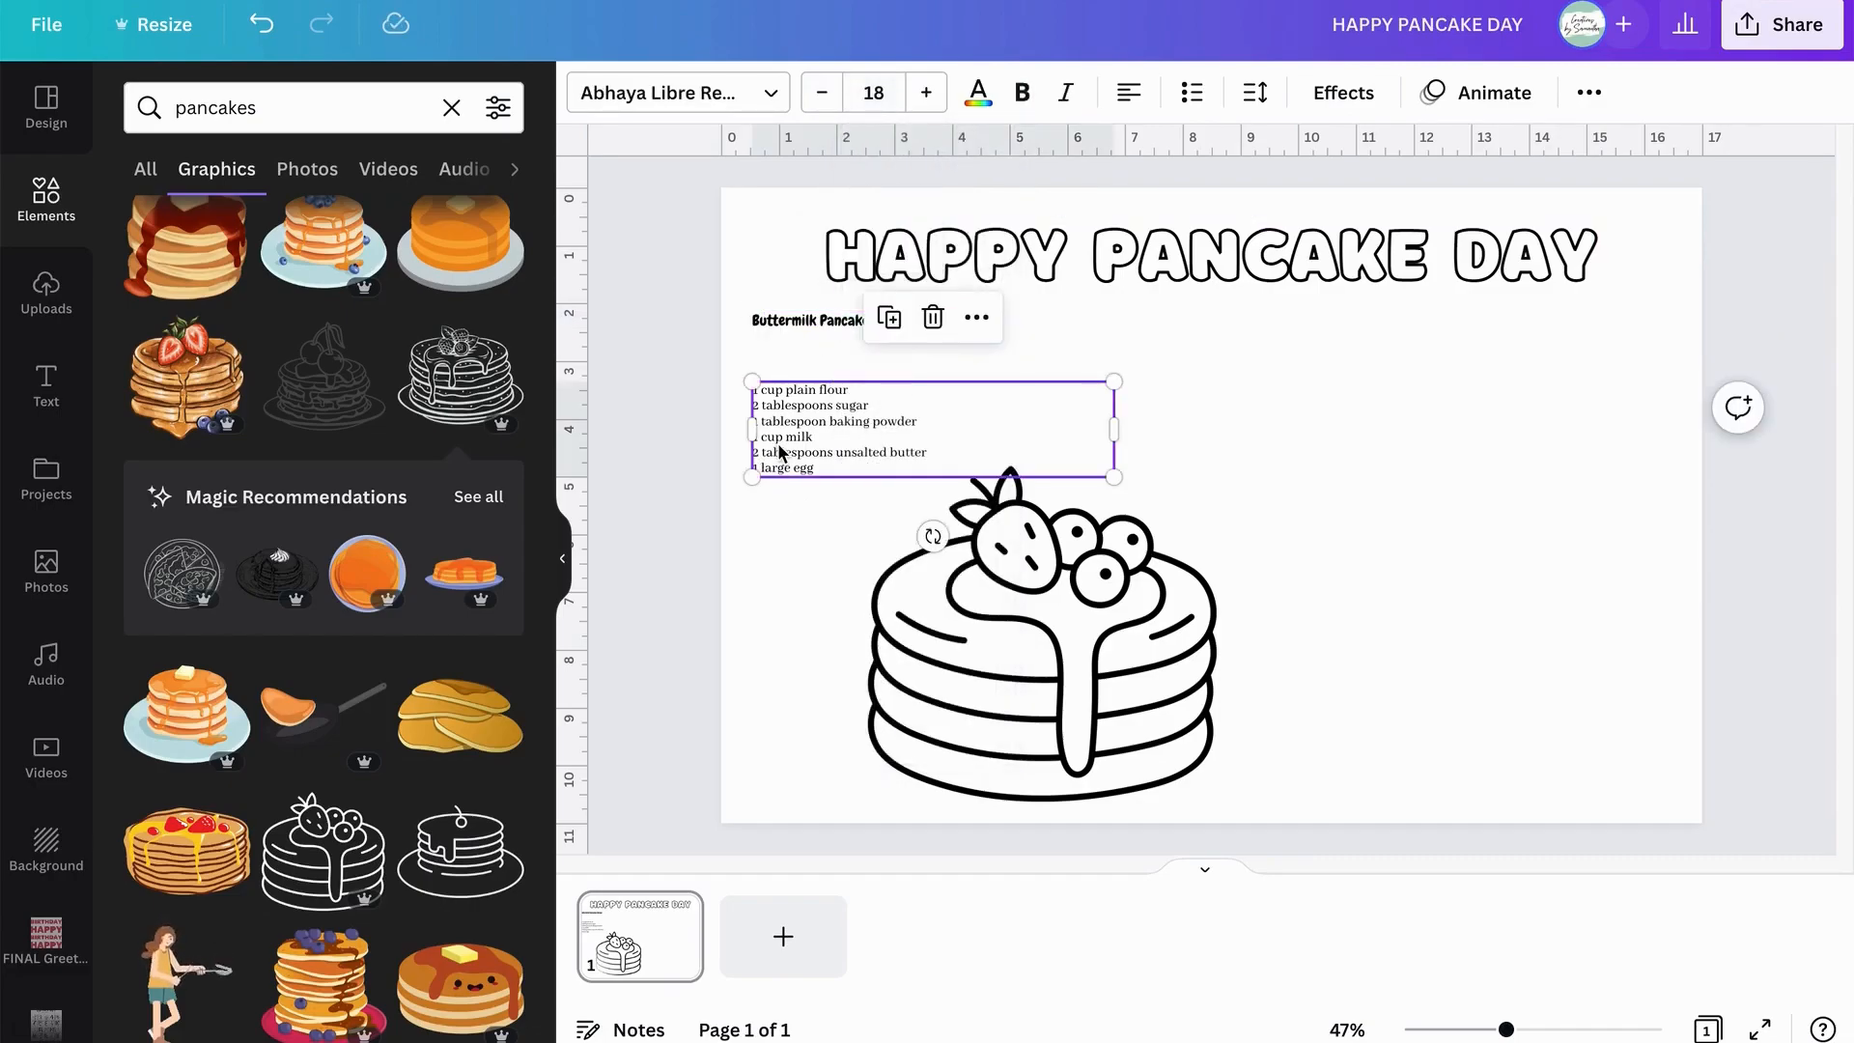
click(820, 108)
click(819, 109)
Place the recipe title directly above the ingredient list and move both up together just below the heading.
click(816, 325)
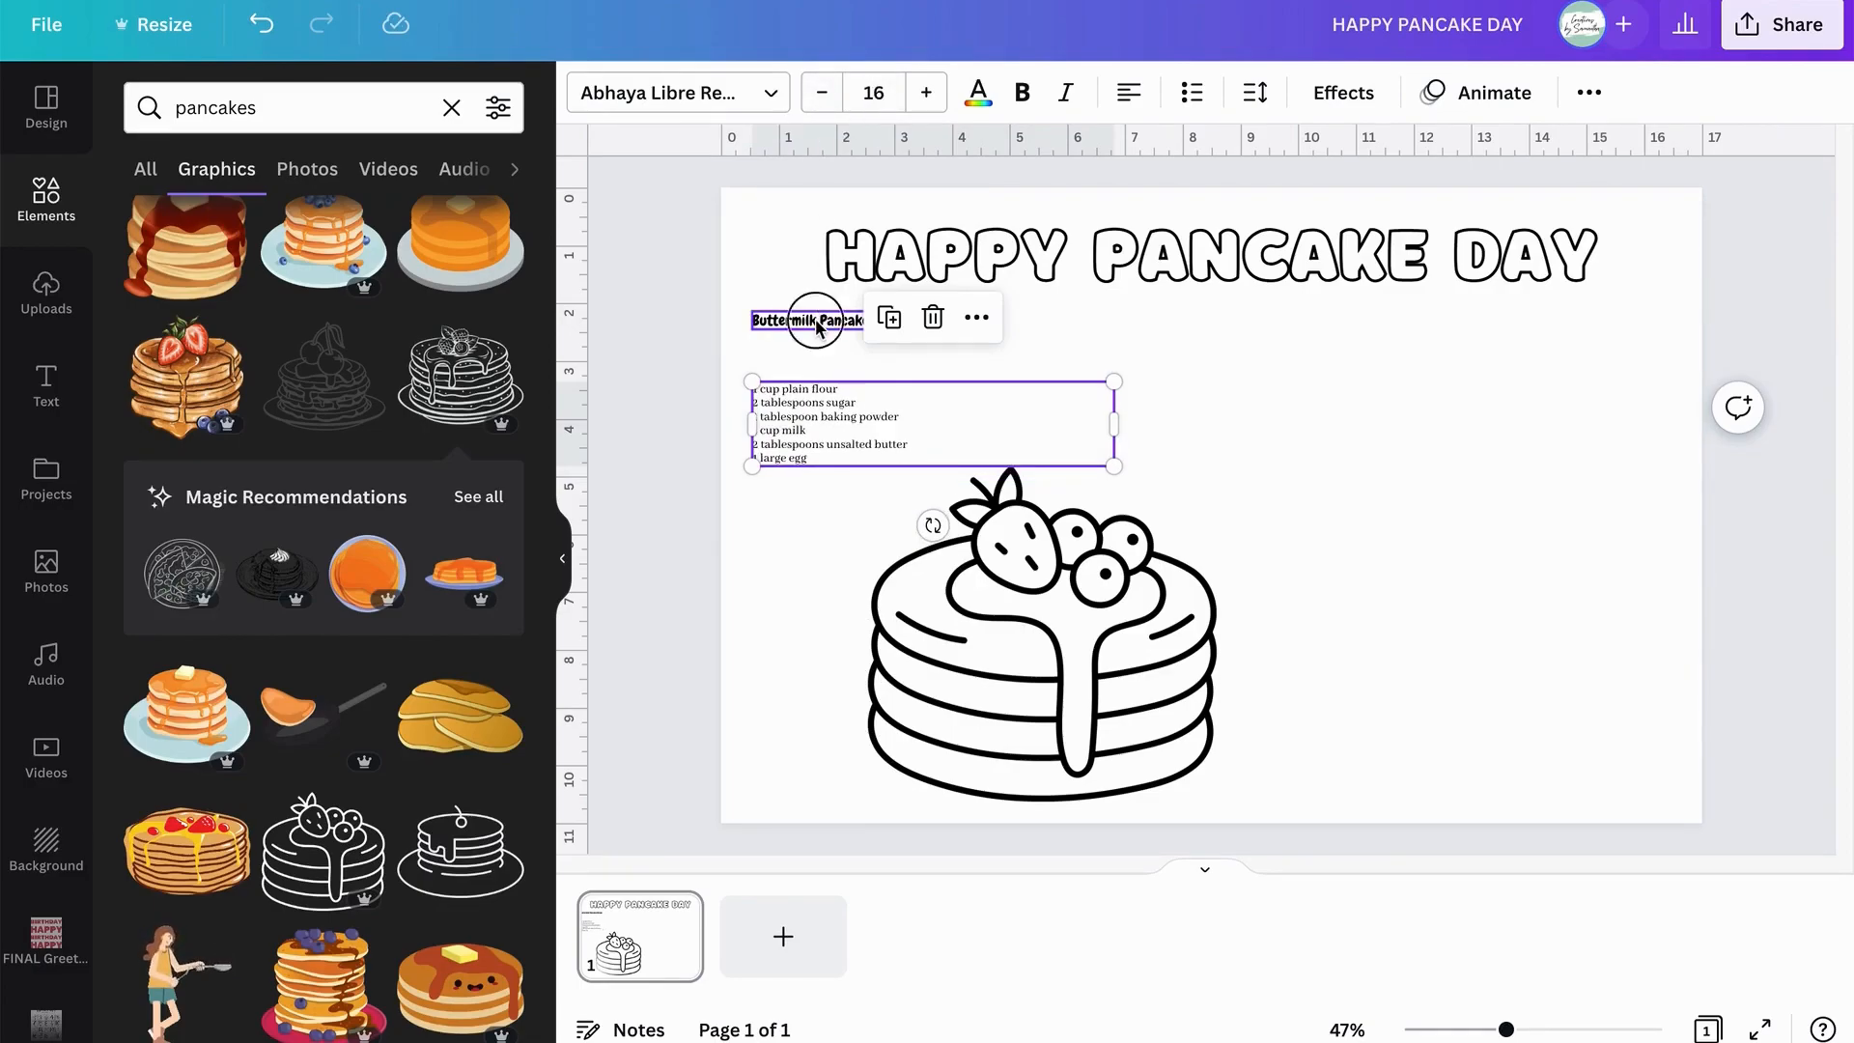
drag(987, 321, 928, 315)
drag(861, 389, 813, 415)
click(819, 443)
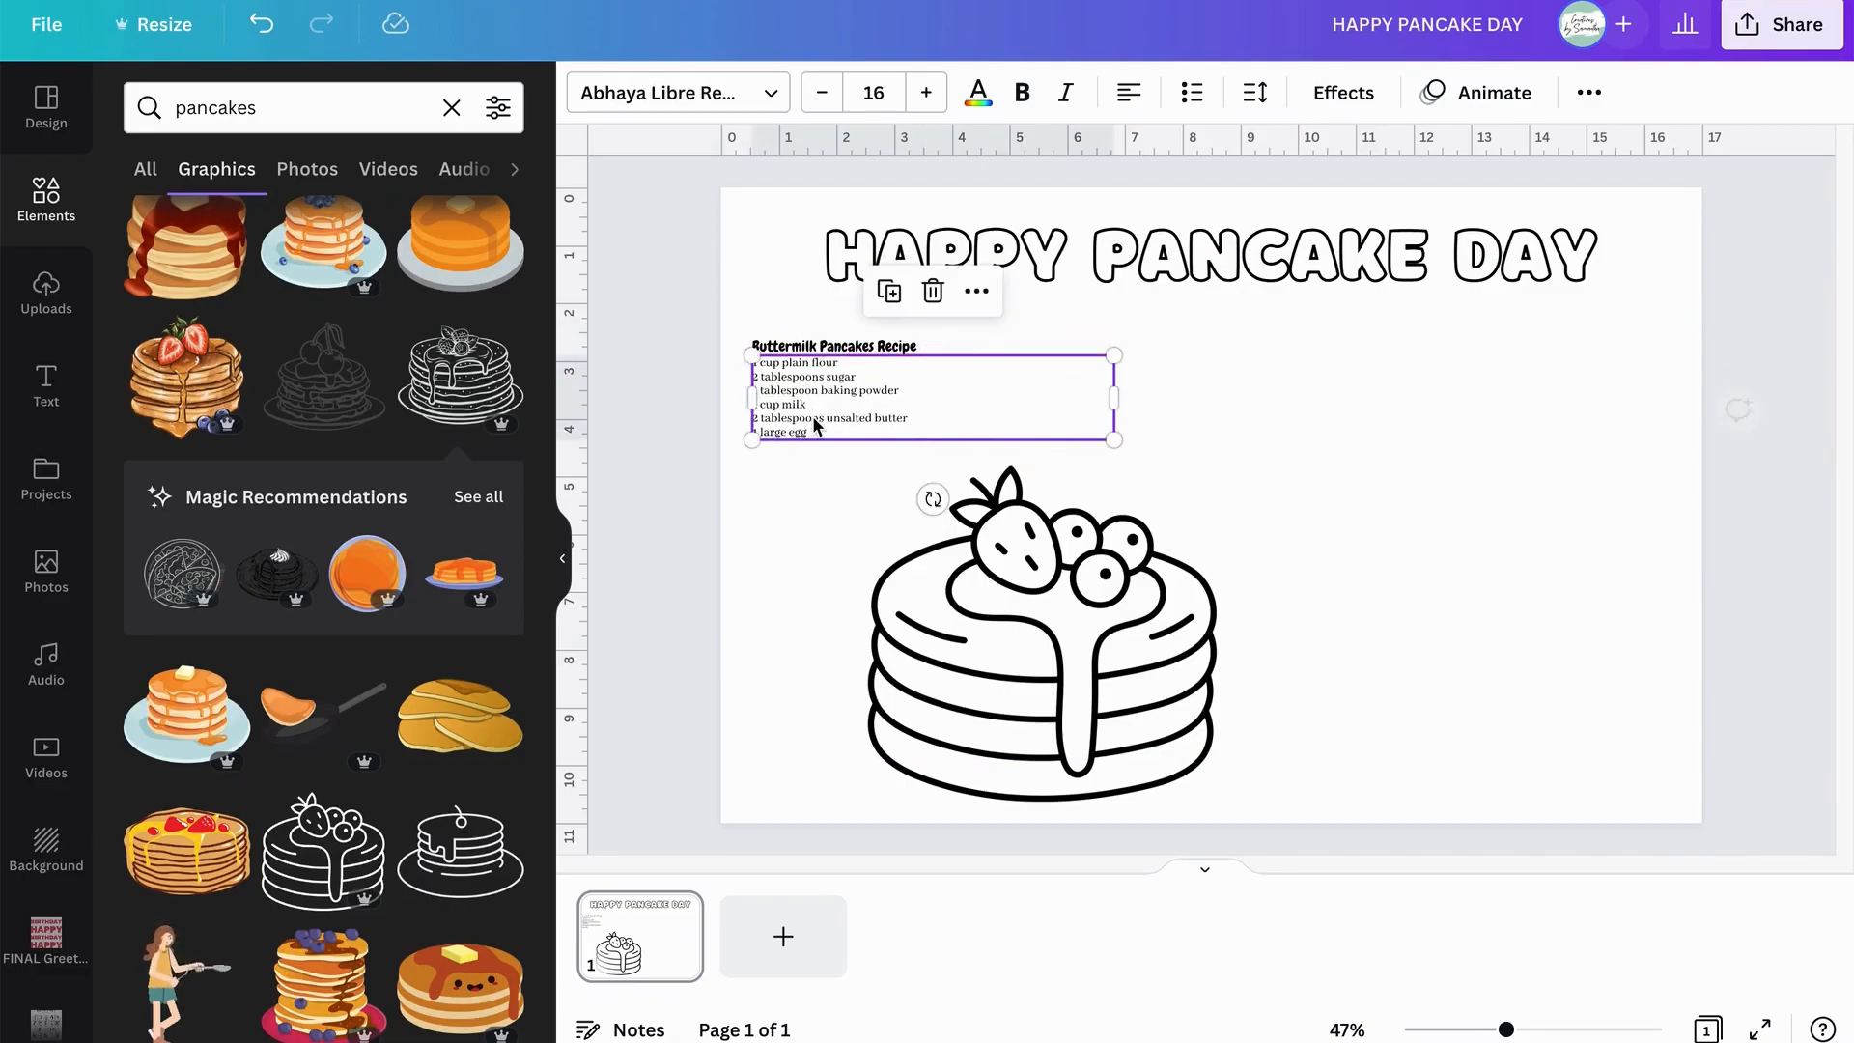
click(780, 302)
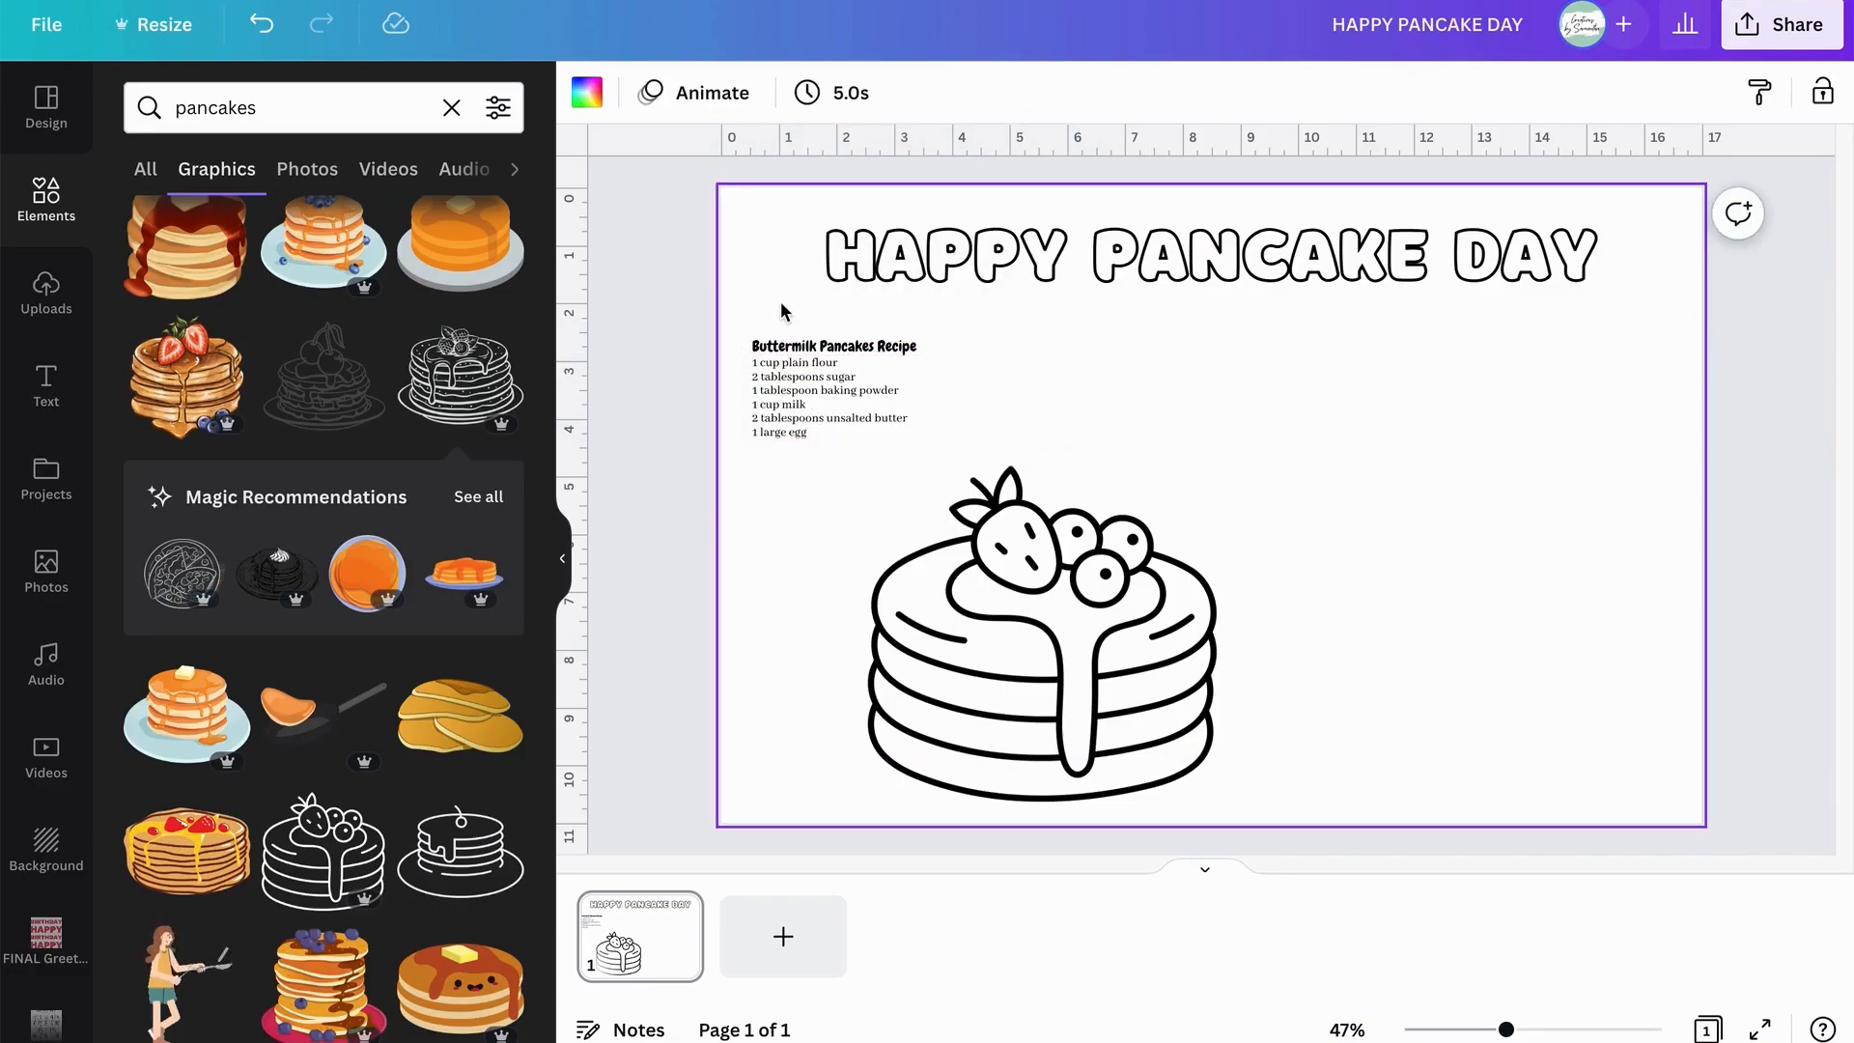
drag(692, 330, 798, 378)
Enlarge the pancake graphic to about 6.9 by 6.5 inches and align its left edge with the recipe text above.
click(869, 560)
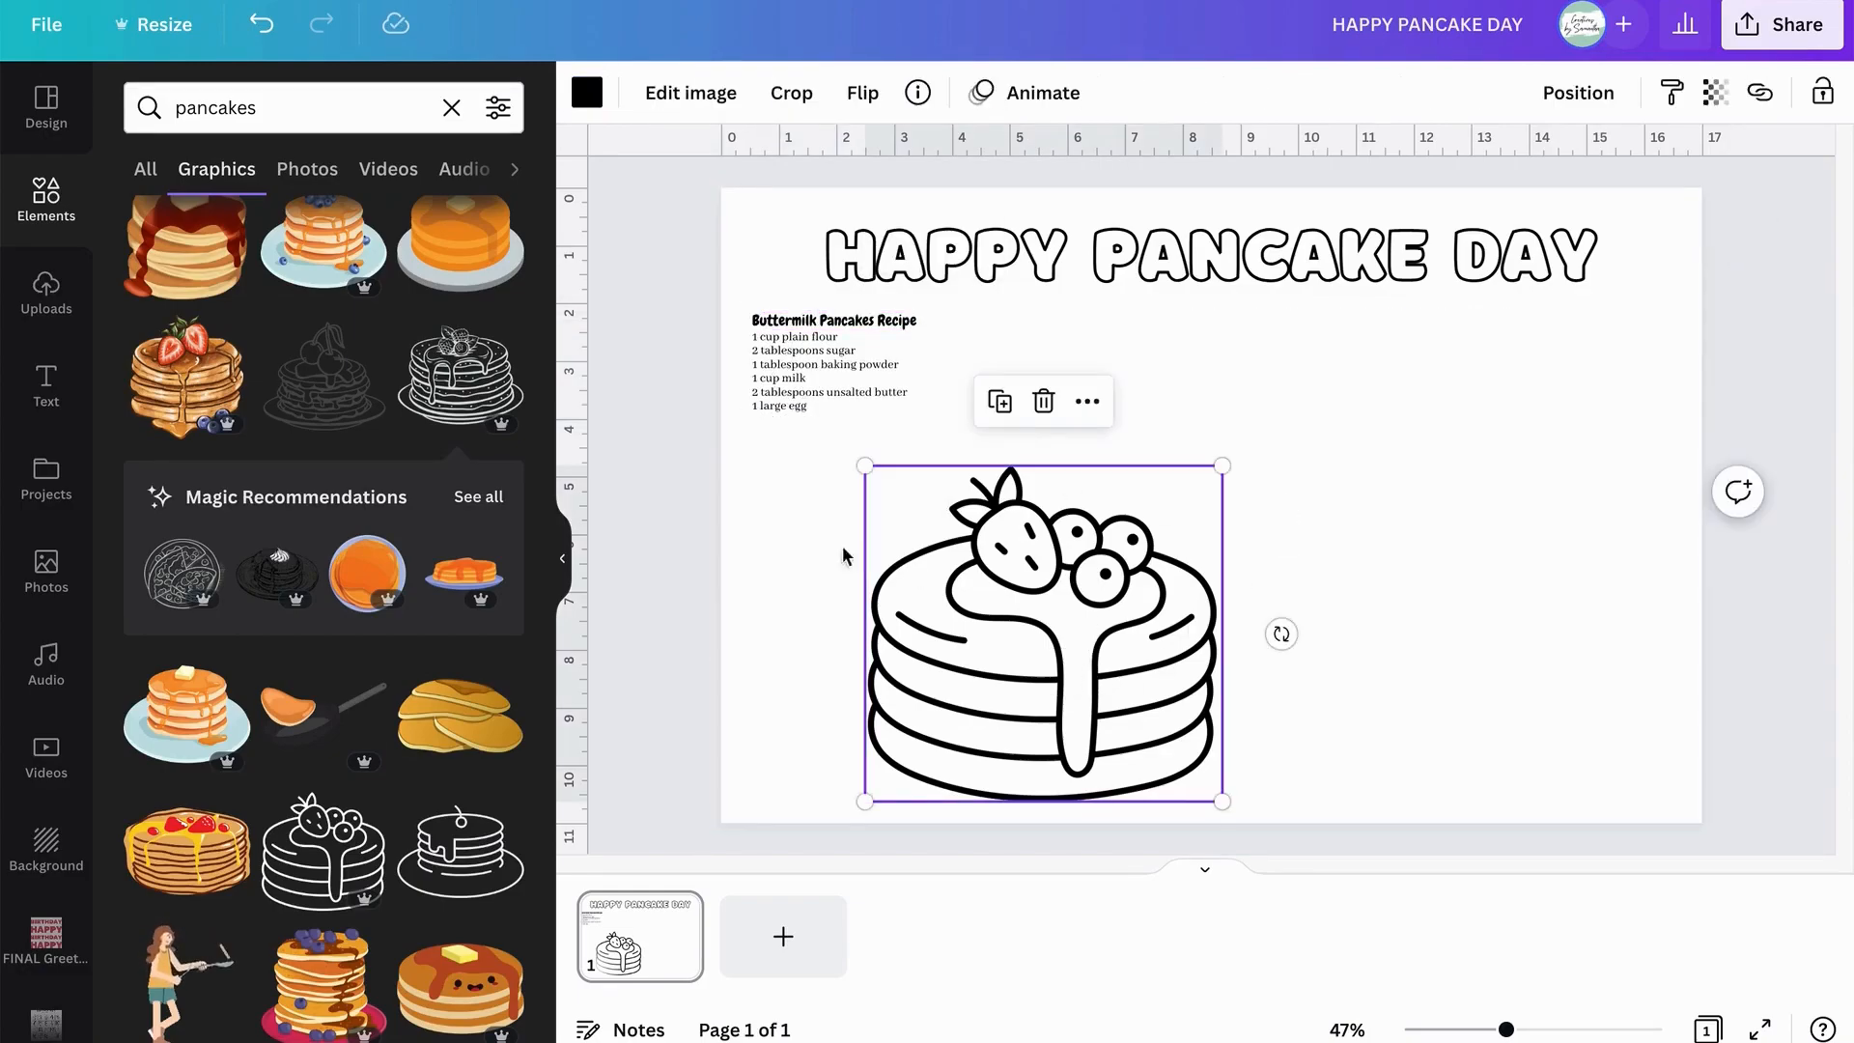
drag(857, 475, 784, 471)
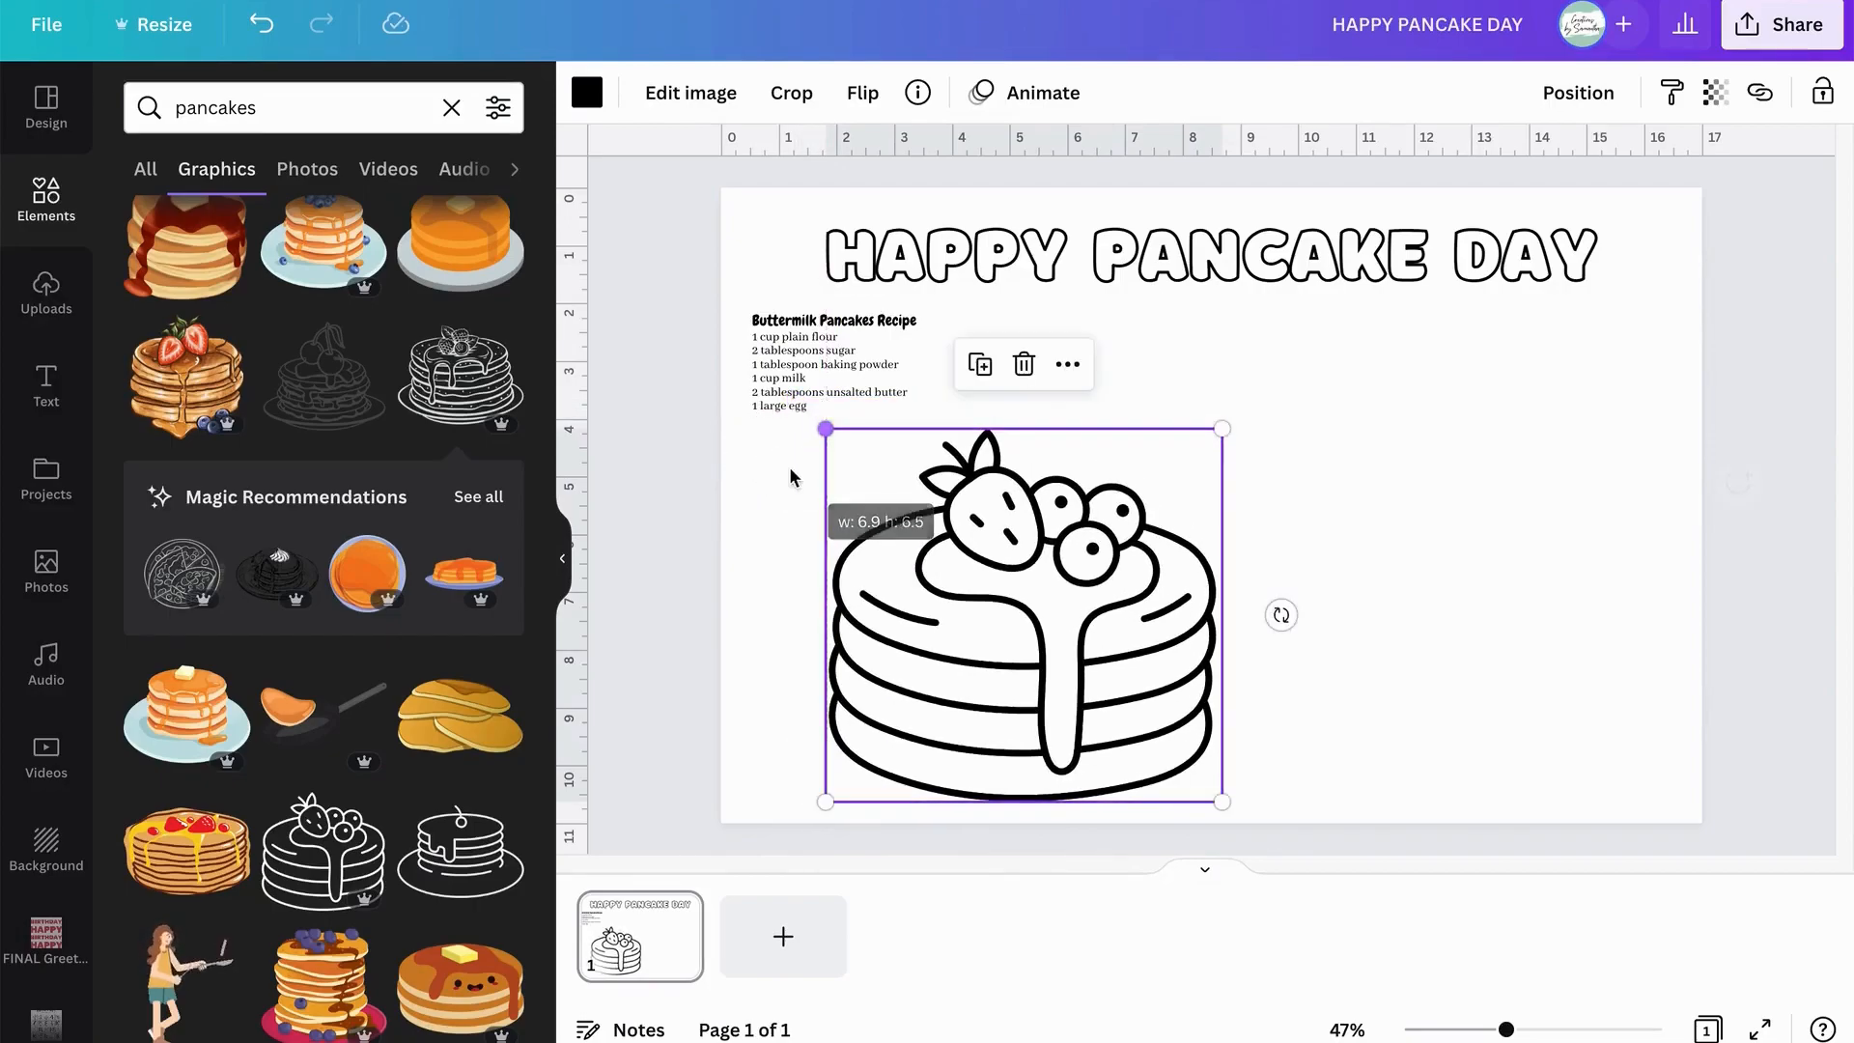
drag(1026, 600, 950, 591)
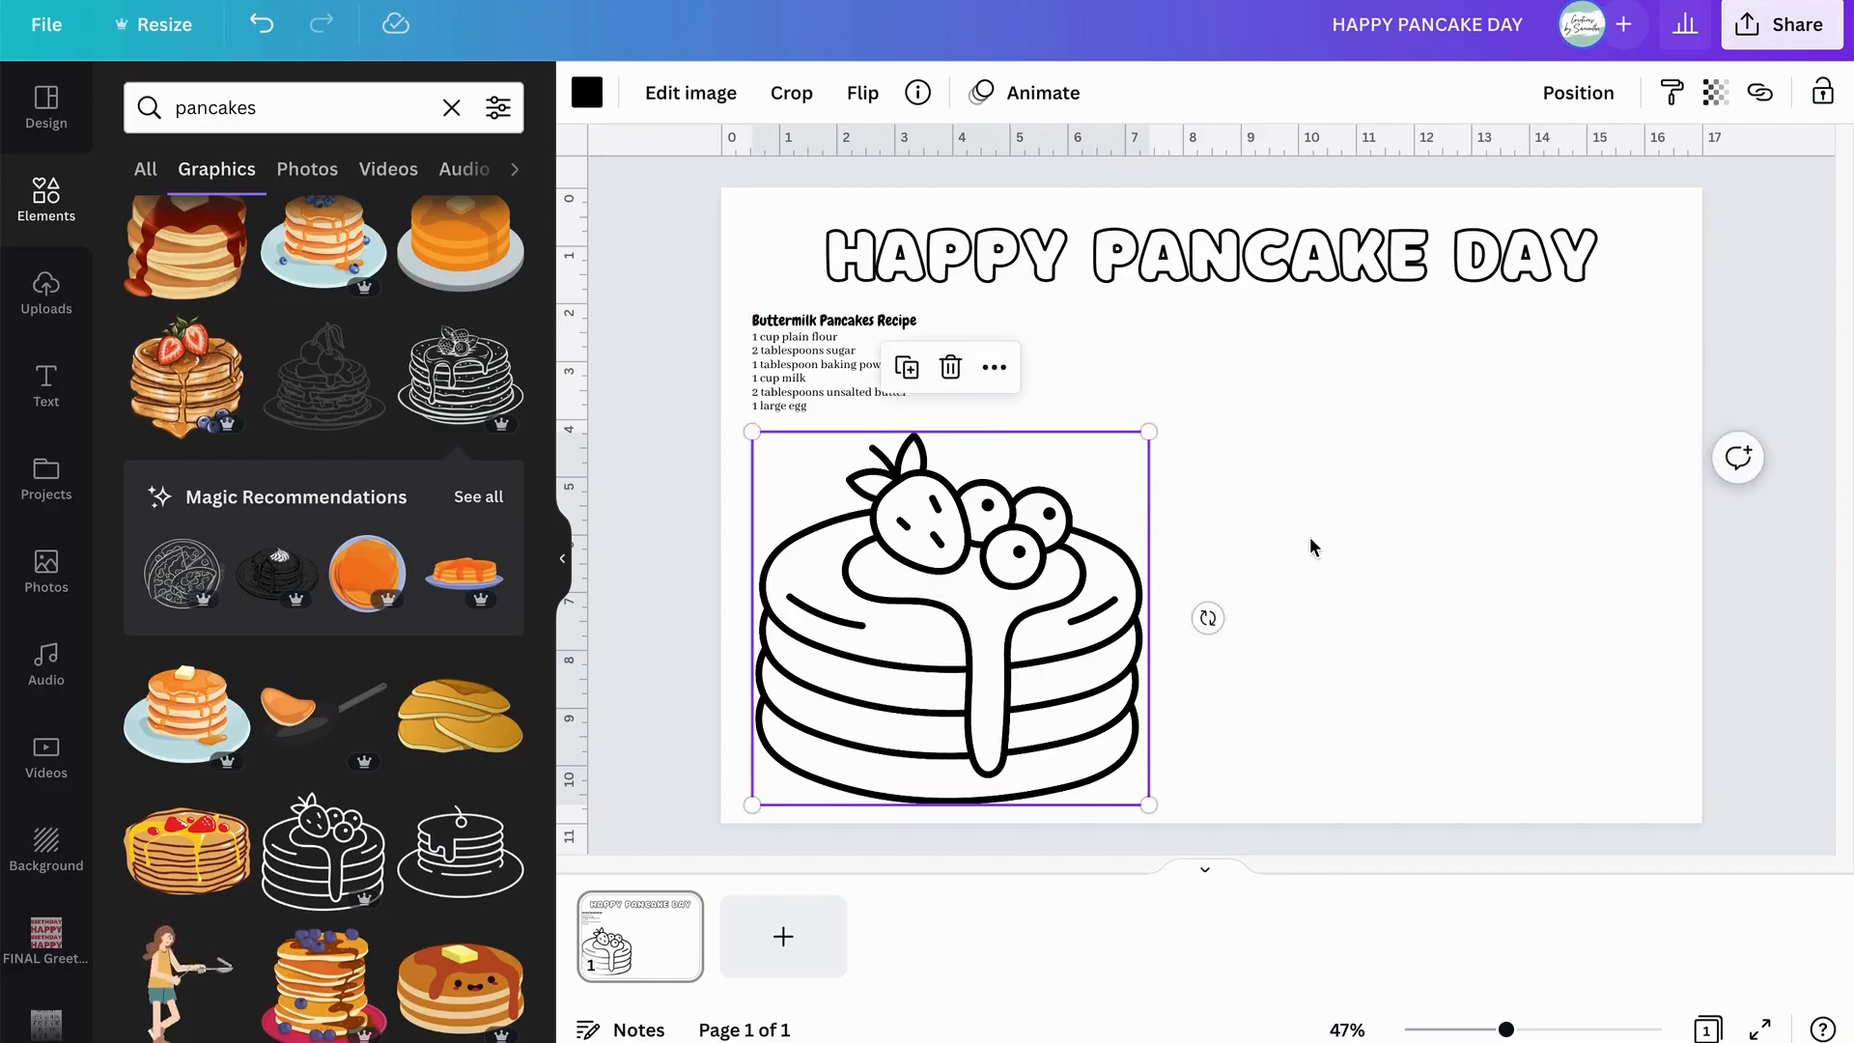
Select the recipe title and ingredient list together and enlarge both to about 3.7 inches wide, filling the space above the pancake graphic.
click(1309, 535)
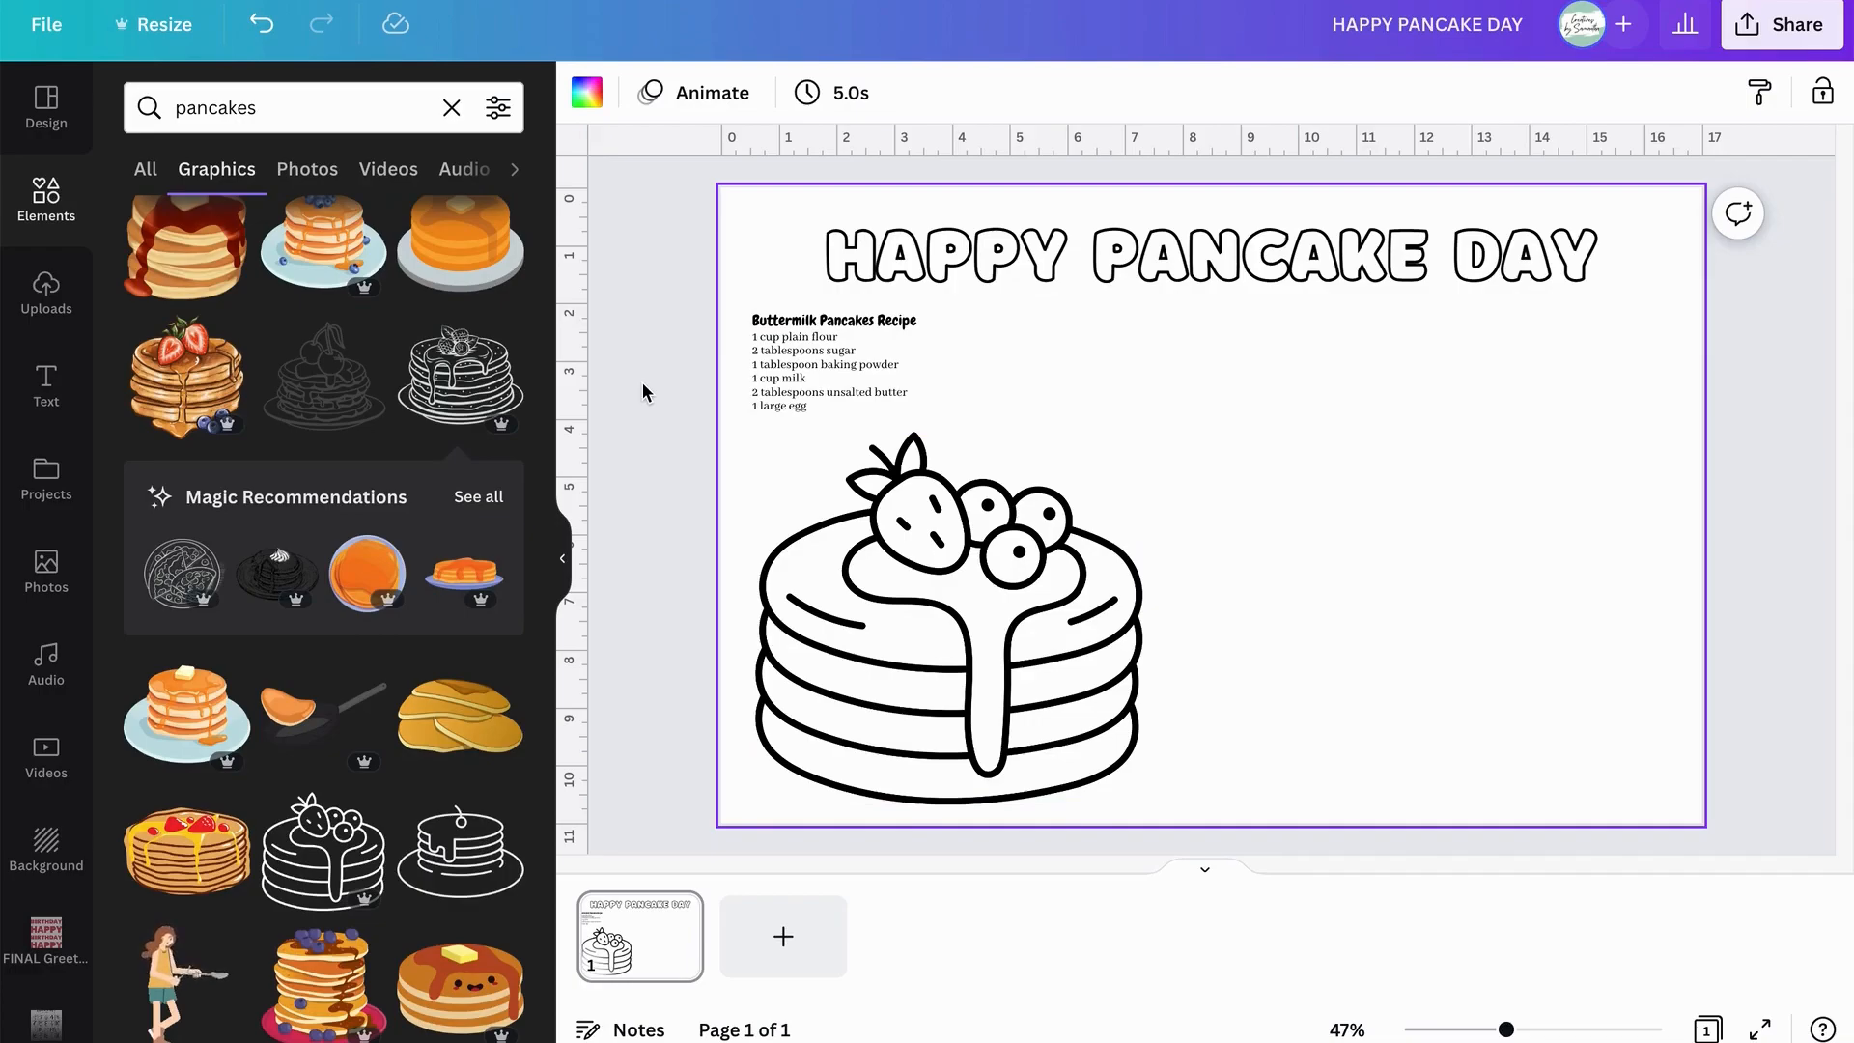
drag(707, 318, 936, 375)
click(1209, 386)
click(964, 376)
click(636, 336)
drag(679, 309, 964, 431)
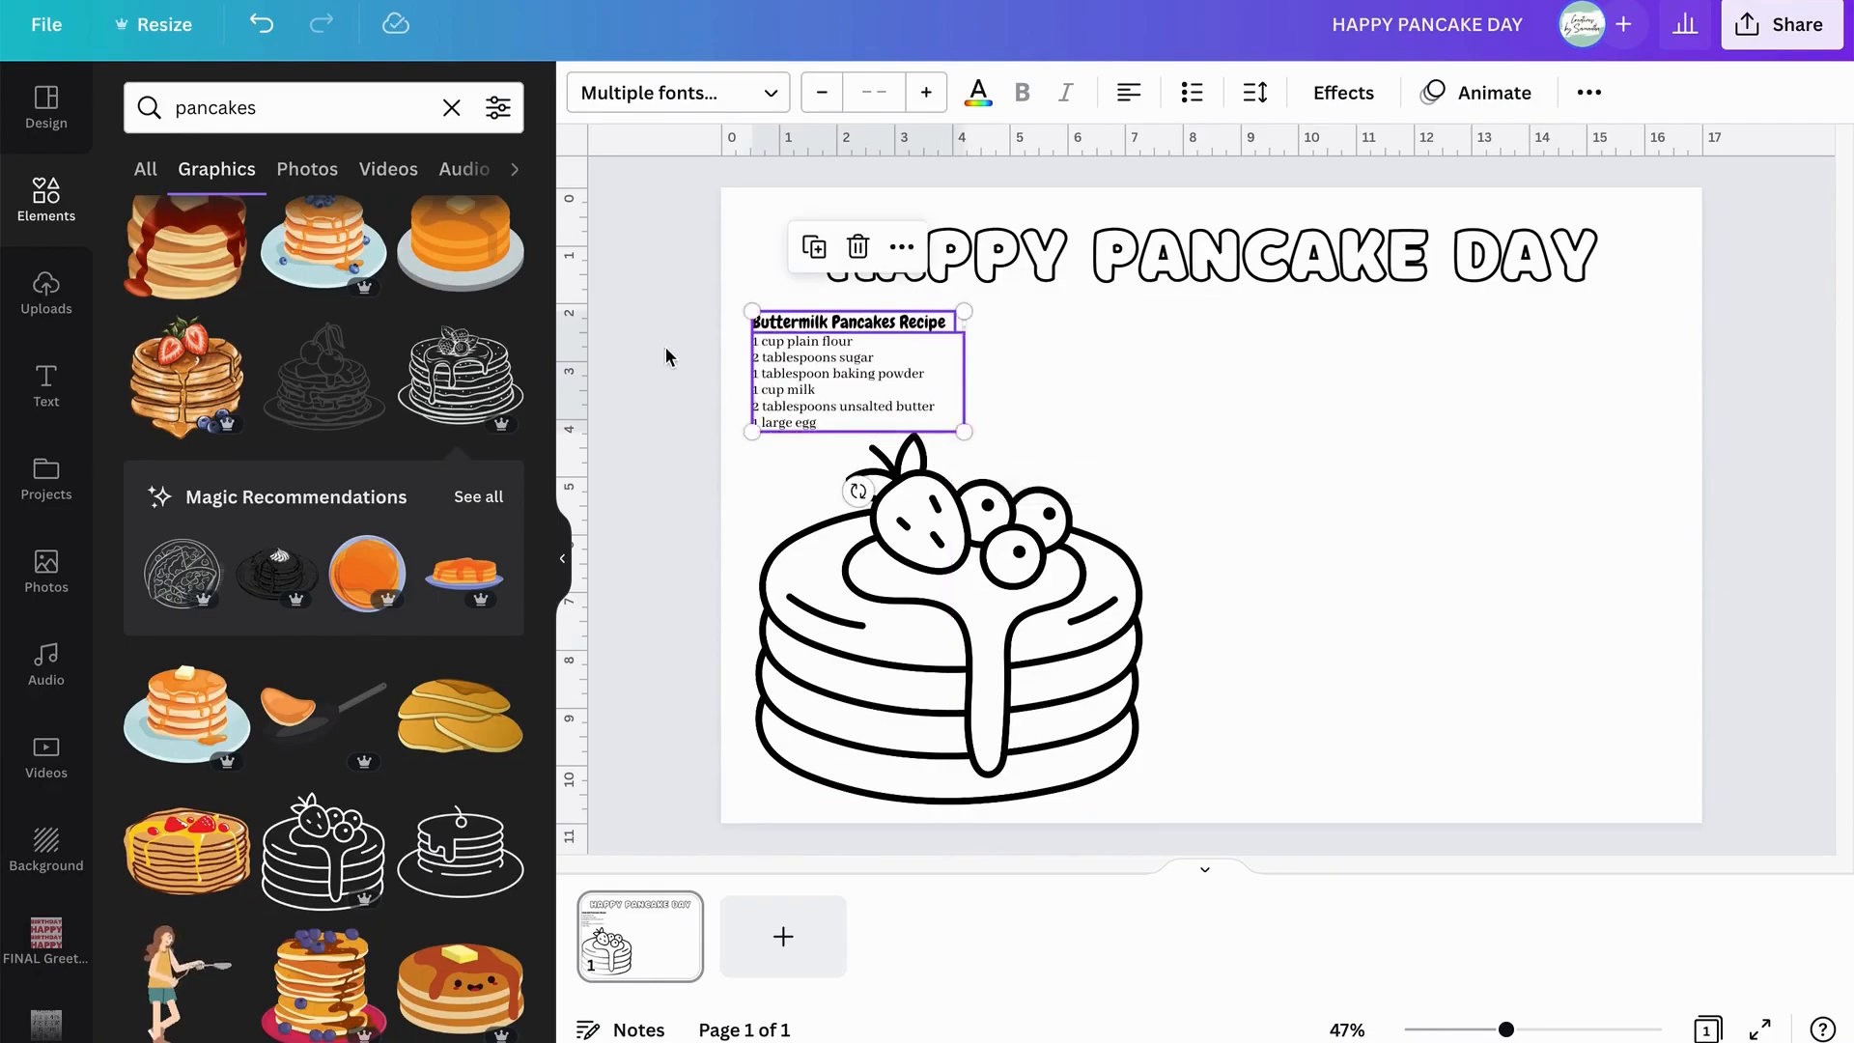
click(664, 346)
Move the "HAPPY PANCAKE DAY" heading slightly higher on the page.
click(1106, 317)
drag(1104, 310, 1104, 294)
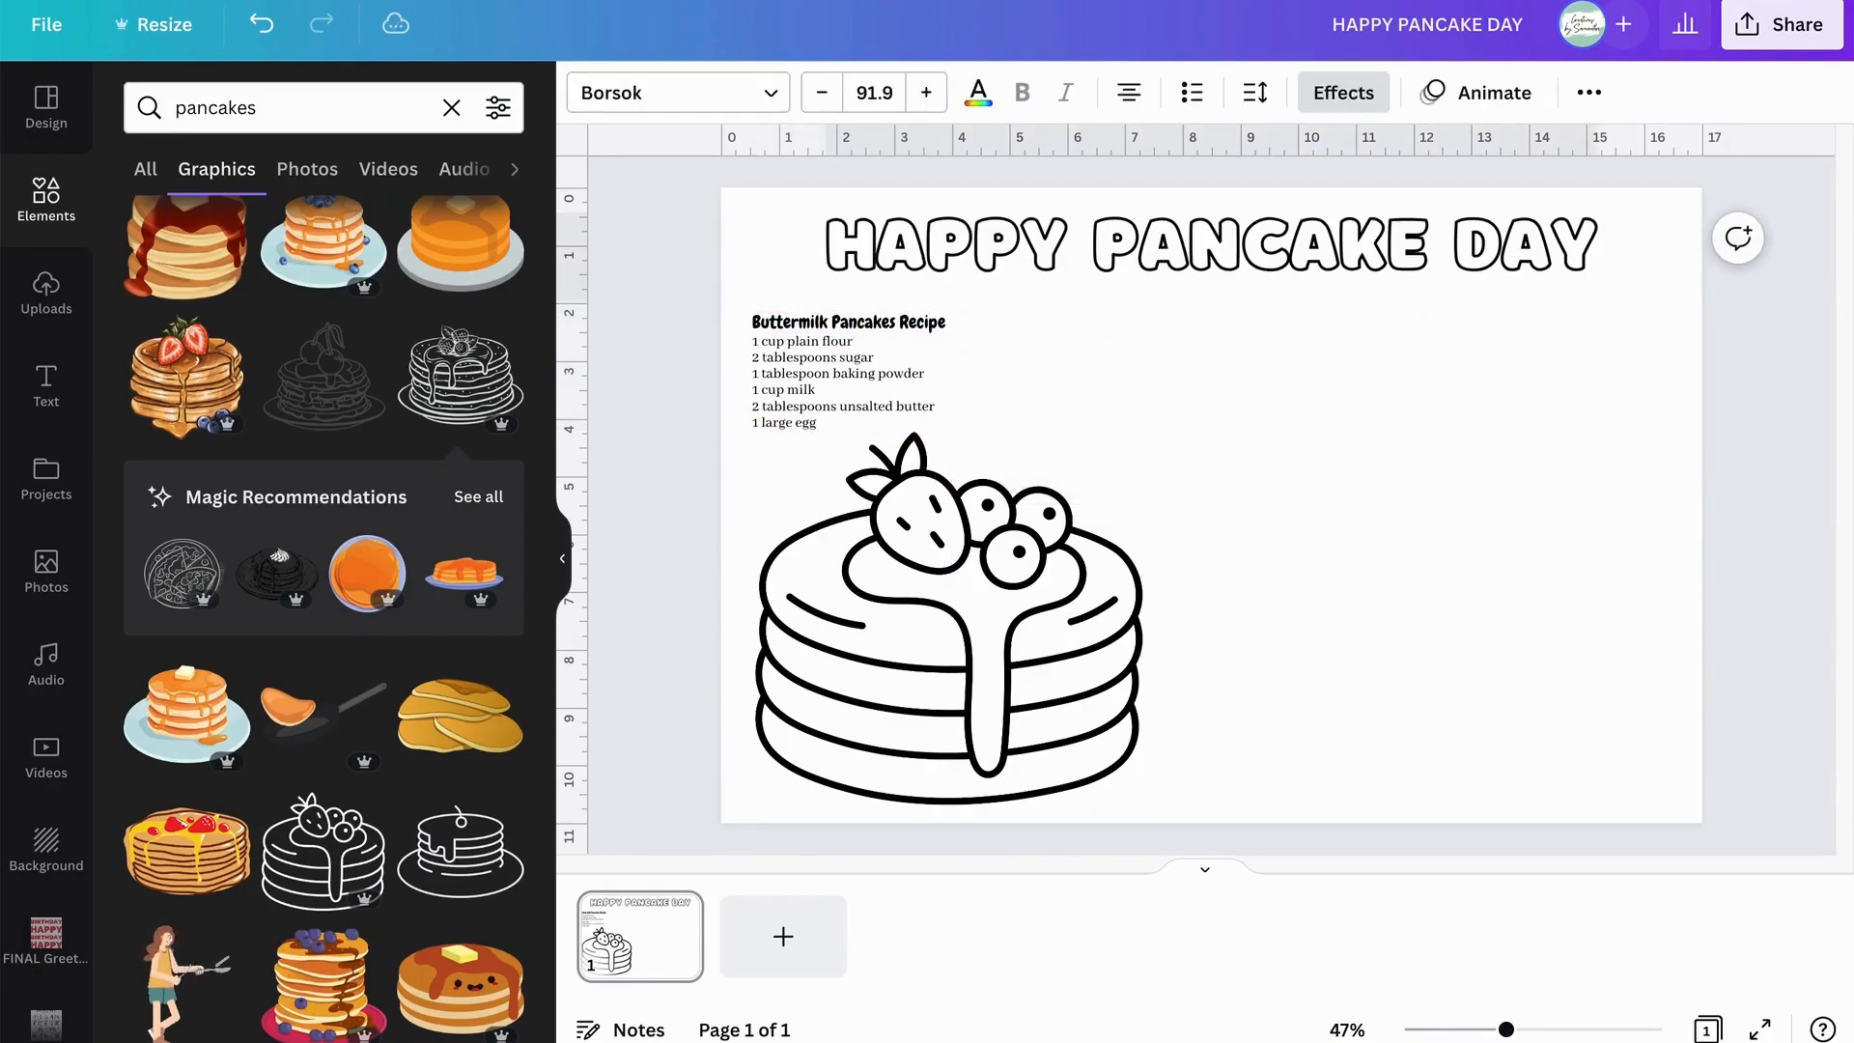
click(649, 463)
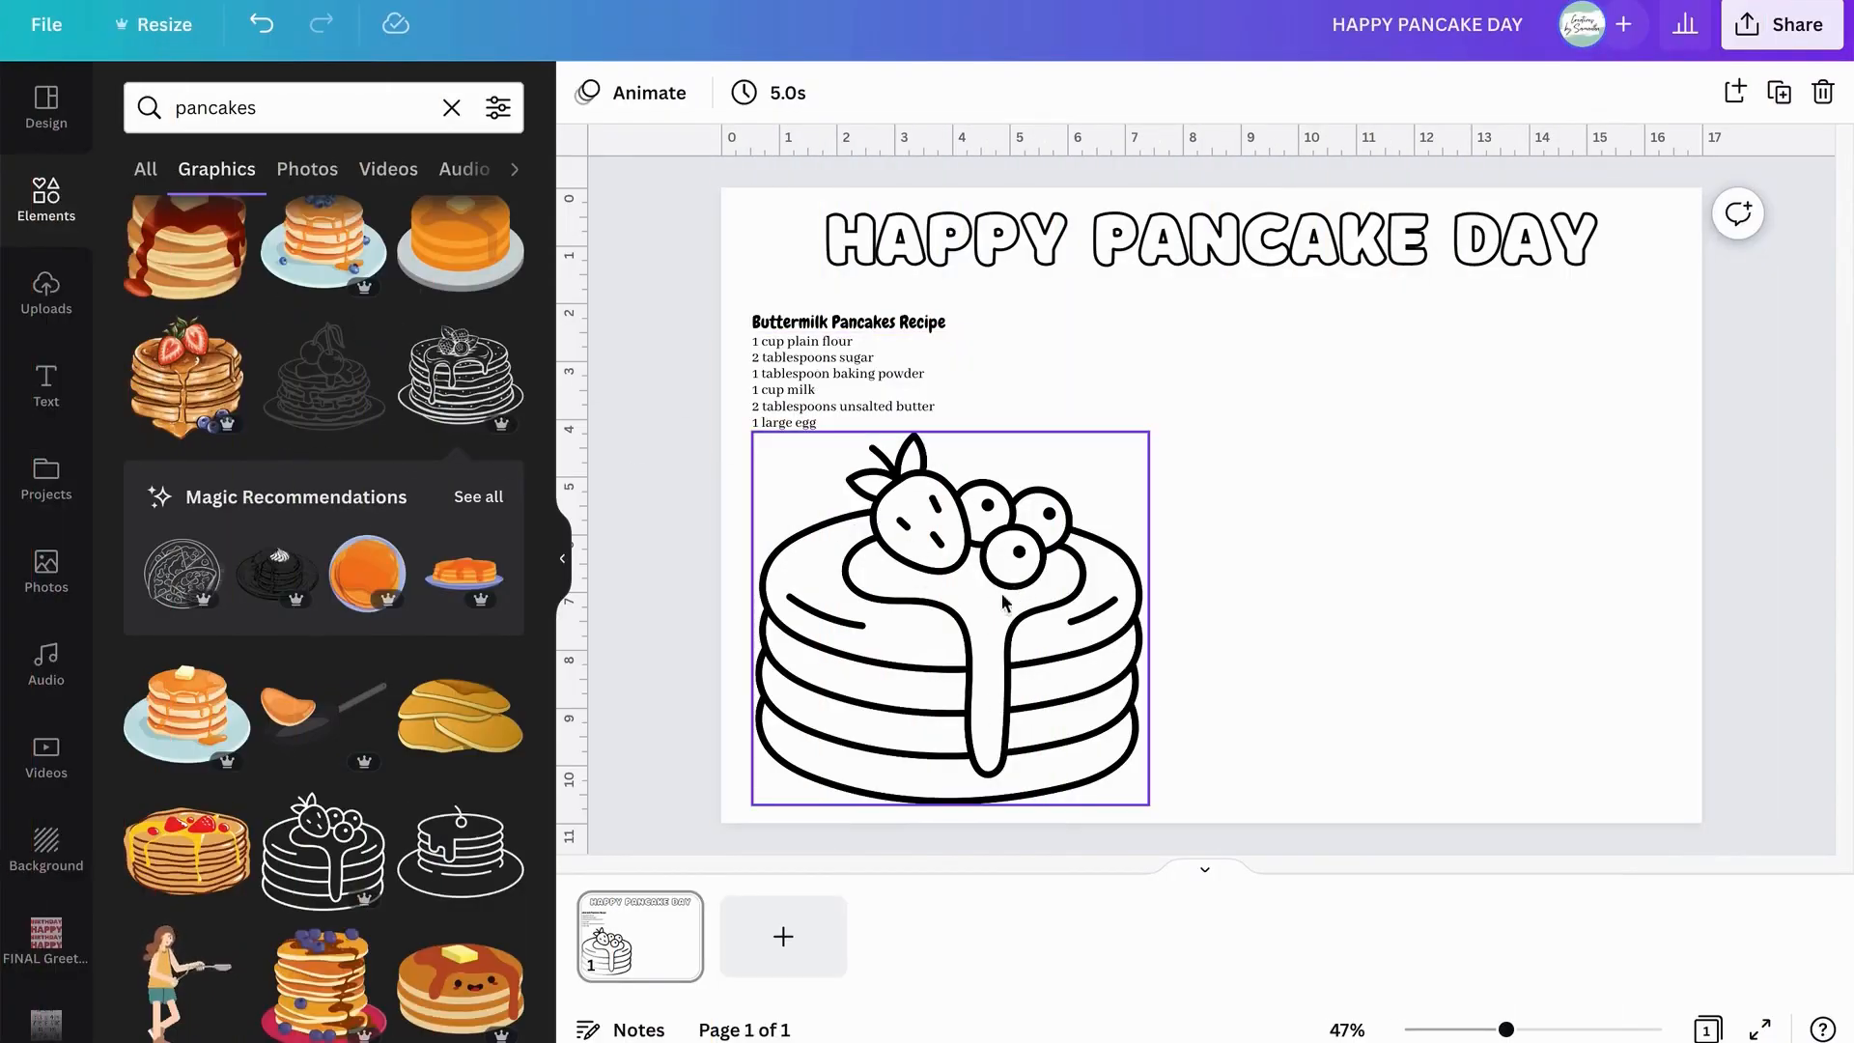
Add a subheading text box, enlarge it to font size 66 and place it to the right of the recipe.
click(46, 386)
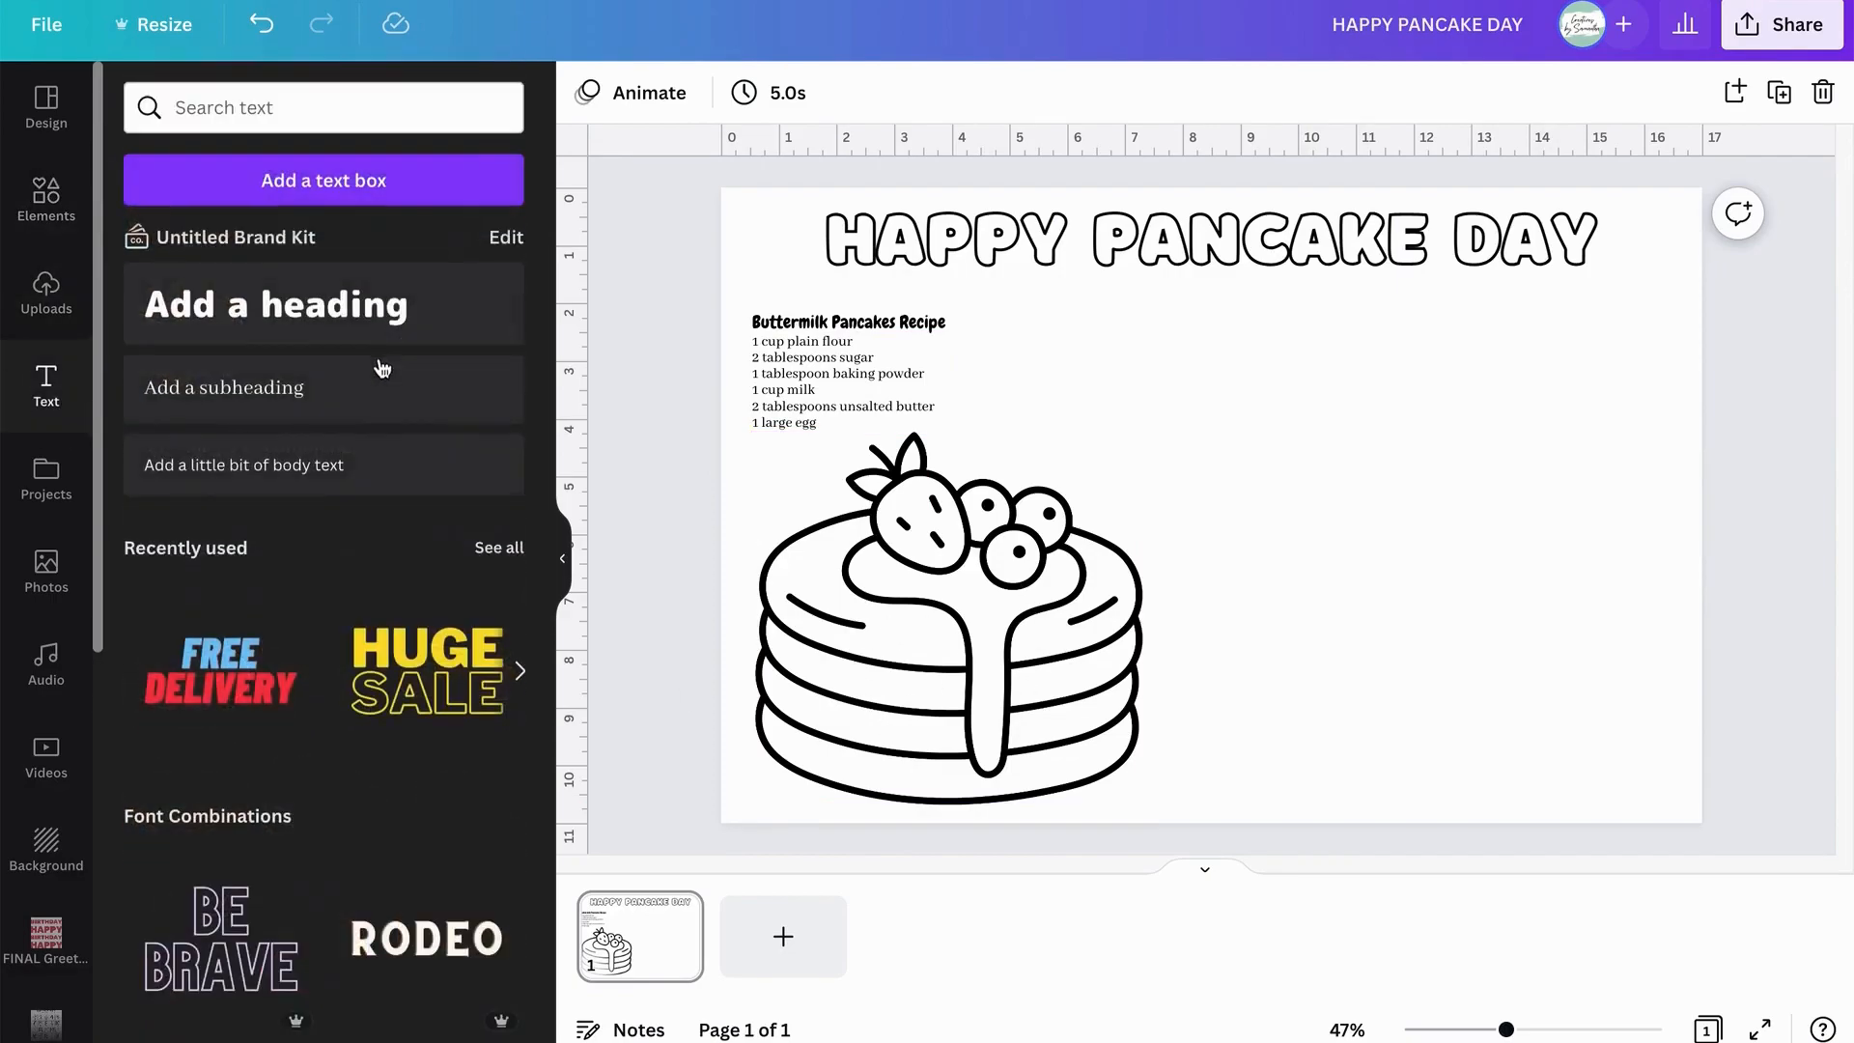
click(331, 394)
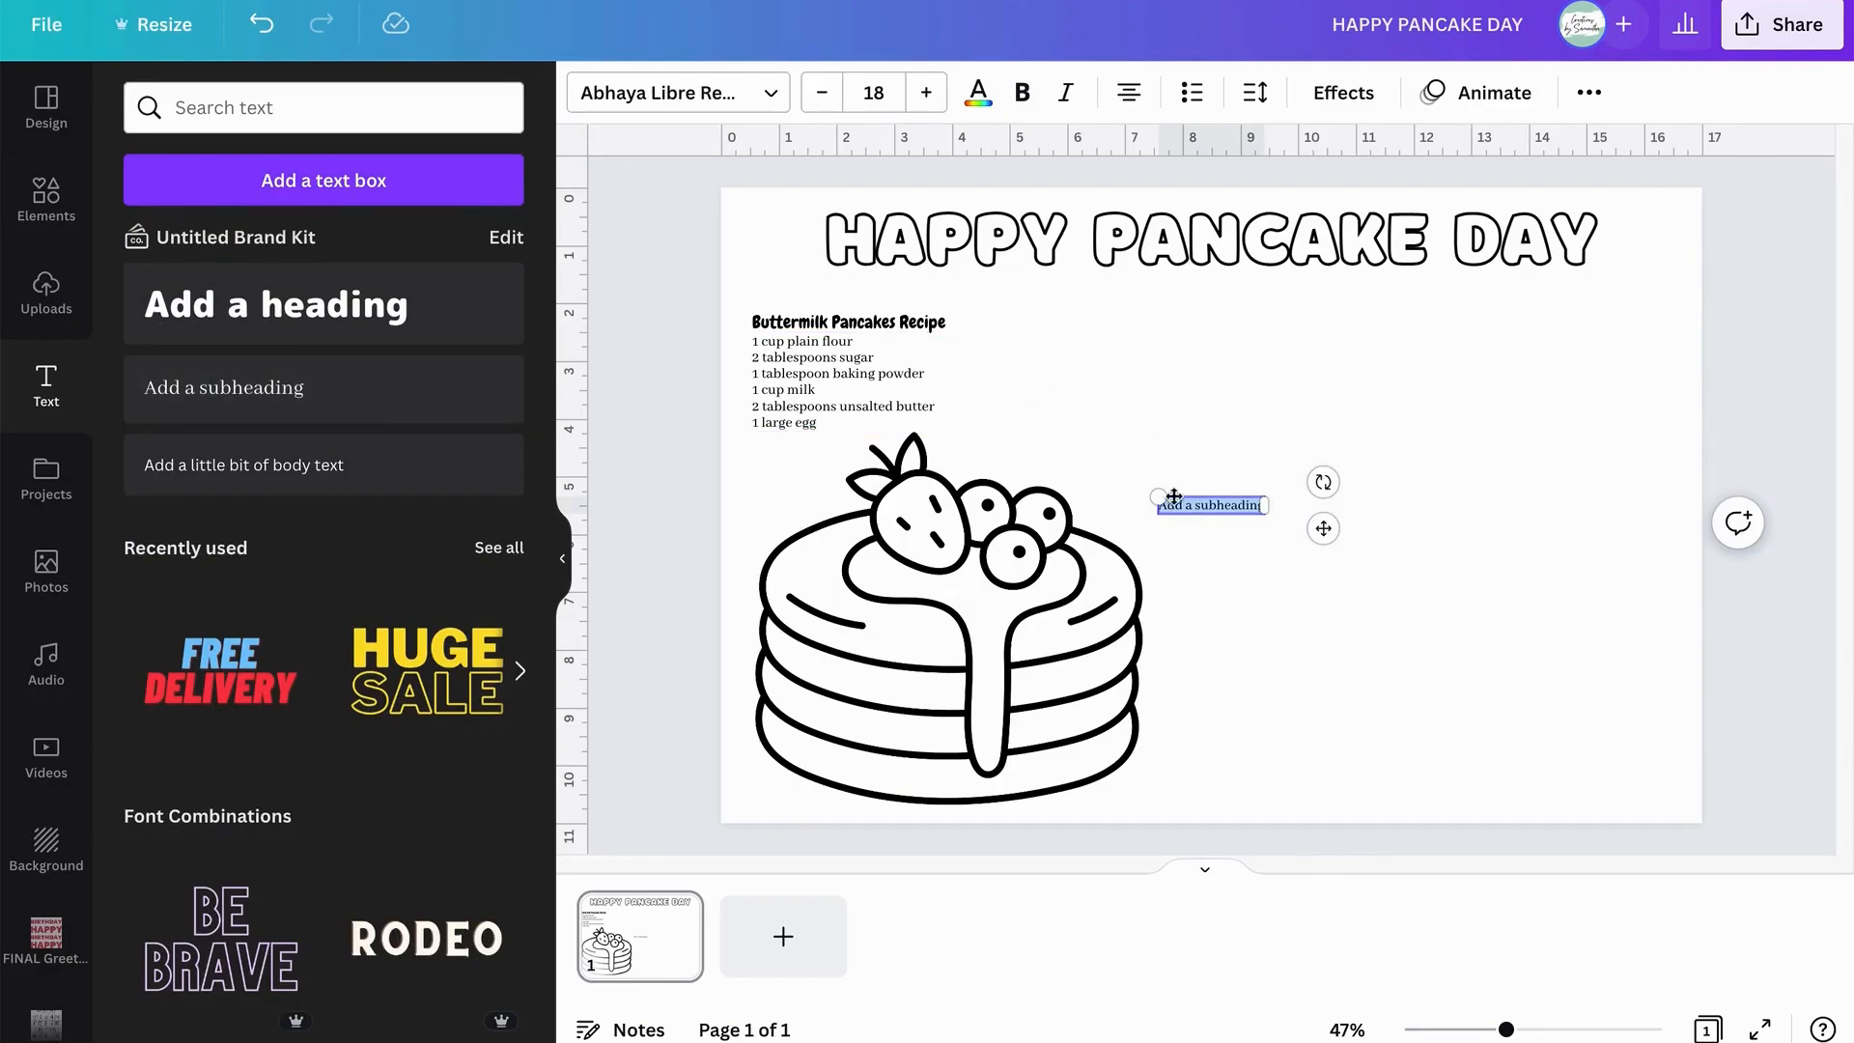
drag(1159, 496, 876, 451)
drag(1323, 505, 1549, 429)
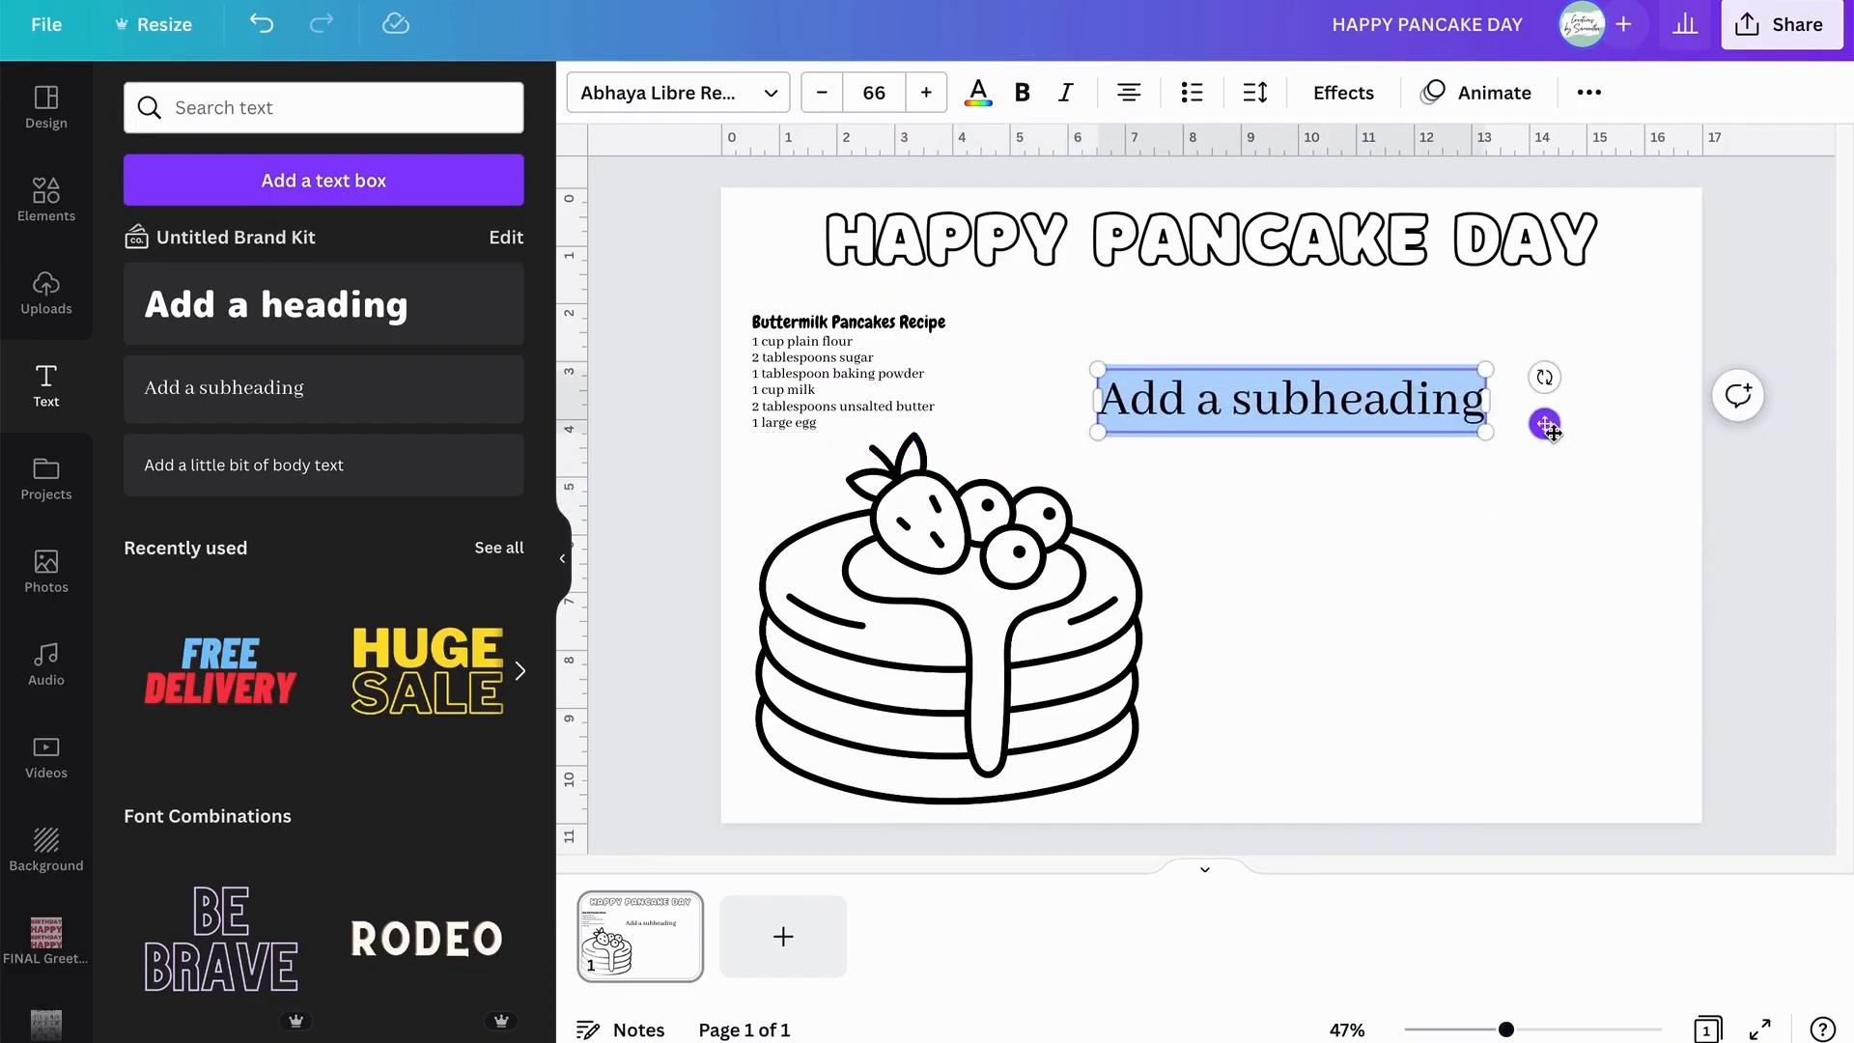
Replace the subheading's placeholder text with "Colour the Yummy Stack of Pancakes".
text(Colour)
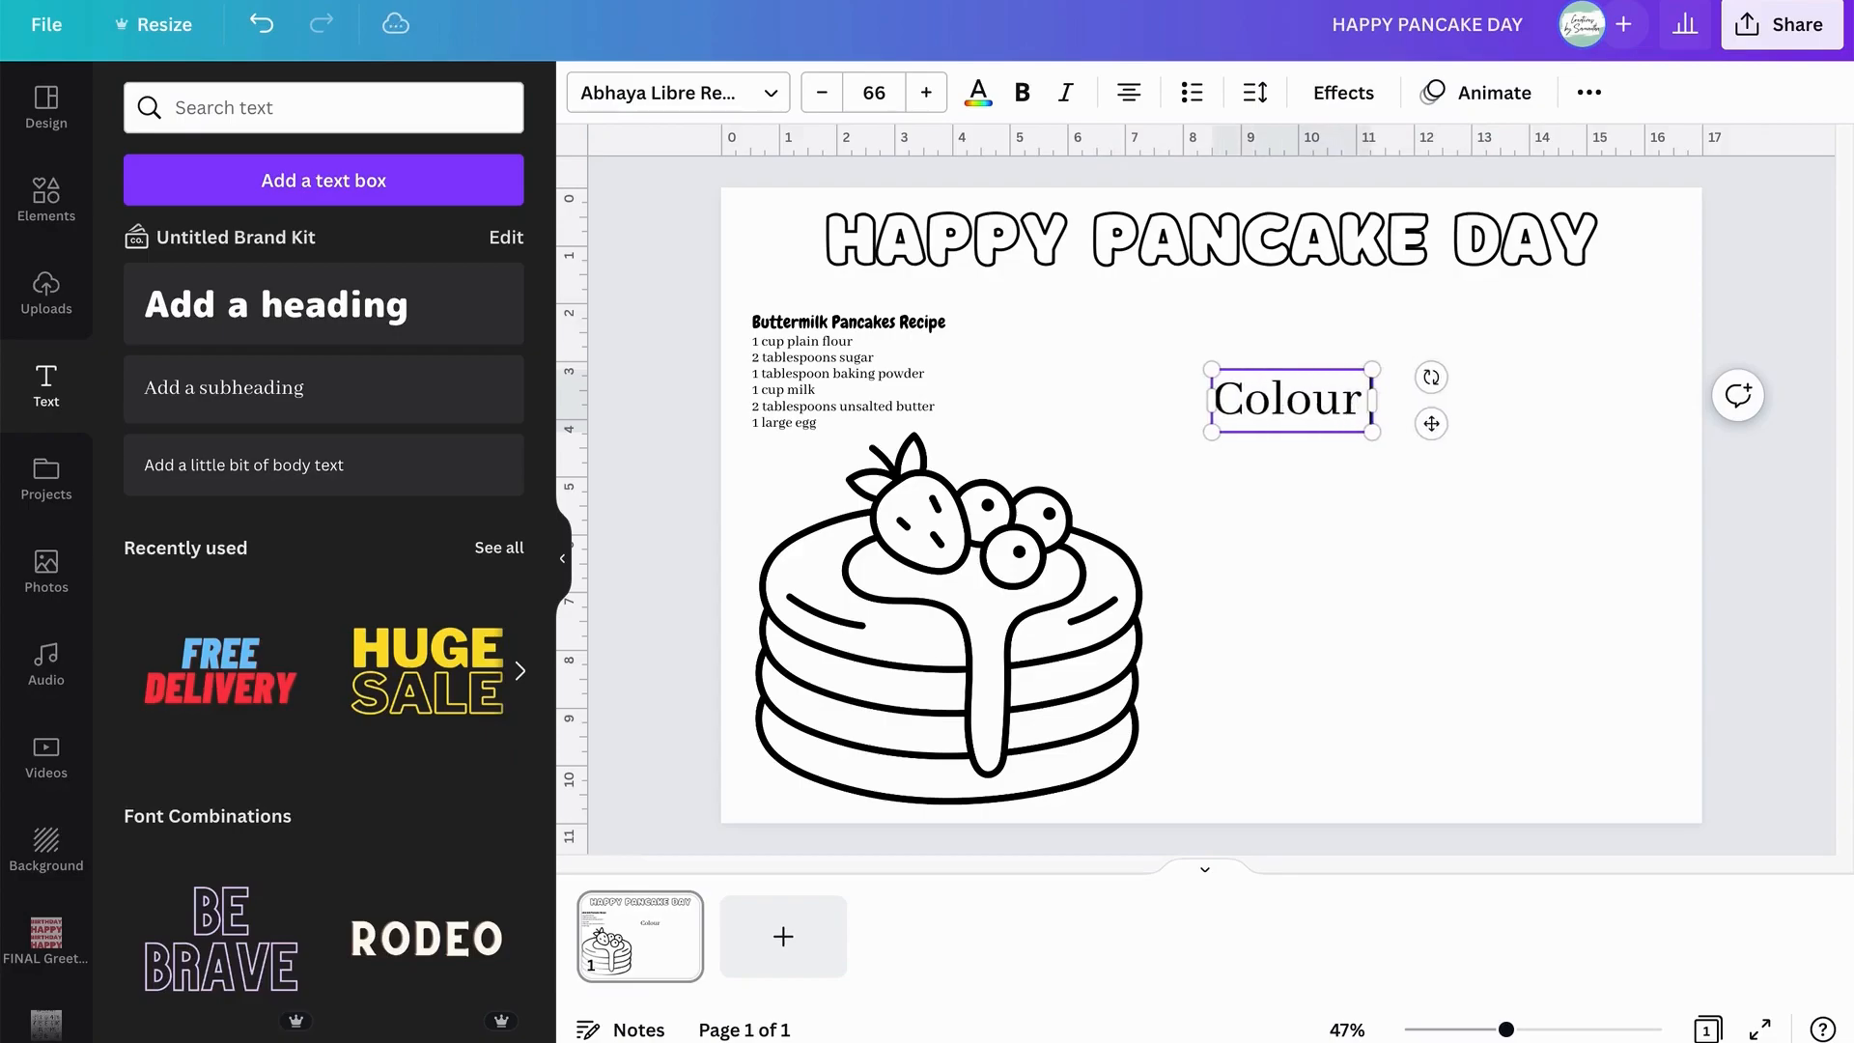
text( the Y)
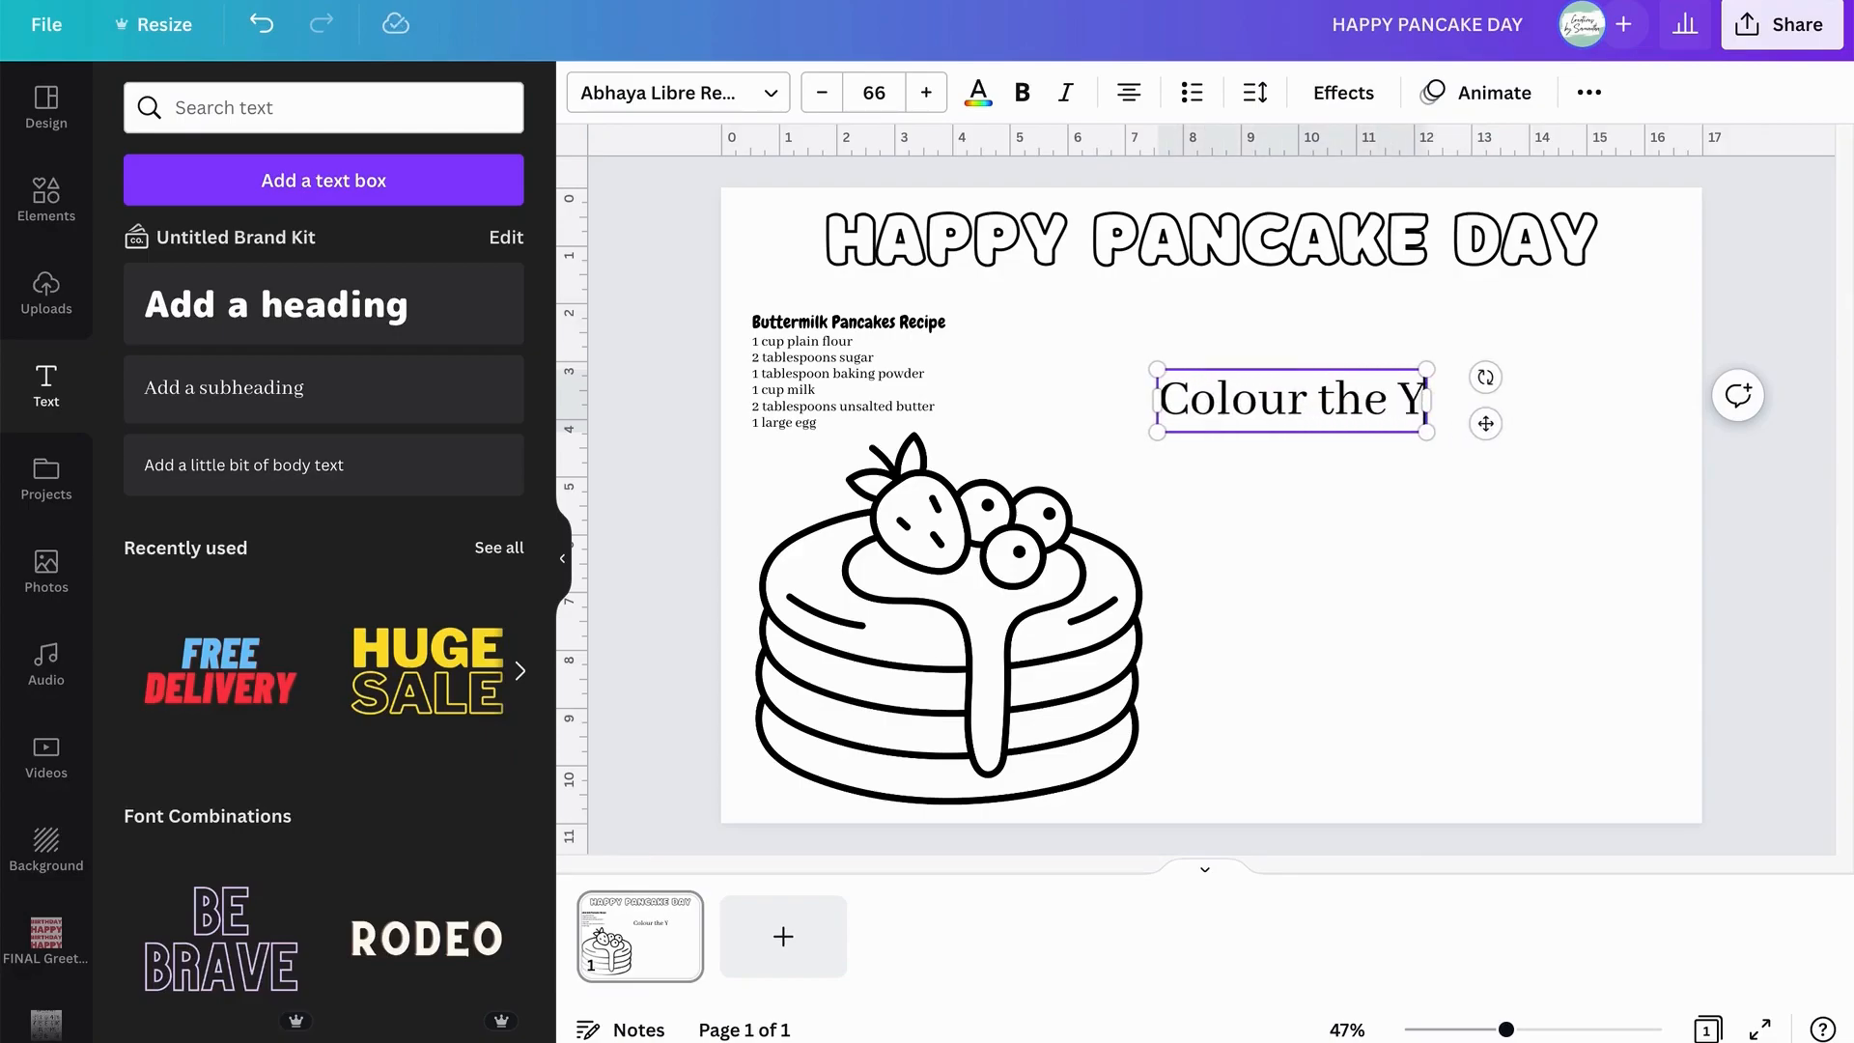
text(ummy Stack)
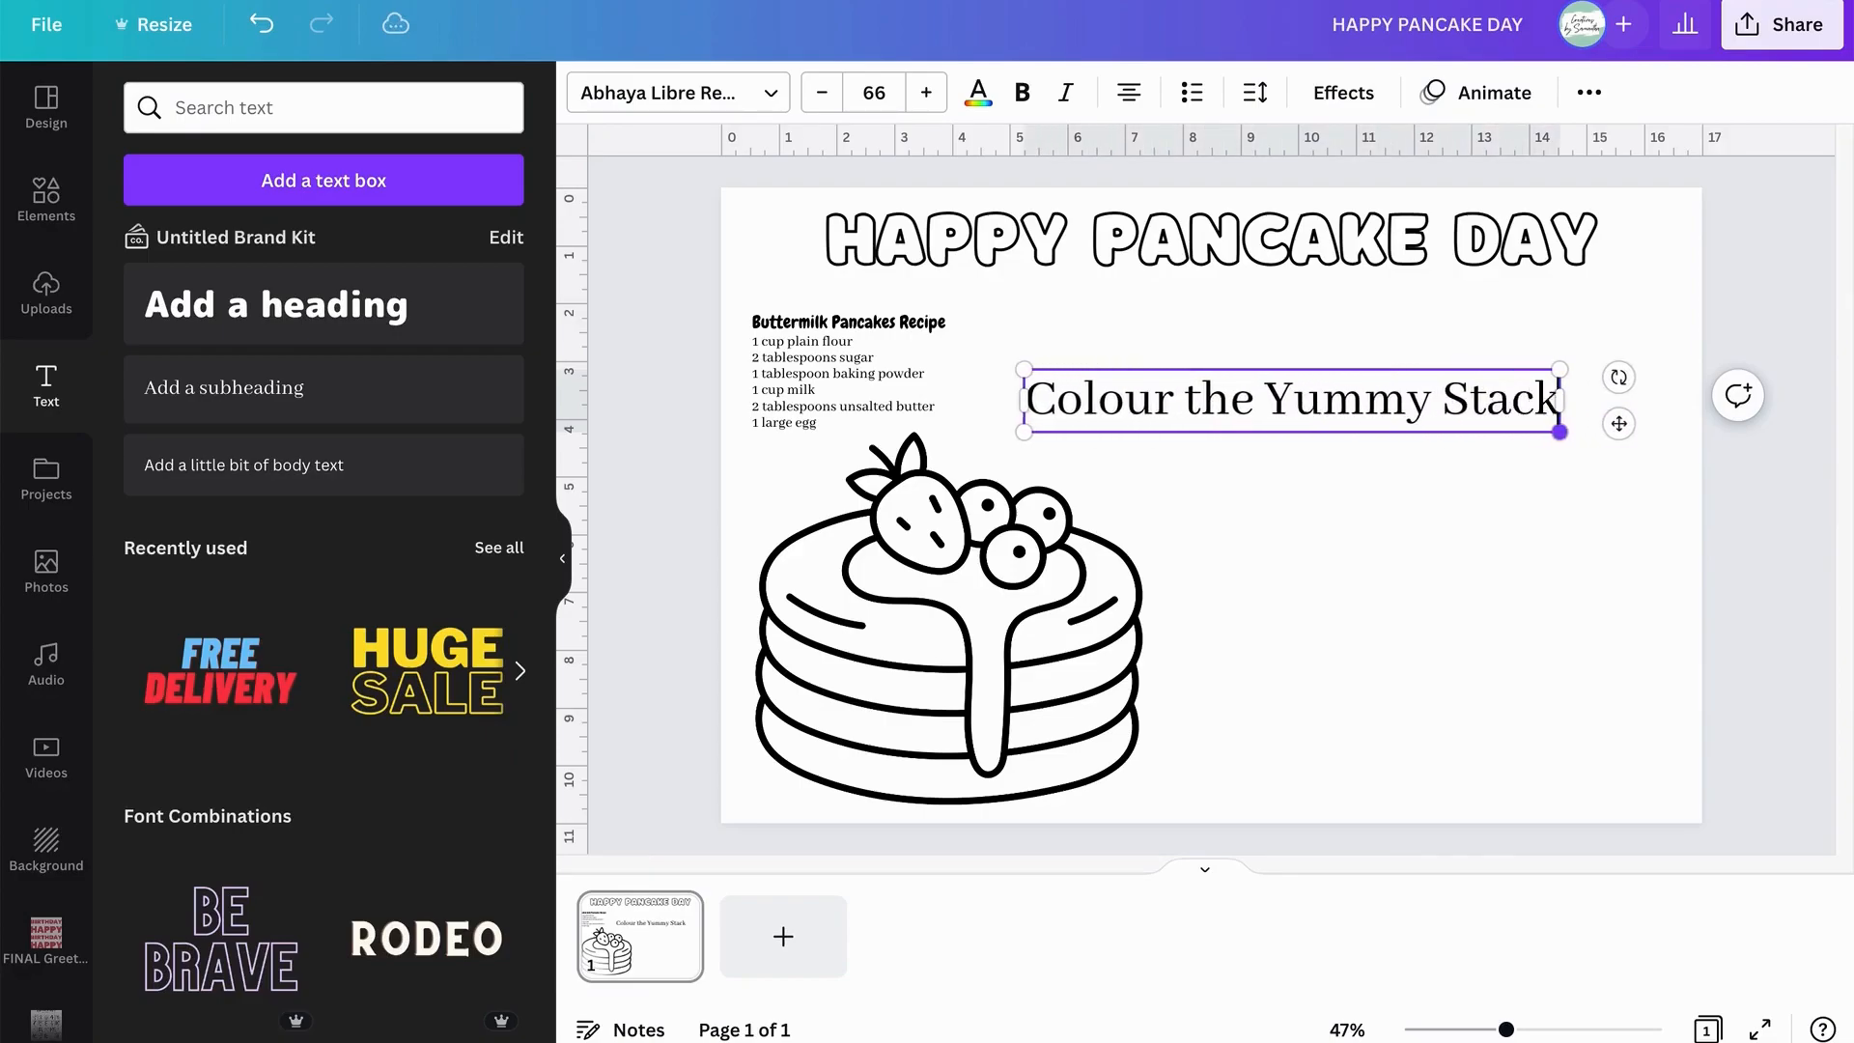
text( of Pancakes)
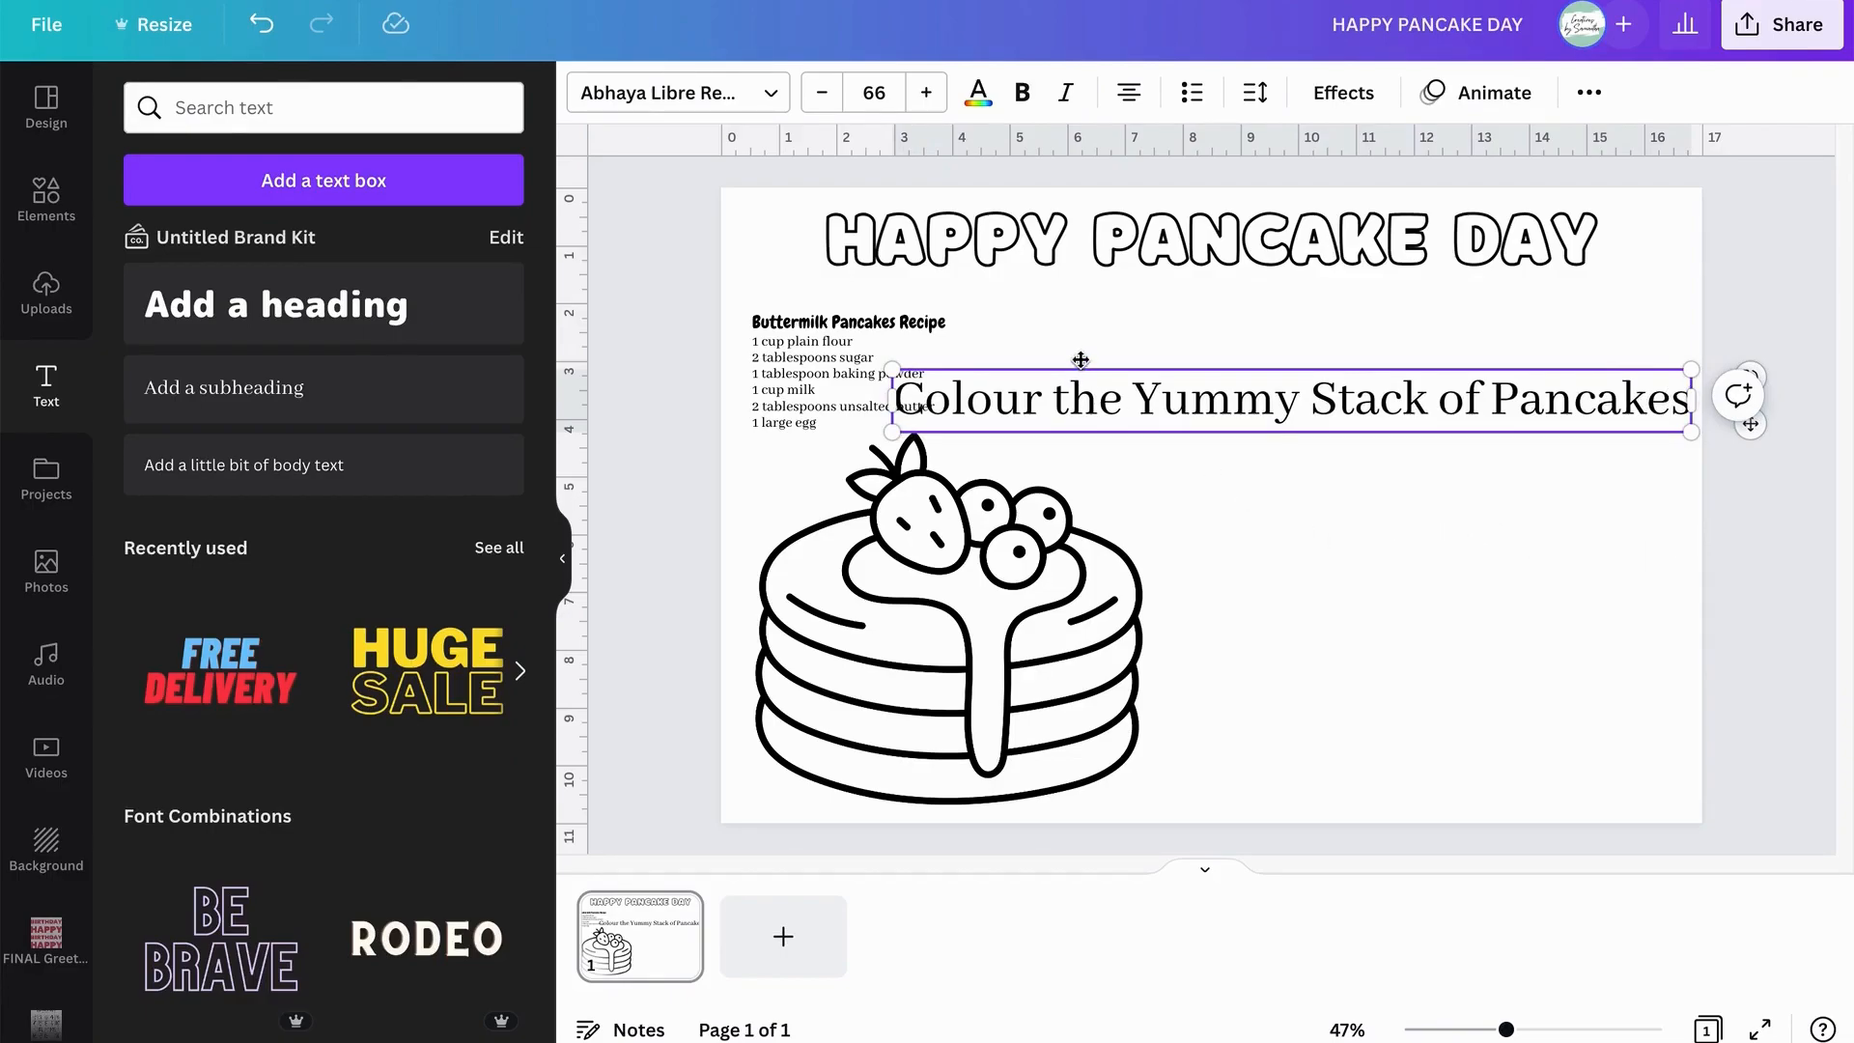
Change the "Colour the Yummy Stack of Pancakes" text to the Chewy font and apply the Hollow effect.
click(682, 101)
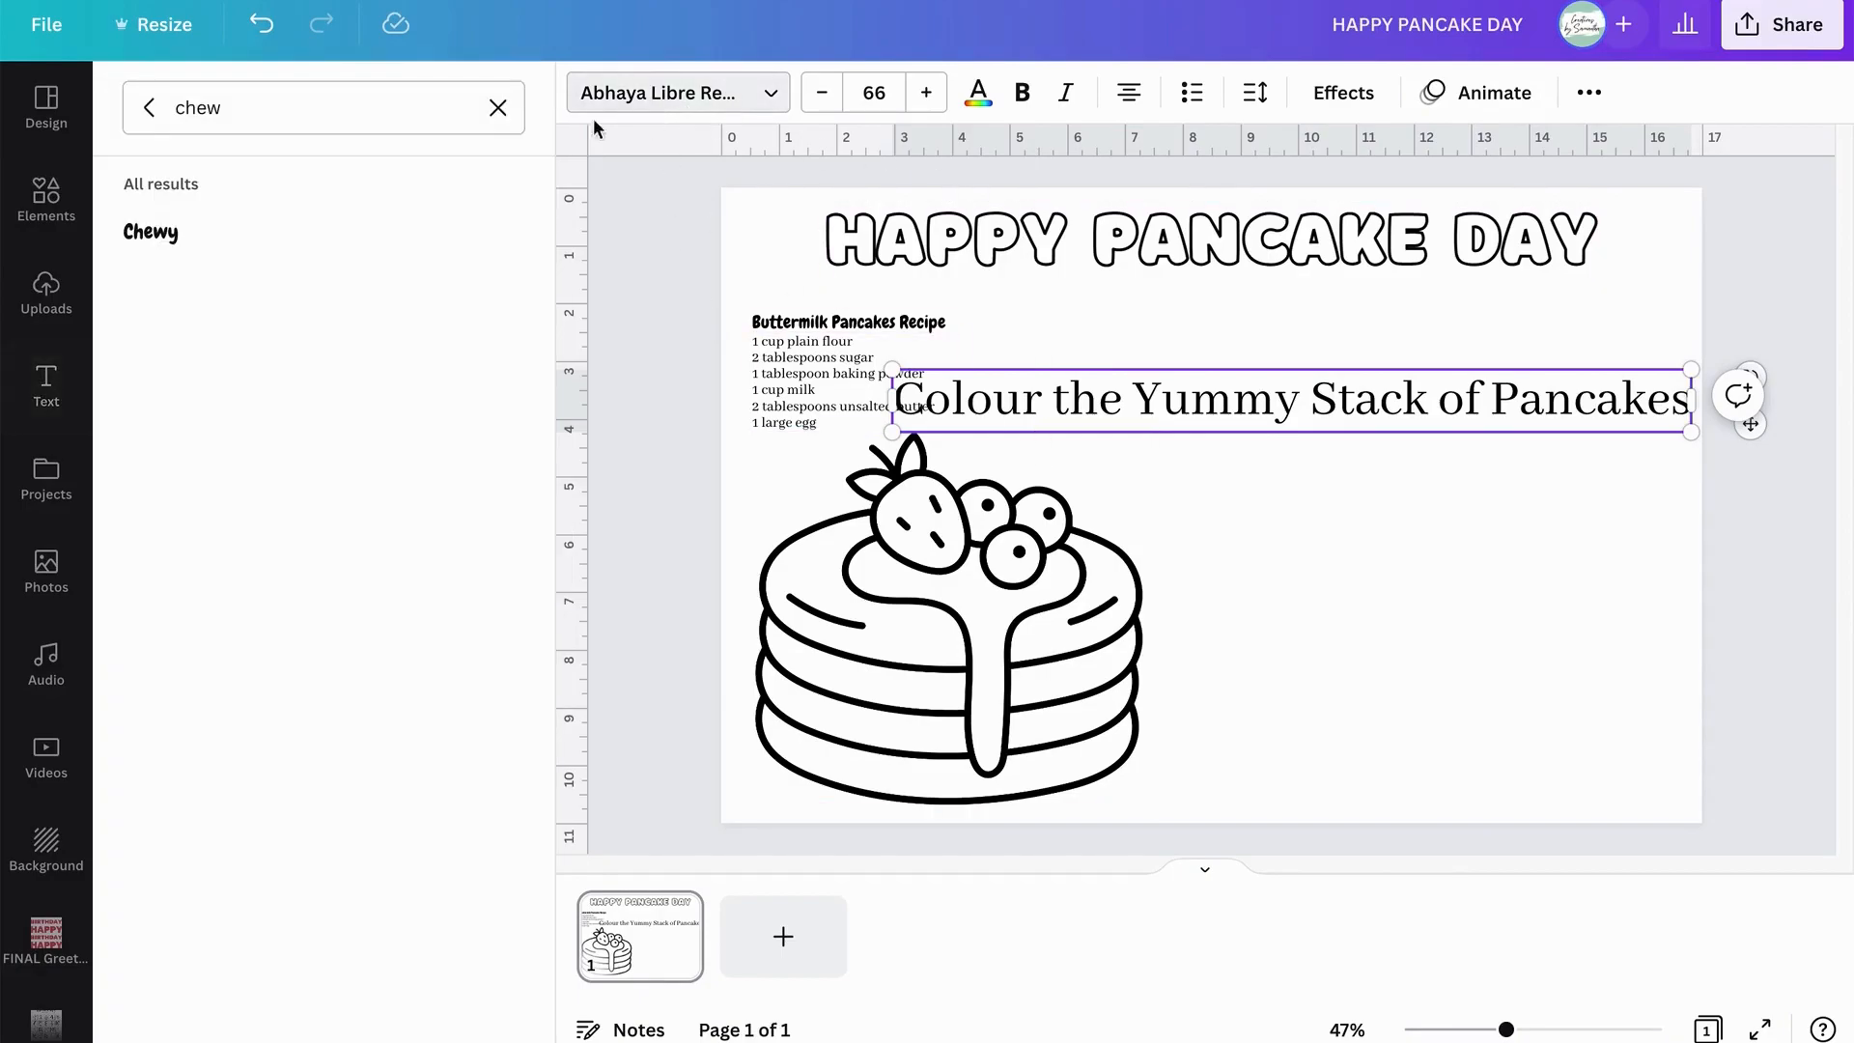
click(302, 230)
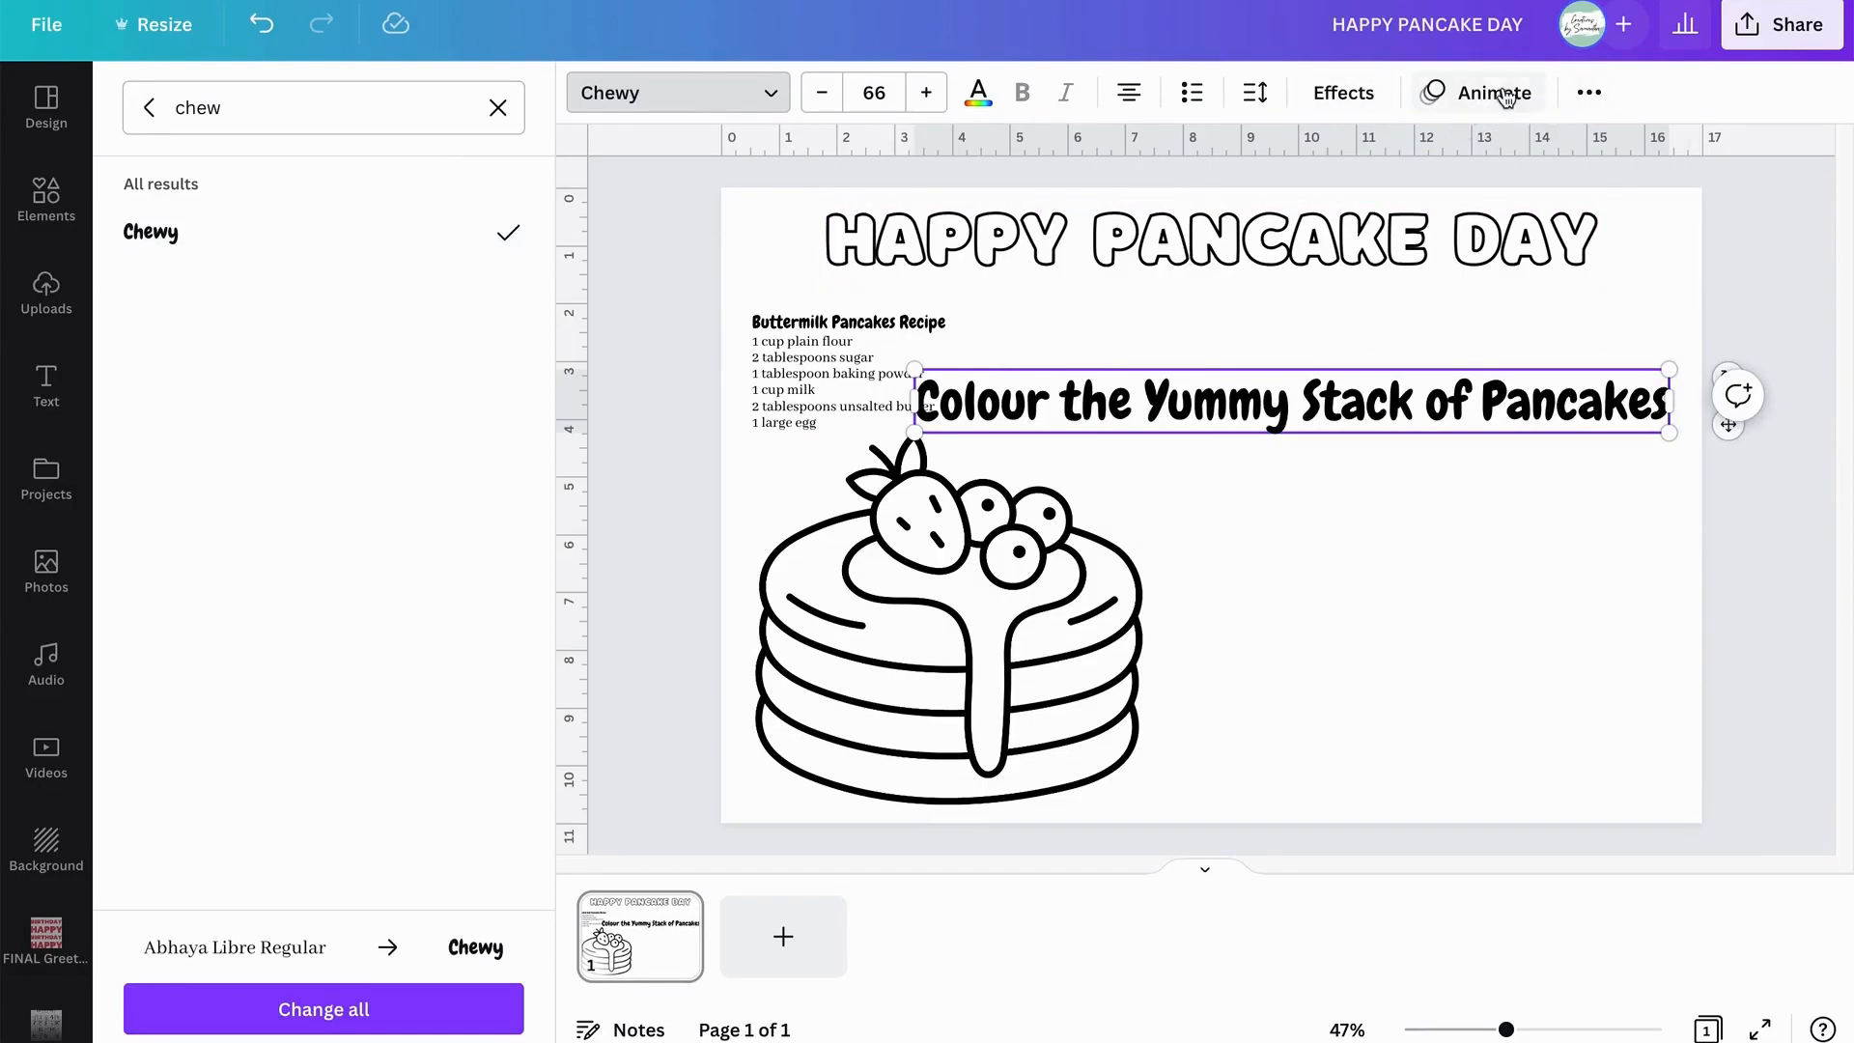
click(1347, 95)
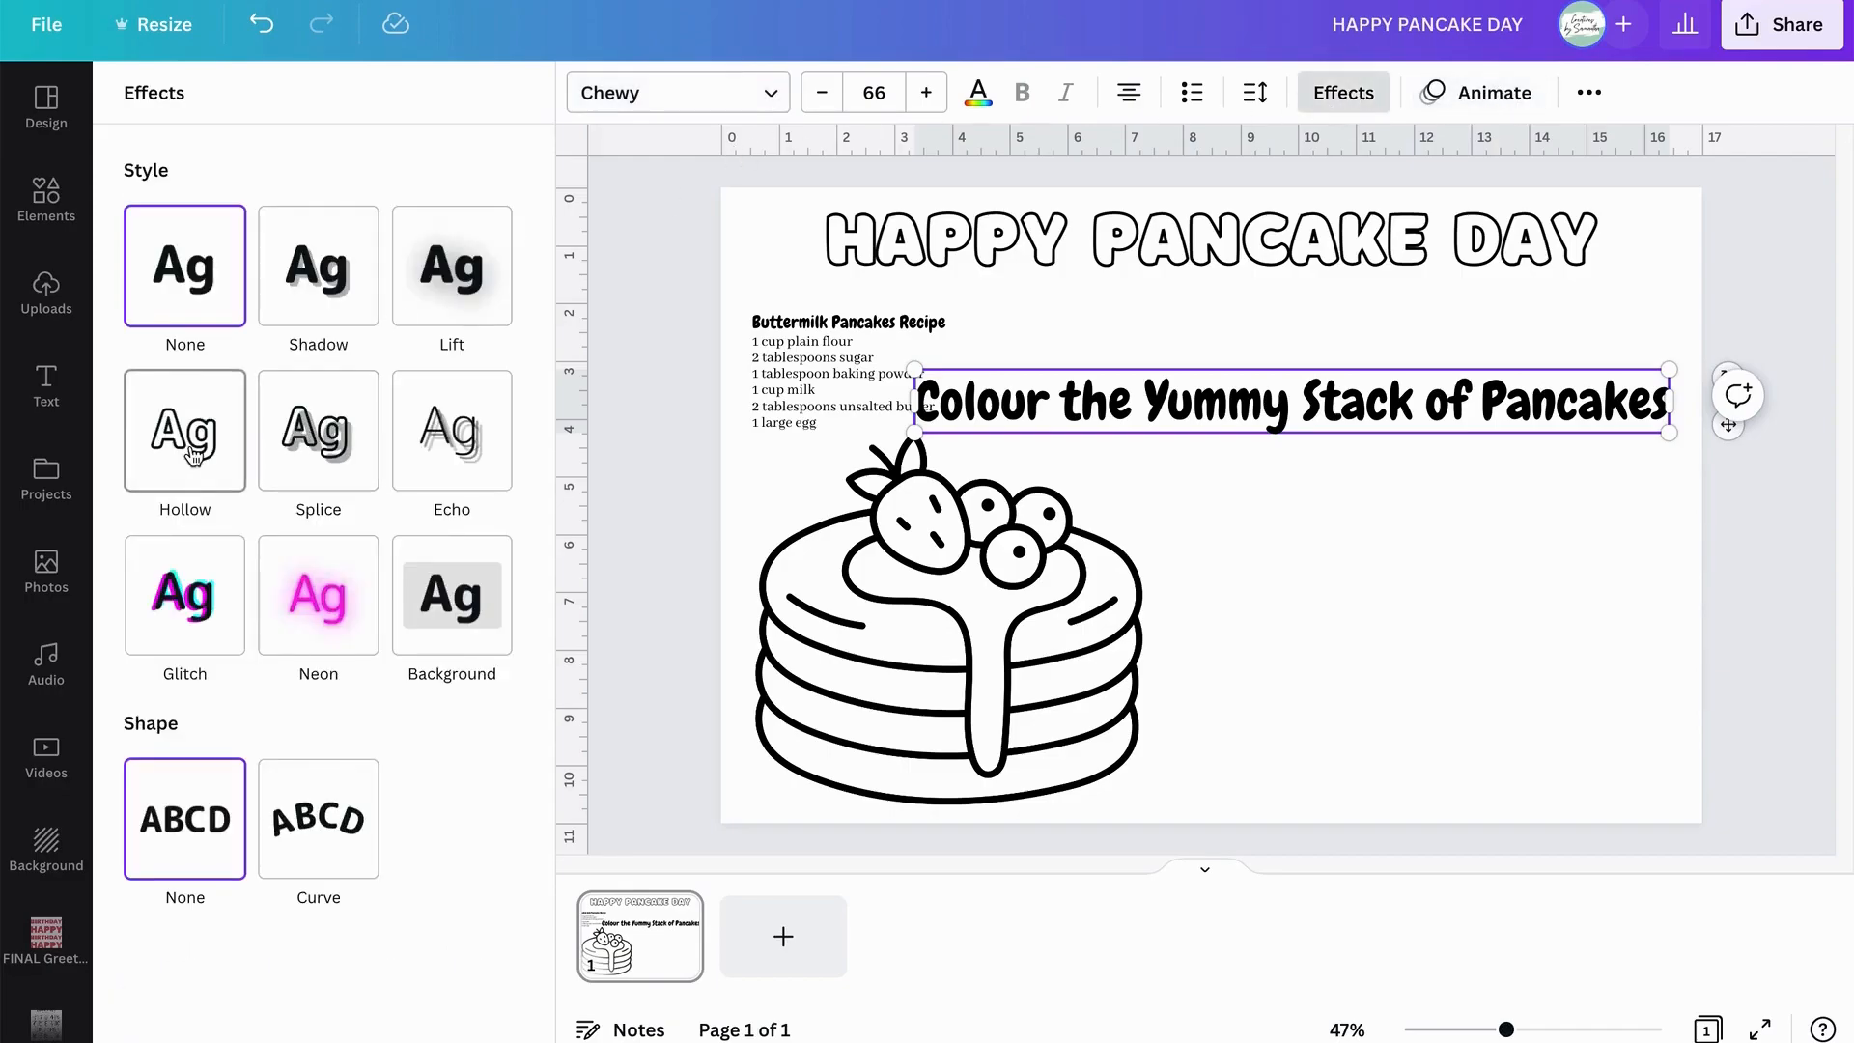
click(193, 453)
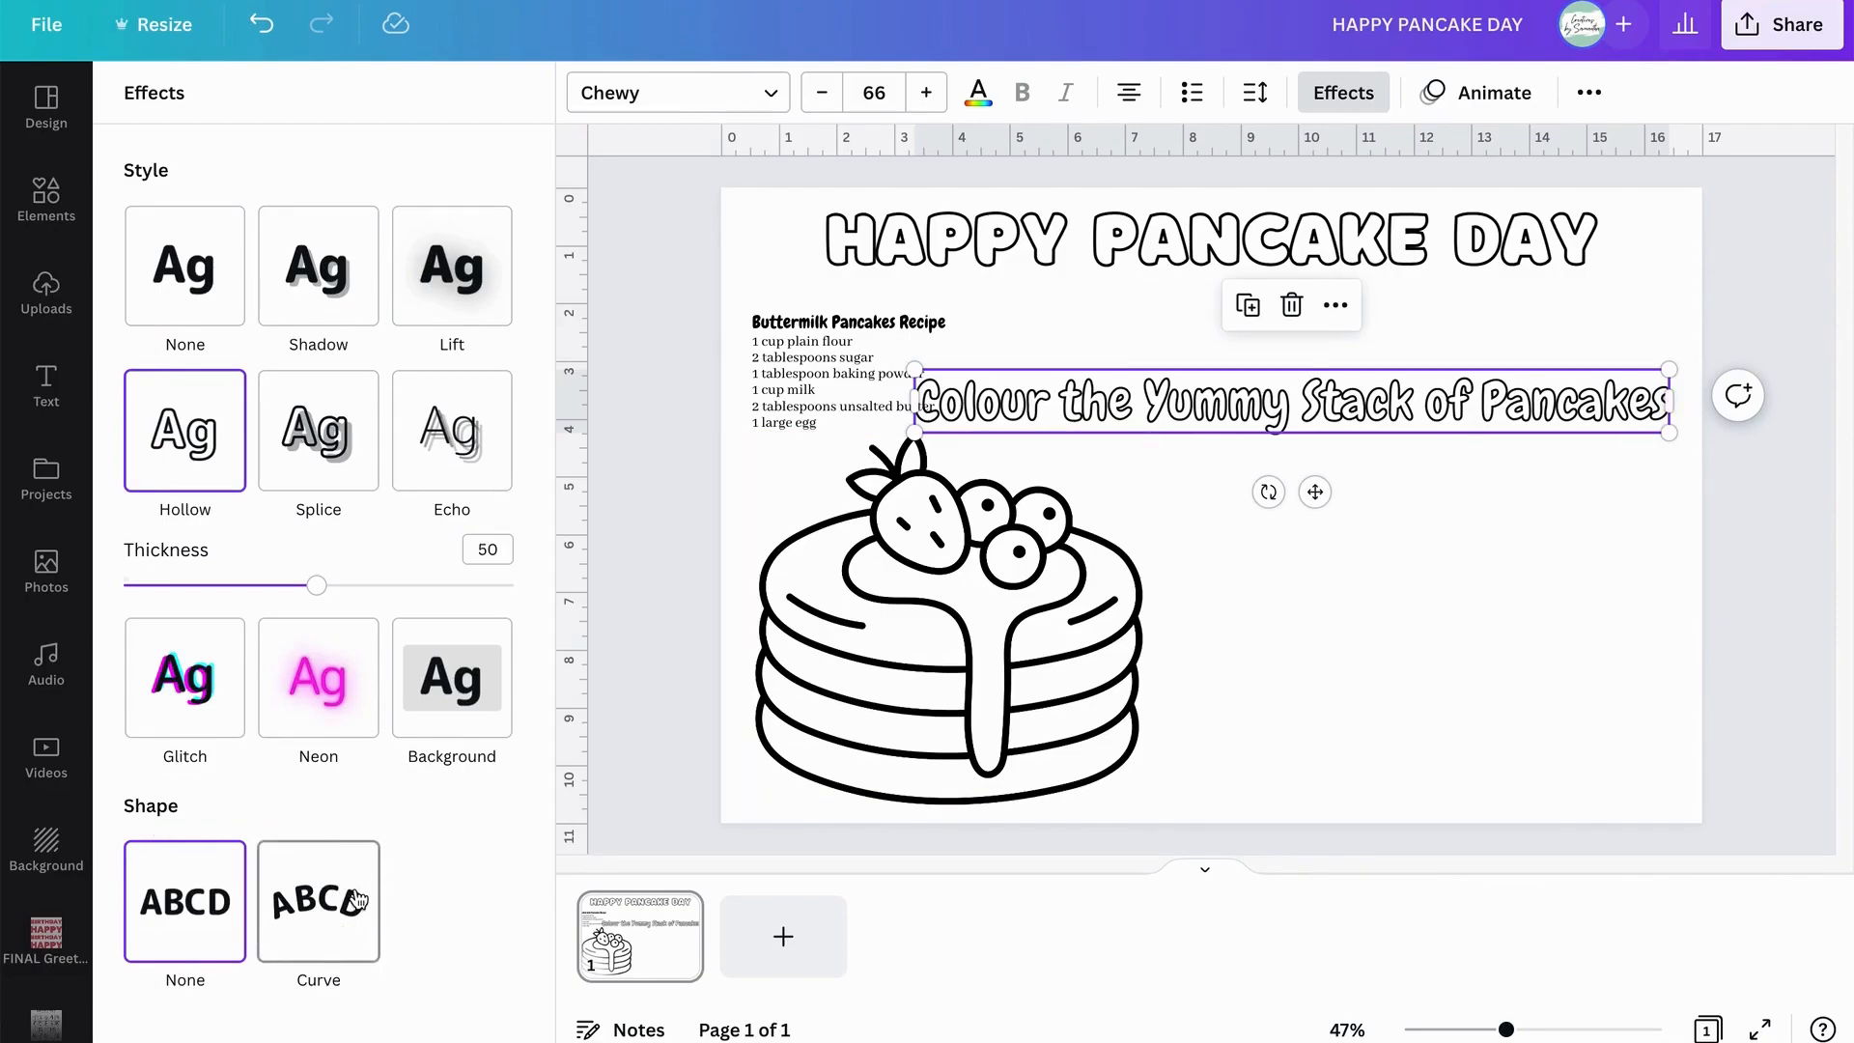
Curve the hollow text, rotate it clockwise and move it so it arcs around the right side of the pancake graphic.
click(356, 901)
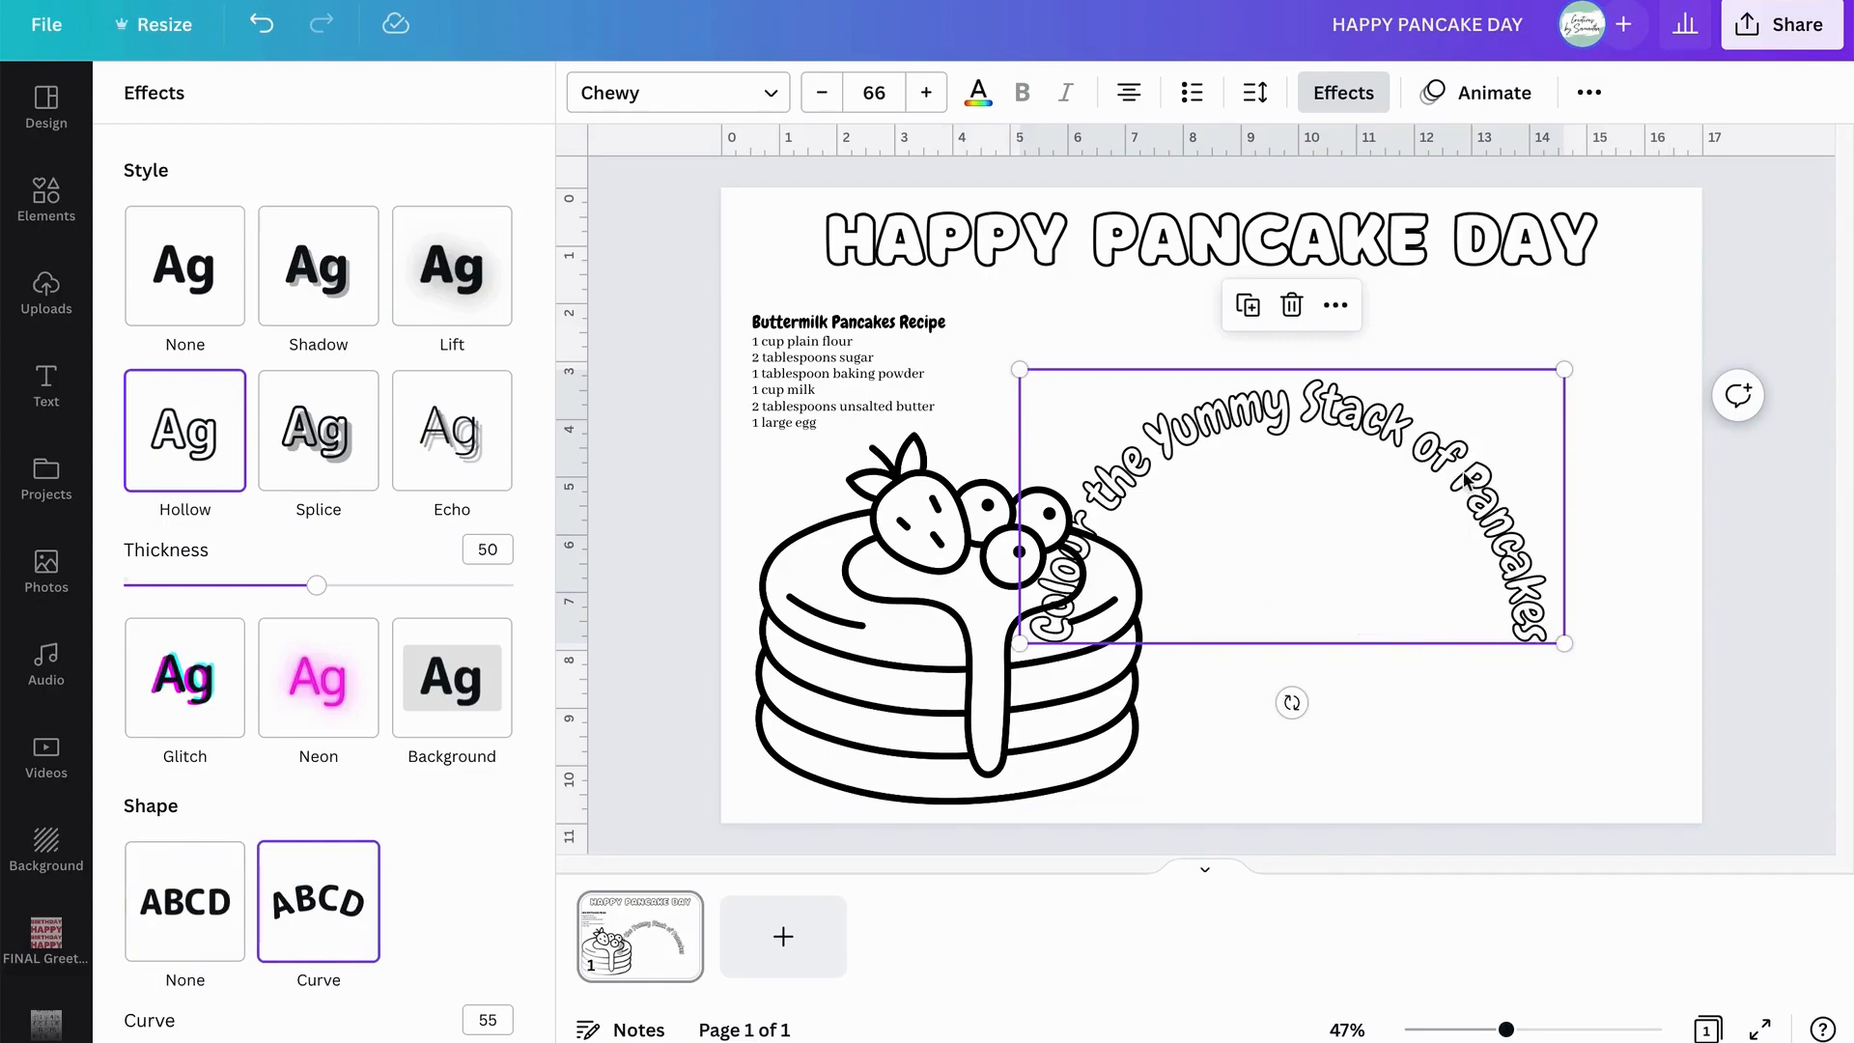
drag(1294, 699, 1030, 636)
drag(1348, 479, 1192, 526)
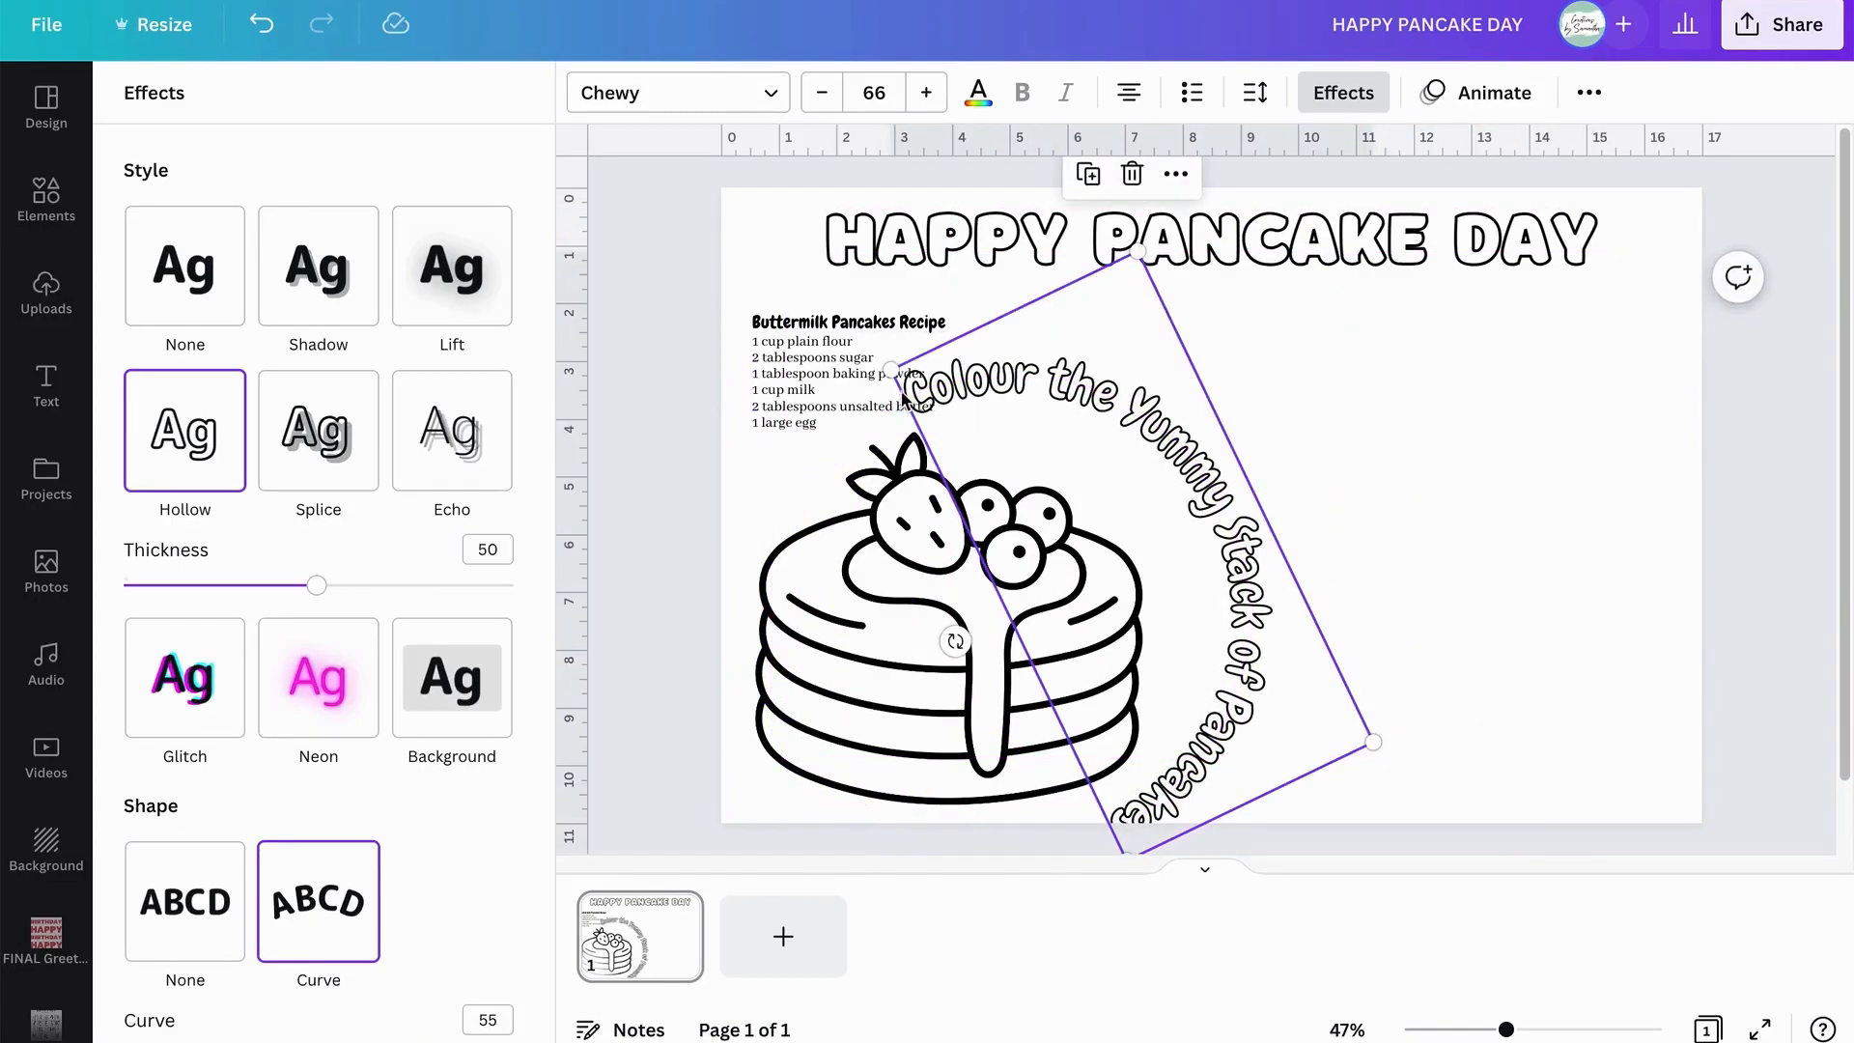
Scale the curved text down to font size 46.5 beside the pancake stack and set its curve to 36.
drag(1137, 253, 1079, 431)
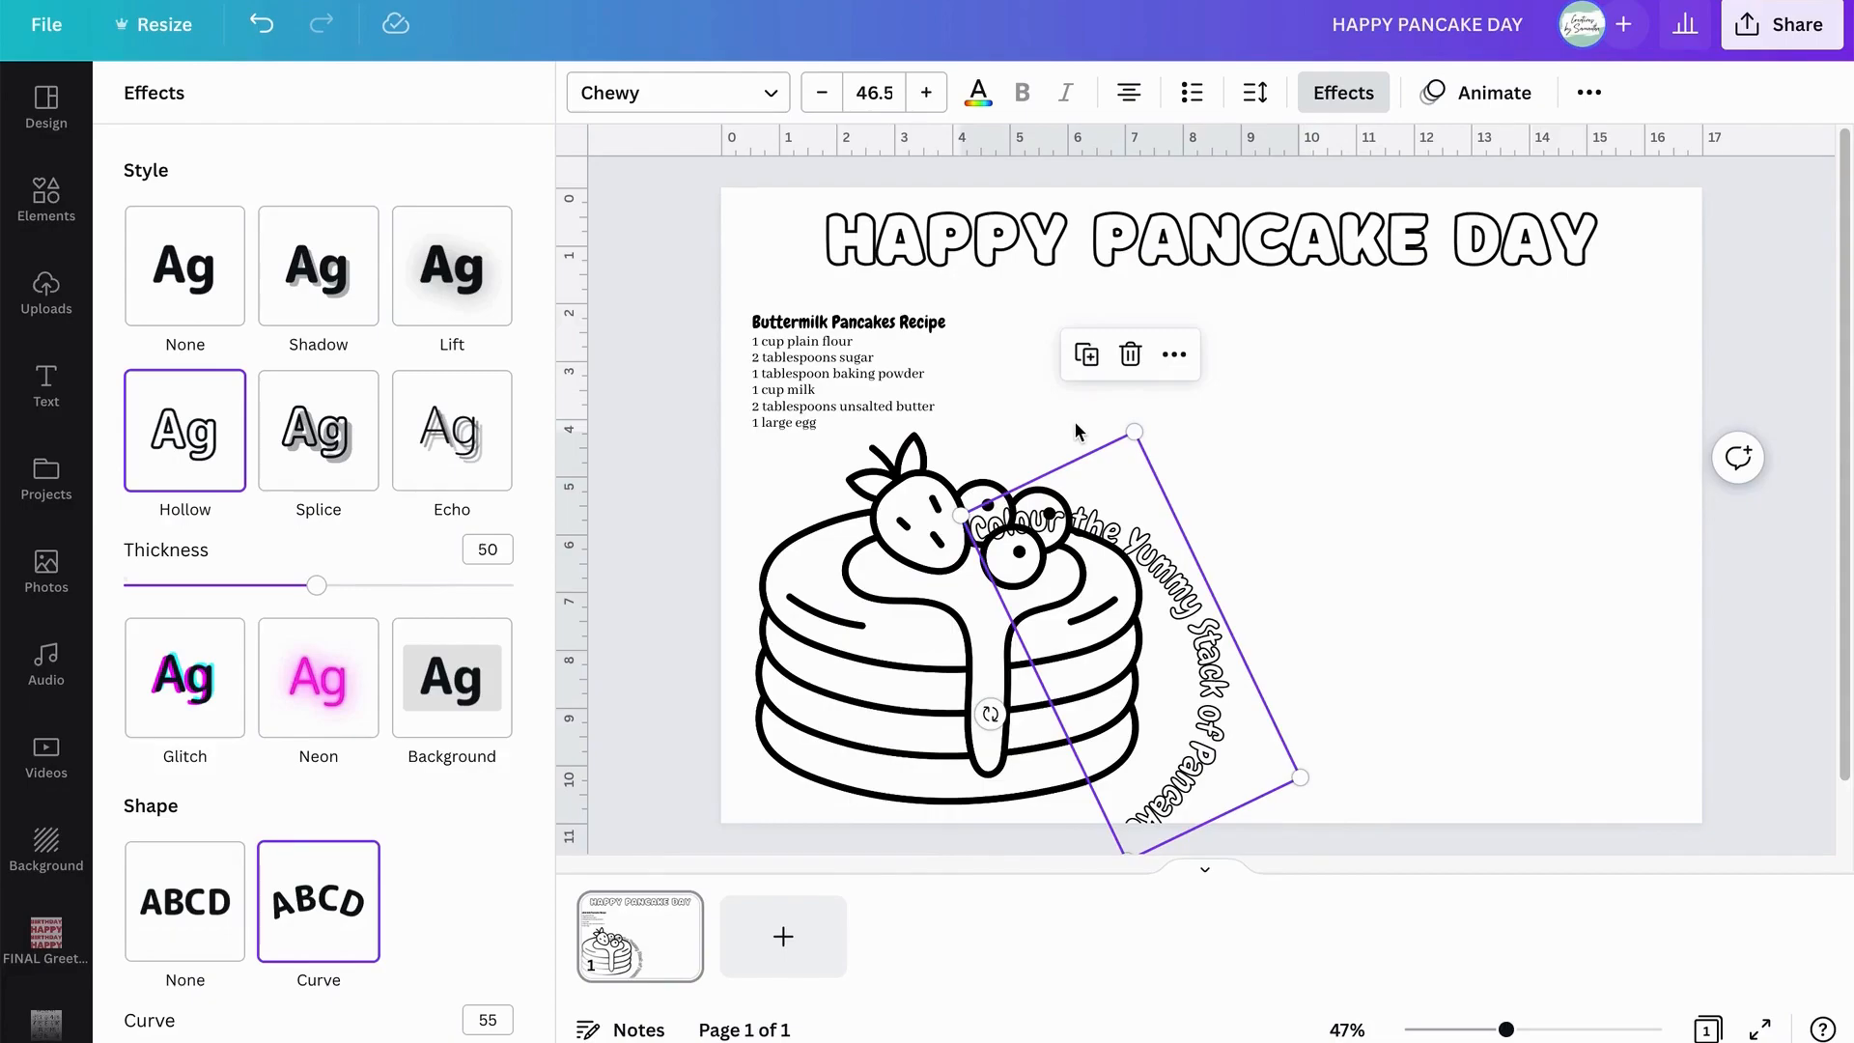
drag(1204, 652, 1197, 575)
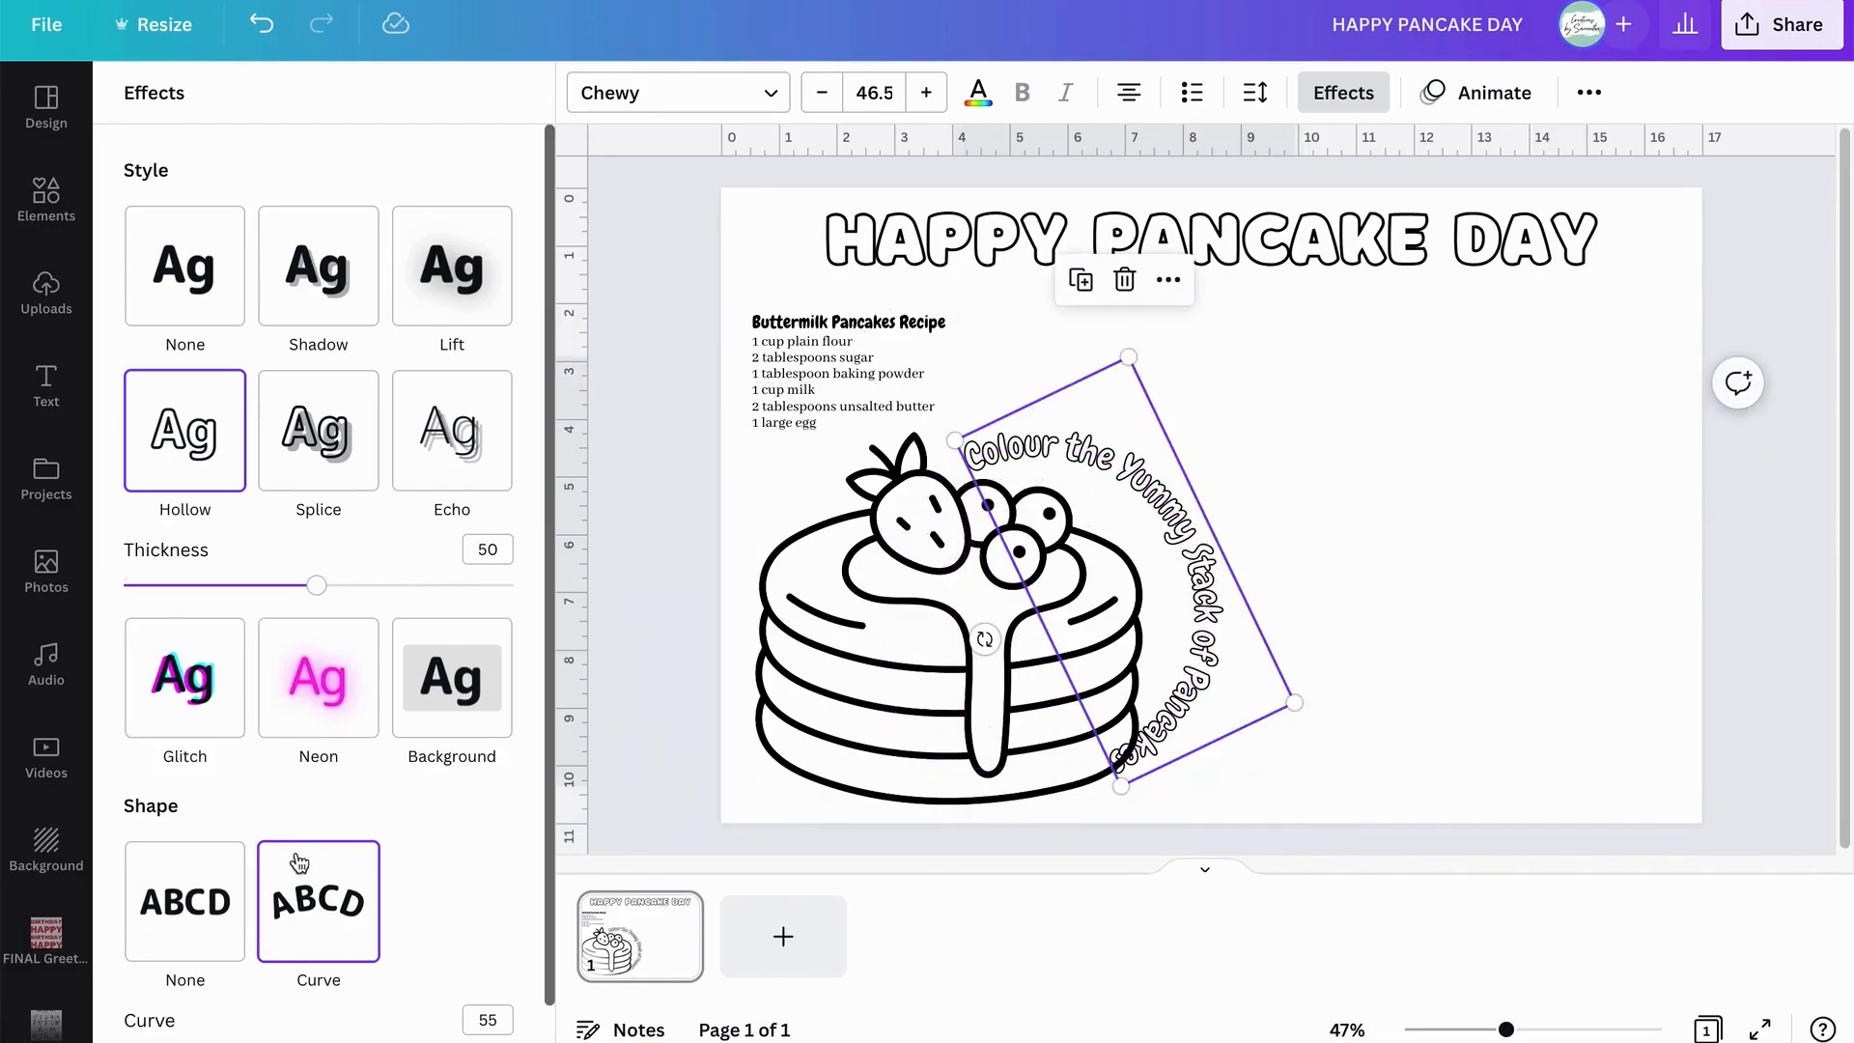
scroll(241, 1000, down, 1)
drag(427, 1002, 388, 1004)
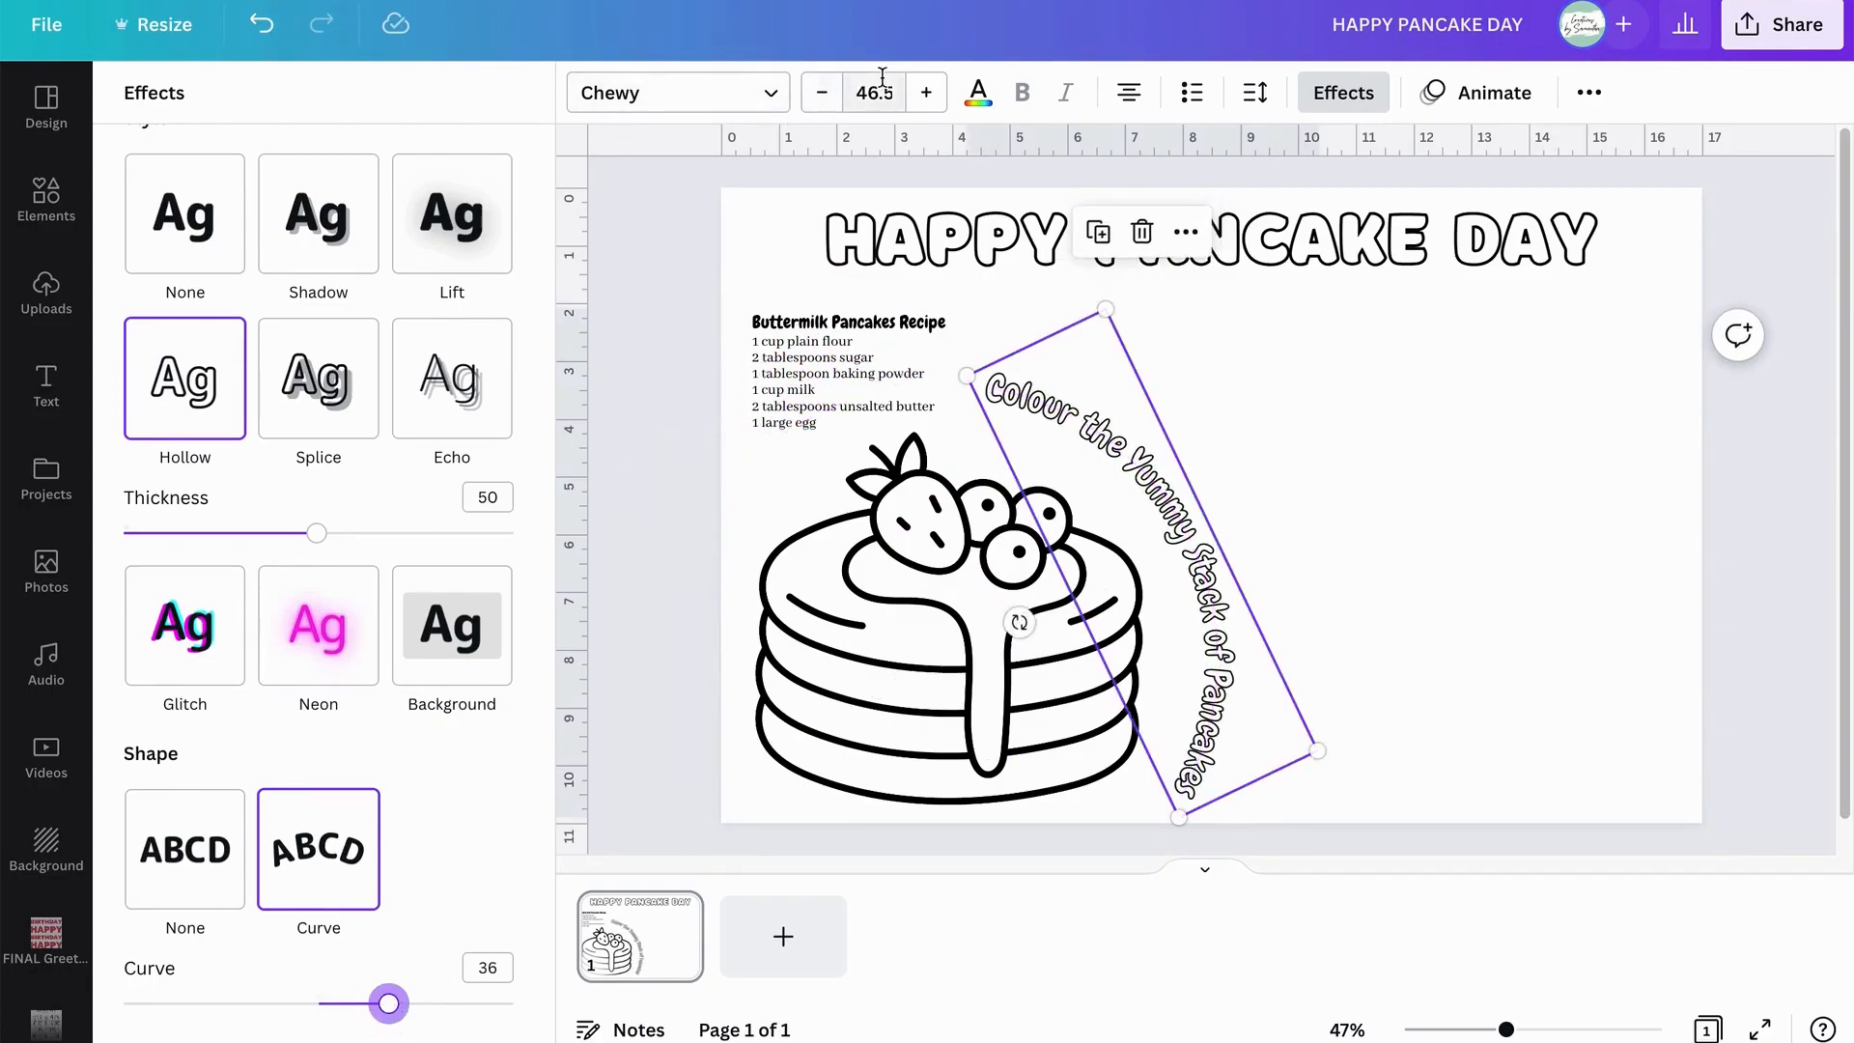
Set the curved text's font size to 20.
click(884, 79)
text(20)
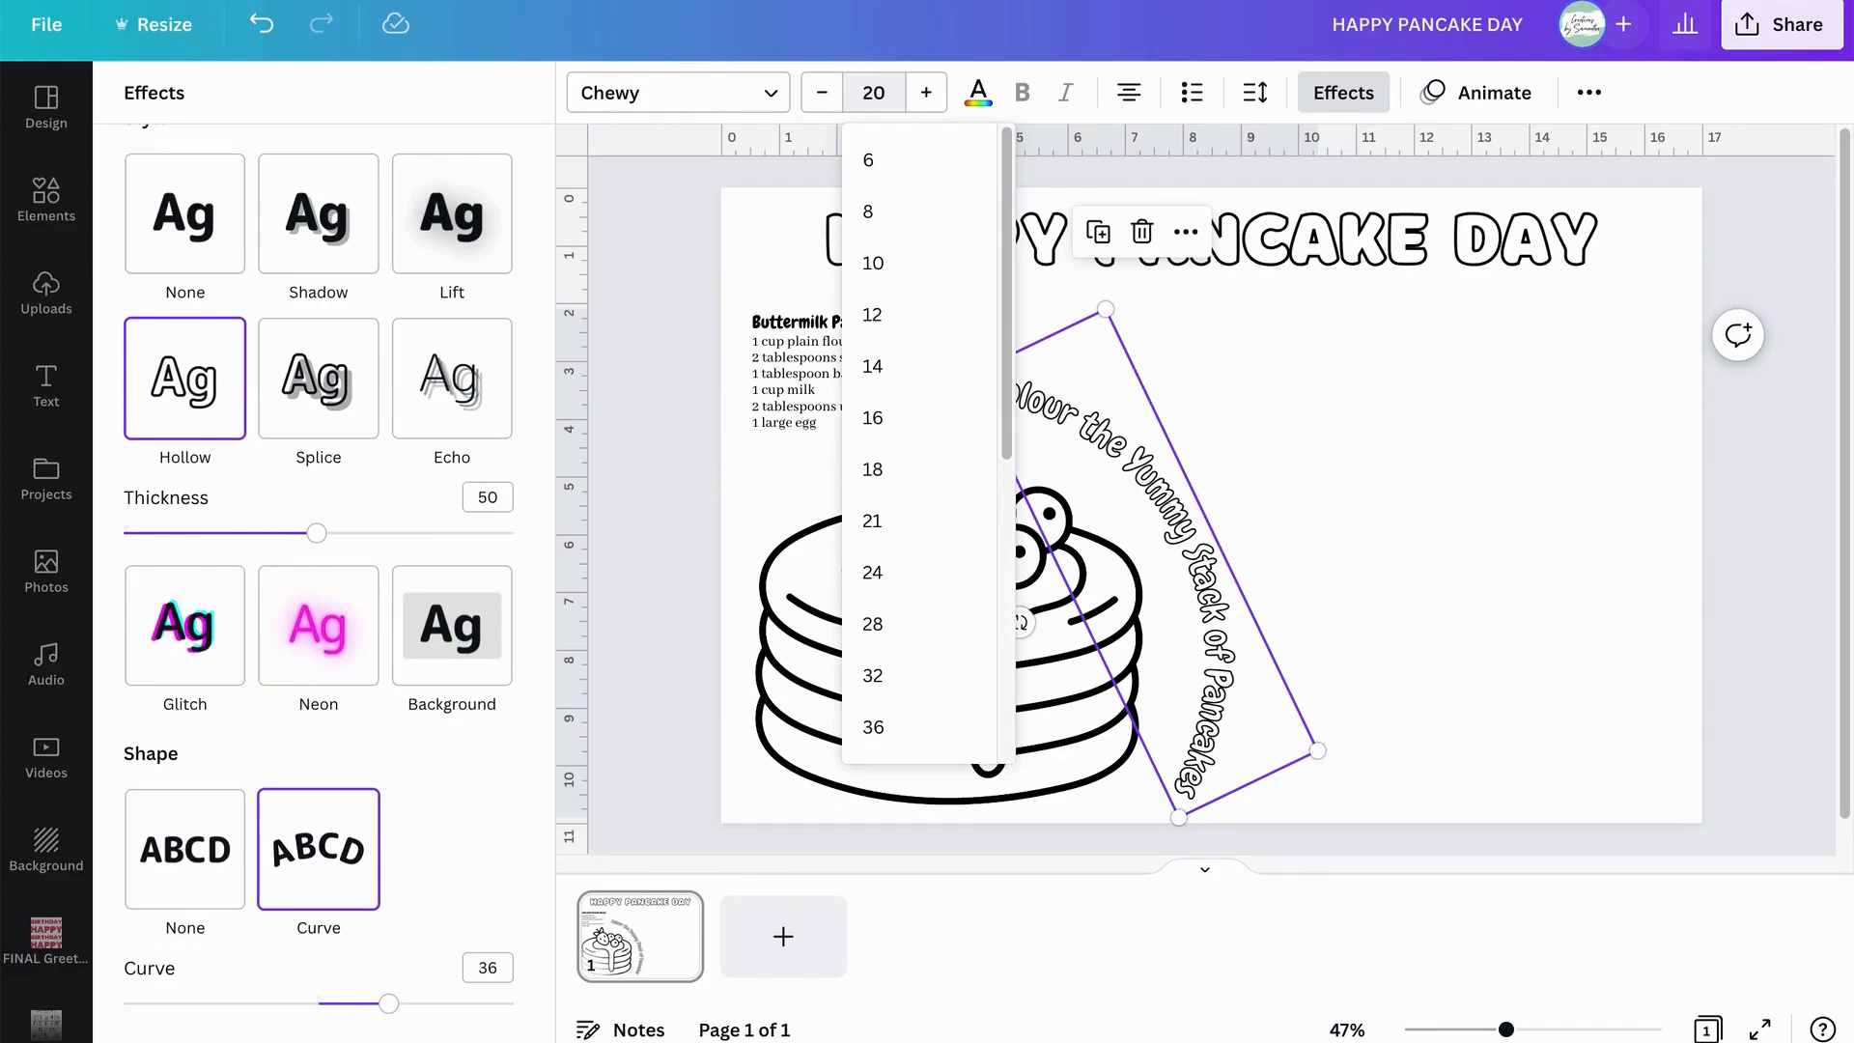
key(Return)
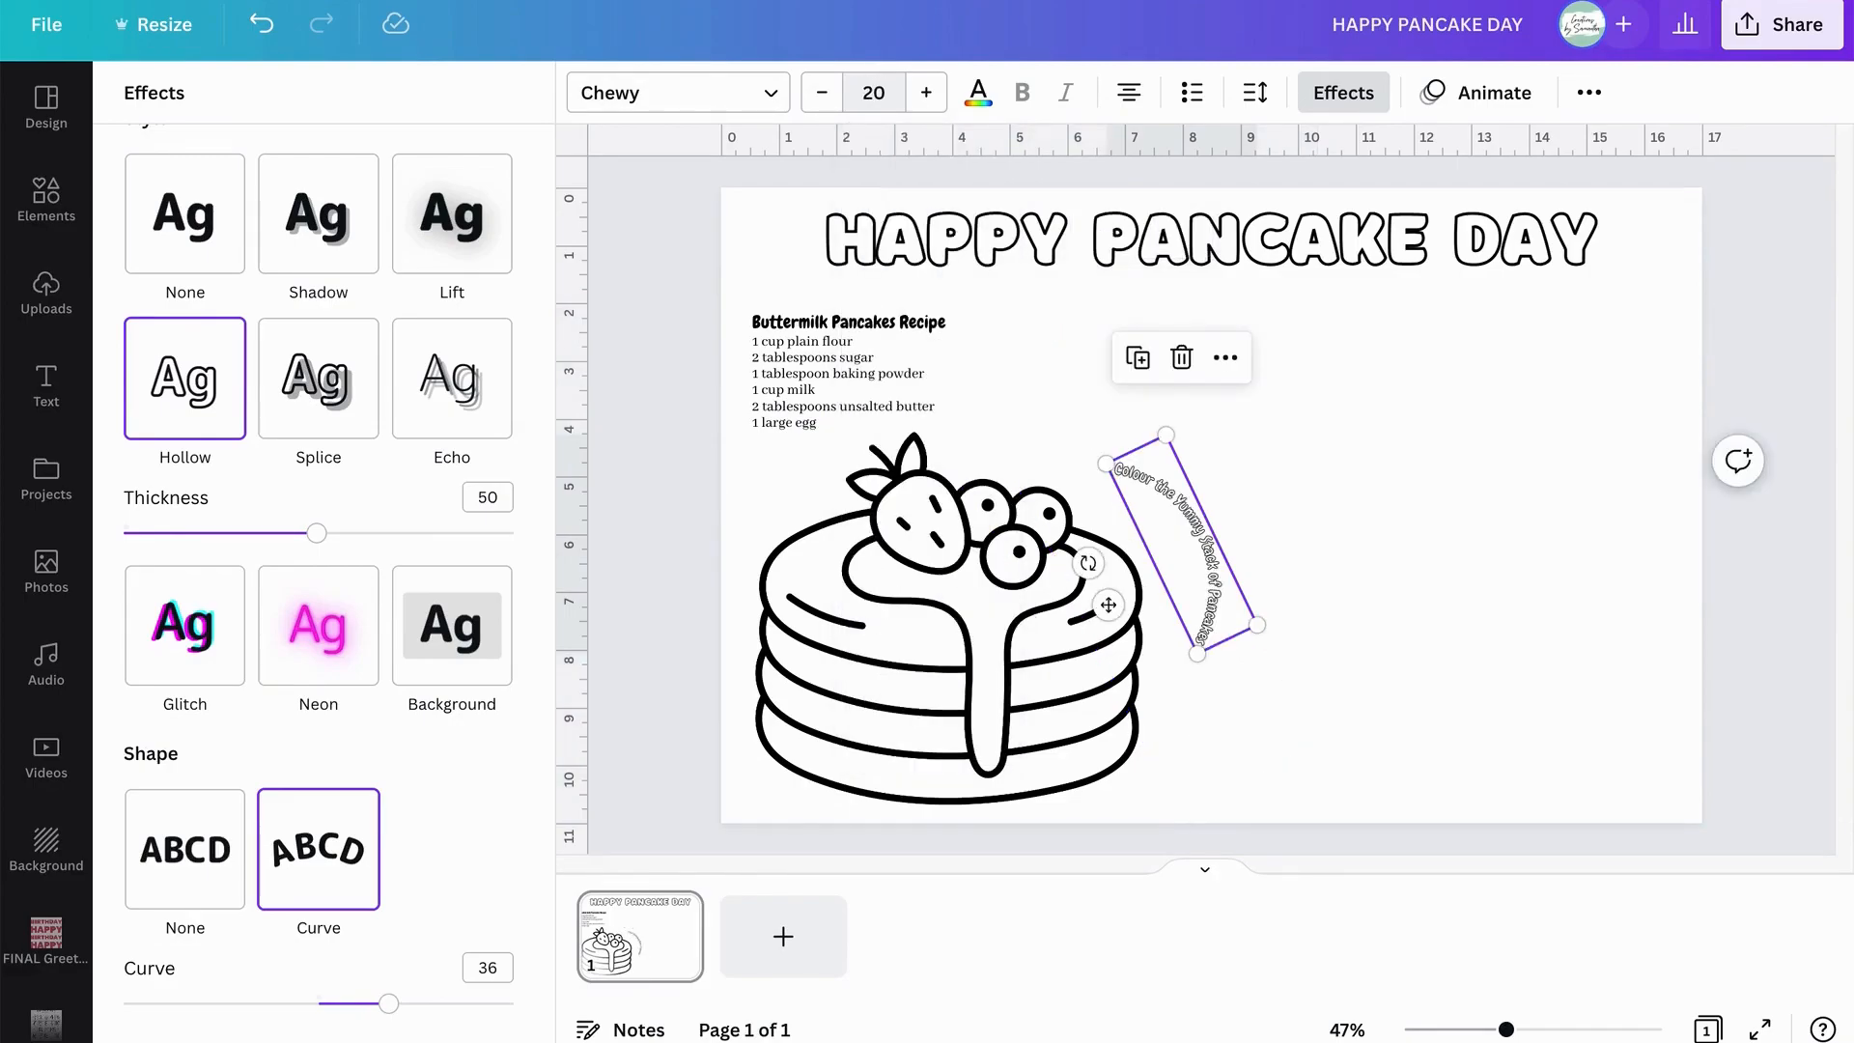
Enlarge the curved text to font size 27.2, then move and rotate it to follow the upper-right edge of the pancake stack.
drag(1164, 436, 1156, 352)
drag(1197, 519, 1147, 553)
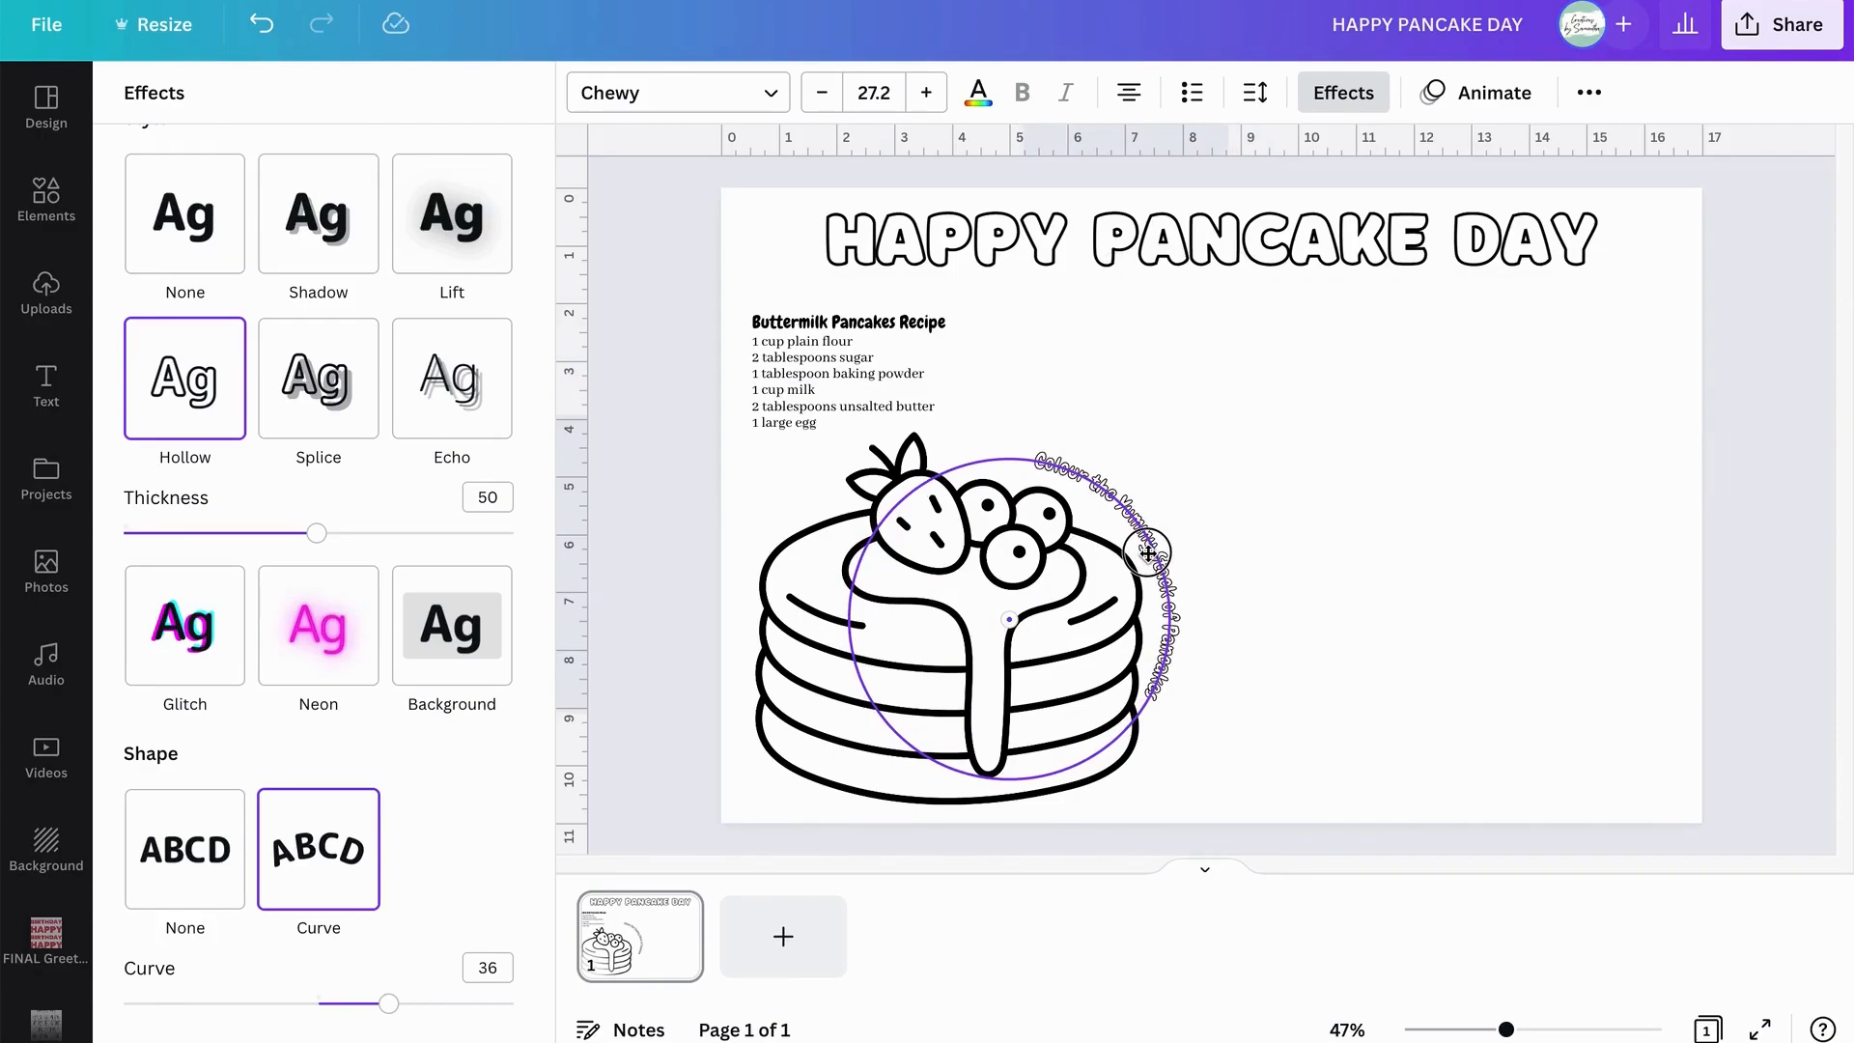
drag(1147, 552, 1120, 523)
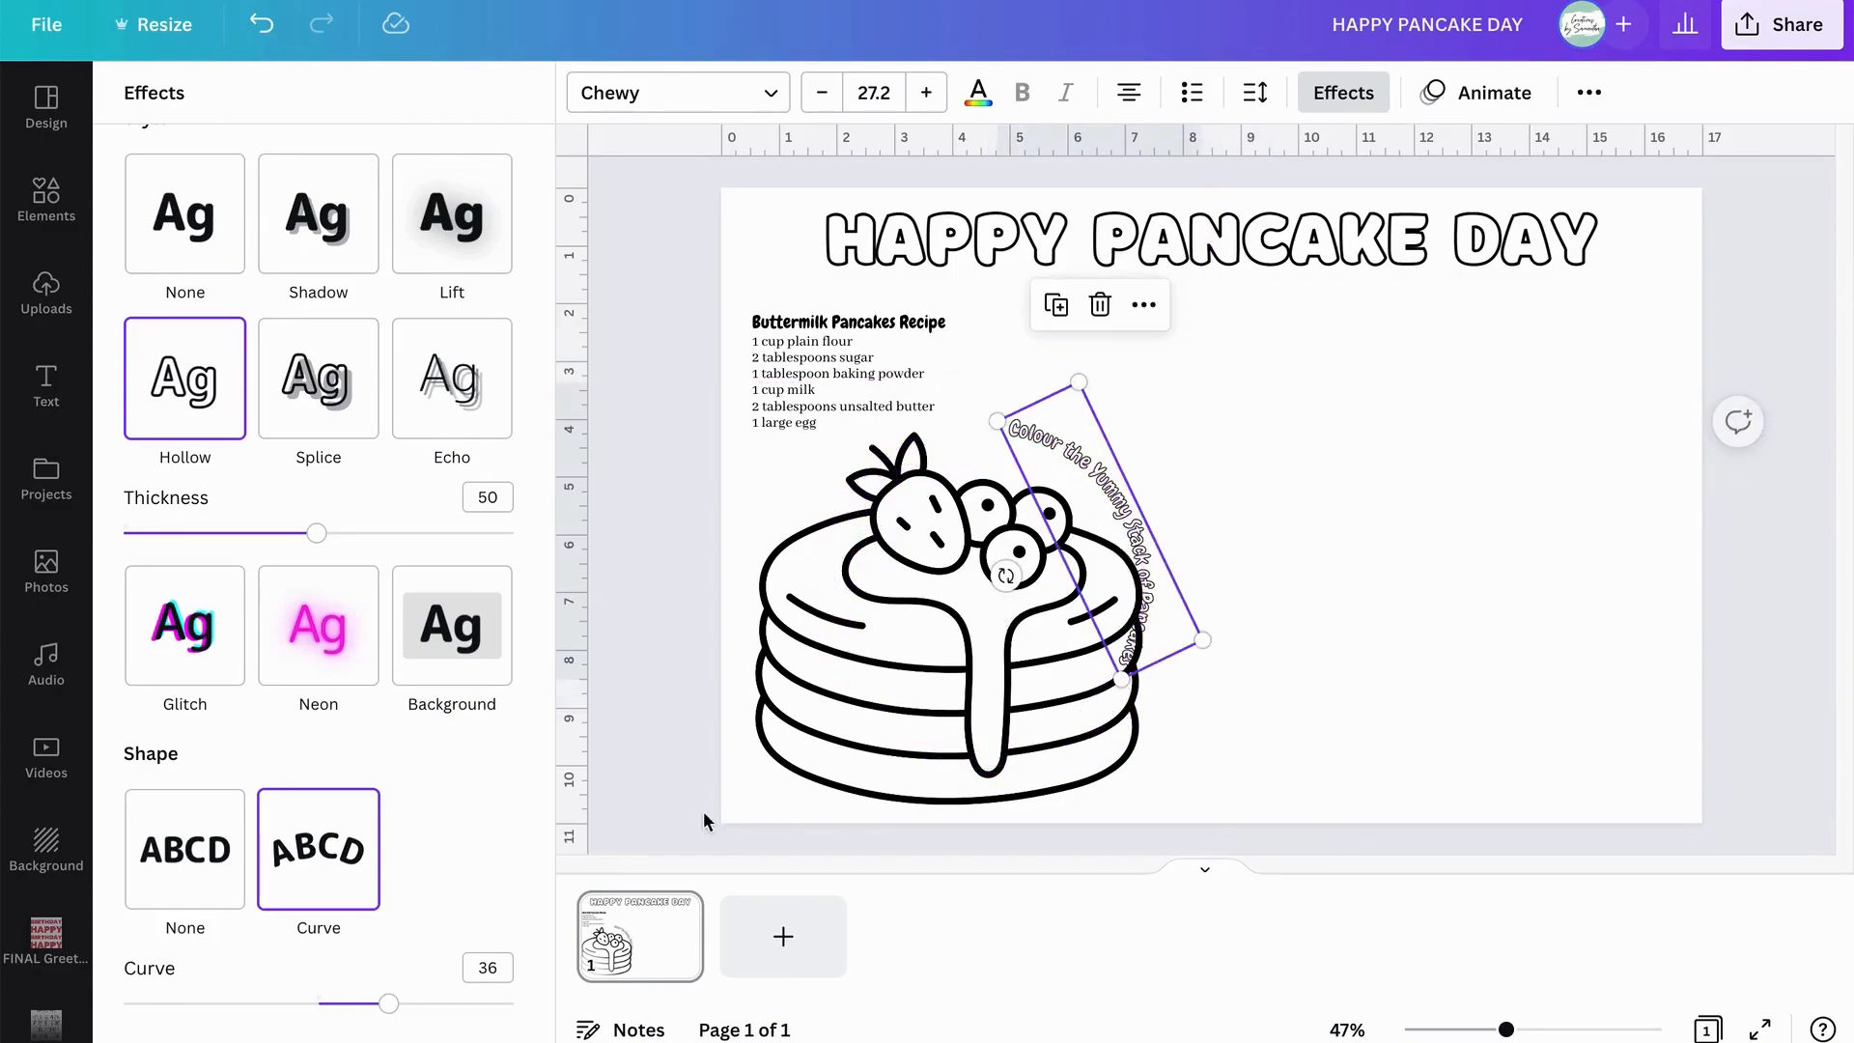
drag(1005, 577, 1043, 584)
click(1421, 635)
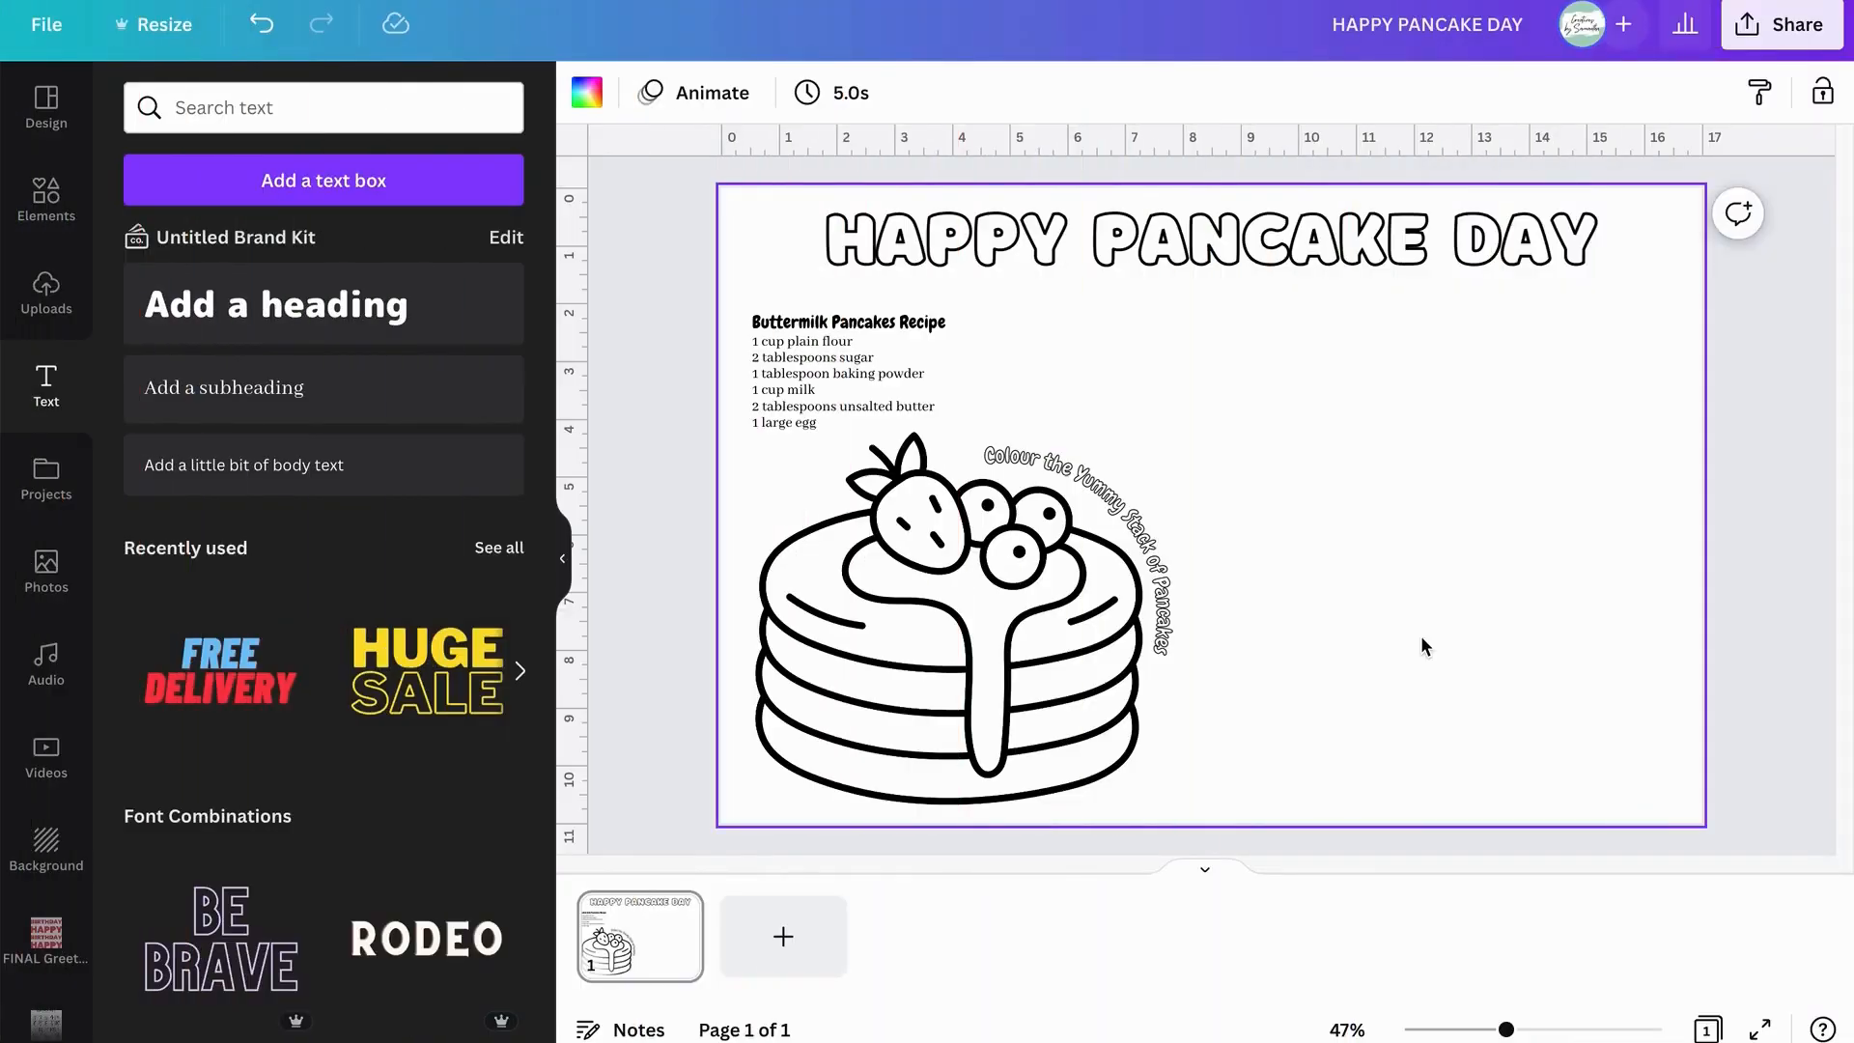
Add a subheading at font size 67.5 and fill it with the paragraph "Pancake Day is also called Shrove Tuesday. … before starting their fast.".
click(248, 415)
drag(1155, 494, 966, 453)
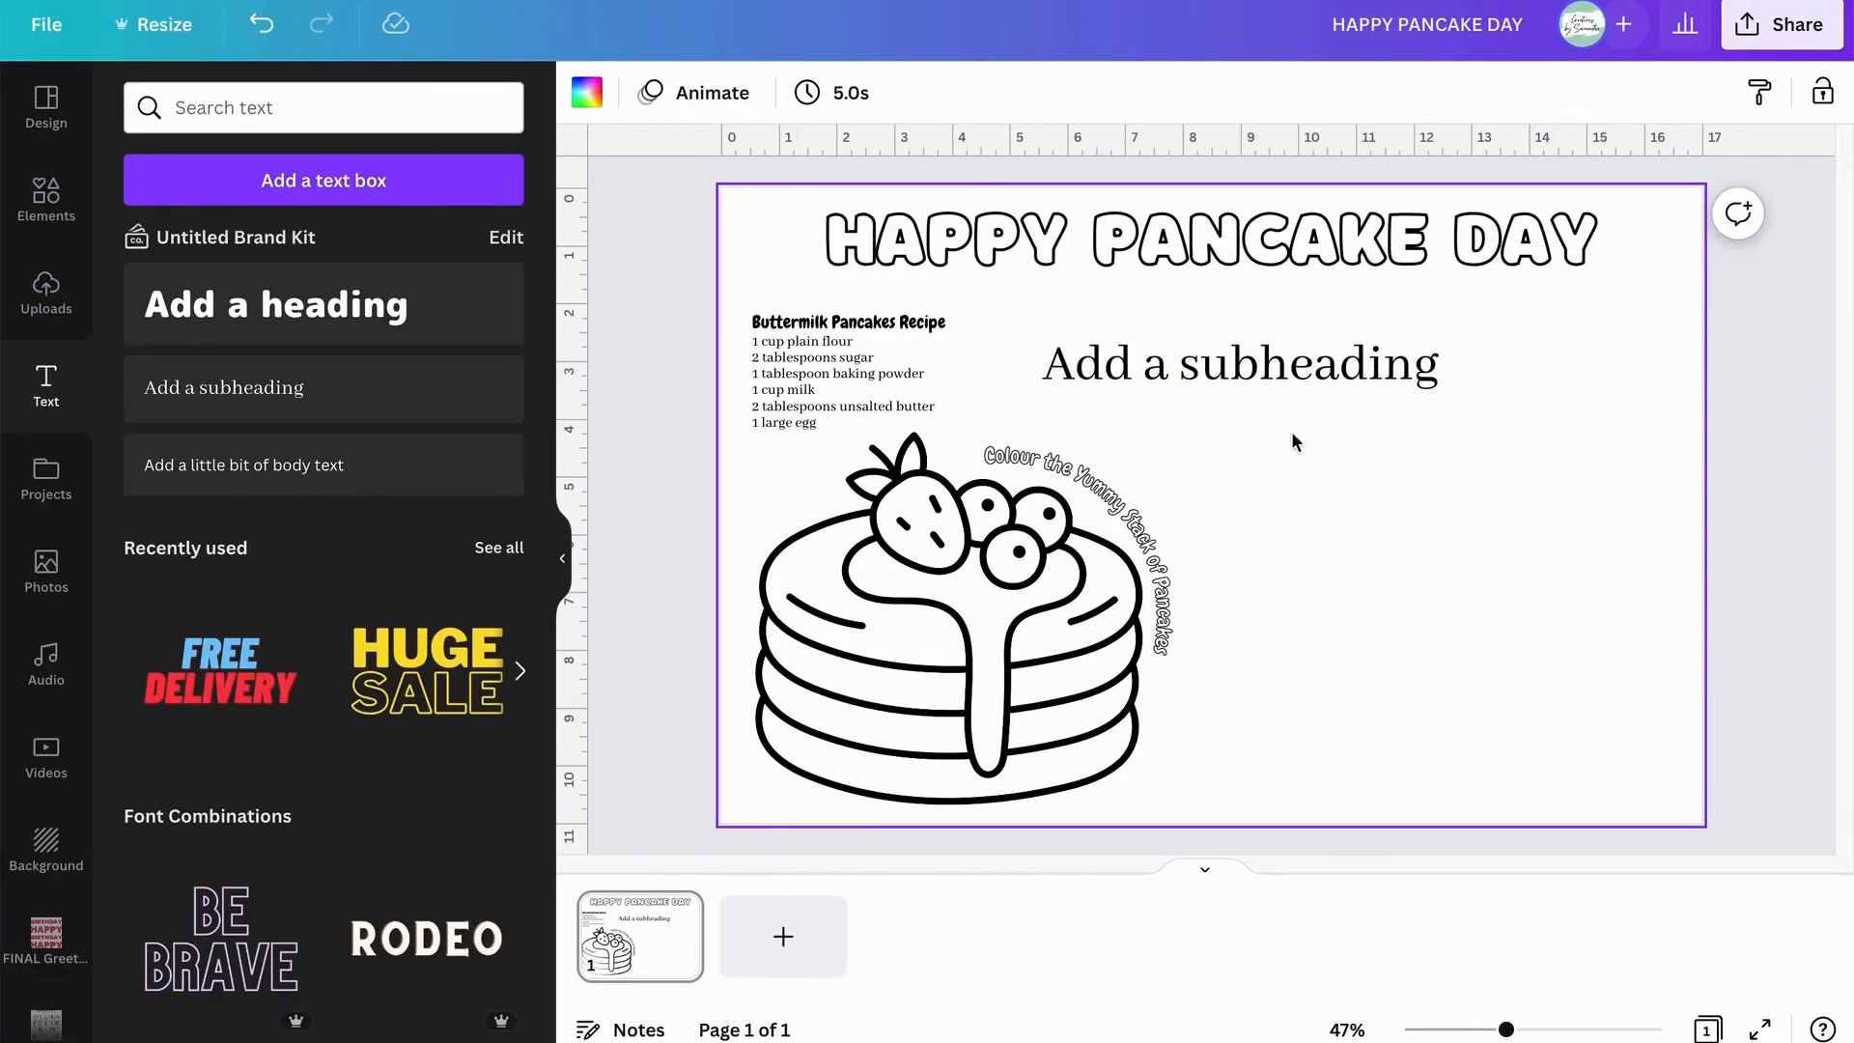
click(1210, 352)
click(1210, 350)
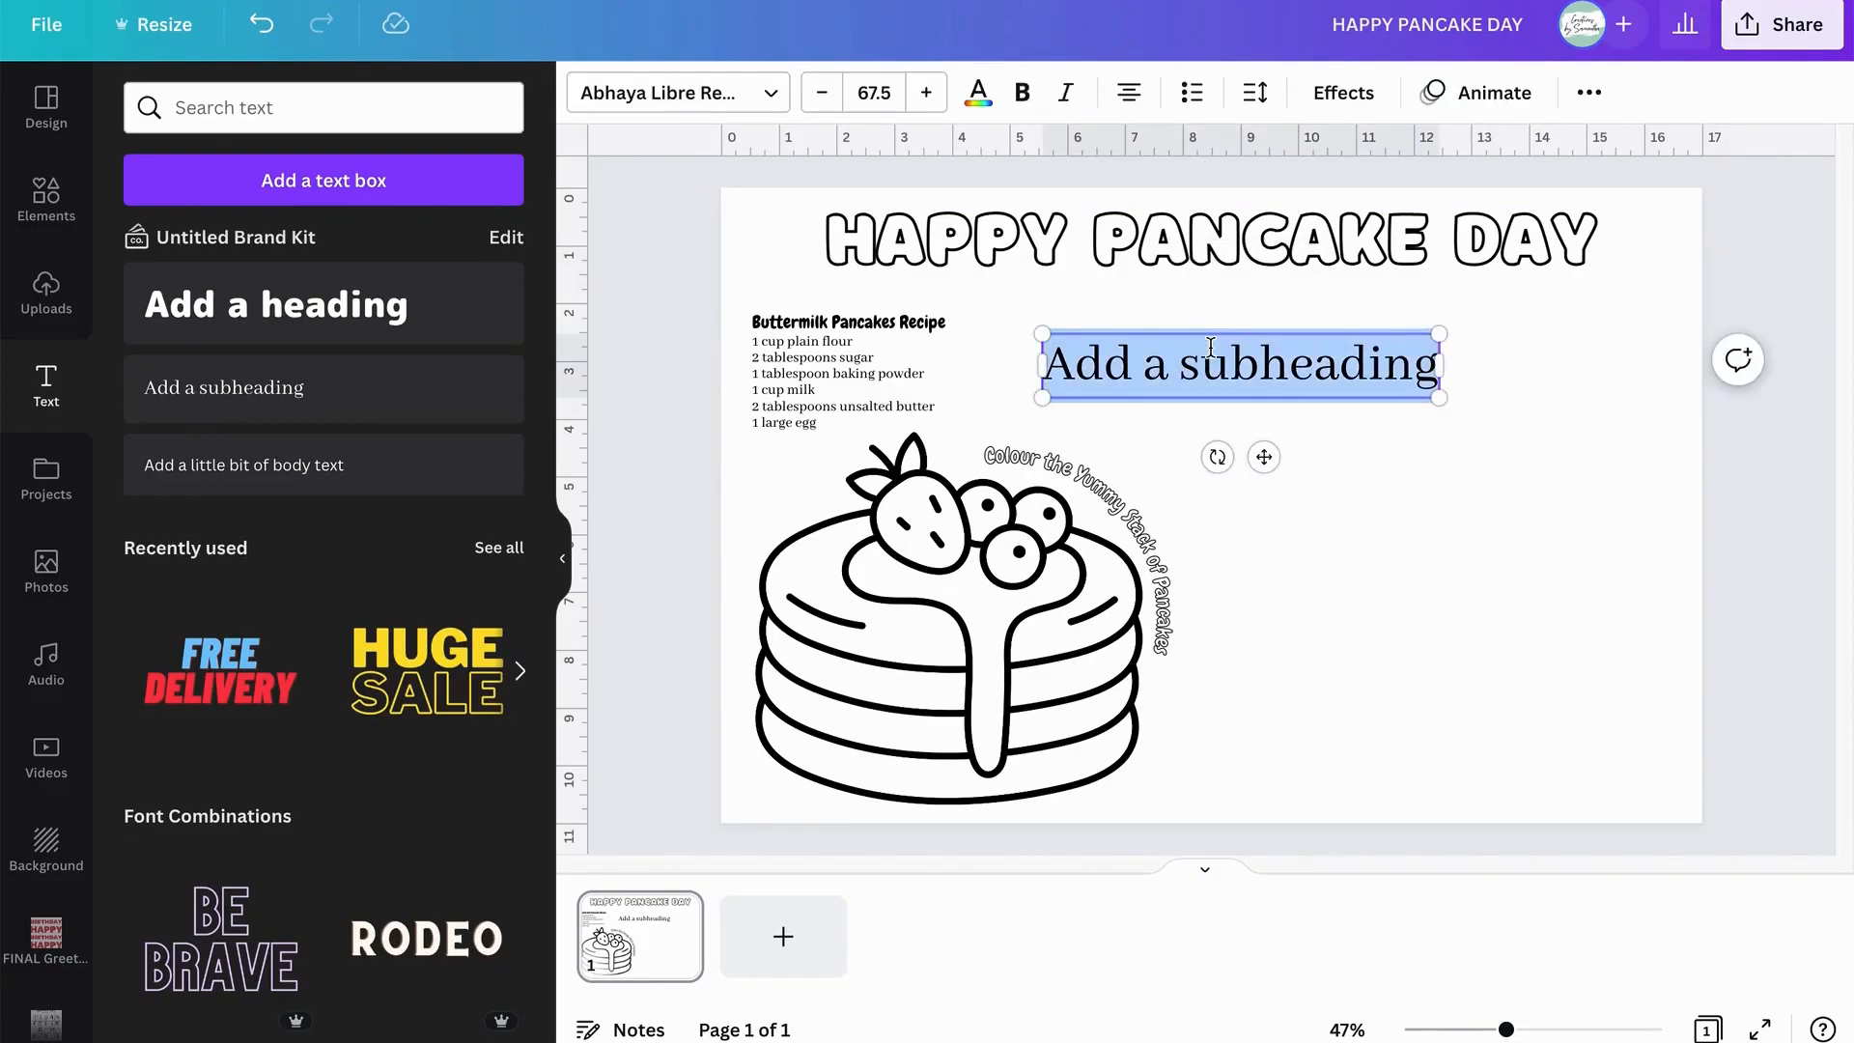
text(Pancake Day is also called Shrove Tuesday. The day before Lent, which is 40 days of fasting before Easter begins. Christians ate pancakes to use up foods like eggs, fat and milk before starting their fast.)
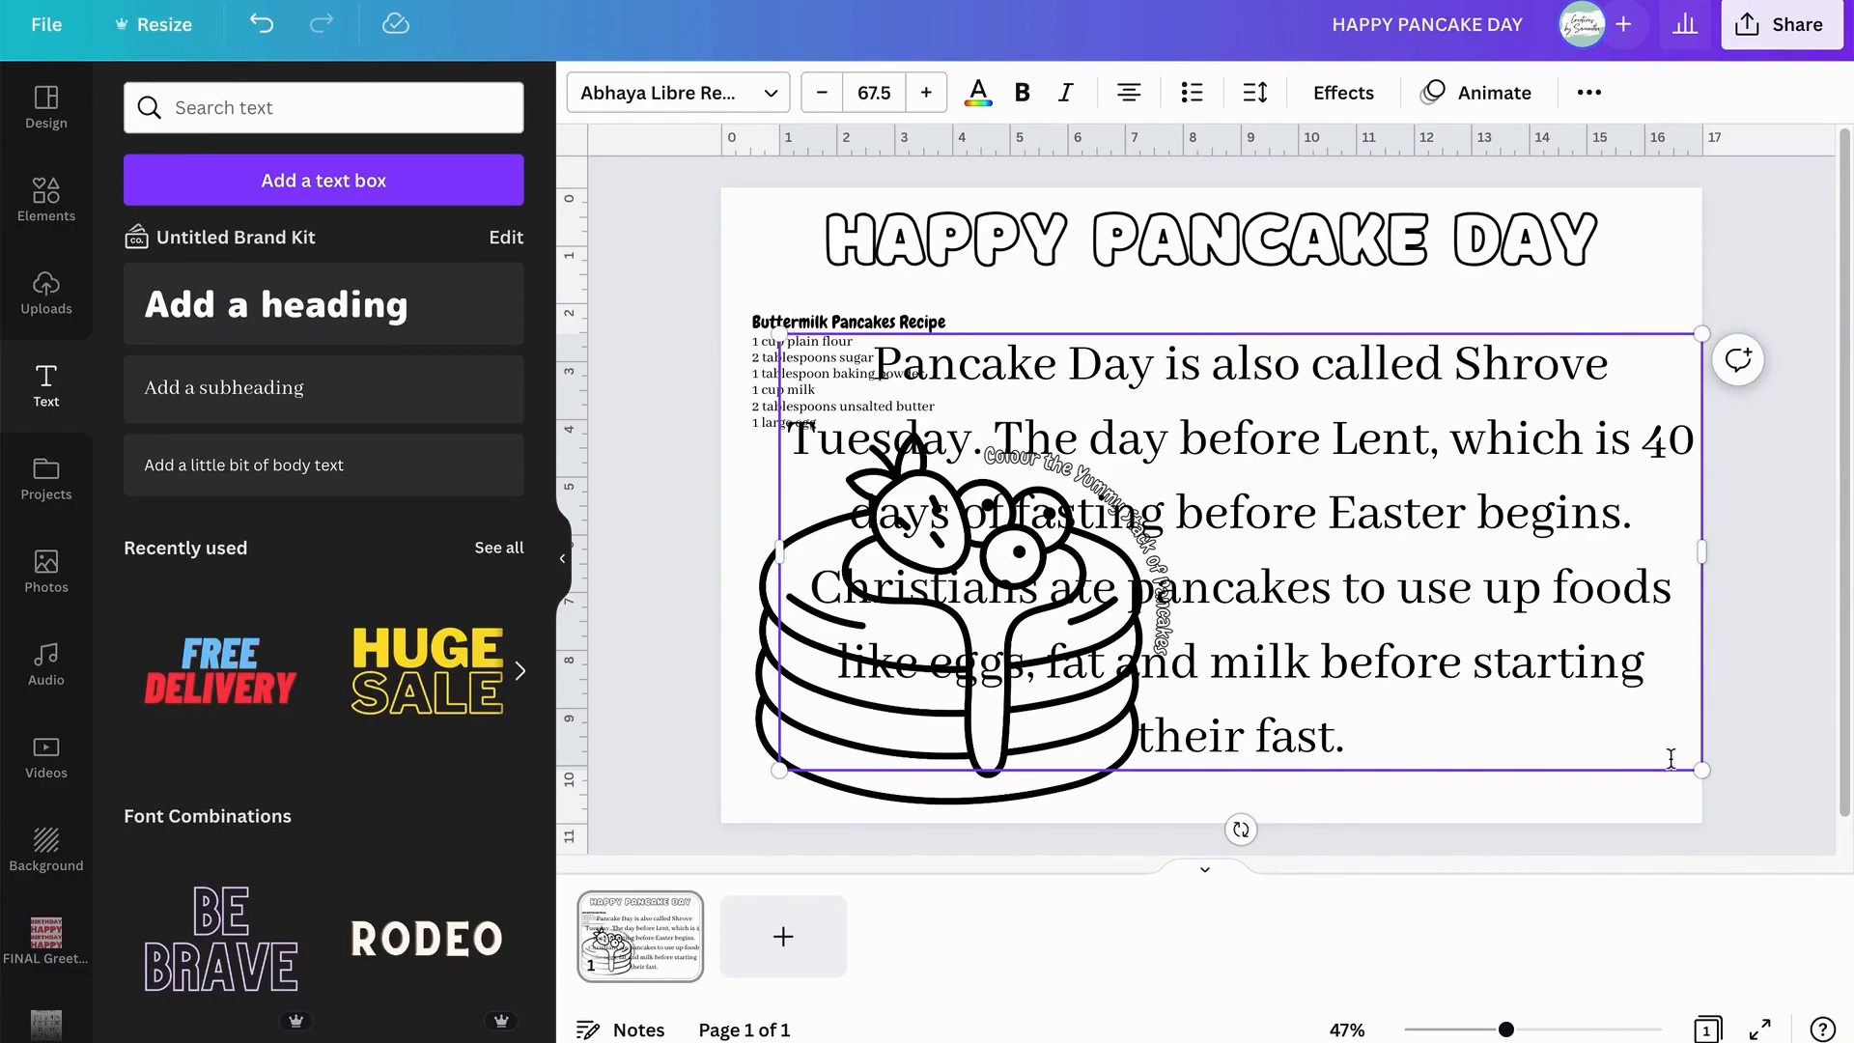
Scale the Shrove Tuesday paragraph down to font size 20.8 and place it right of the recipe, just below the heading.
drag(1702, 770, 1277, 568)
drag(1059, 390, 1245, 378)
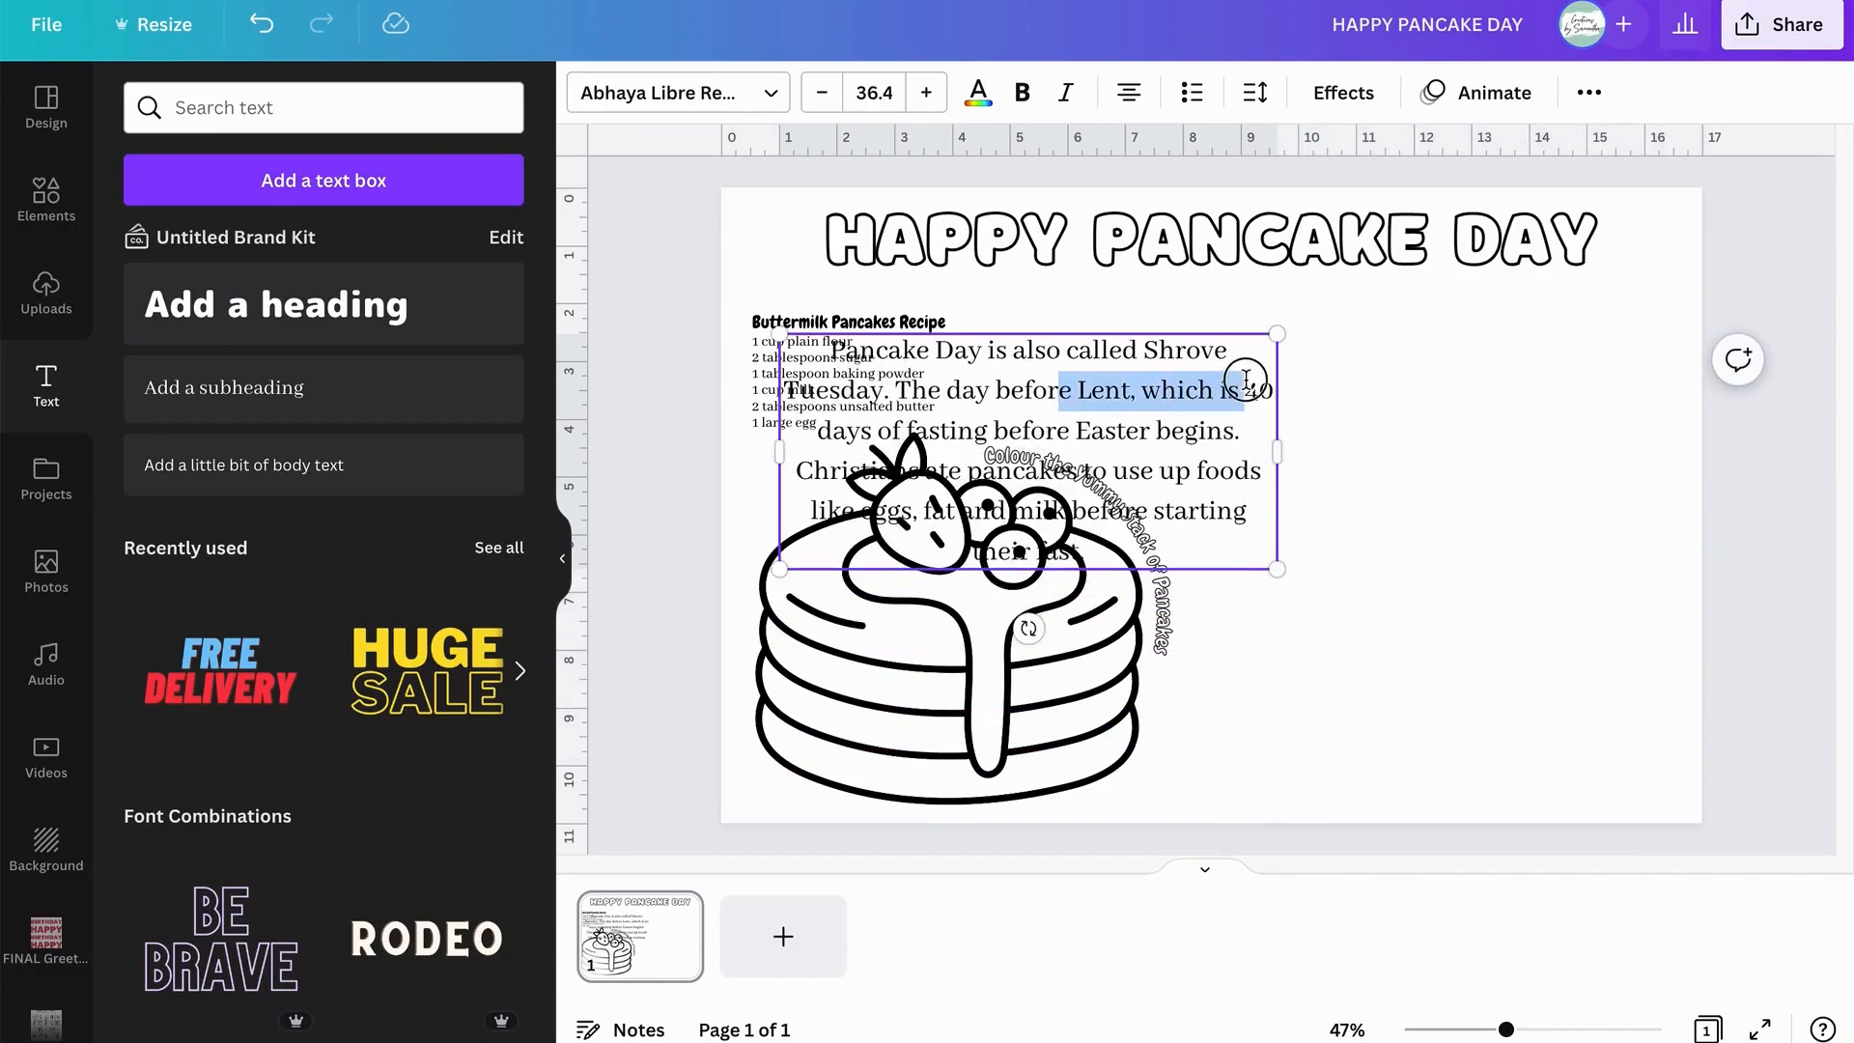
click(1288, 468)
drag(1035, 355, 1350, 338)
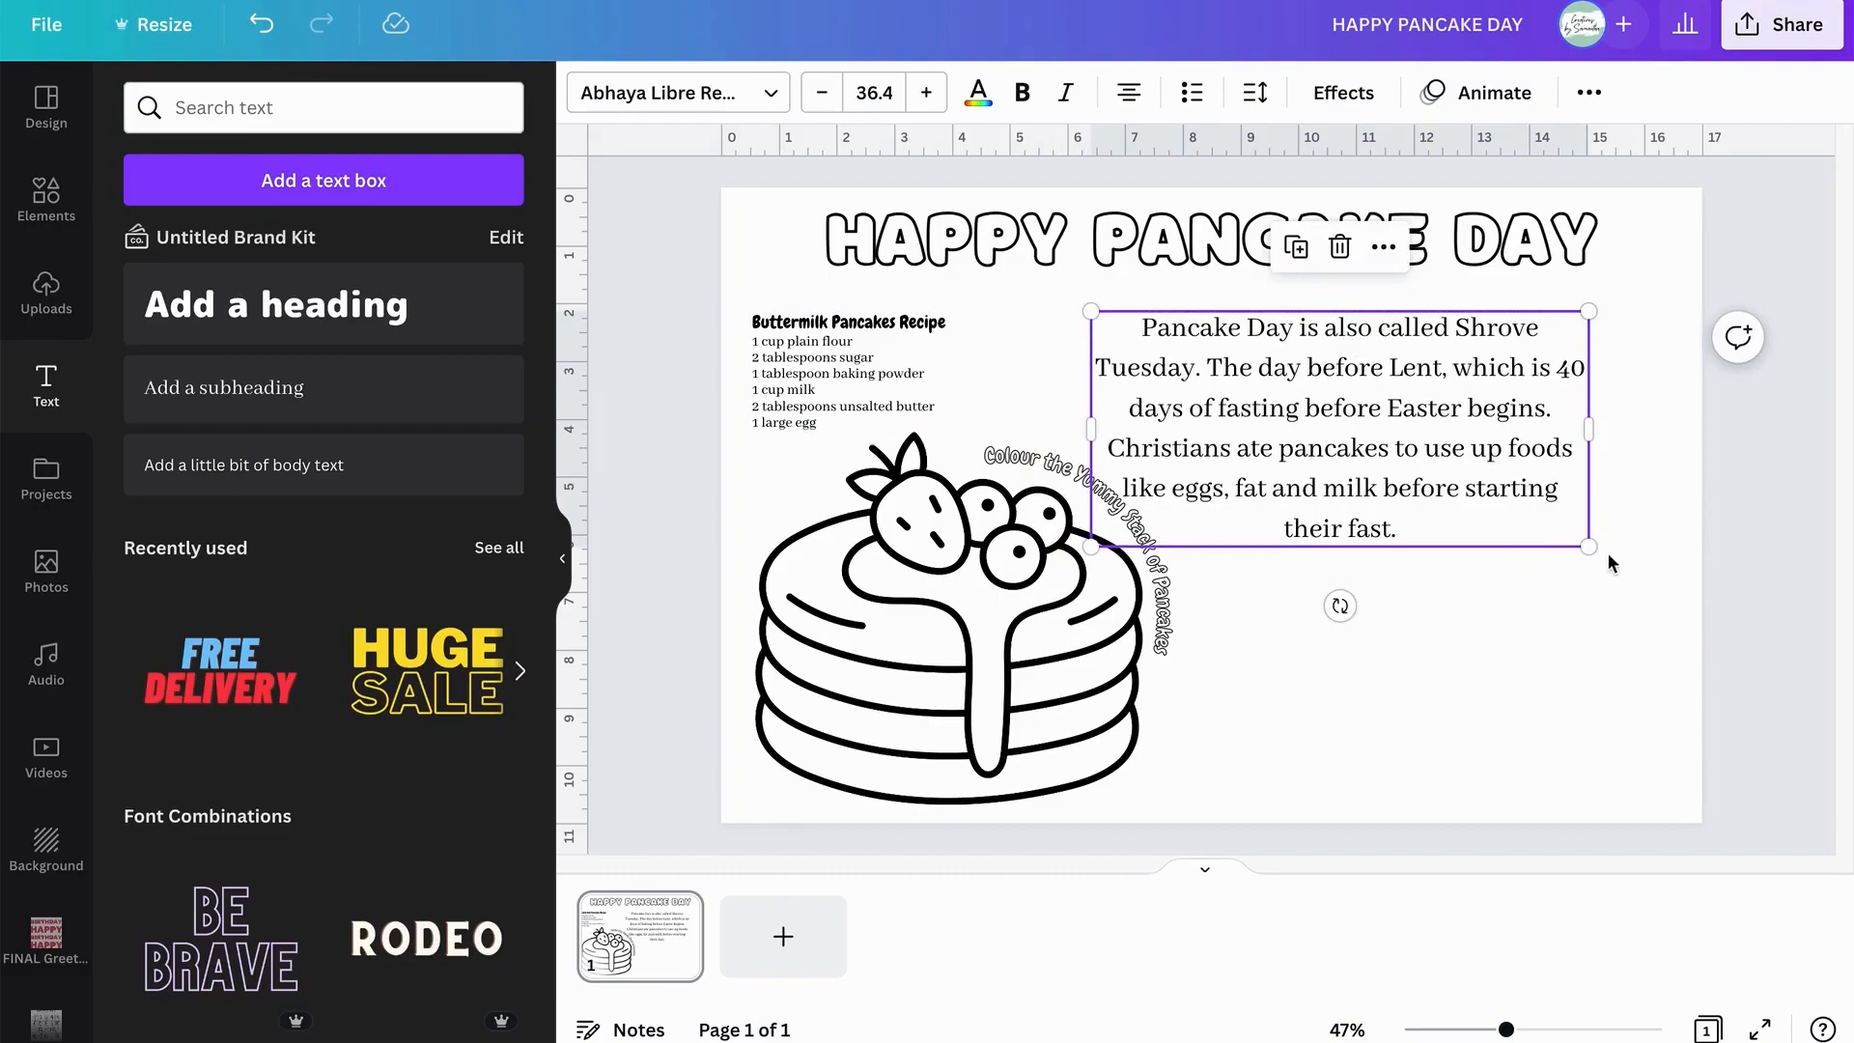
drag(1589, 548, 1360, 492)
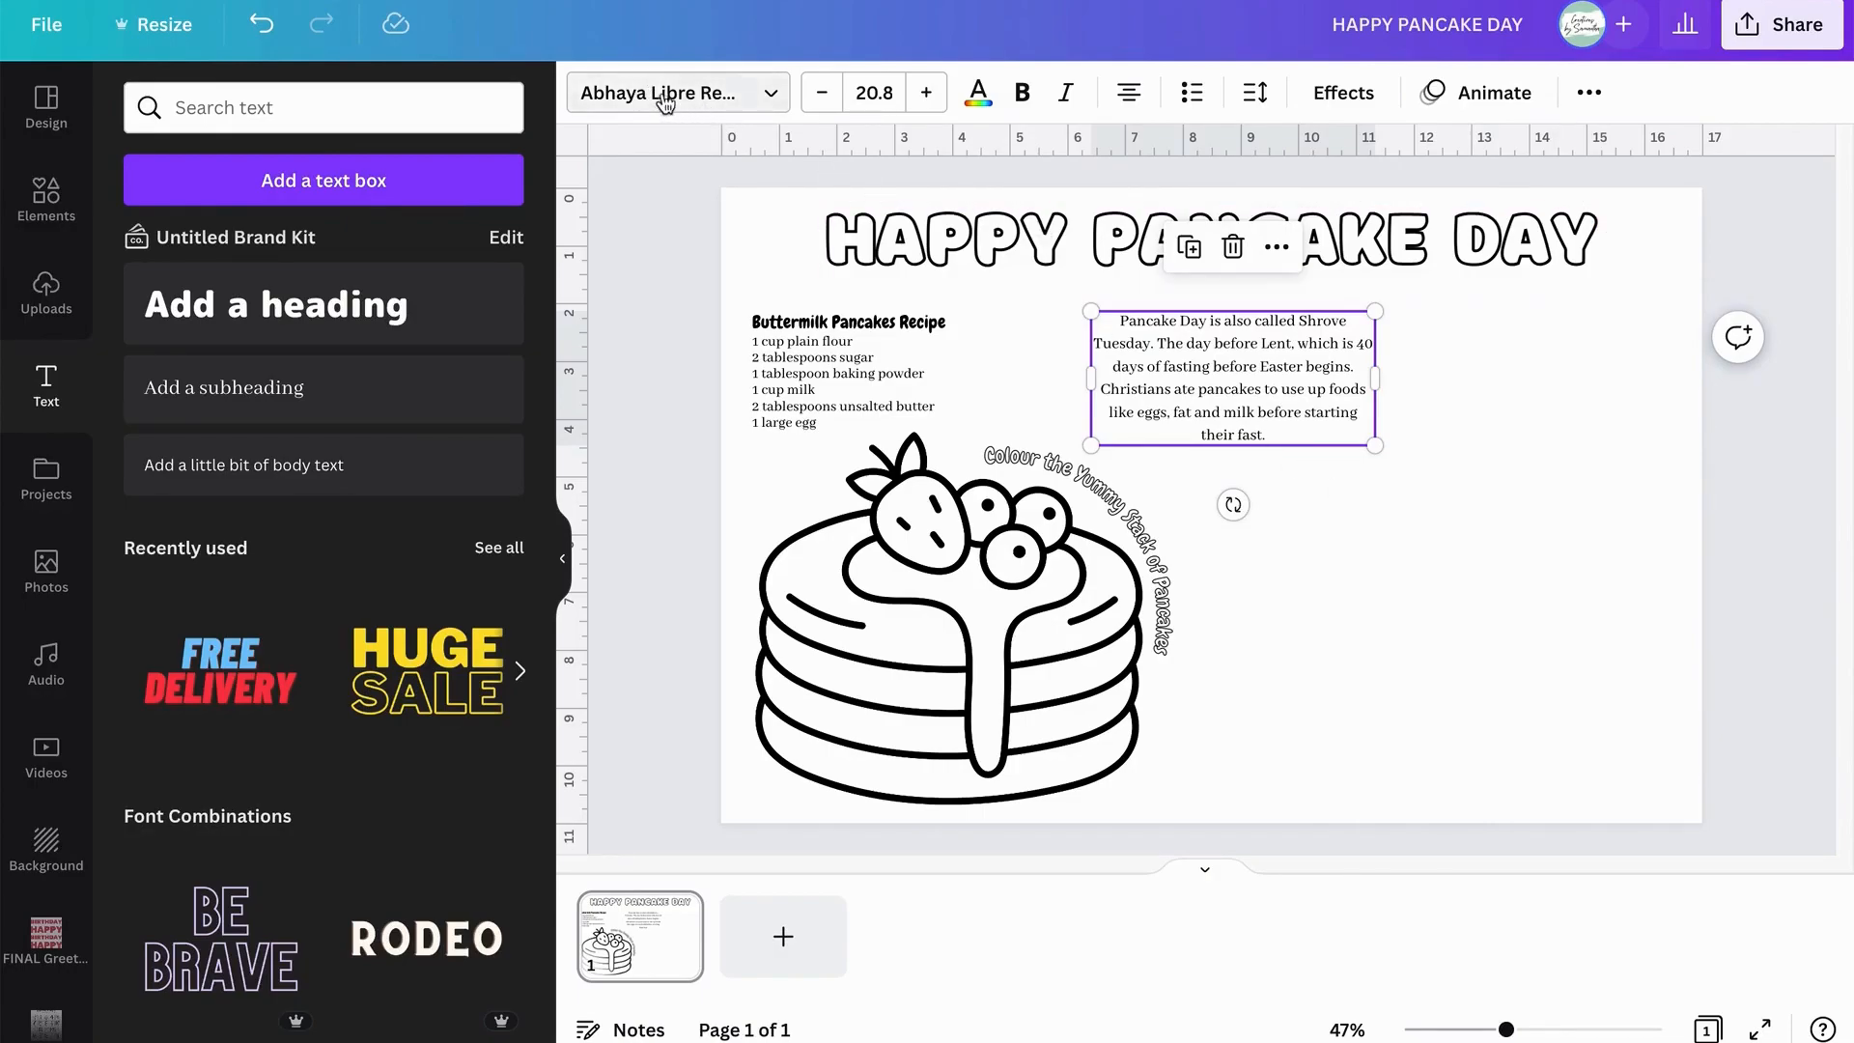
Change the Shrove Tuesday paragraph's font to IreneFlorentina.
click(633, 85)
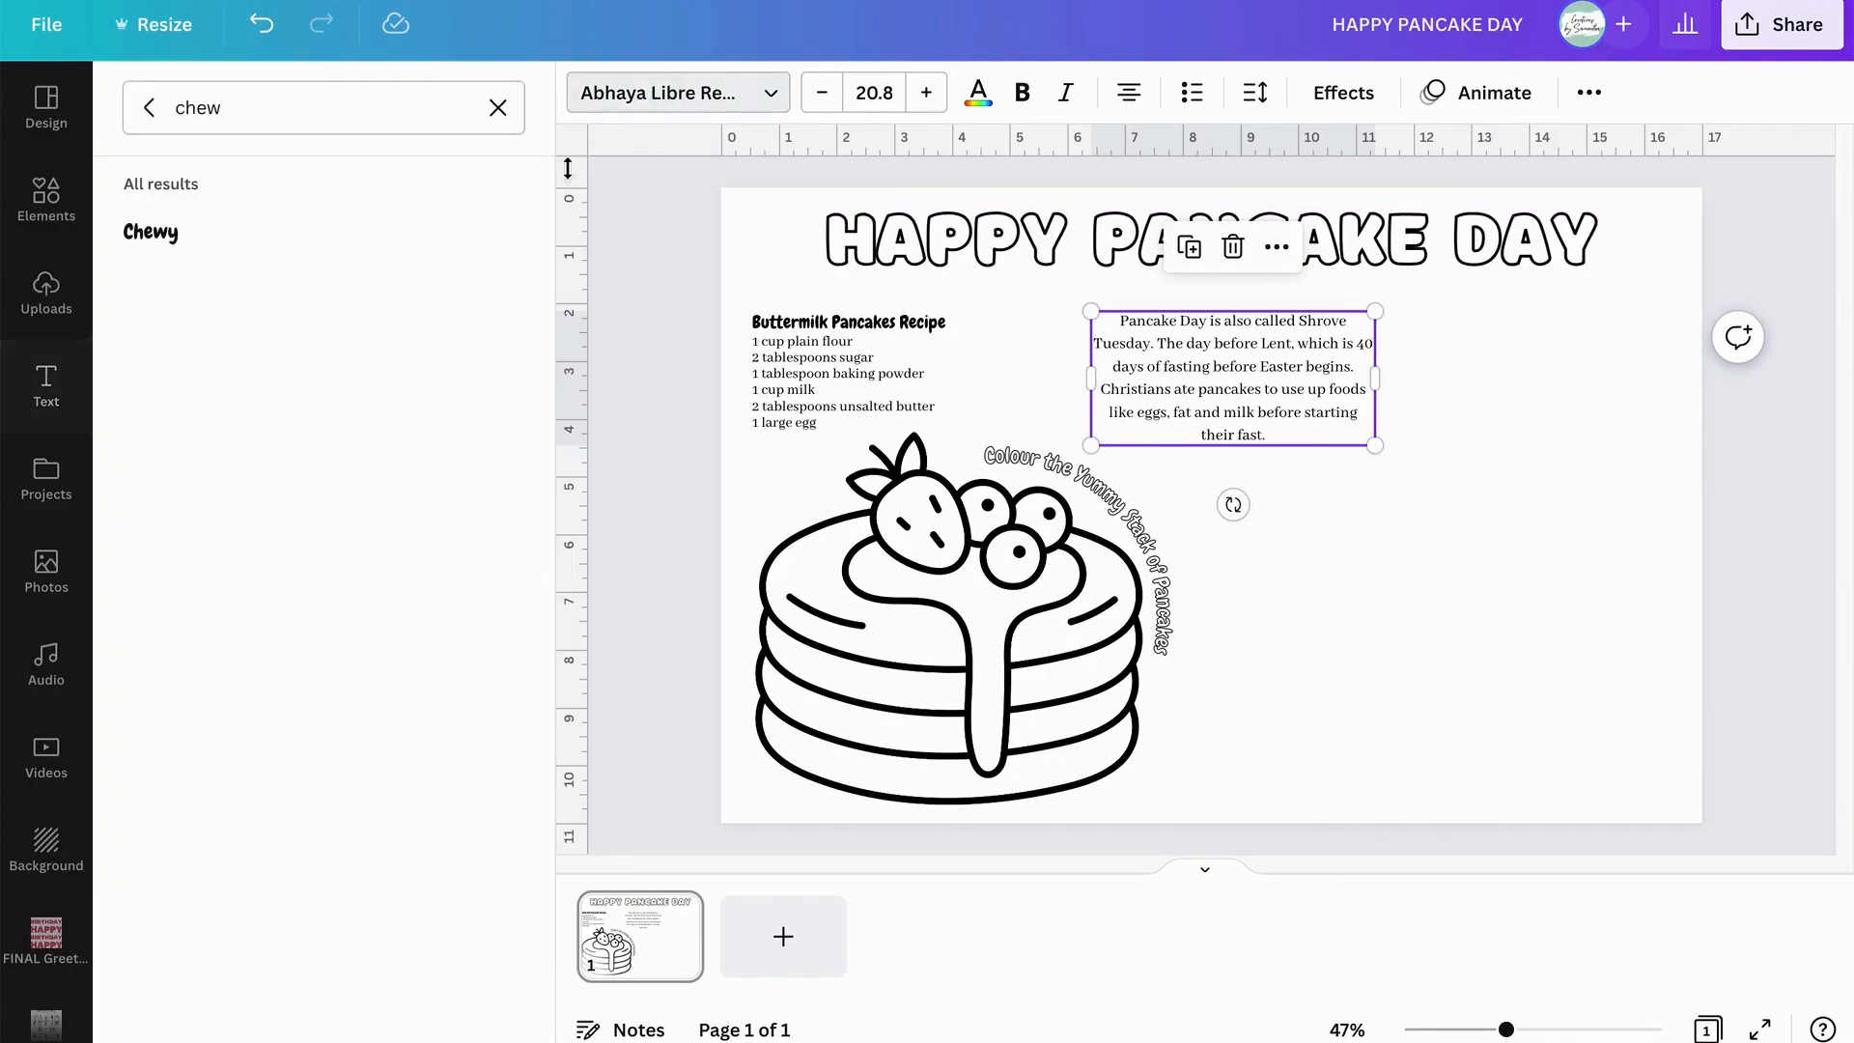
double_click(214, 106)
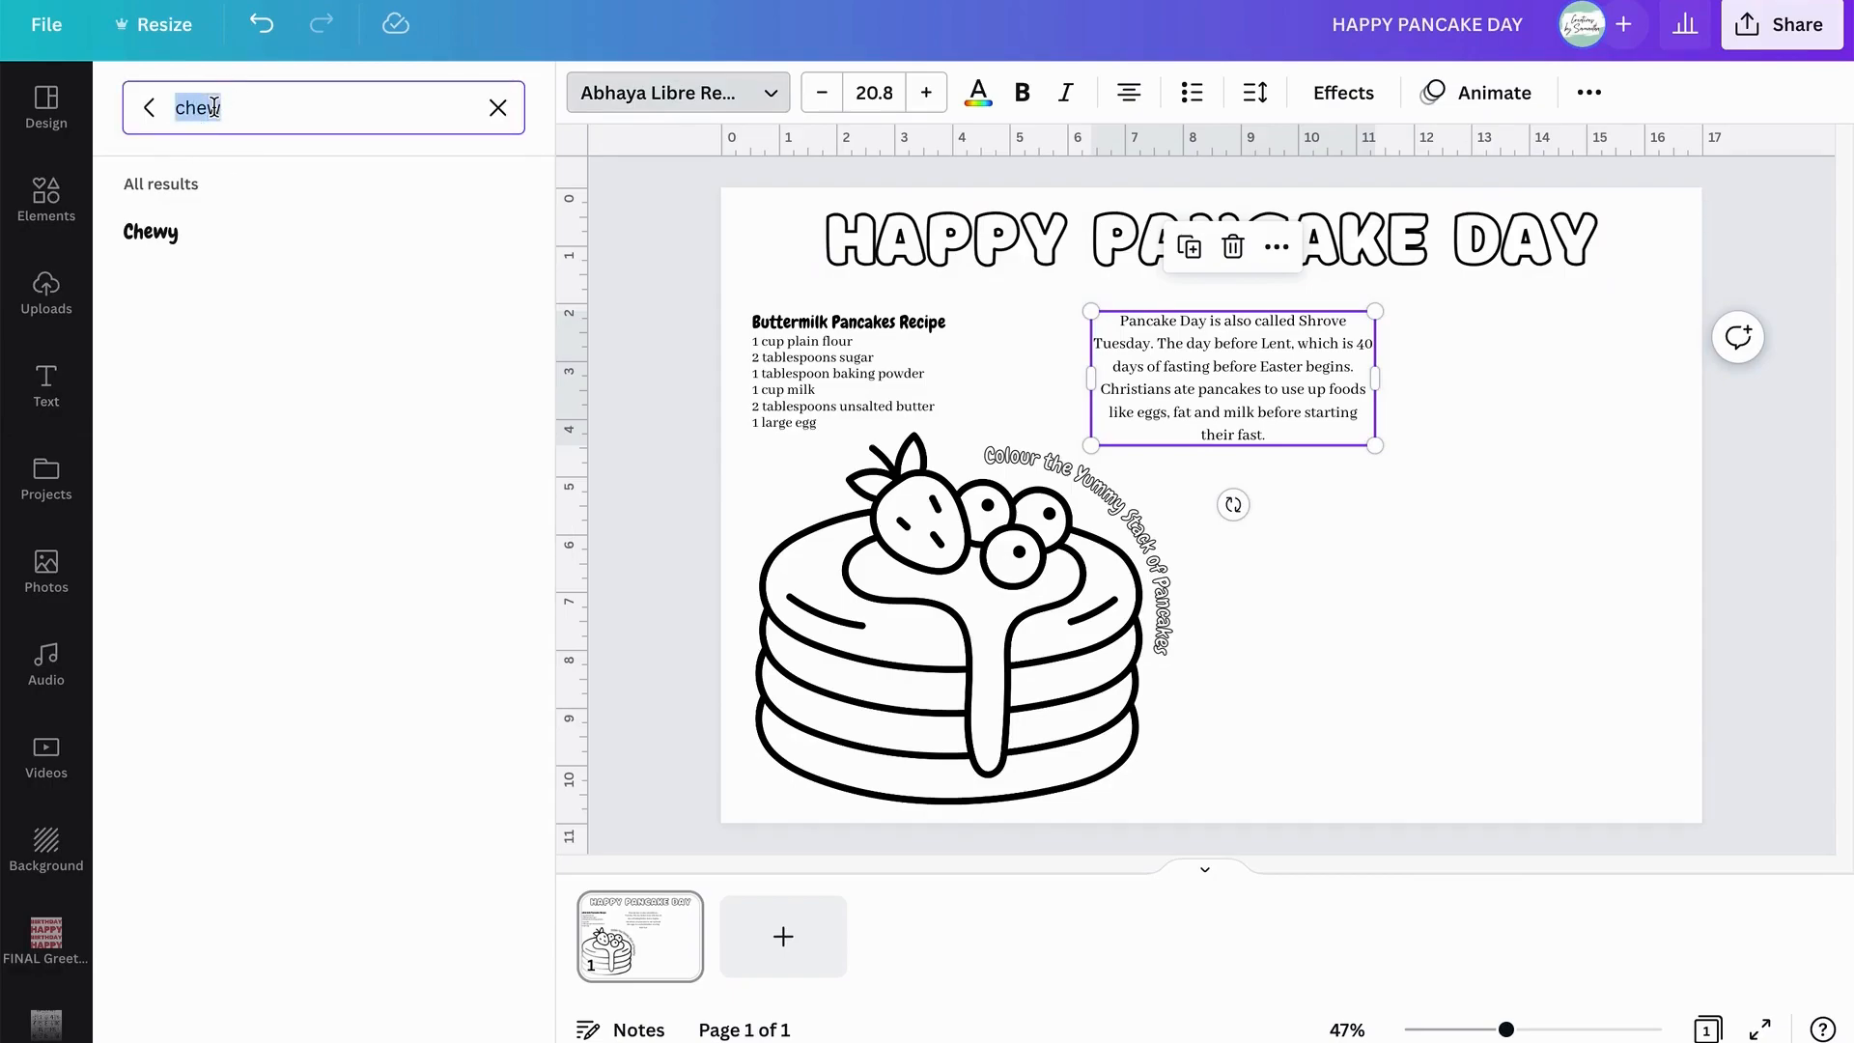
text(ireneflorentina)
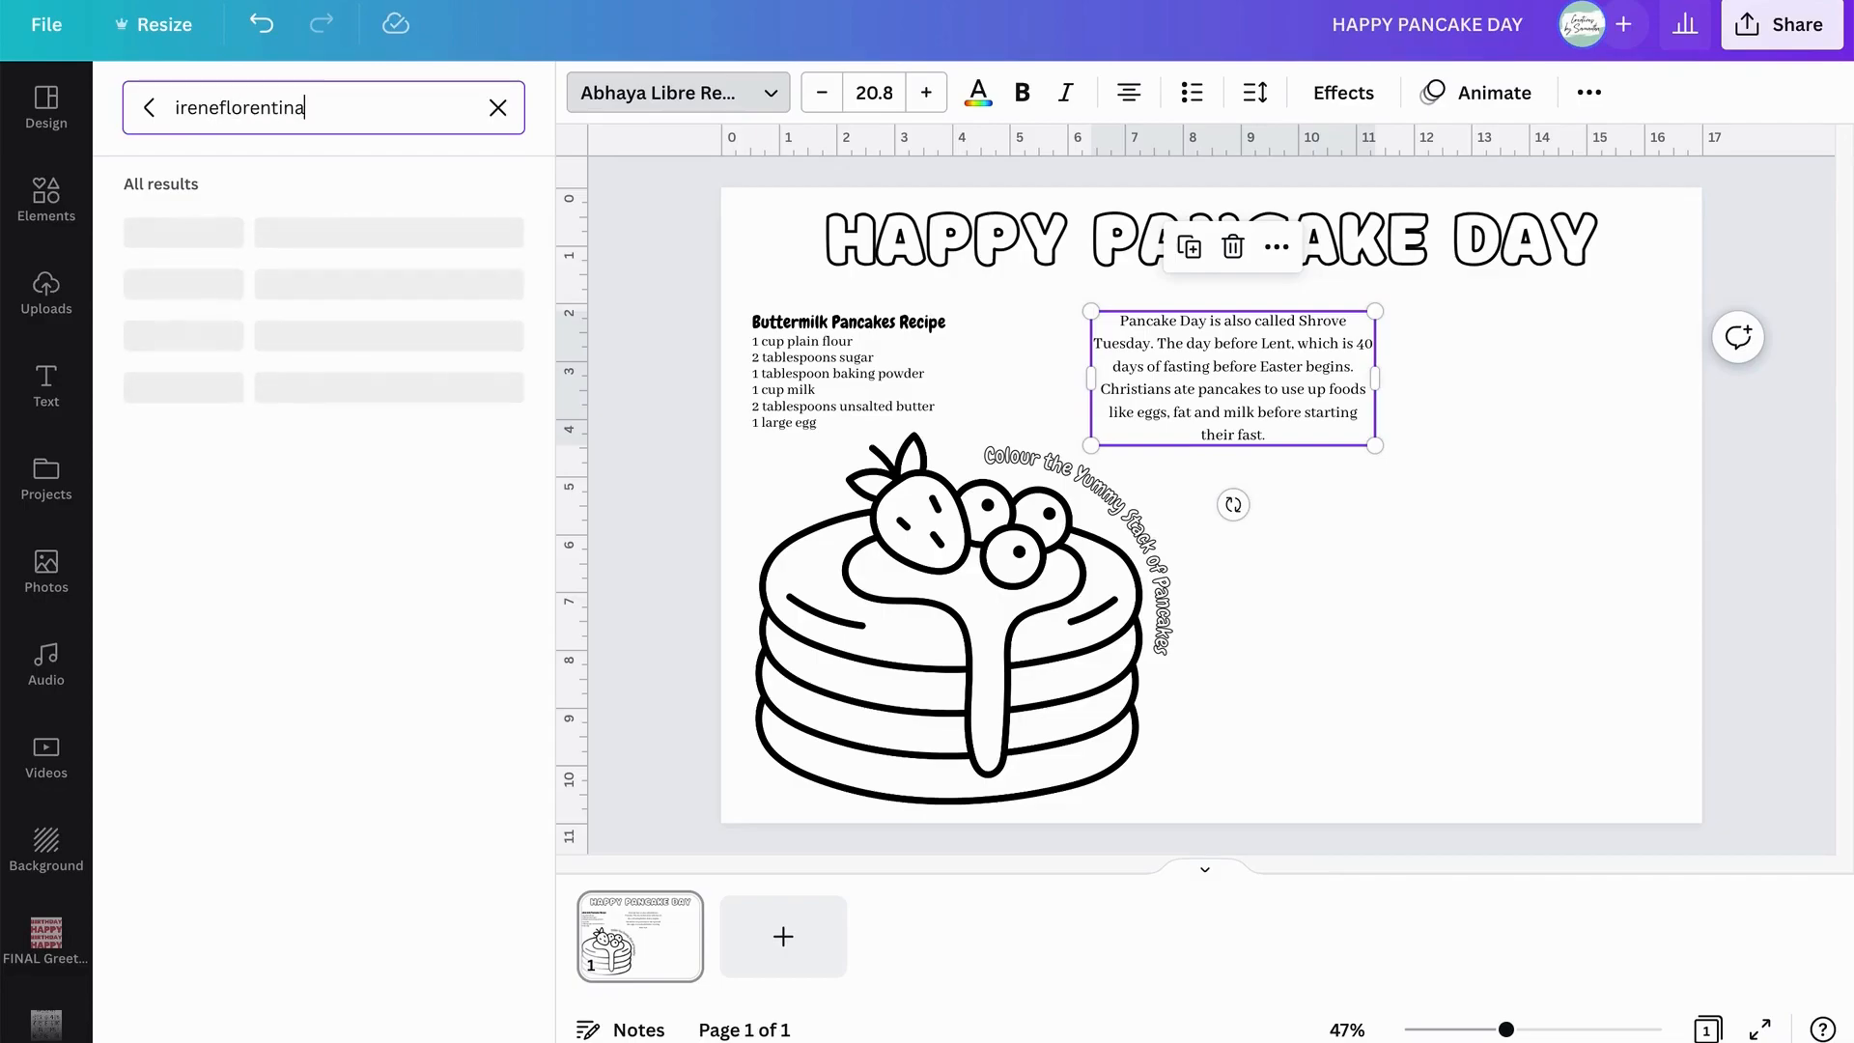
click(203, 222)
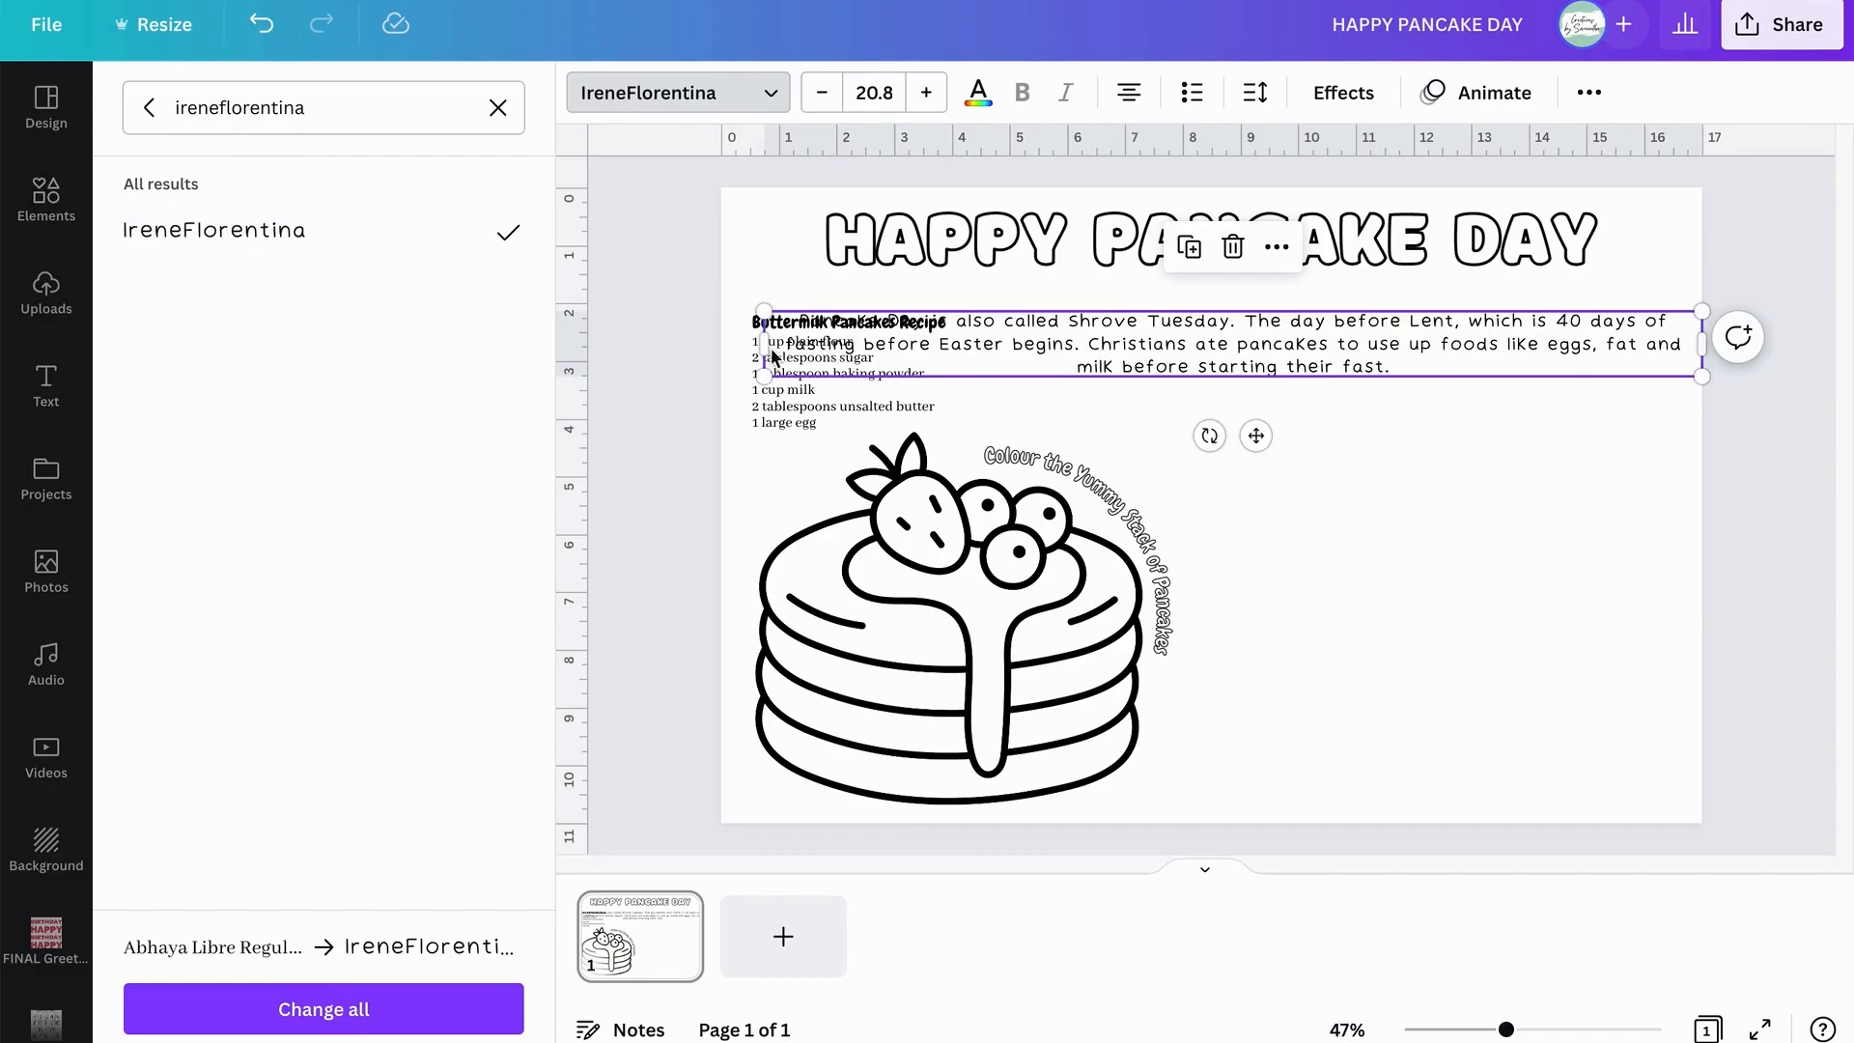
Narrow the Shrove Tuesday paragraph's text box so it wraps beside the recipe, and set its font size to 13.
drag(761, 342, 1136, 347)
drag(1702, 355, 1474, 379)
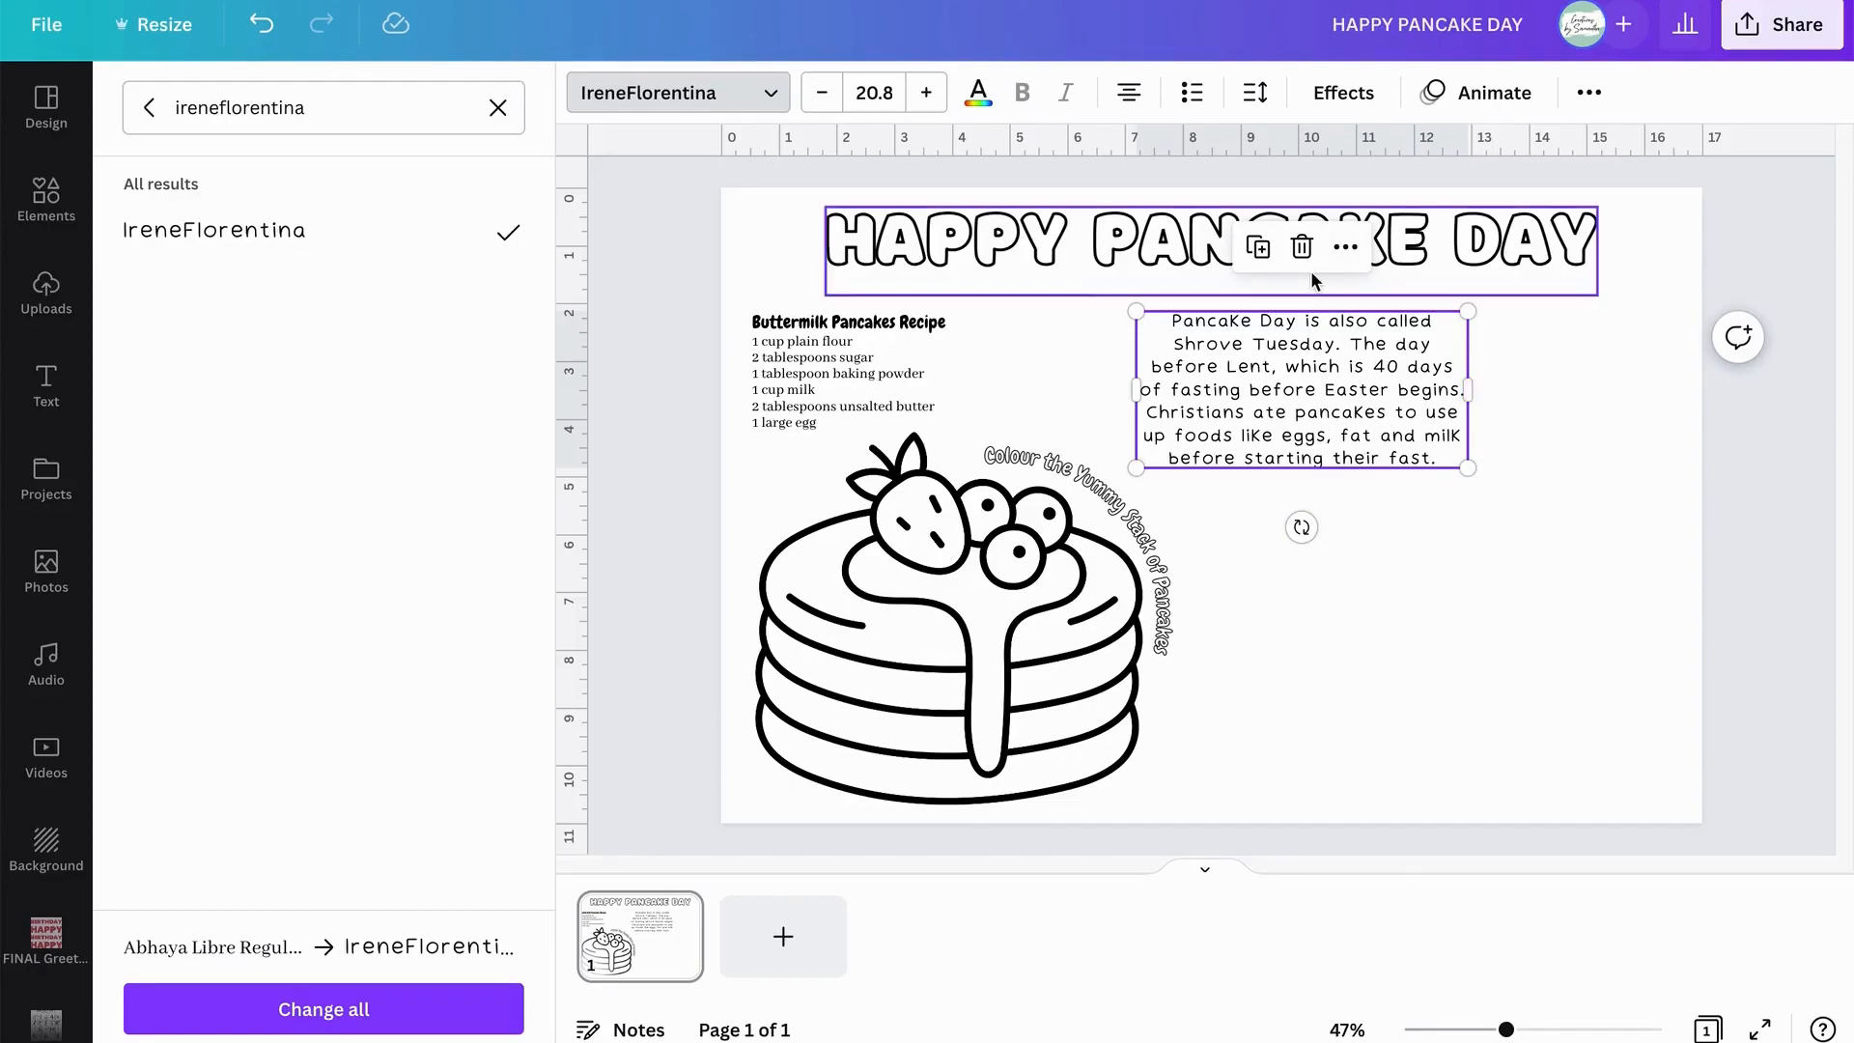
click(869, 96)
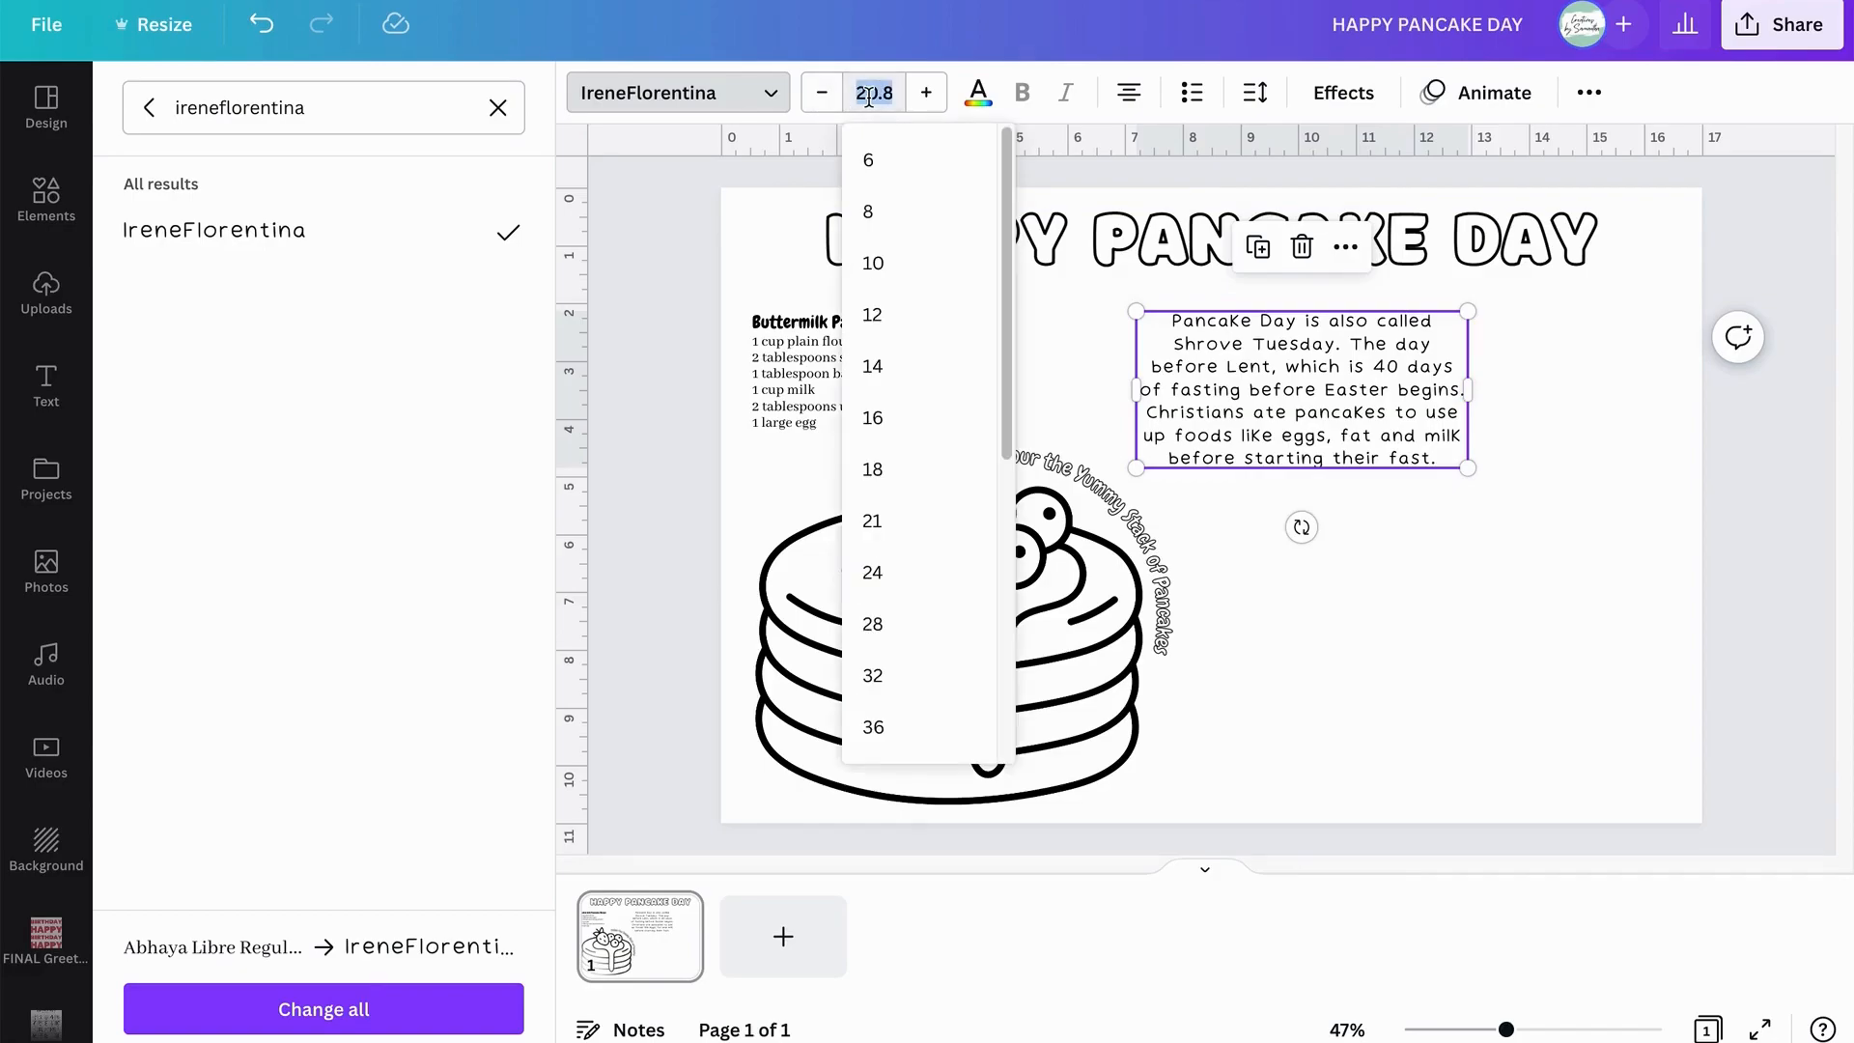
key(Return)
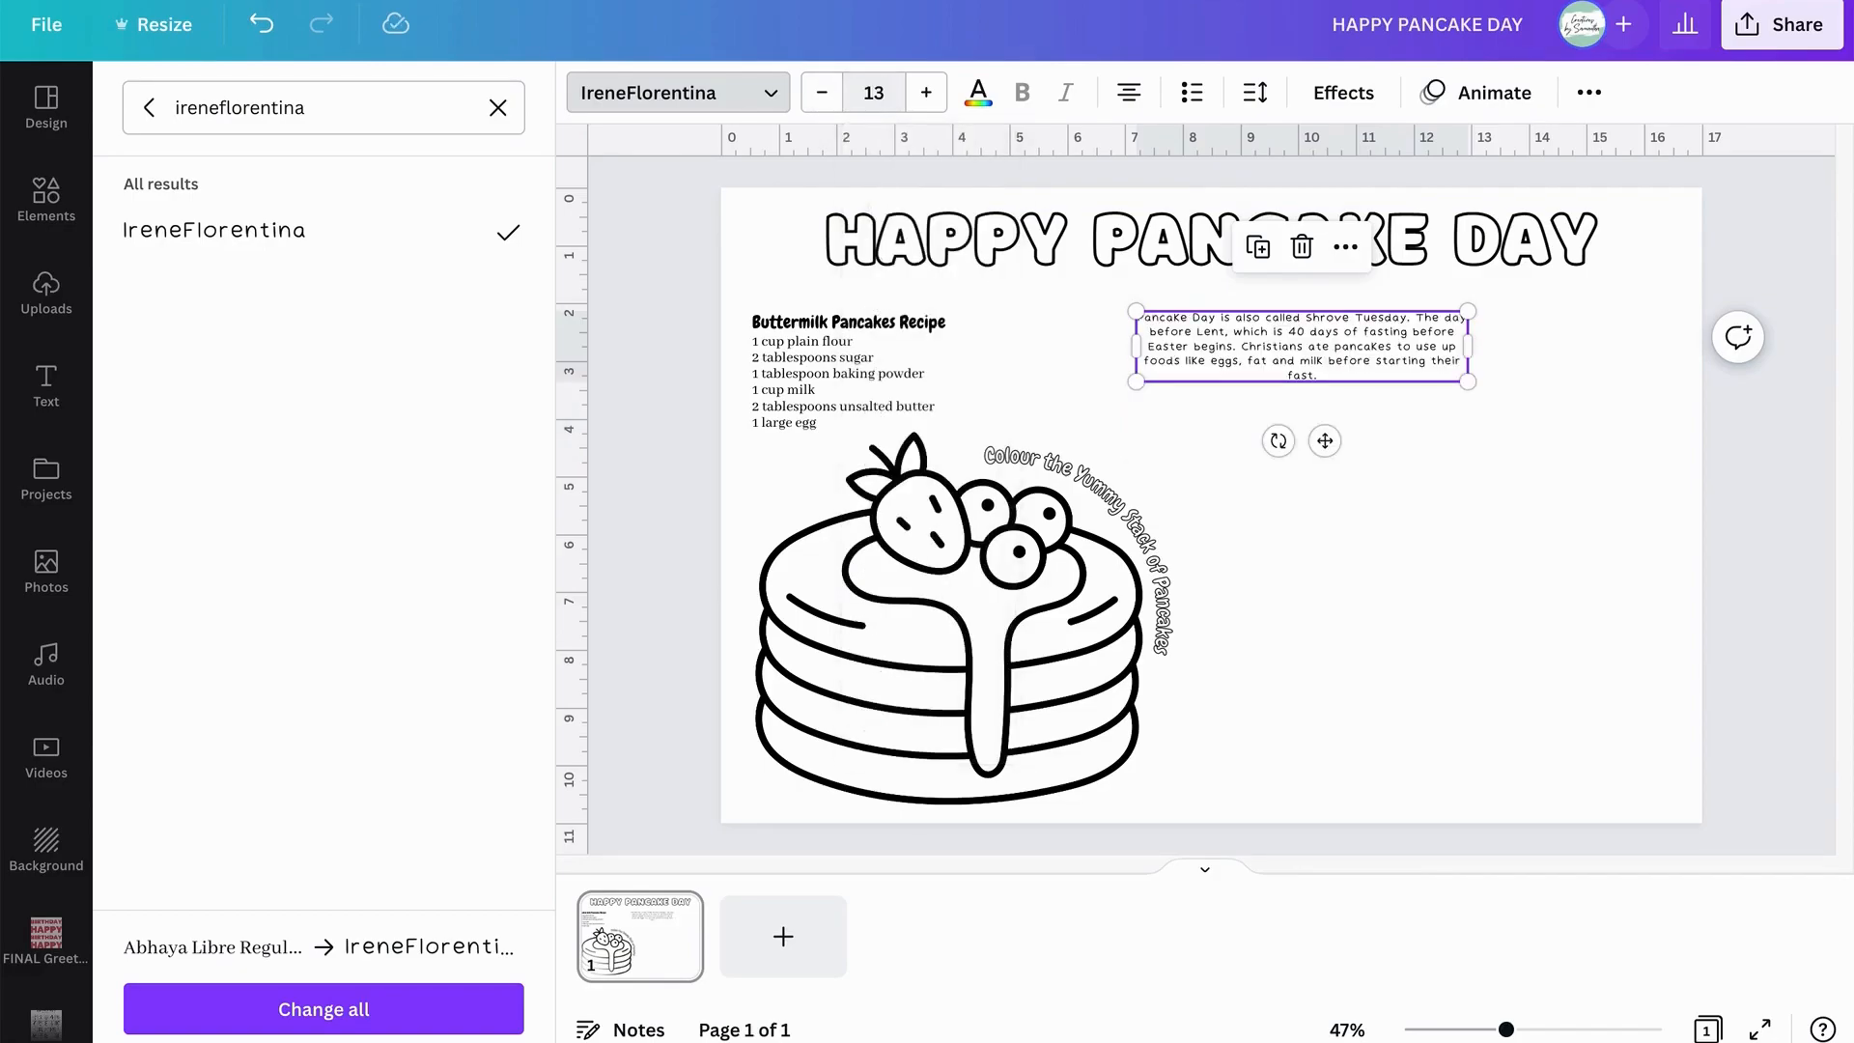
Narrow the Shrove Tuesday paragraph further to six lines and place it right of the recipe, above the curved caption.
drag(1467, 349, 1377, 373)
click(1287, 499)
click(1131, 442)
drag(1262, 362, 1048, 386)
mouse_move(1027, 319)
mouse_down()
mouse_move(1023, 281)
mouse_move(1077, 296)
mouse_move(1026, 281)
mouse_up()
drag(1026, 364, 1101, 364)
click(1420, 431)
drag(1223, 378, 1105, 364)
click(1441, 479)
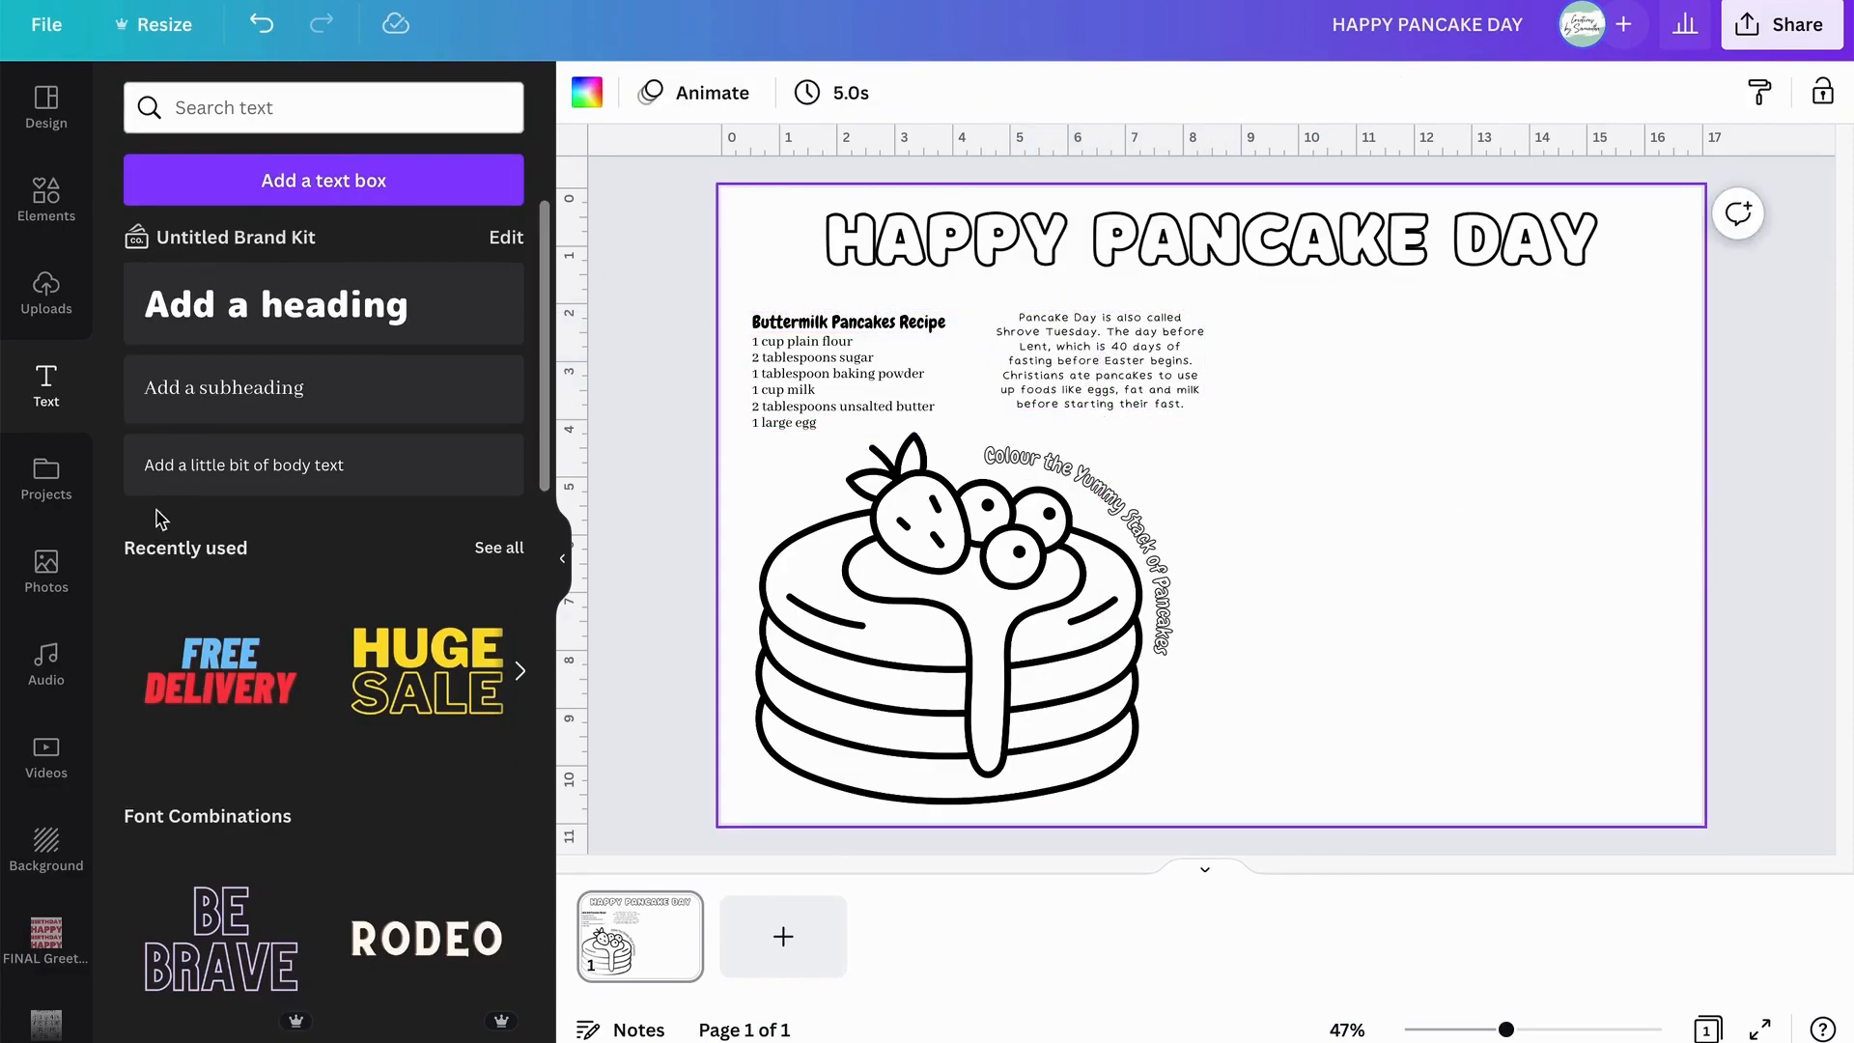
Add a rounded square shape to the page and fill it with Light Gray #d9d9d9.
click(44, 196)
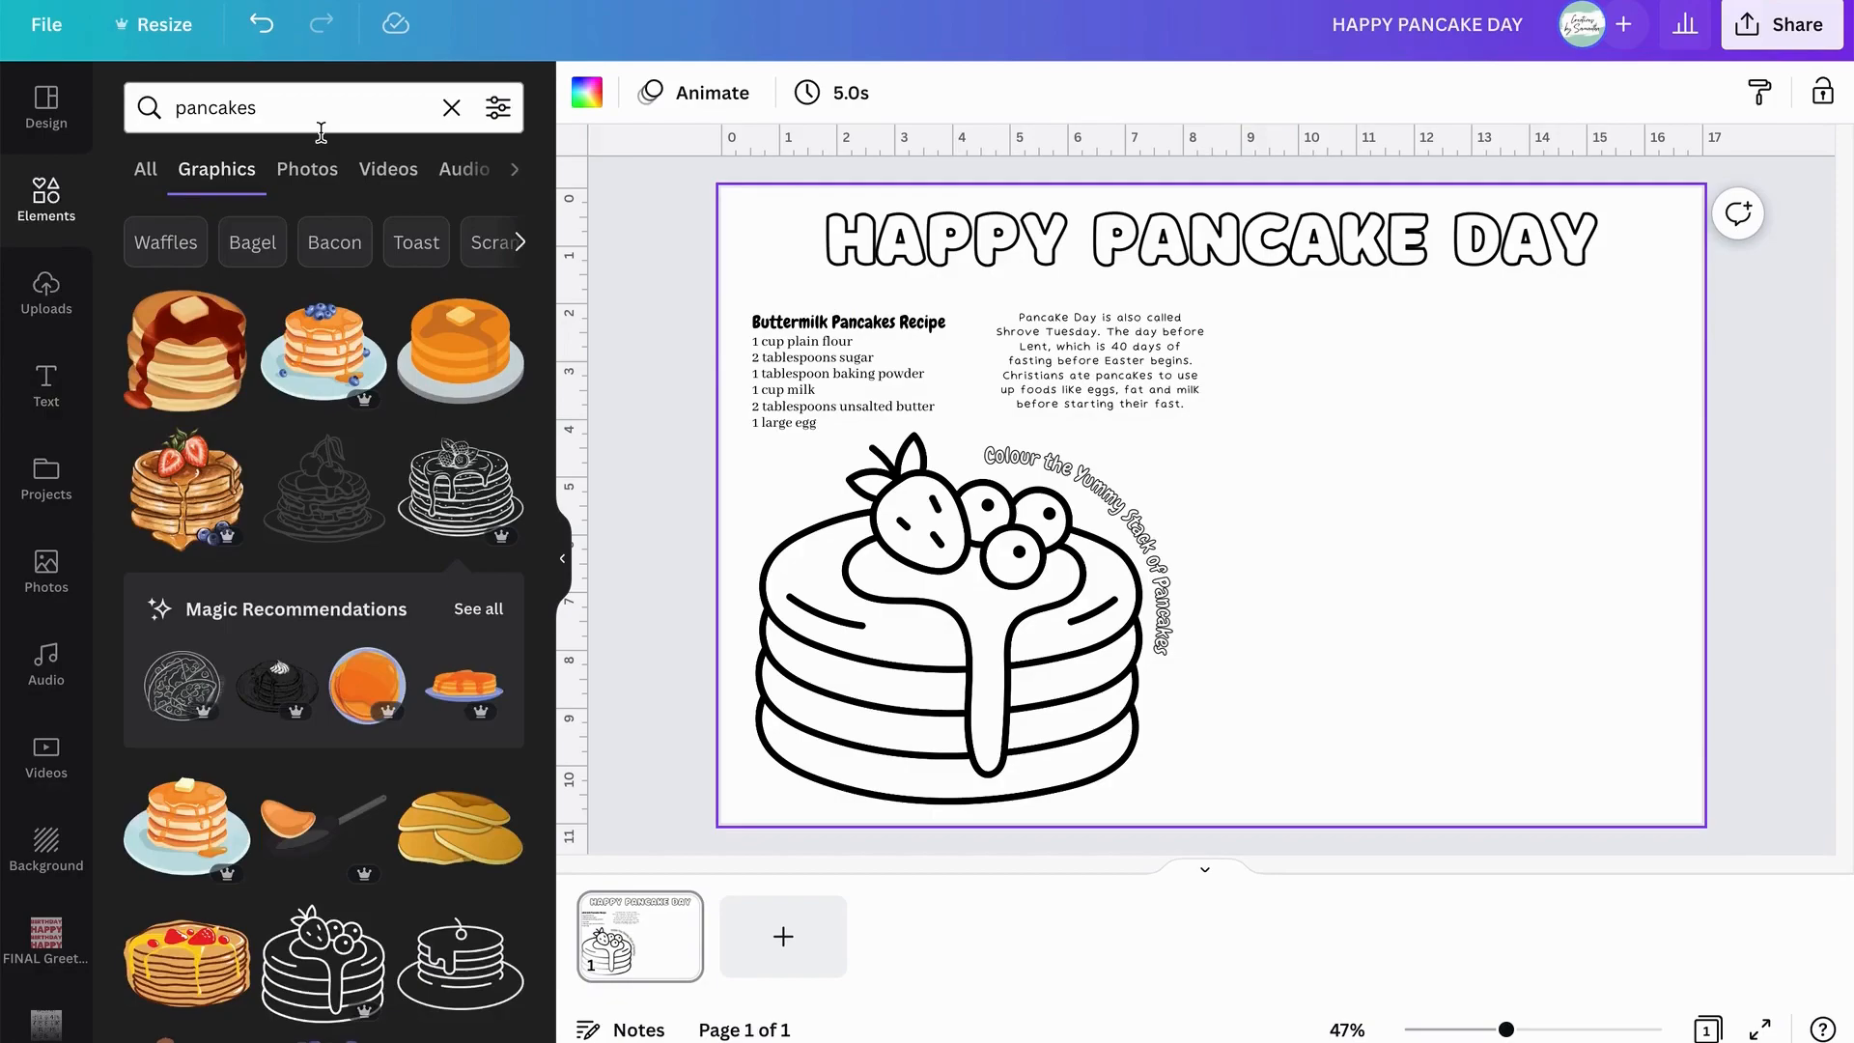
click(450, 110)
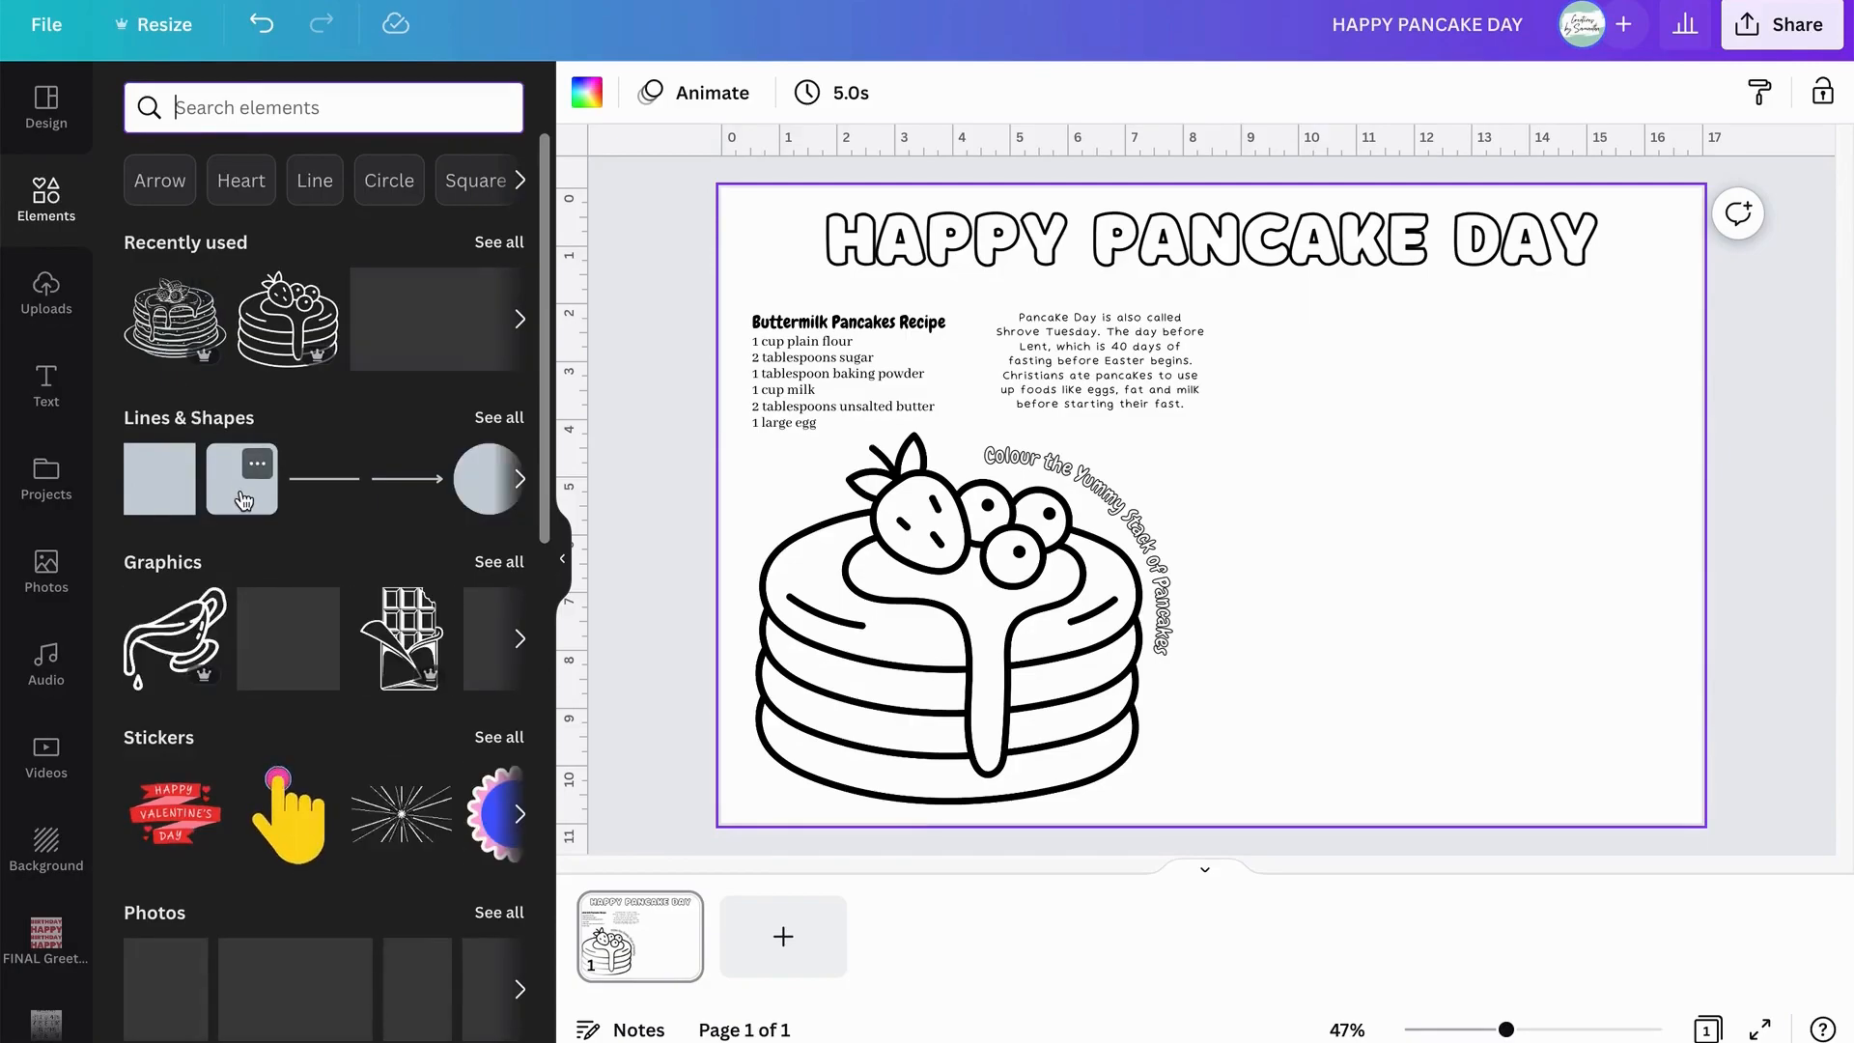
click(274, 471)
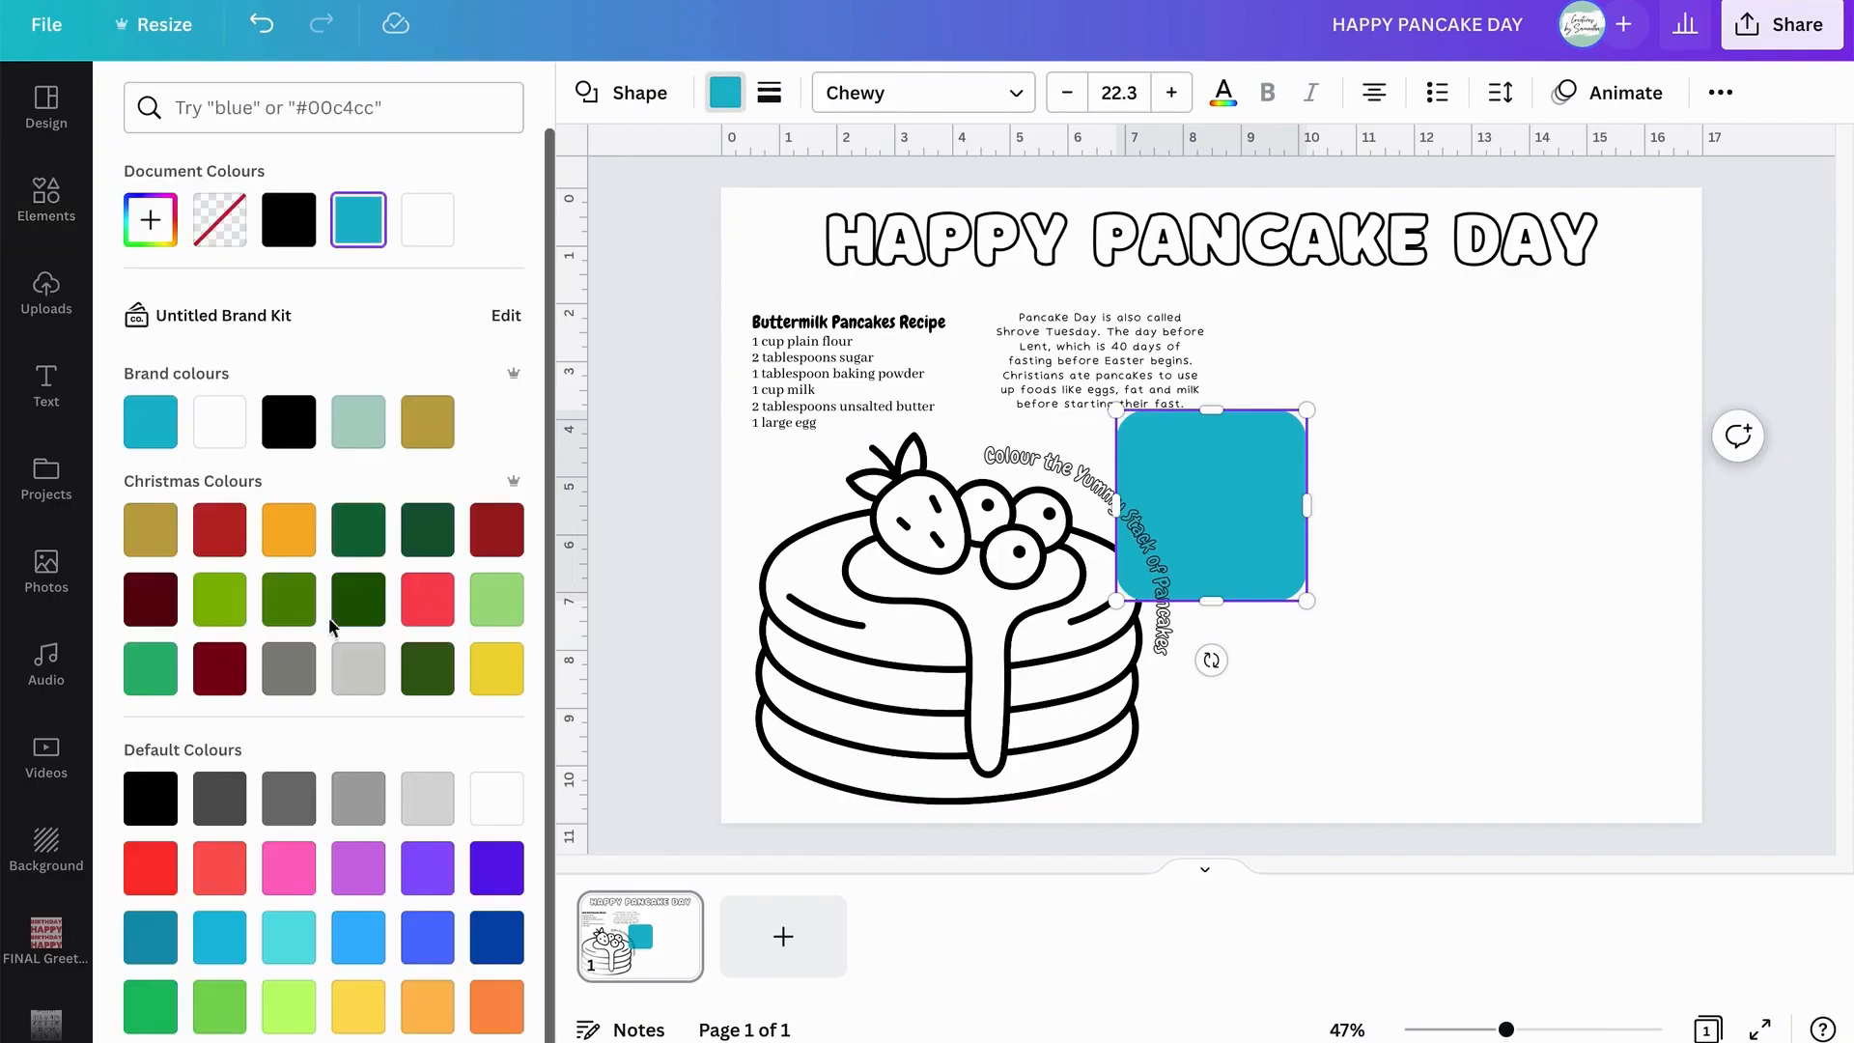
click(356, 678)
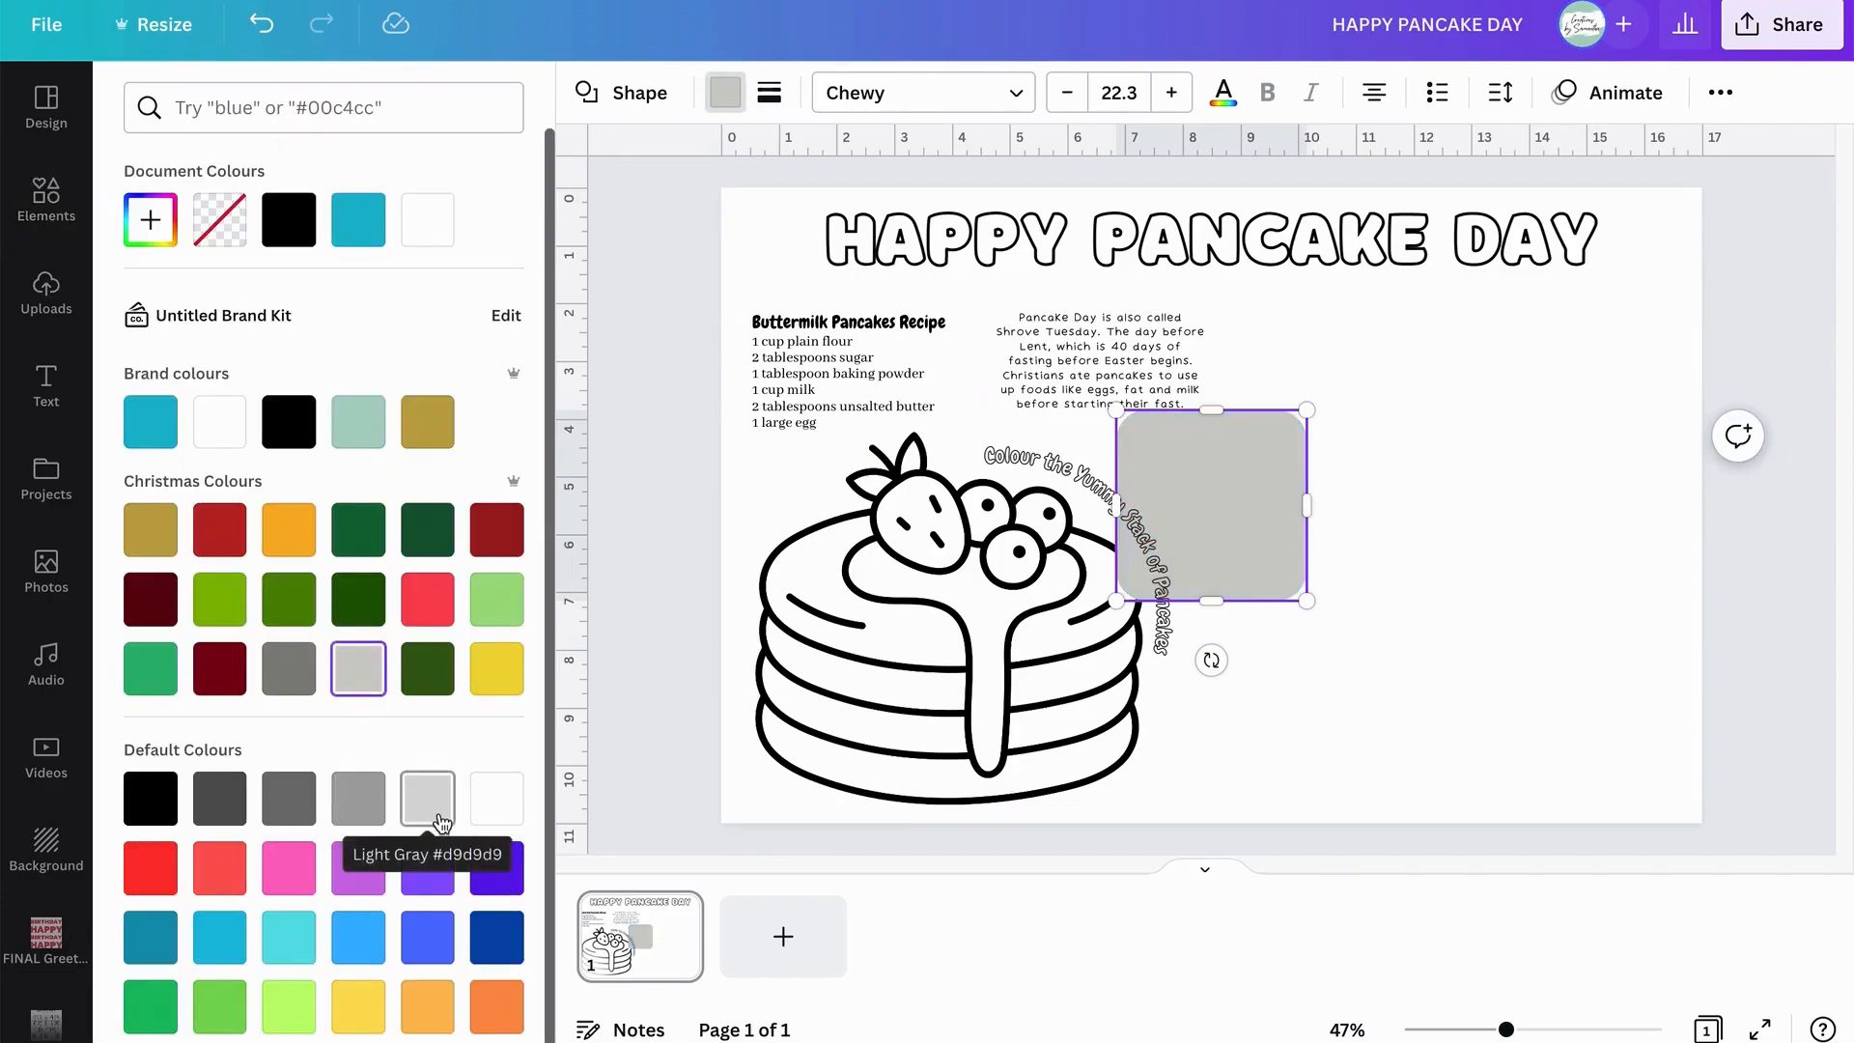
click(428, 798)
key(Escape)
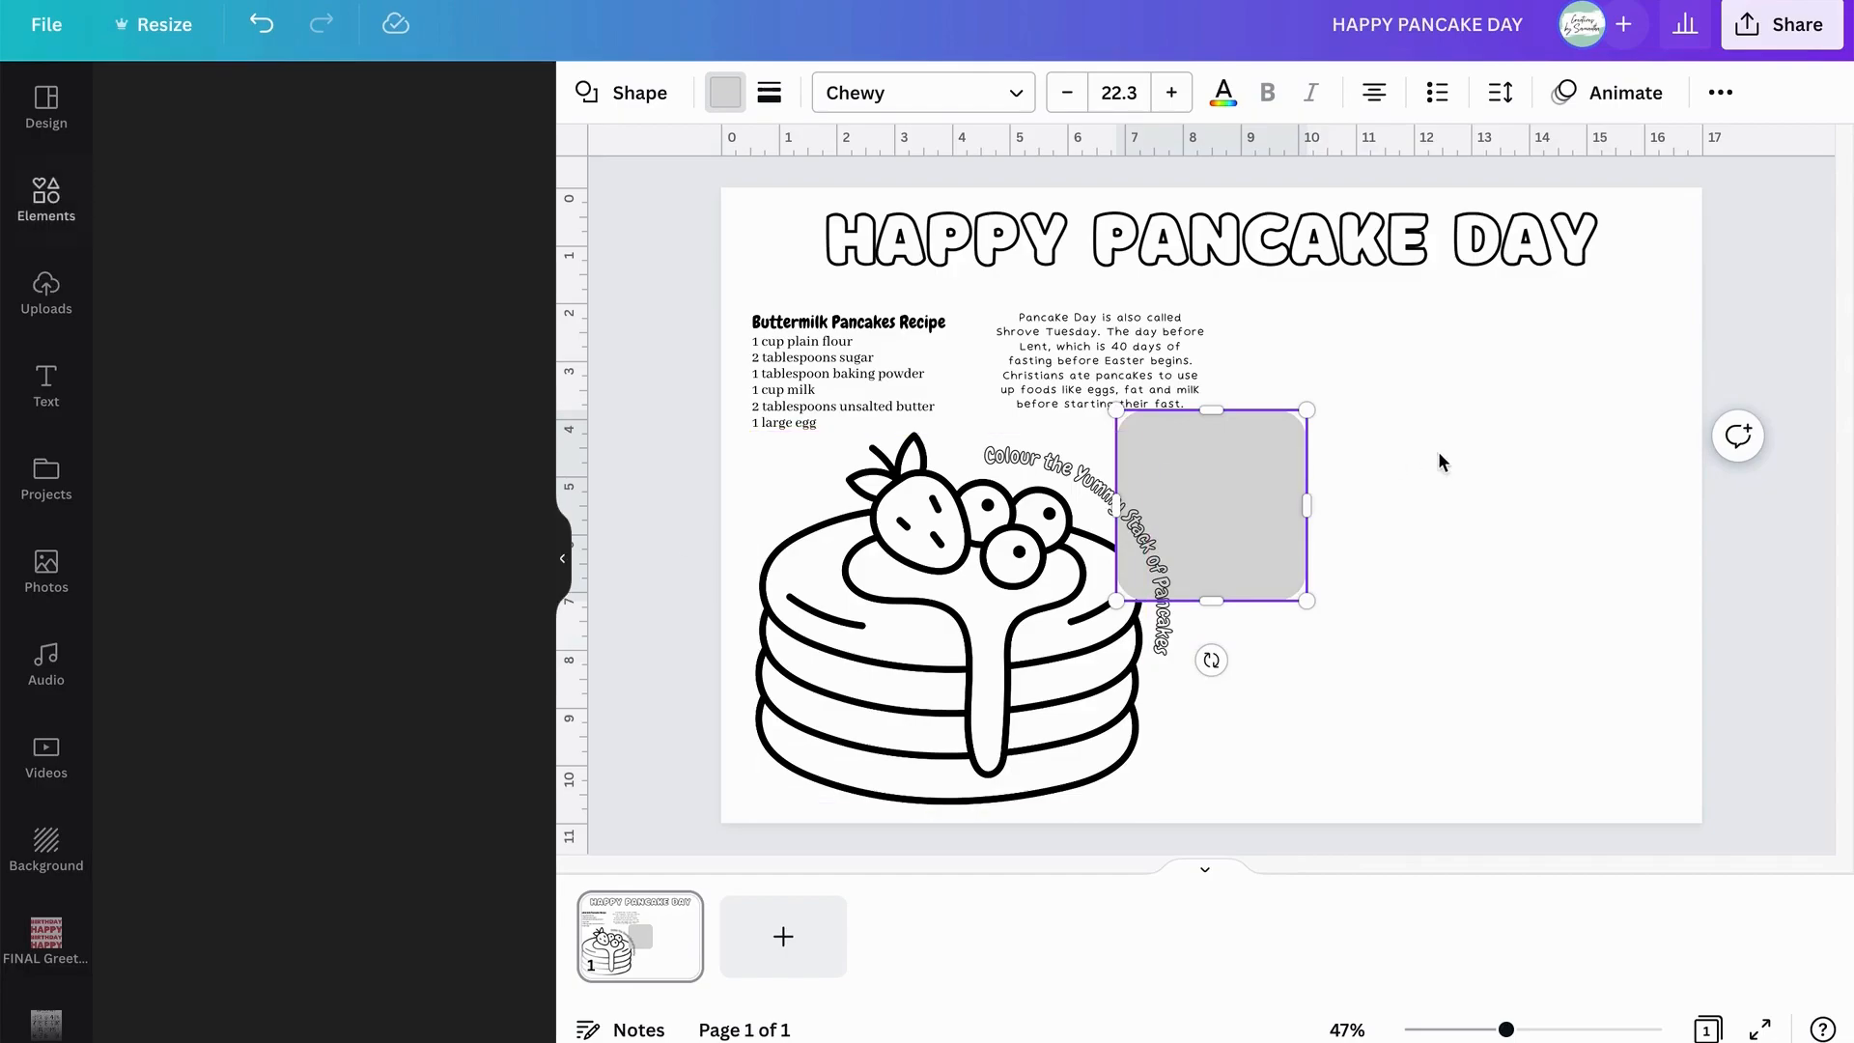
Place the grey rounded shape behind the Shrove Tuesday paragraph and resize it to about 3.9 x 2.7 inches.
drag(1182, 450, 1117, 374)
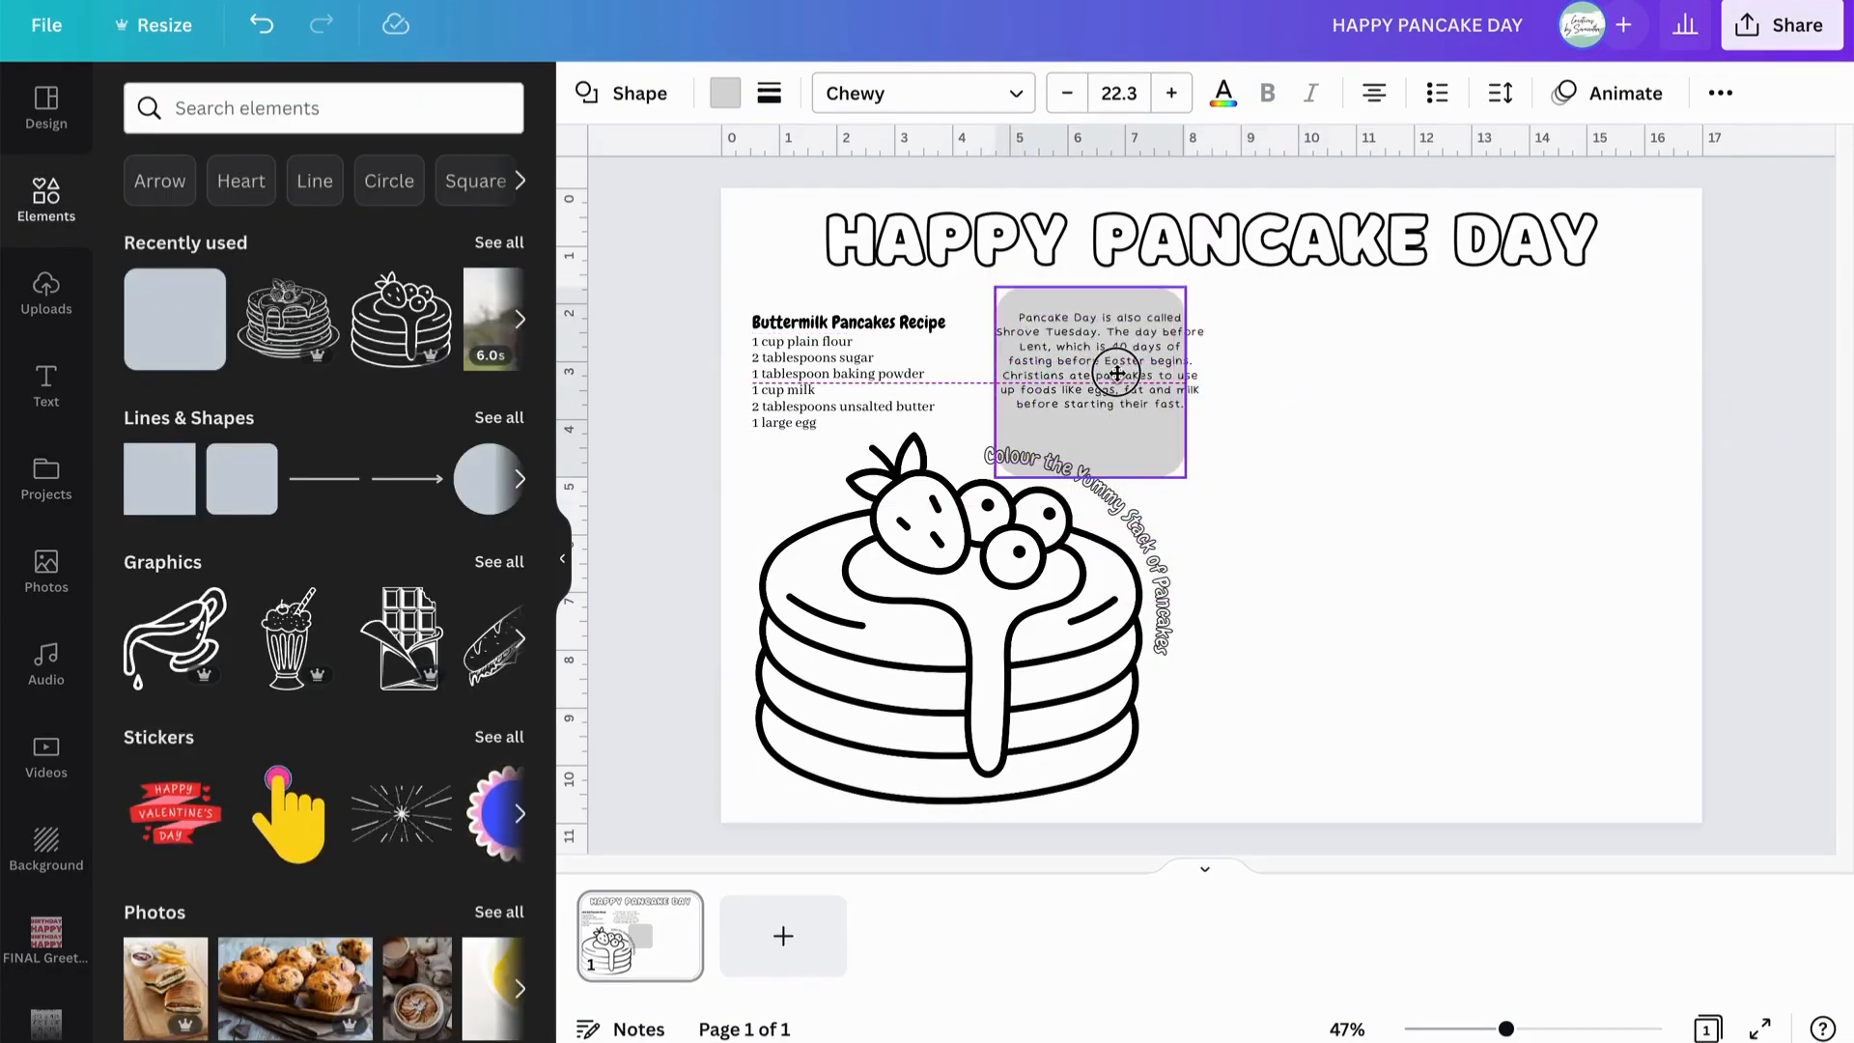
drag(1117, 367, 1218, 373)
drag(989, 373, 984, 373)
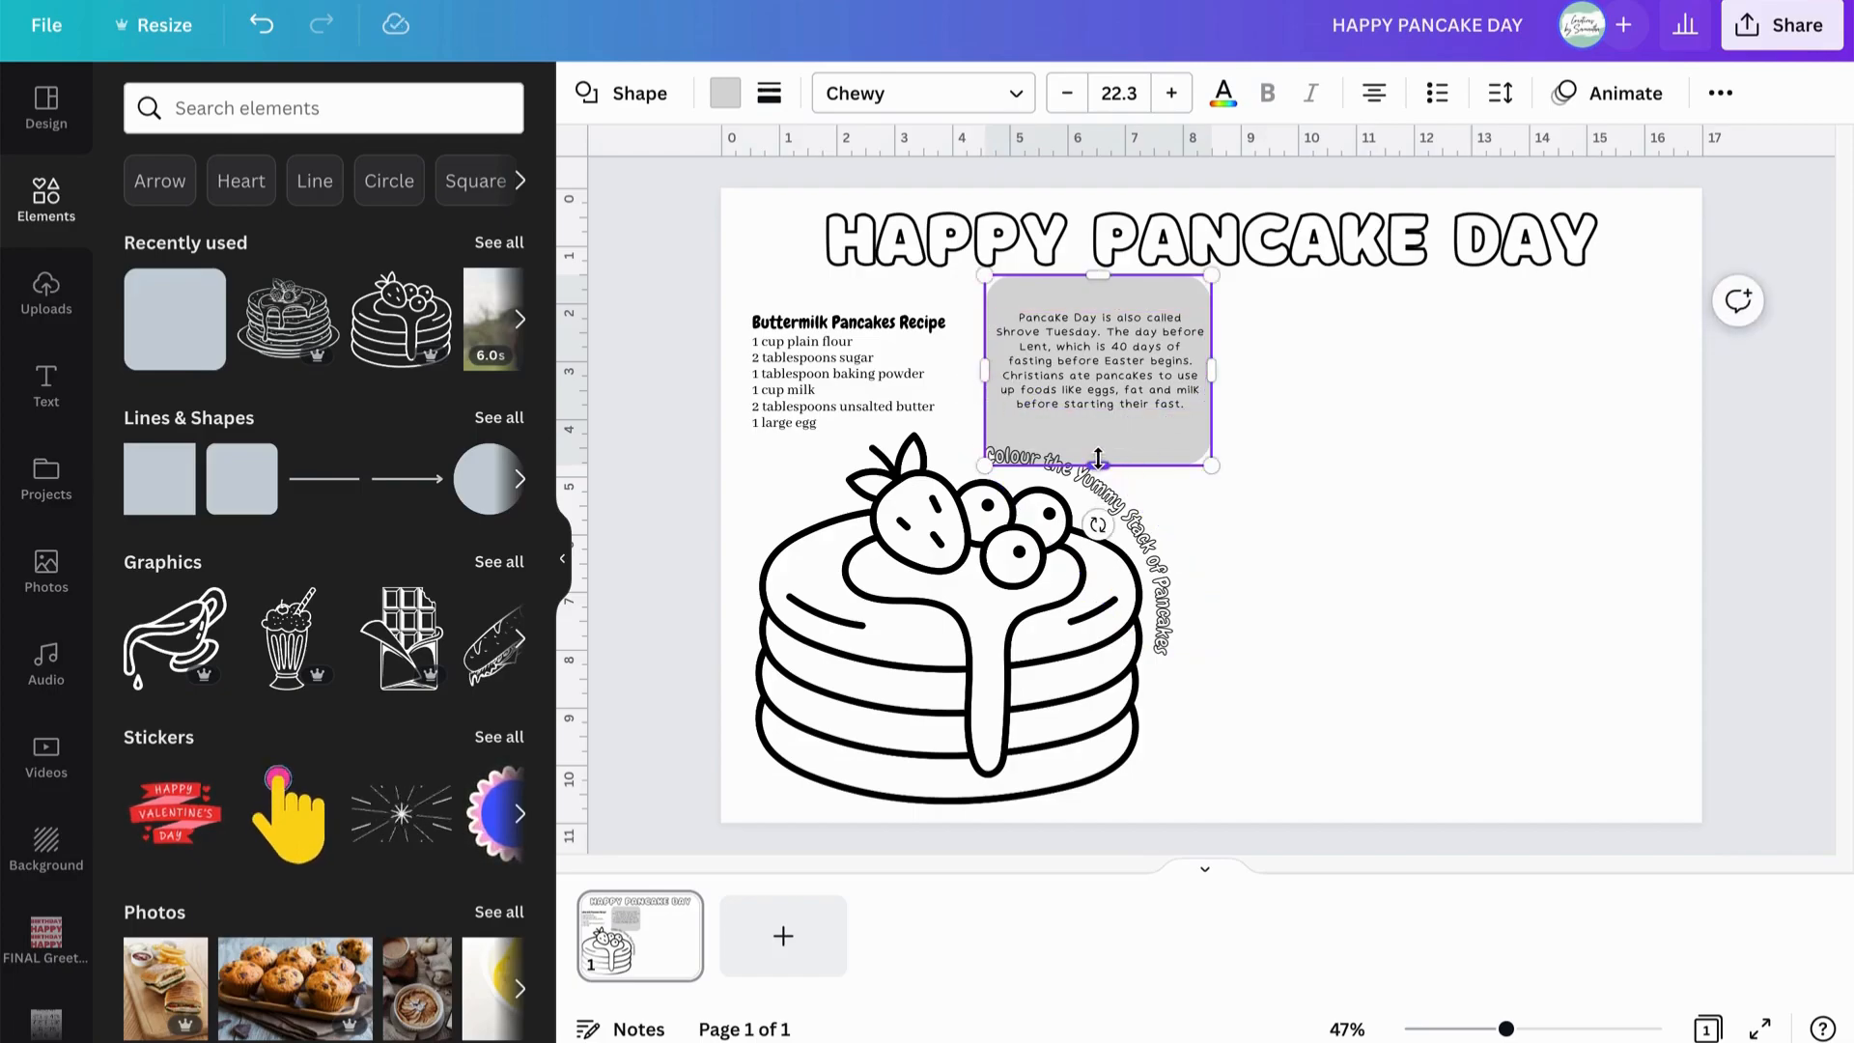
drag(1099, 462, 1103, 425)
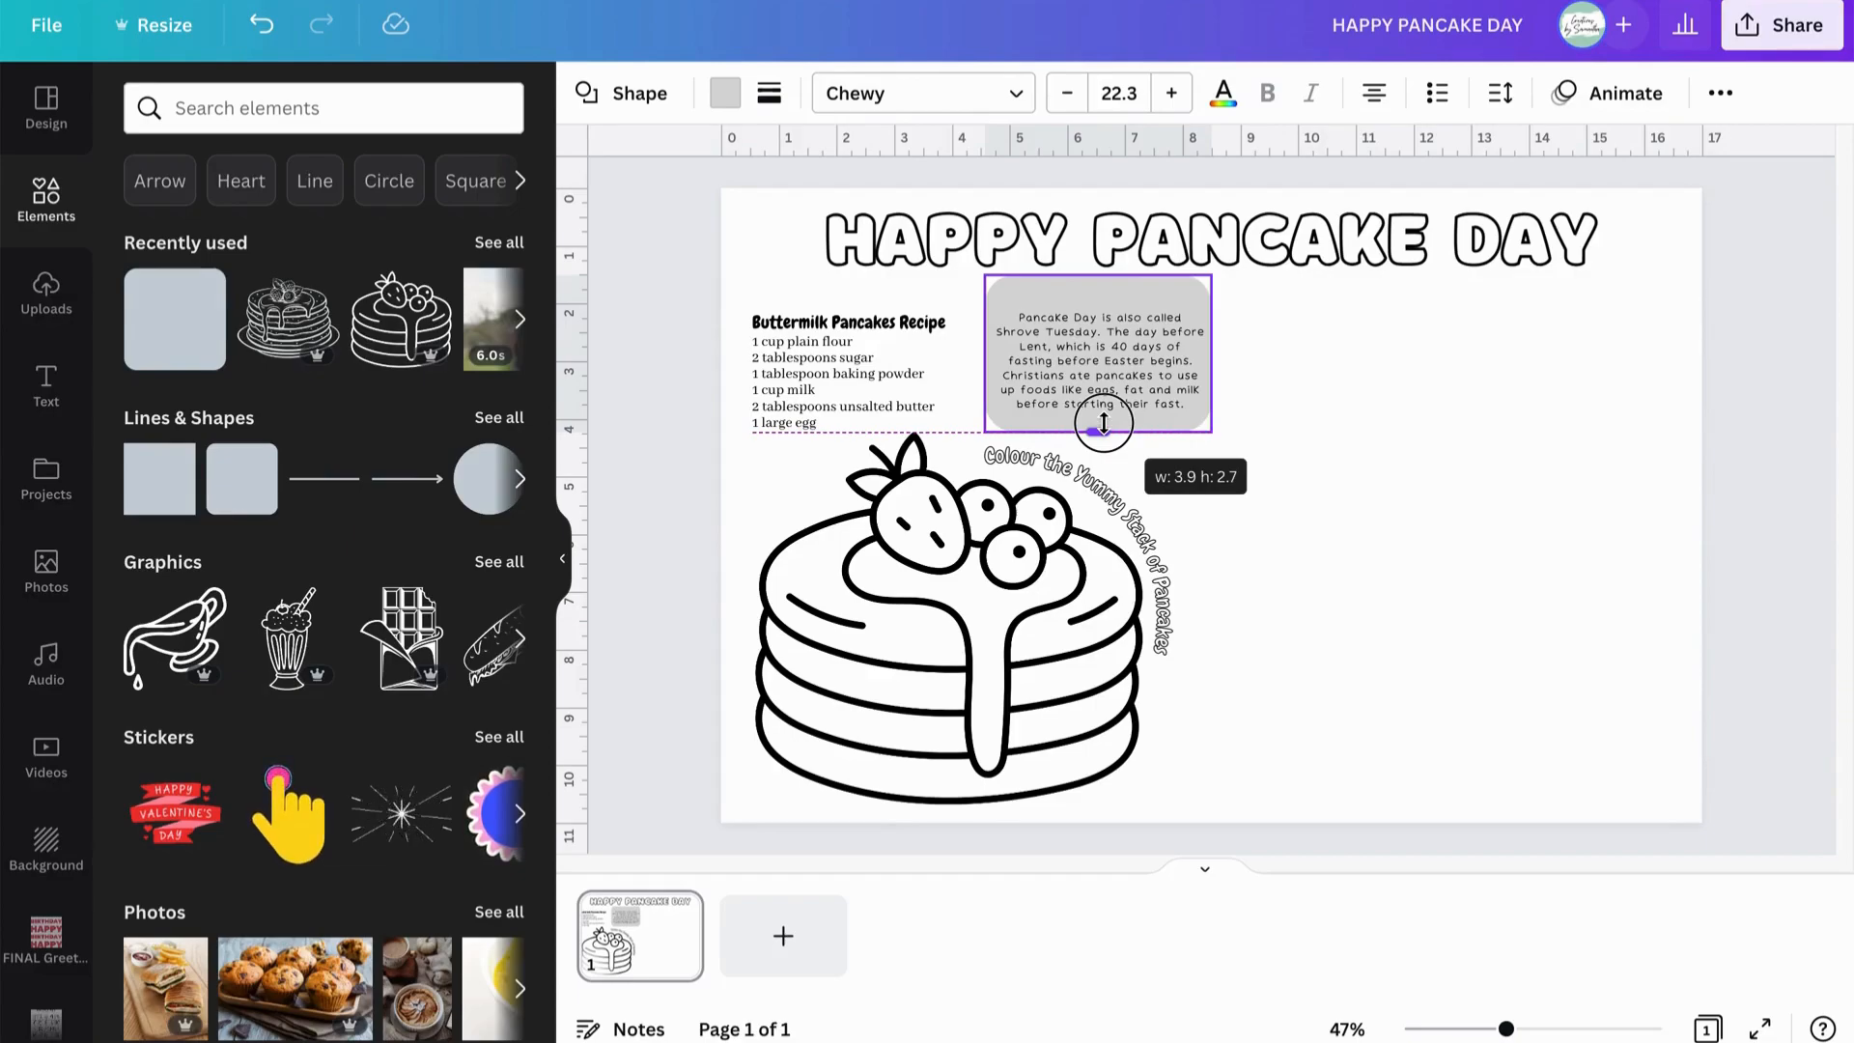
drag(1104, 422, 1103, 422)
click(1348, 480)
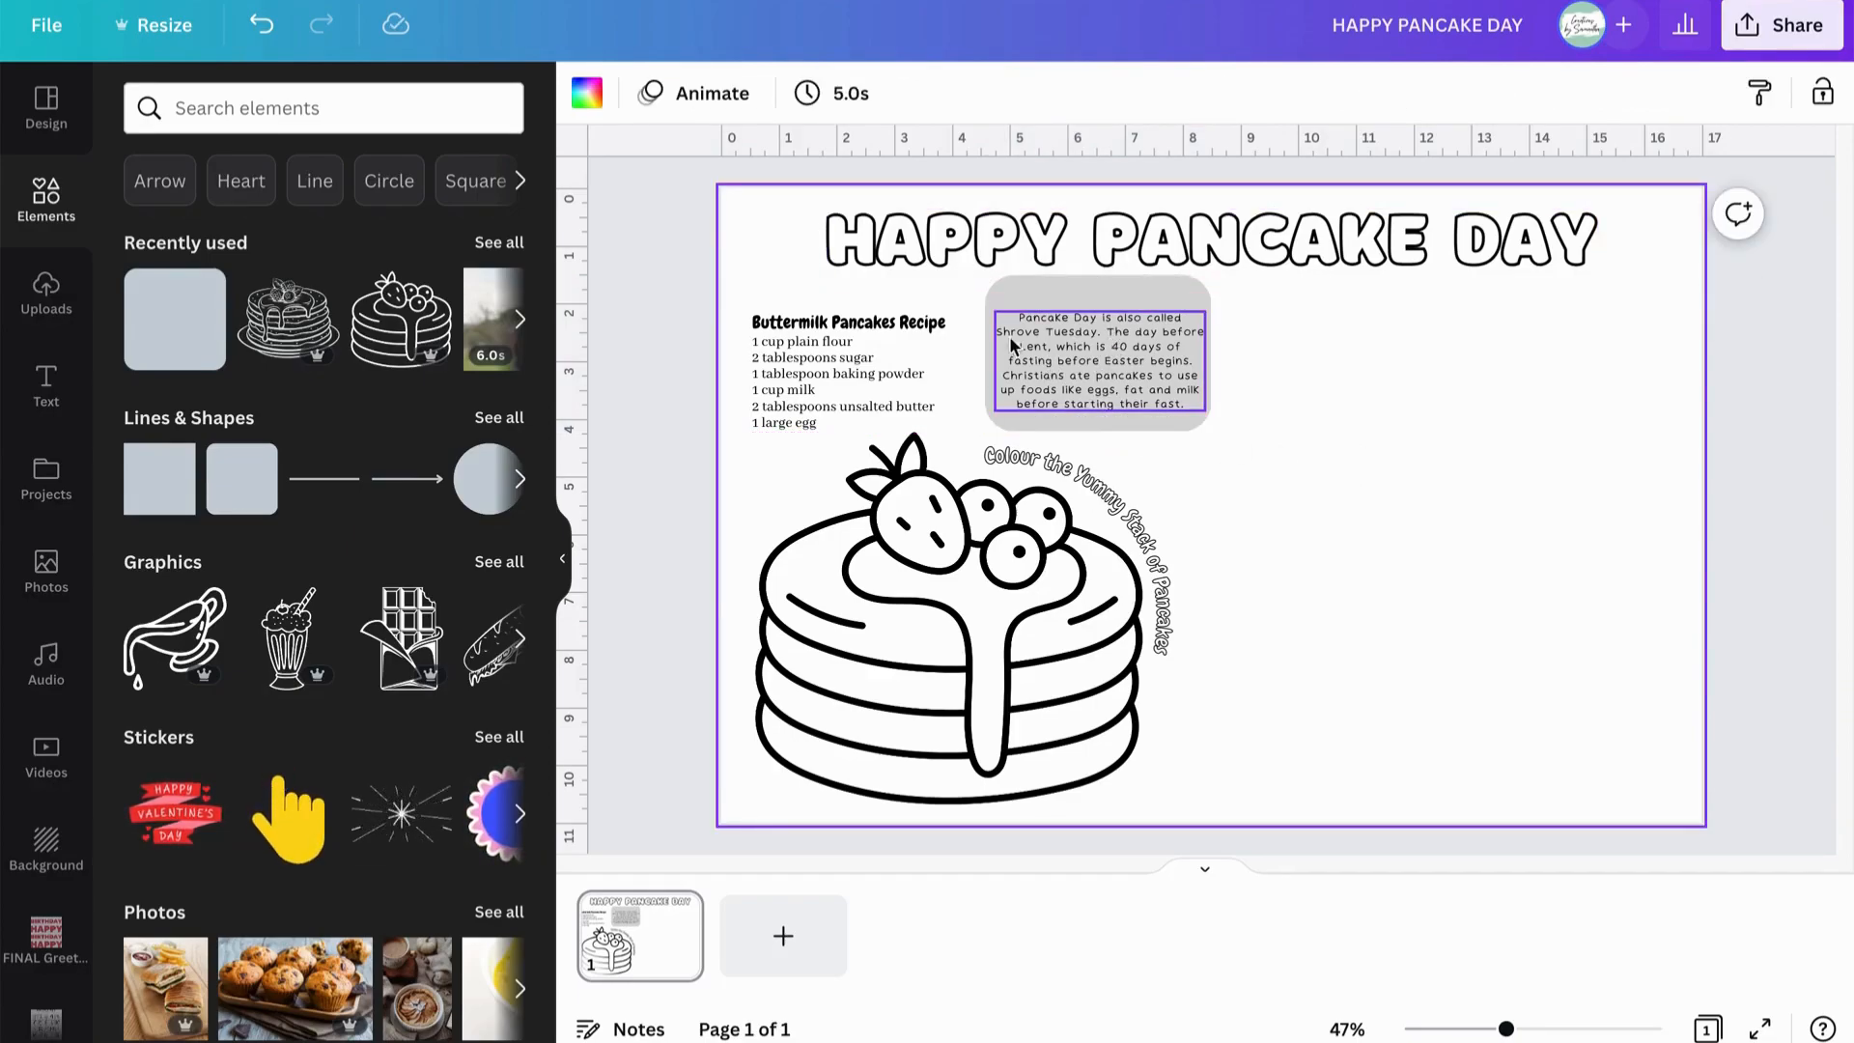
Duplicate the recipe title, place the copy above the paragraph in the grey box, and replace its text with "FUN FACT!".
click(933, 327)
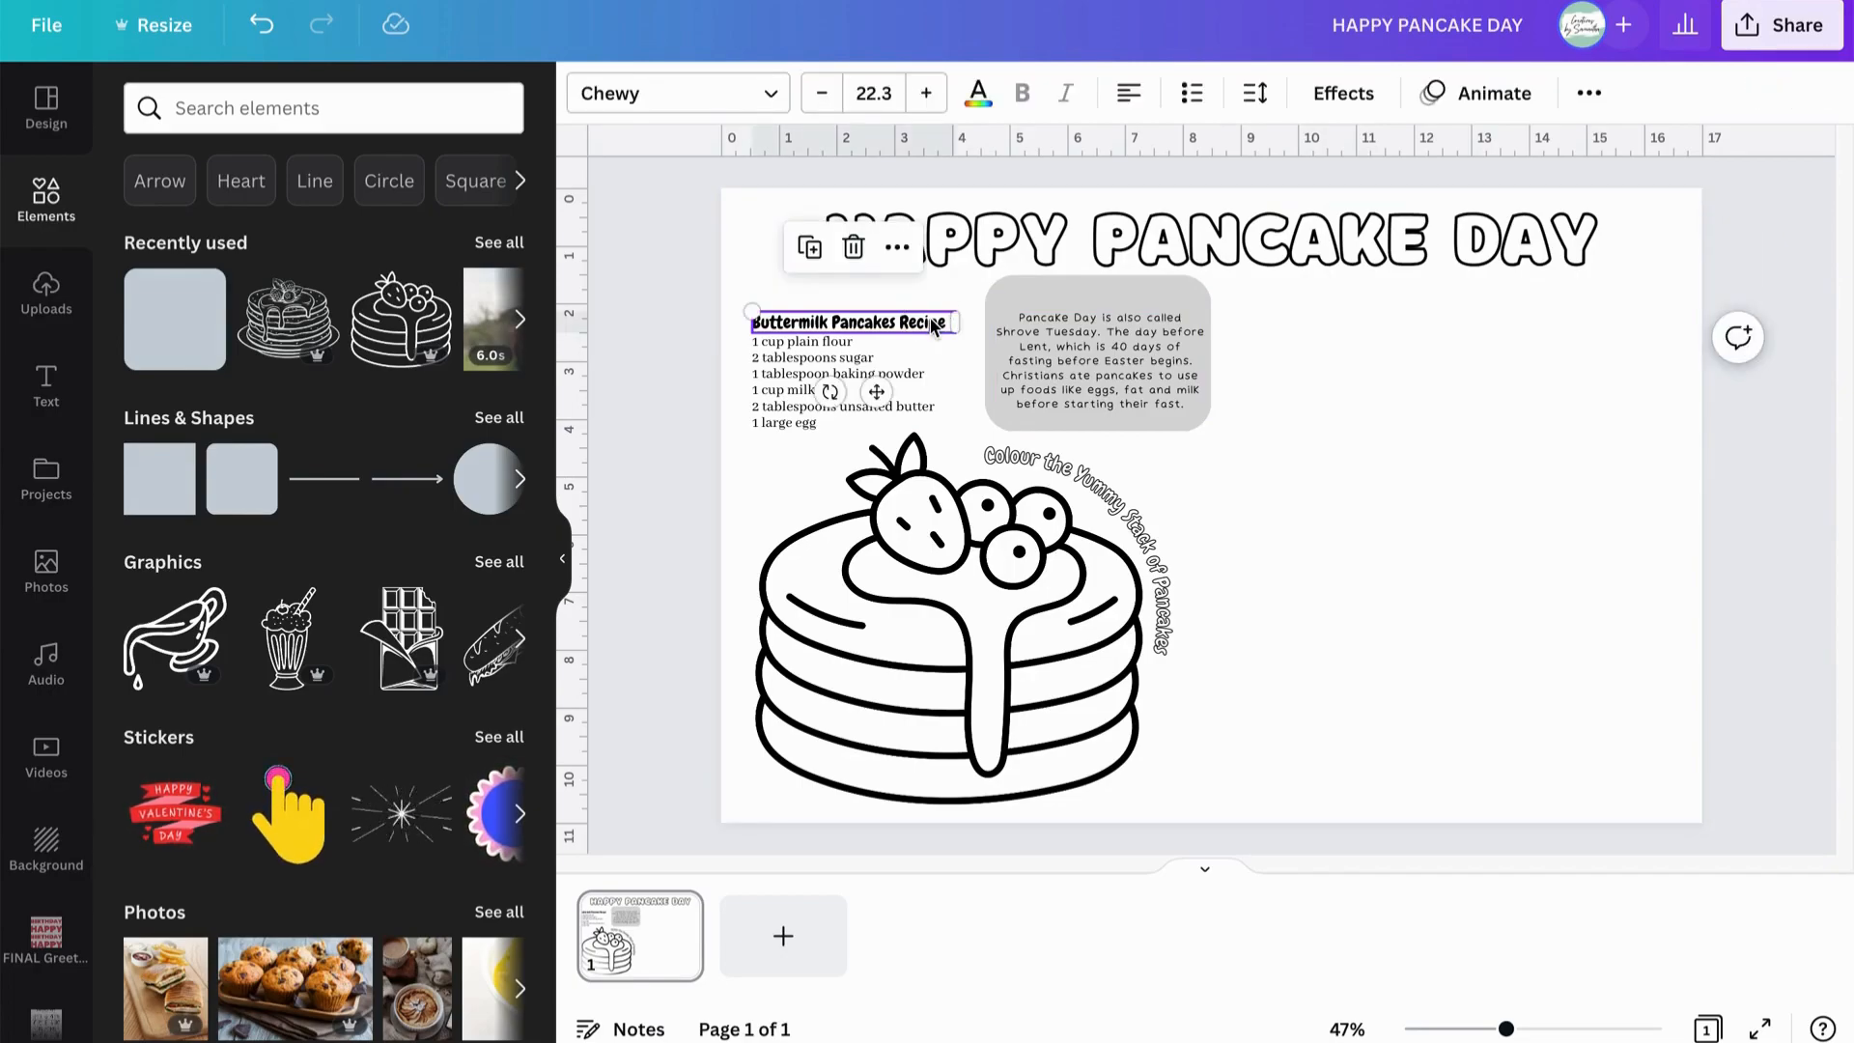
key(ctrl+d)
drag(888, 404, 1126, 360)
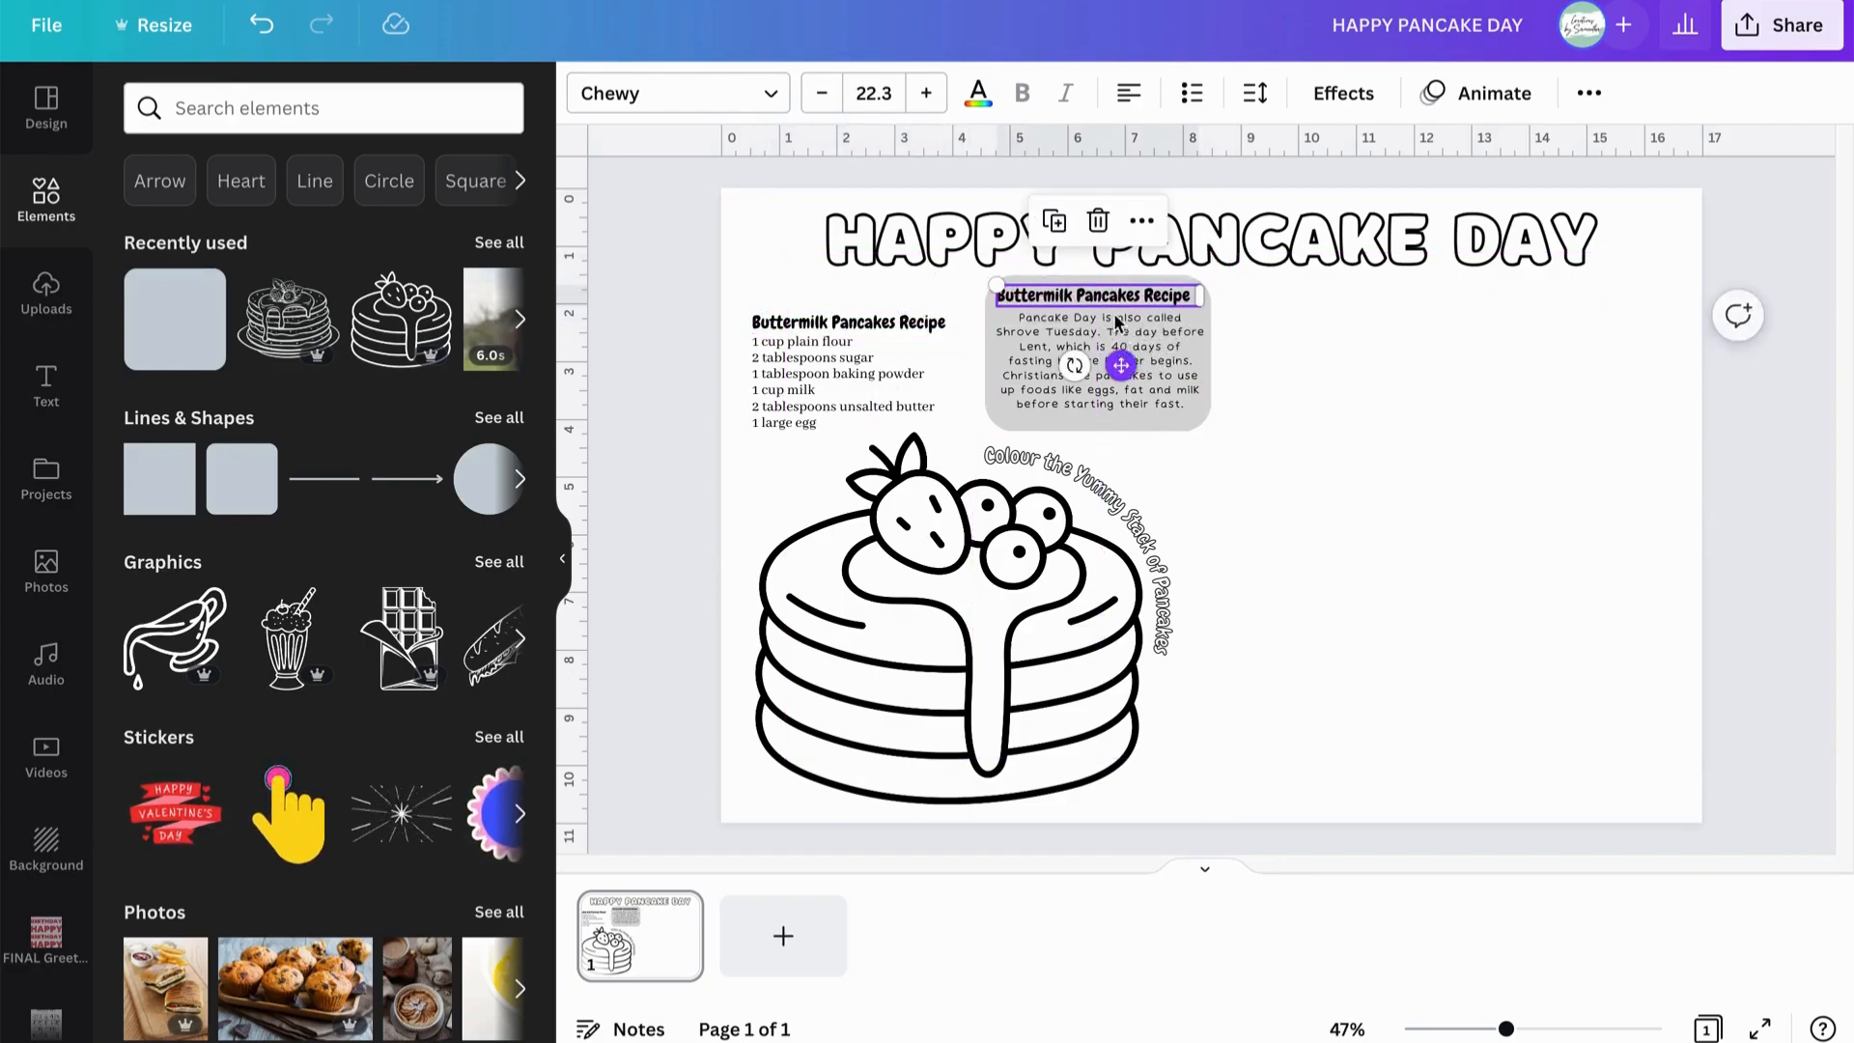
double_click(1113, 295)
key(BackSpace)
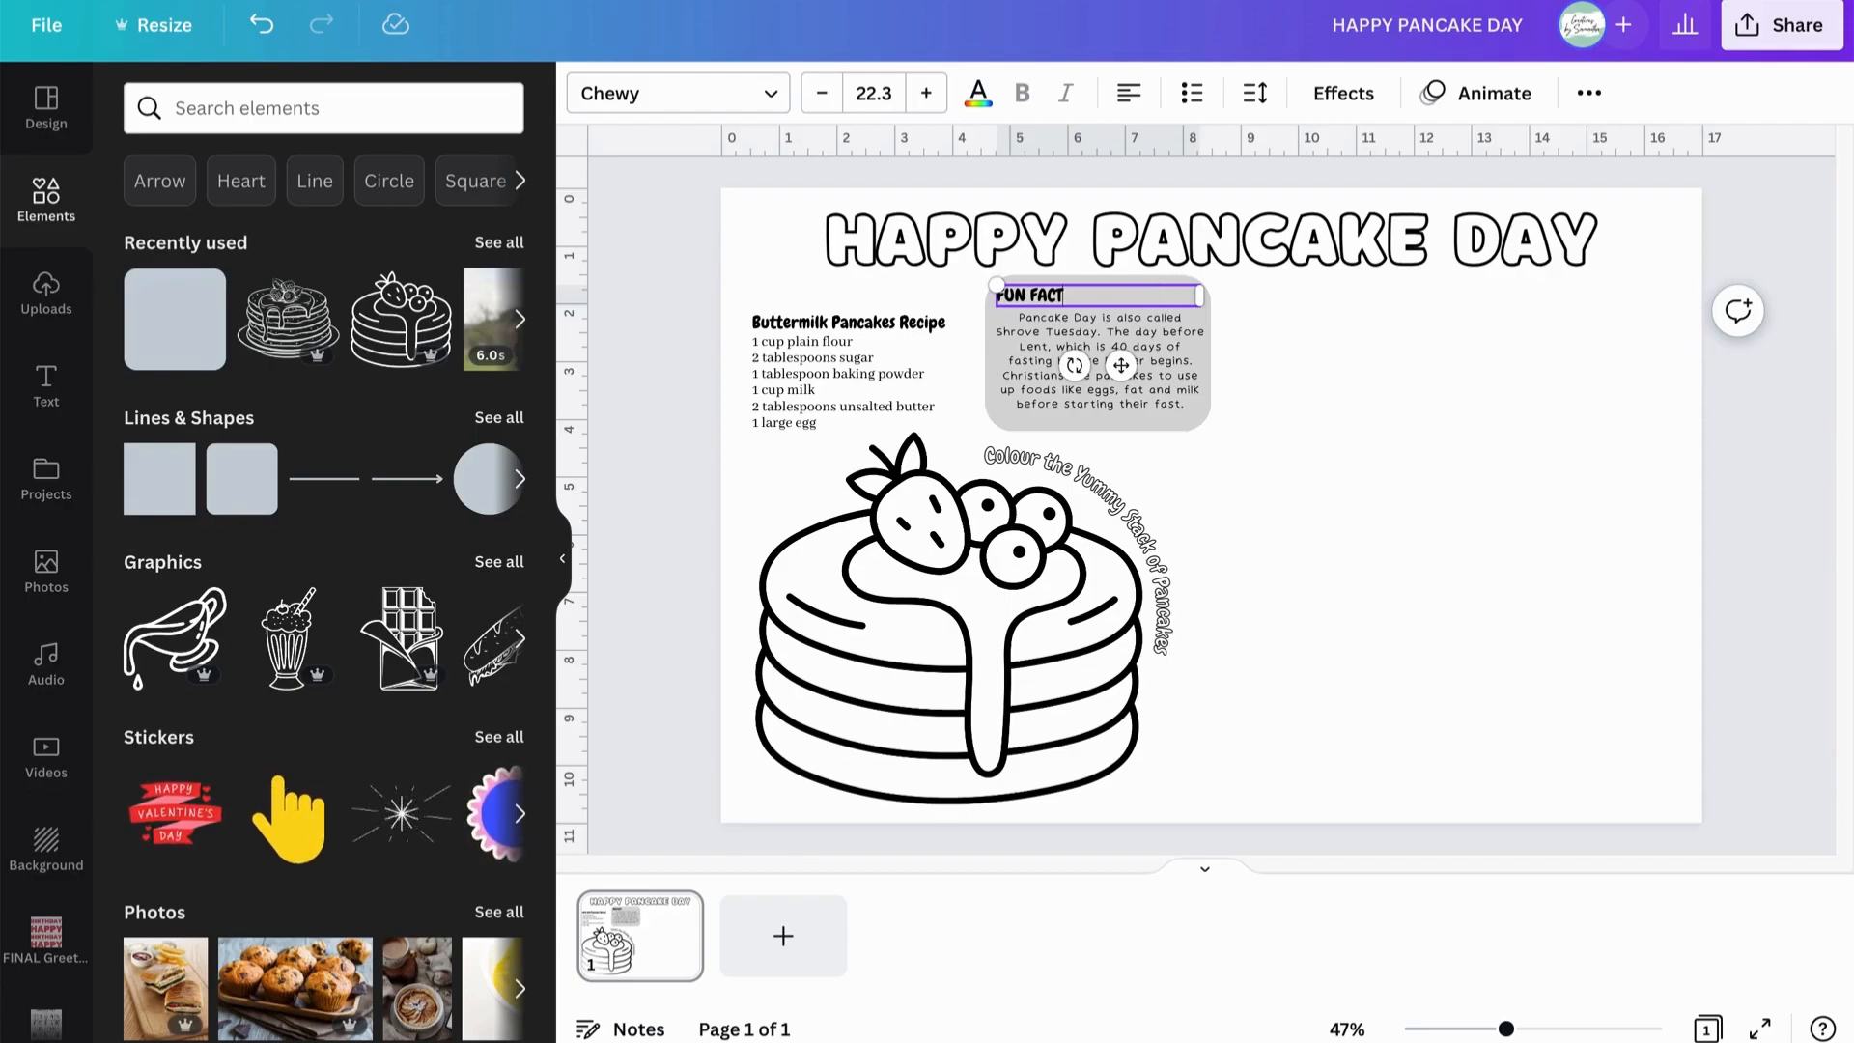
key(Tab)
click(1275, 378)
Centre-align the "FUN FACT!" title and change its font to Marykate.
click(1023, 294)
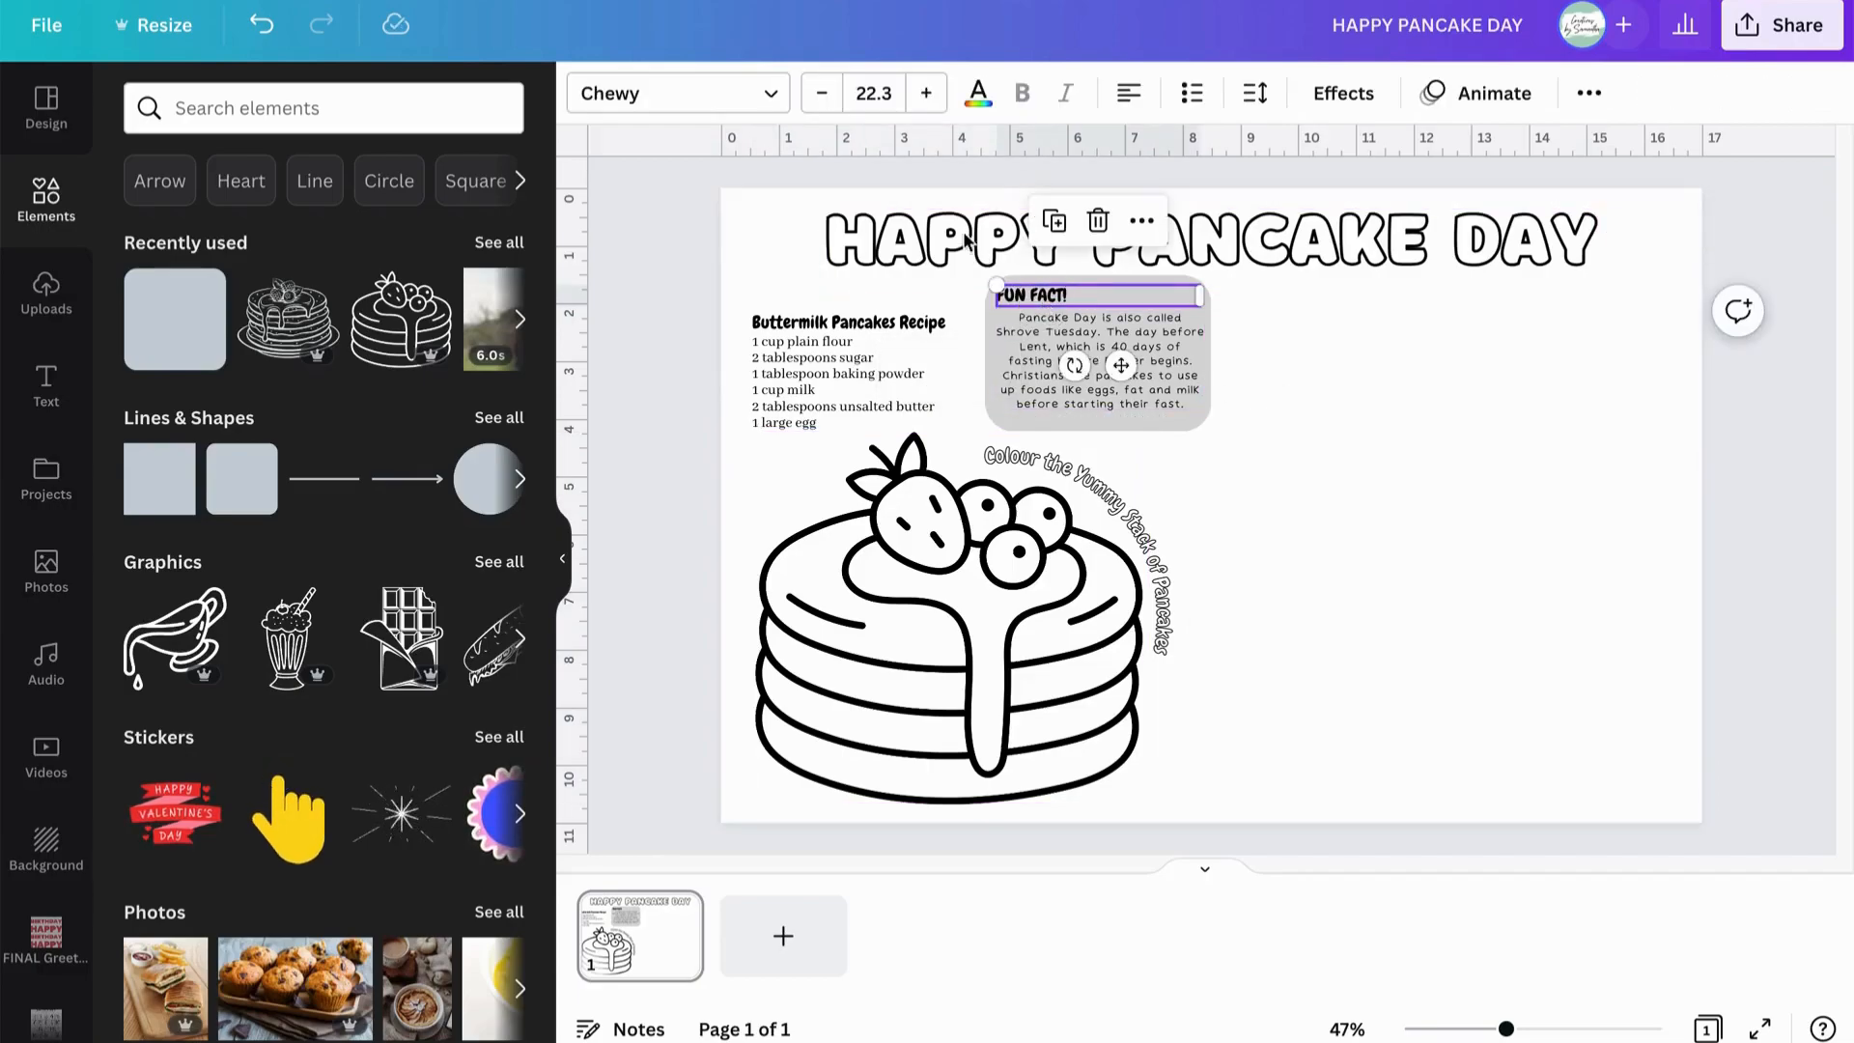
click(1132, 94)
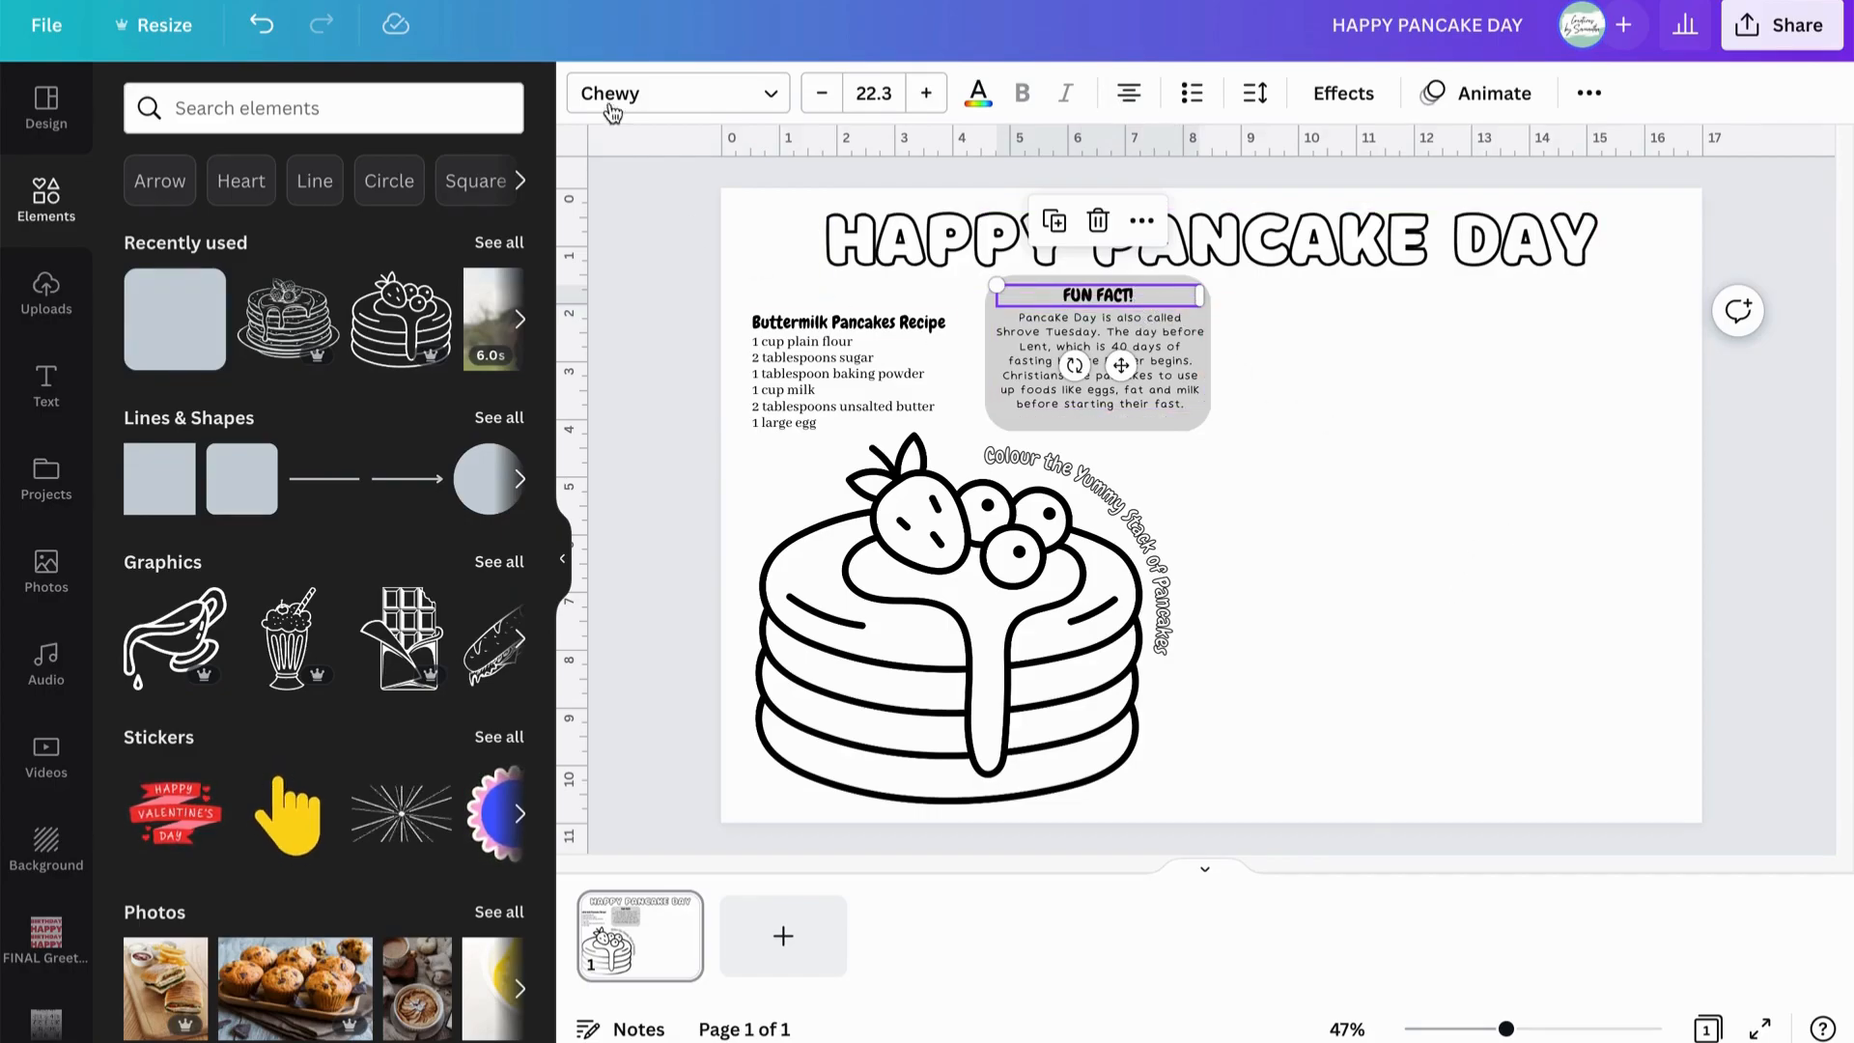
click(685, 112)
click(497, 108)
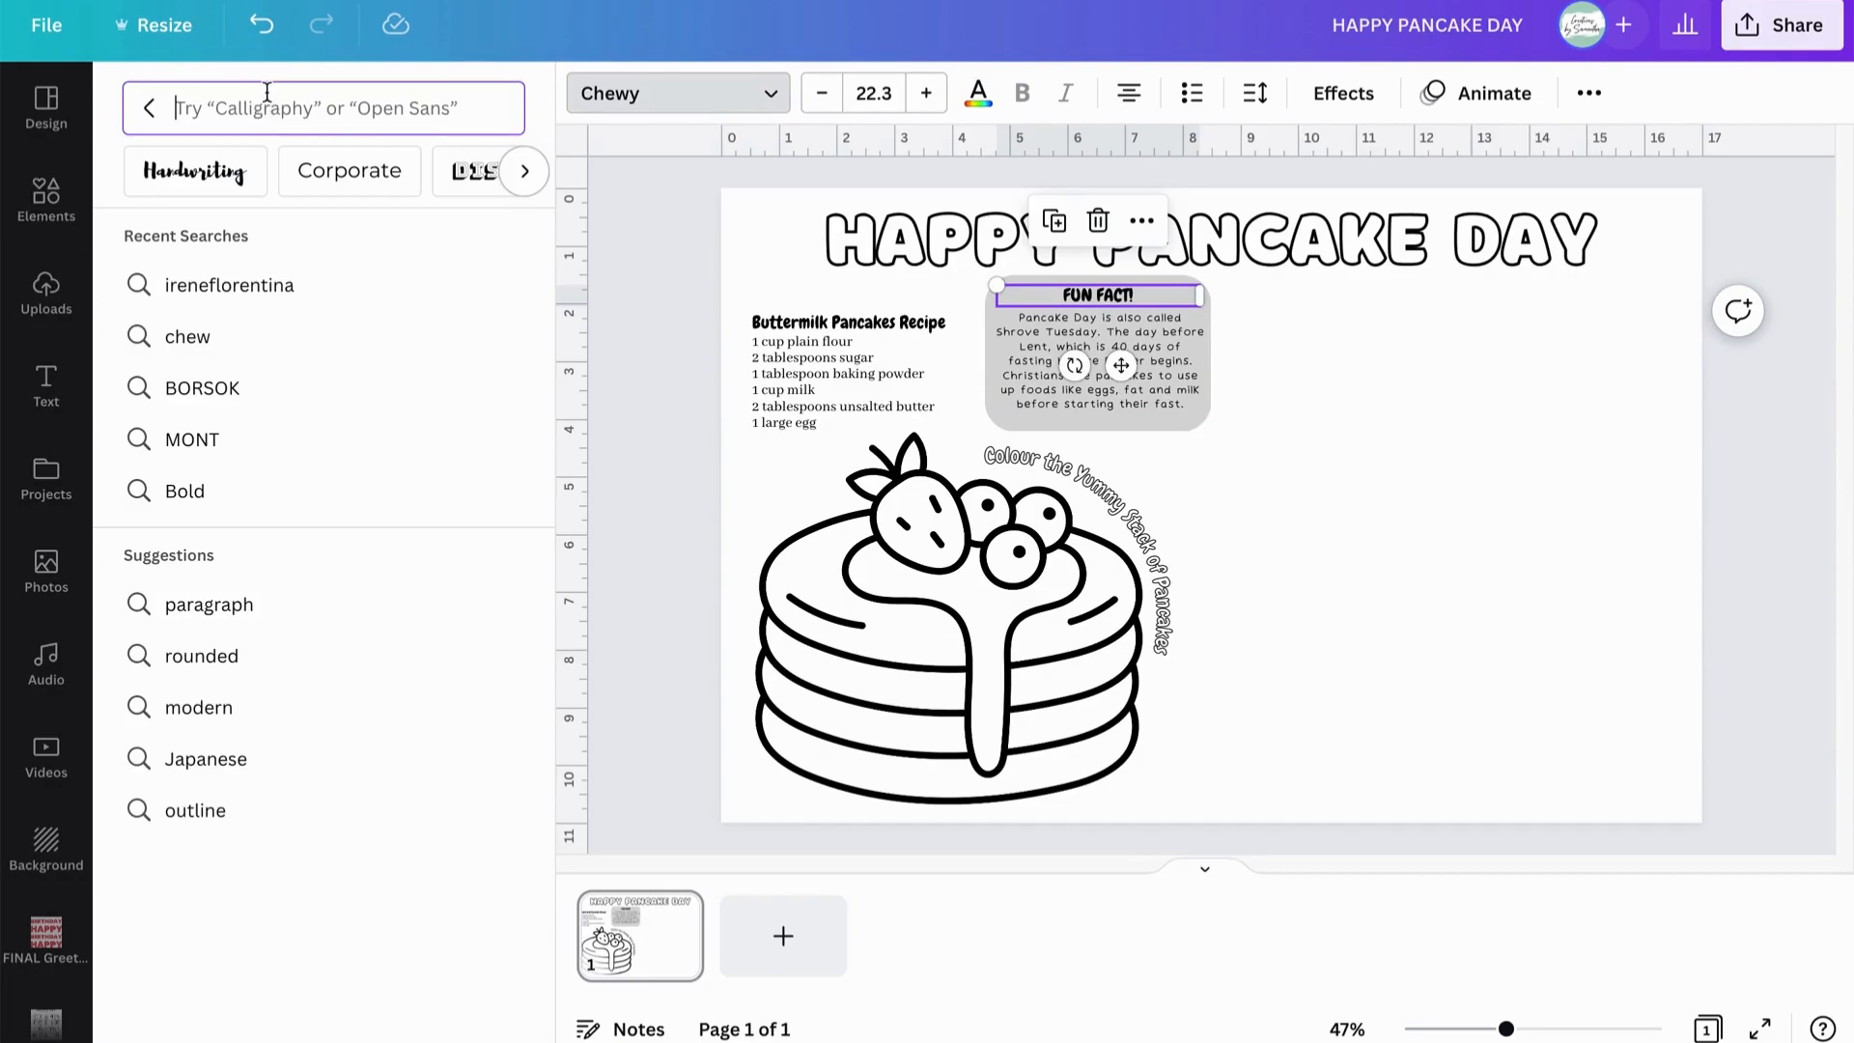
text(marykate)
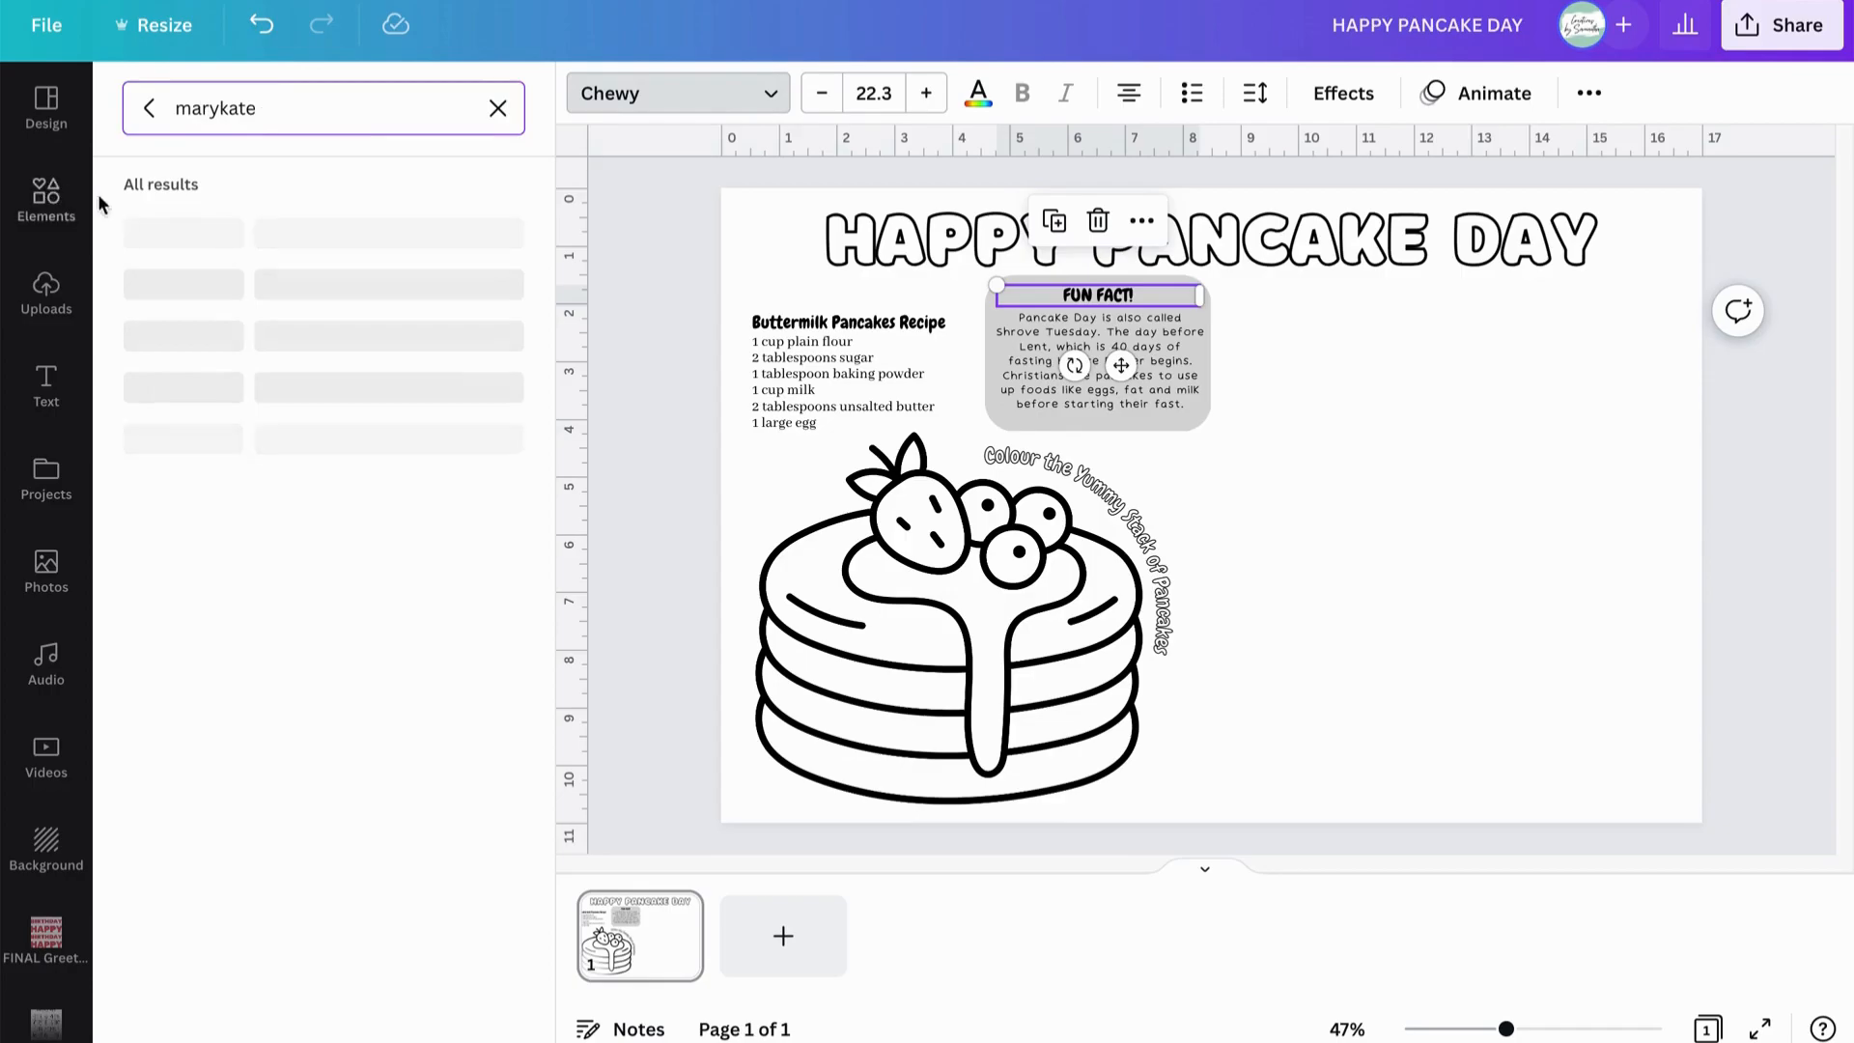
click(222, 241)
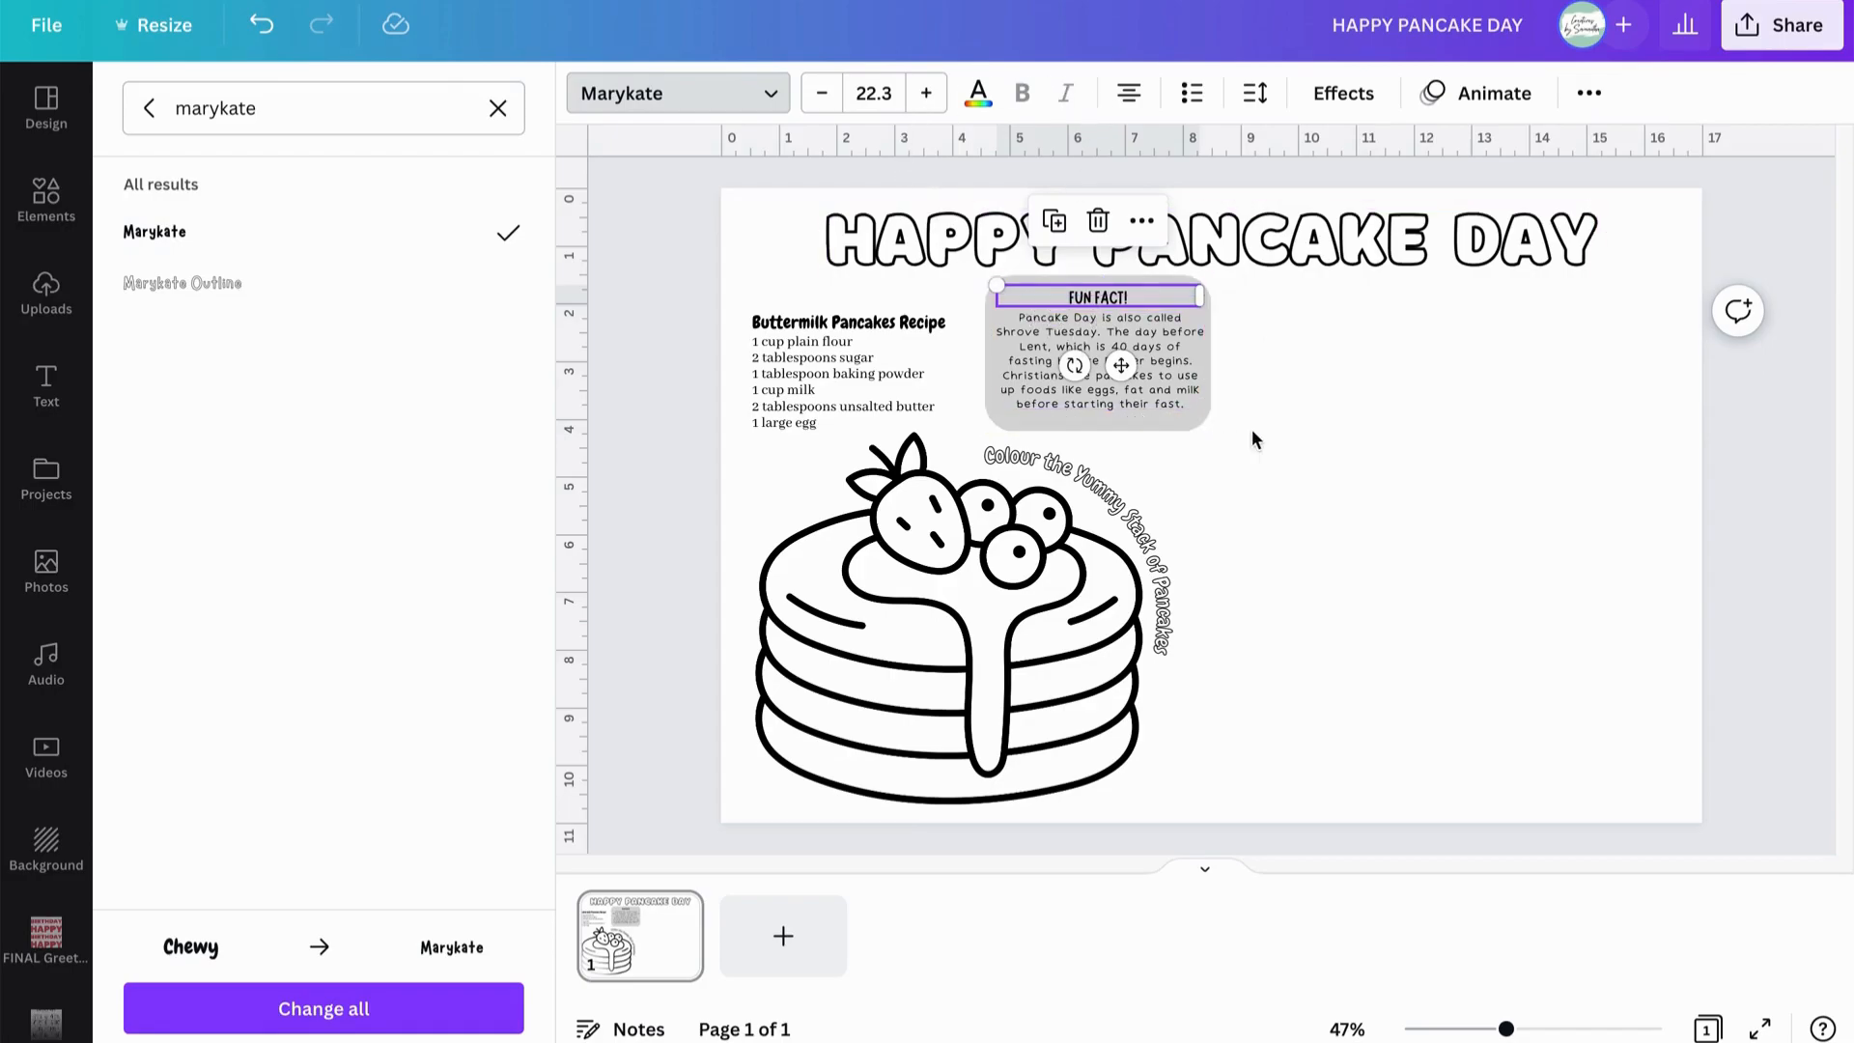
click(1288, 443)
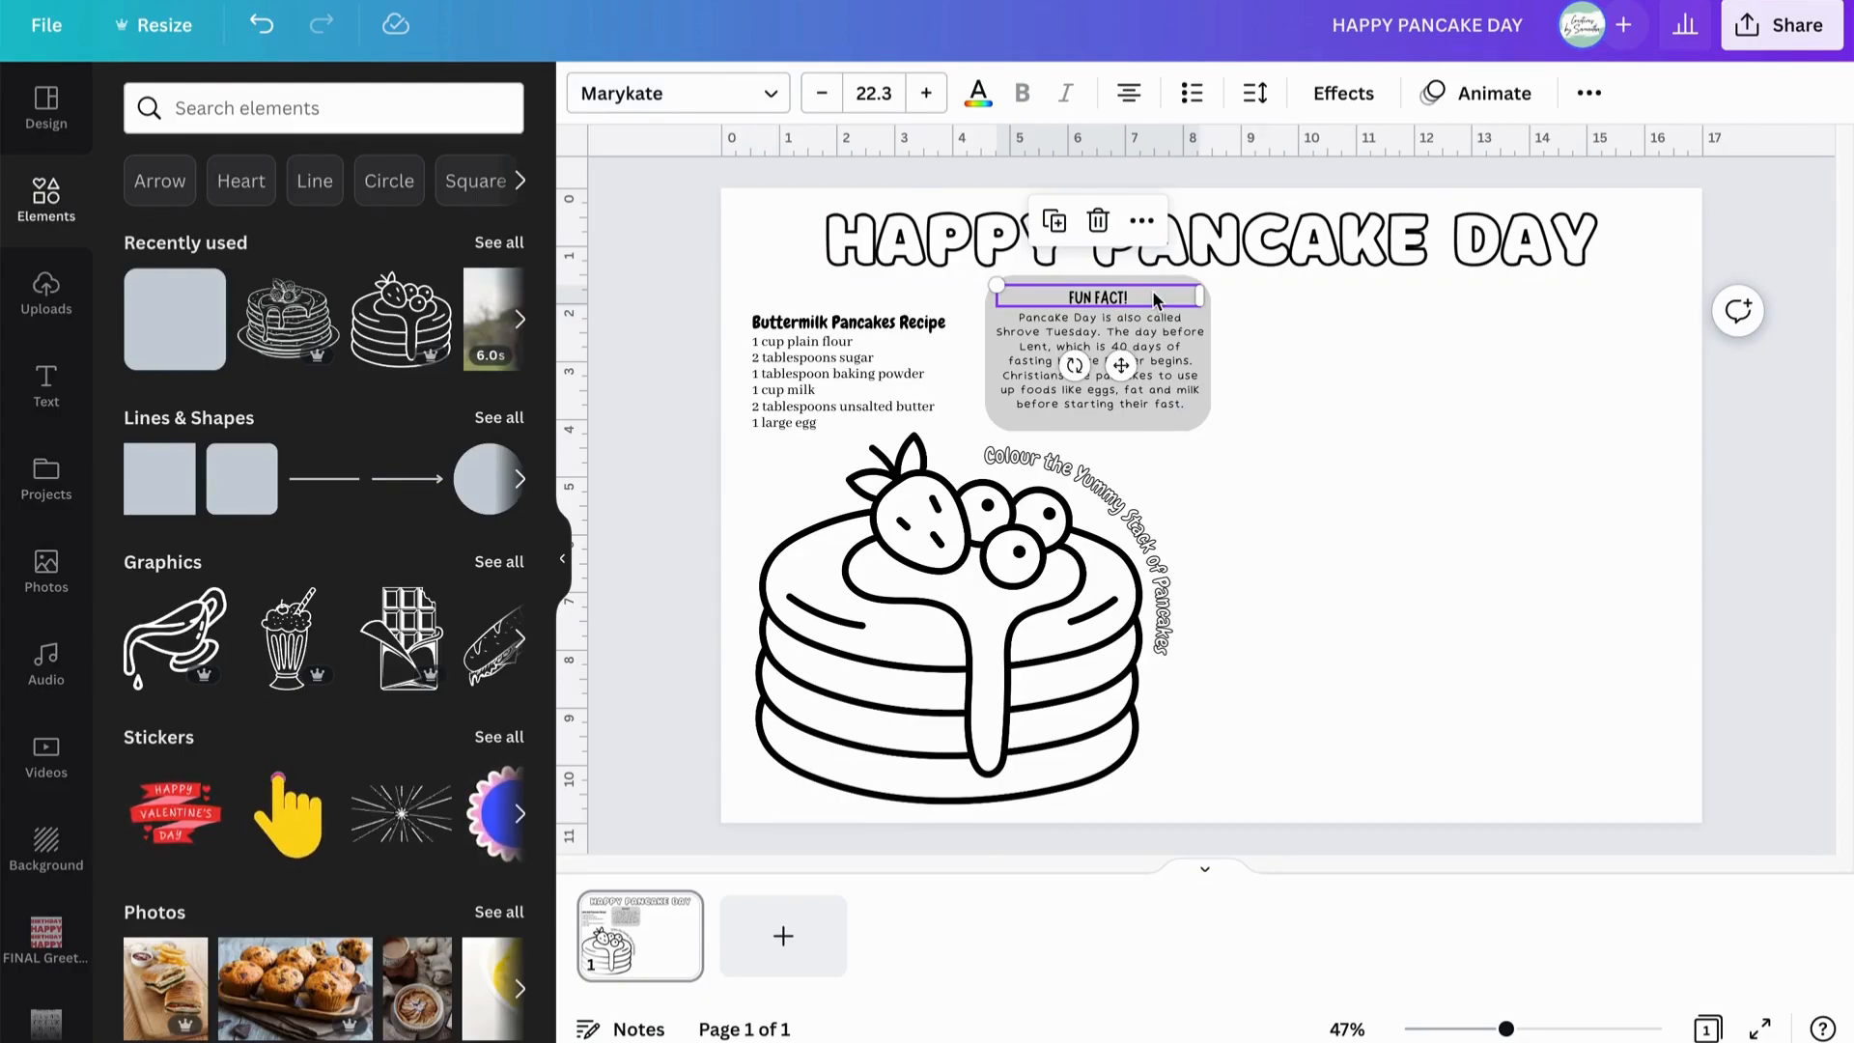
Increase the "FUN FACT!" title's font size to 26.3.
click(870, 90)
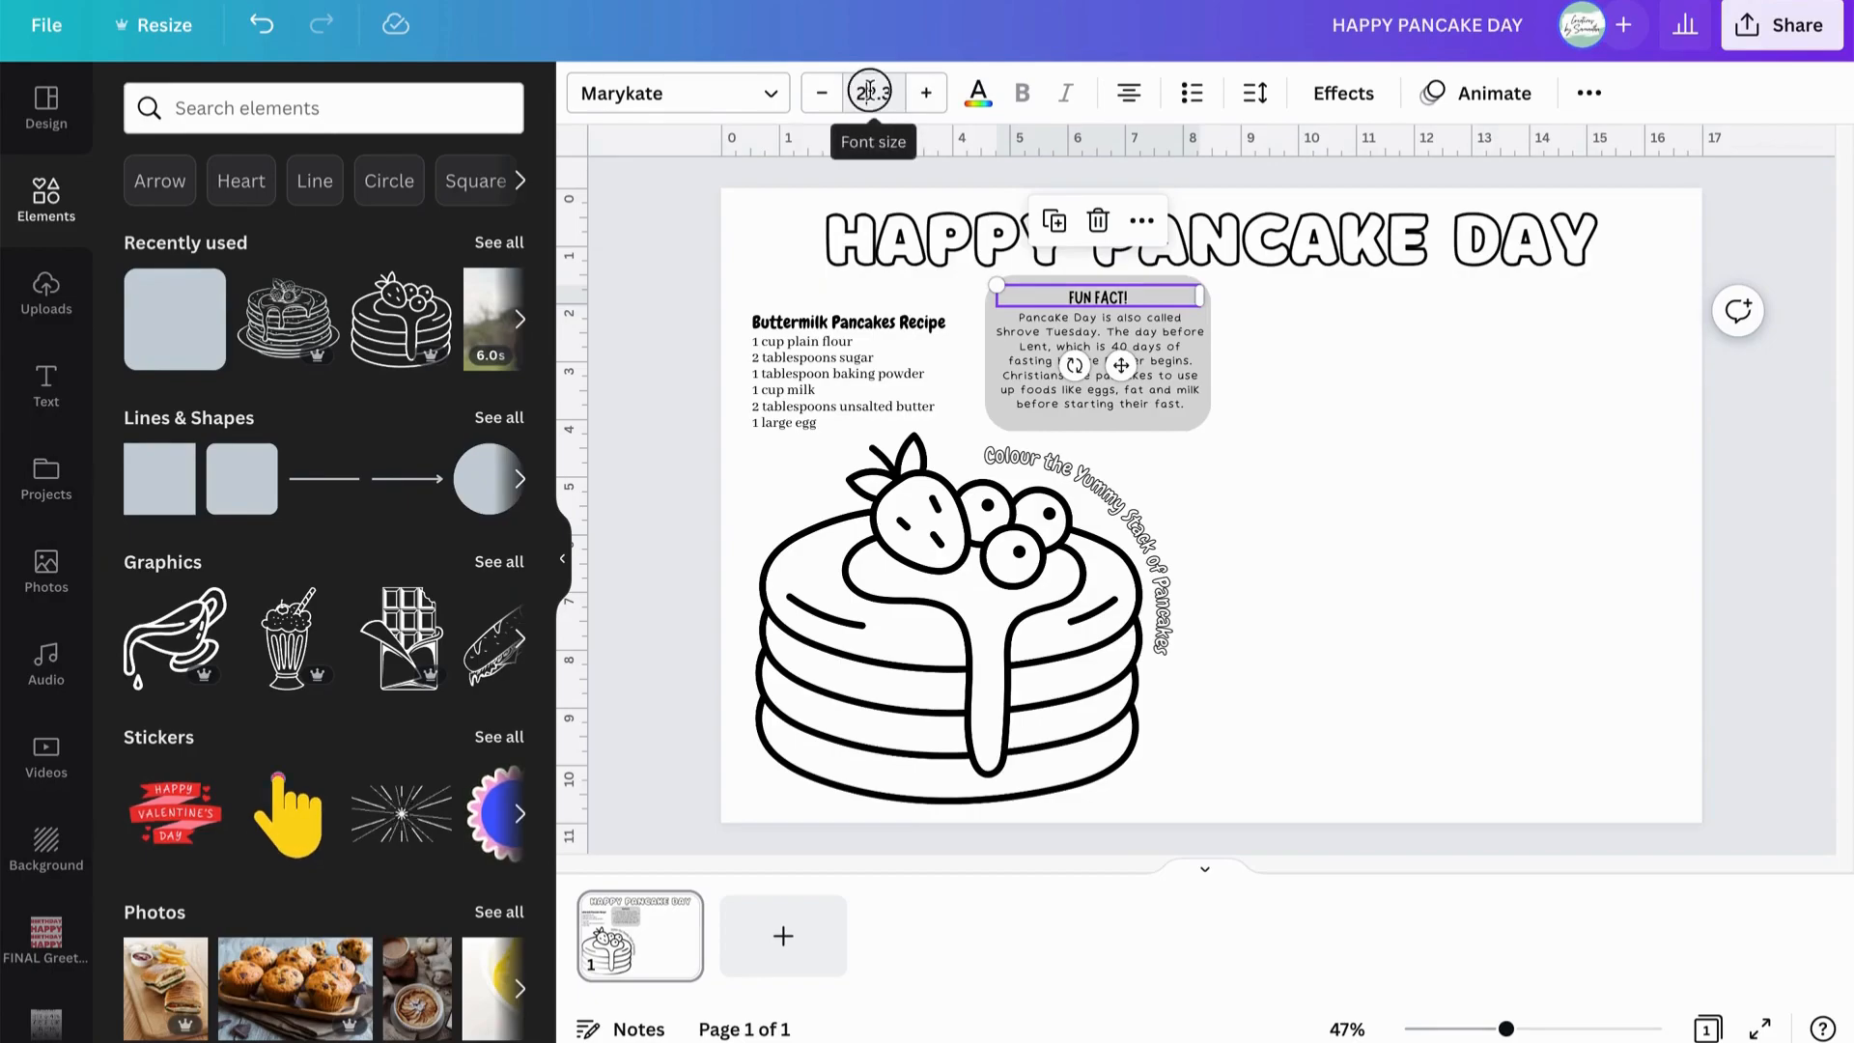
click(927, 93)
click(928, 95)
click(928, 95)
click(928, 94)
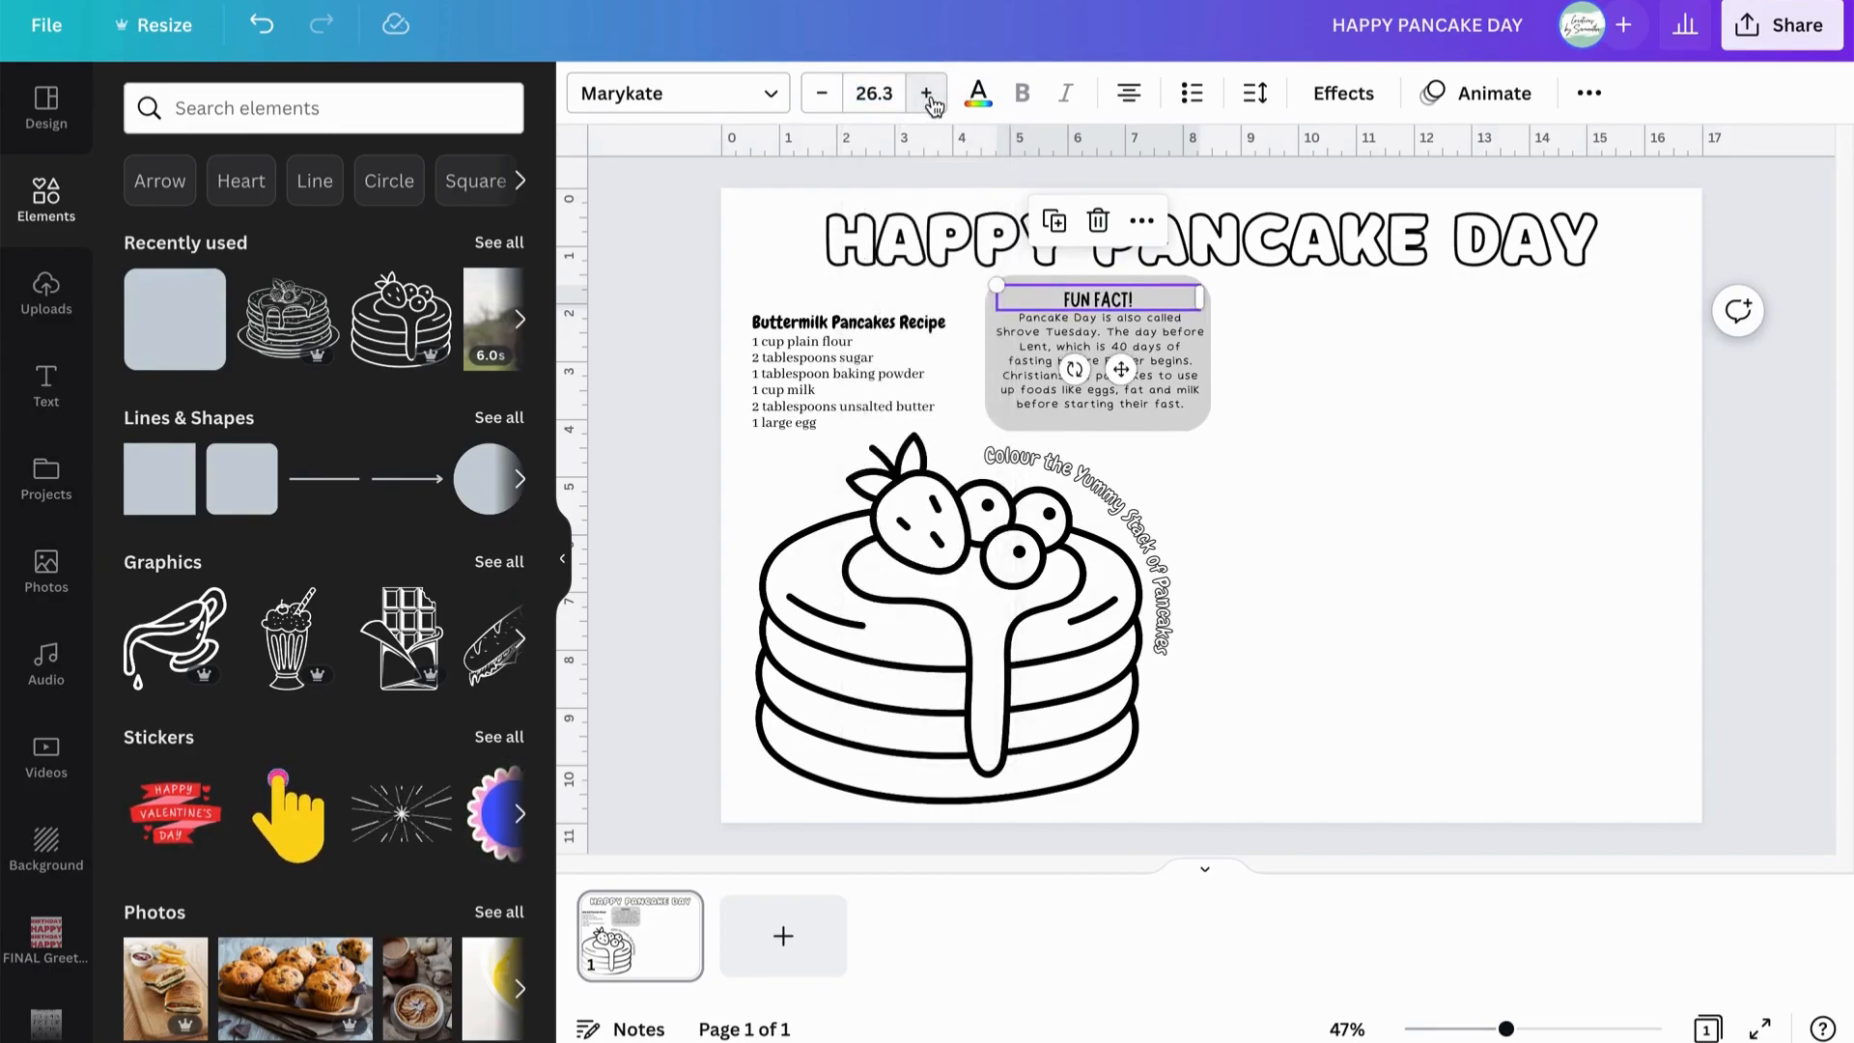
click(1292, 396)
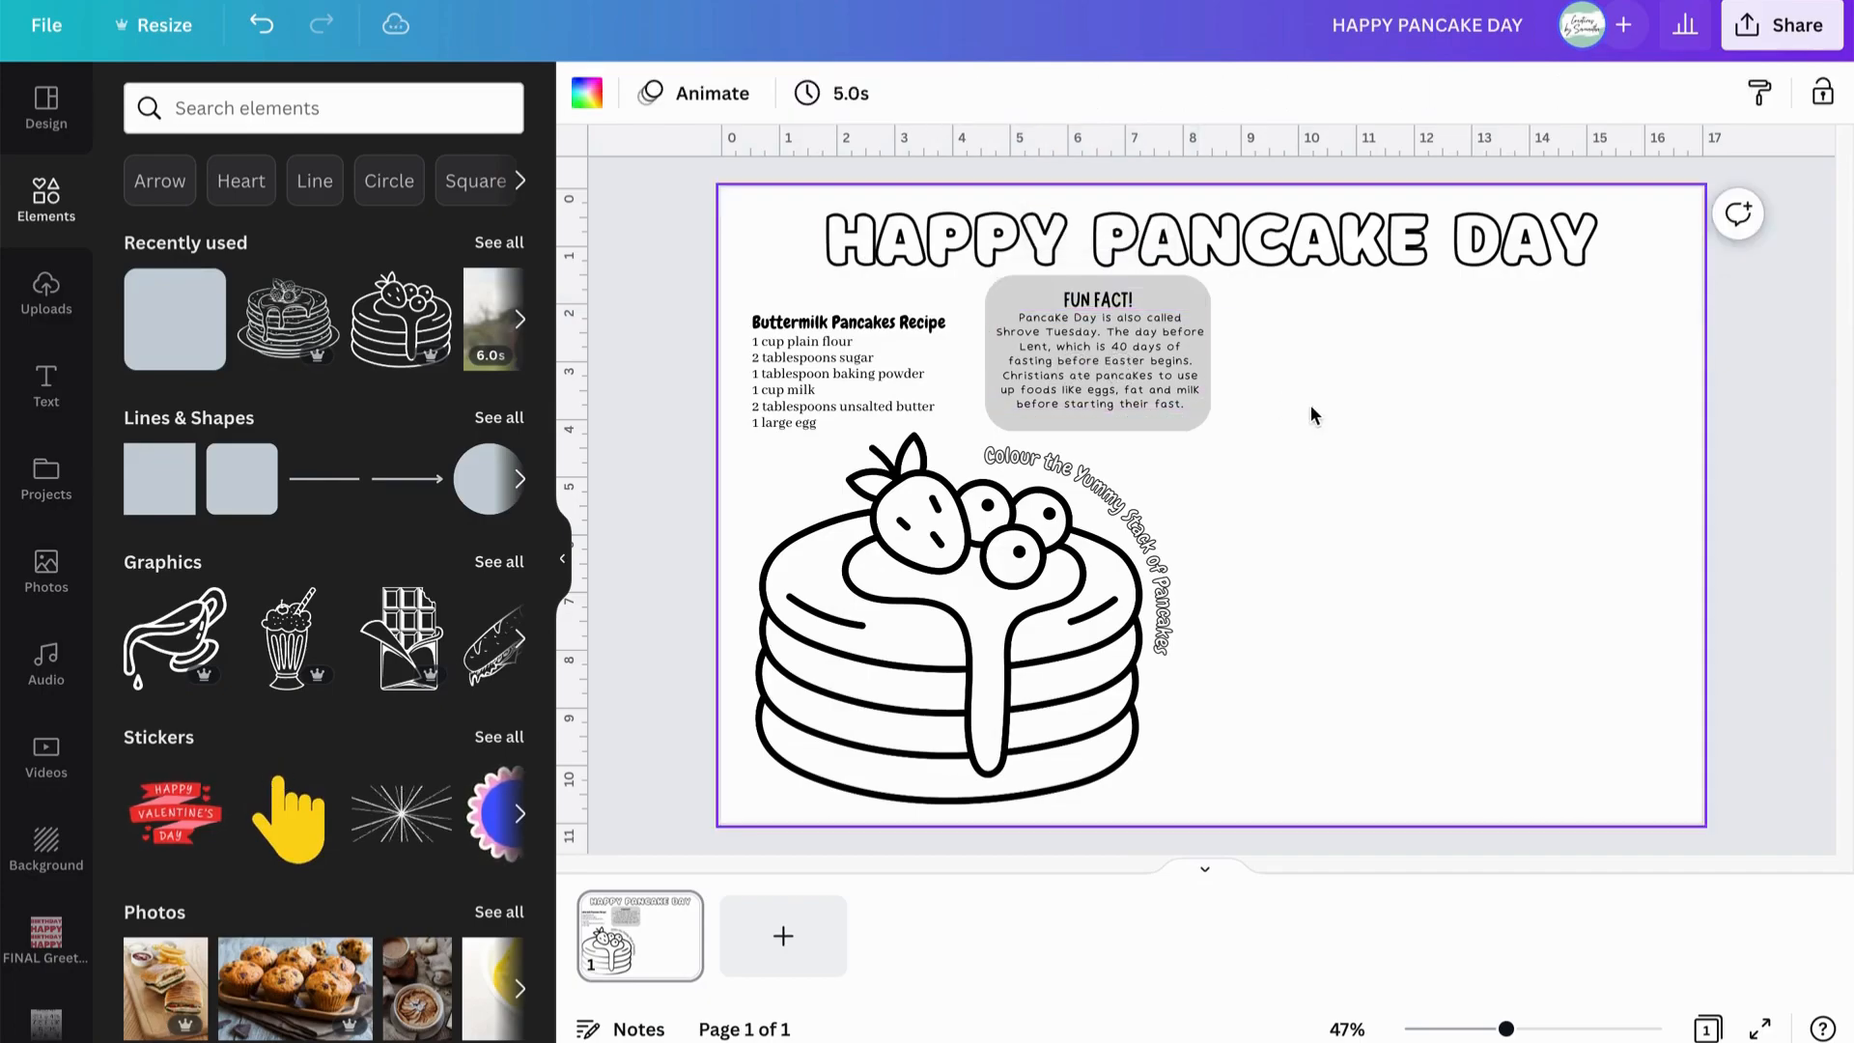
Nudge the "FUN FACT!" title vertically so it sits clear of the paragraph within the grey box.
click(1114, 305)
key(Up)
key(Down)
key(Down)
key(Down)
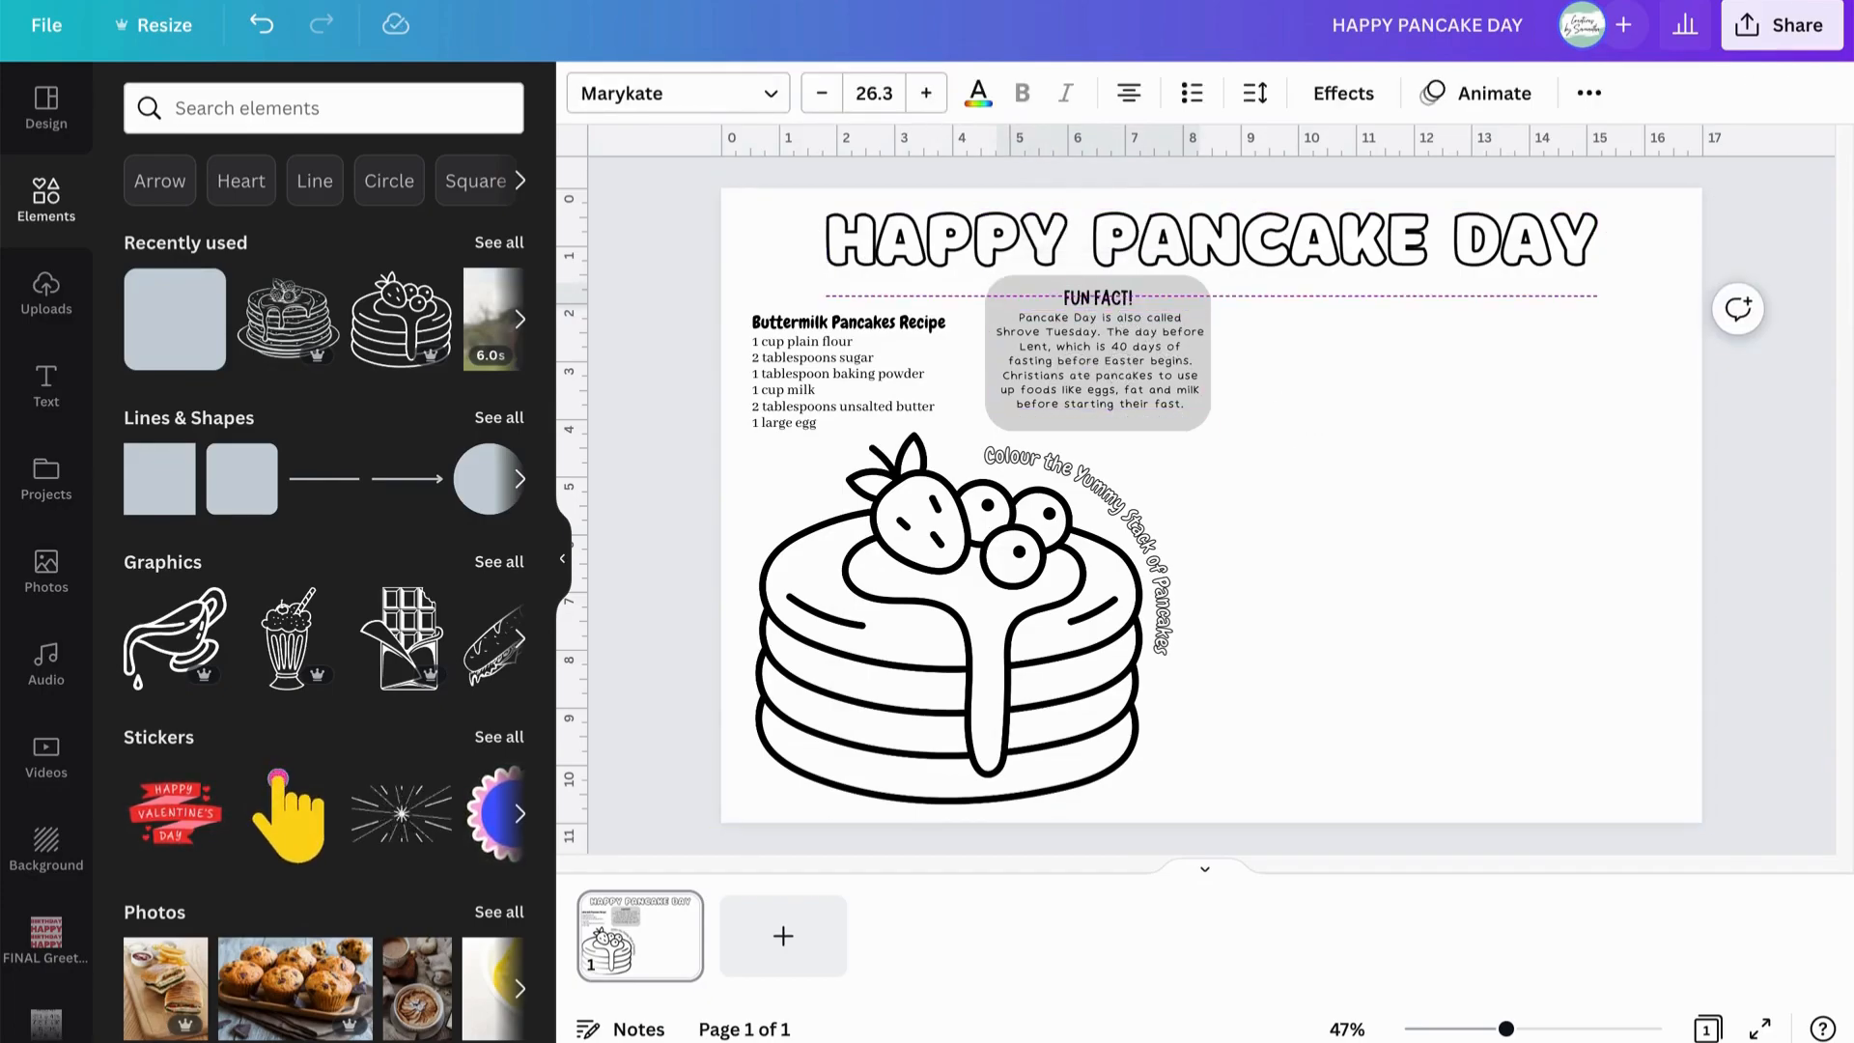
click(1335, 418)
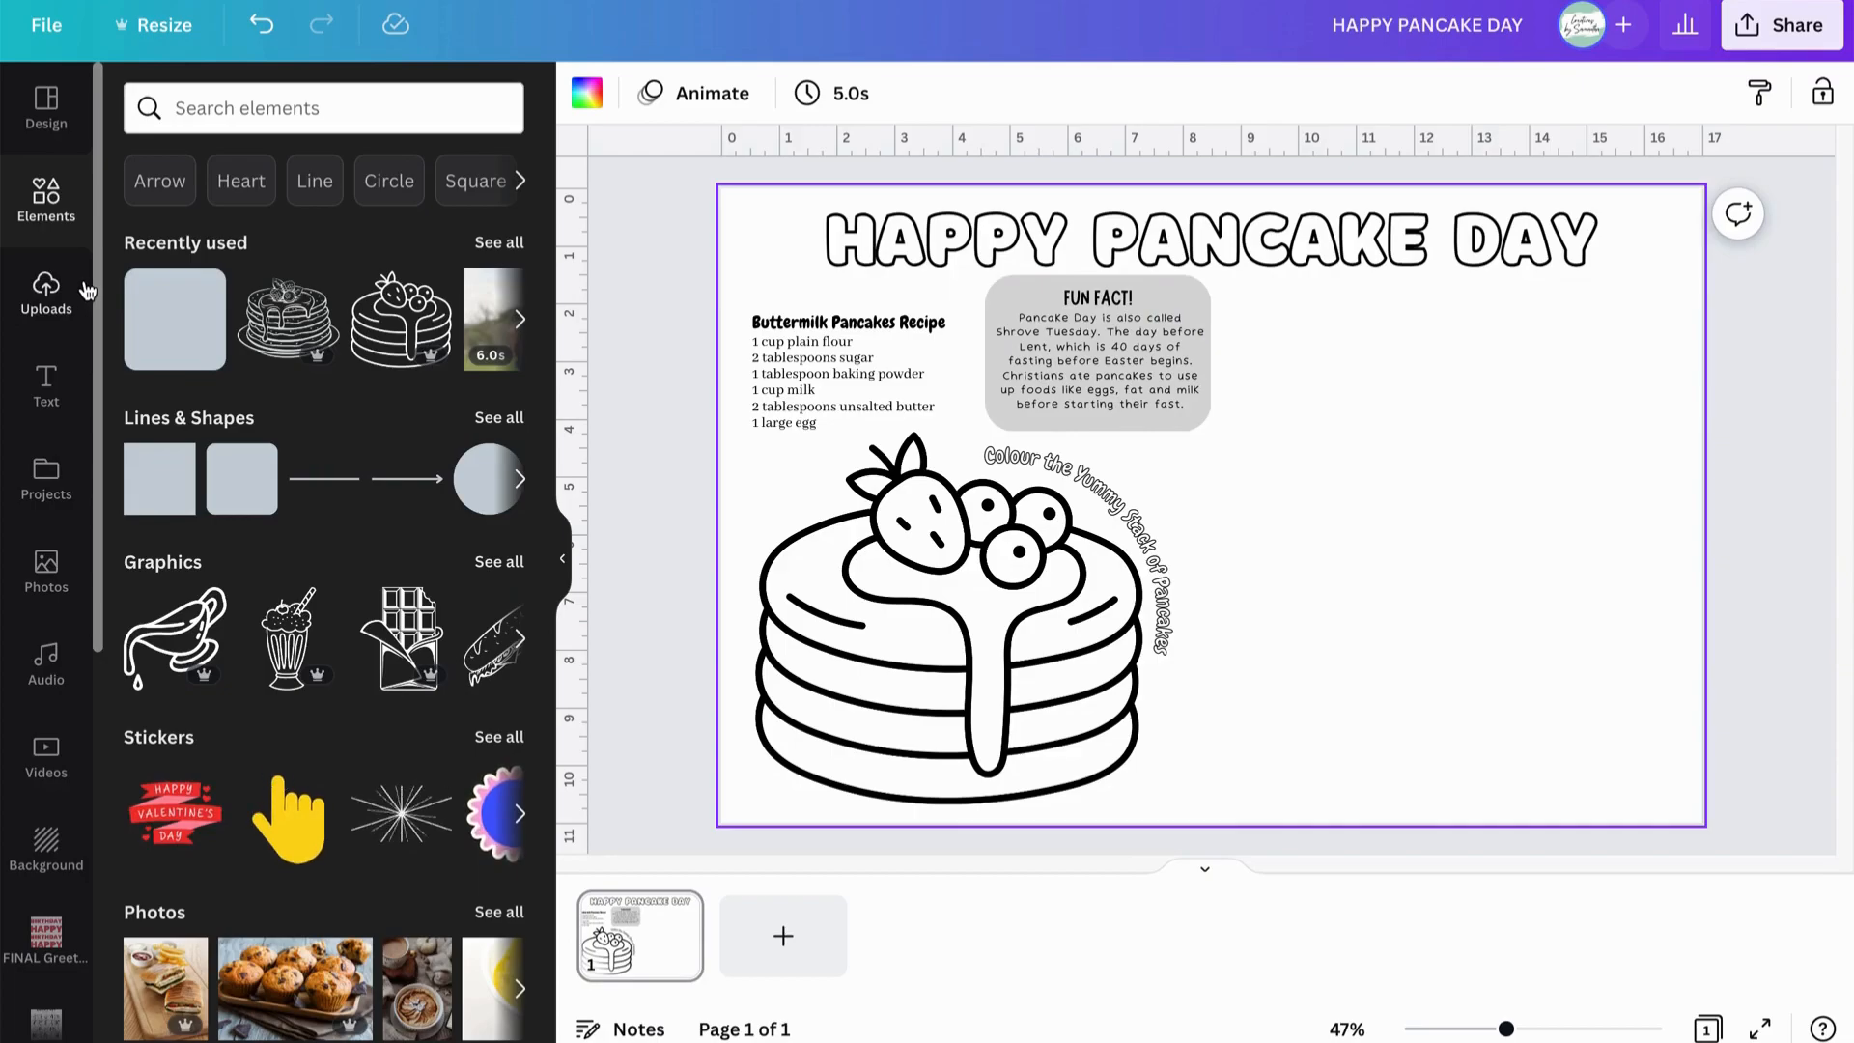
Search the elements library for "eggs" and show all graphics results.
click(315, 107)
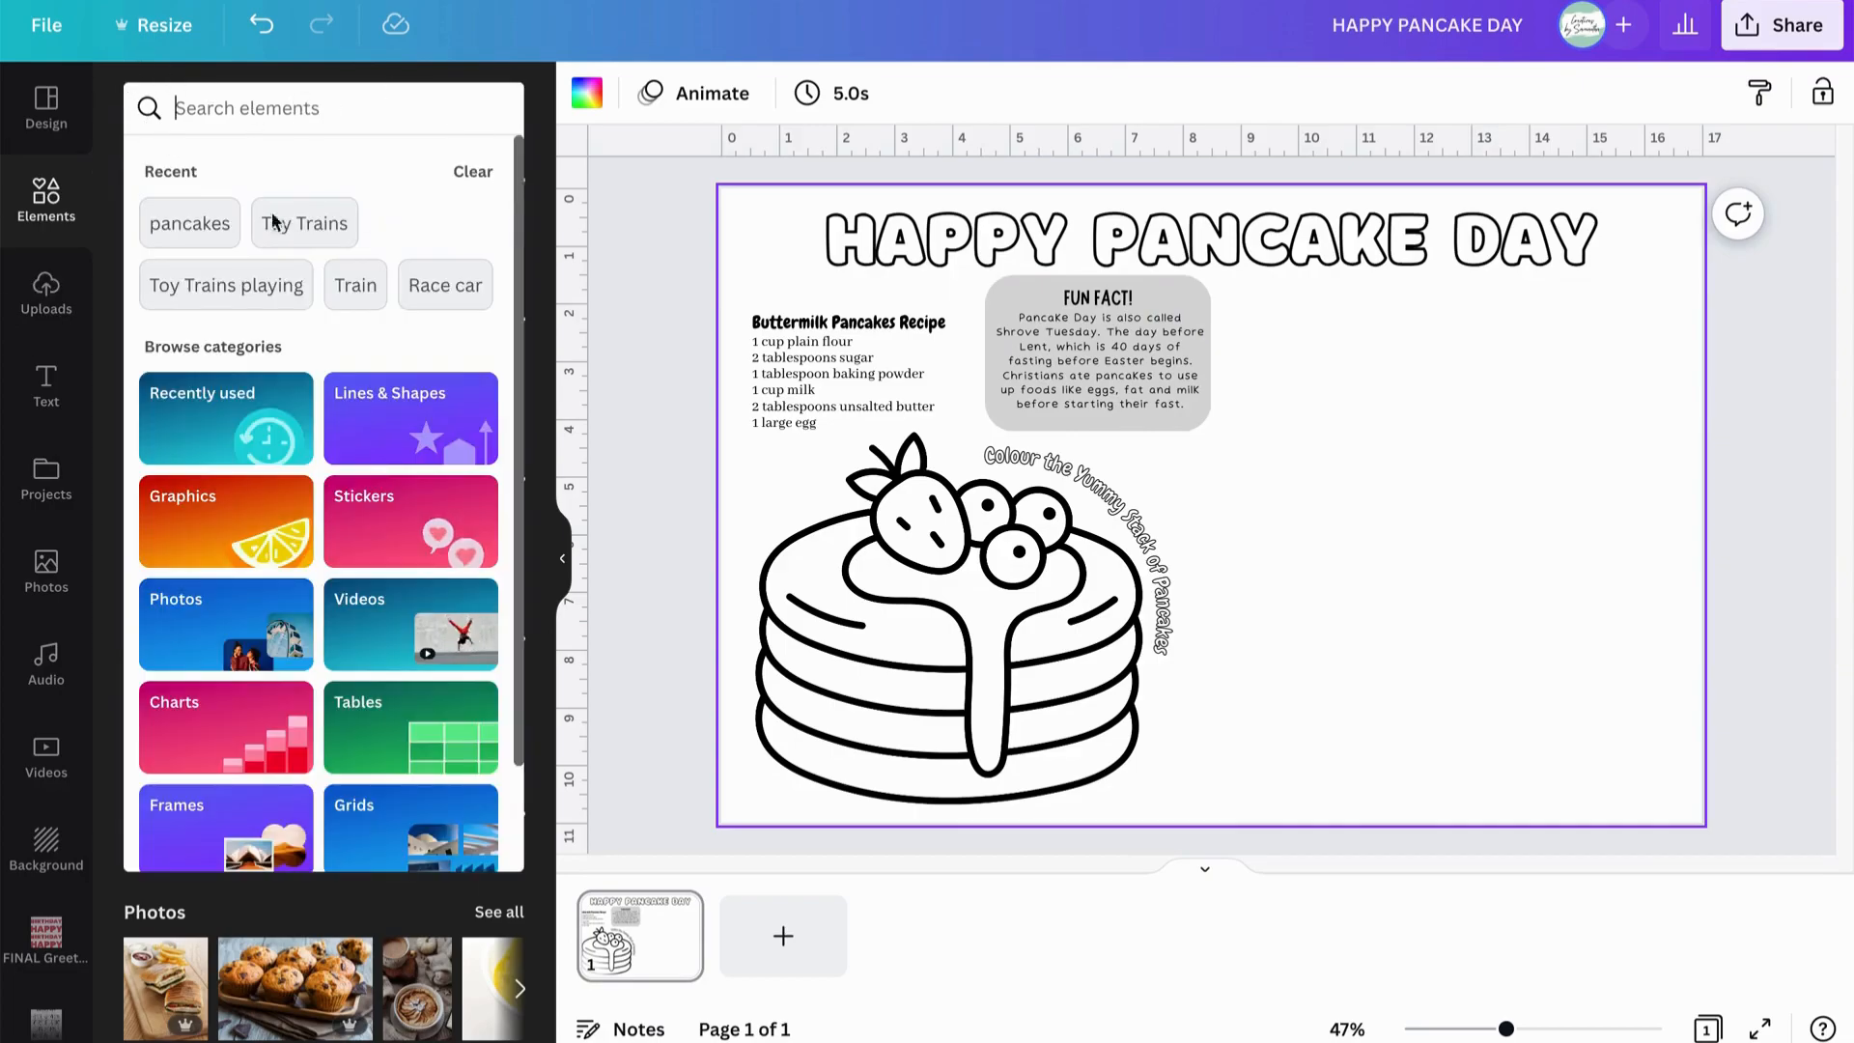
click(56, 227)
click(283, 116)
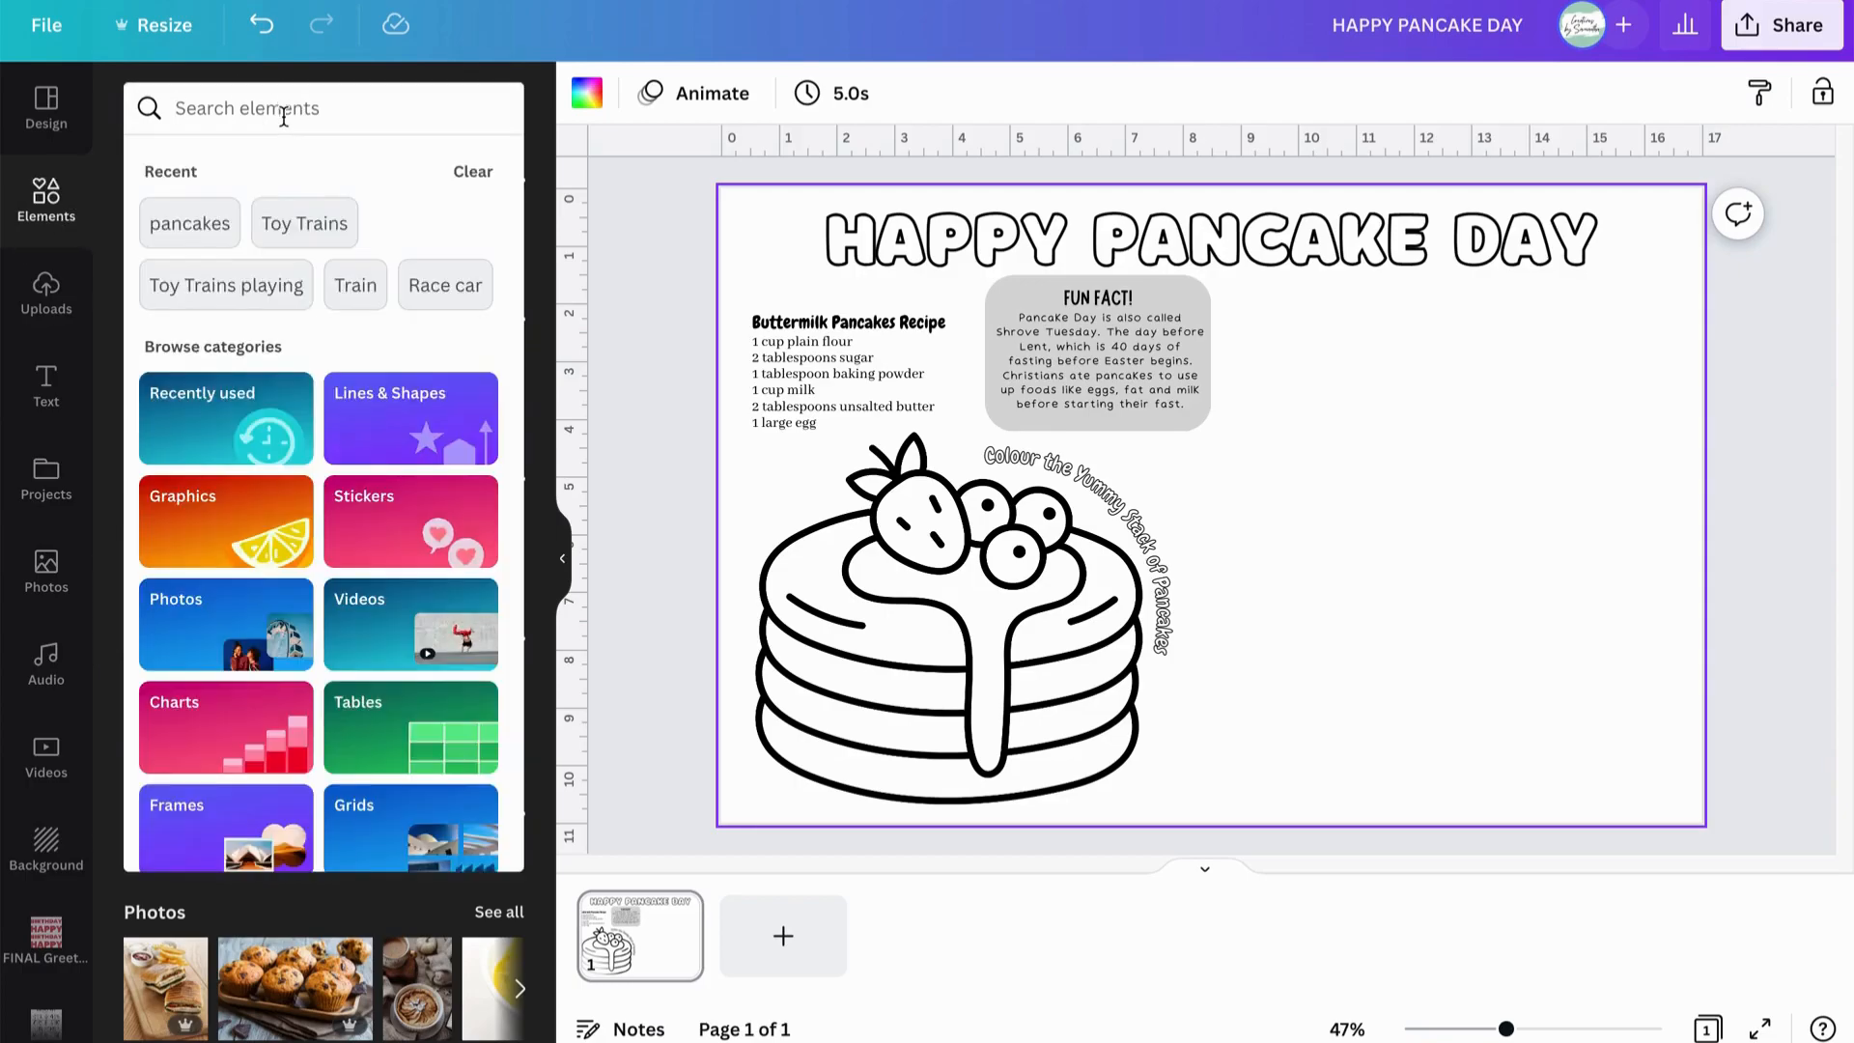
text(egg)
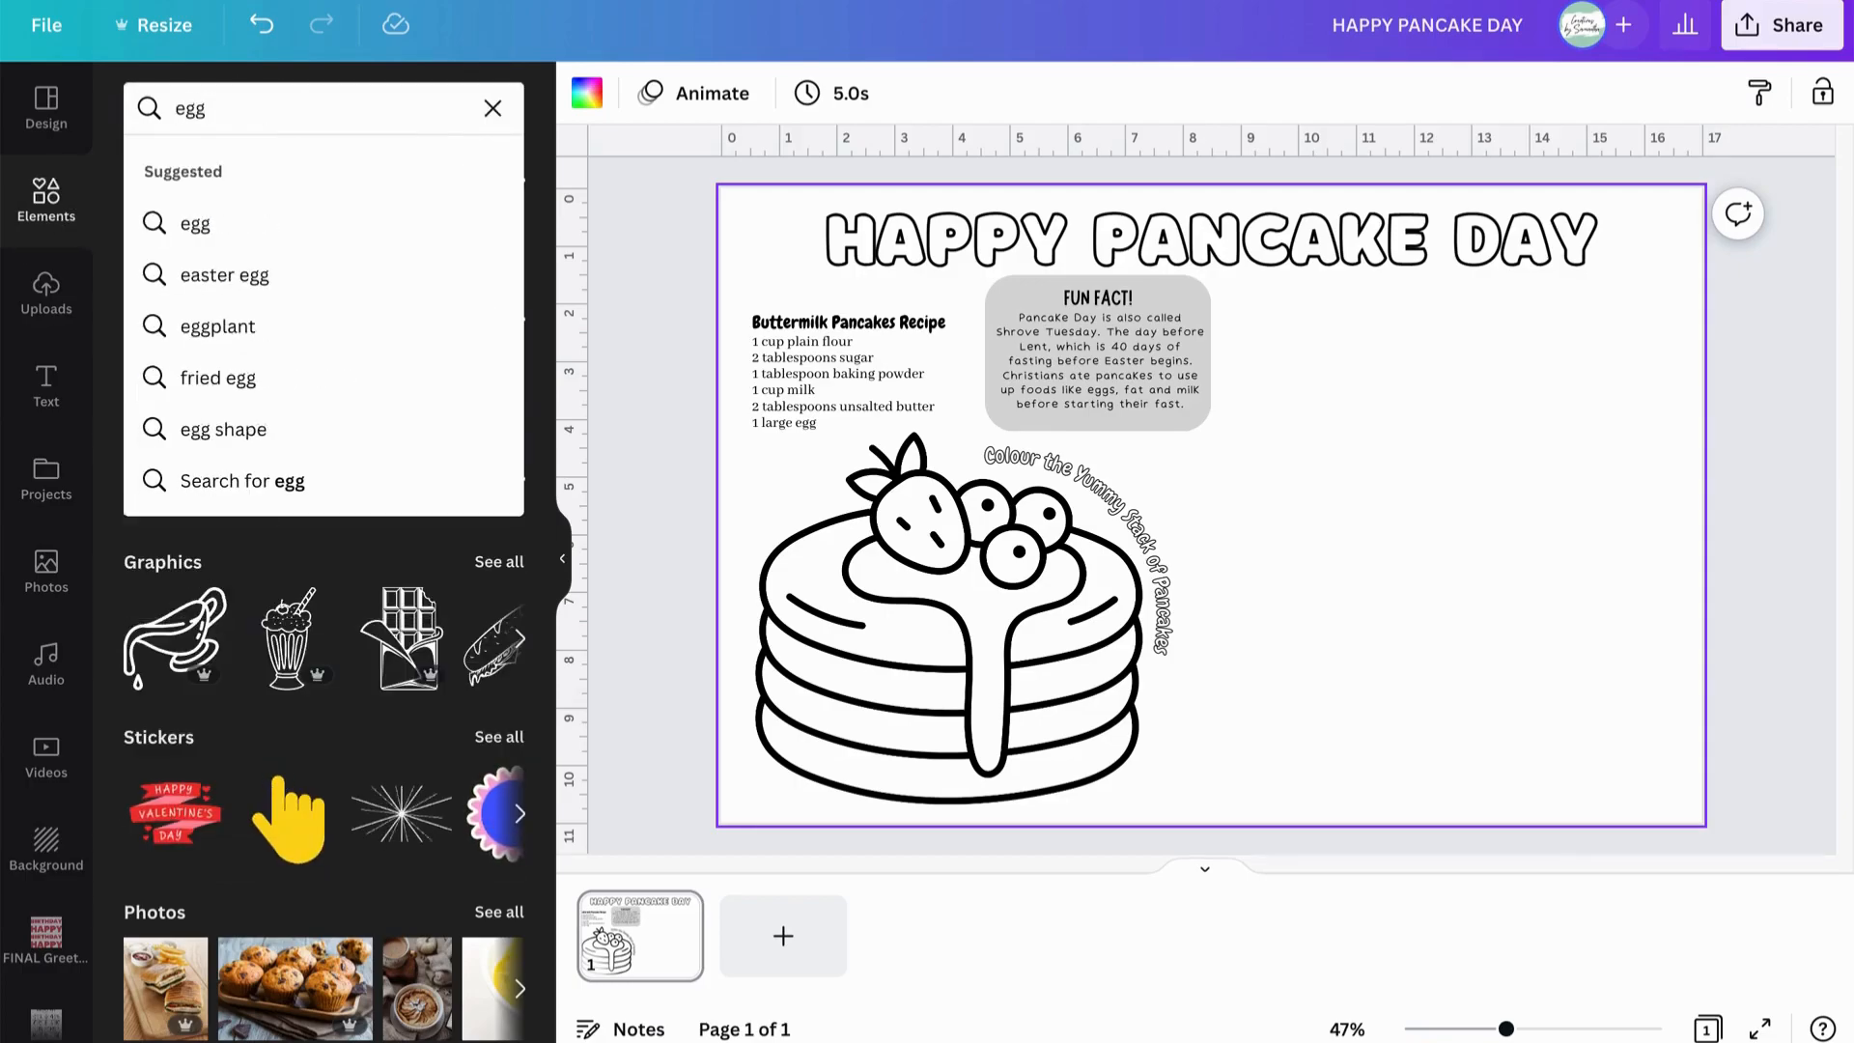
text(s)
key(Return)
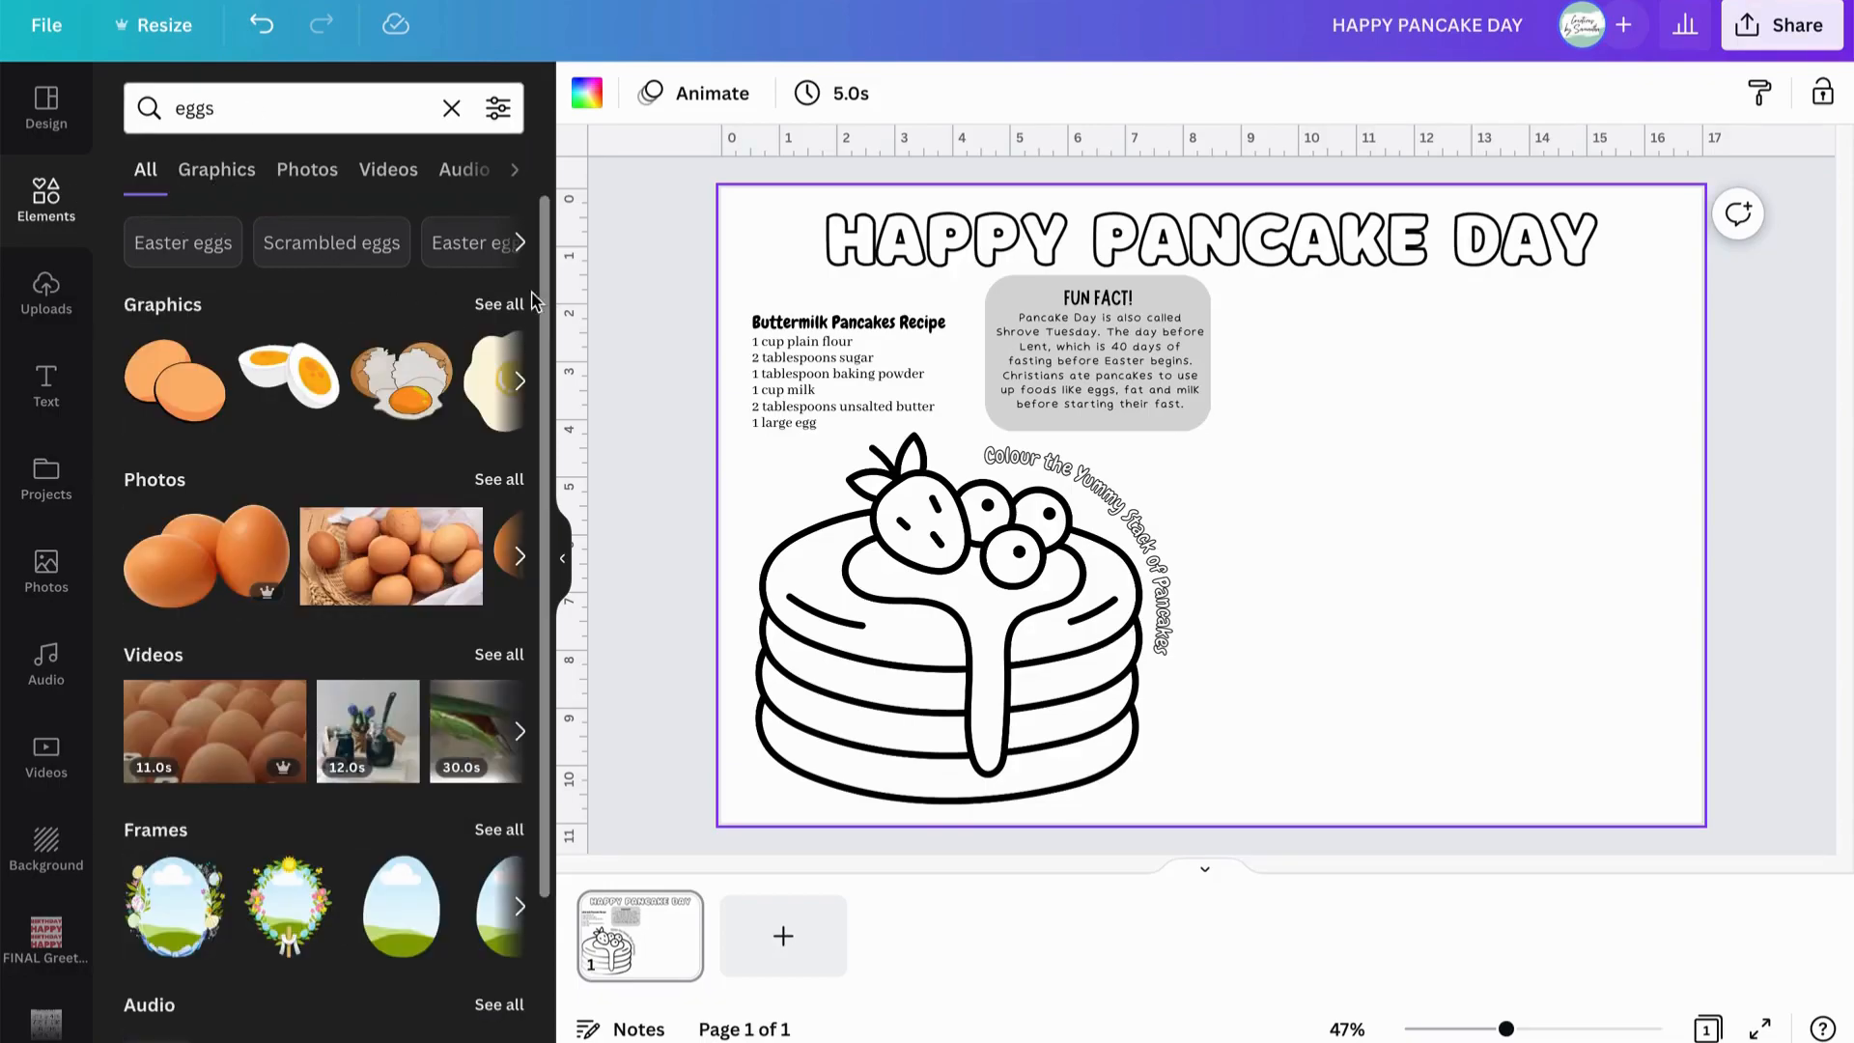
click(518, 299)
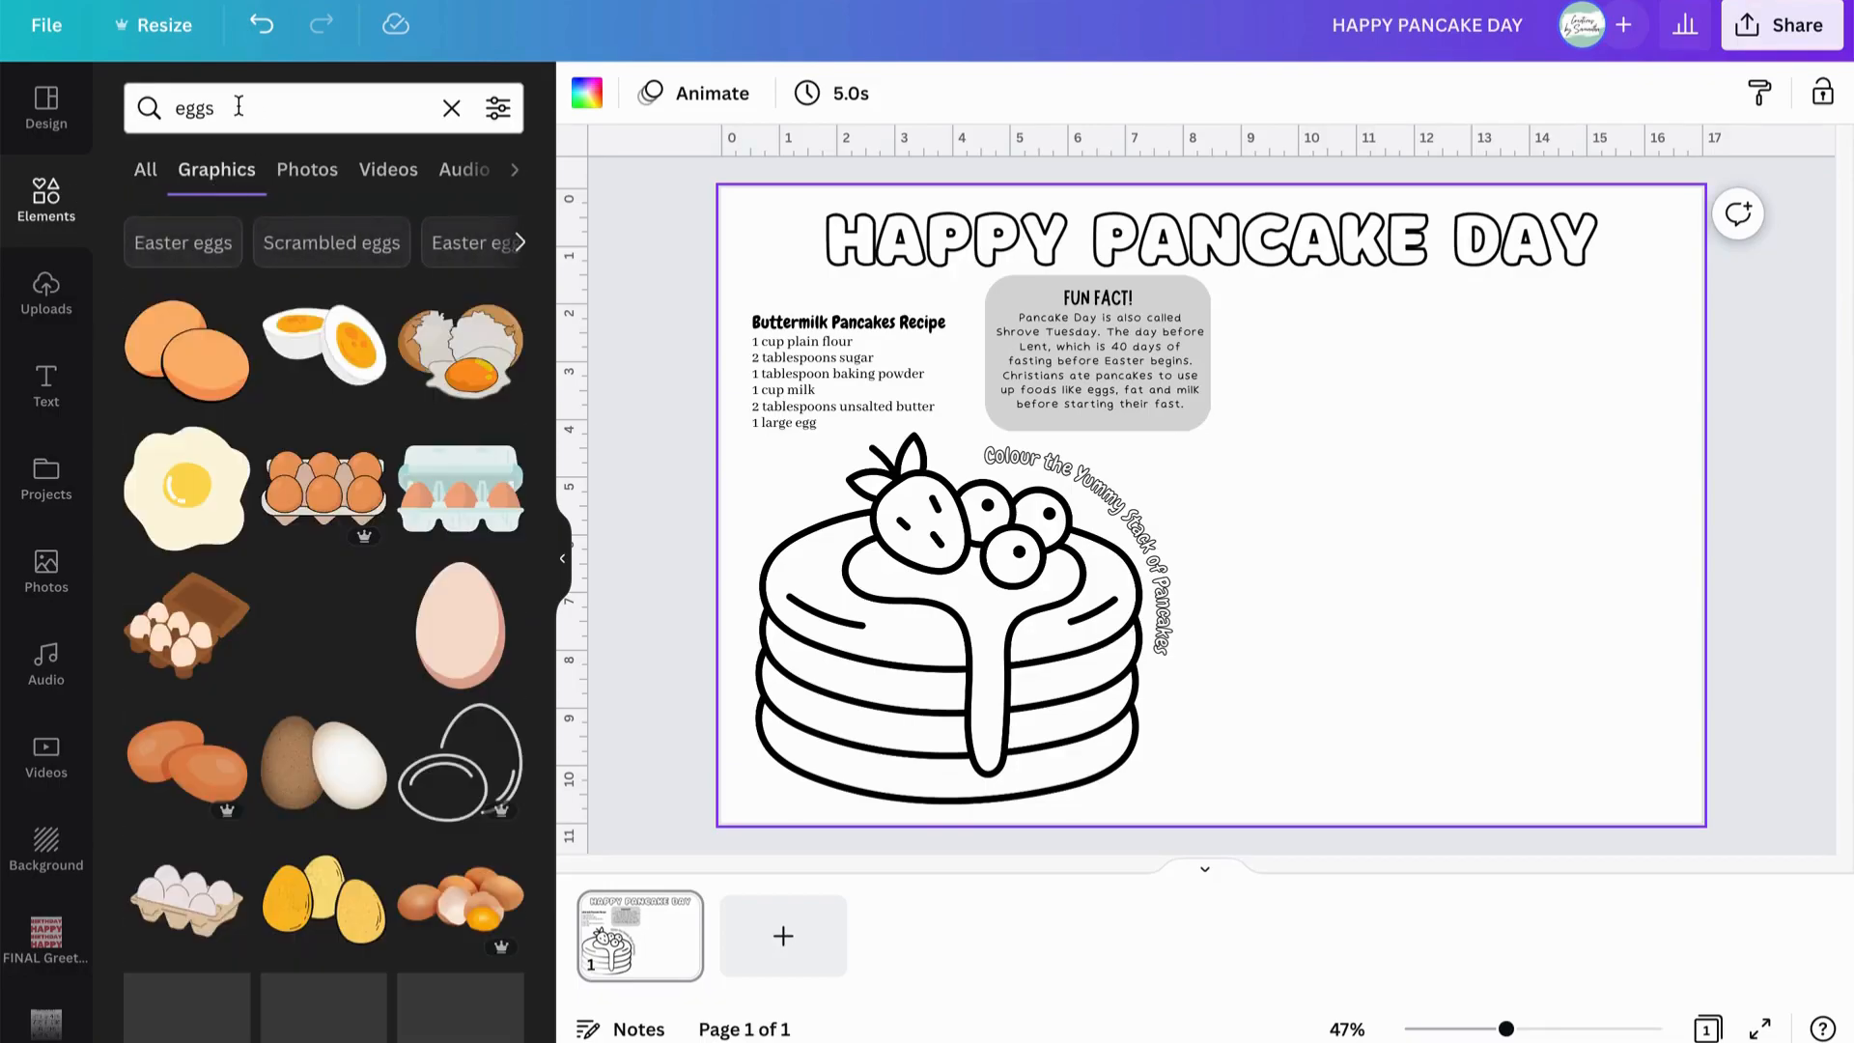
Refine the graphics search to "eggs outline".
click(239, 107)
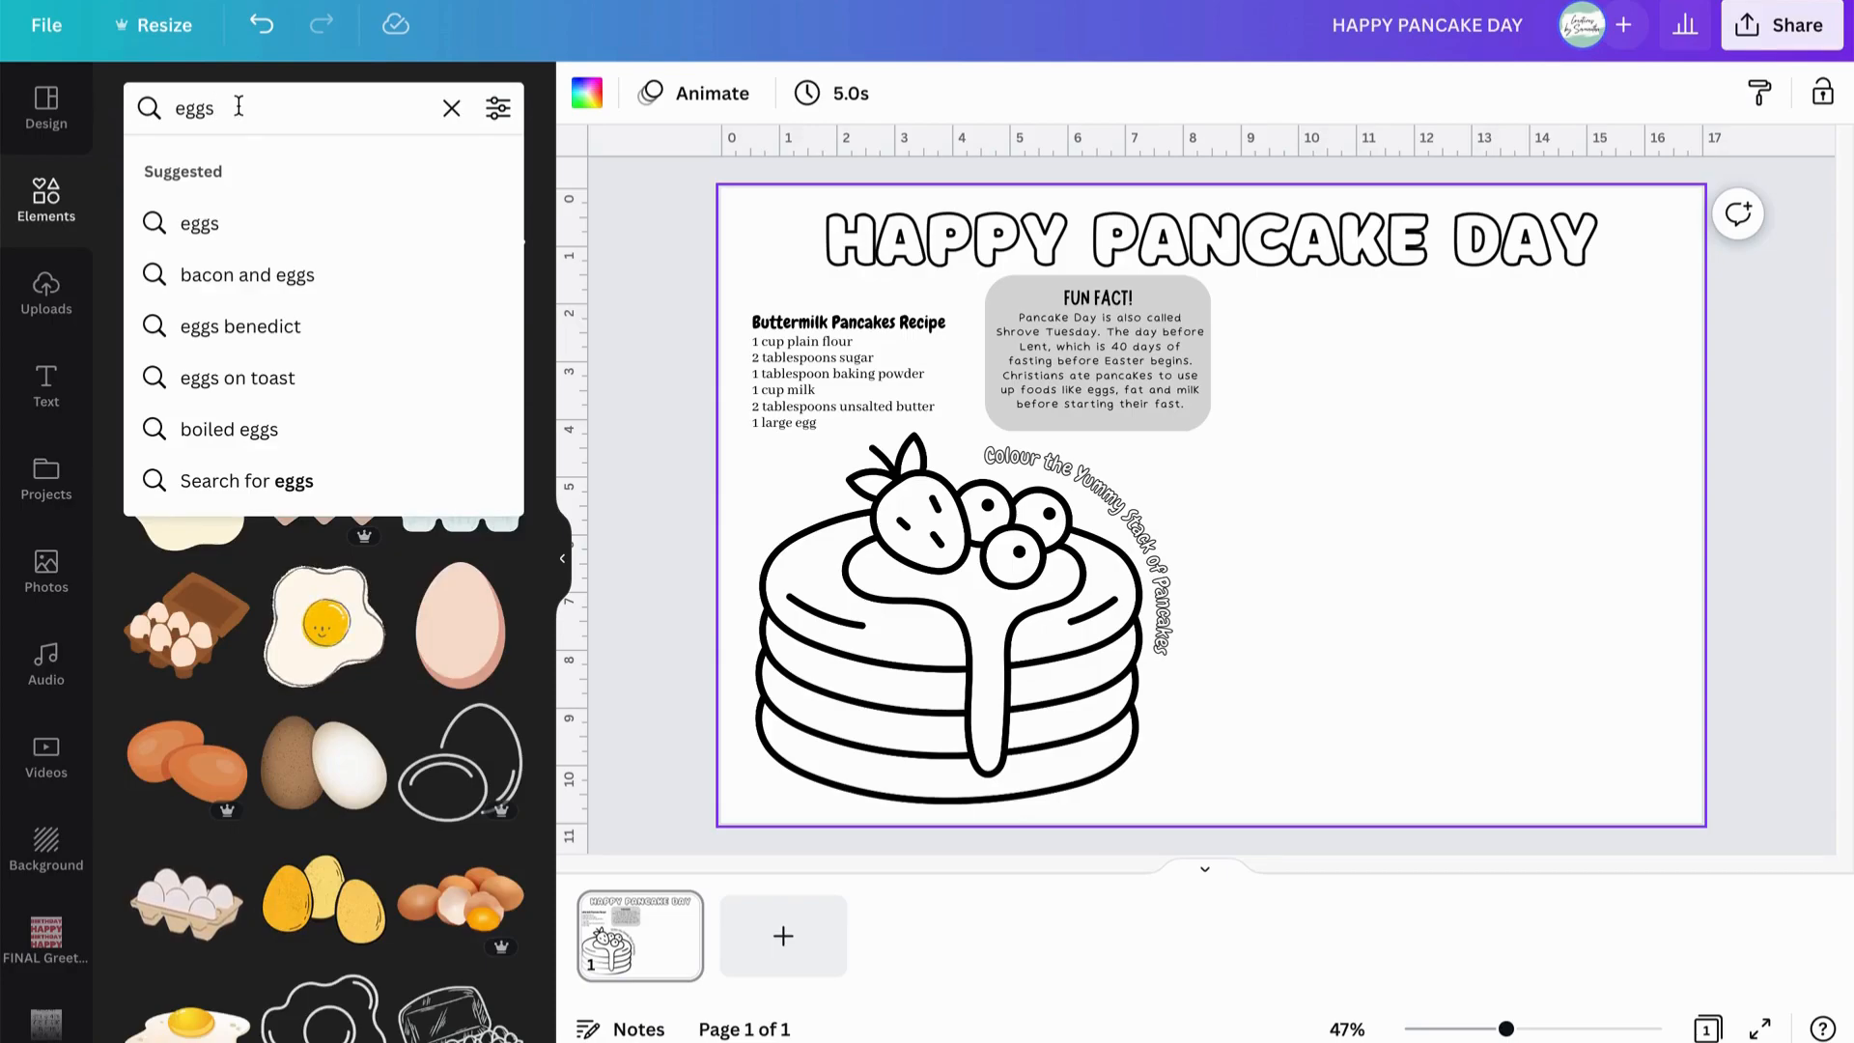
text(out)
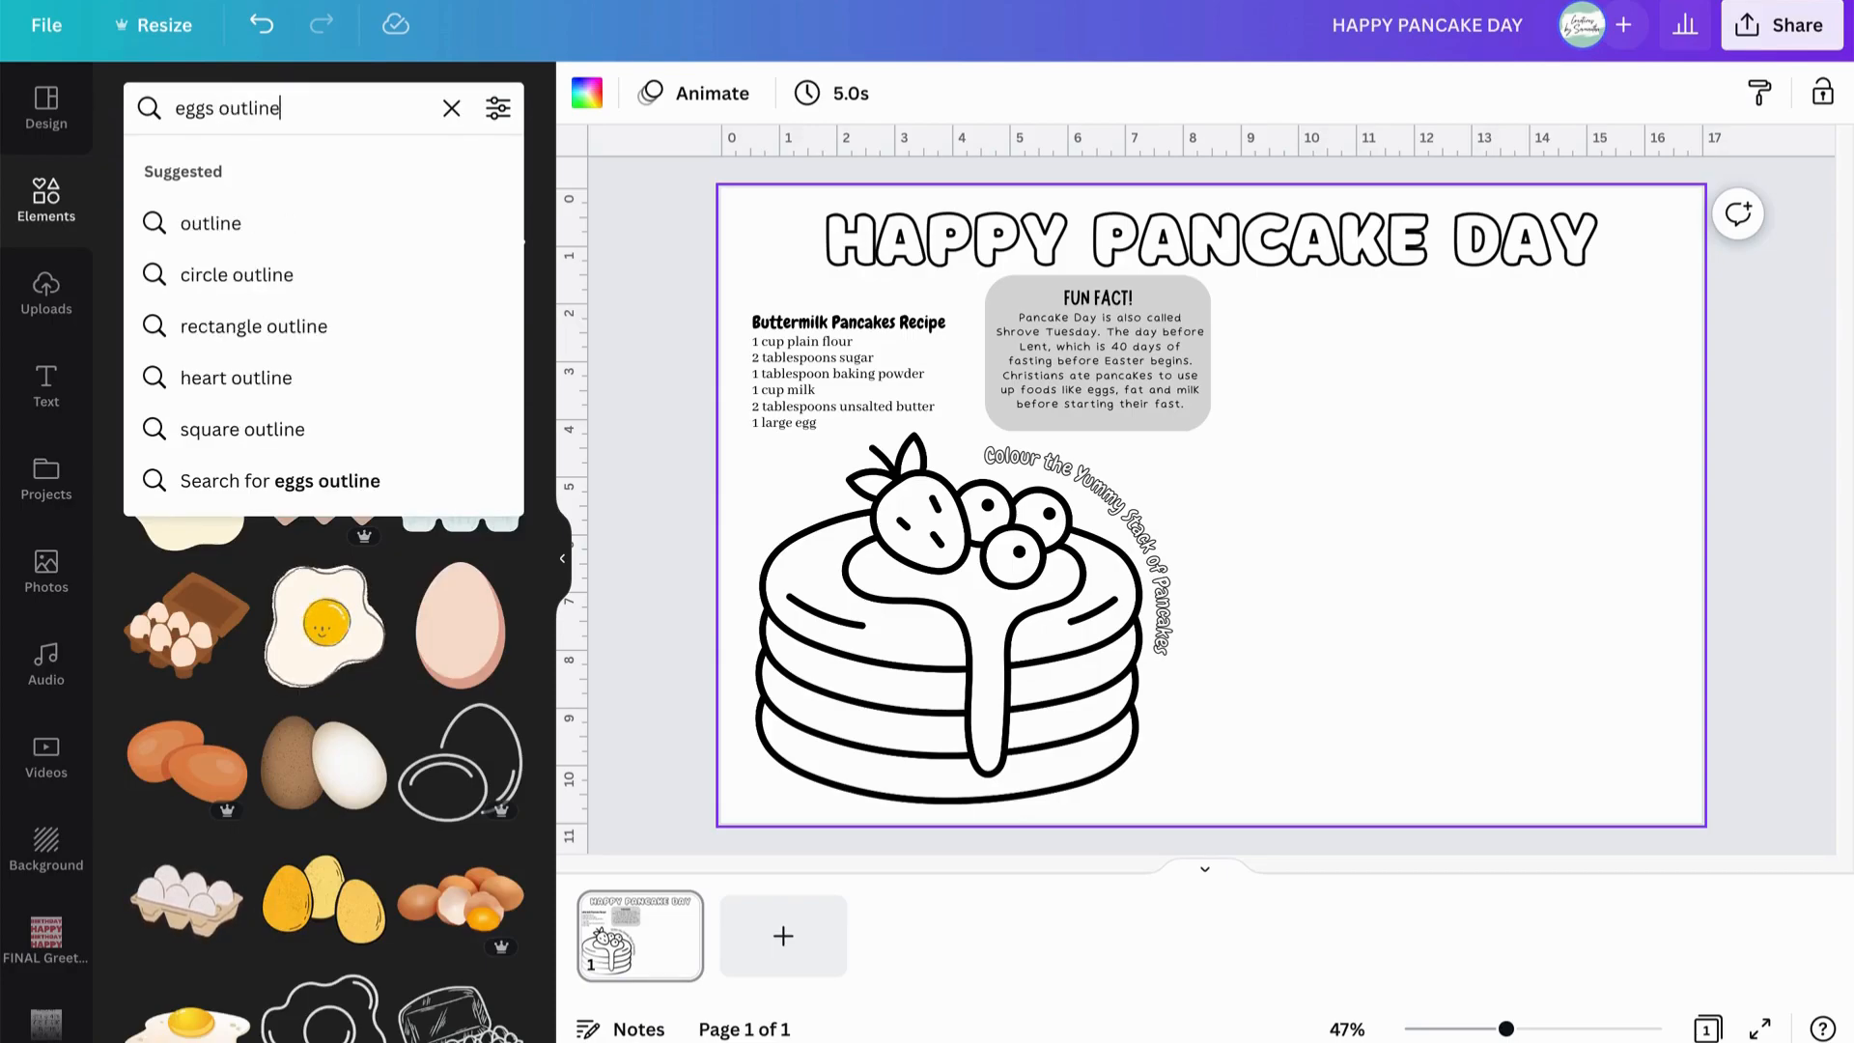
text(line)
key(Return)
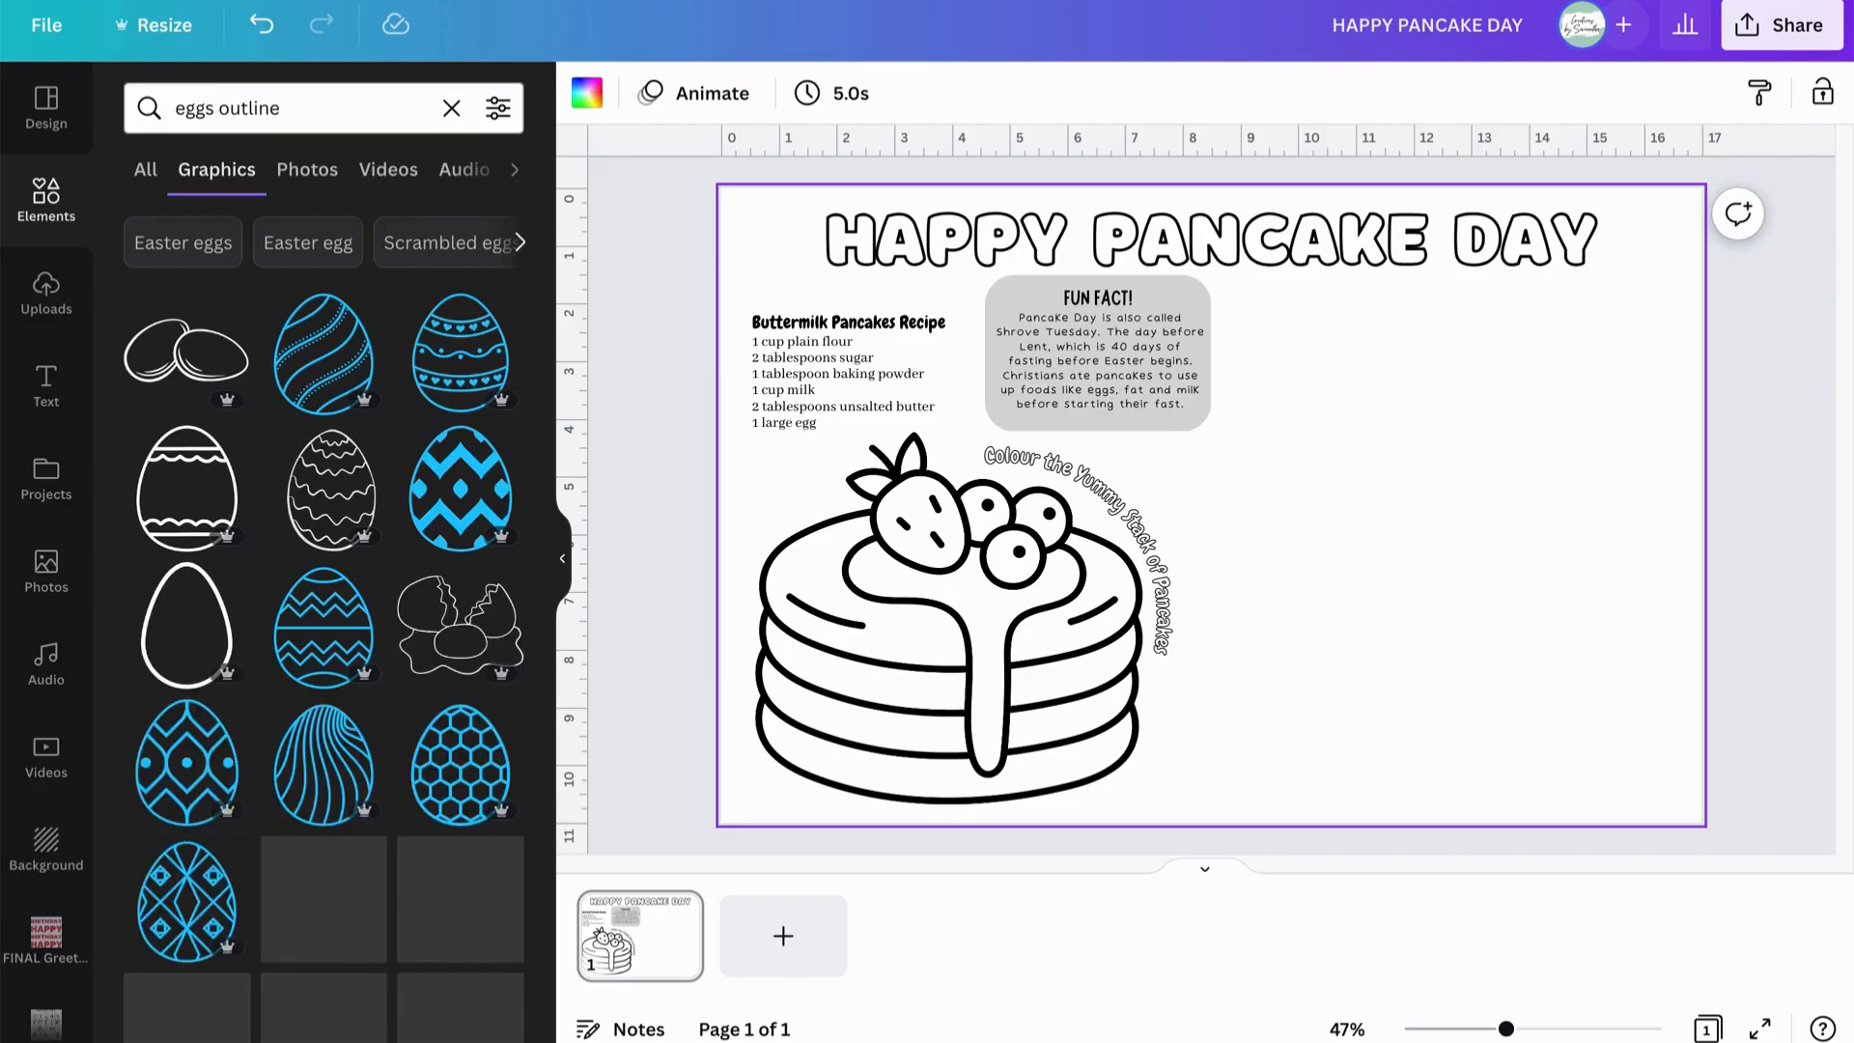
Browse the "eggs outline" graphics for an egg drawing that suits the colouring page.
scroll(253, 432, down, 6)
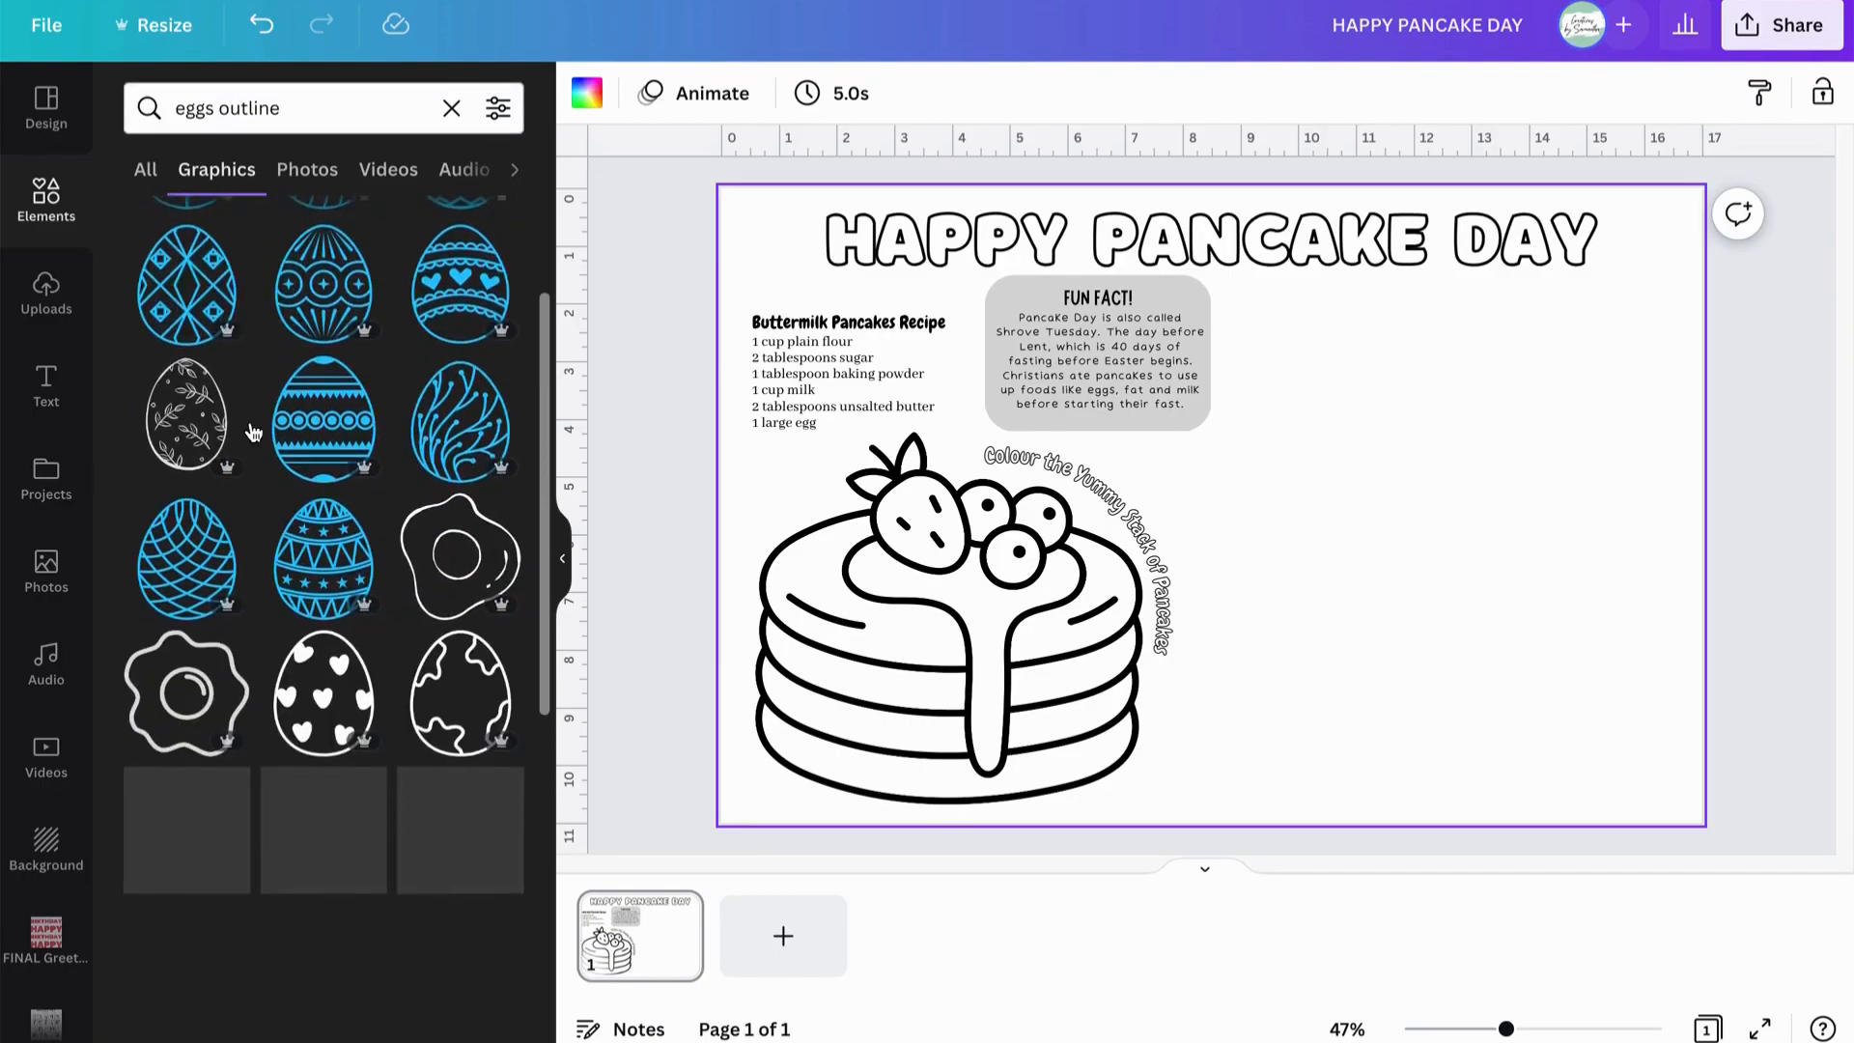
scroll(253, 432, down, 2)
scroll(253, 432, down, 3)
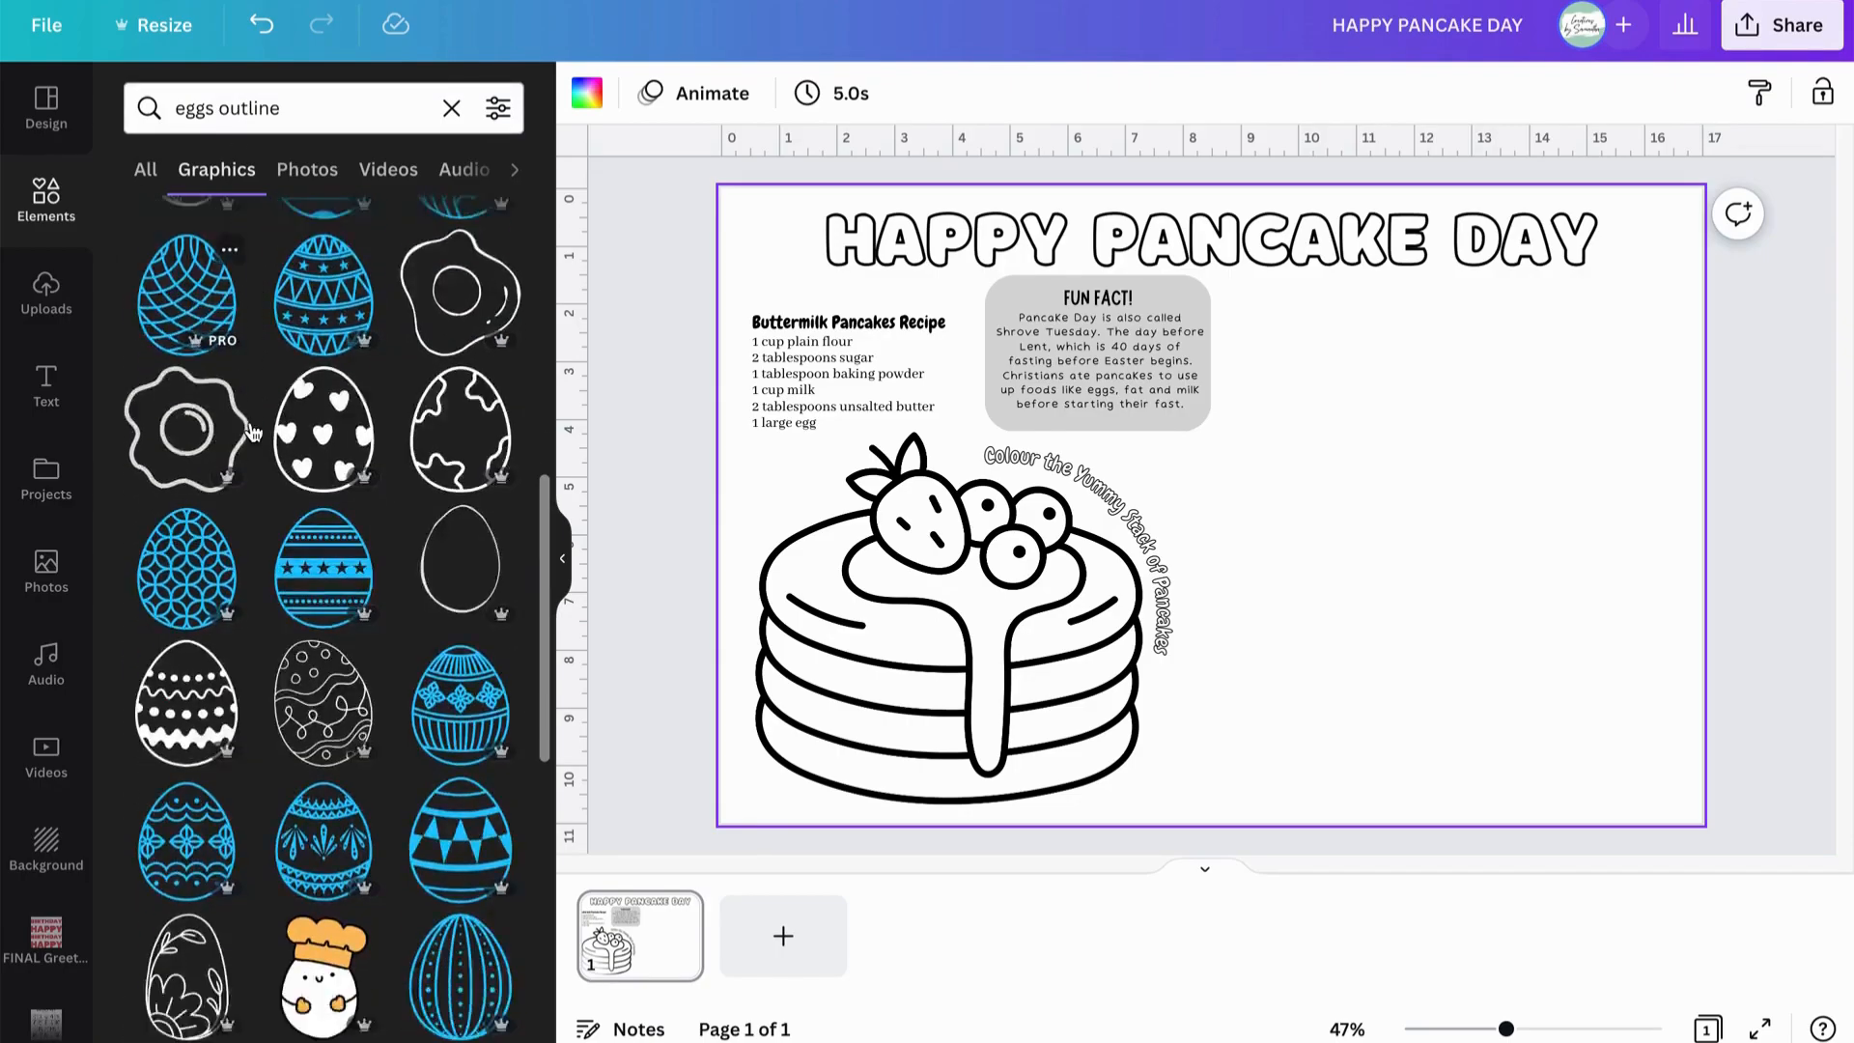
scroll(253, 432, down, 8)
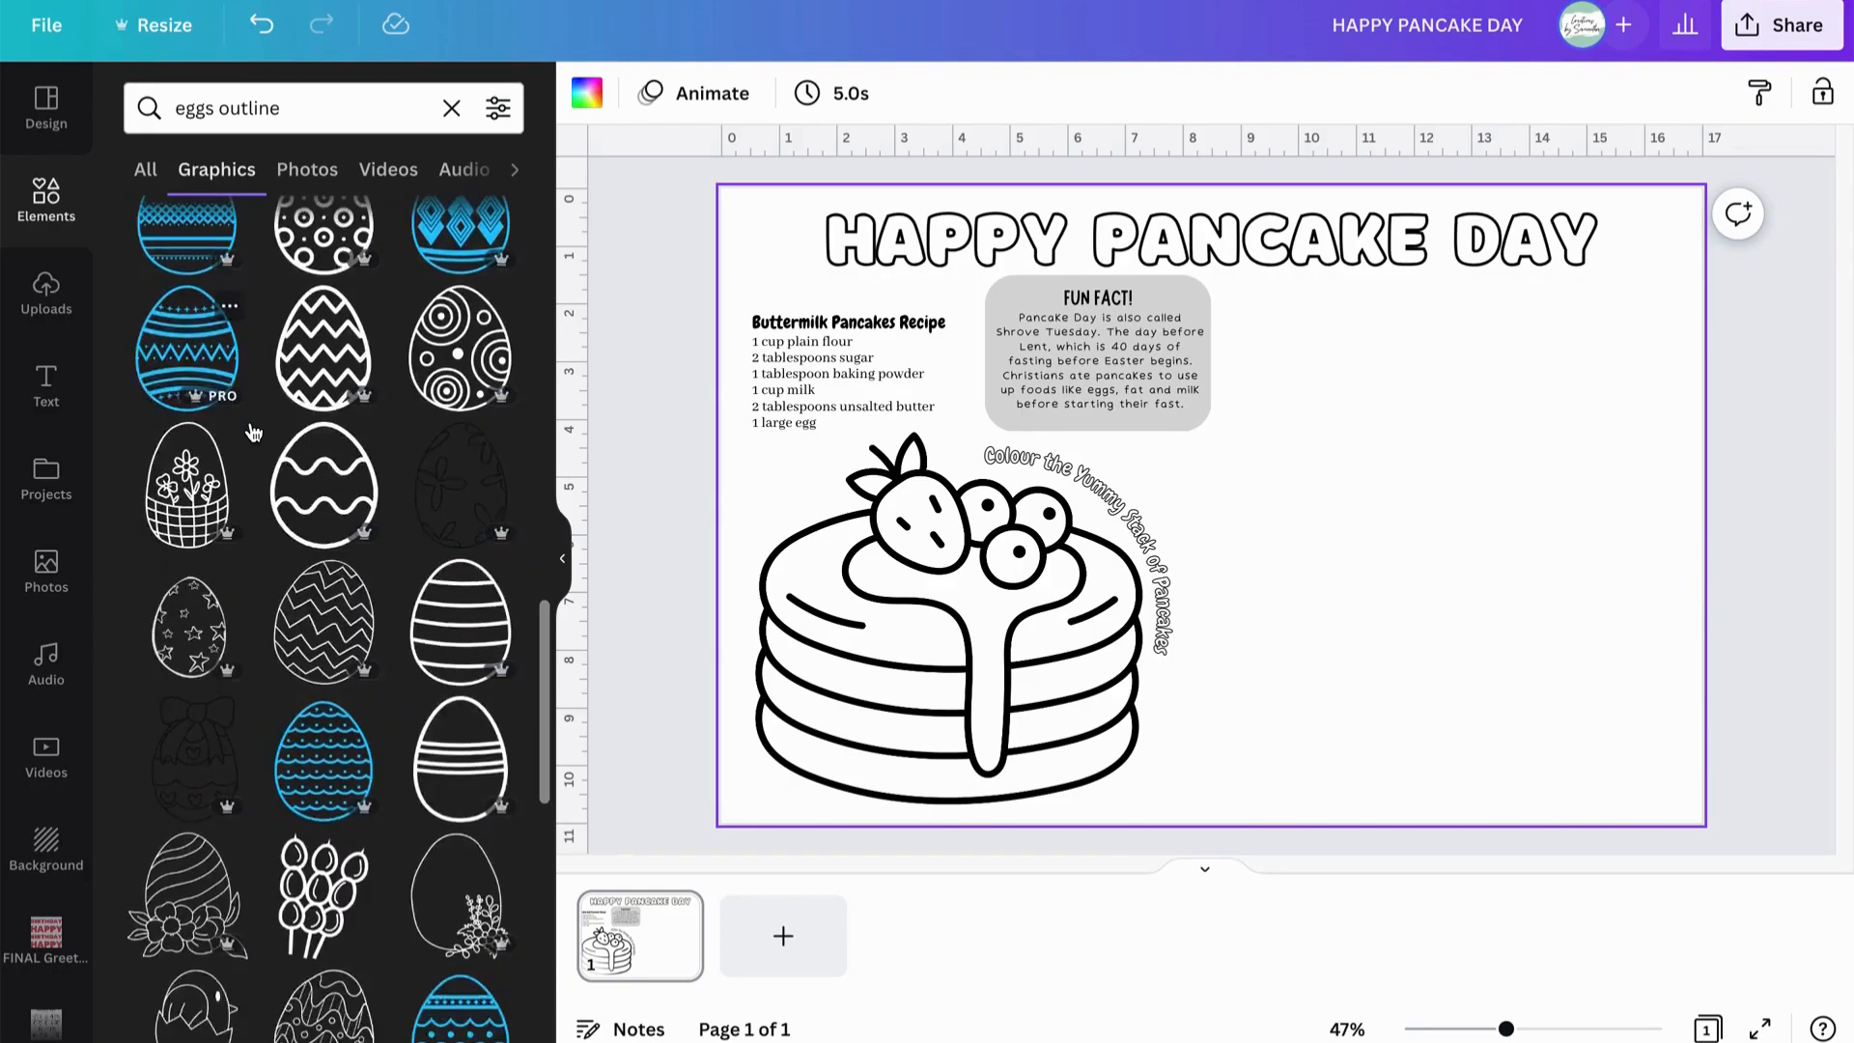
scroll(253, 431, down, 1)
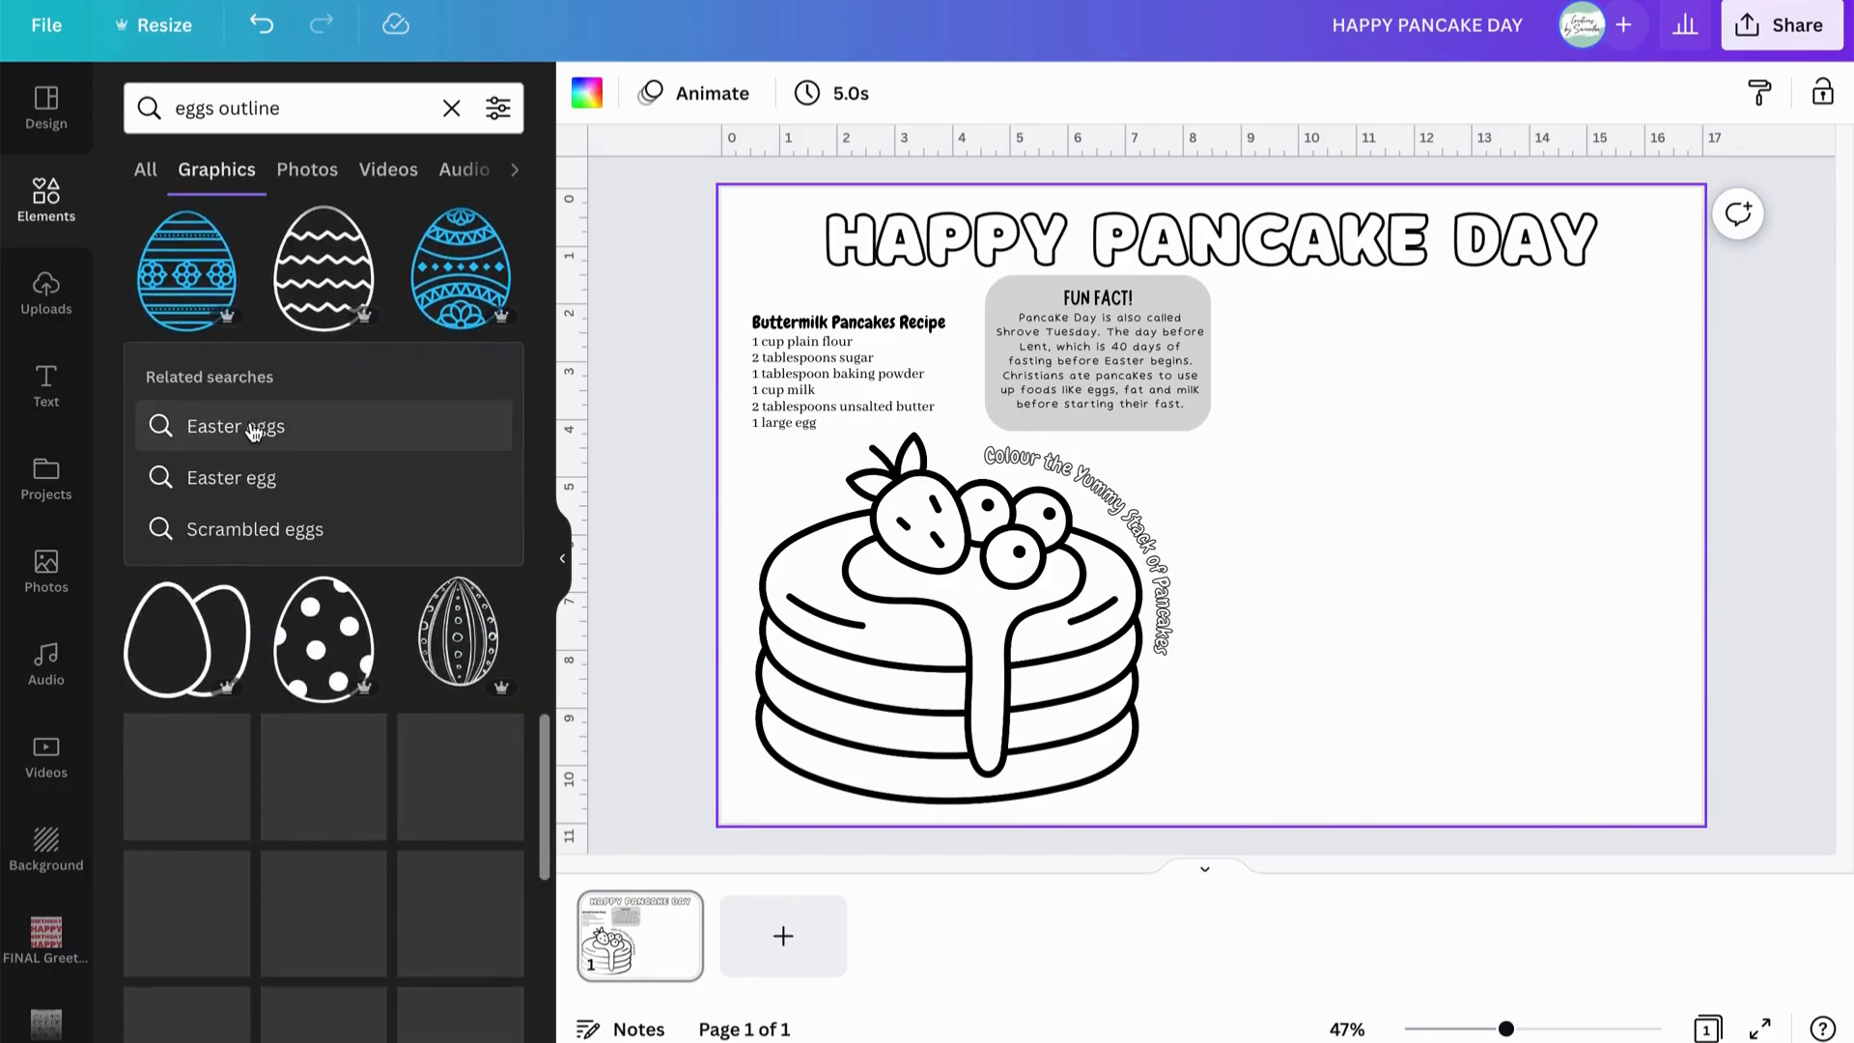
scroll(253, 432, down, 10)
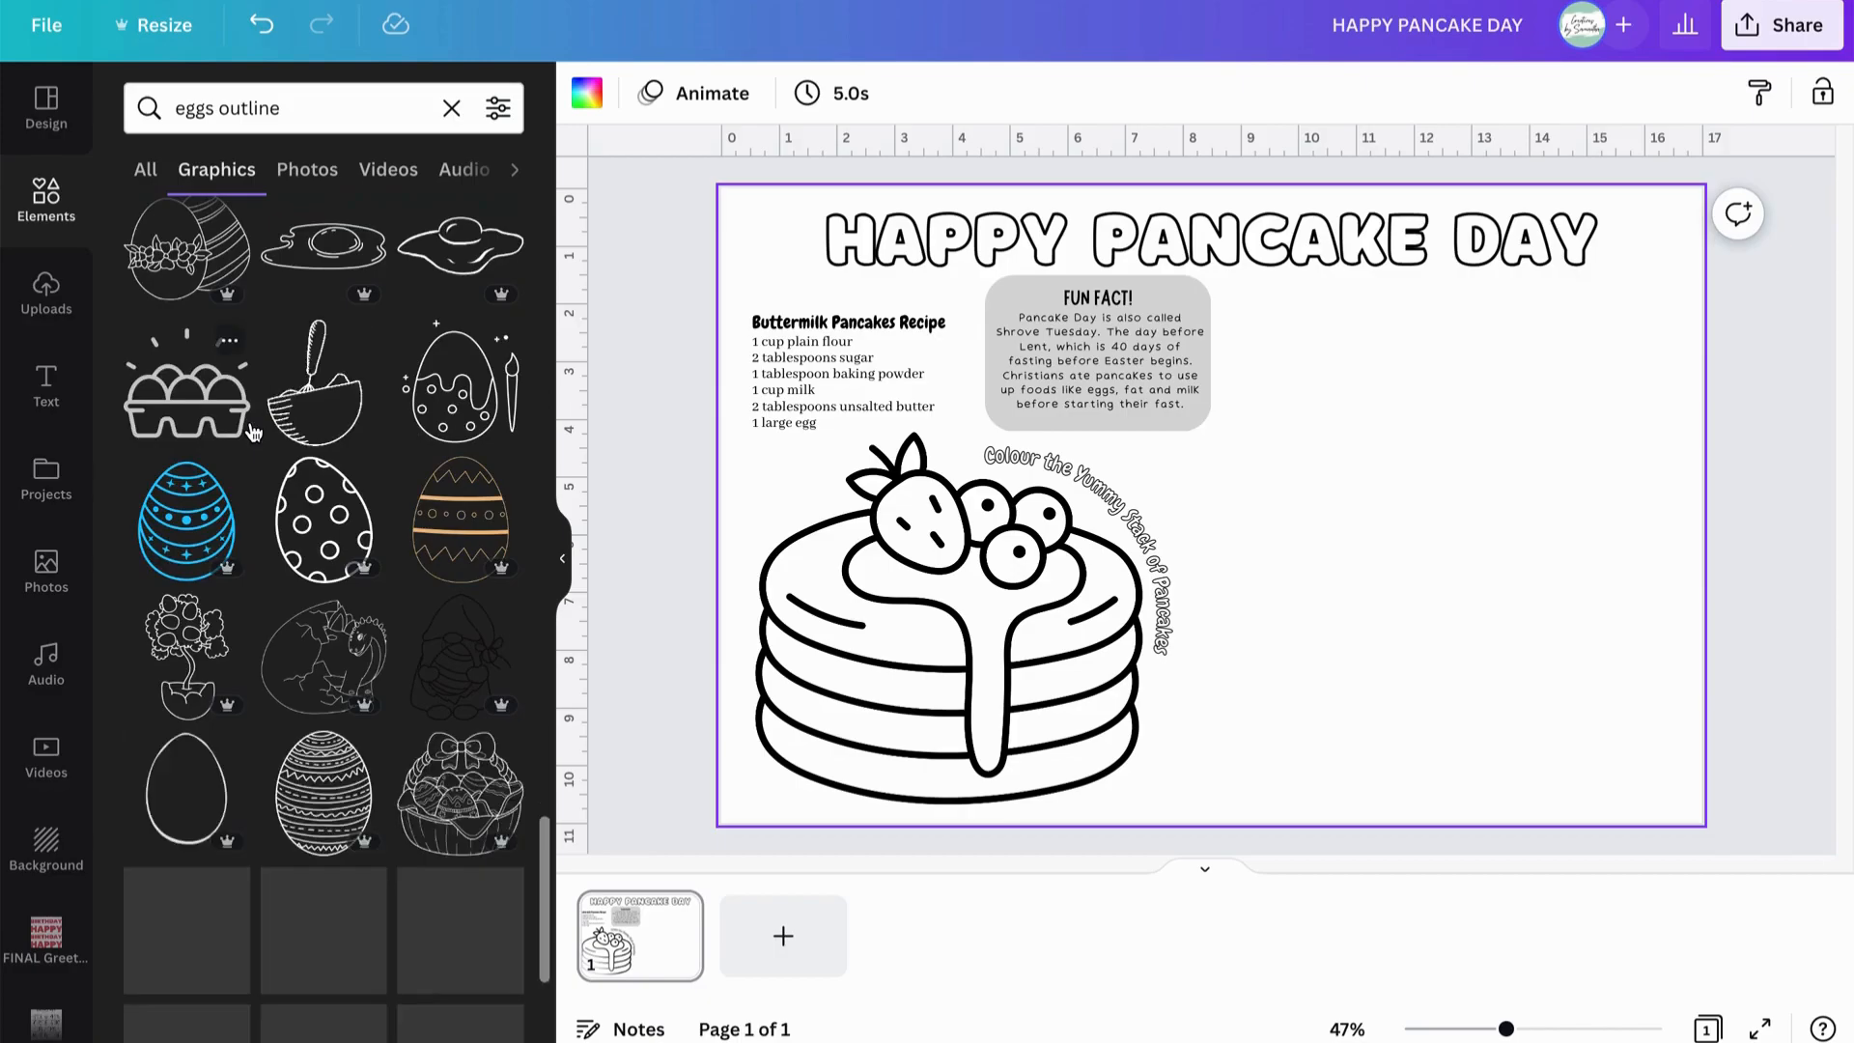
scroll(253, 432, down, 4)
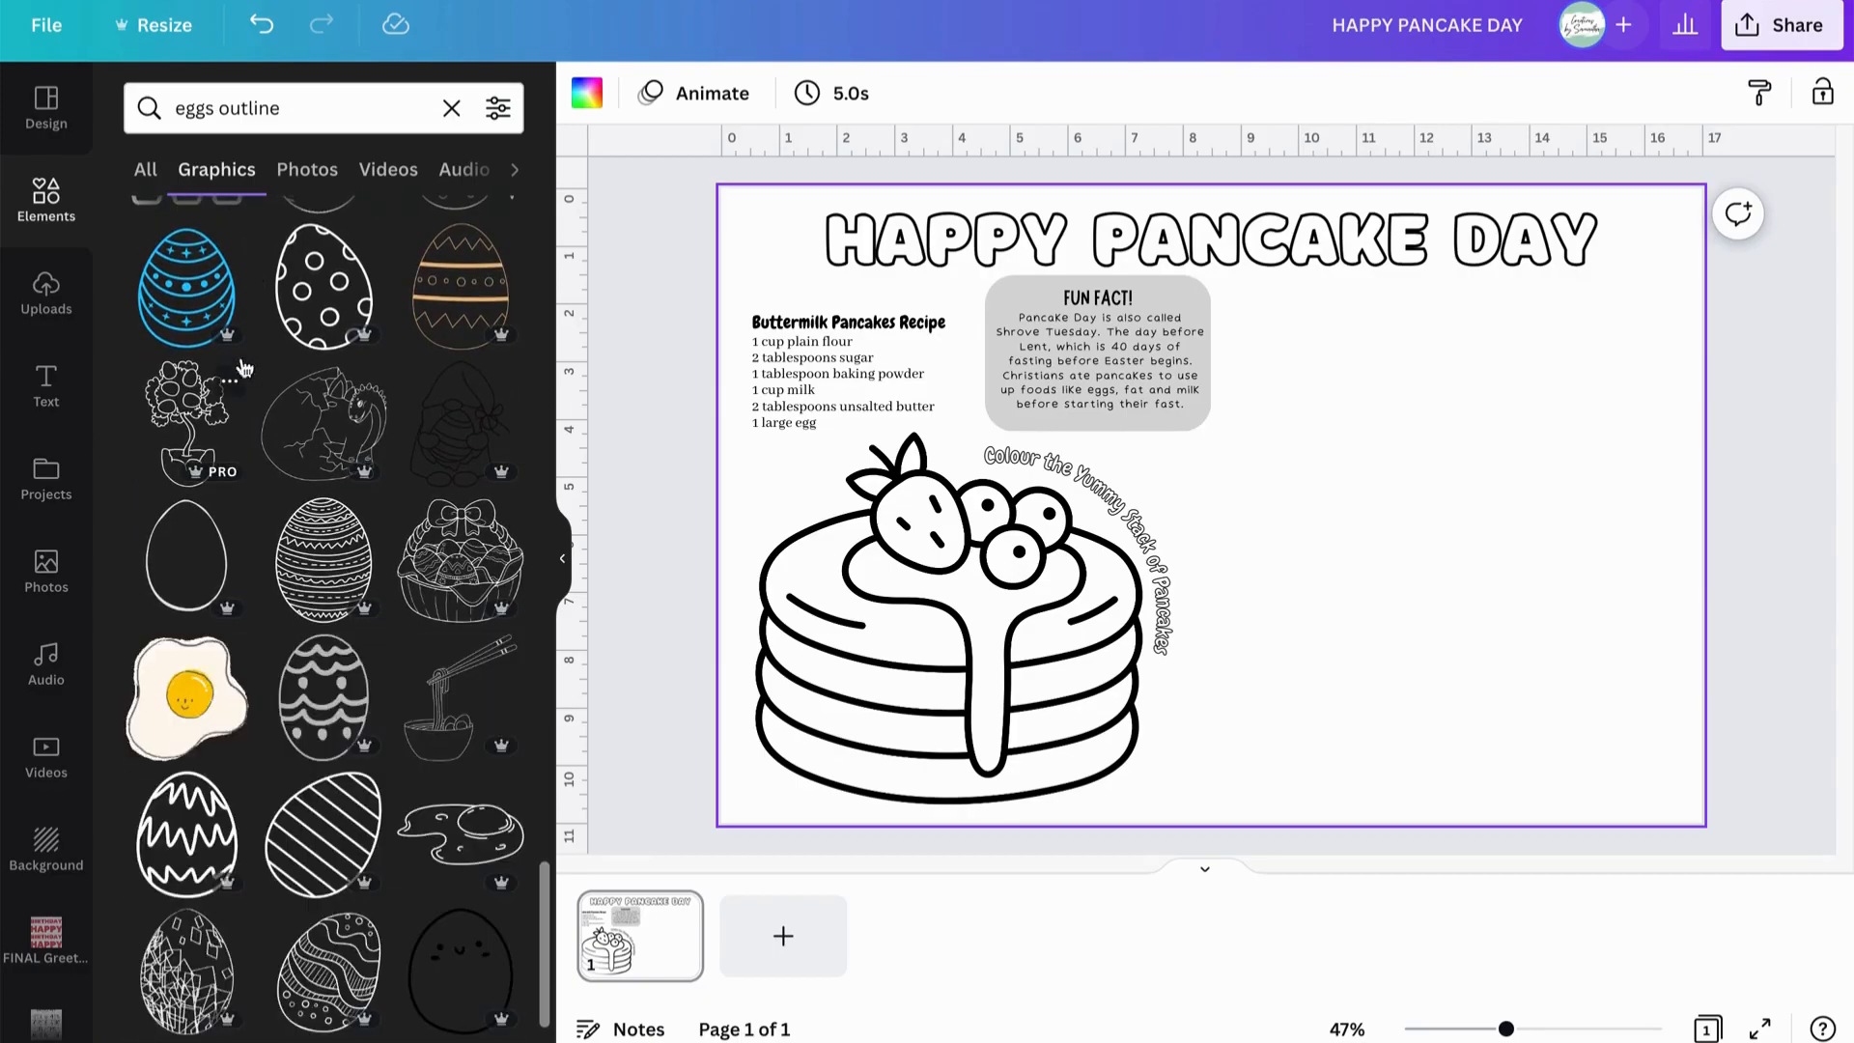
scroll(246, 259, down, 10)
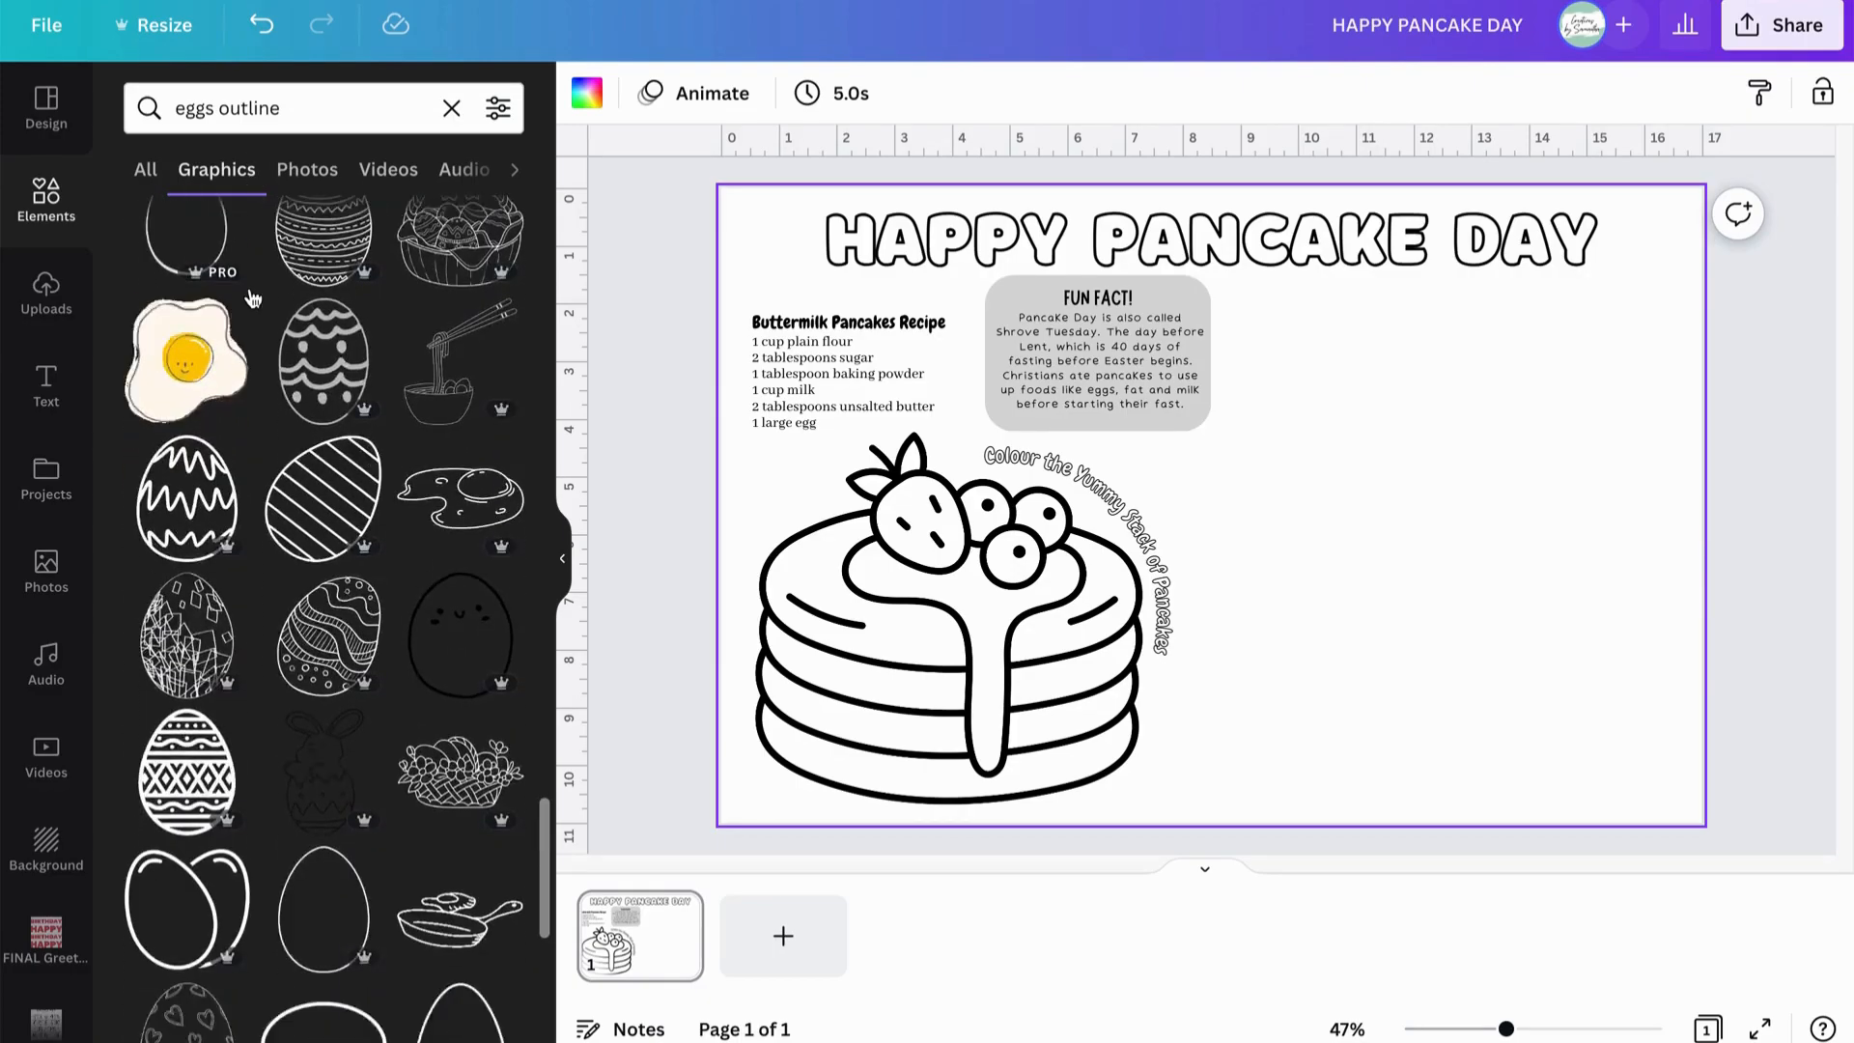
Search the graphics for "eggs" and add the outlined open egg carton to the page.
double_click(256, 108)
key(BackSpace)
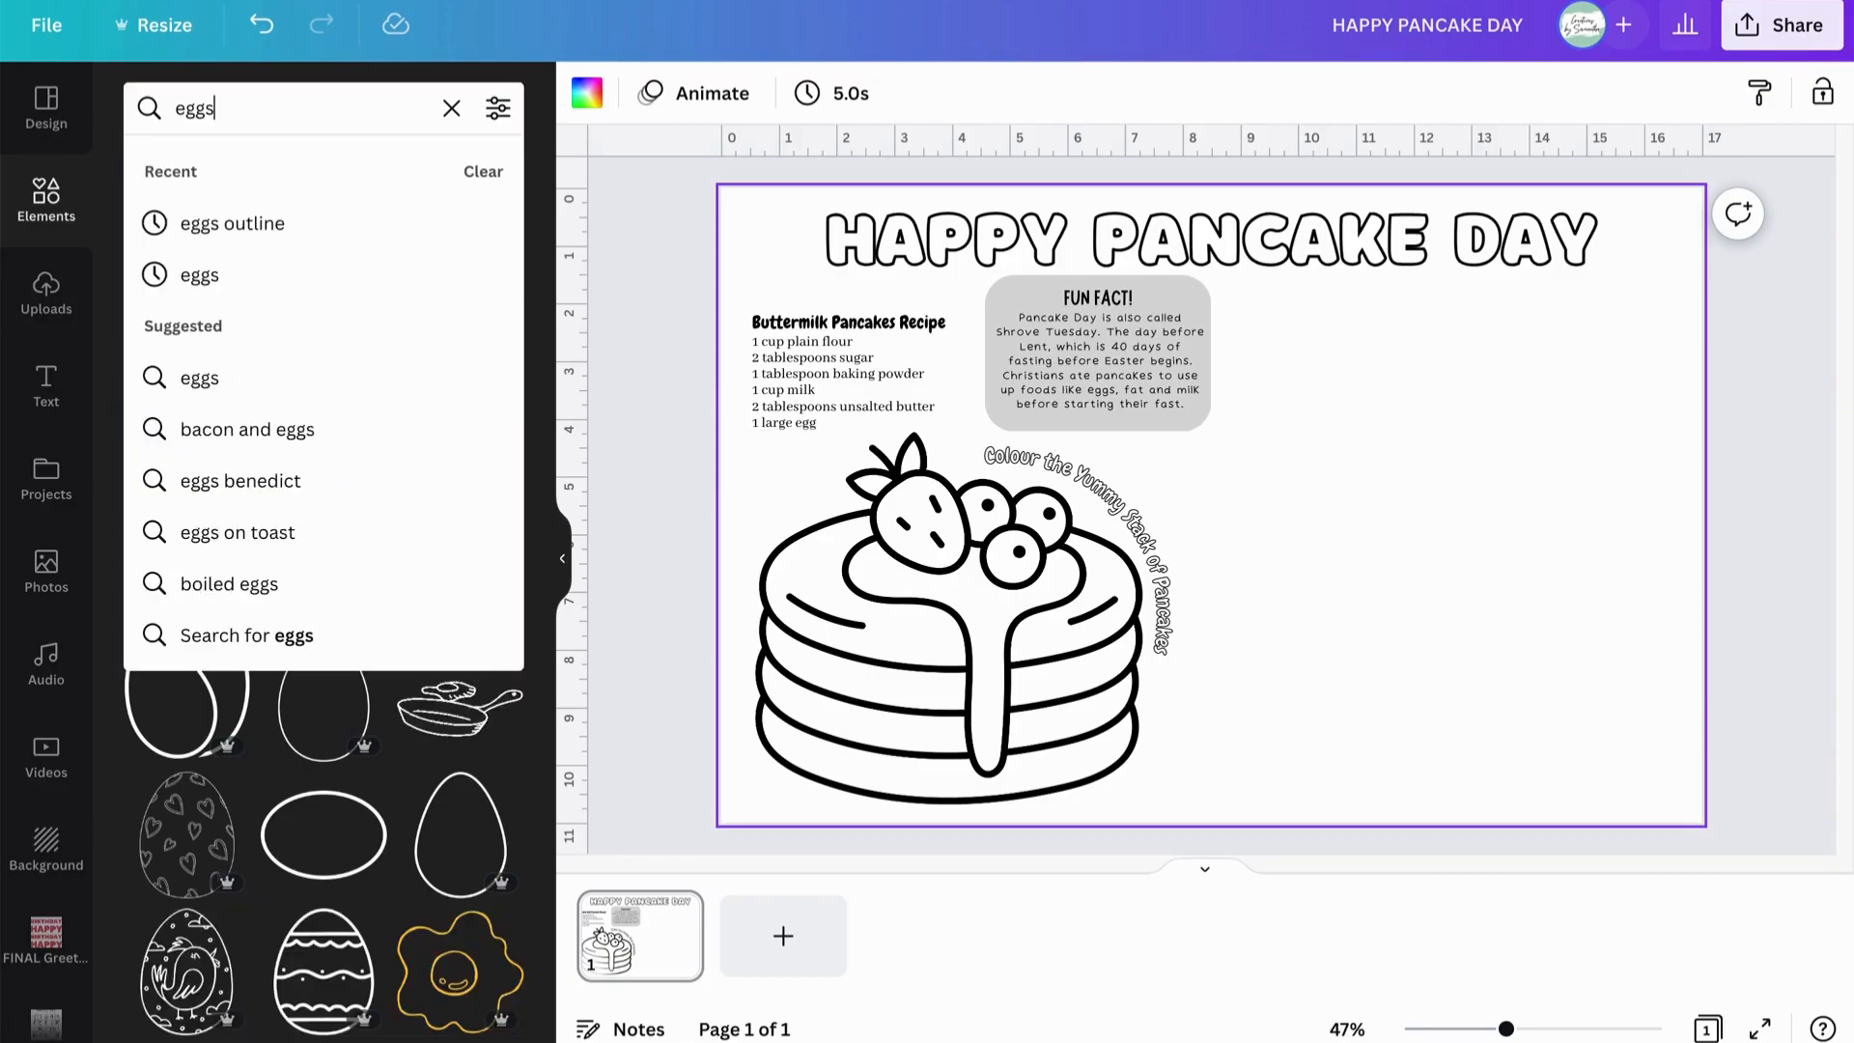
key(Return)
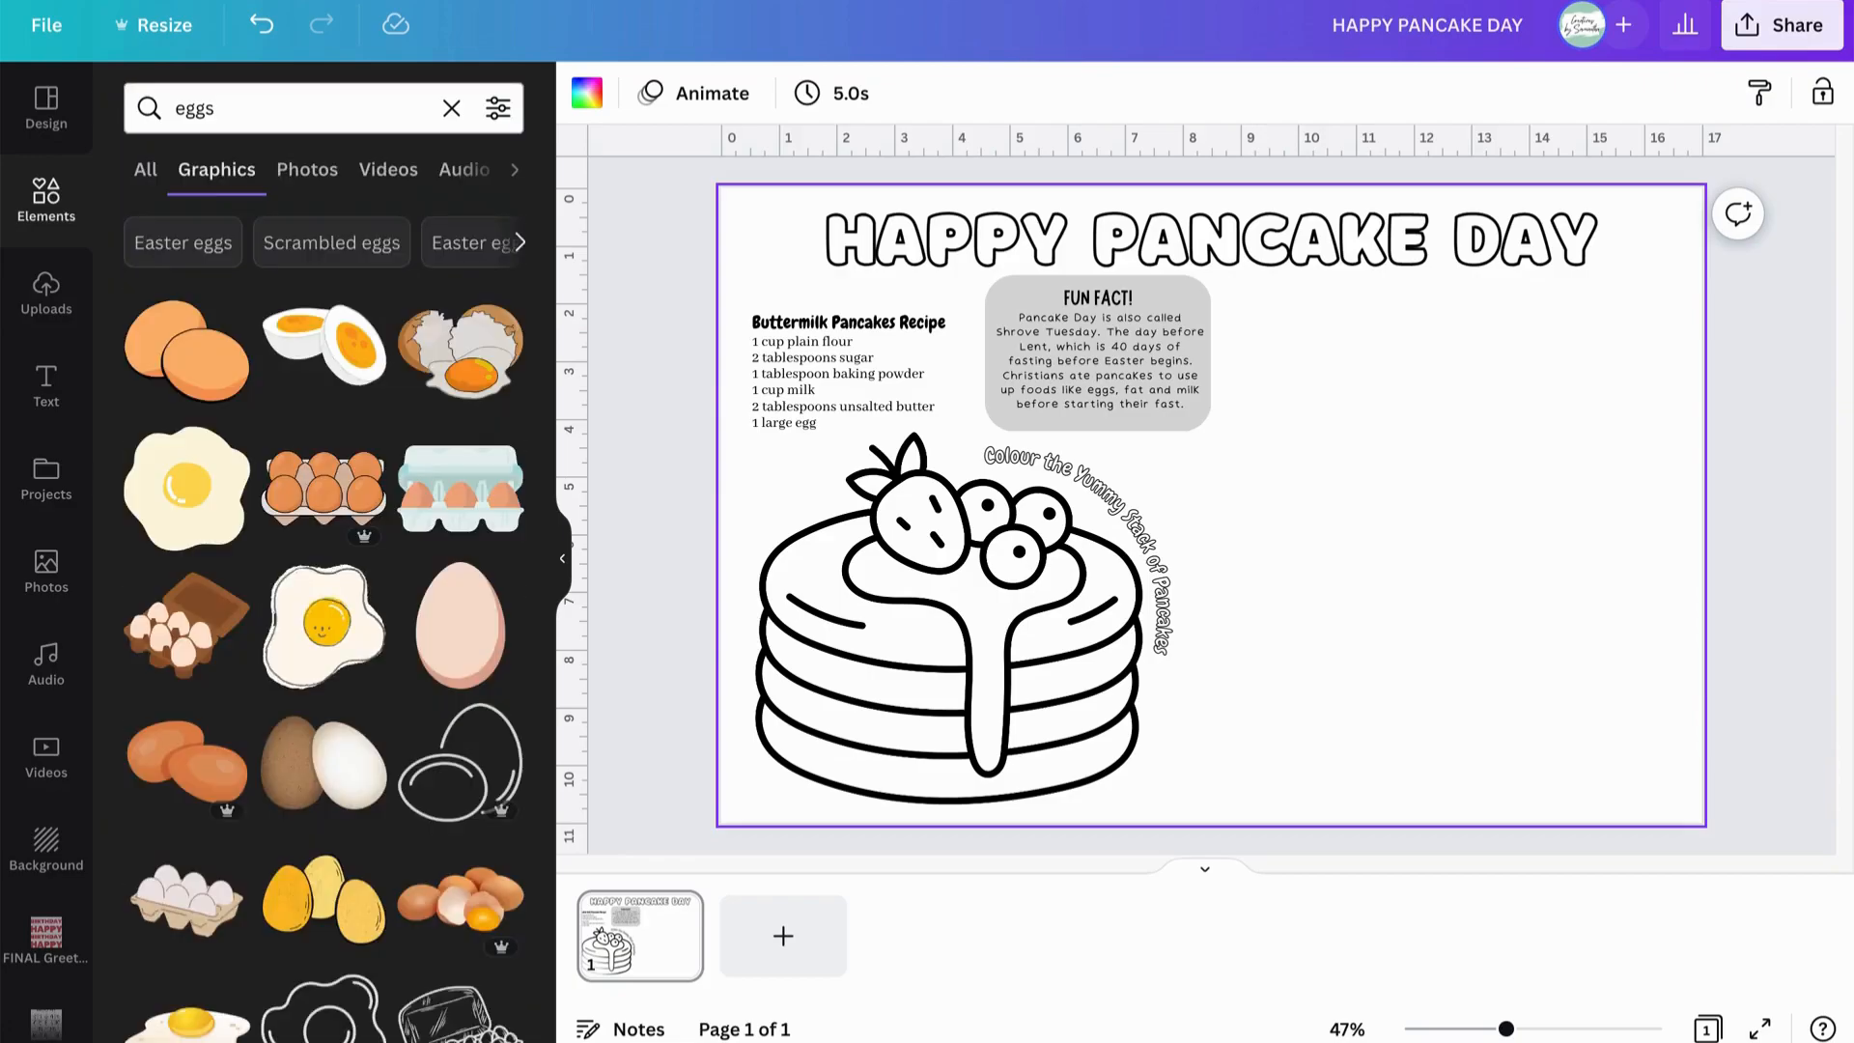
scroll(315, 404, down, 5)
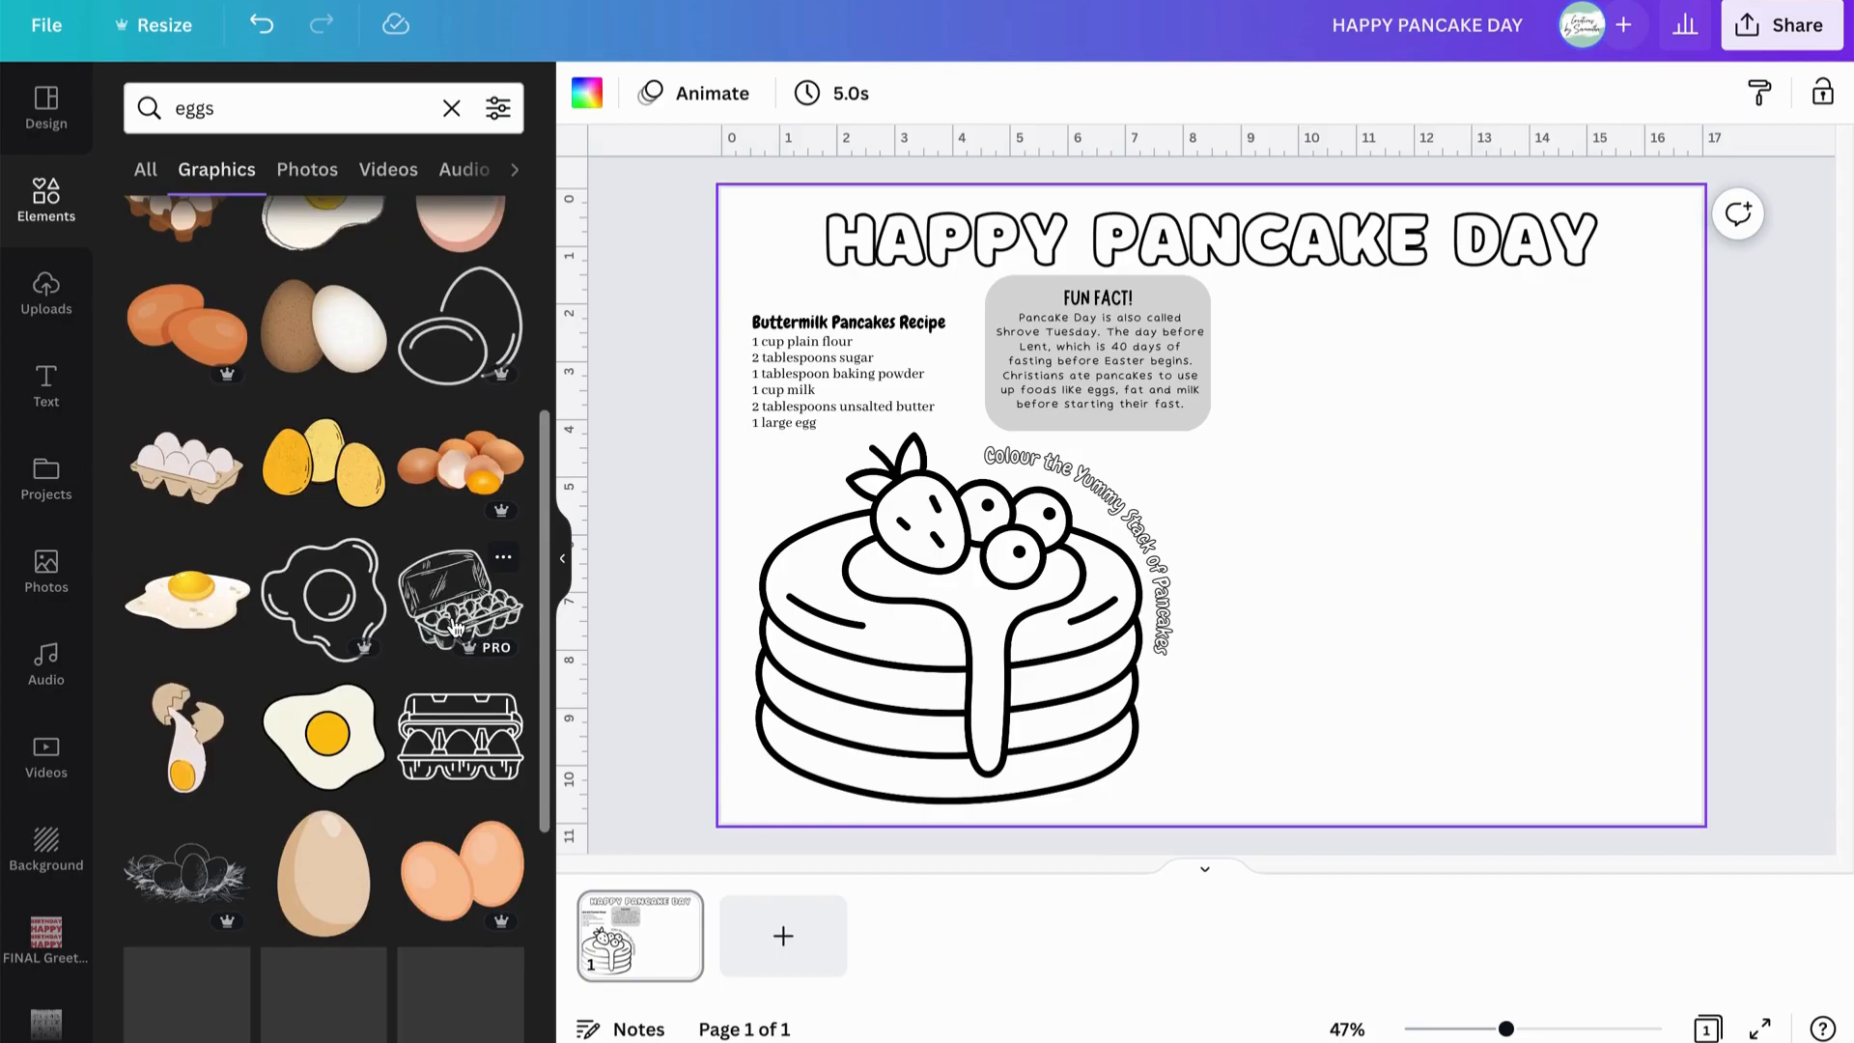
click(498, 591)
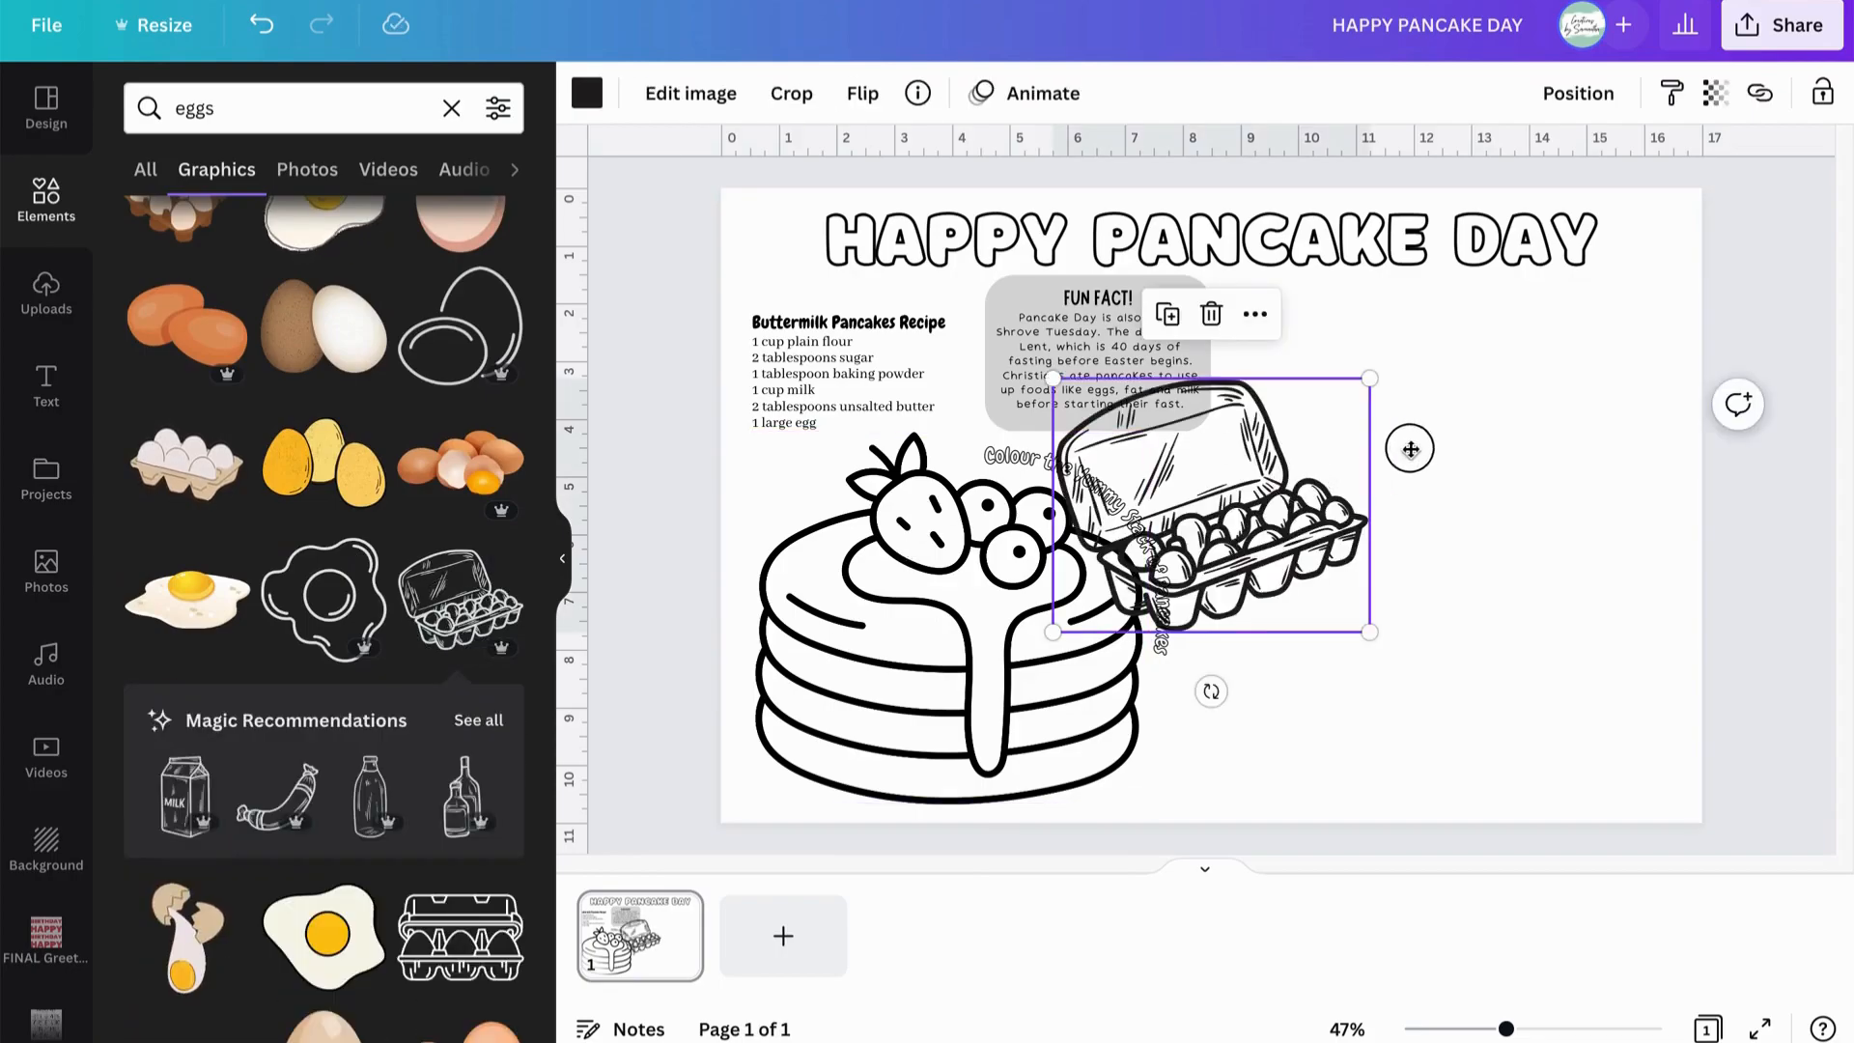
Shrink the egg carton to a small icon and place it just right of the grey fun fact box.
drag(1407, 447, 1449, 427)
drag(1500, 594, 1305, 418)
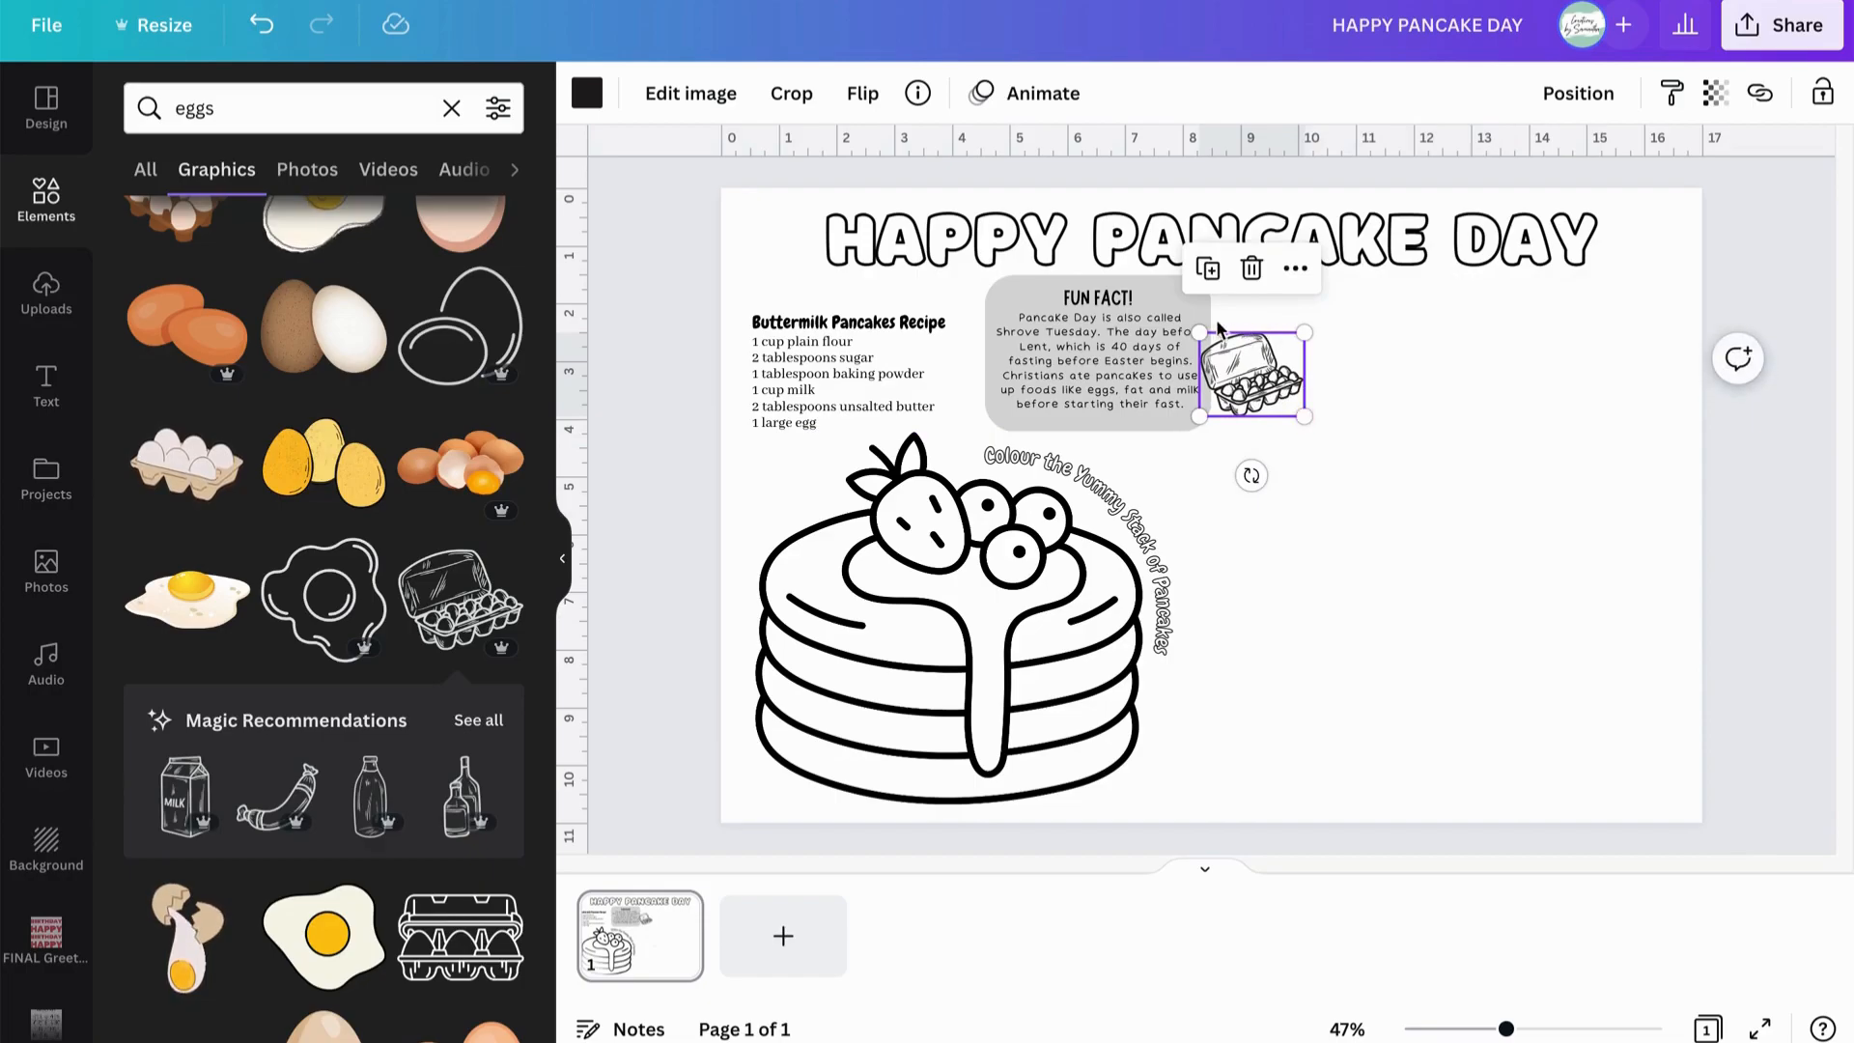
drag(1214, 339, 1228, 349)
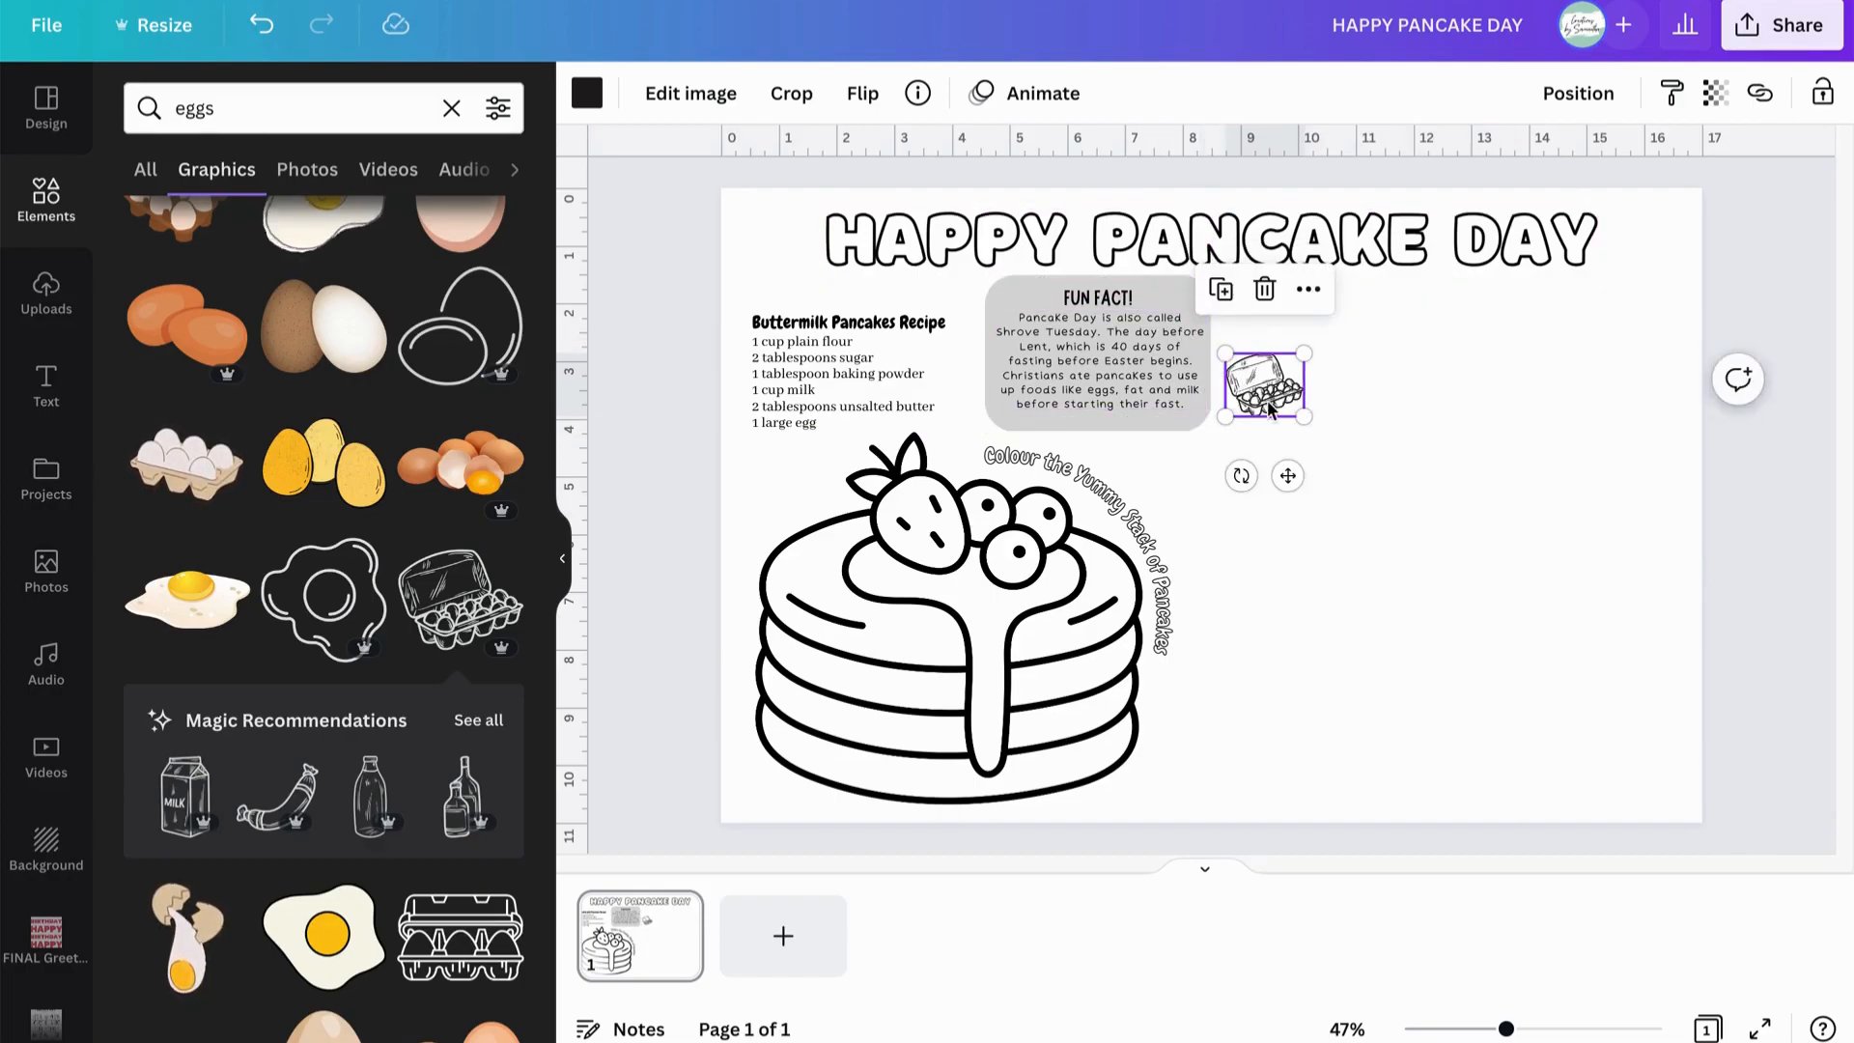
drag(1306, 417, 1297, 410)
mouse_move(1256, 344)
mouse_down()
mouse_move(1255, 301)
mouse_move(1255, 339)
mouse_up()
Add an outlined whisk found with a "whisk" graphics search and place it as a small icon directly below the egg carton.
click(299, 98)
text(whisk)
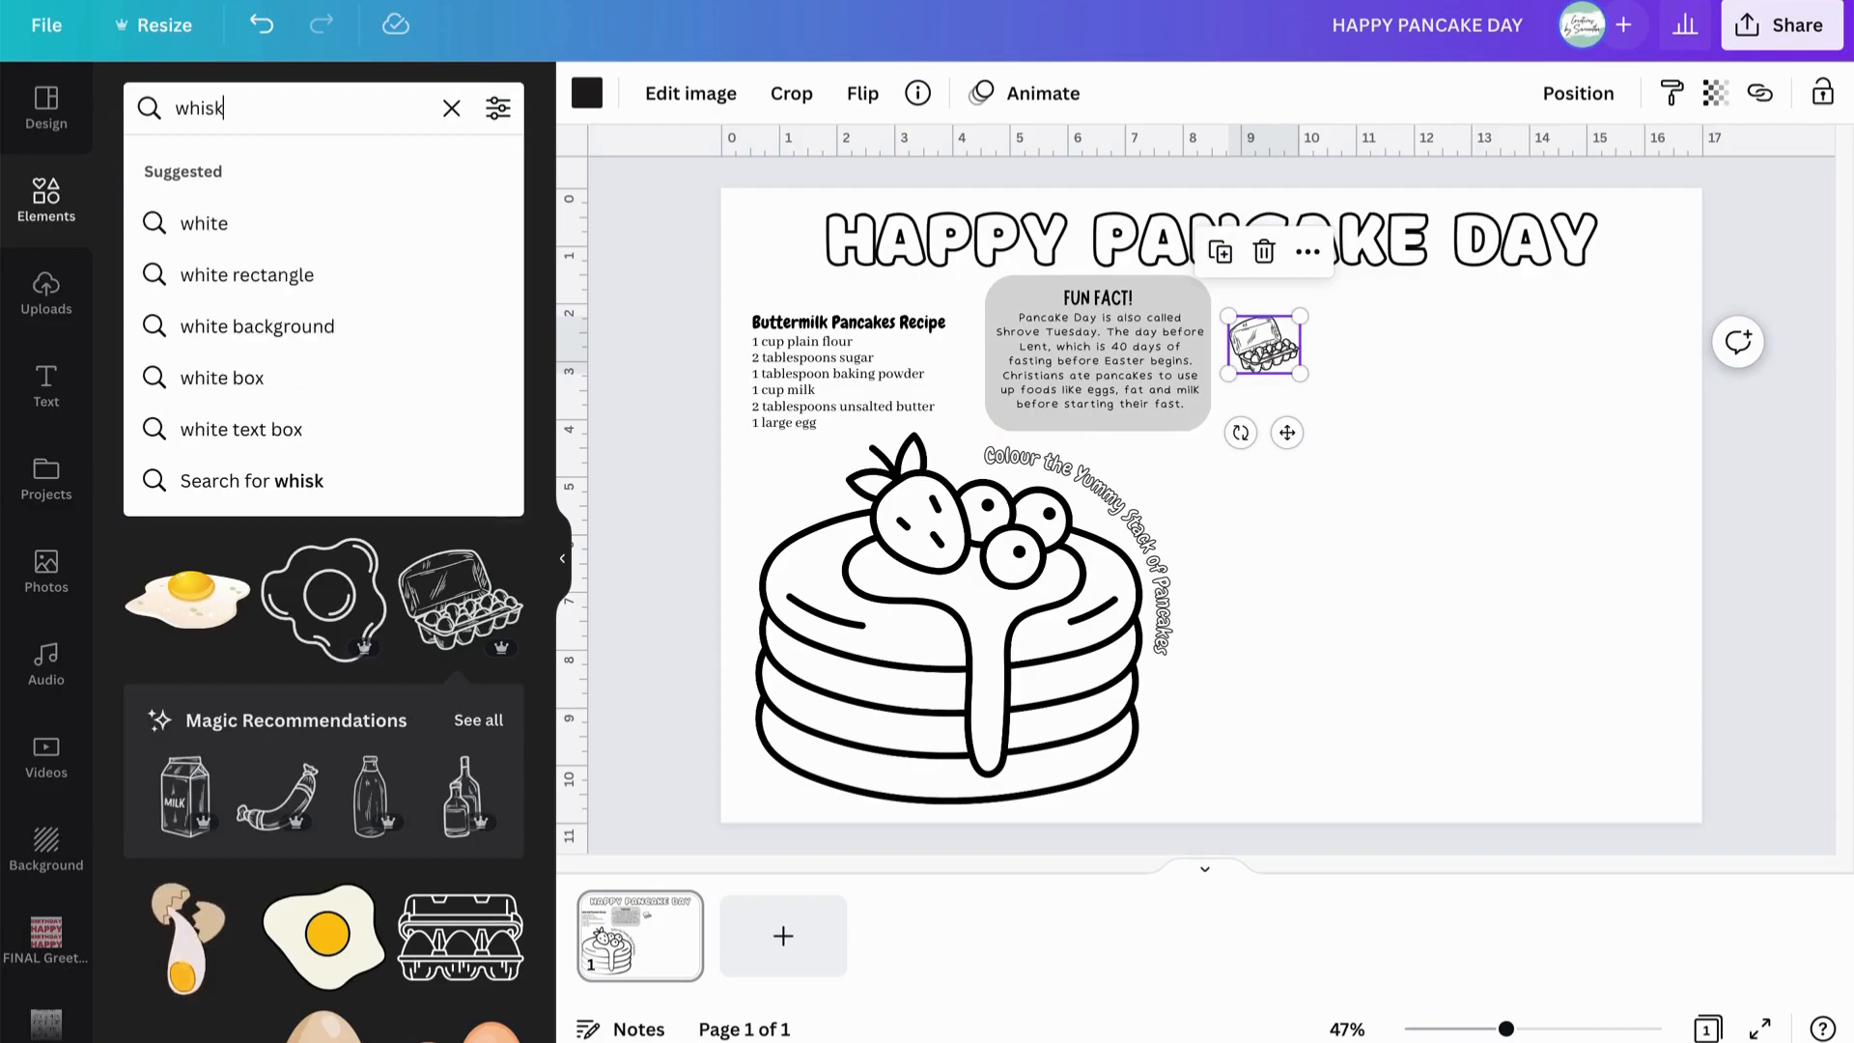
key(Return)
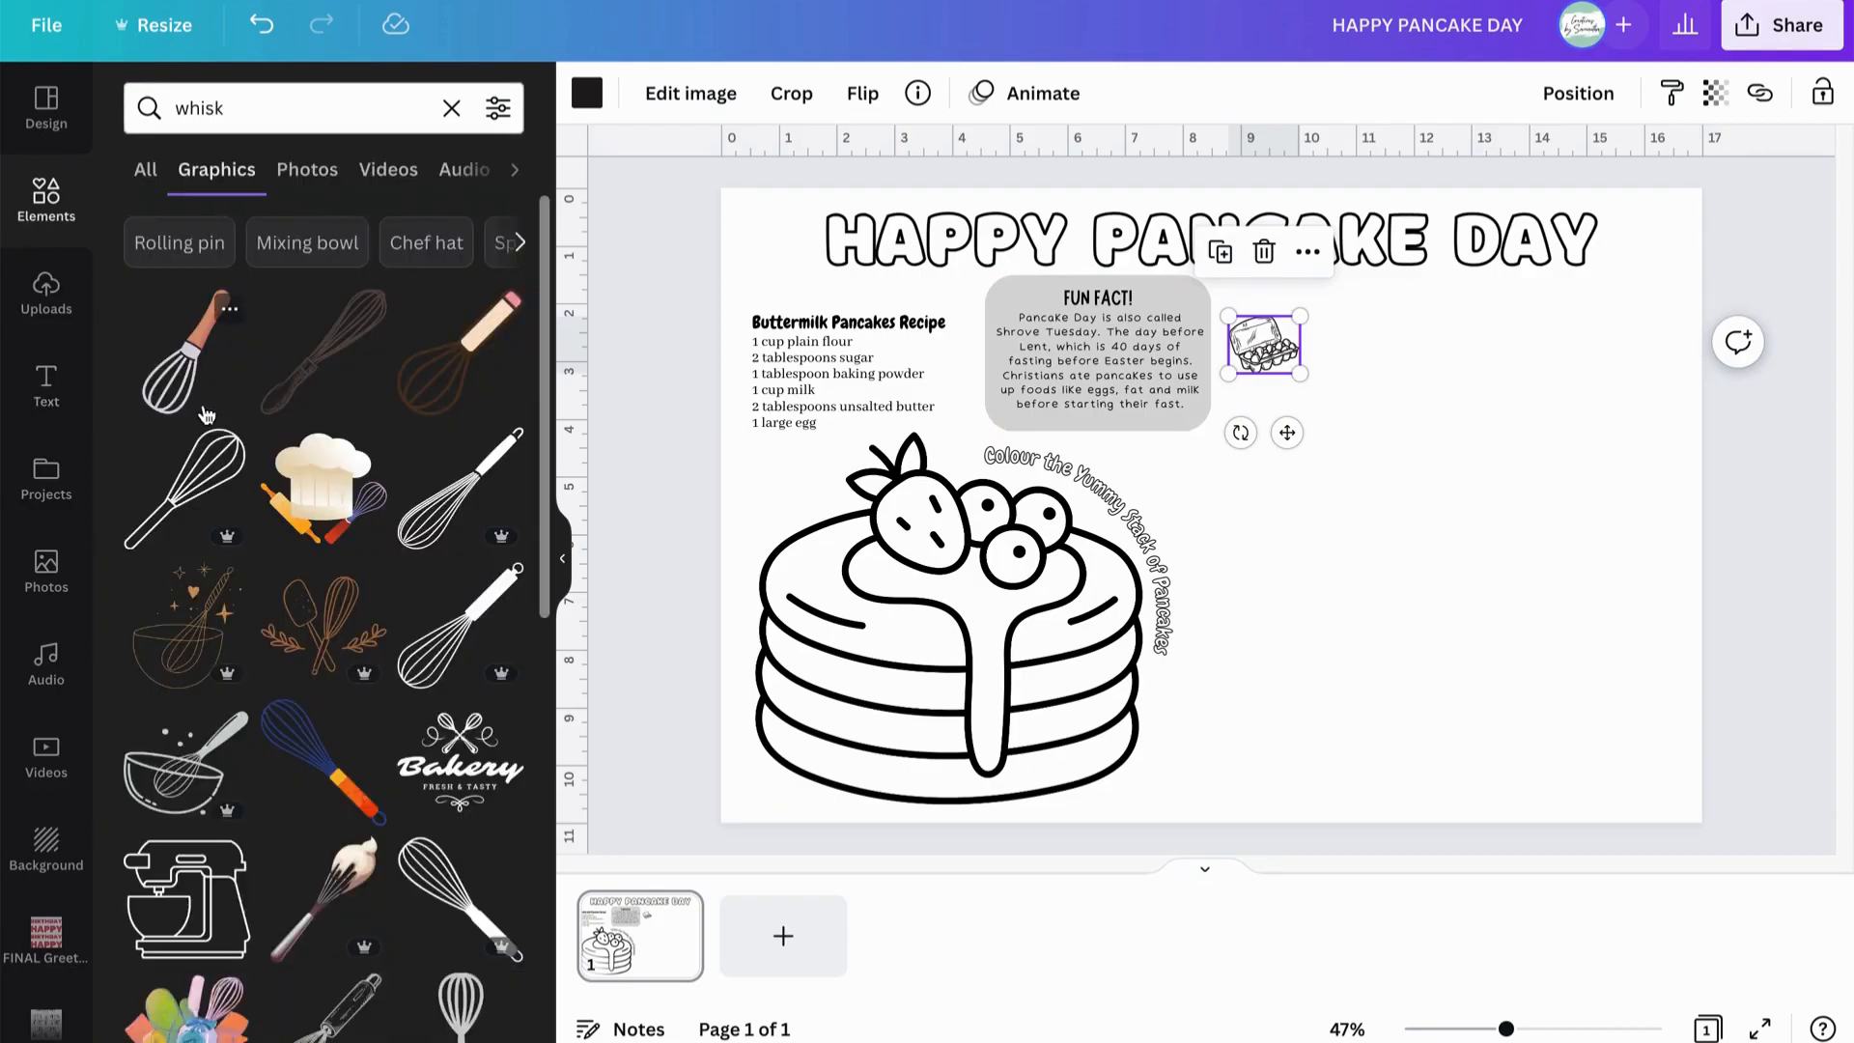
click(202, 478)
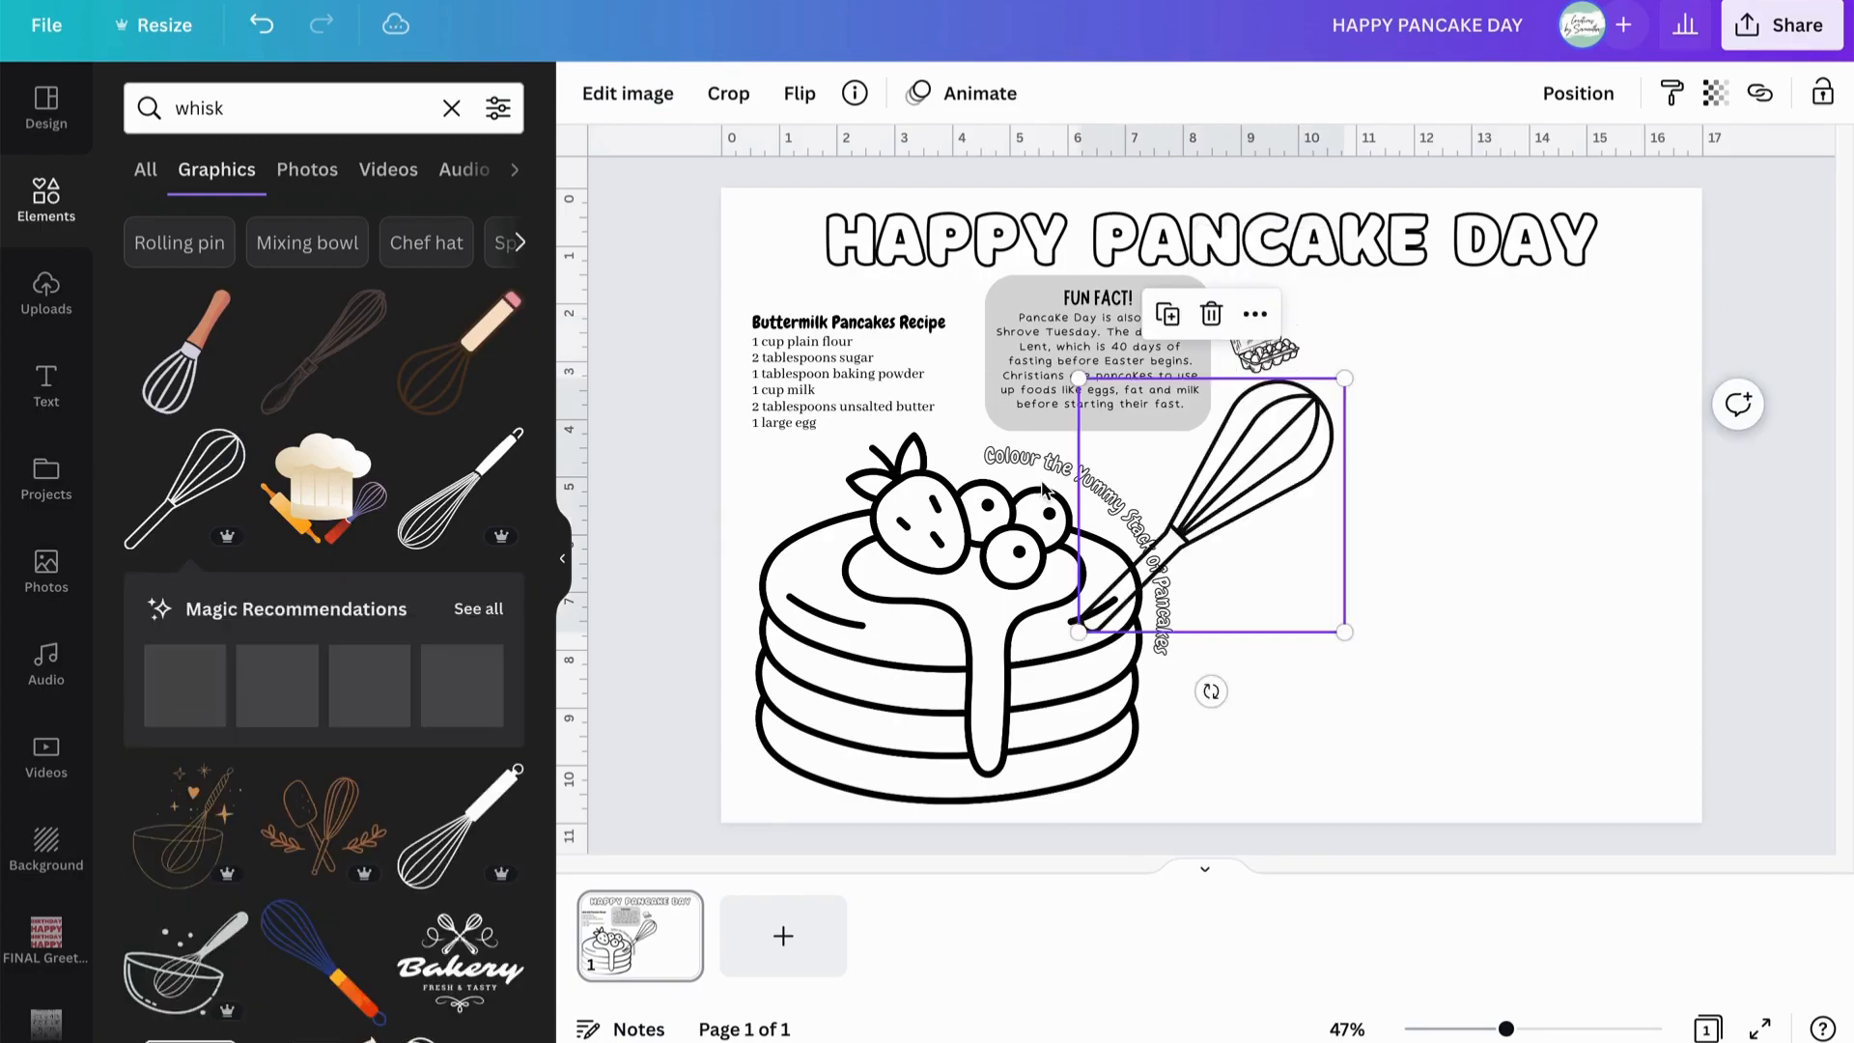
drag(1078, 379, 1286, 577)
drag(1339, 694, 1288, 511)
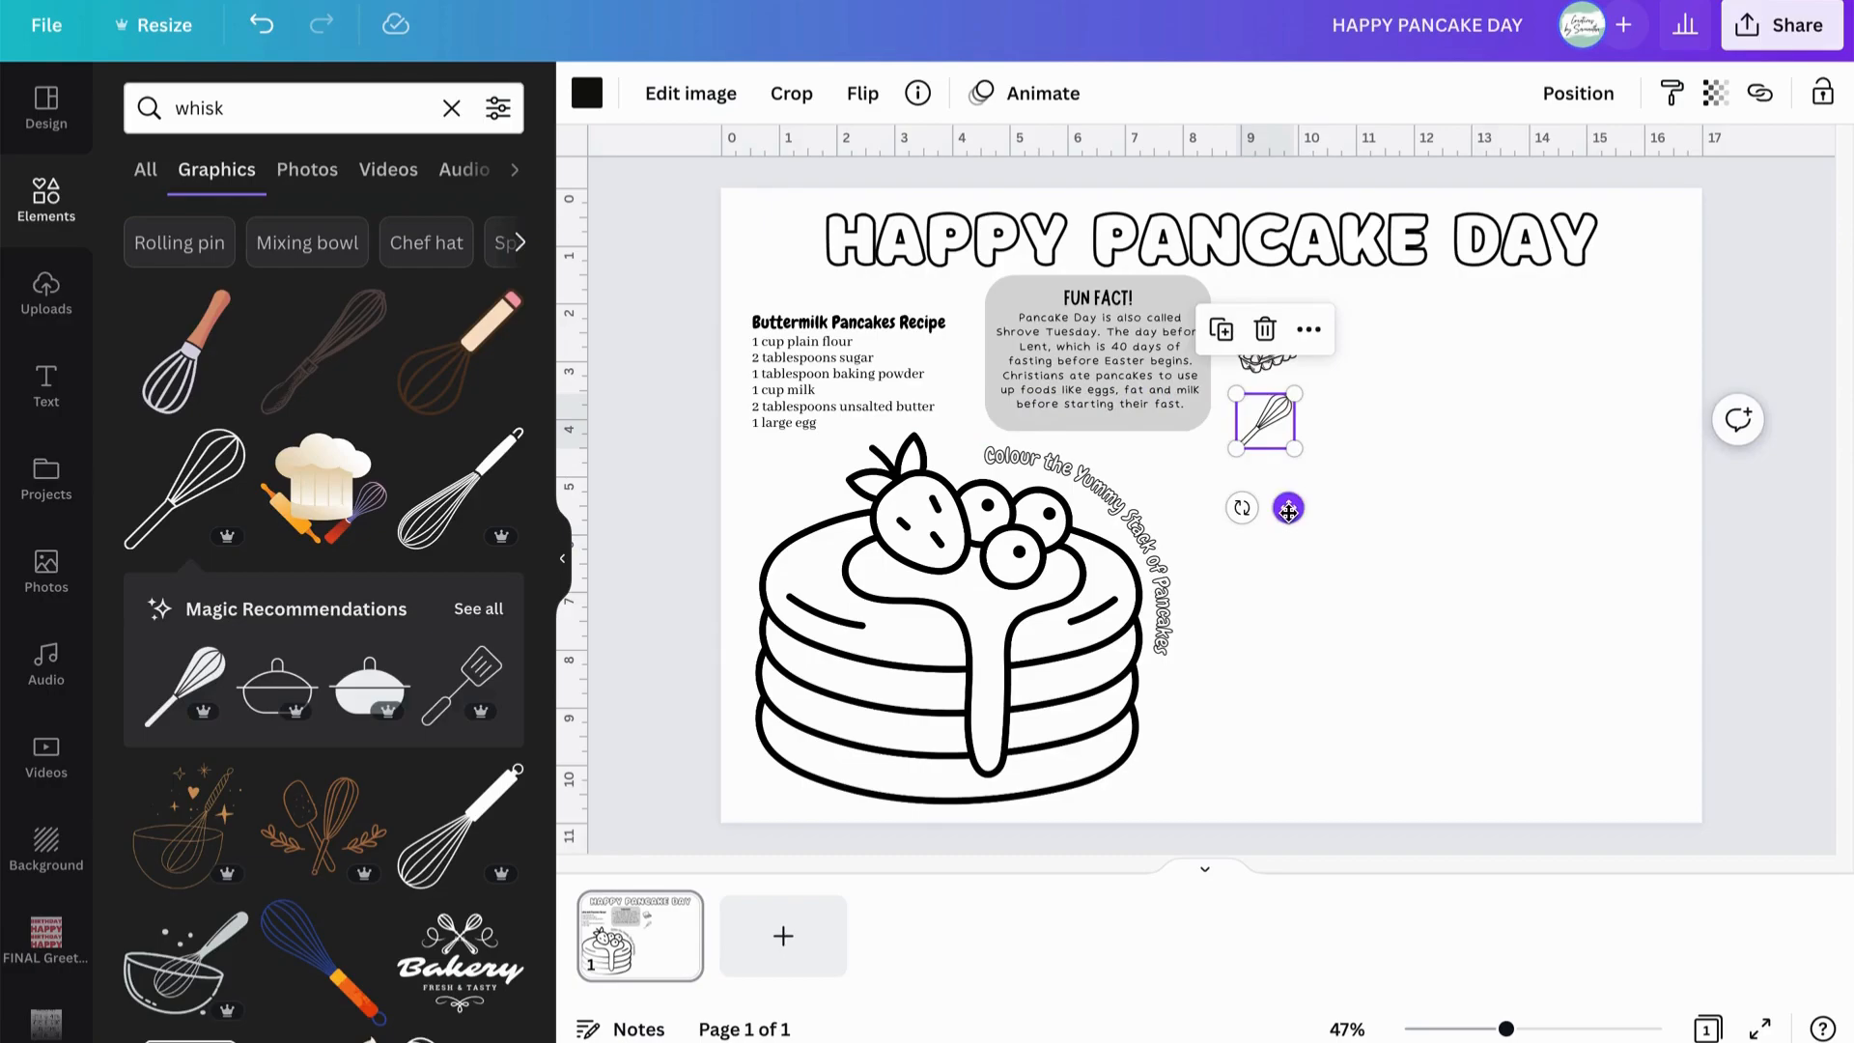
Search the graphics for "milk" and add the plain outlined milk carton with the wavy band to the page.
double_click(208, 109)
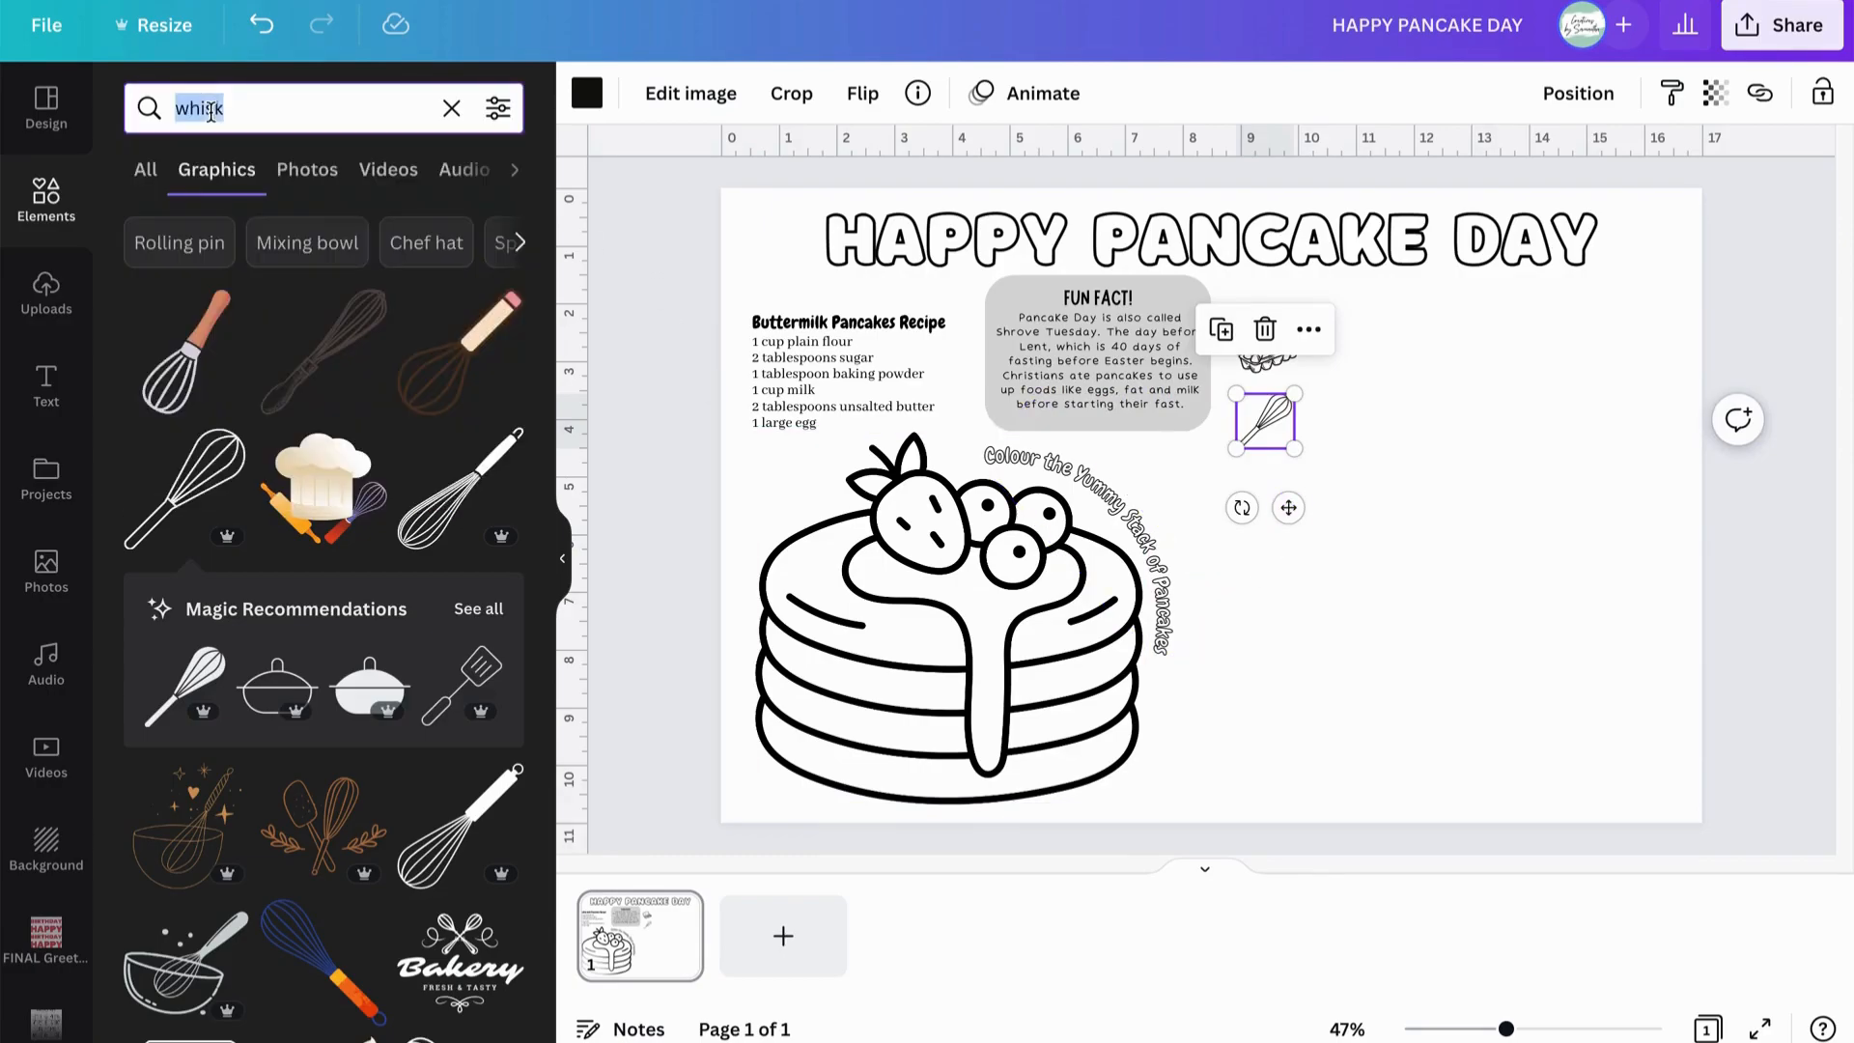
text(milk)
key(Return)
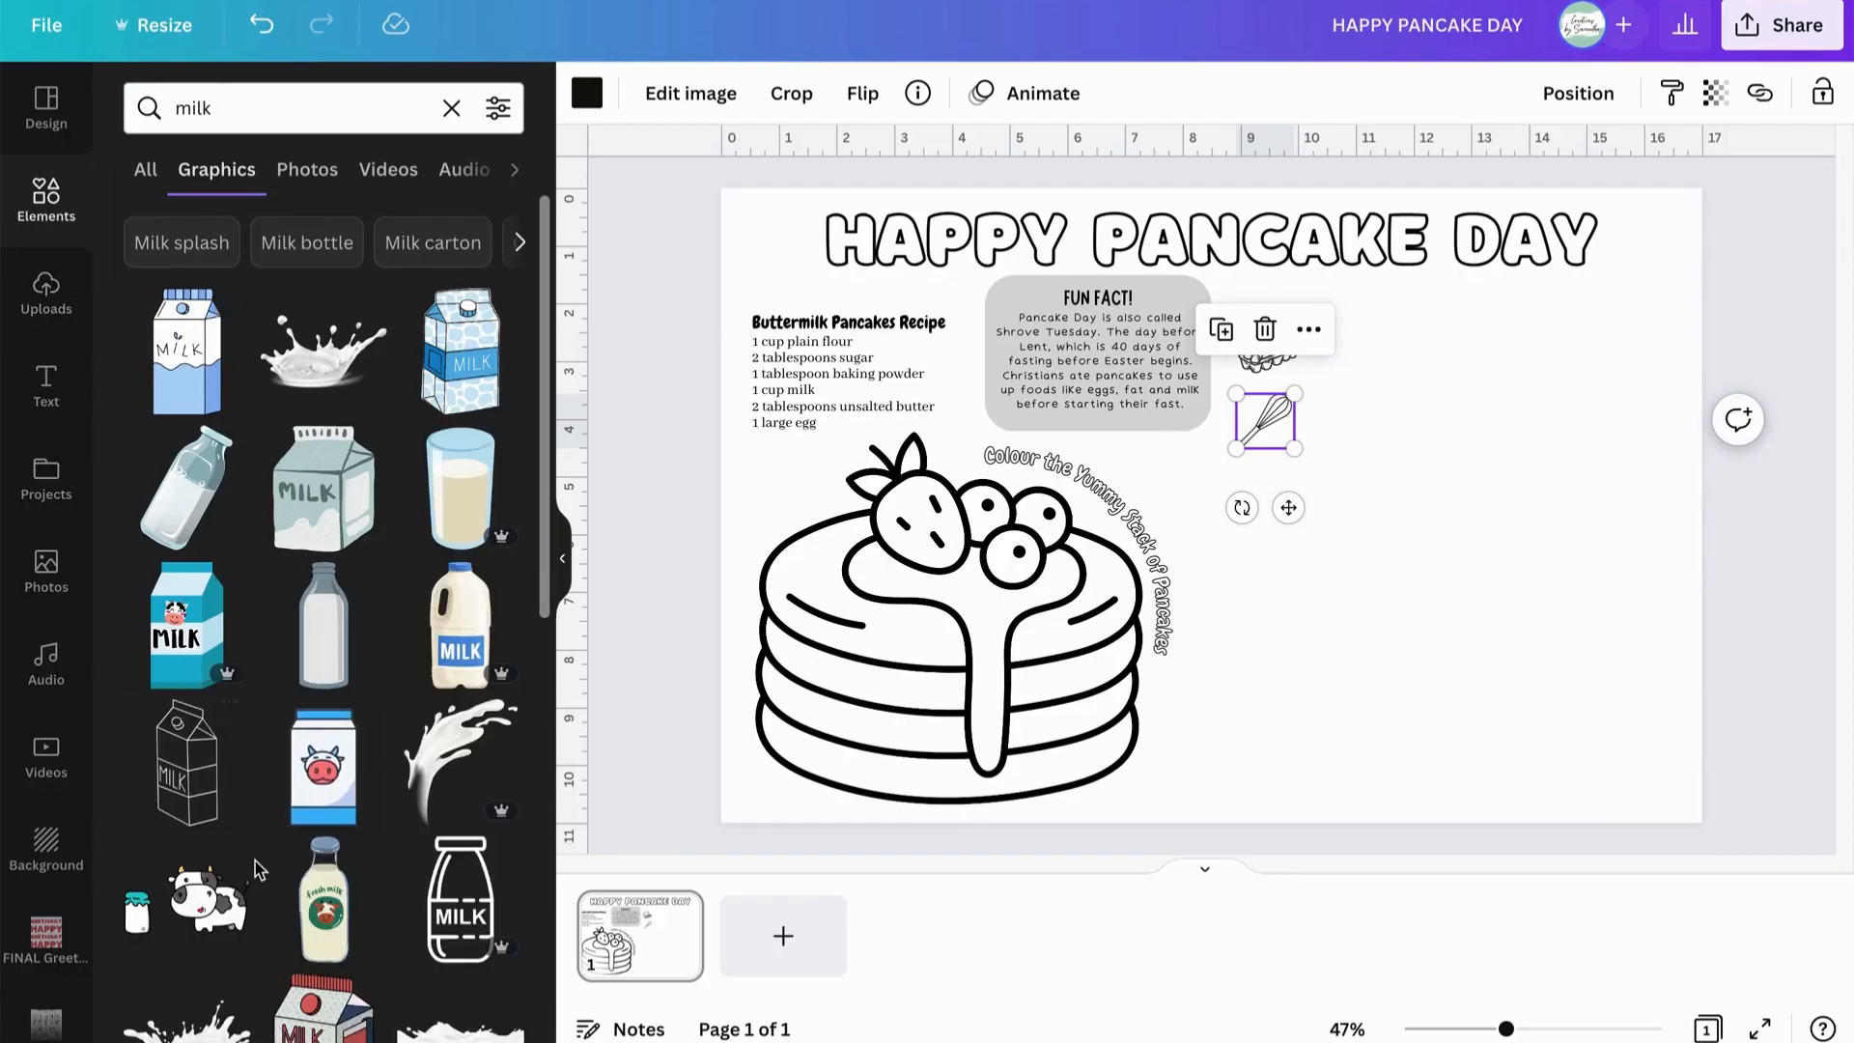
scroll(259, 869, down, 4)
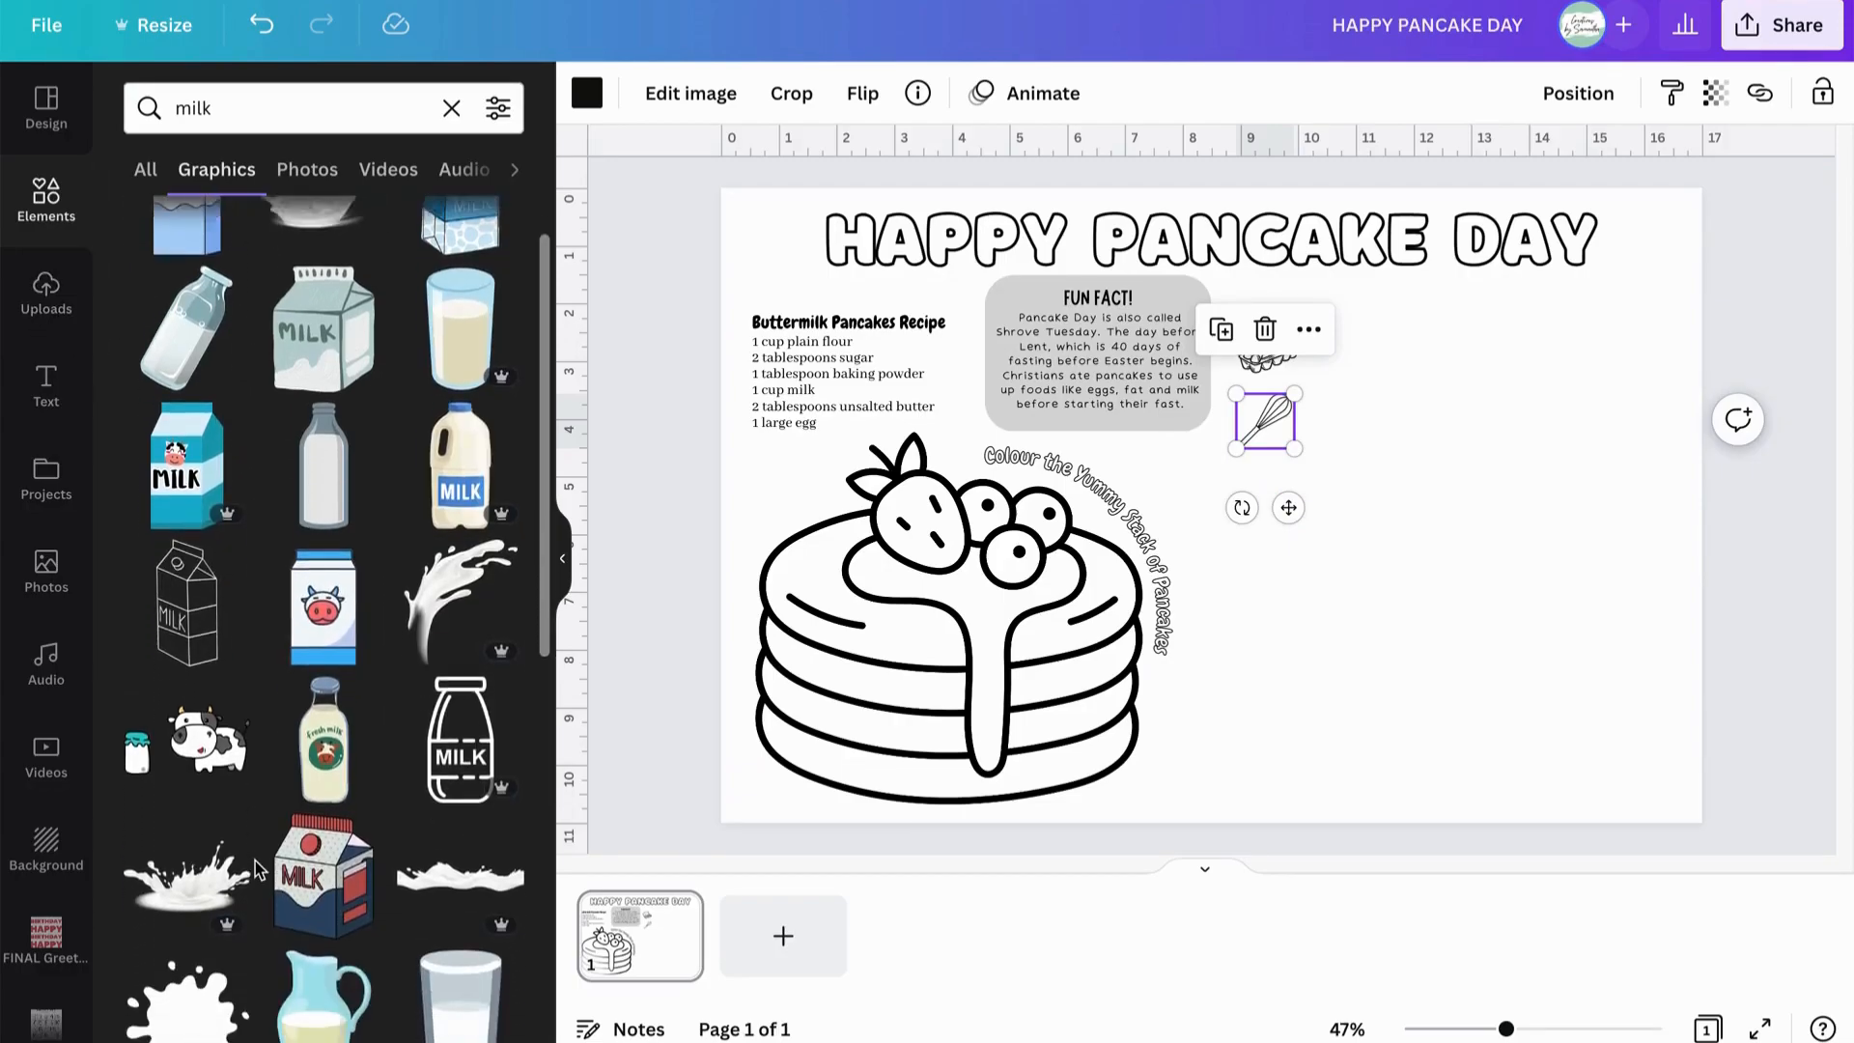
scroll(259, 869, down, 1)
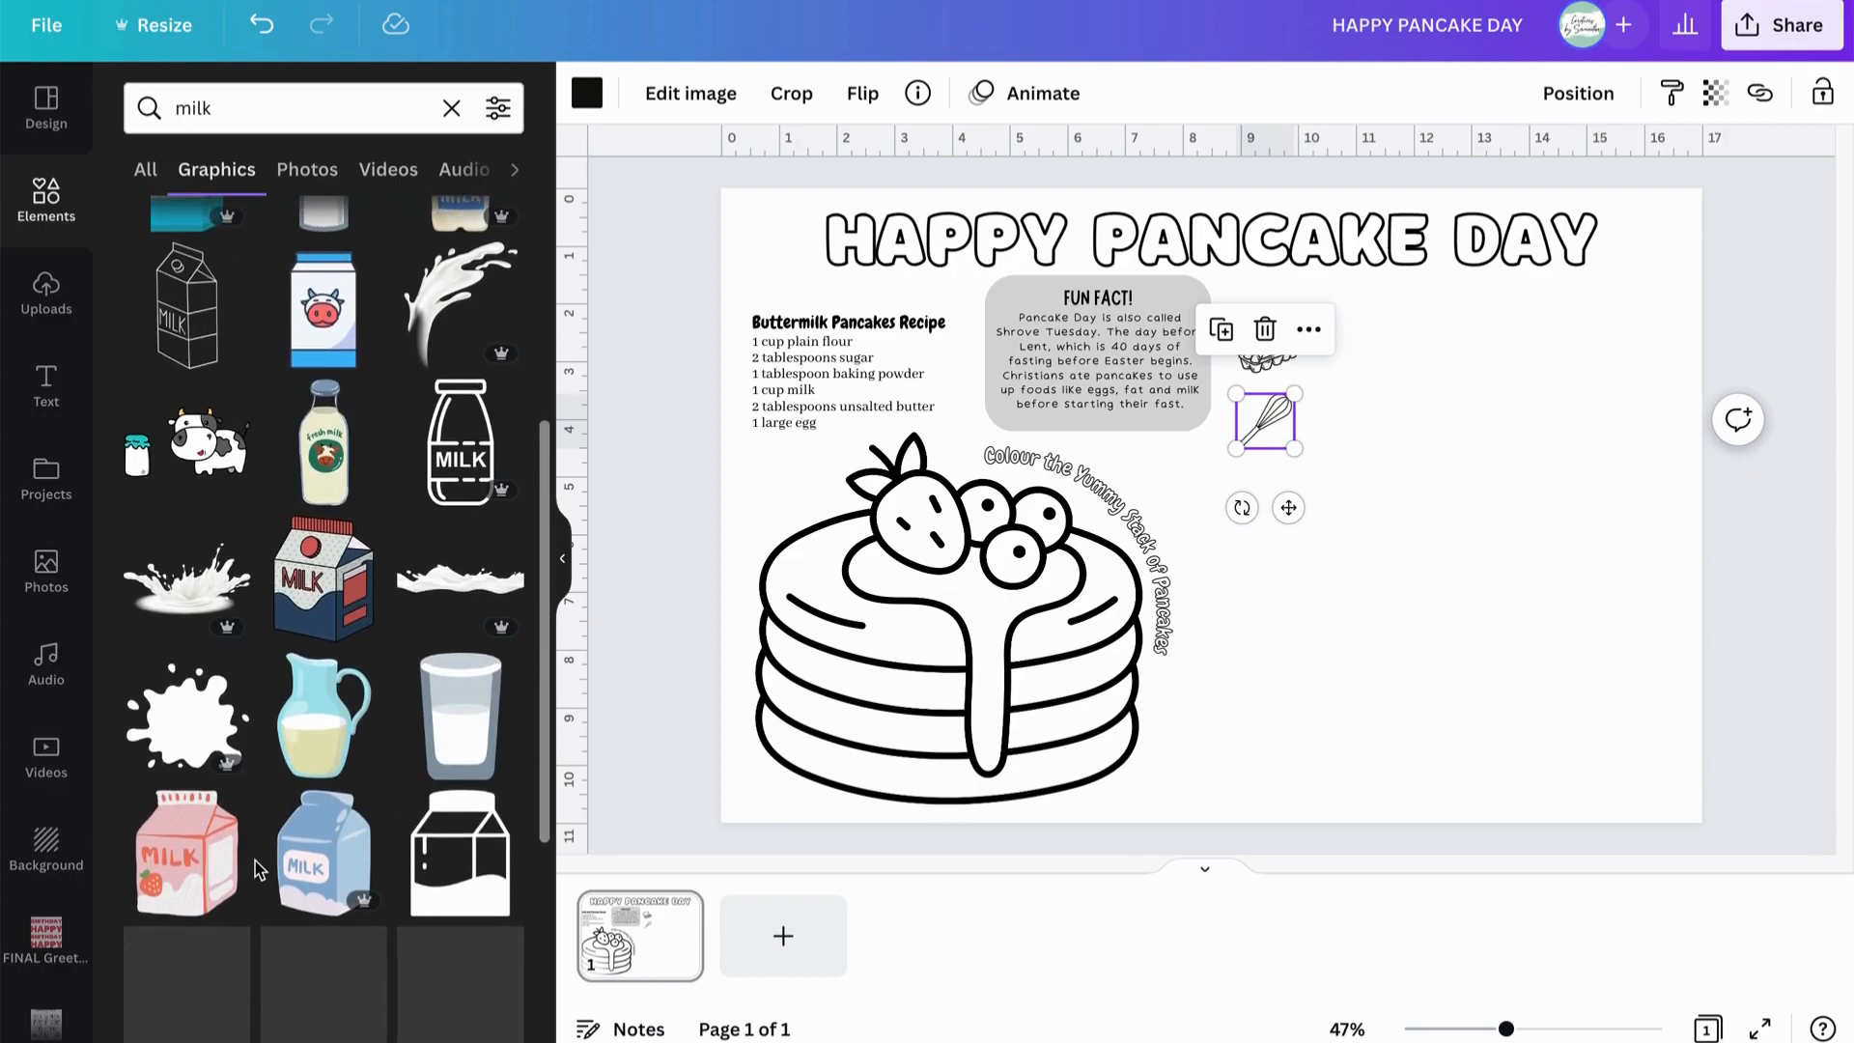
scroll(259, 869, down, 7)
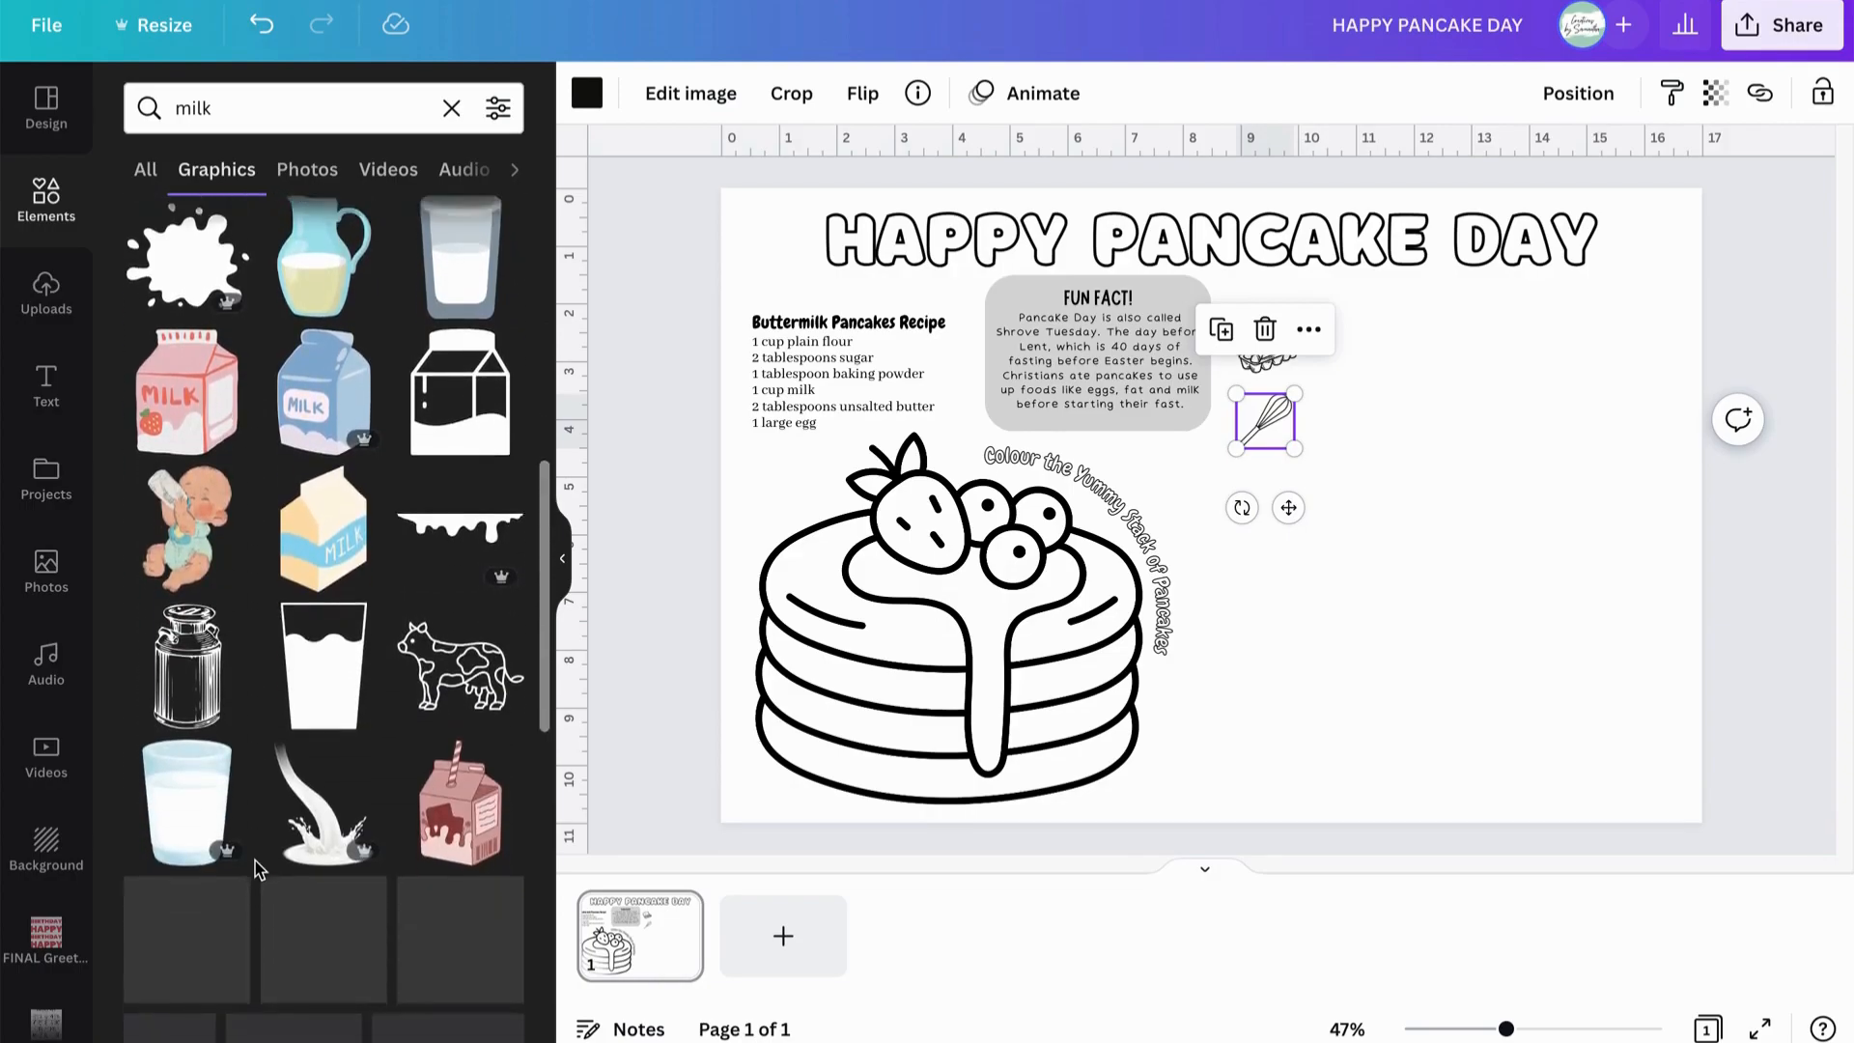
scroll(259, 869, down, 2)
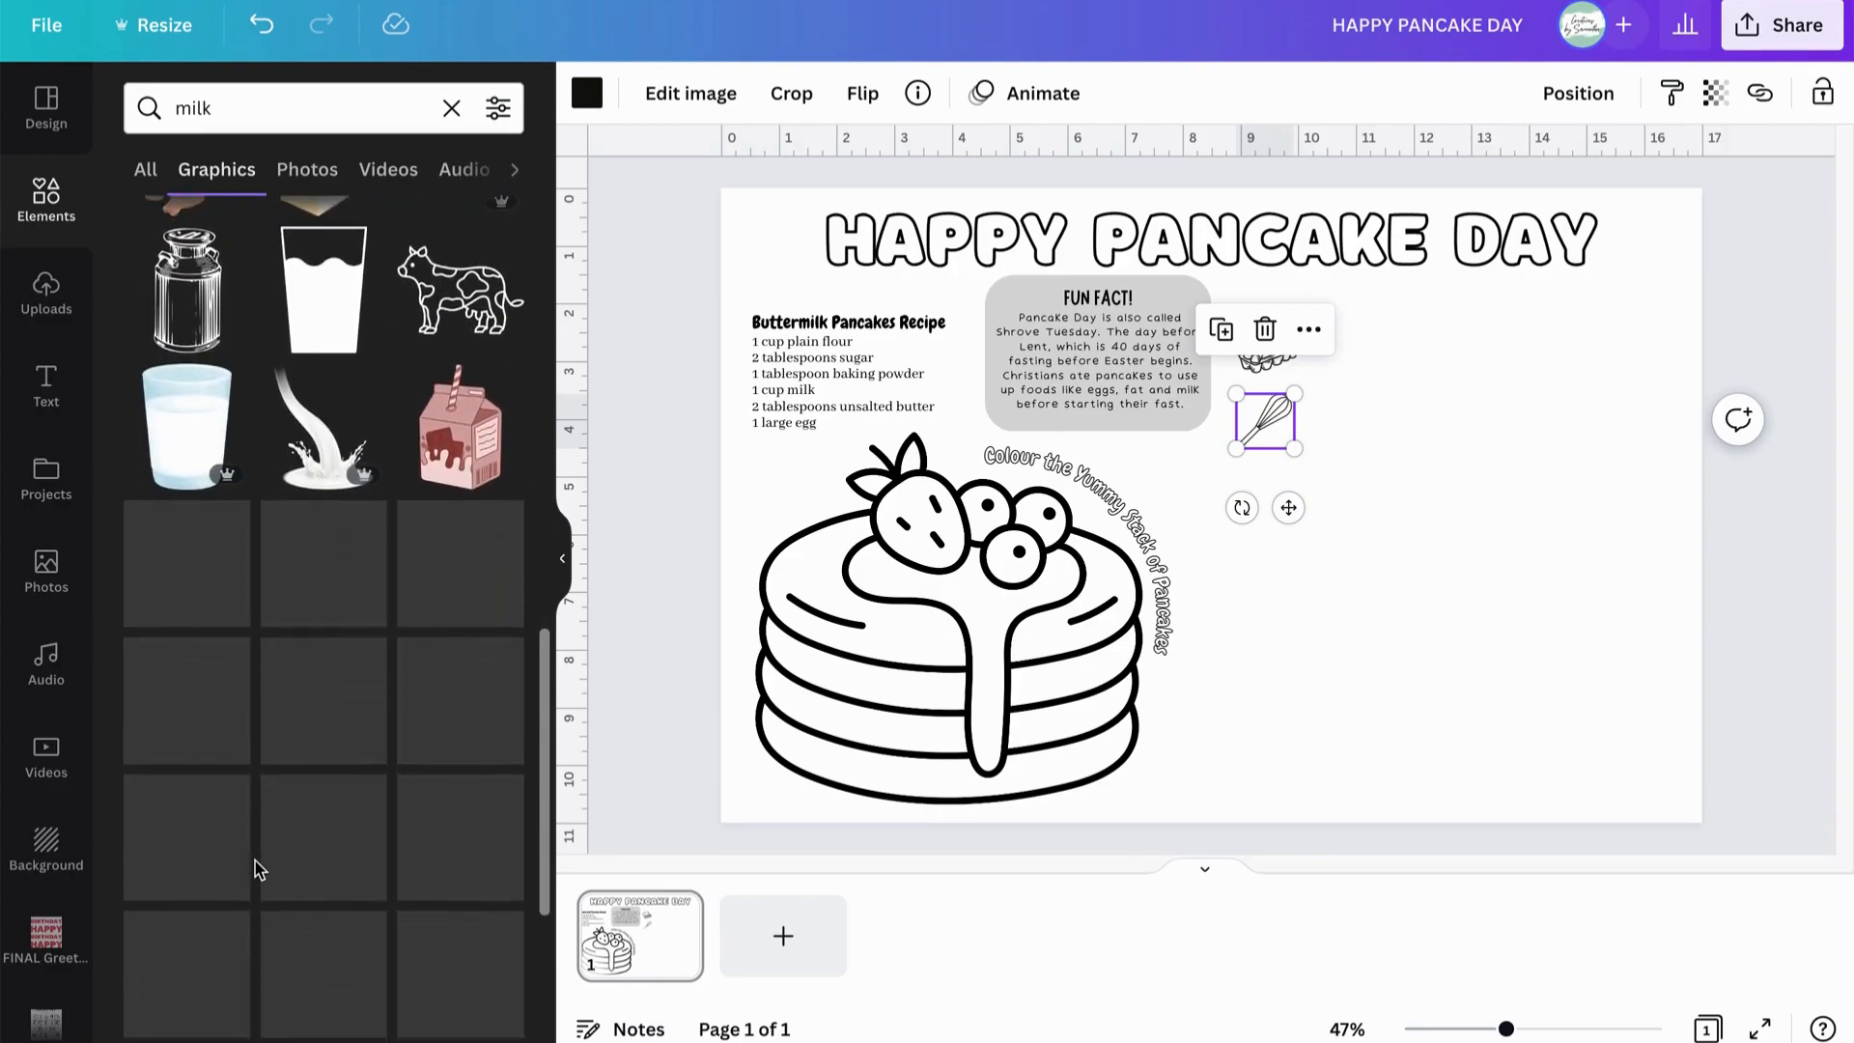
scroll(259, 869, down, 4)
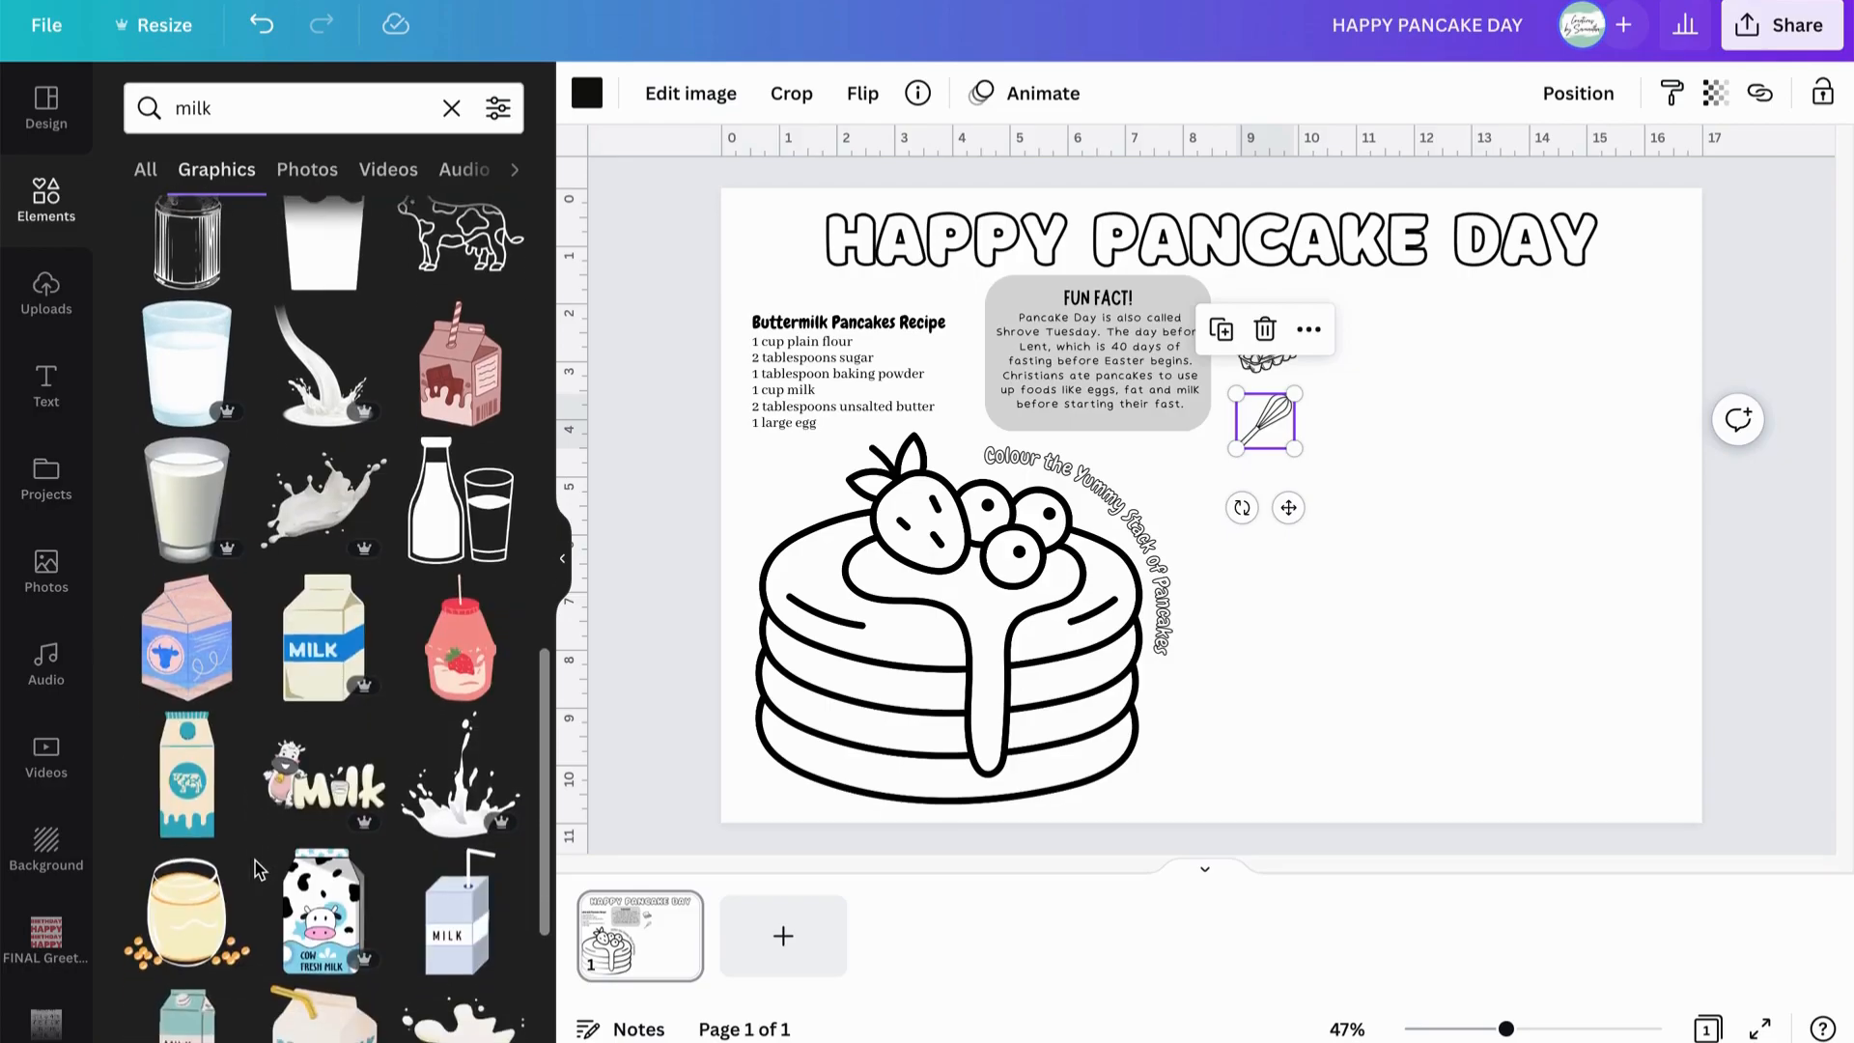
drag(196, 802, 1439, 416)
Shrink the milk carton to a small icon and place it level with the egg carton, leaving a wide gap between them.
drag(1365, 541, 1490, 361)
click(1585, 417)
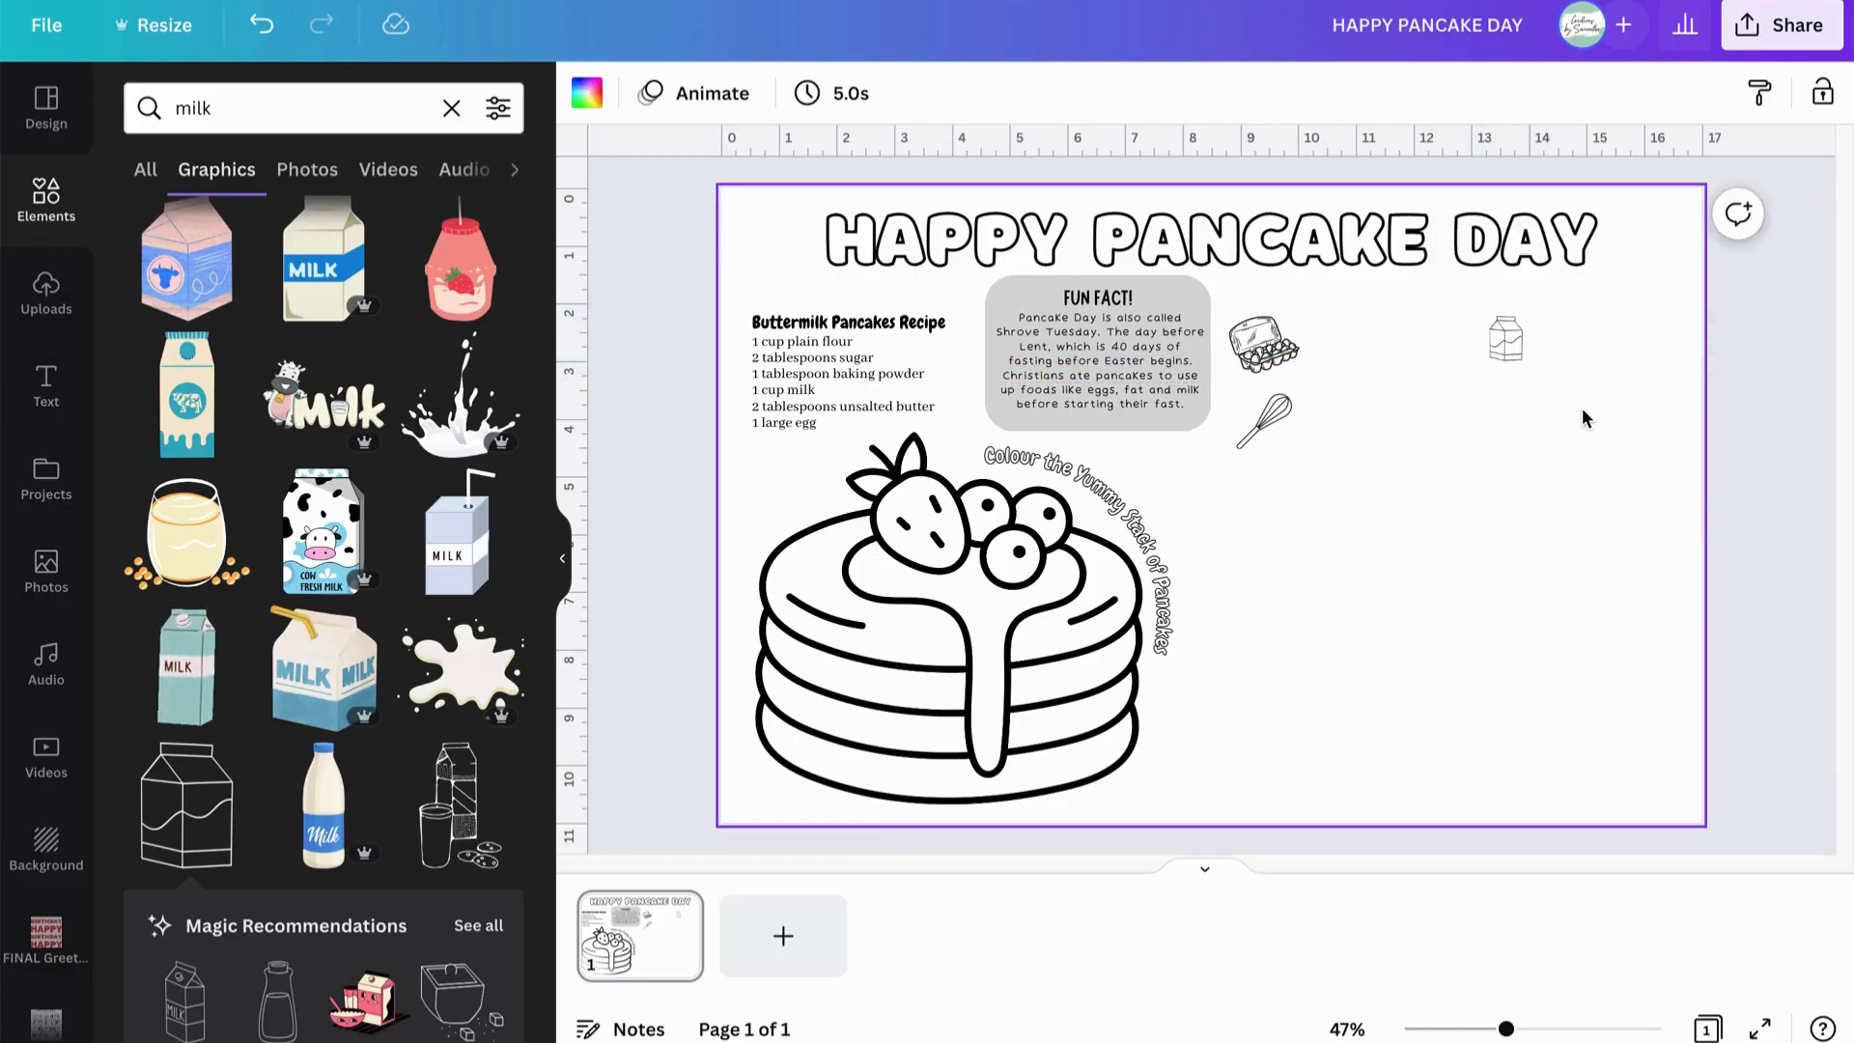
click(1502, 353)
drag(1493, 364, 1474, 342)
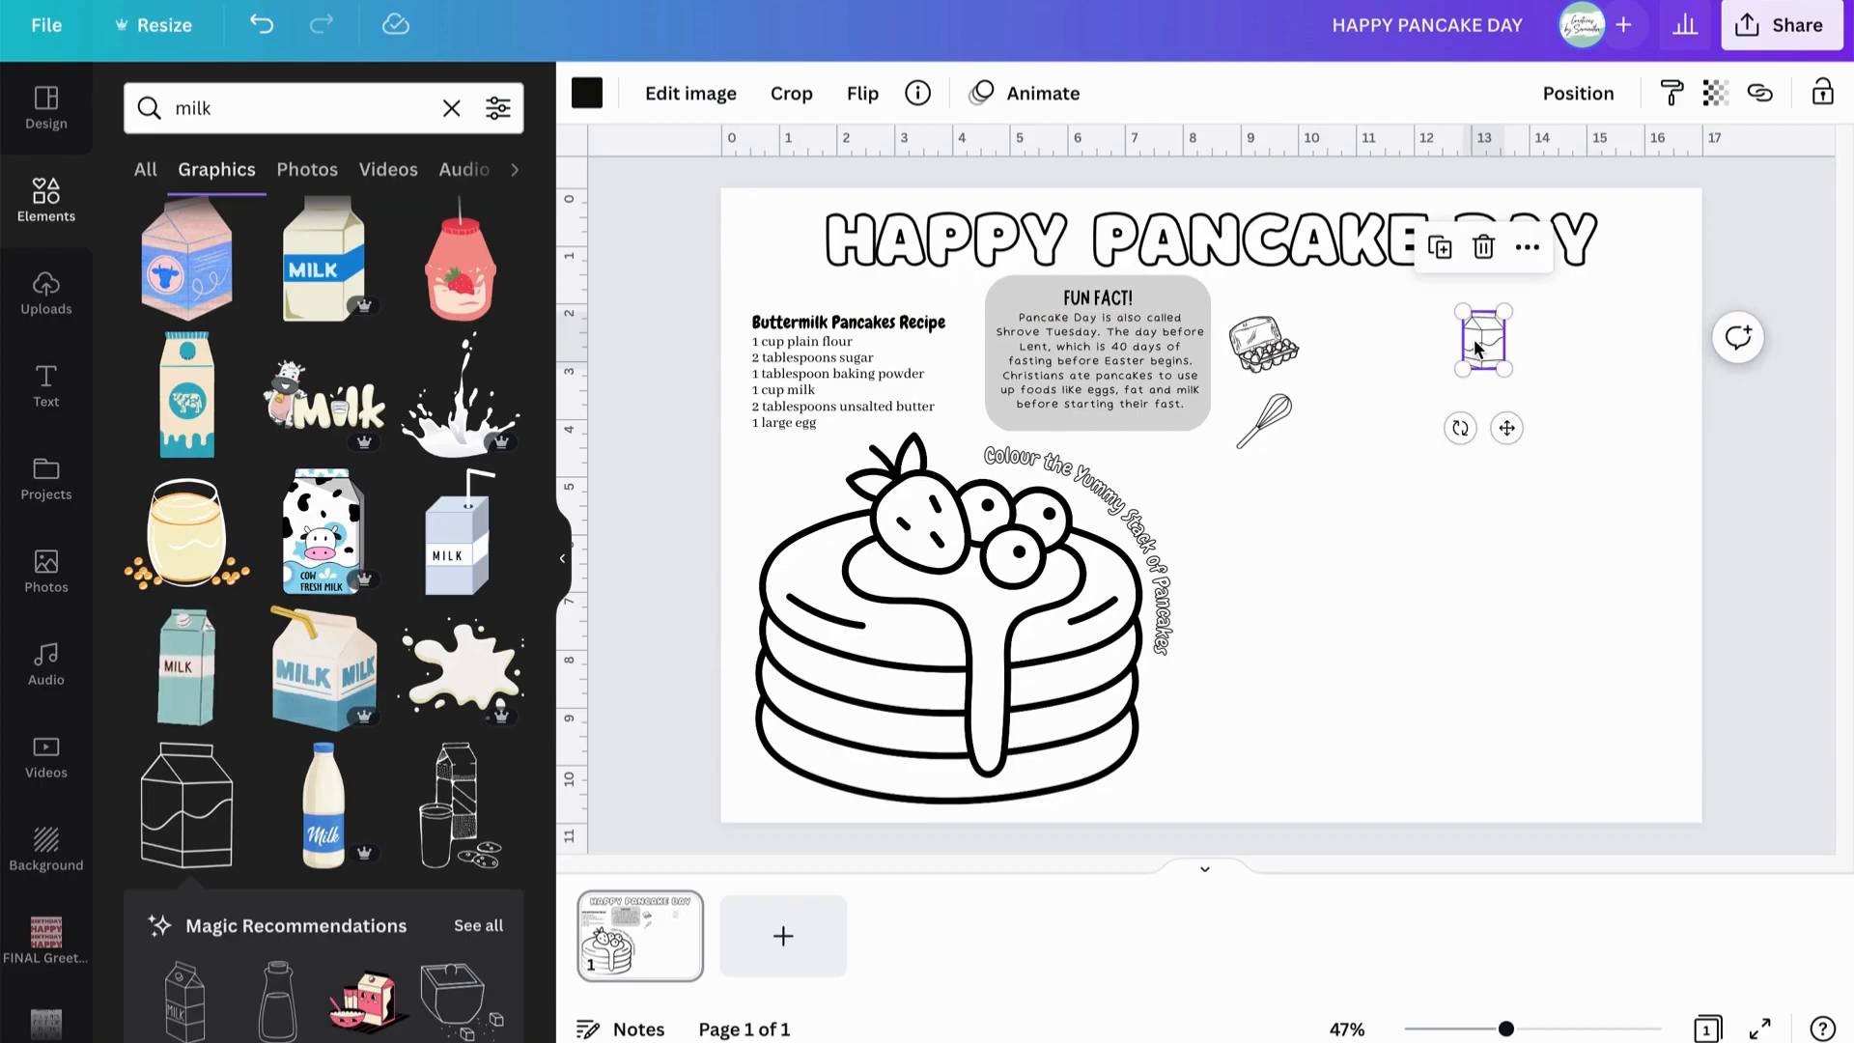
Search the graphics for "maple syrup" and add the outlined maple-leaf-shaped syrup bottle to the page.
click(337, 118)
text(m)
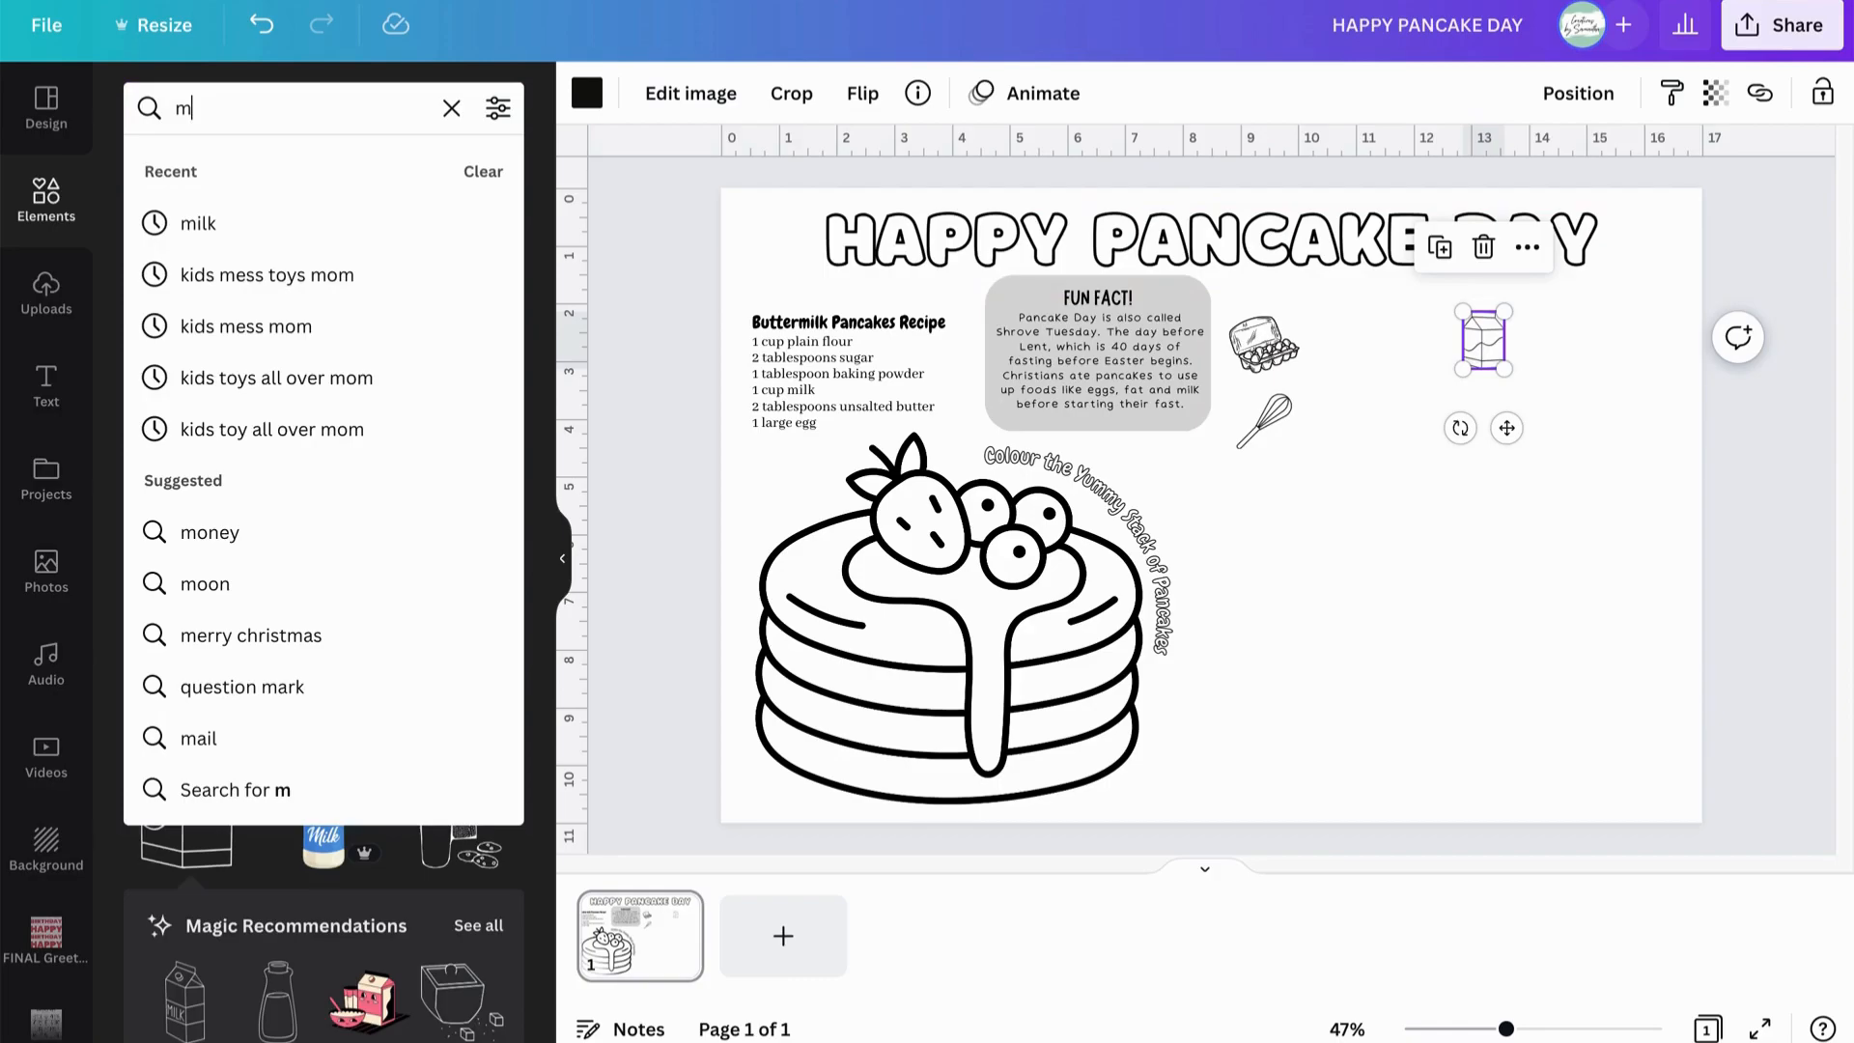
text(aple s)
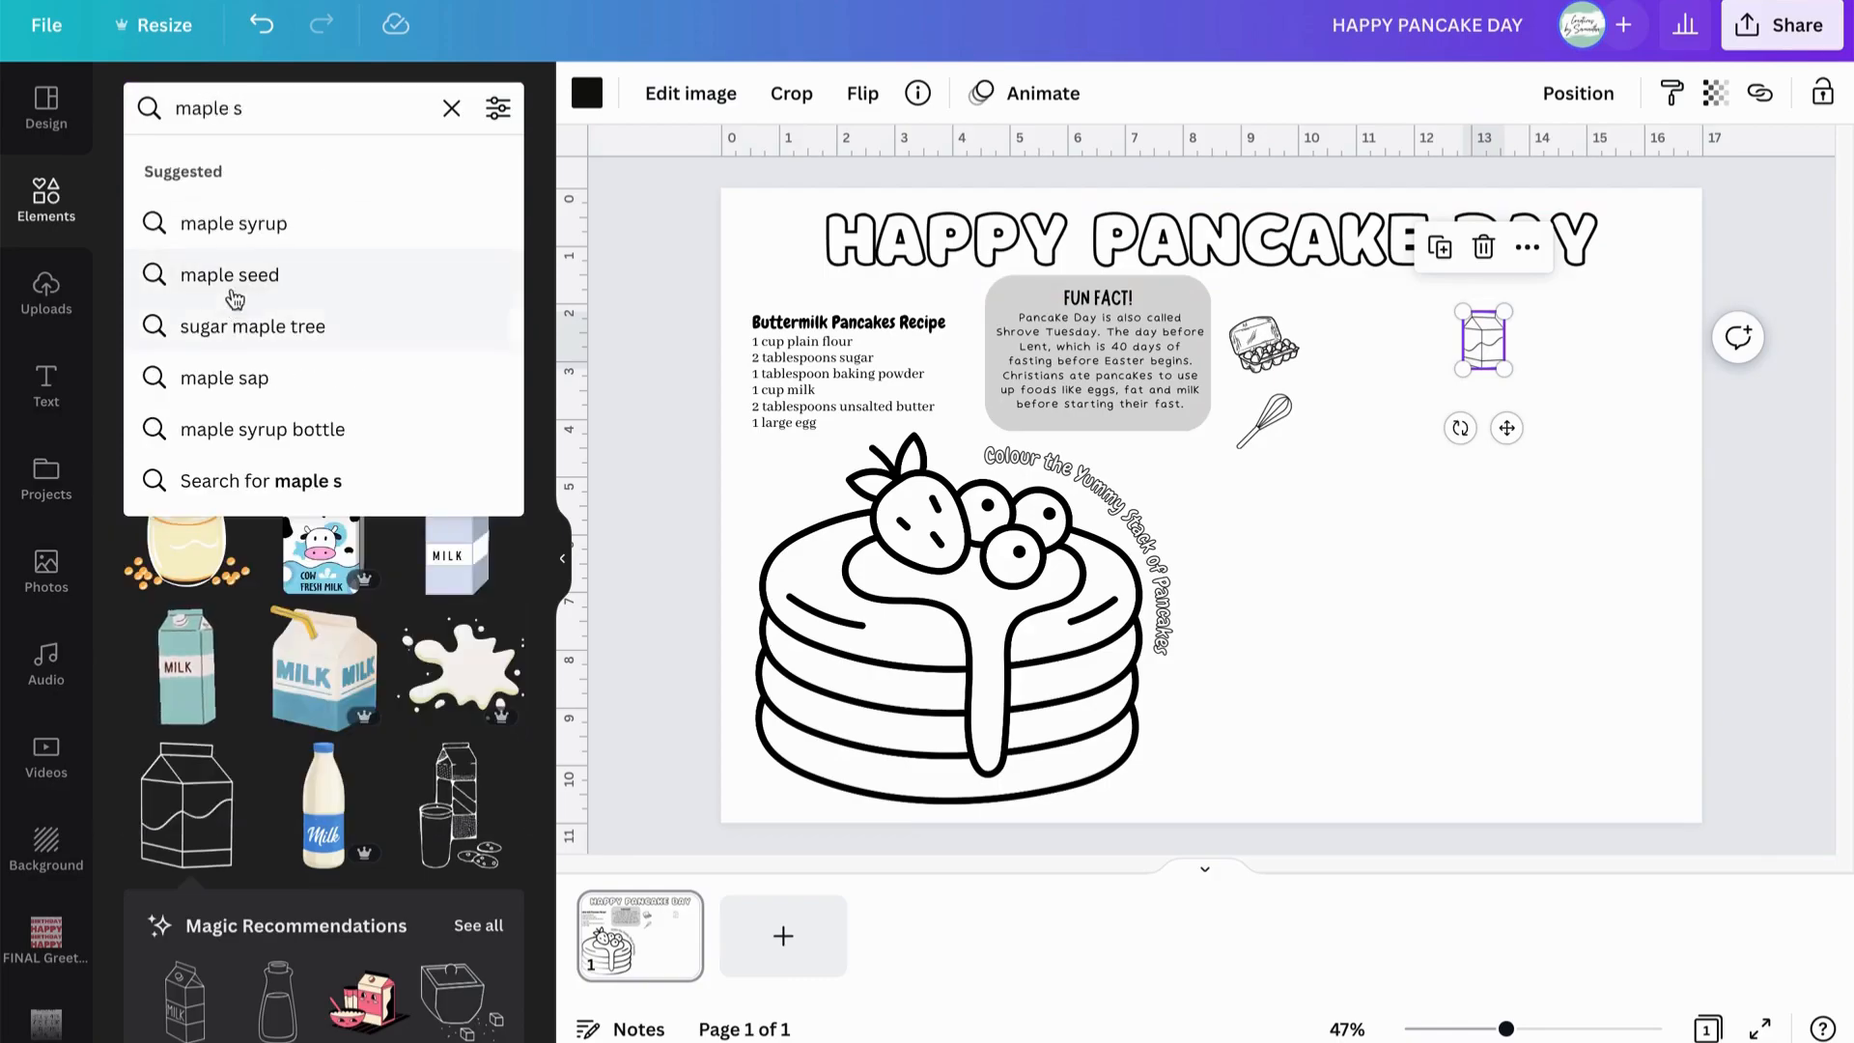
click(259, 232)
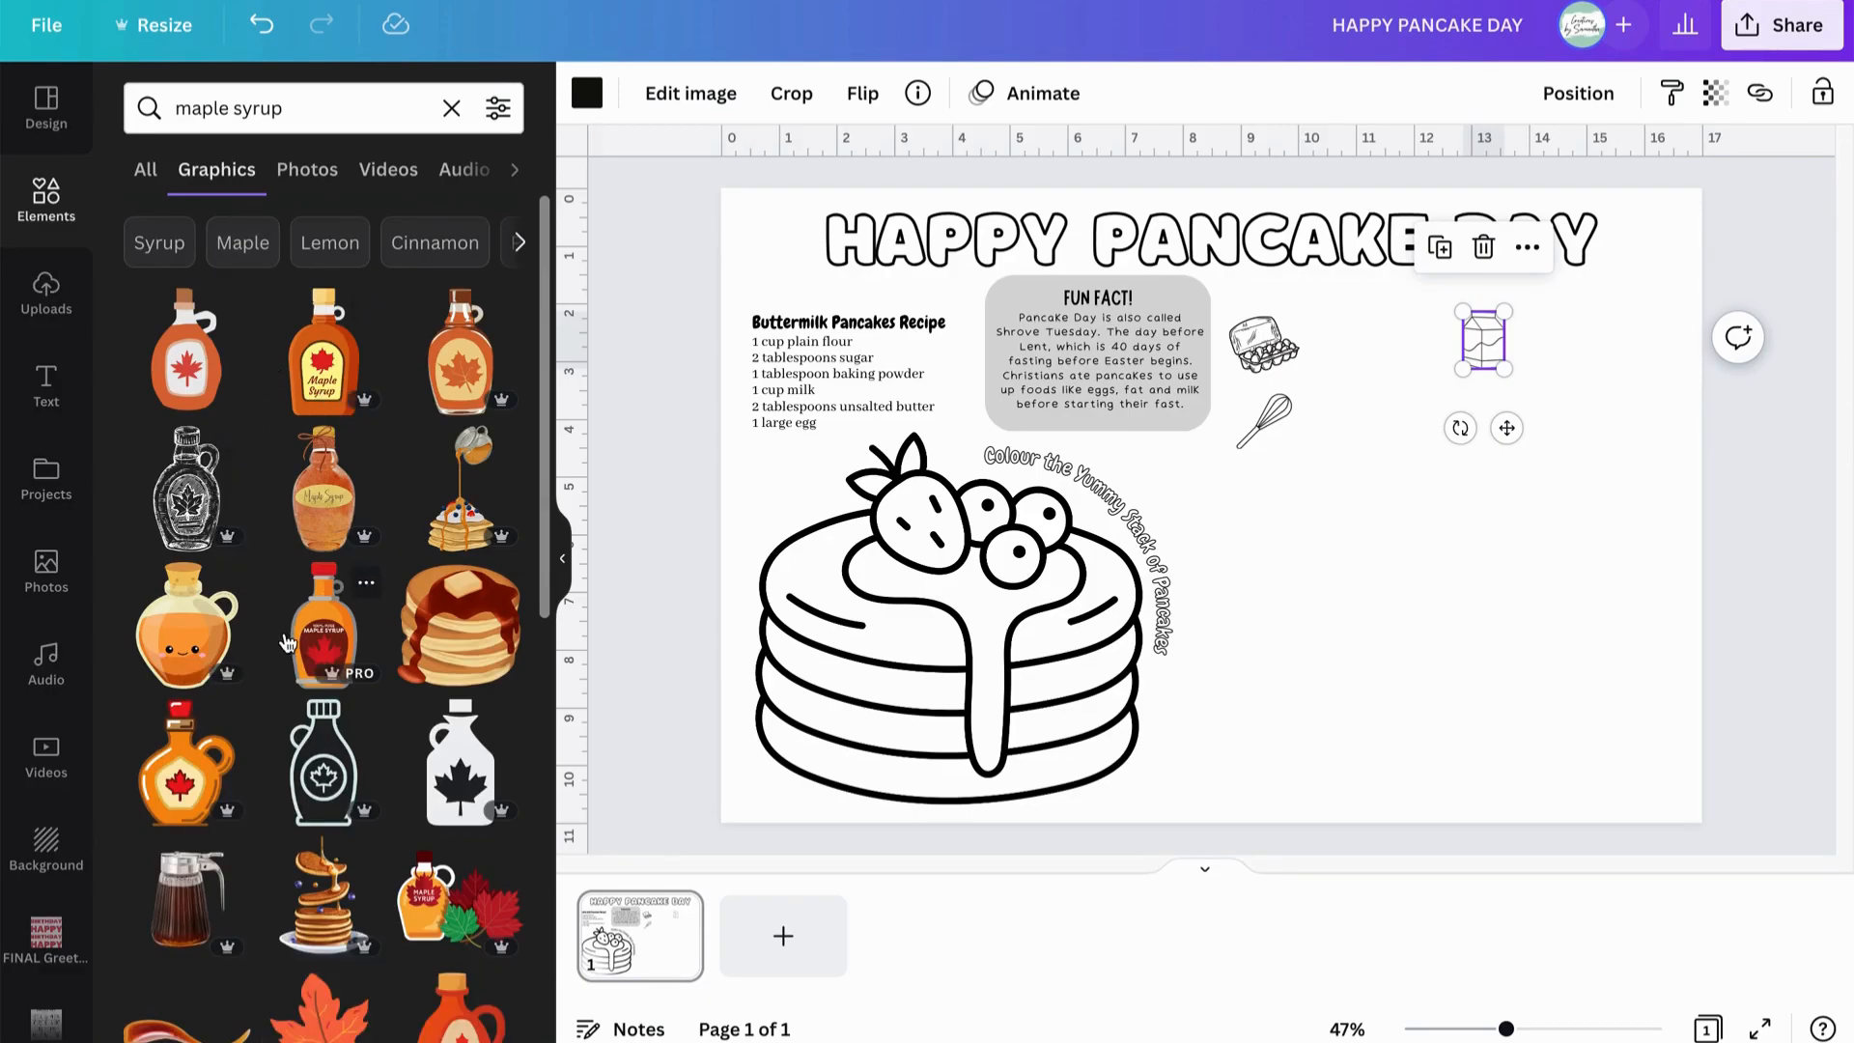
scroll(287, 642, down, 6)
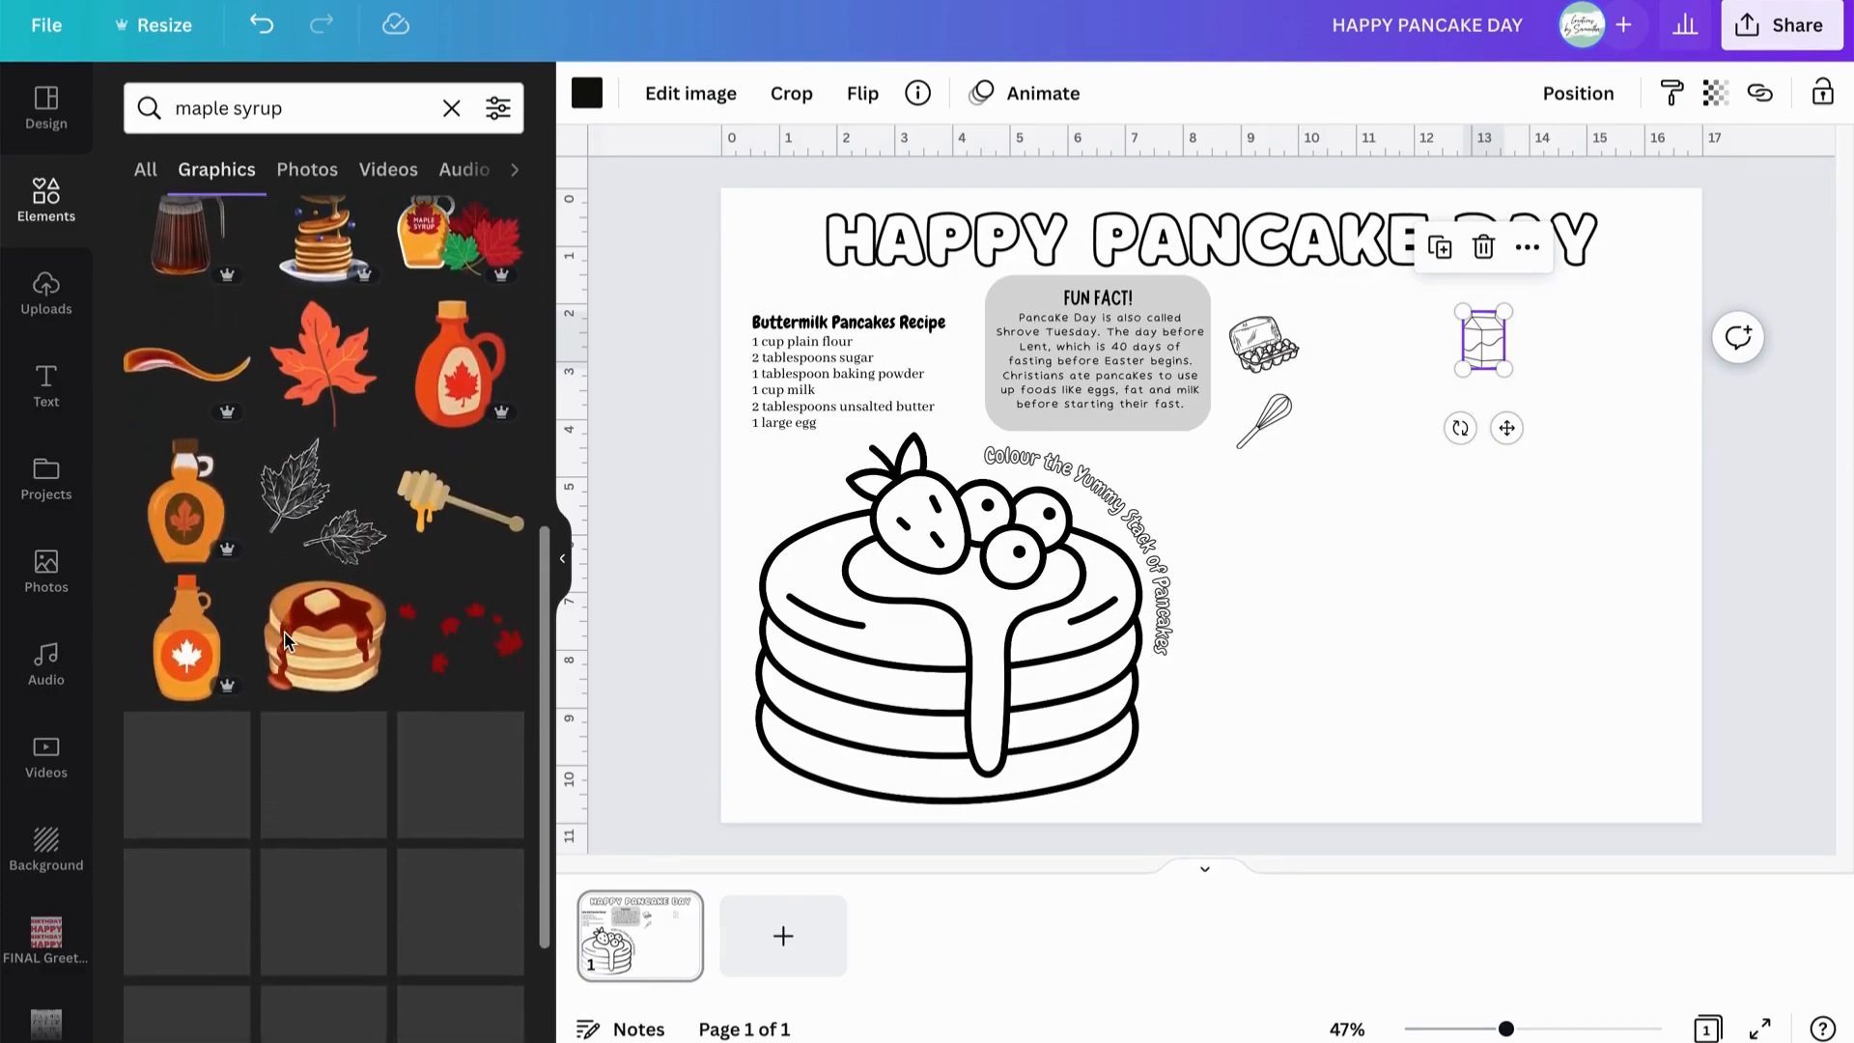
scroll(290, 656, down, 2)
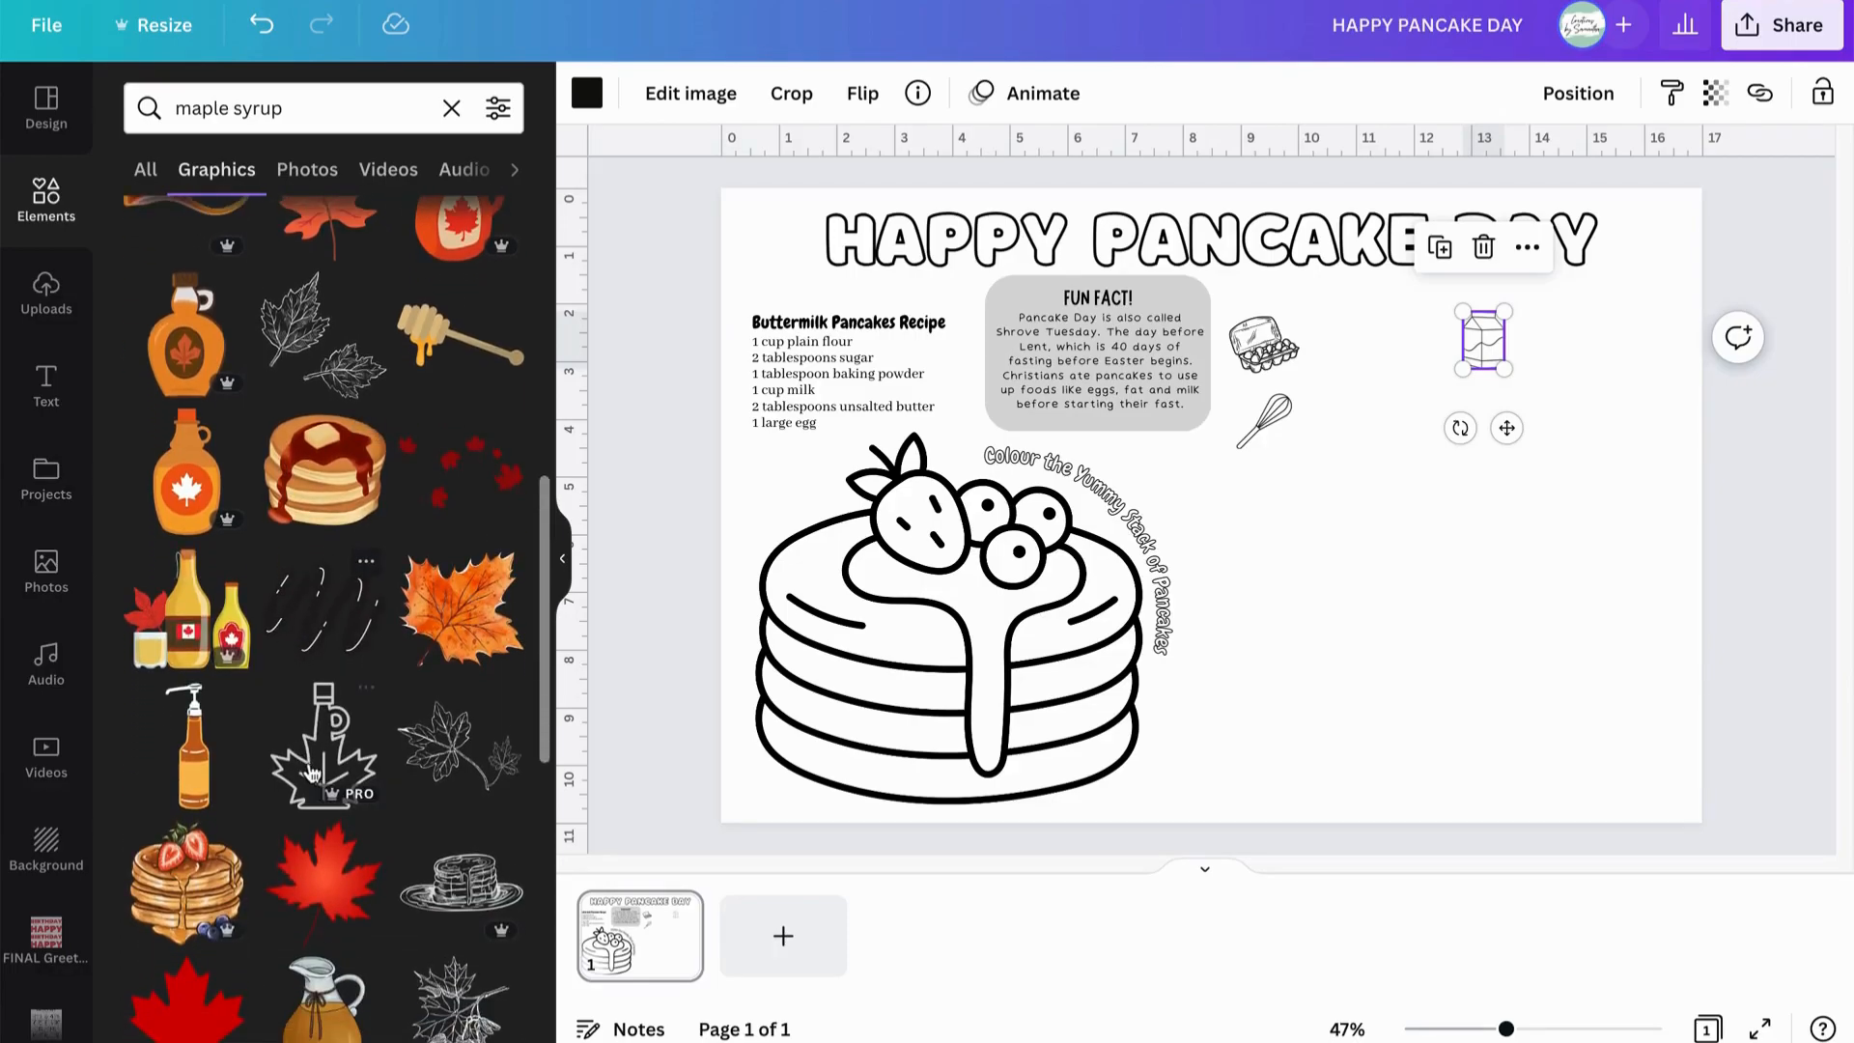
click(314, 773)
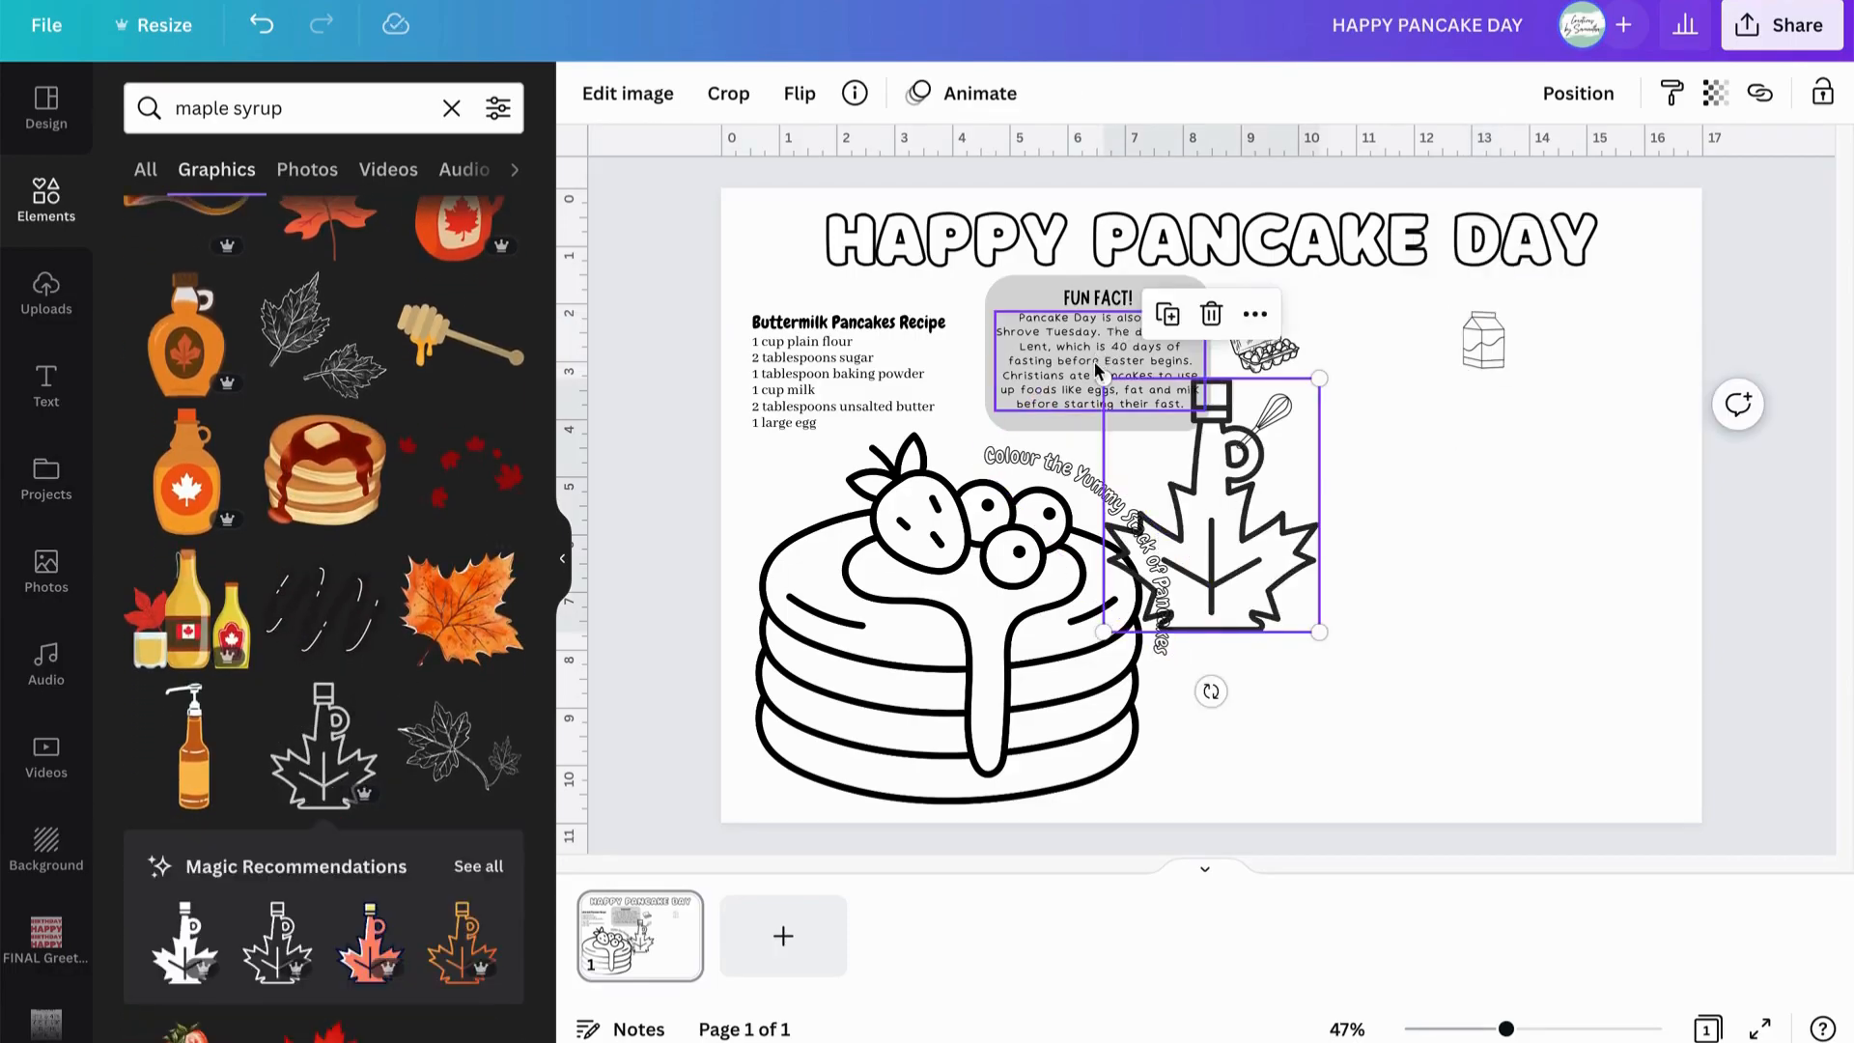
Shrink the syrup bottle to about 0.8 x 1 inch and place it directly below the milk carton.
drag(1101, 377, 1484, 426)
click(1489, 638)
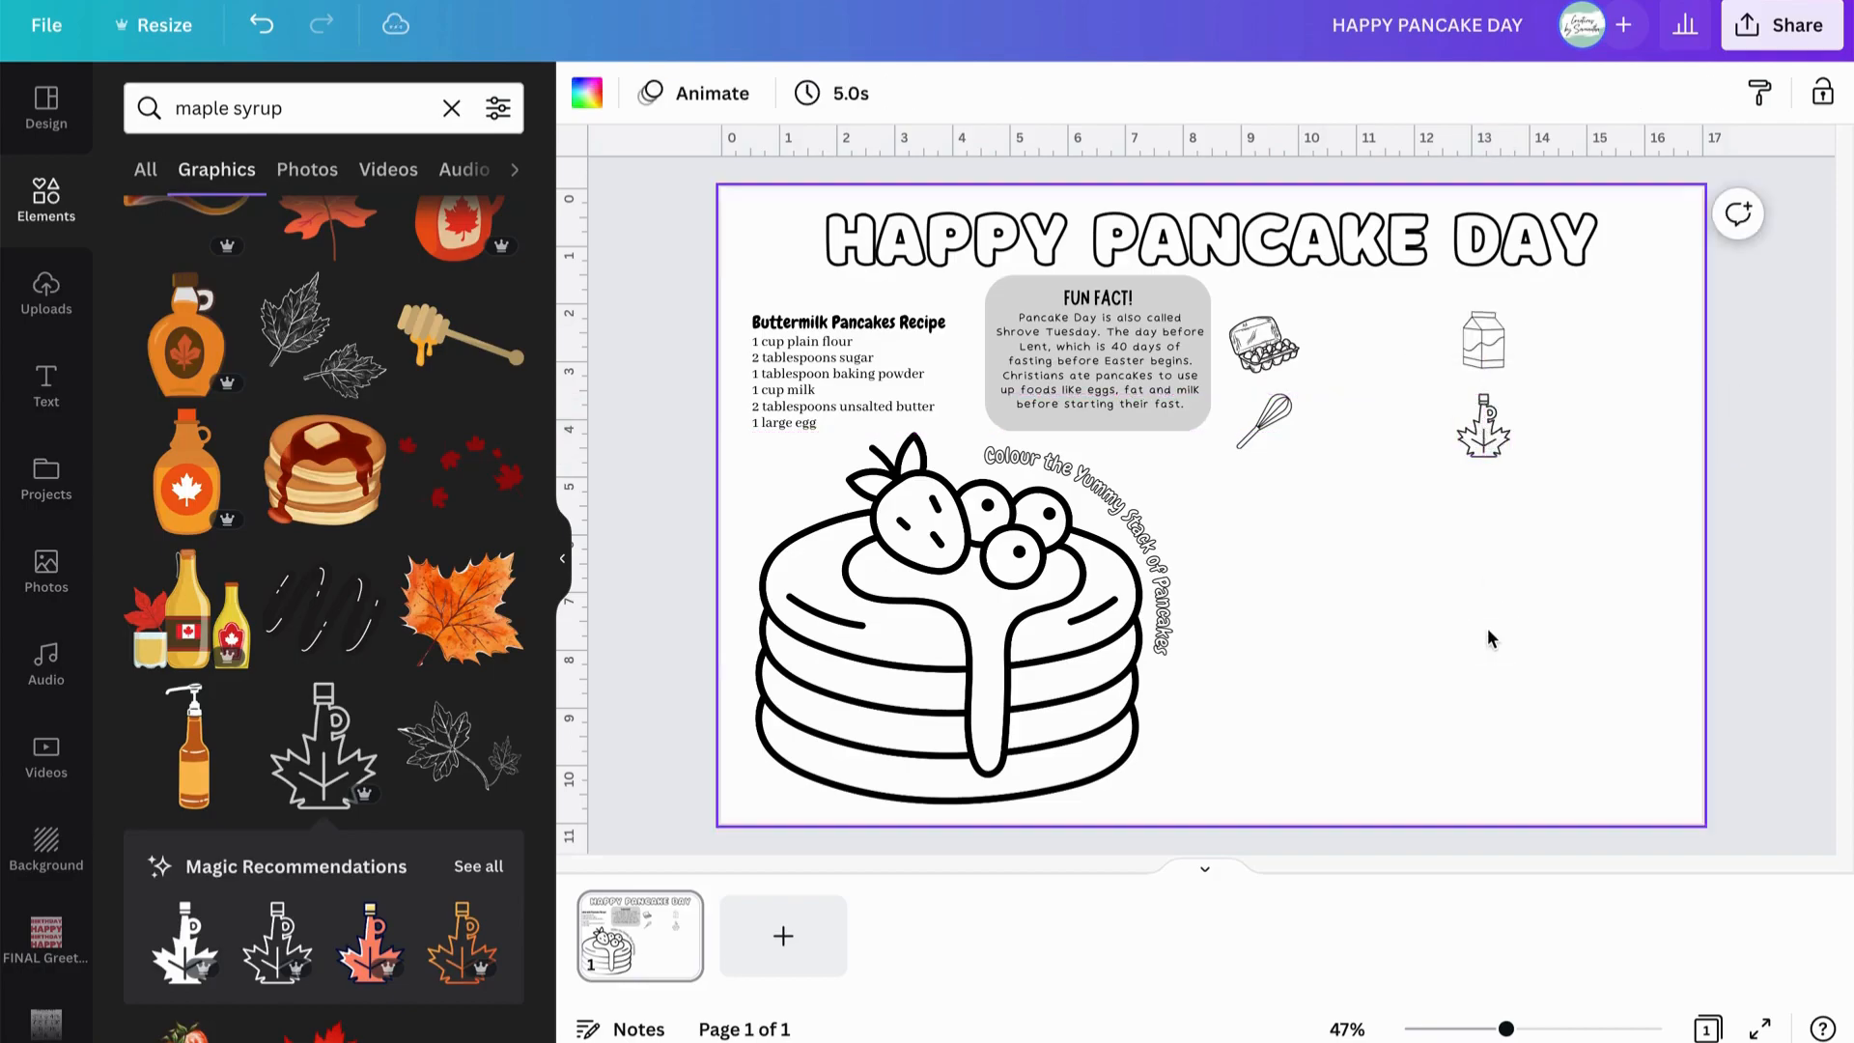
click(1502, 452)
drag(1503, 448, 1497, 447)
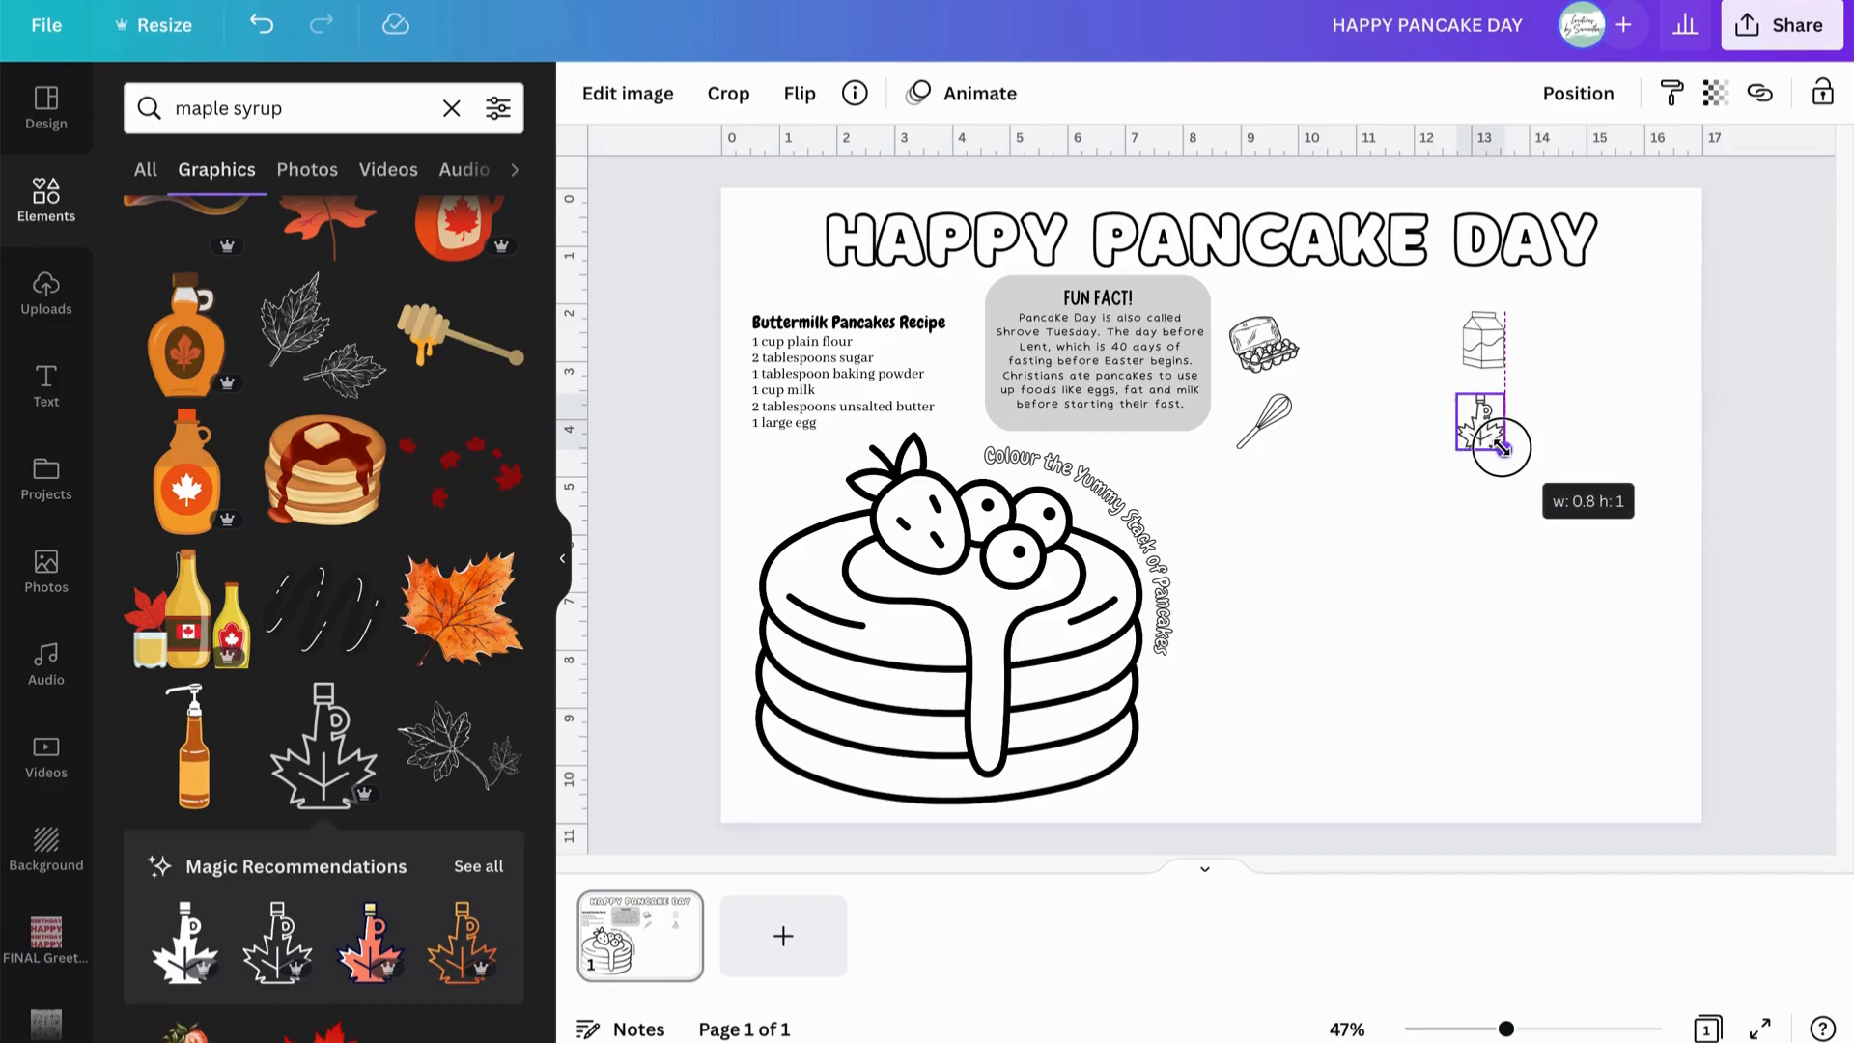
click(1495, 584)
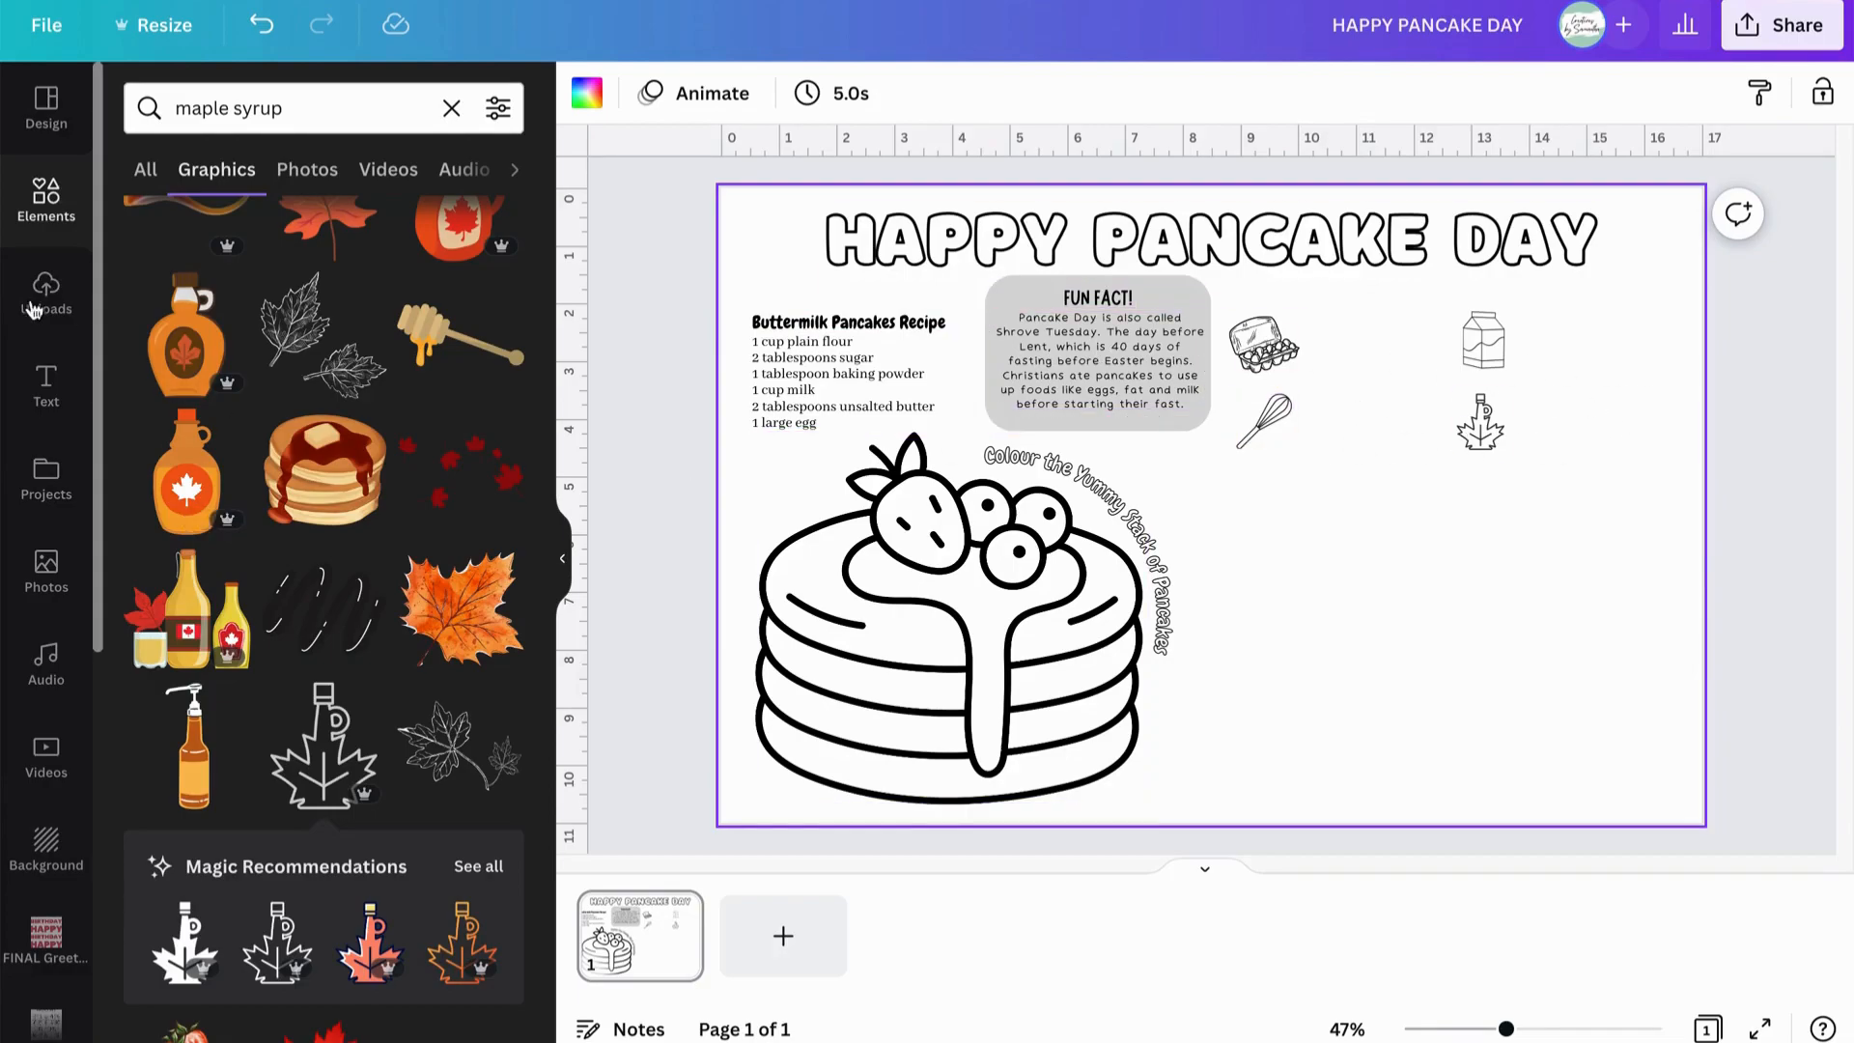
Add a plain straight line, shorten it to about 2.6 inches and place it between the whisk and the syrup bottle.
click(60, 190)
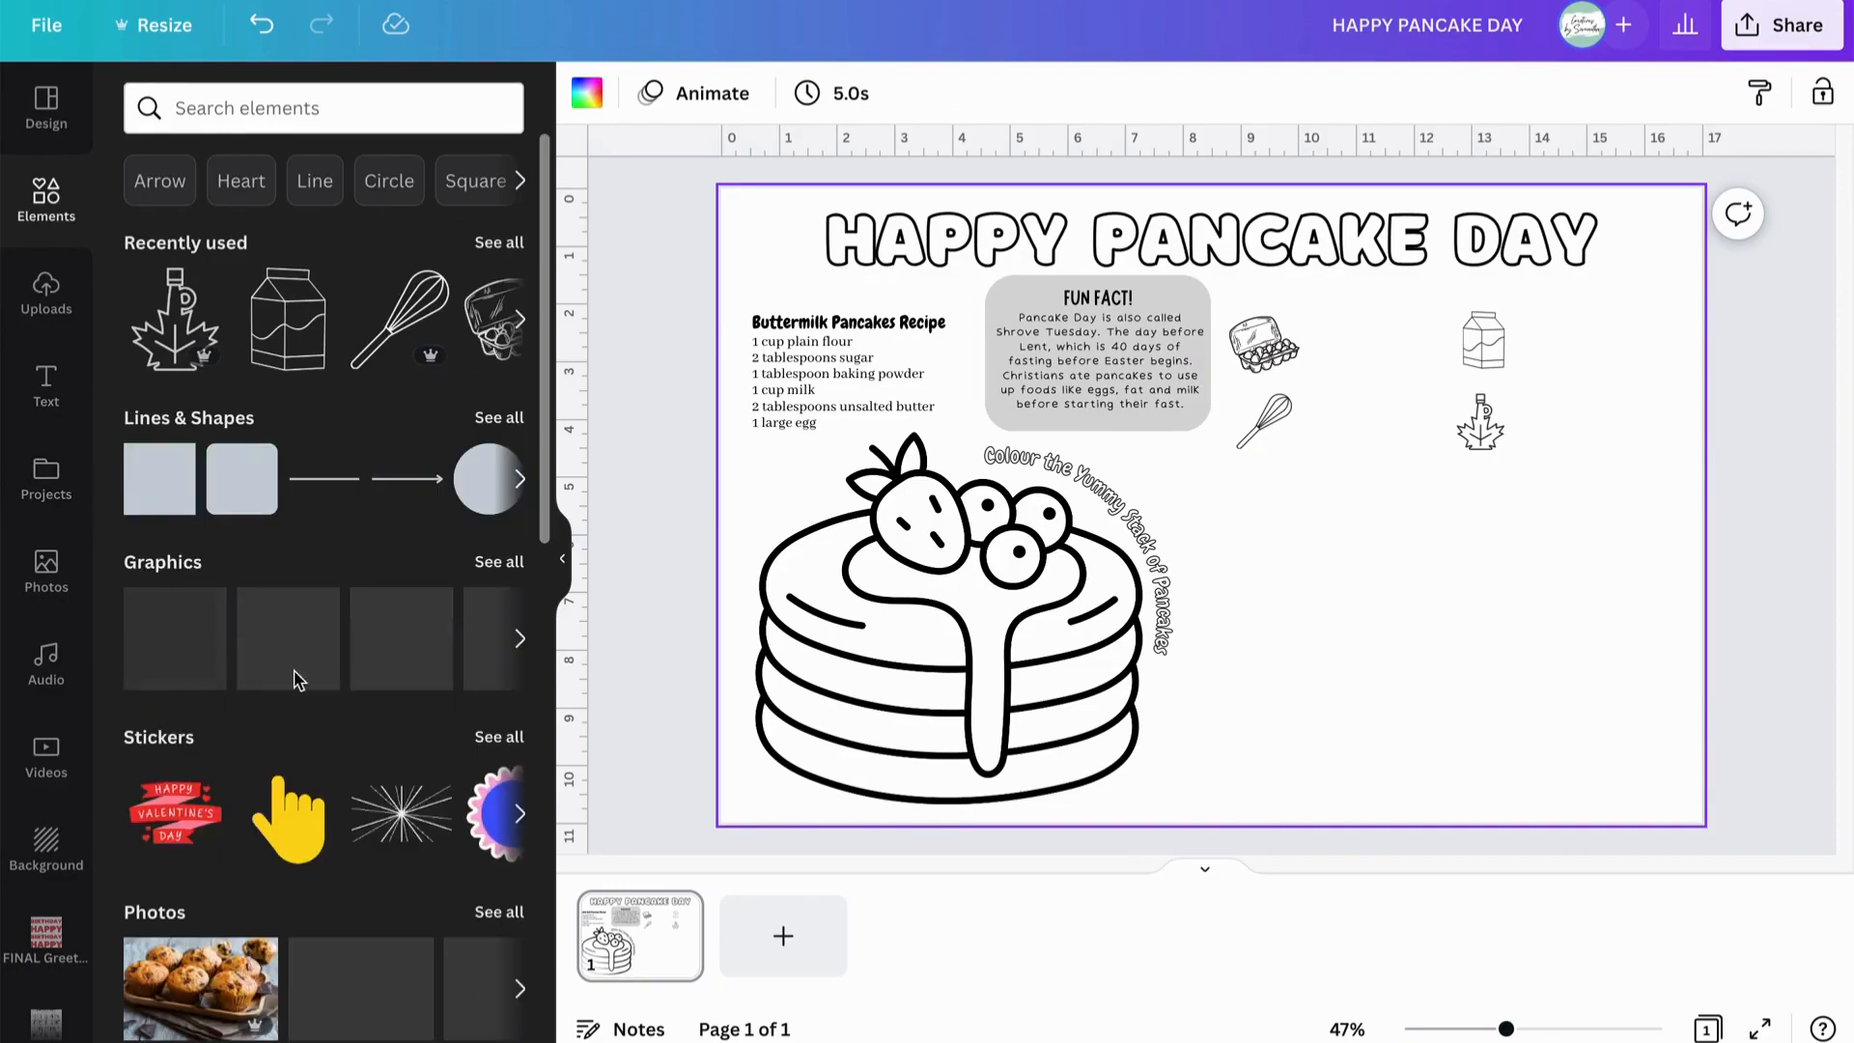
click(325, 479)
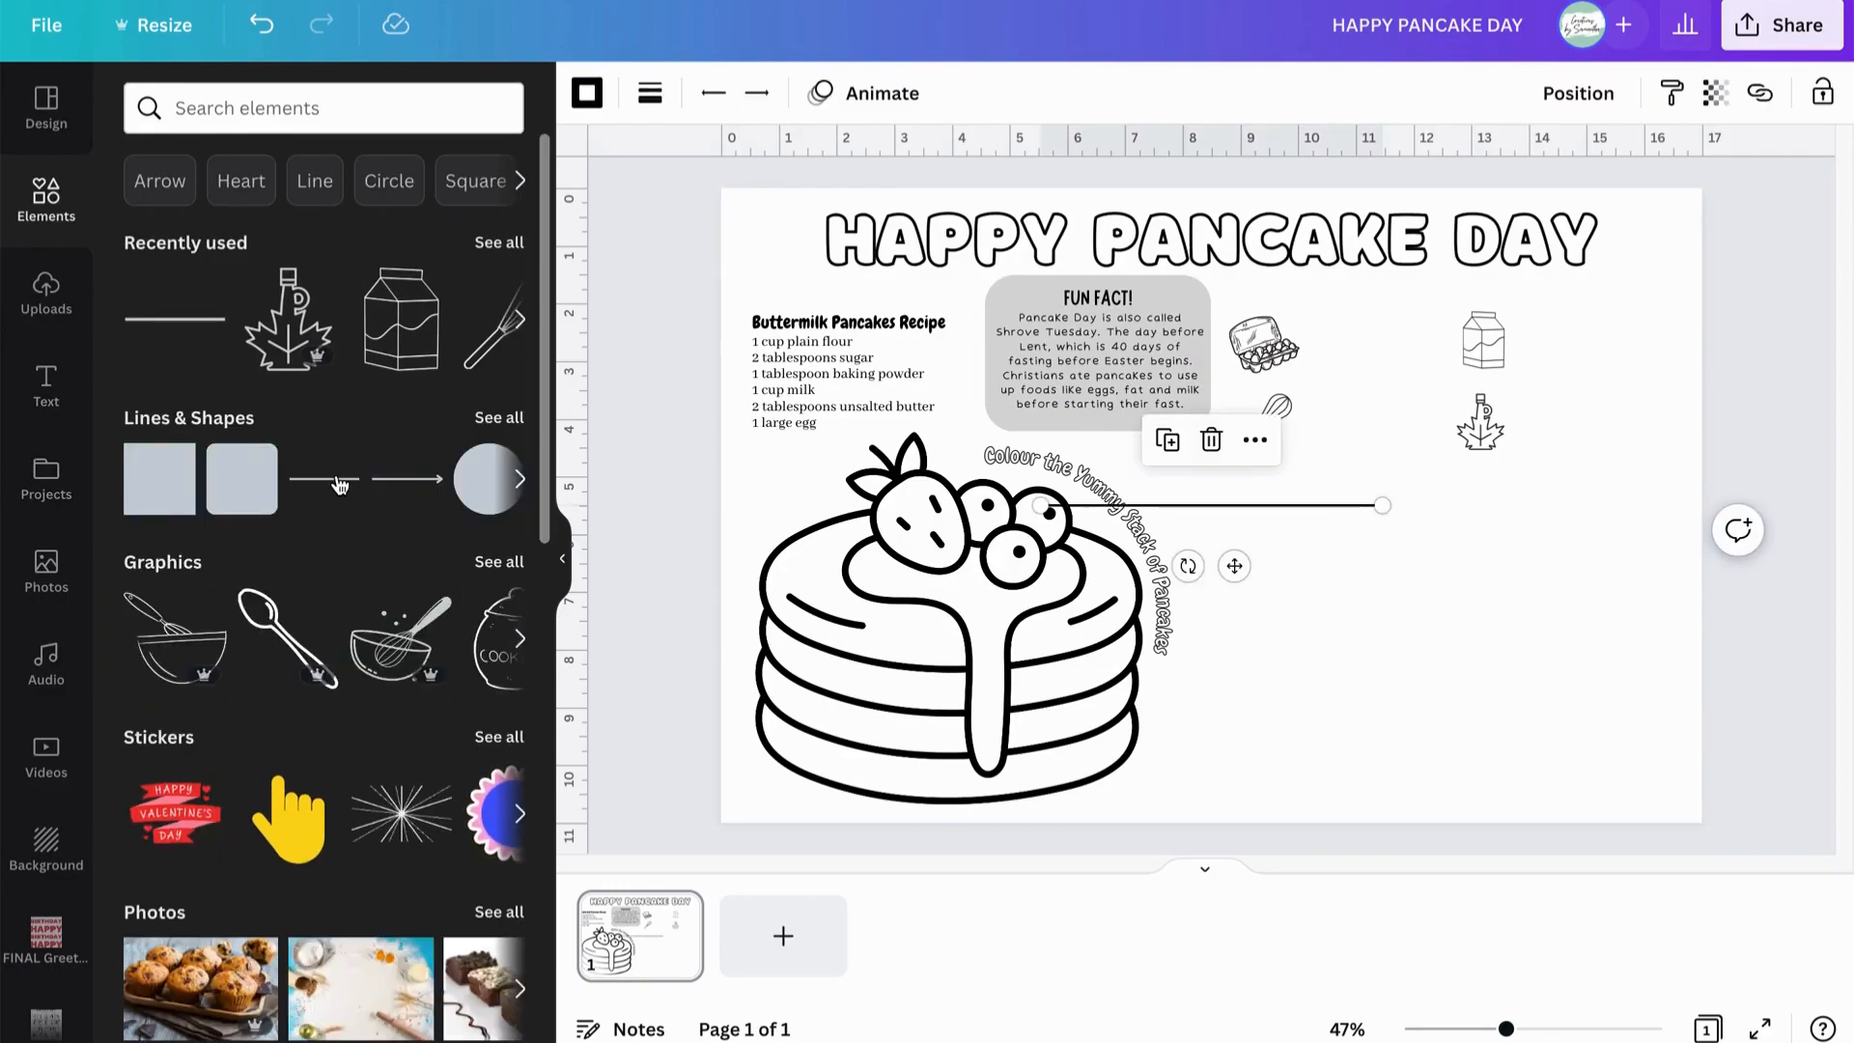
drag(1235, 565, 1476, 502)
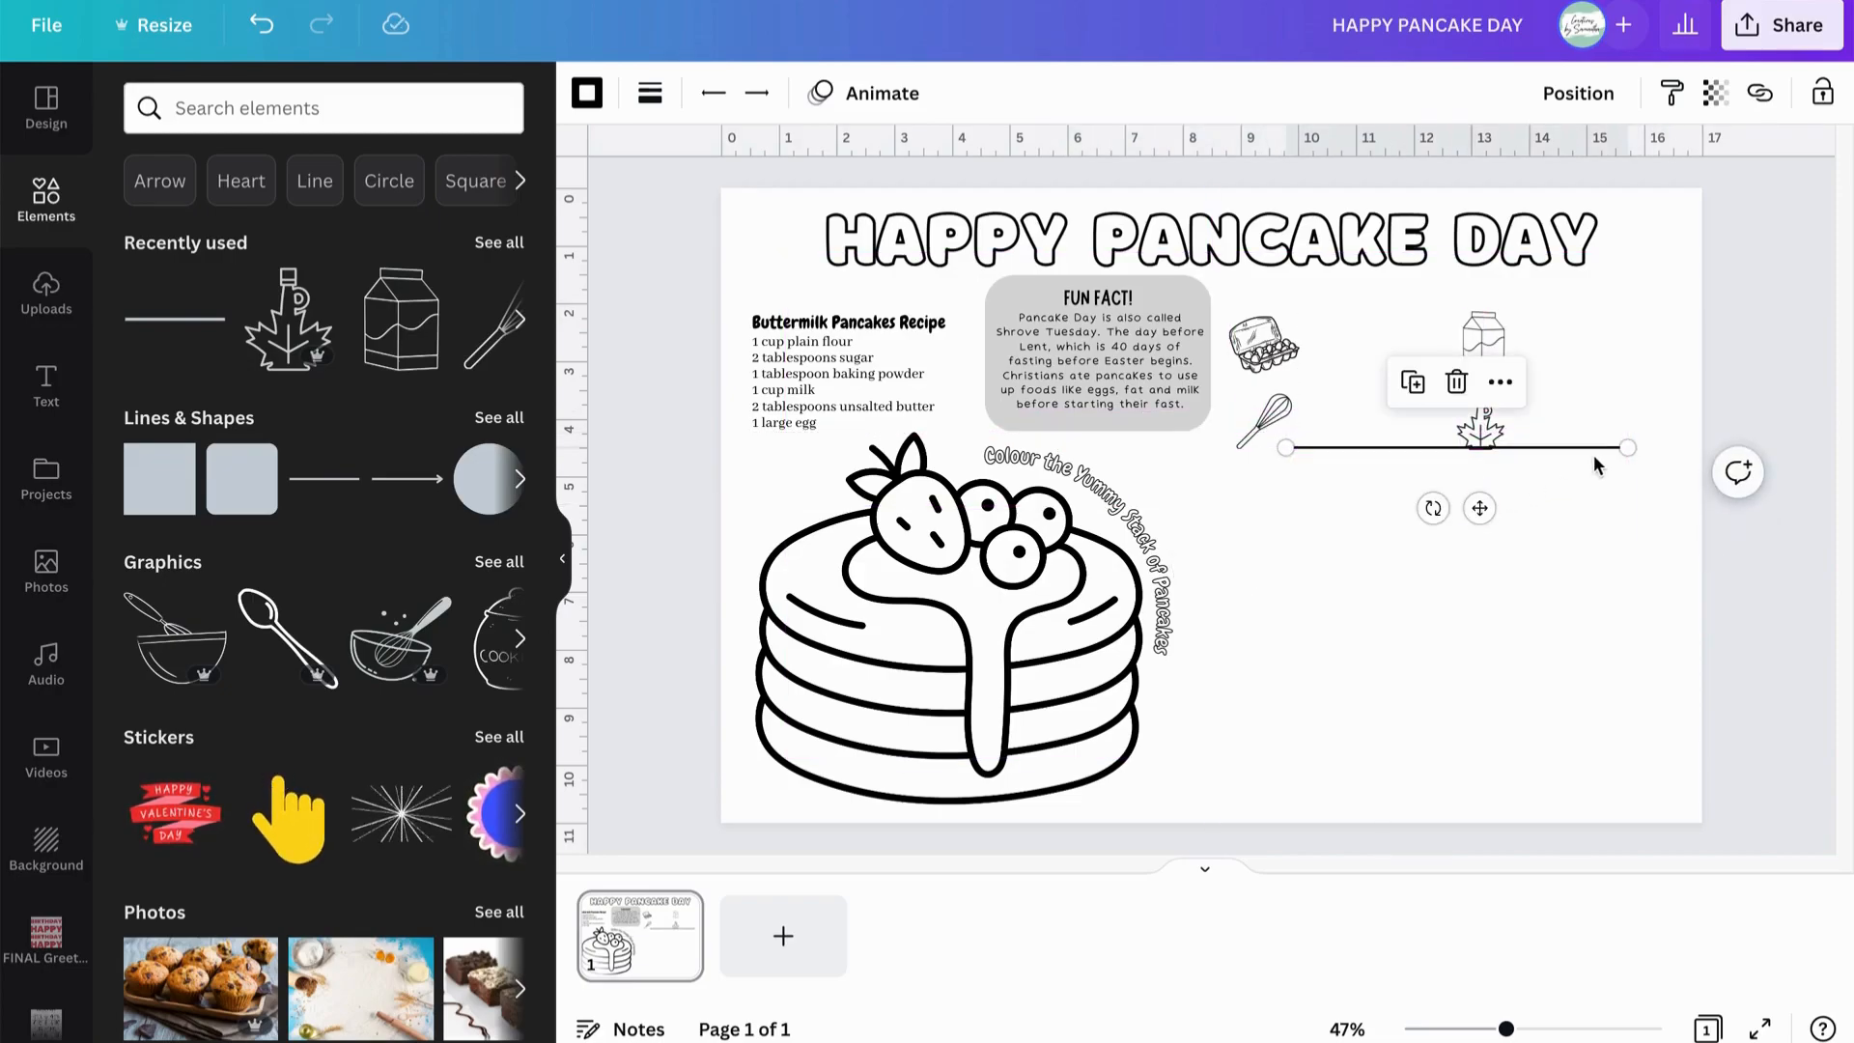
drag(1626, 447, 1433, 446)
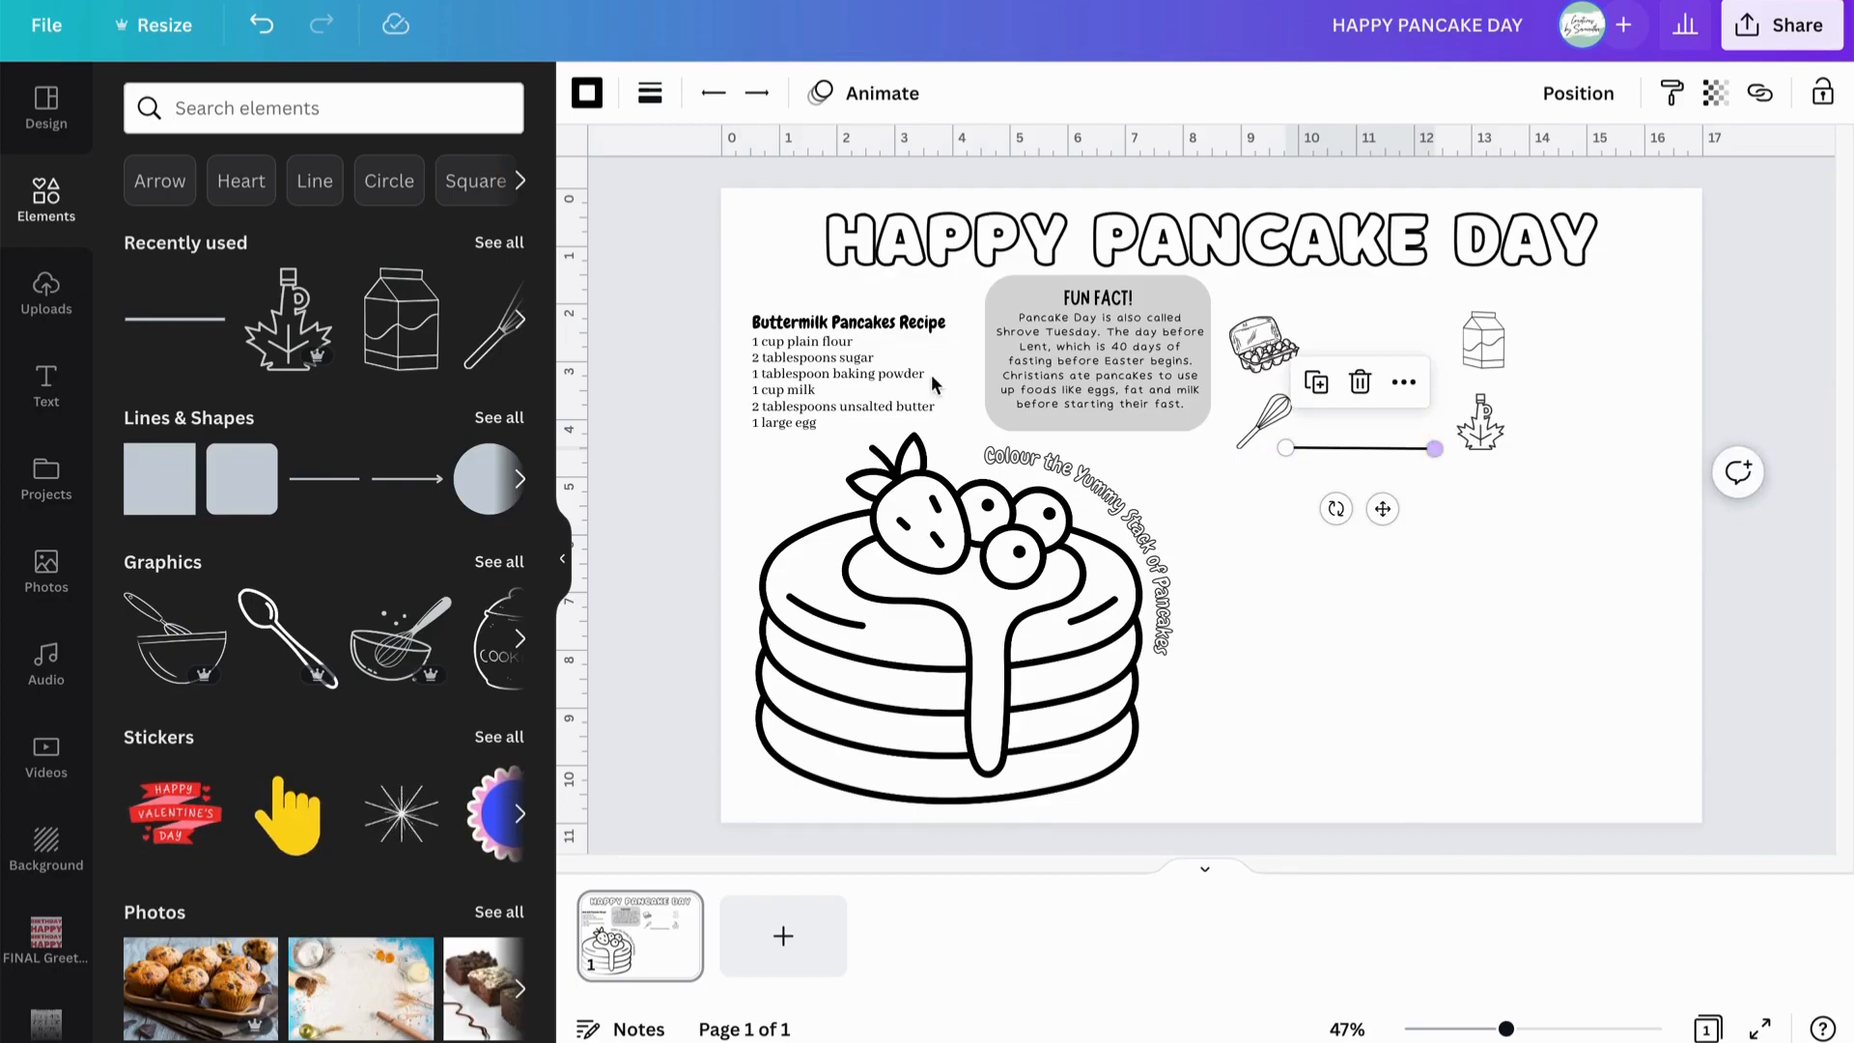
Set the weight of the line beside the whisk to 2.
click(651, 94)
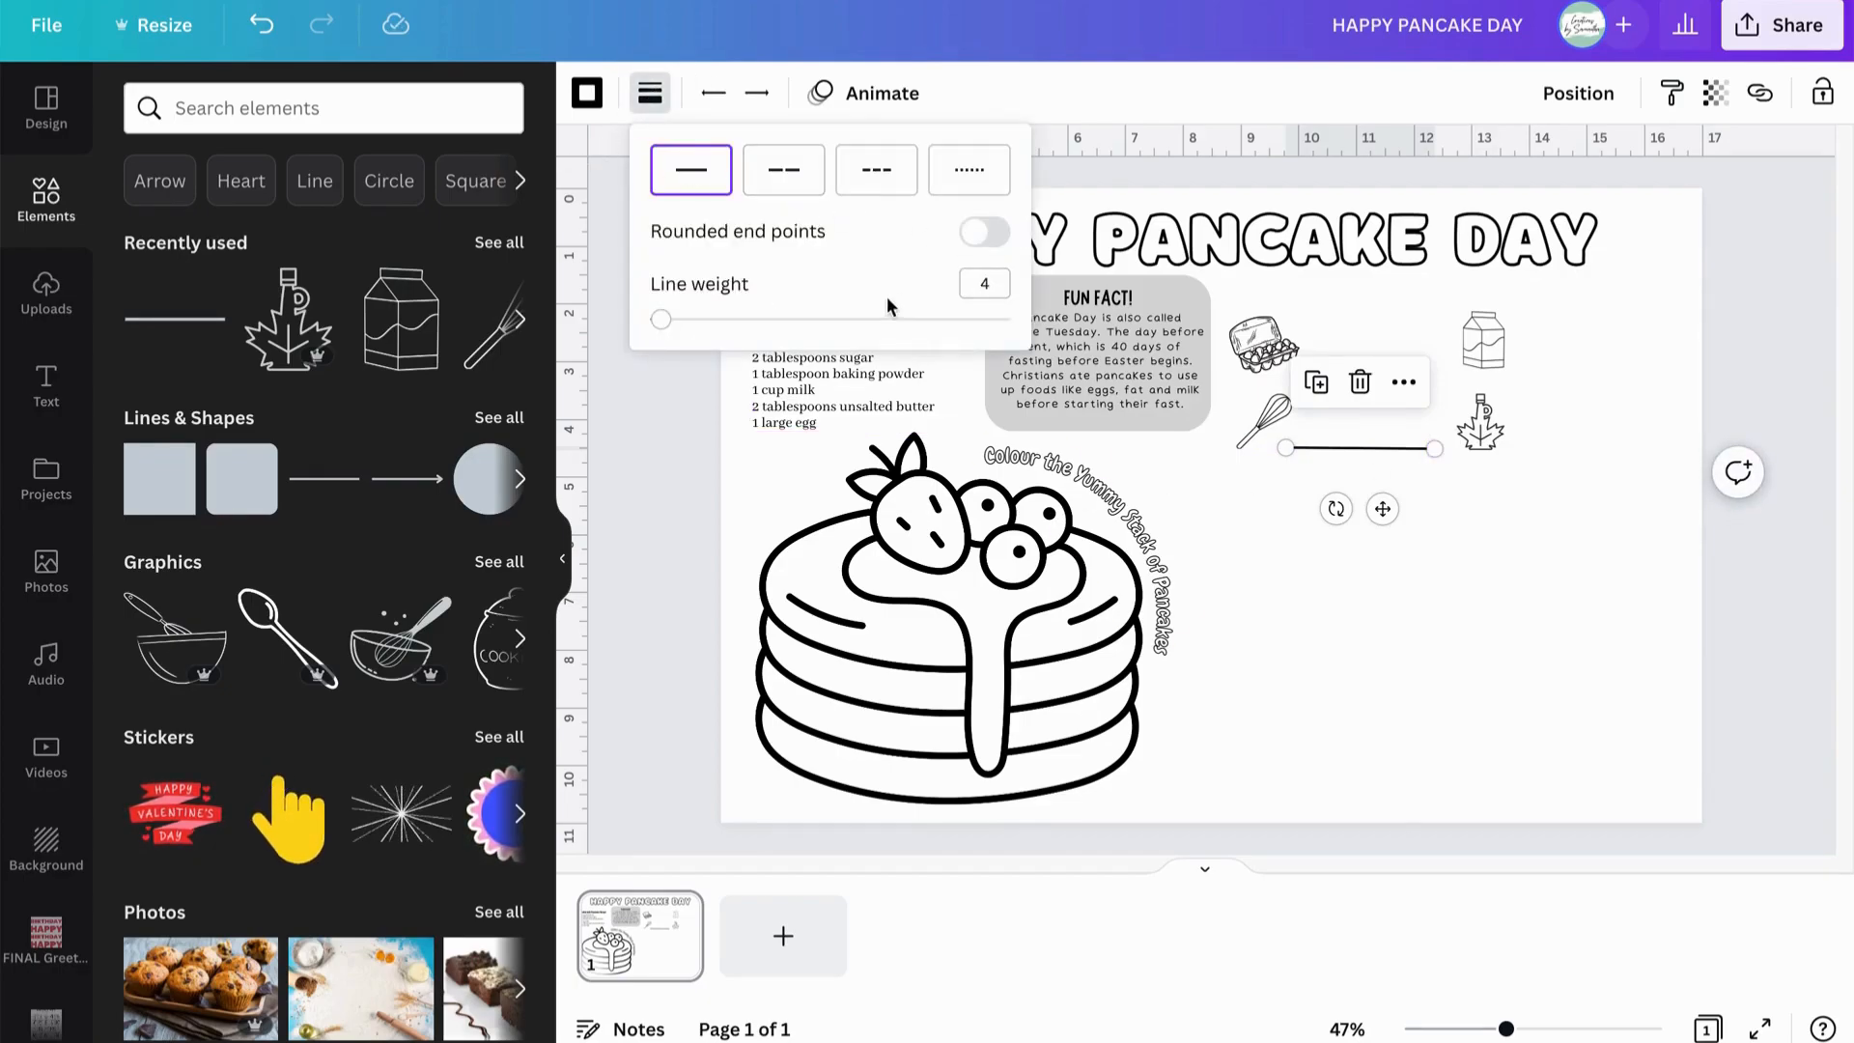
click(985, 283)
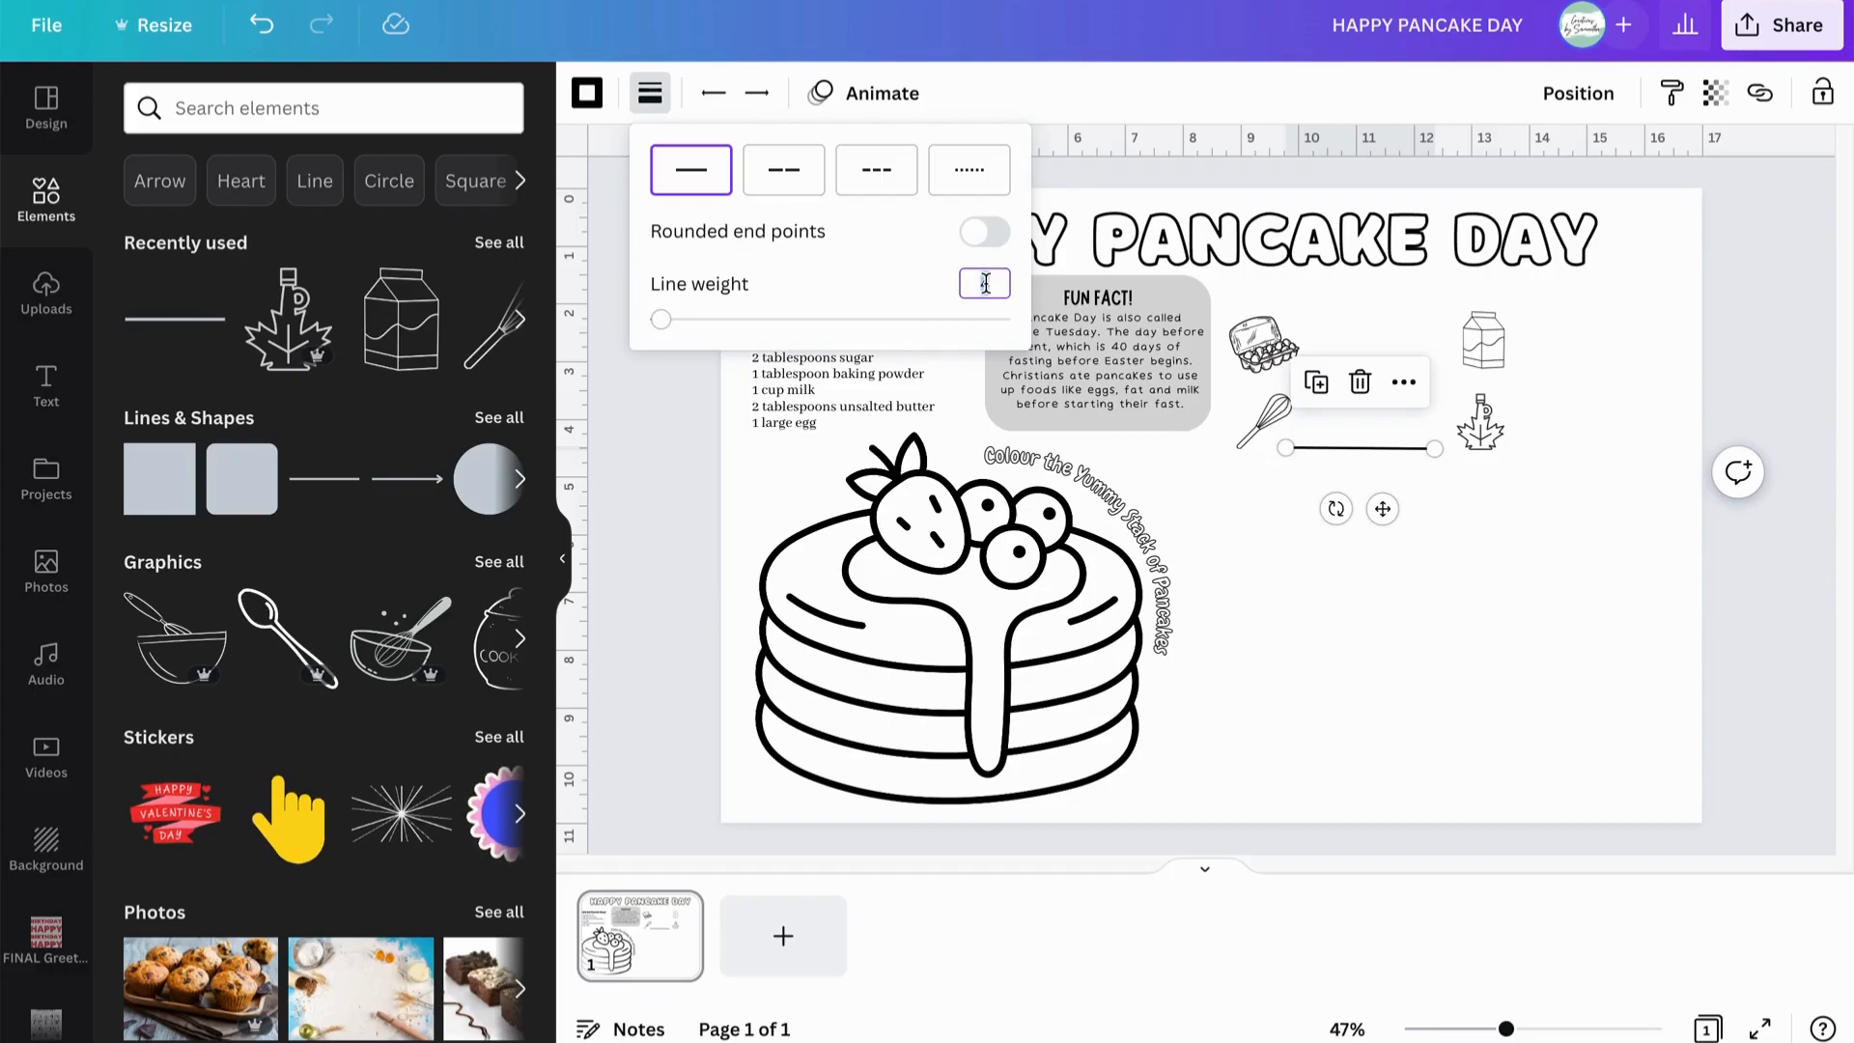
text(1)
key(Return)
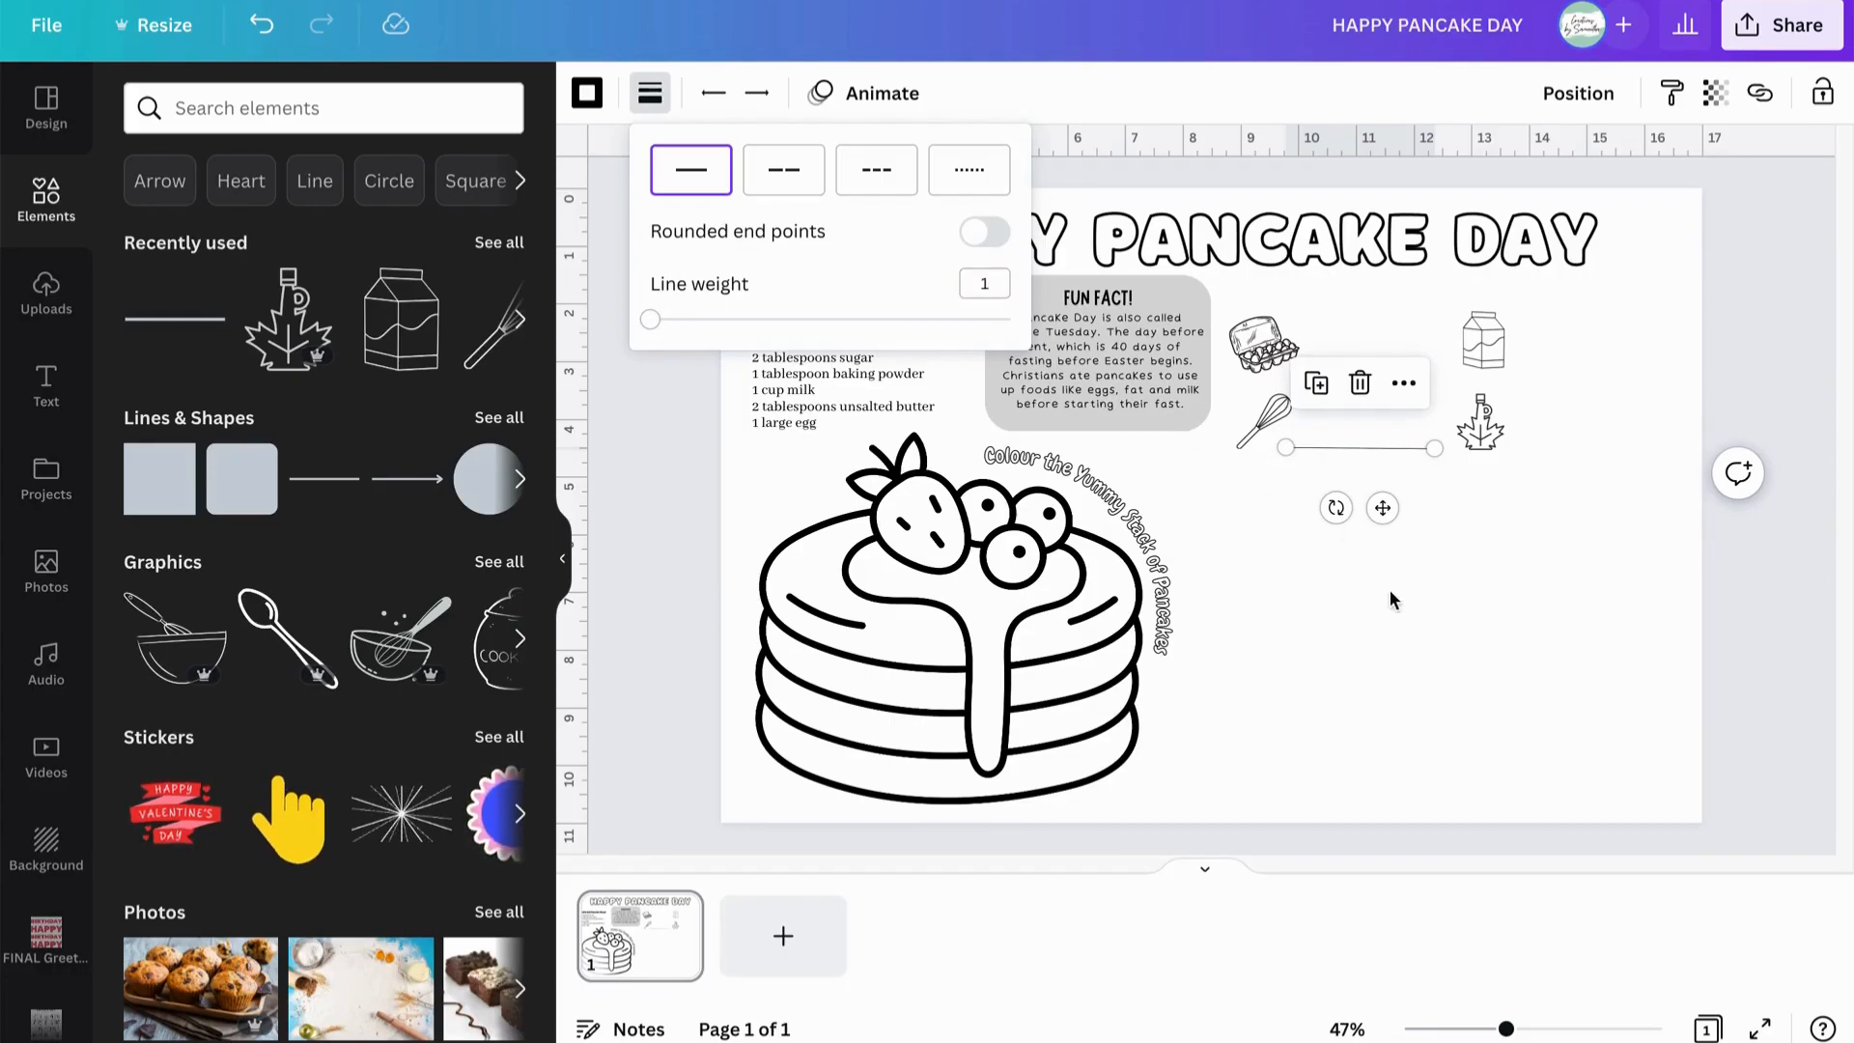
click(986, 281)
key(Return)
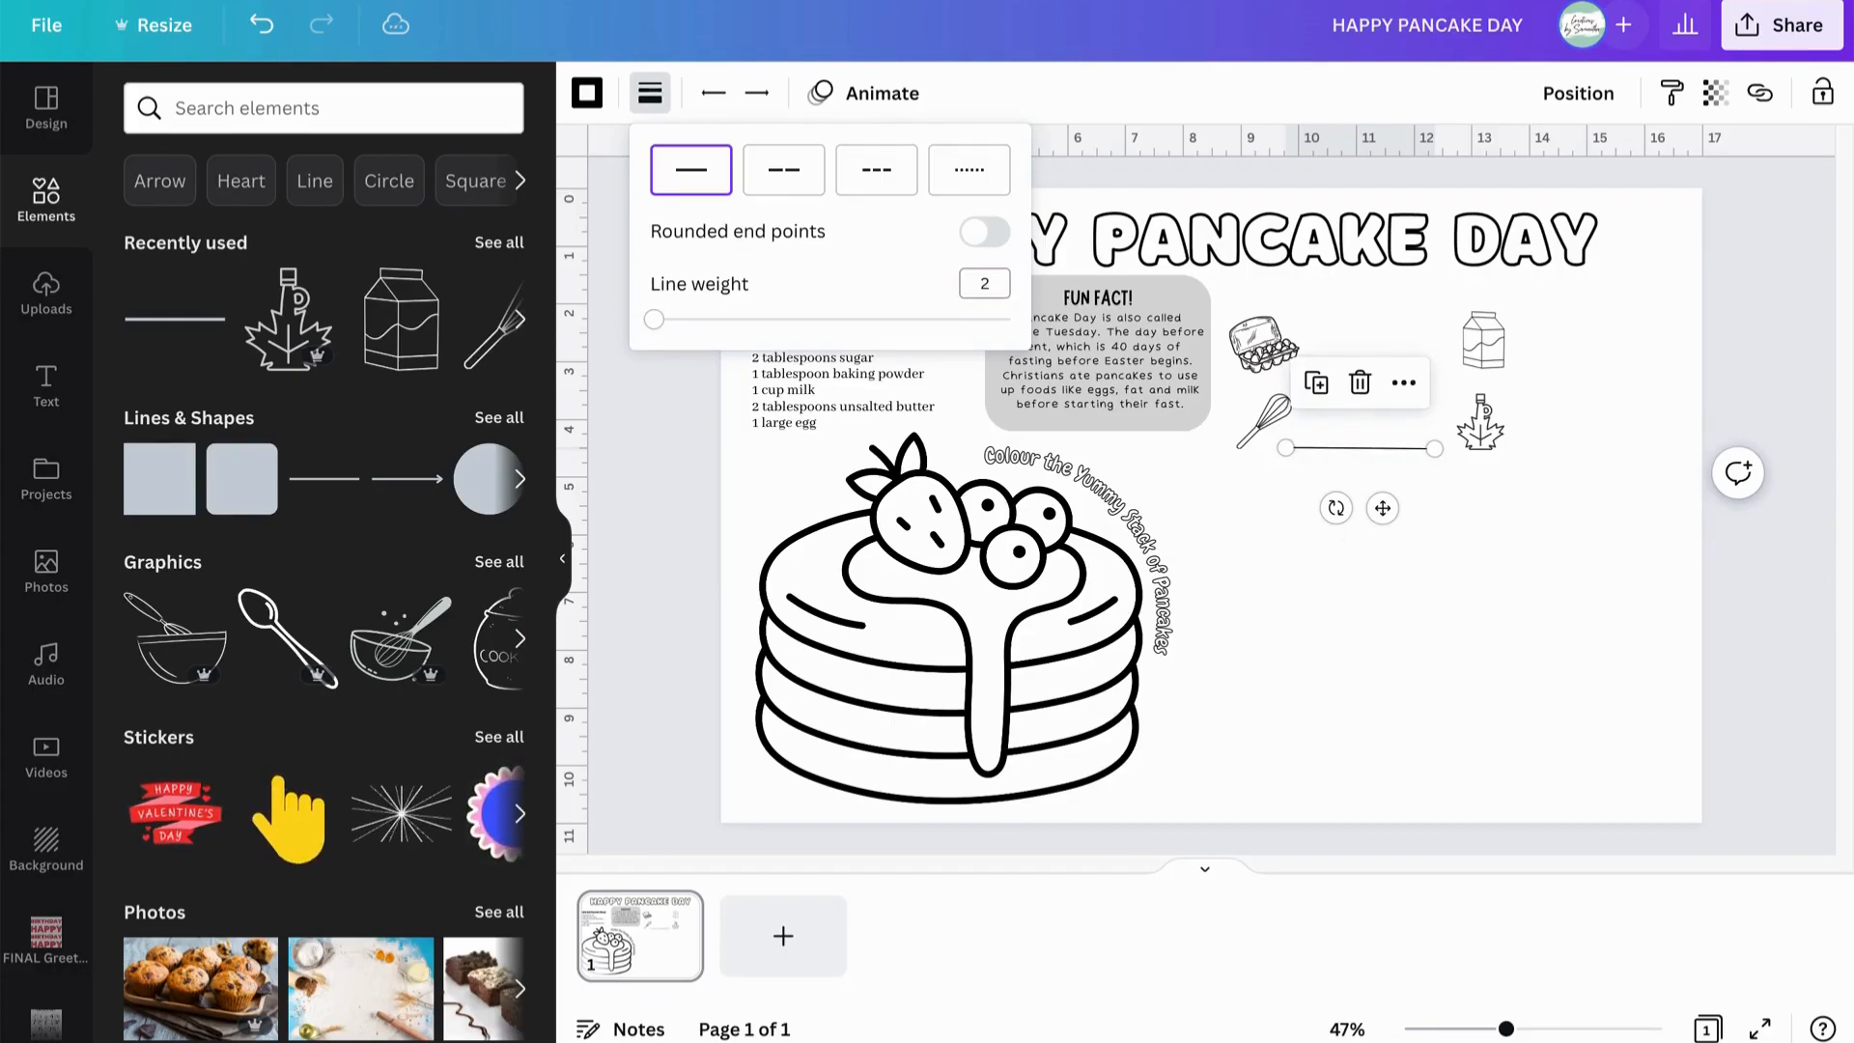
click(1244, 726)
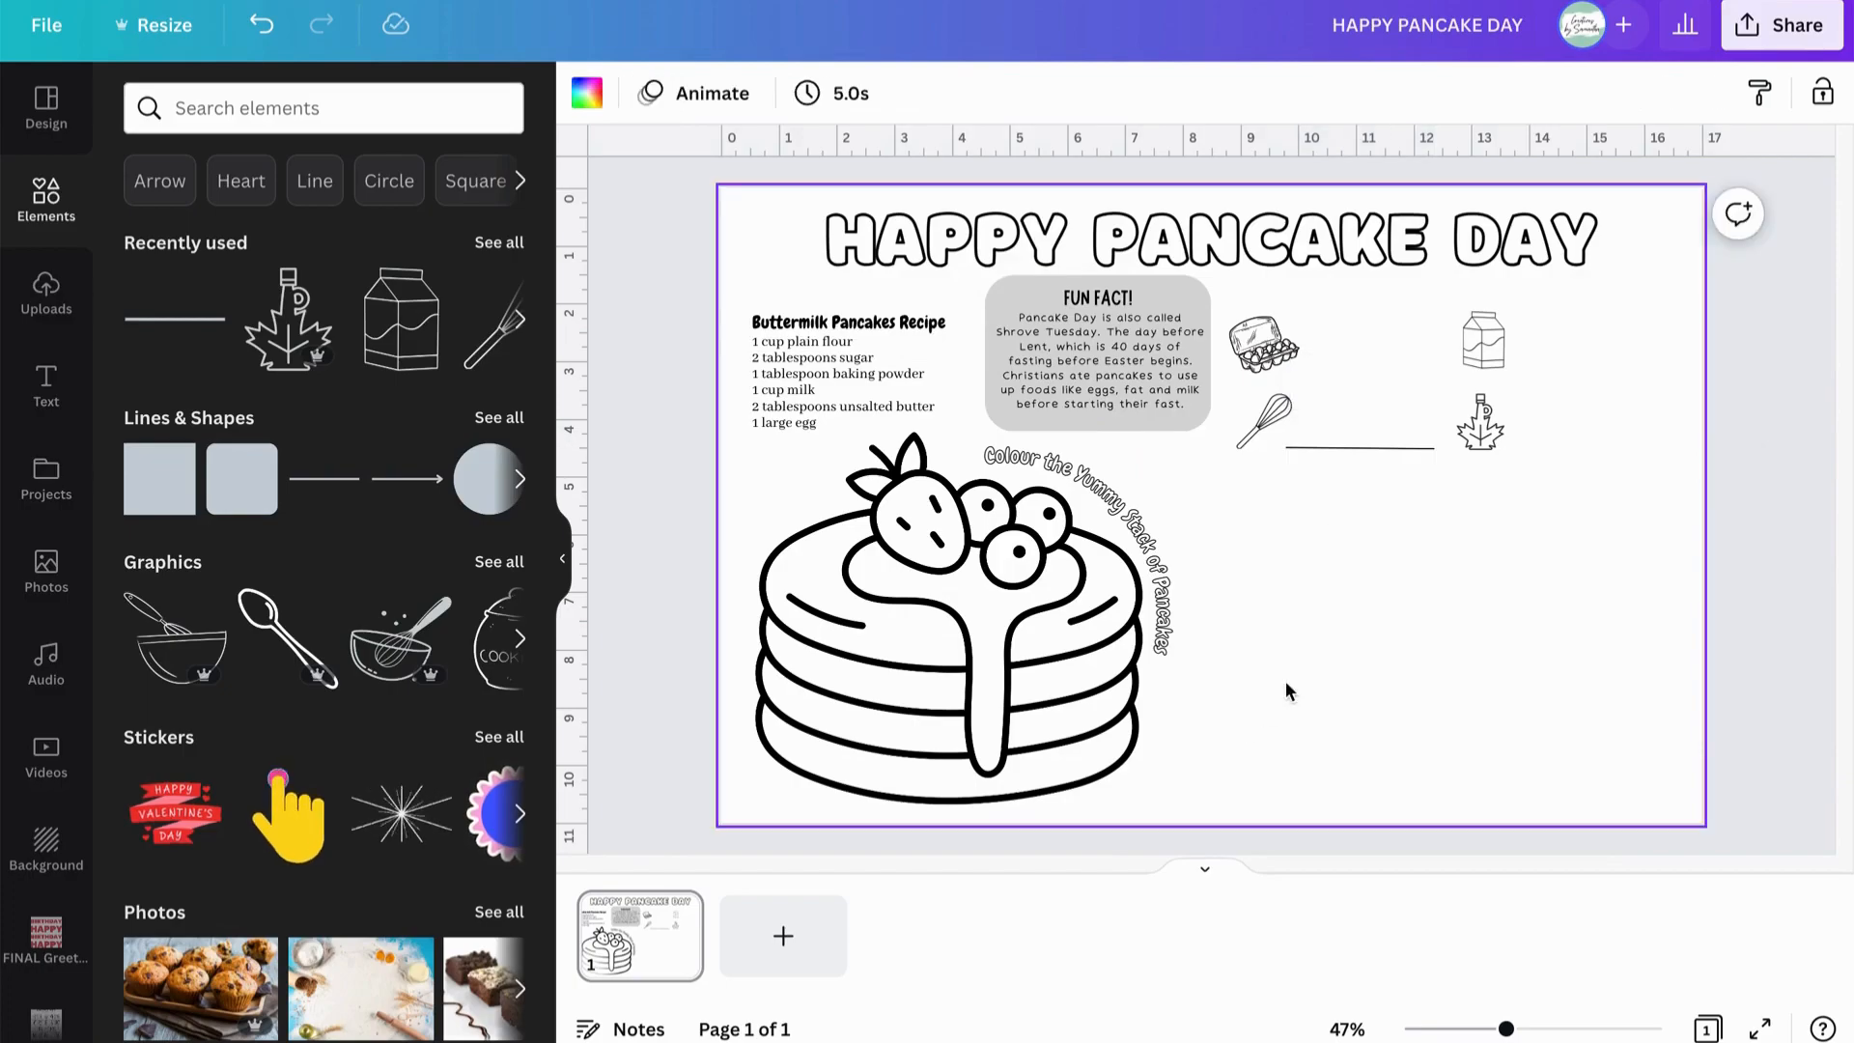
Duplicate the whisk's line and place the copy beside the egg carton.
click(1366, 461)
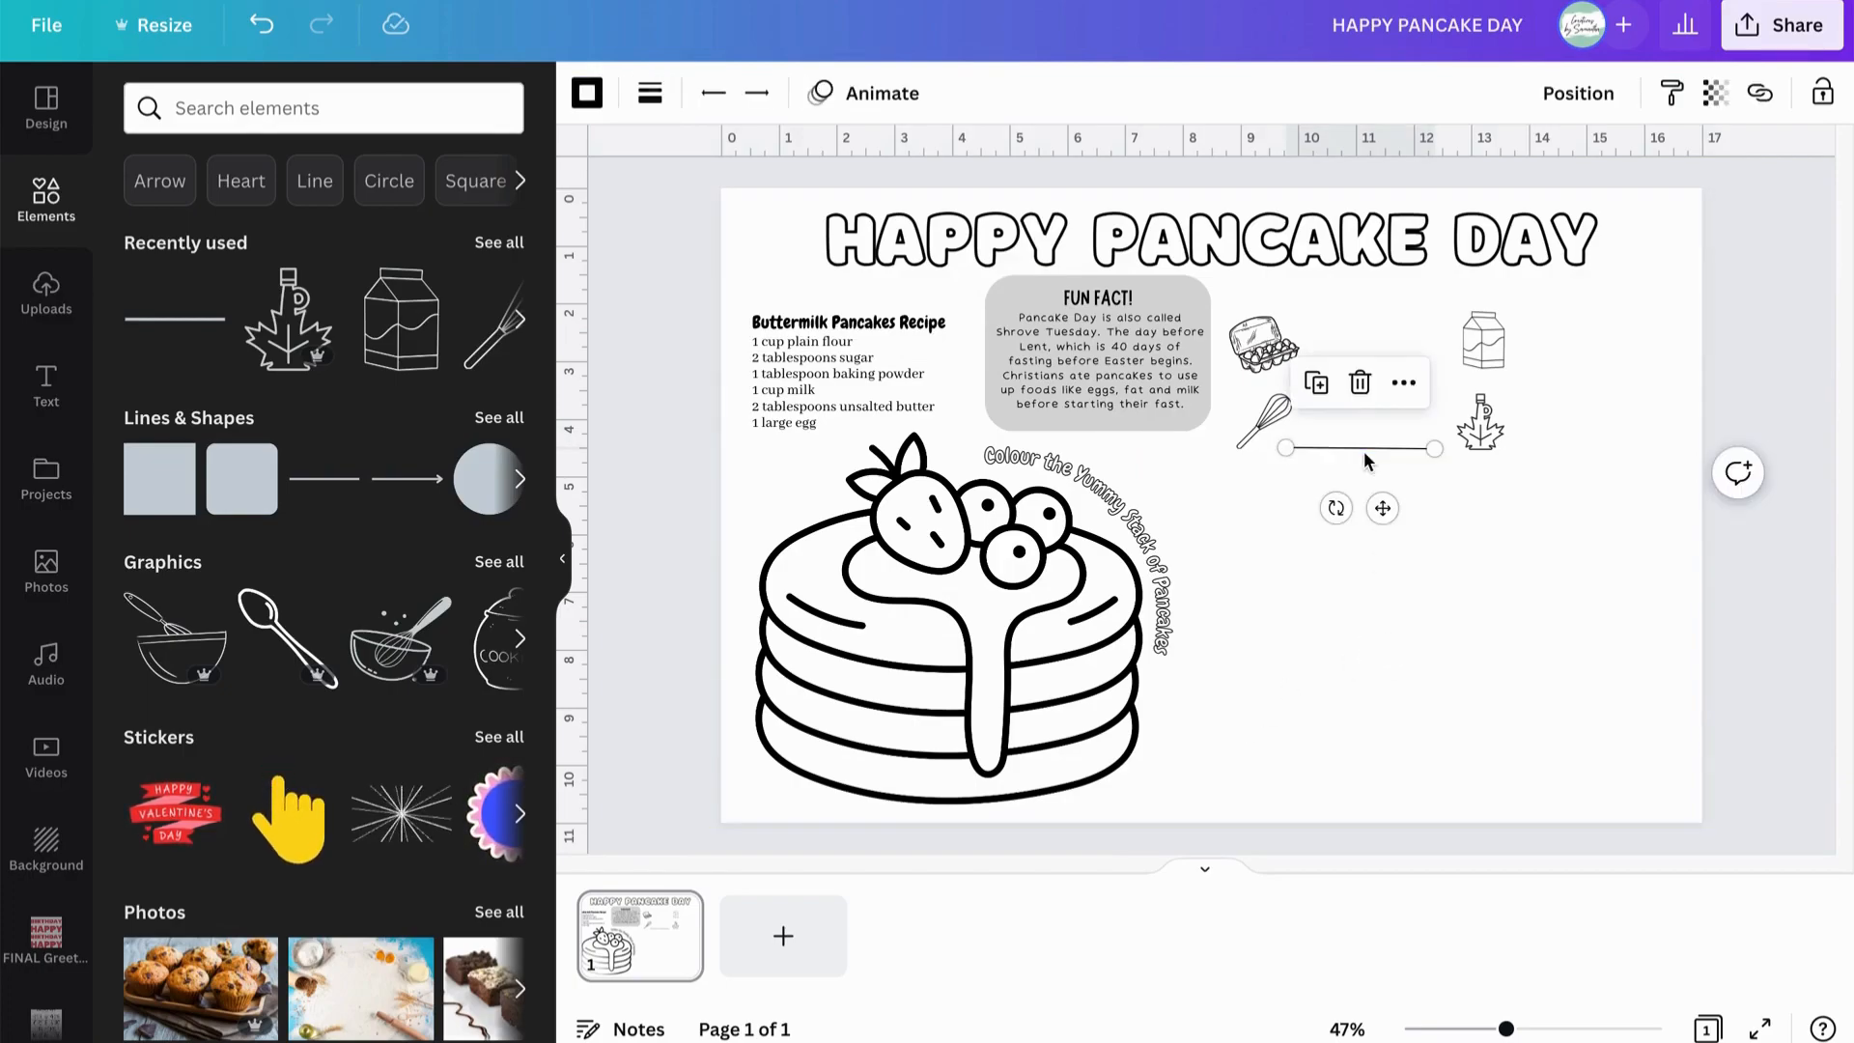
key(ctrl+d)
drag(1397, 517, 1404, 431)
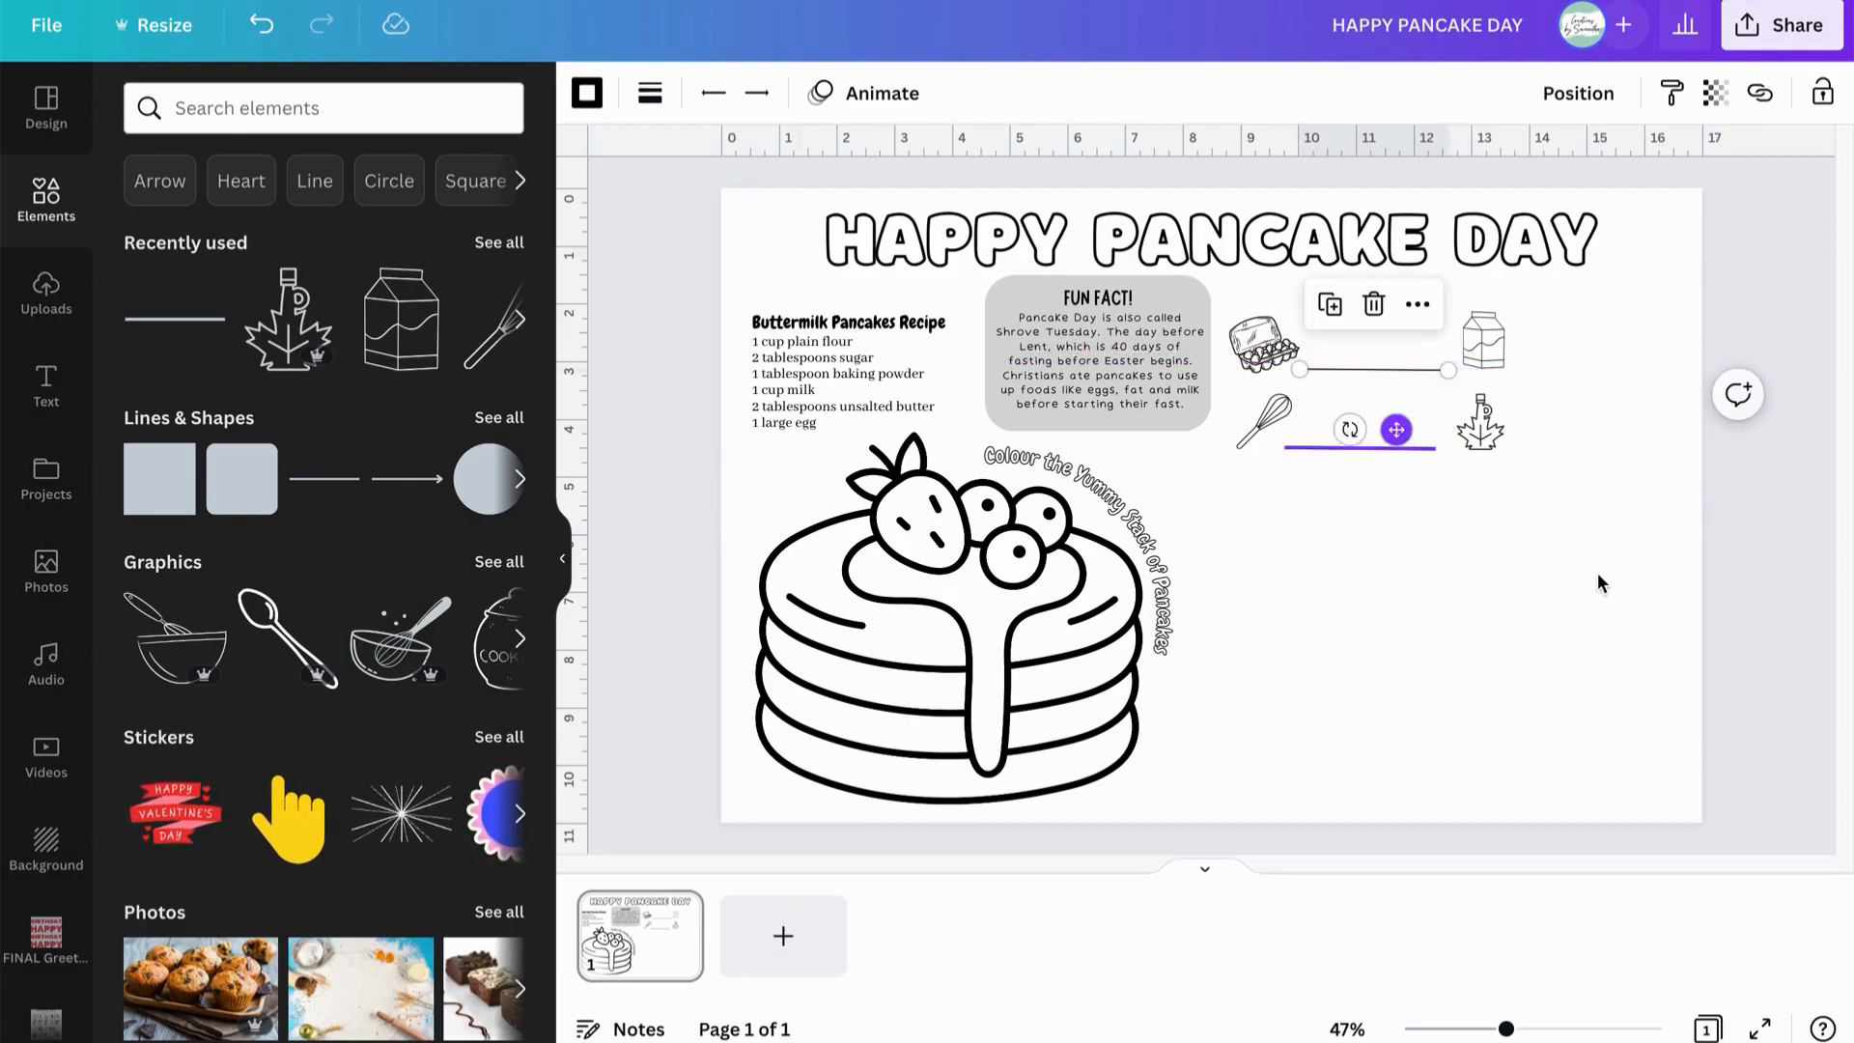
click(1597, 571)
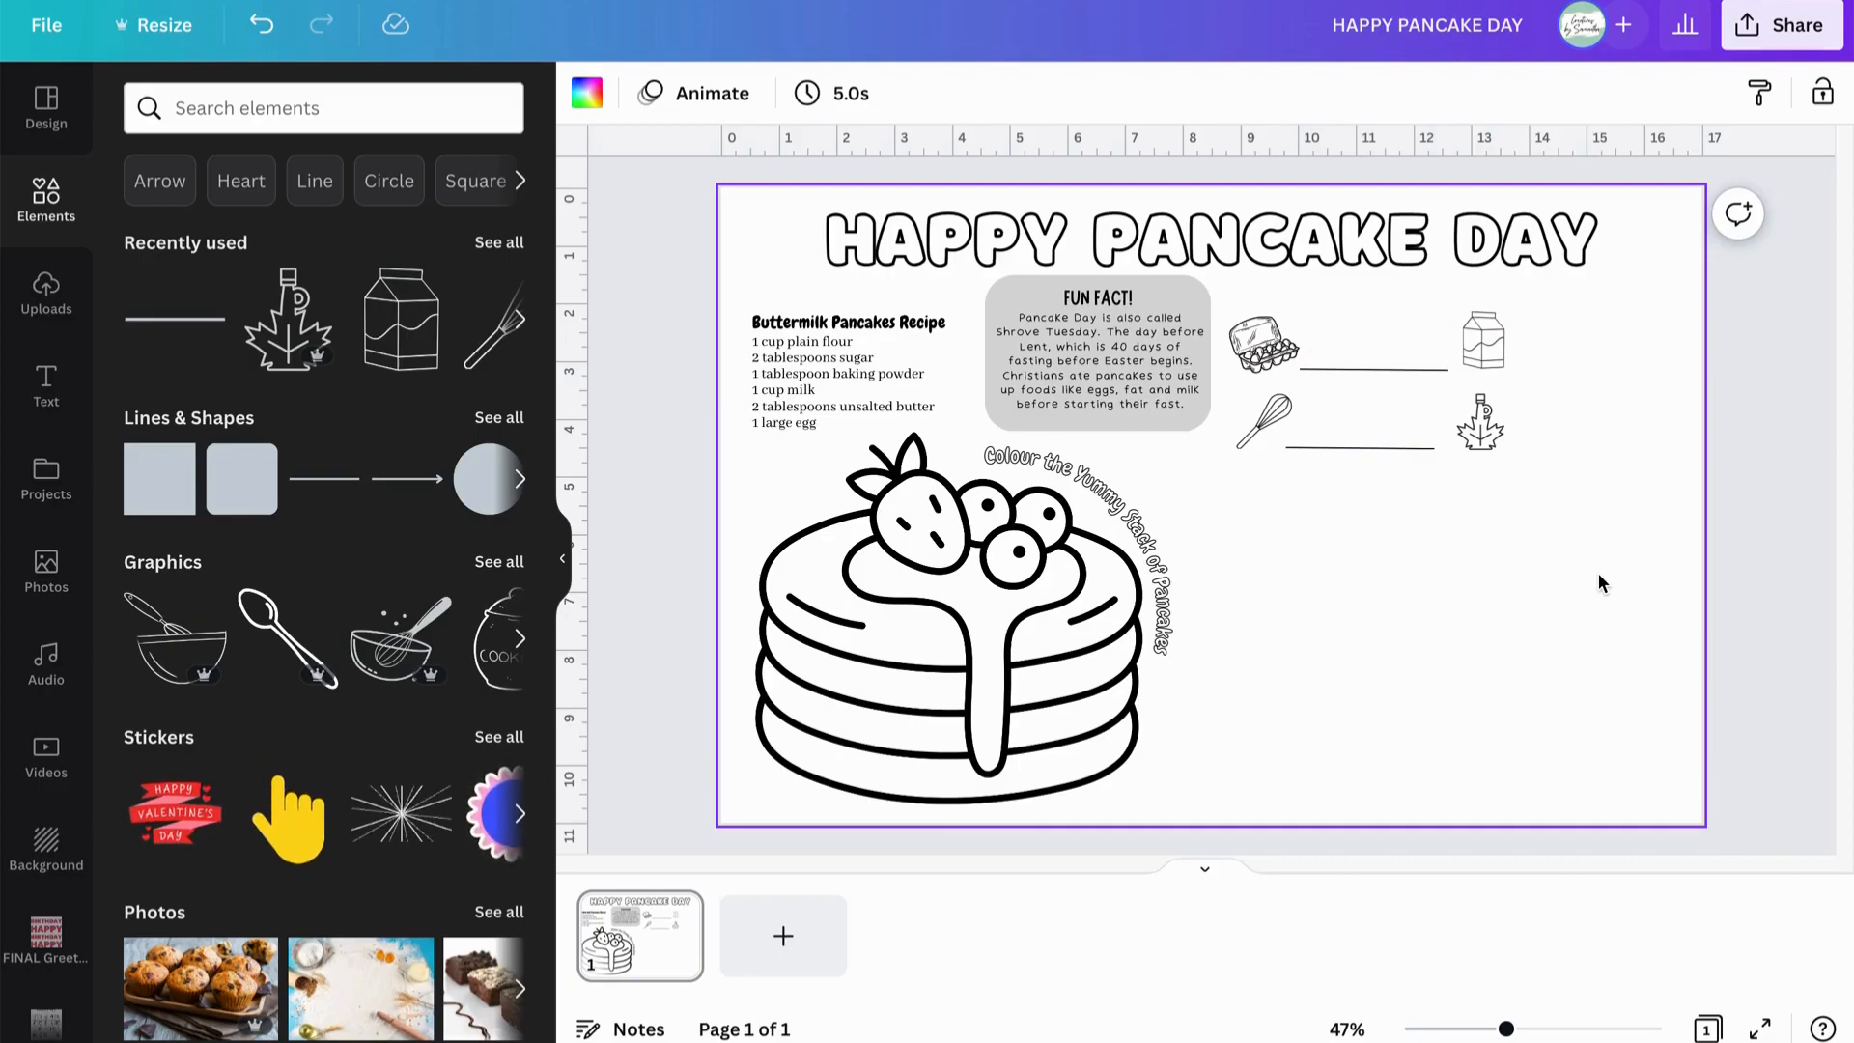
Place copies of the line beside the syrup bottle and the milk carton, and move all icons and lines slightly down together.
key(ctrl+v)
drag(1401, 513, 1634, 507)
key(ctrl+v)
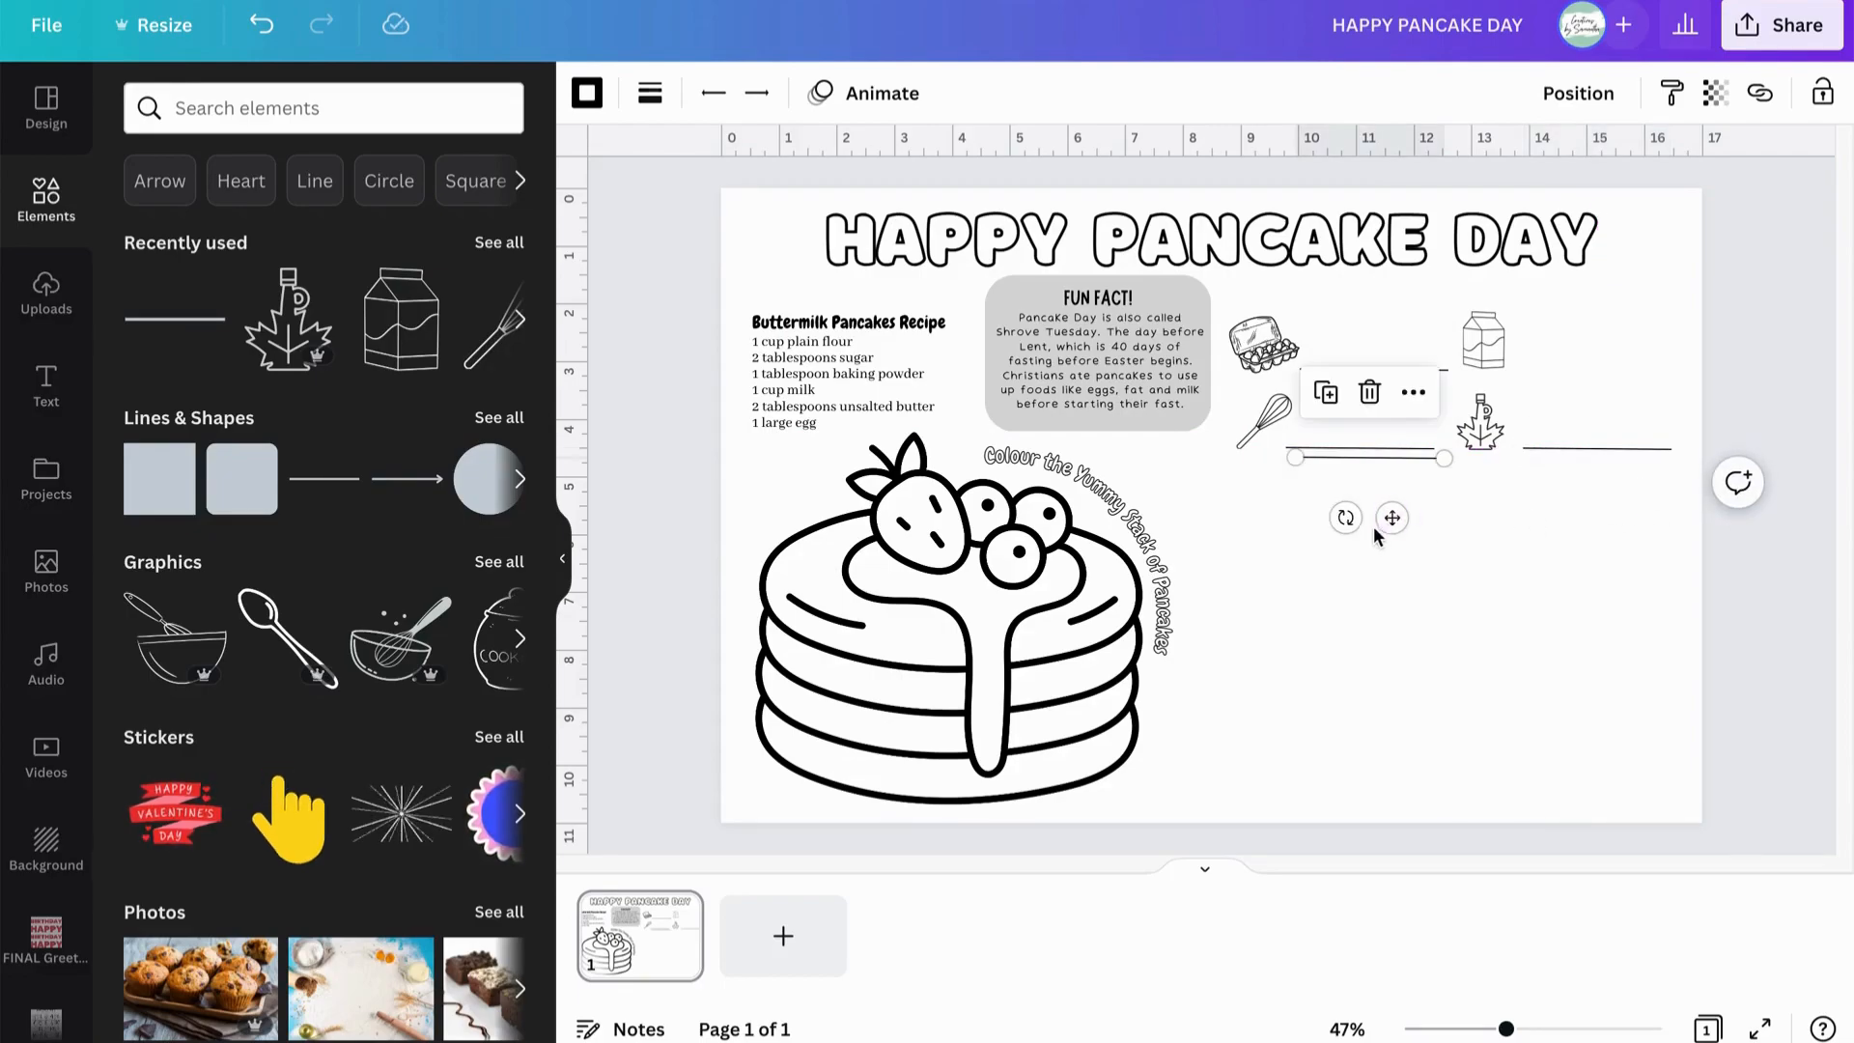
drag(1578, 369, 1624, 432)
click(1541, 592)
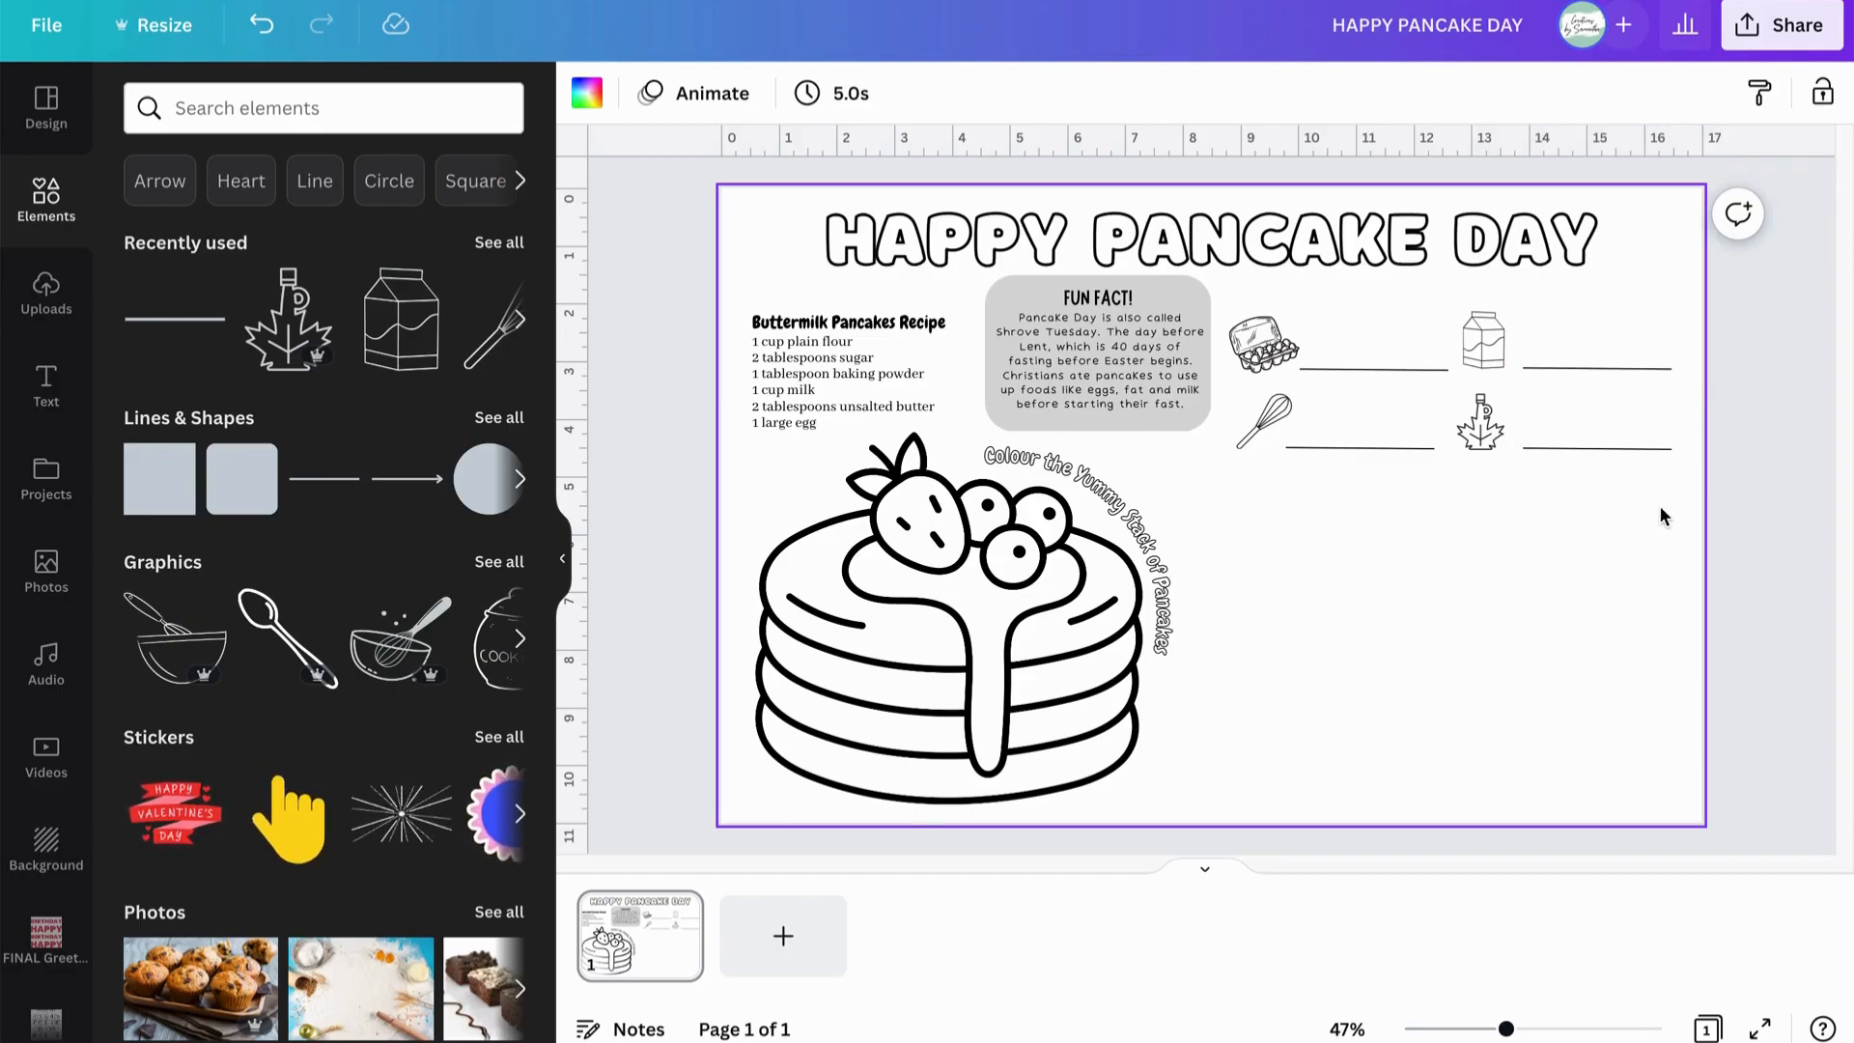
drag(1715, 473, 1260, 360)
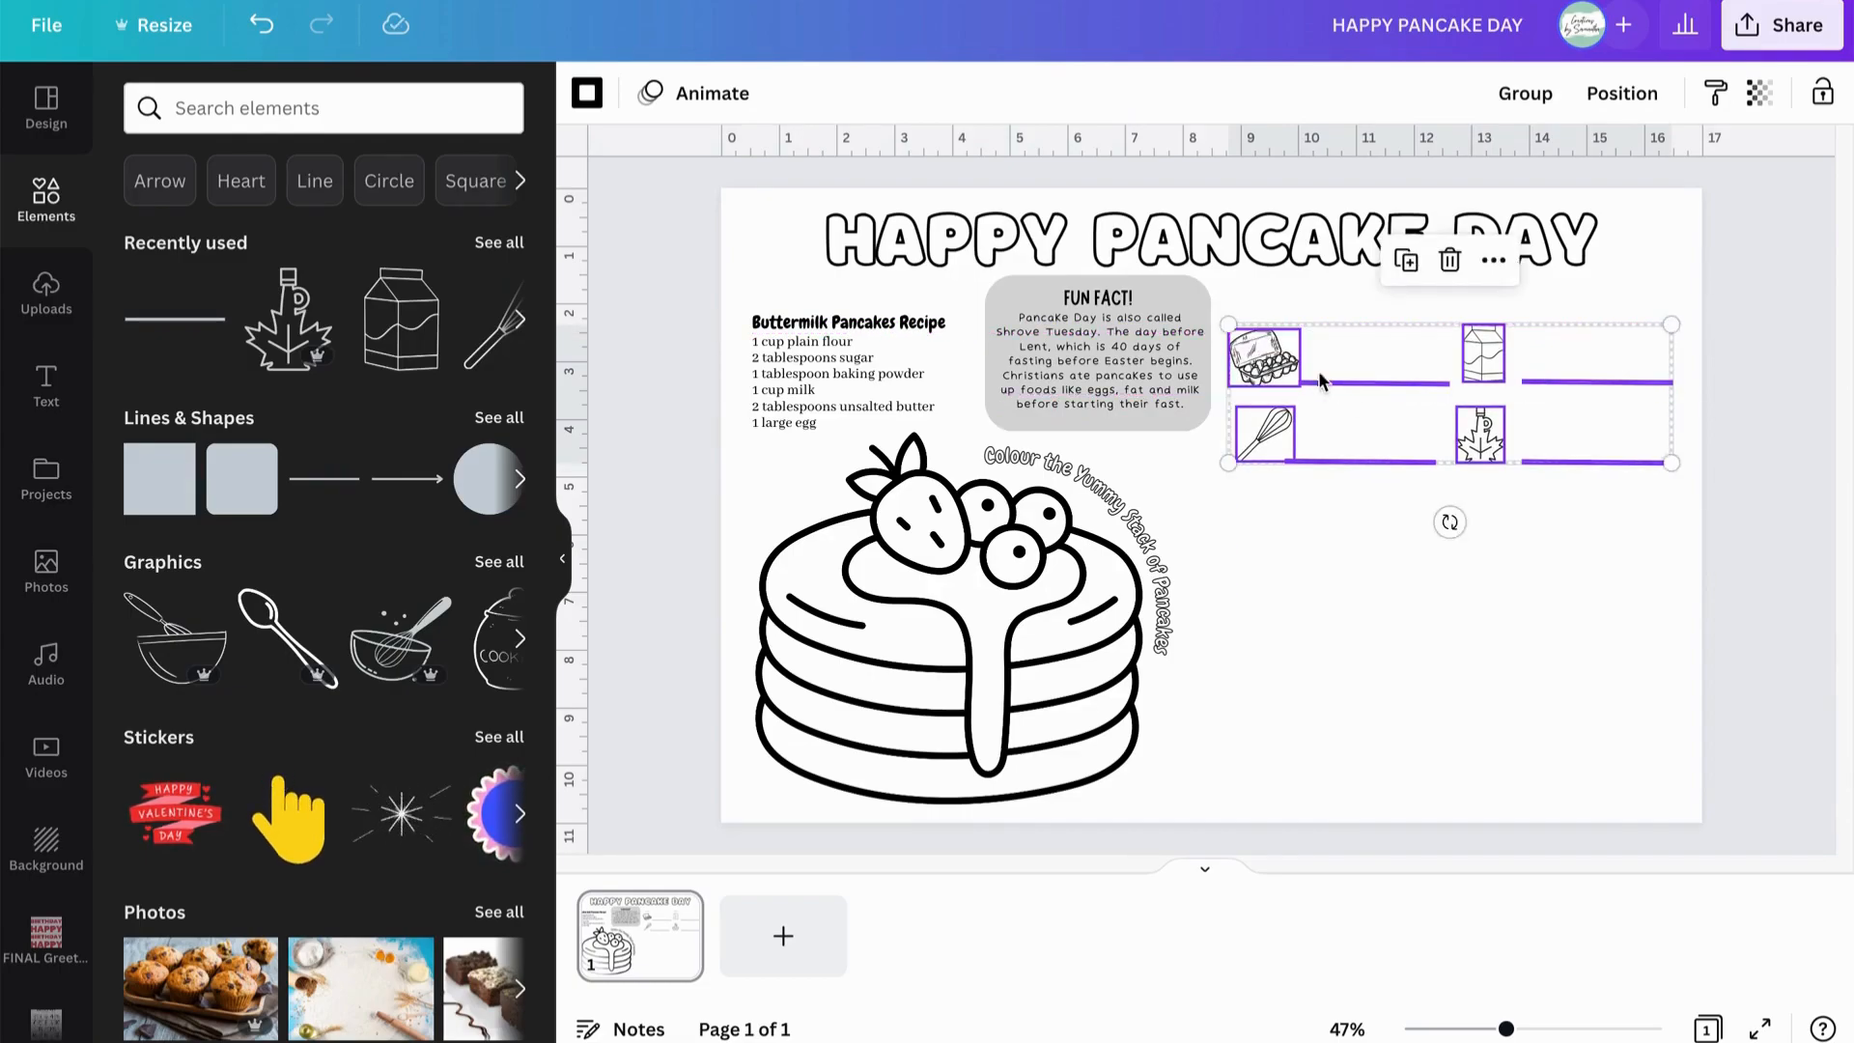
click(1293, 571)
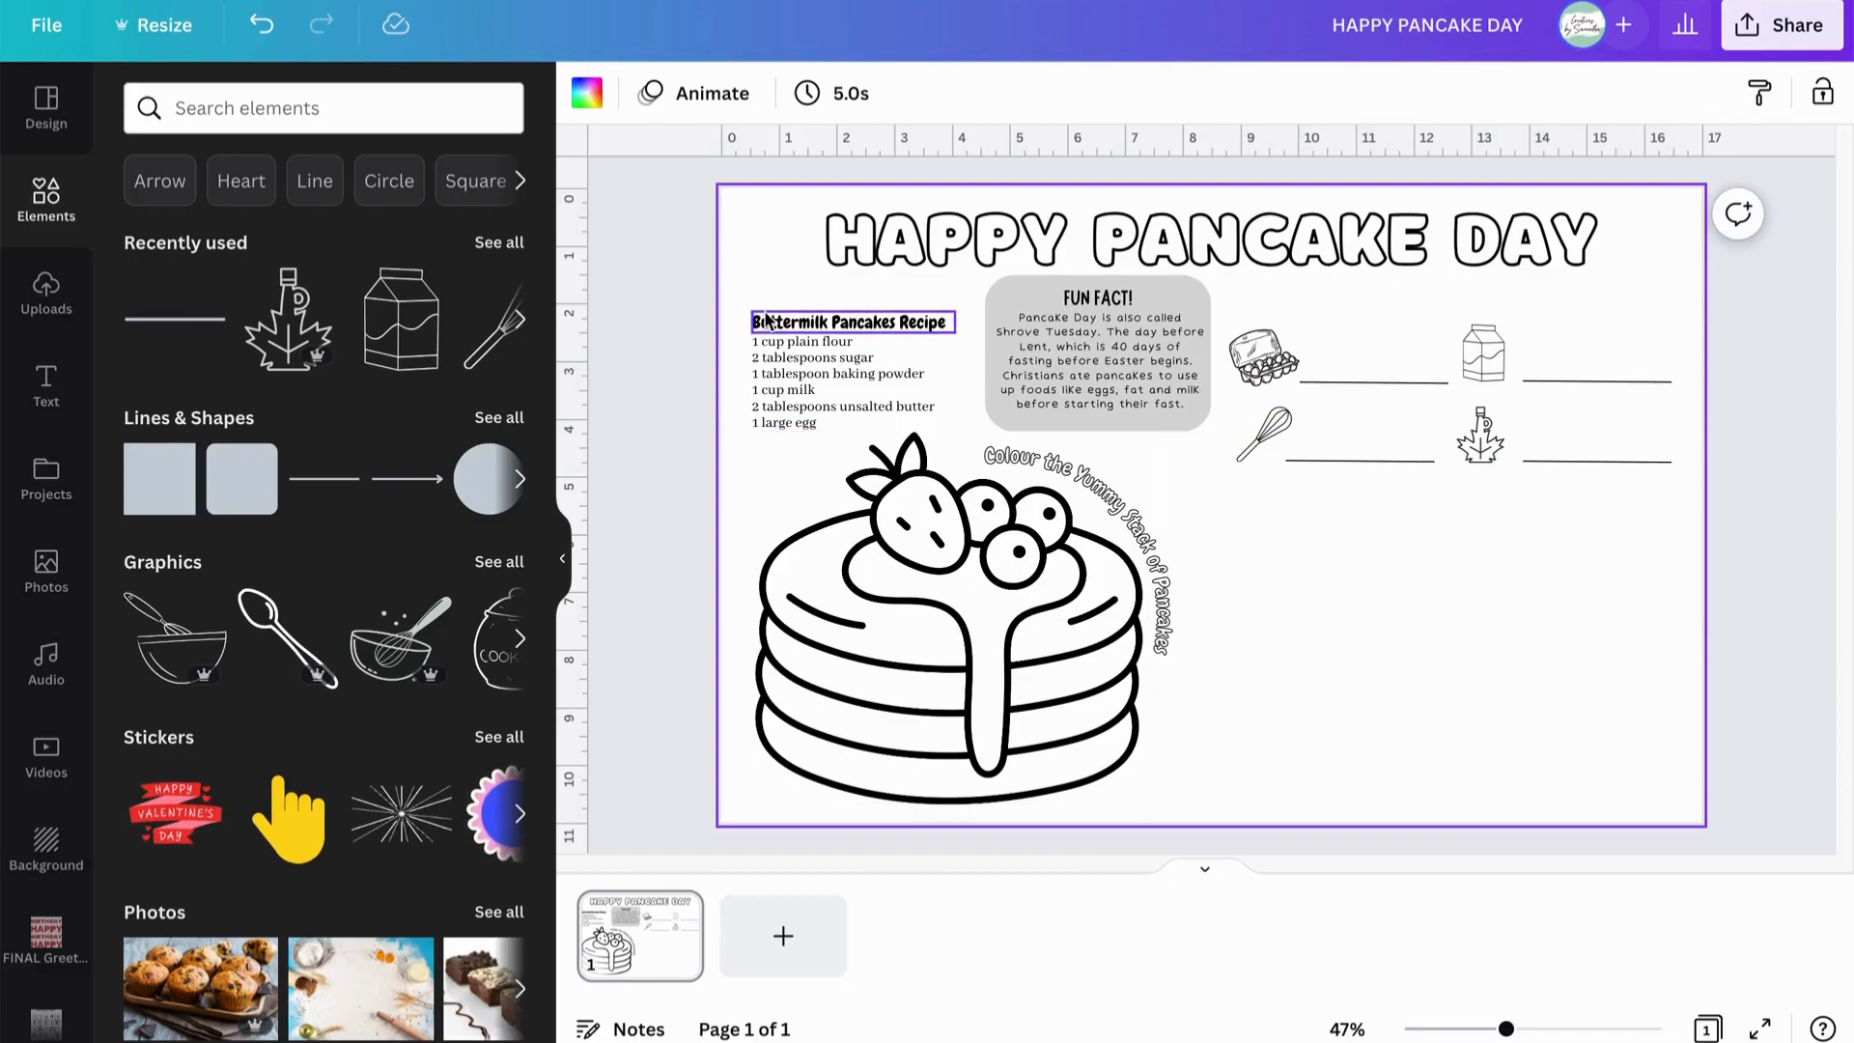
Add a square shape, reshape it into a banner about 3.3 x 0.6 inches and place it above the egg carton.
click(155, 476)
drag(1215, 463, 1359, 388)
drag(1333, 288, 1333, 314)
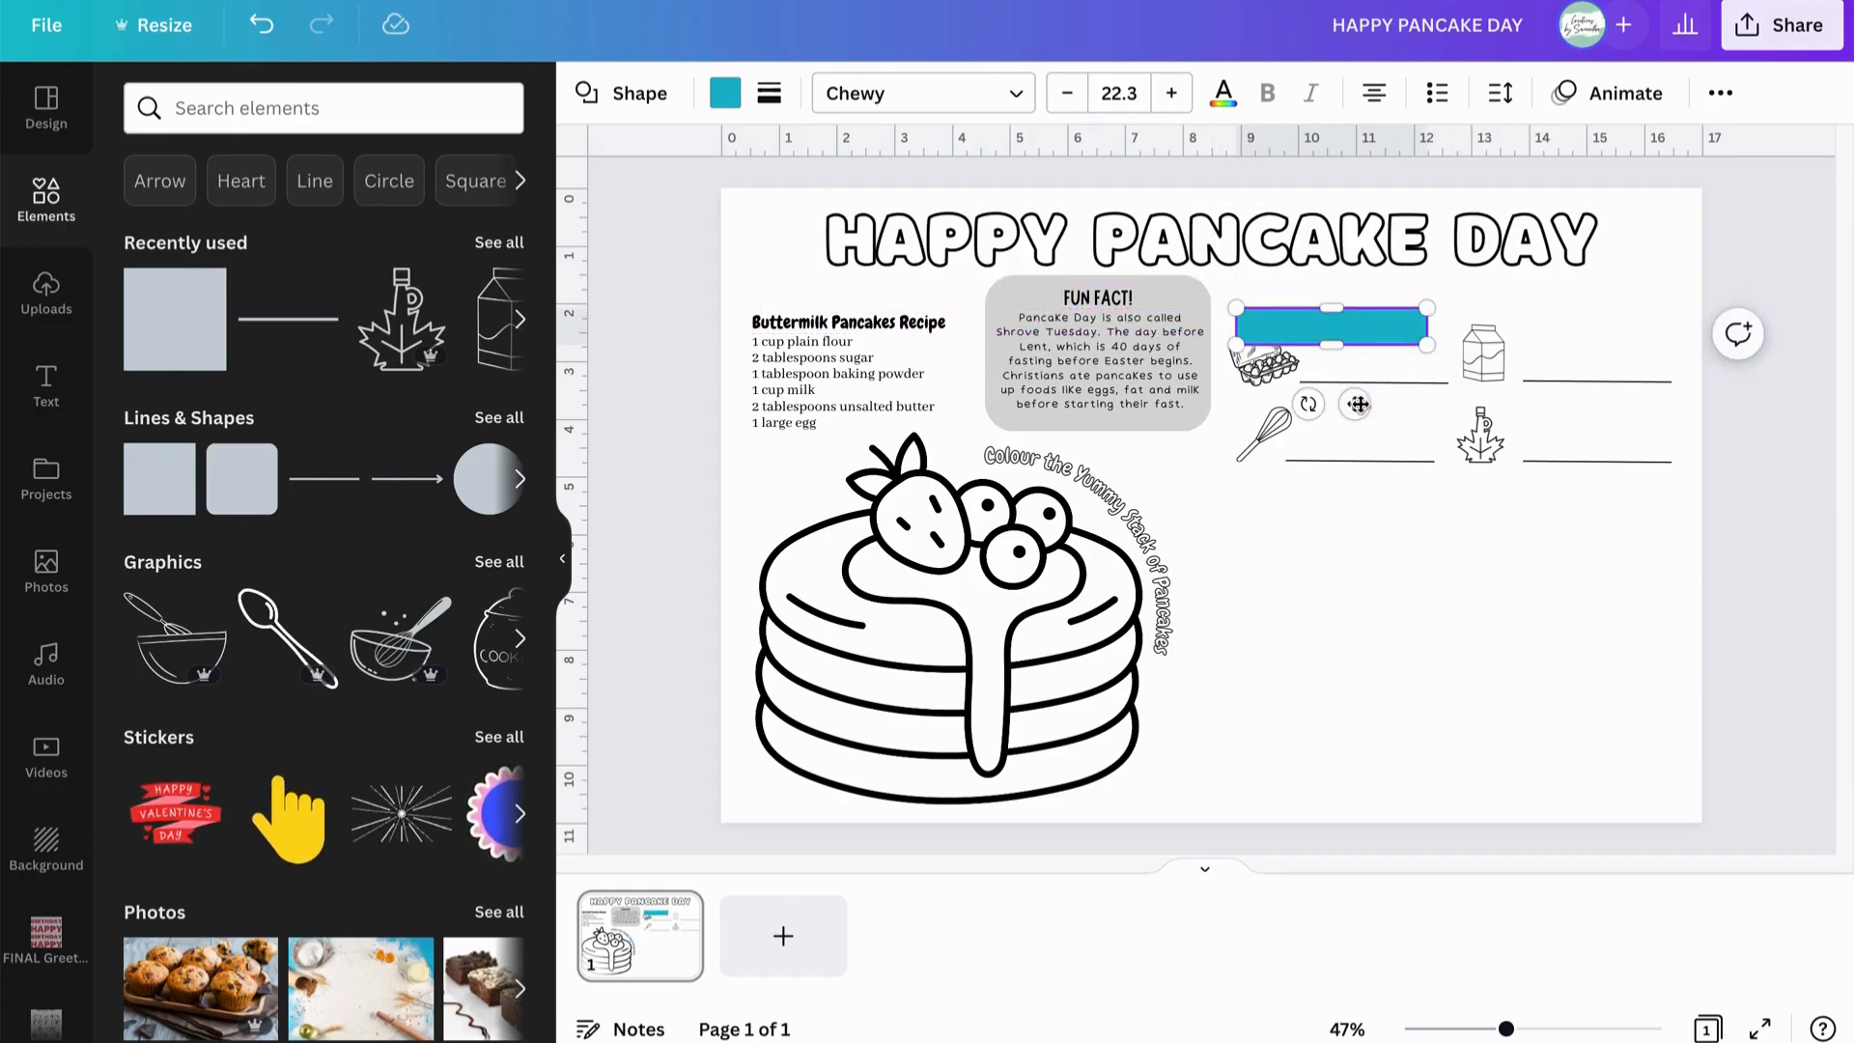
drag(1360, 395, 1361, 371)
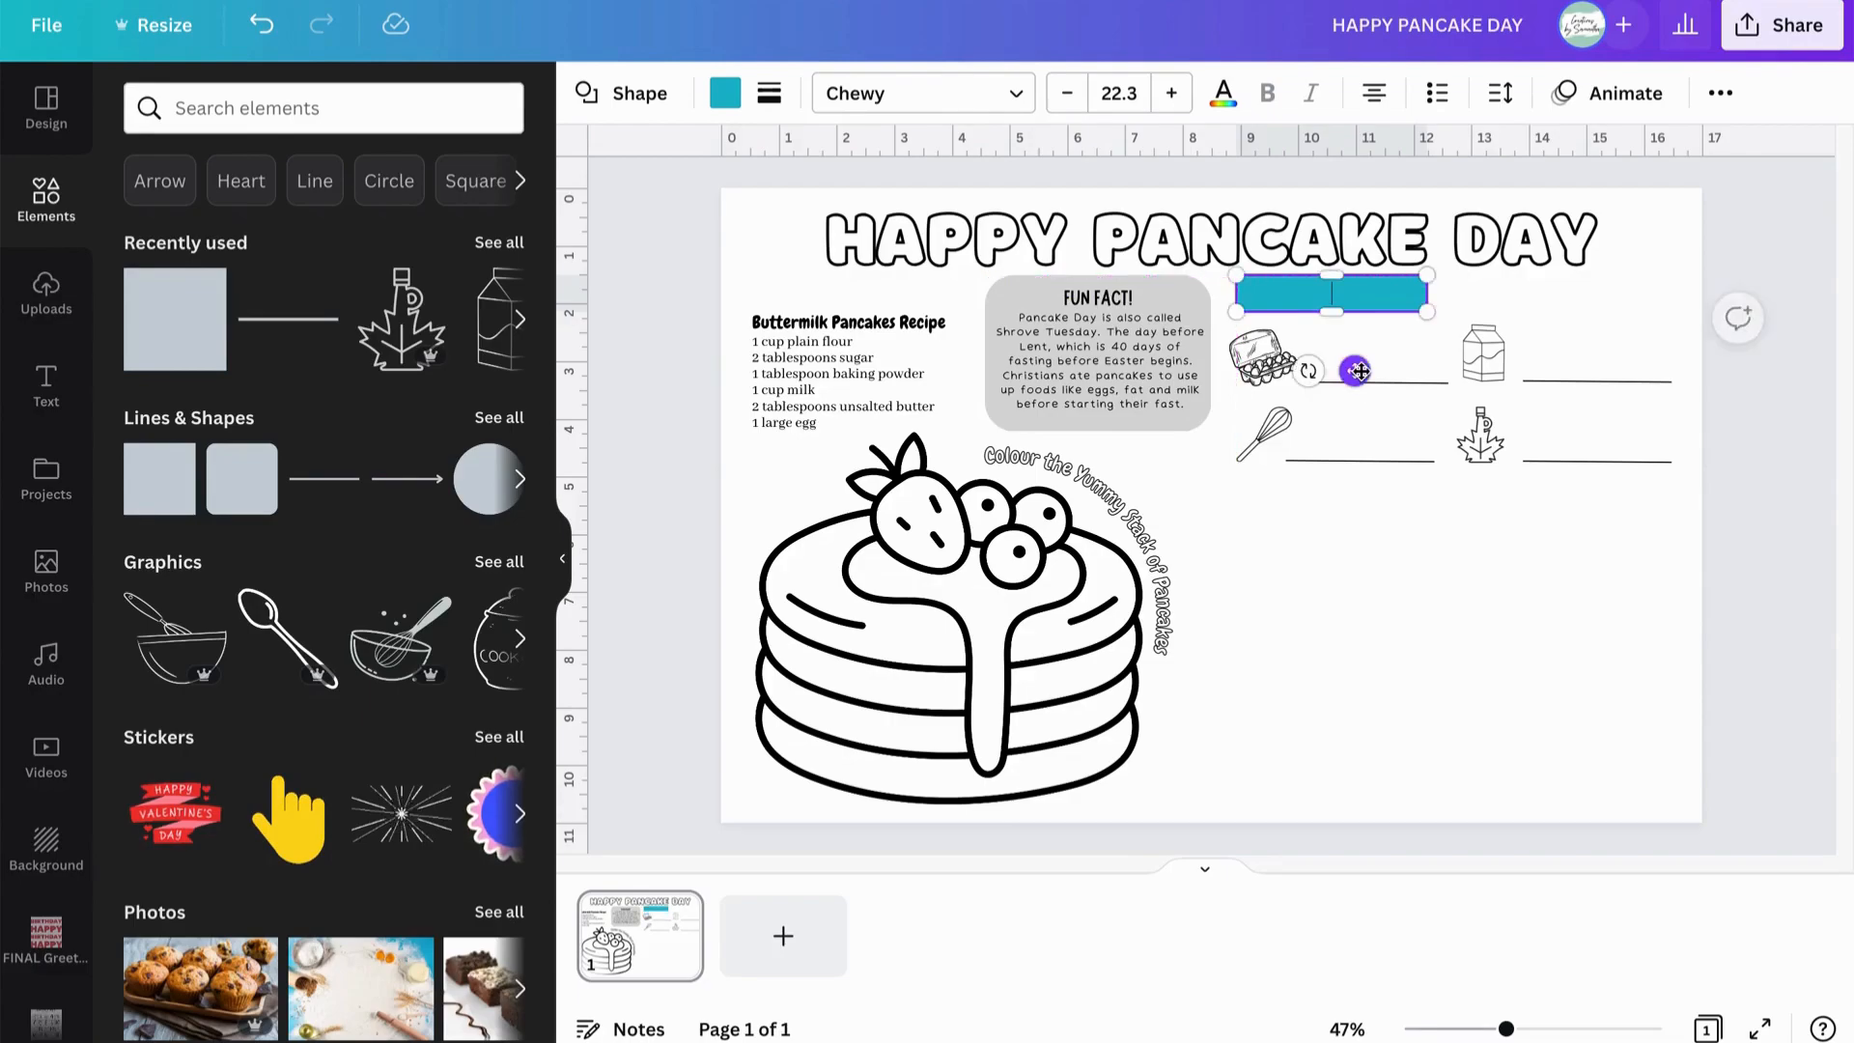
click(1381, 546)
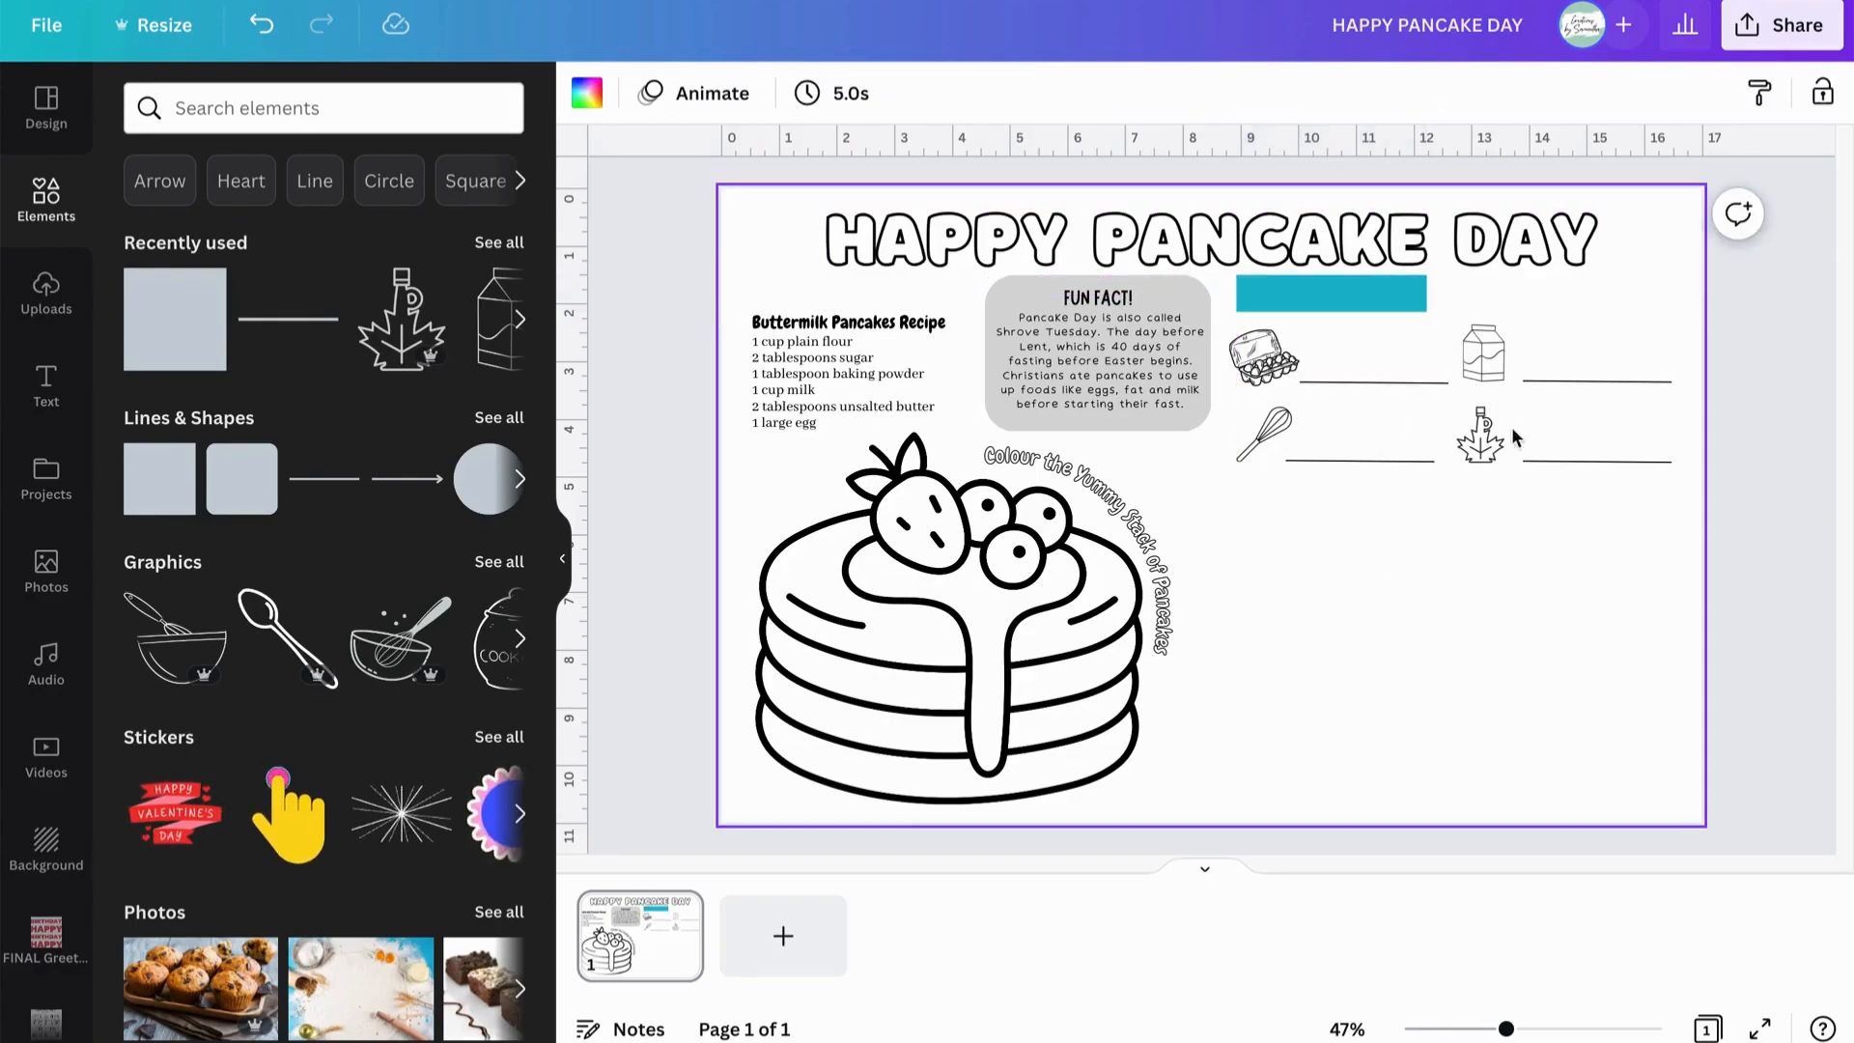
Scale down the fun fact box, banner, icons and lines together and move them lower beneath the heading.
drag(1723, 479, 1171, 307)
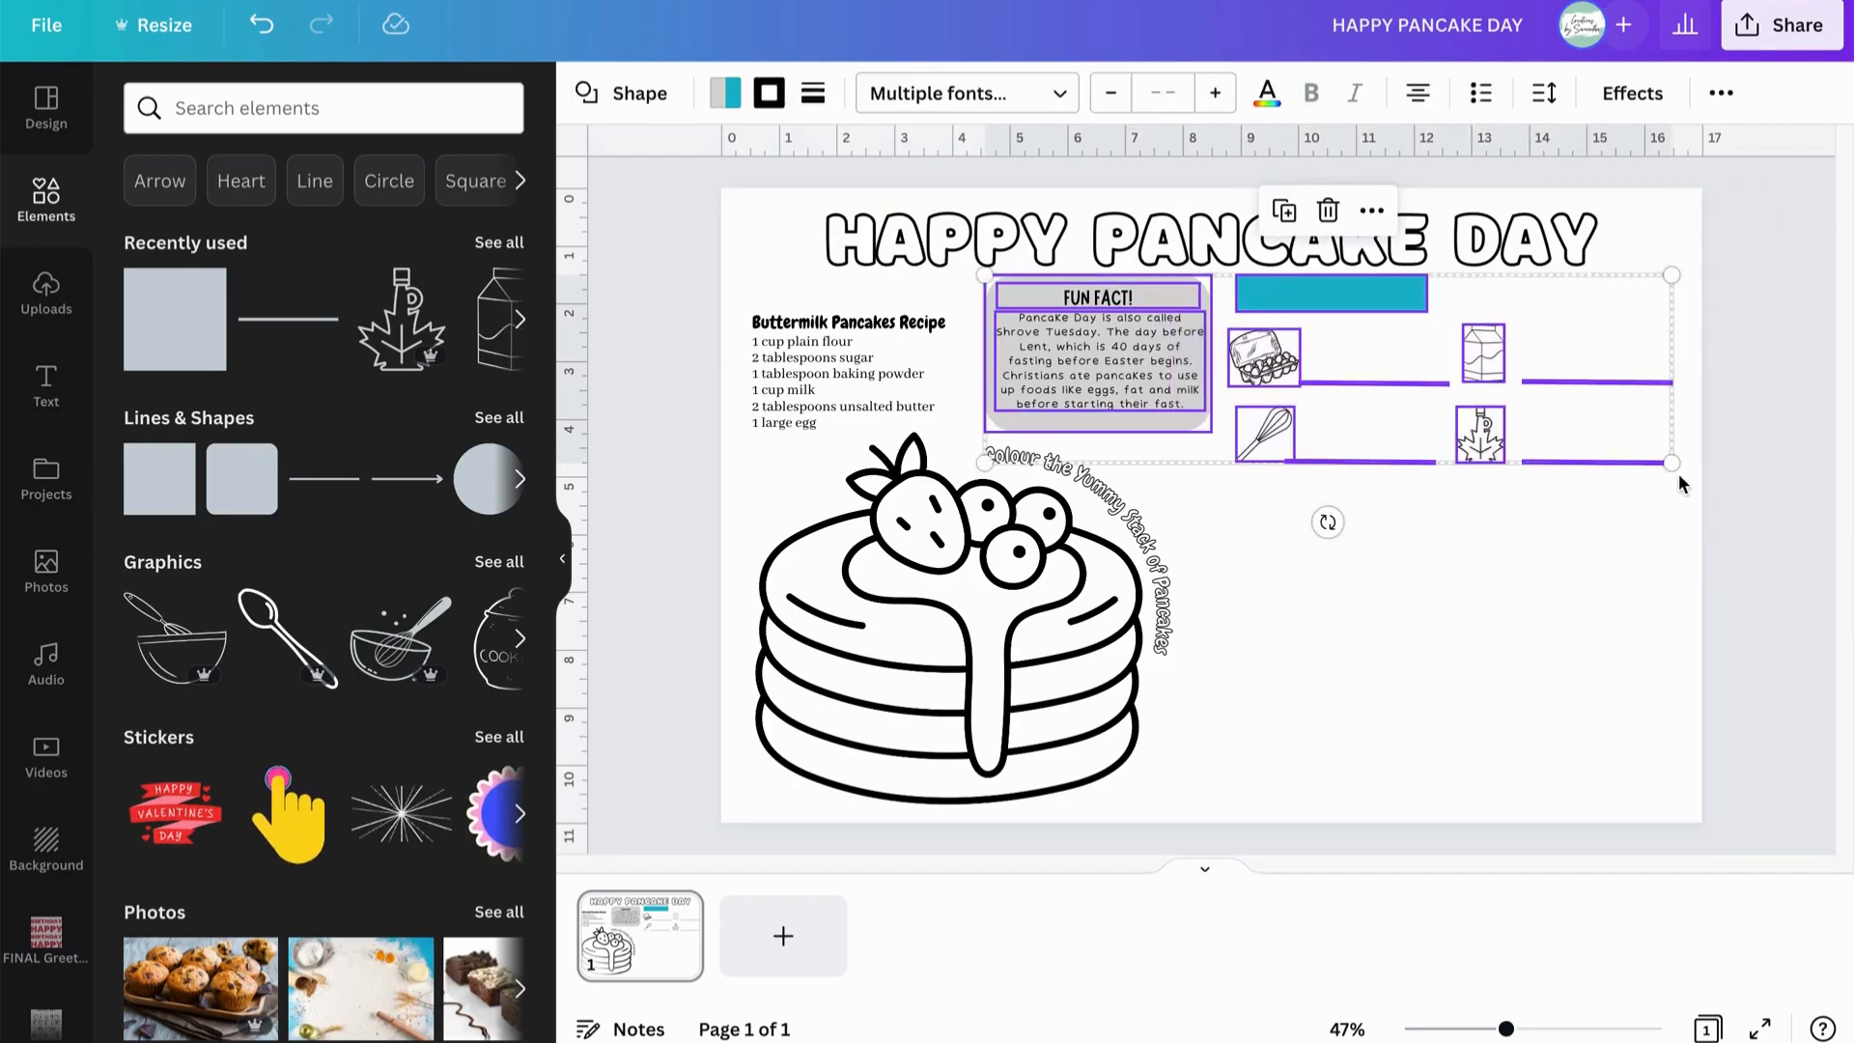
drag(1642, 458, 1534, 425)
drag(1399, 333, 1407, 363)
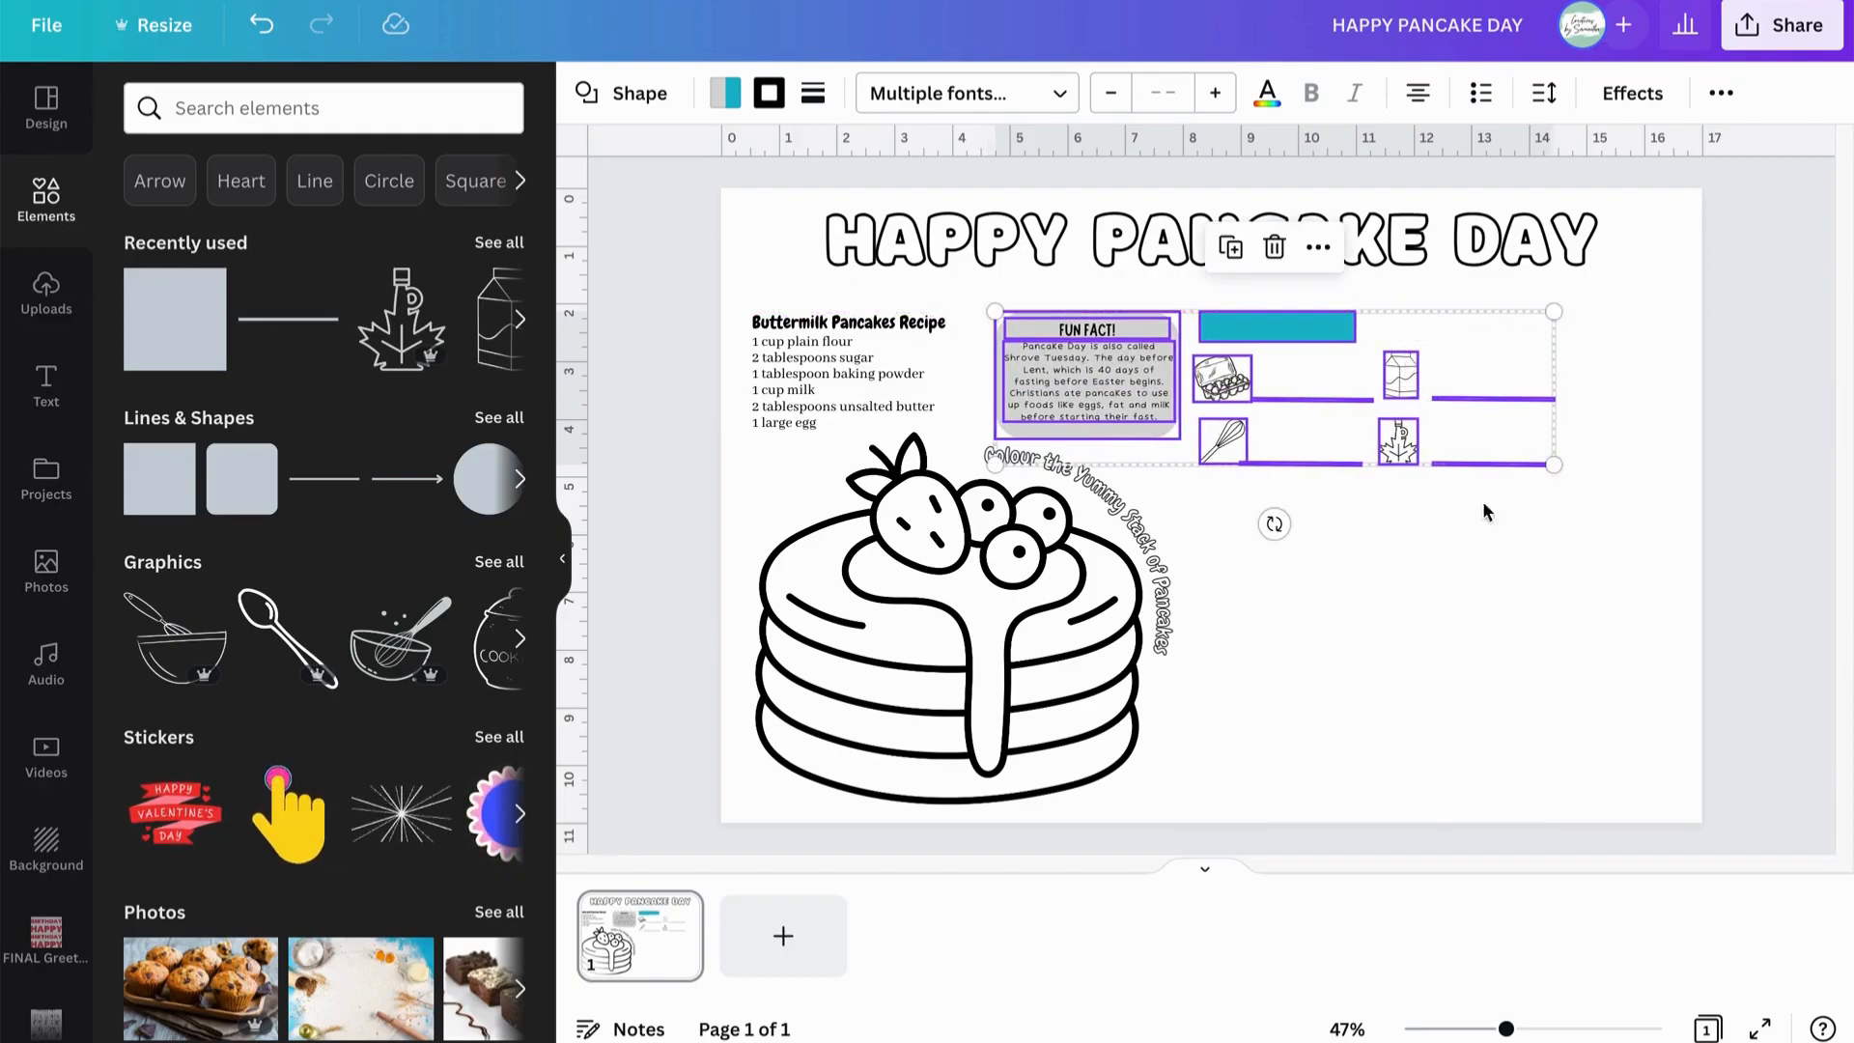
click(1516, 568)
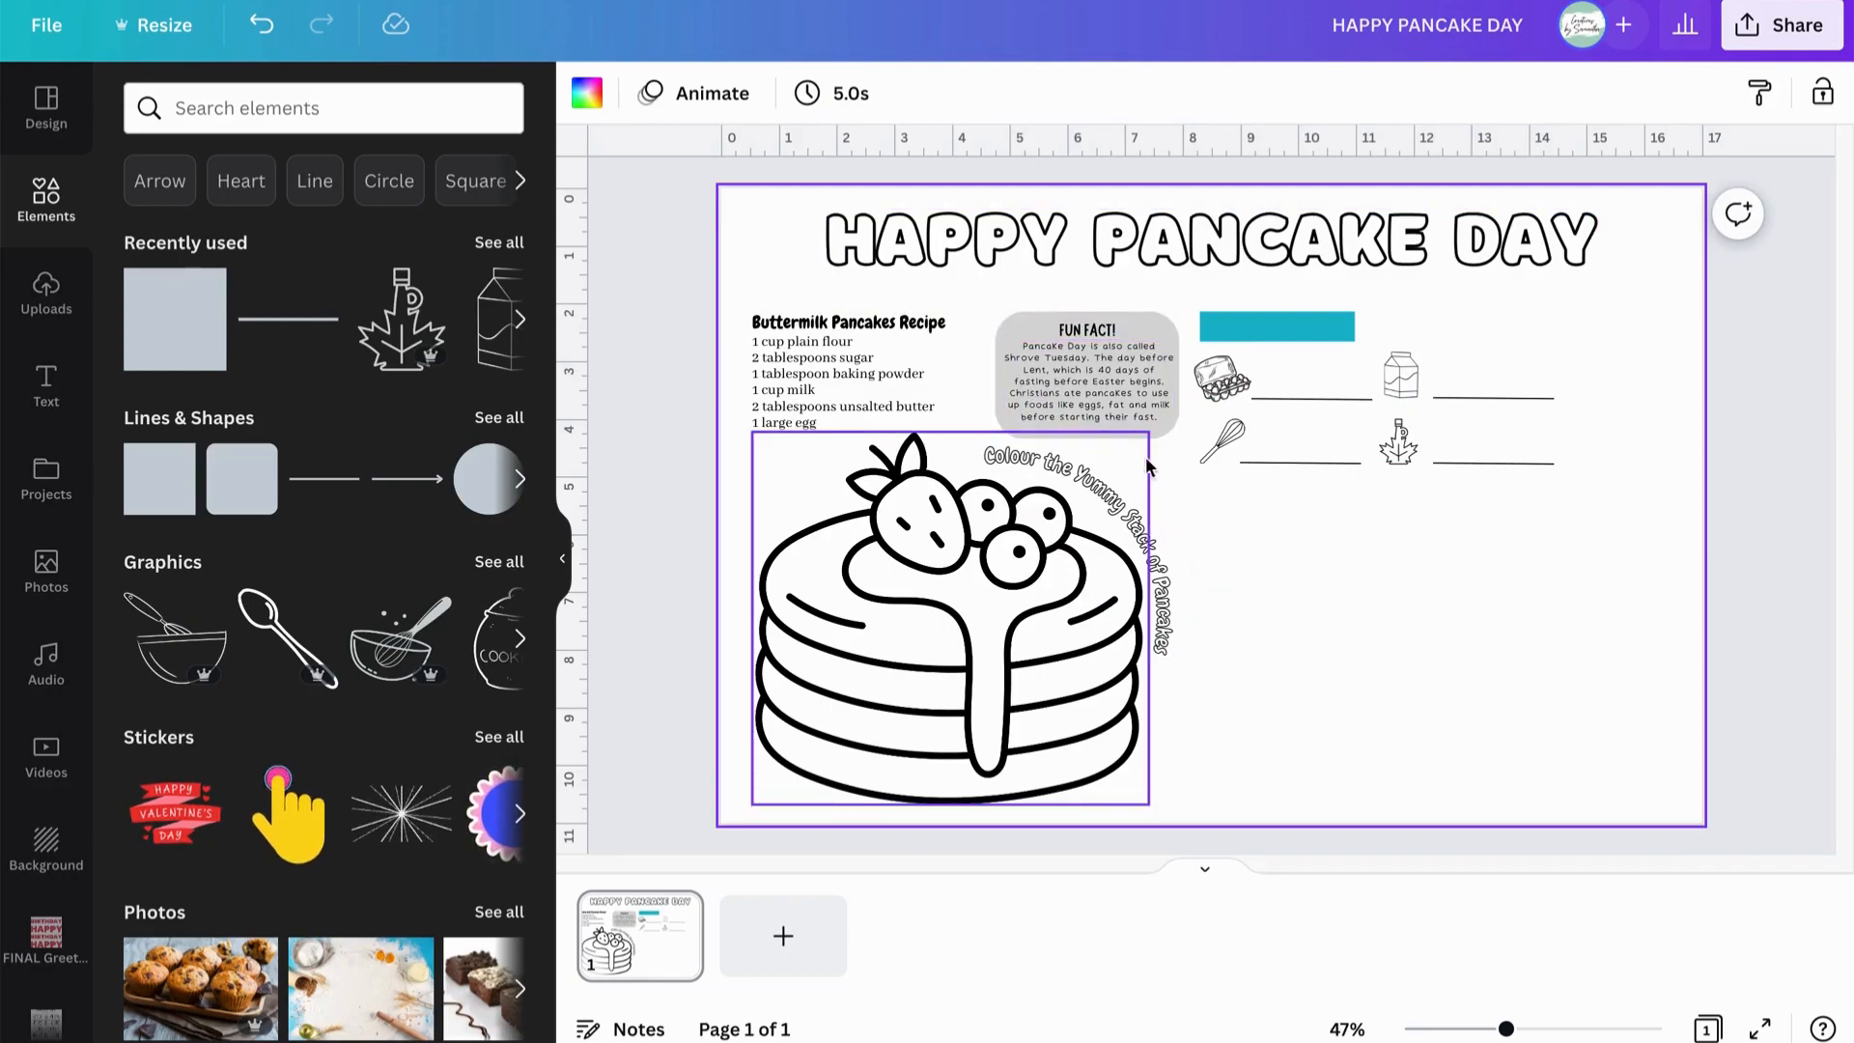
Move the fun fact box closer to the recipe, and shift the banner, icons and lines slightly up and away from it.
drag(1164, 443, 1117, 346)
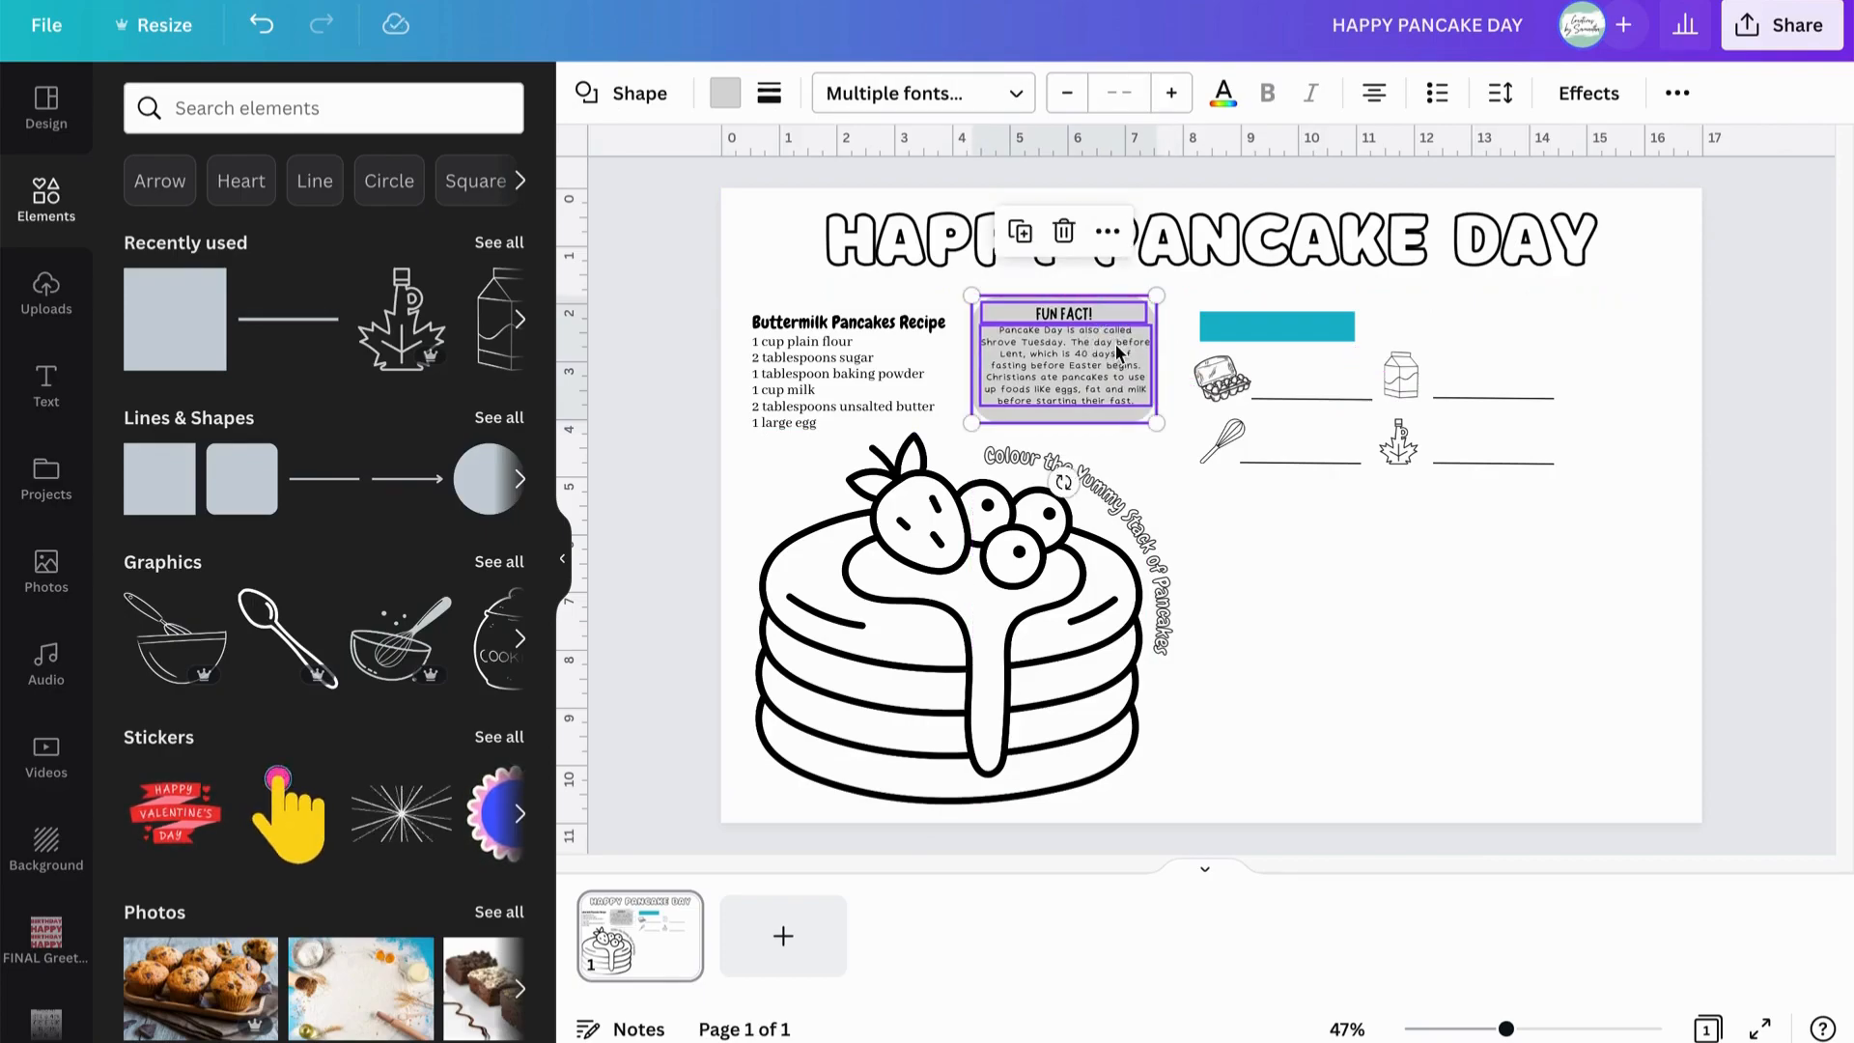
click(1653, 594)
click(1440, 416)
drag(1439, 416, 1273, 302)
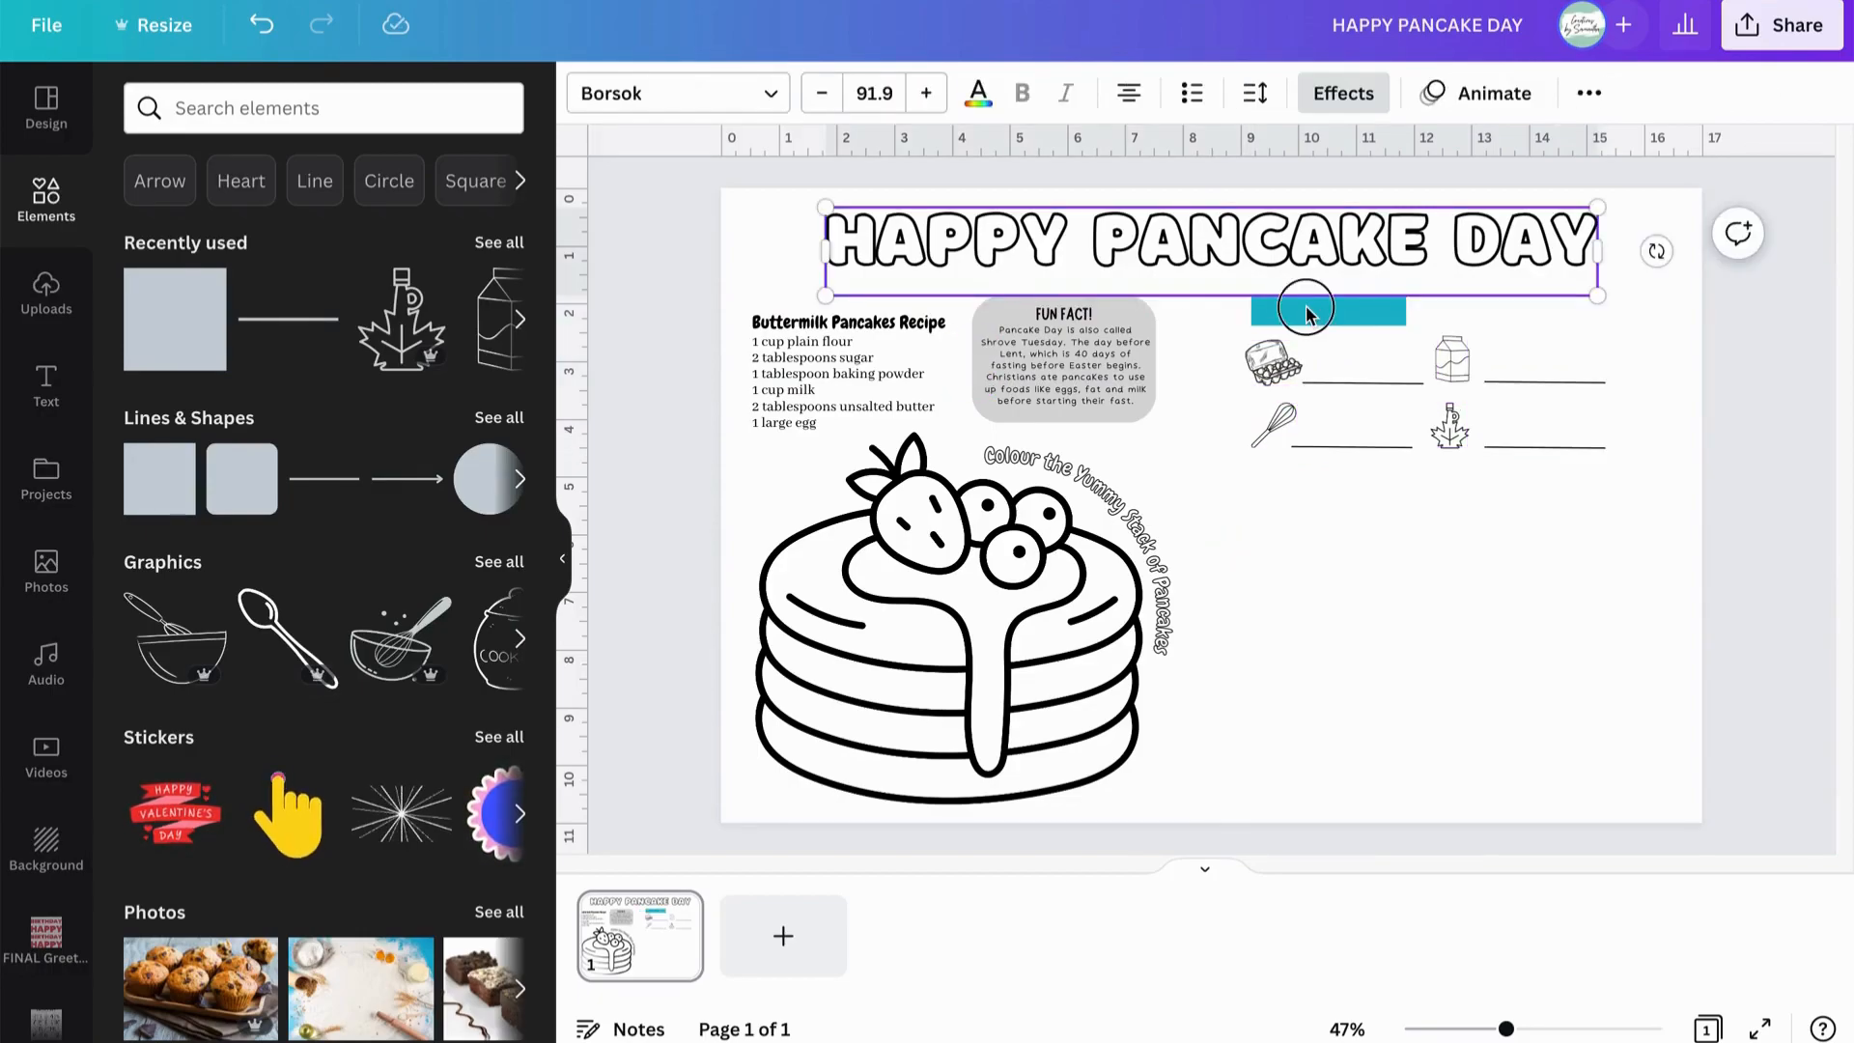
Enter "Name the Ingredients" in the teal banner, widen it to fit the text on one line and lower it slightly.
click(1330, 311)
click(1330, 311)
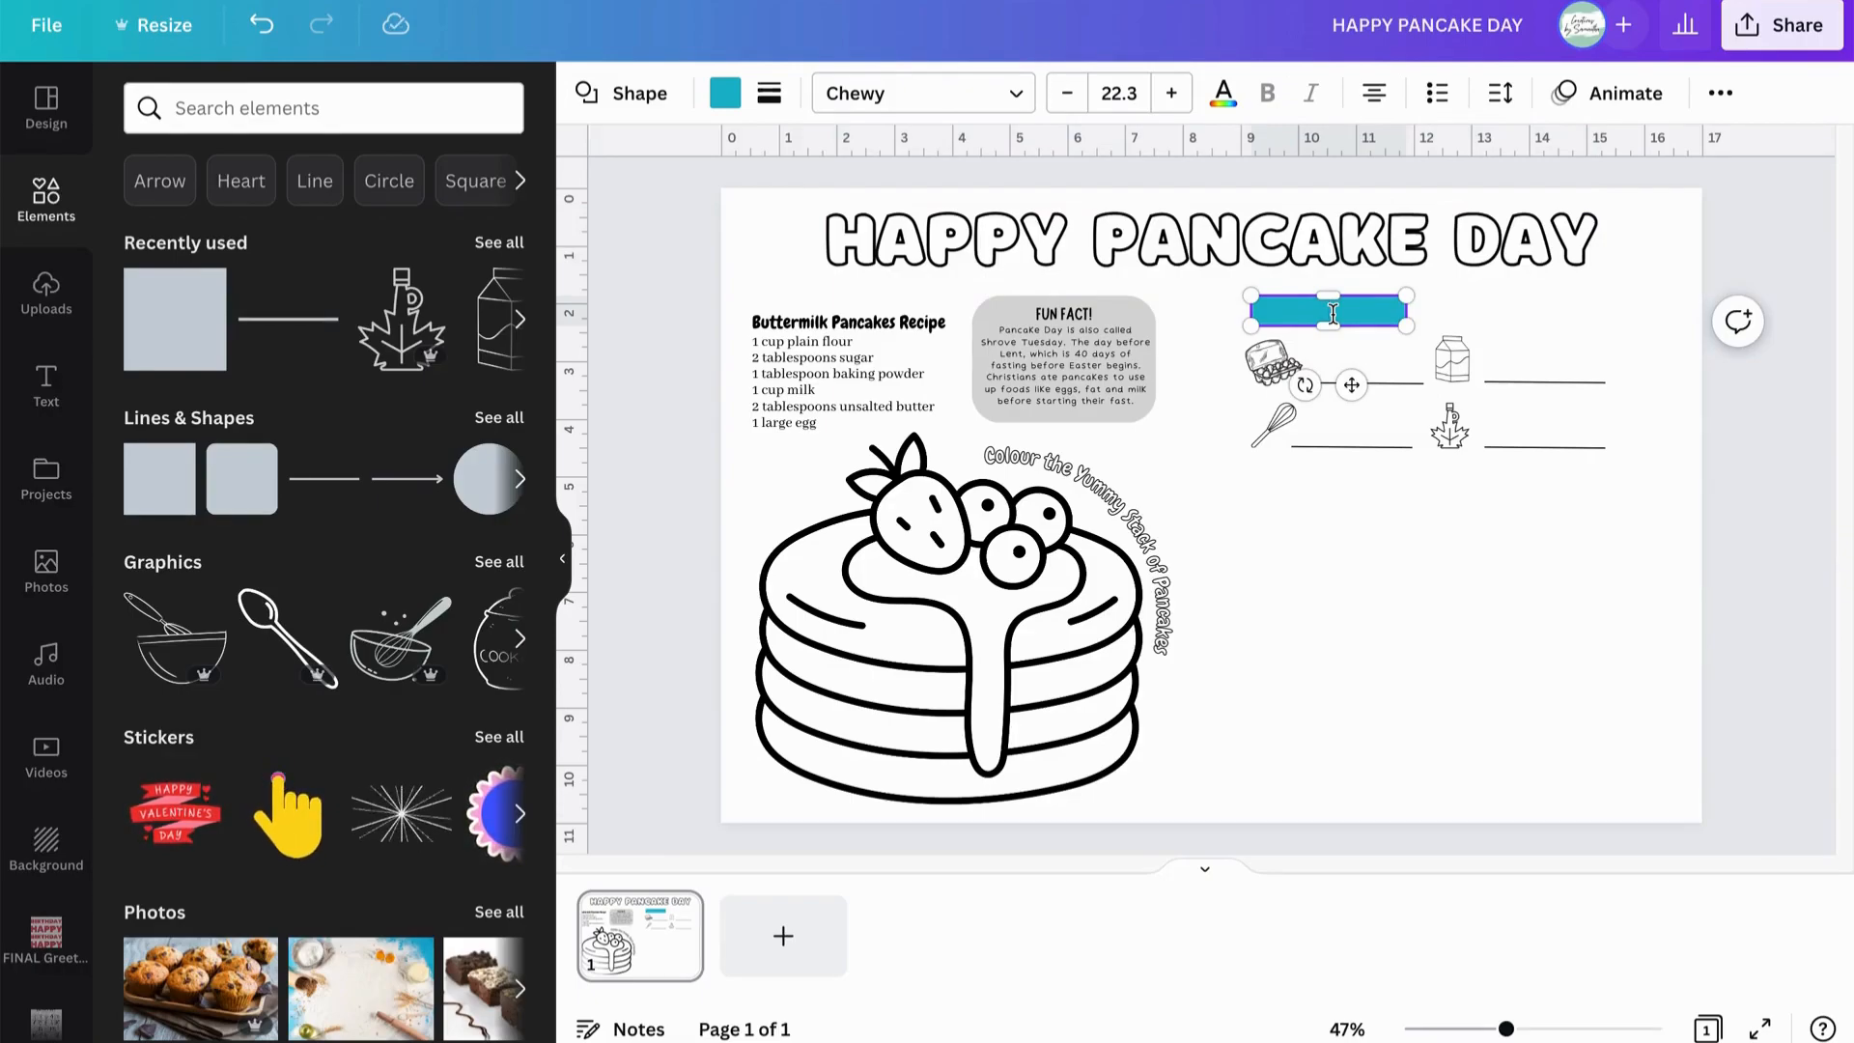
text(Nae)
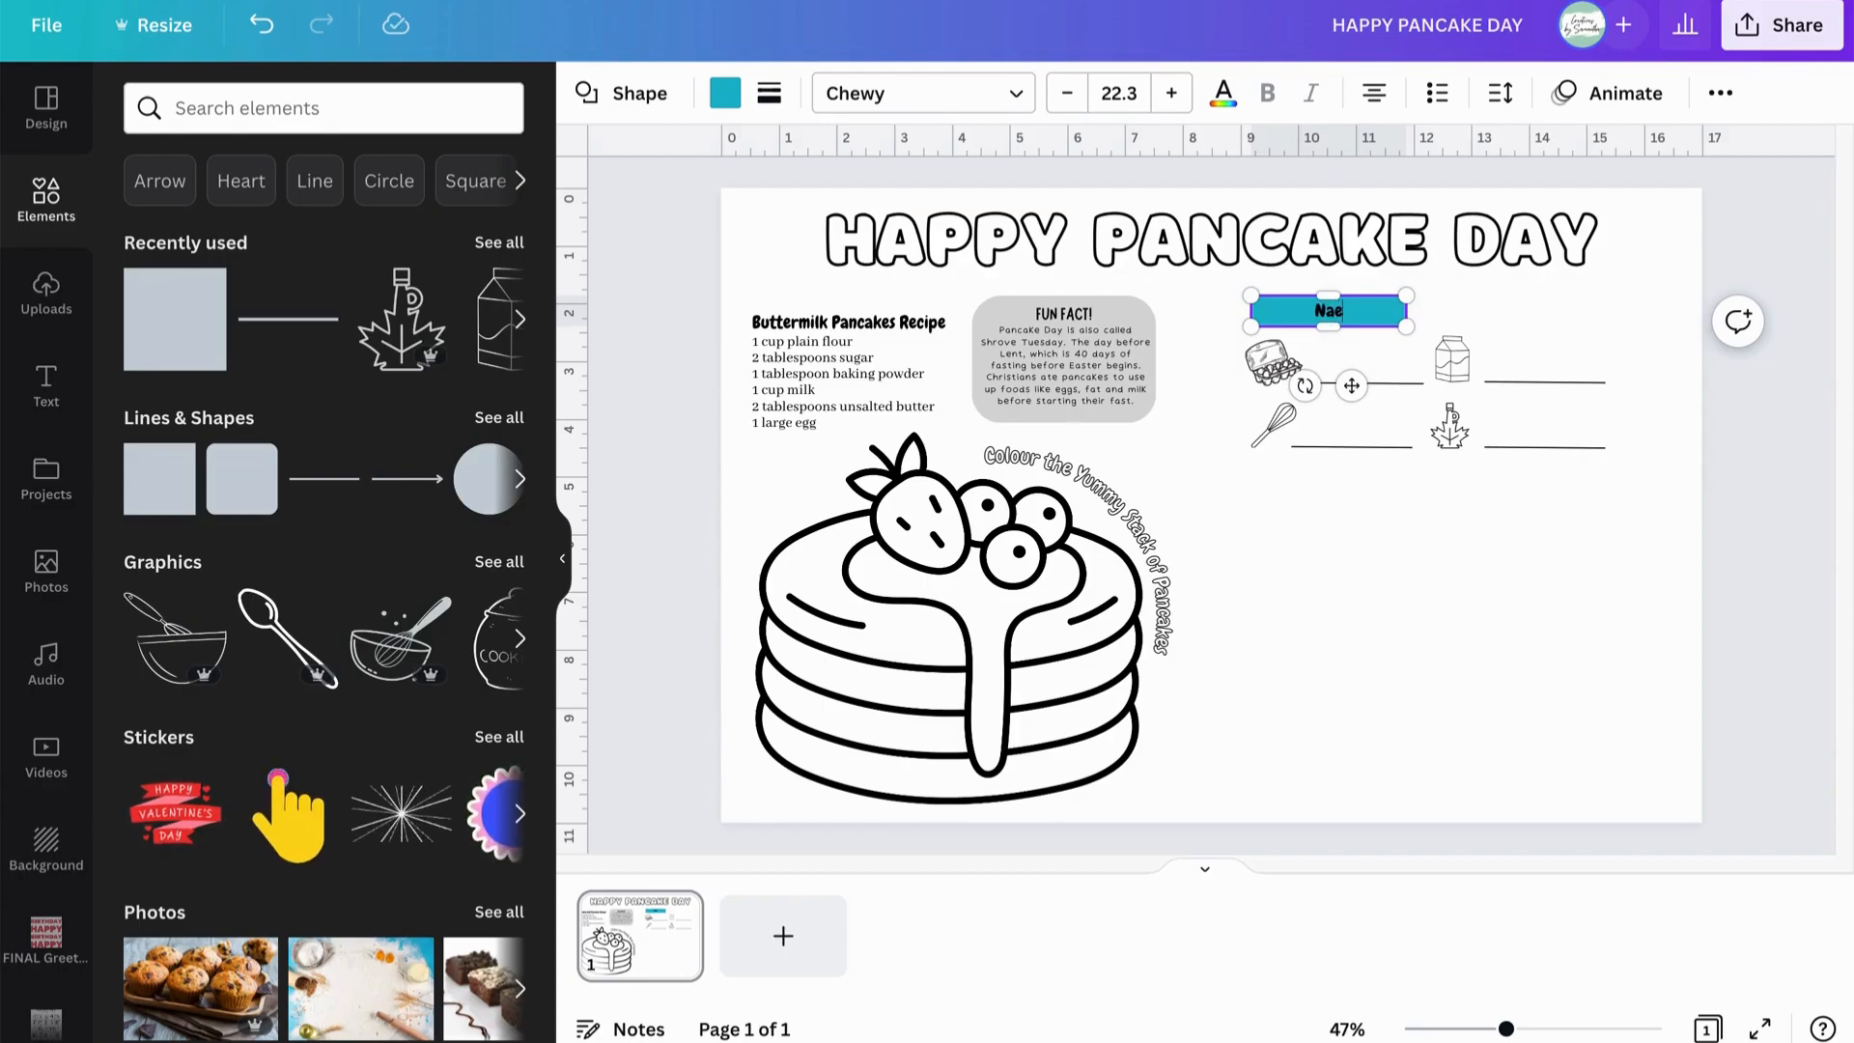
text(e t)
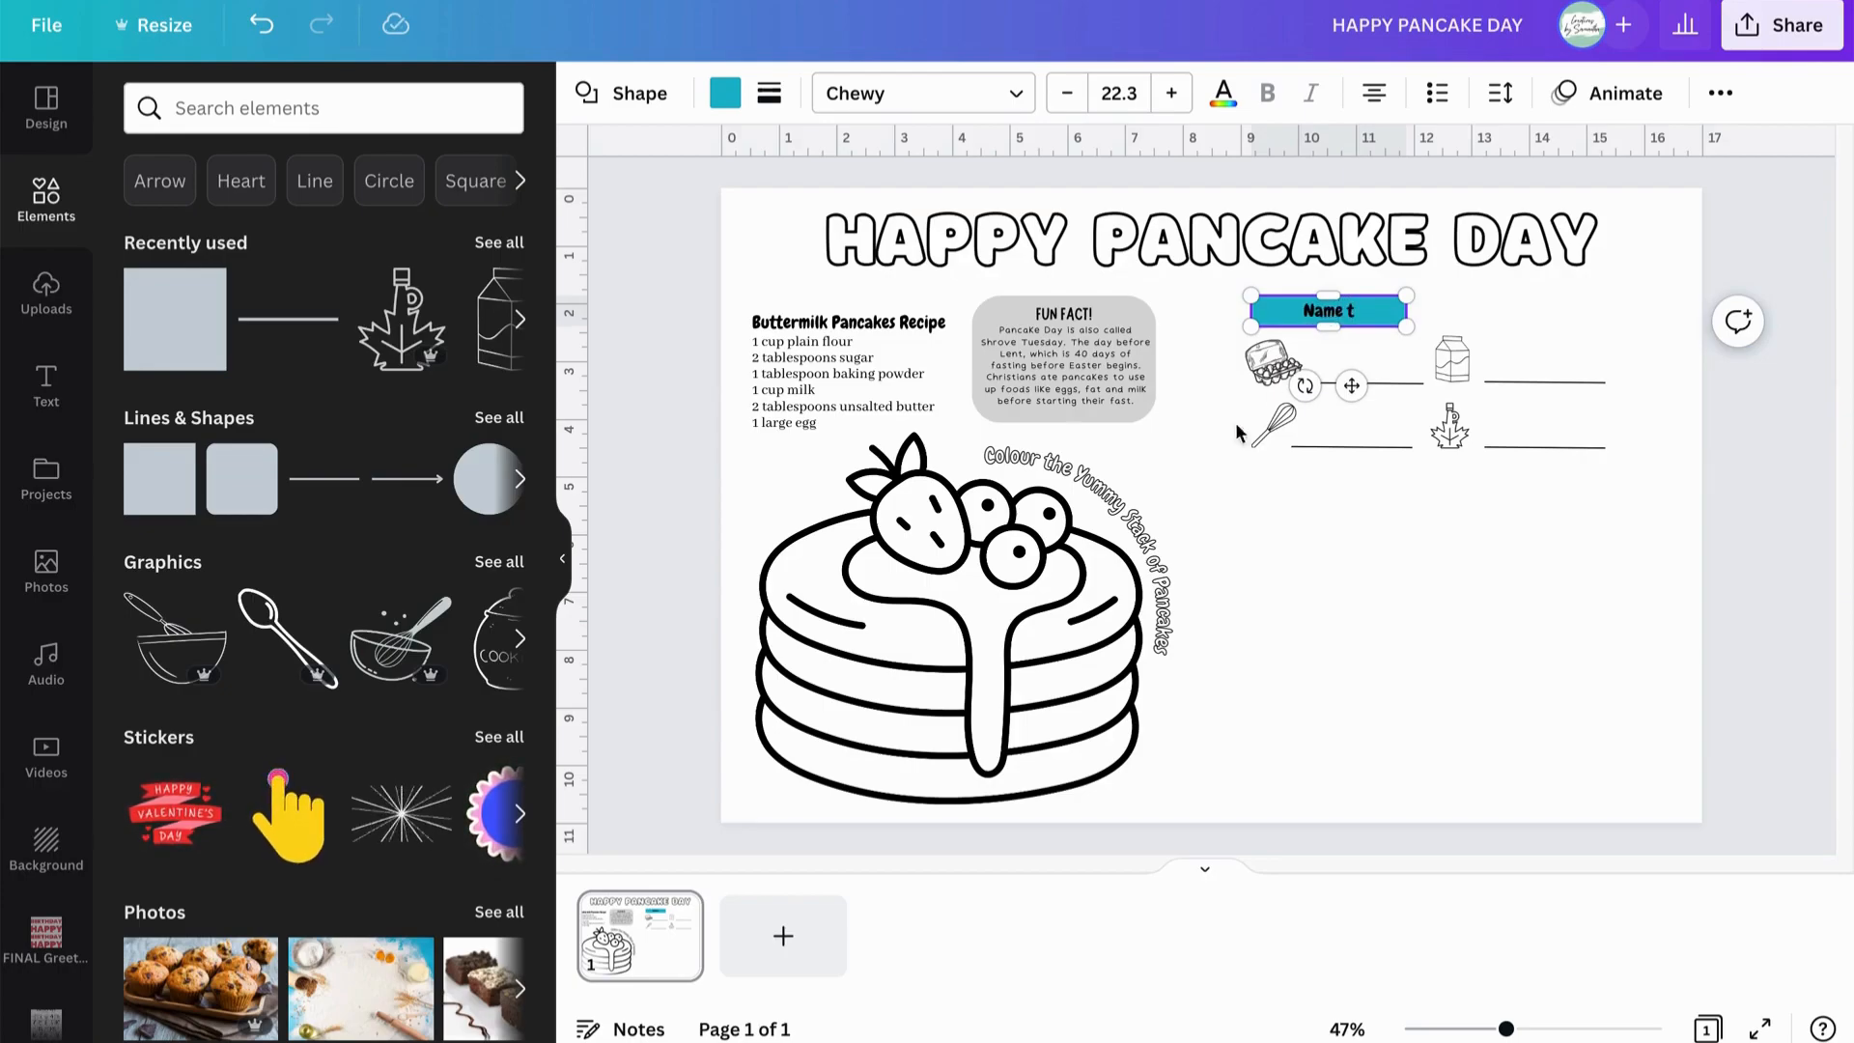
click(570, 557)
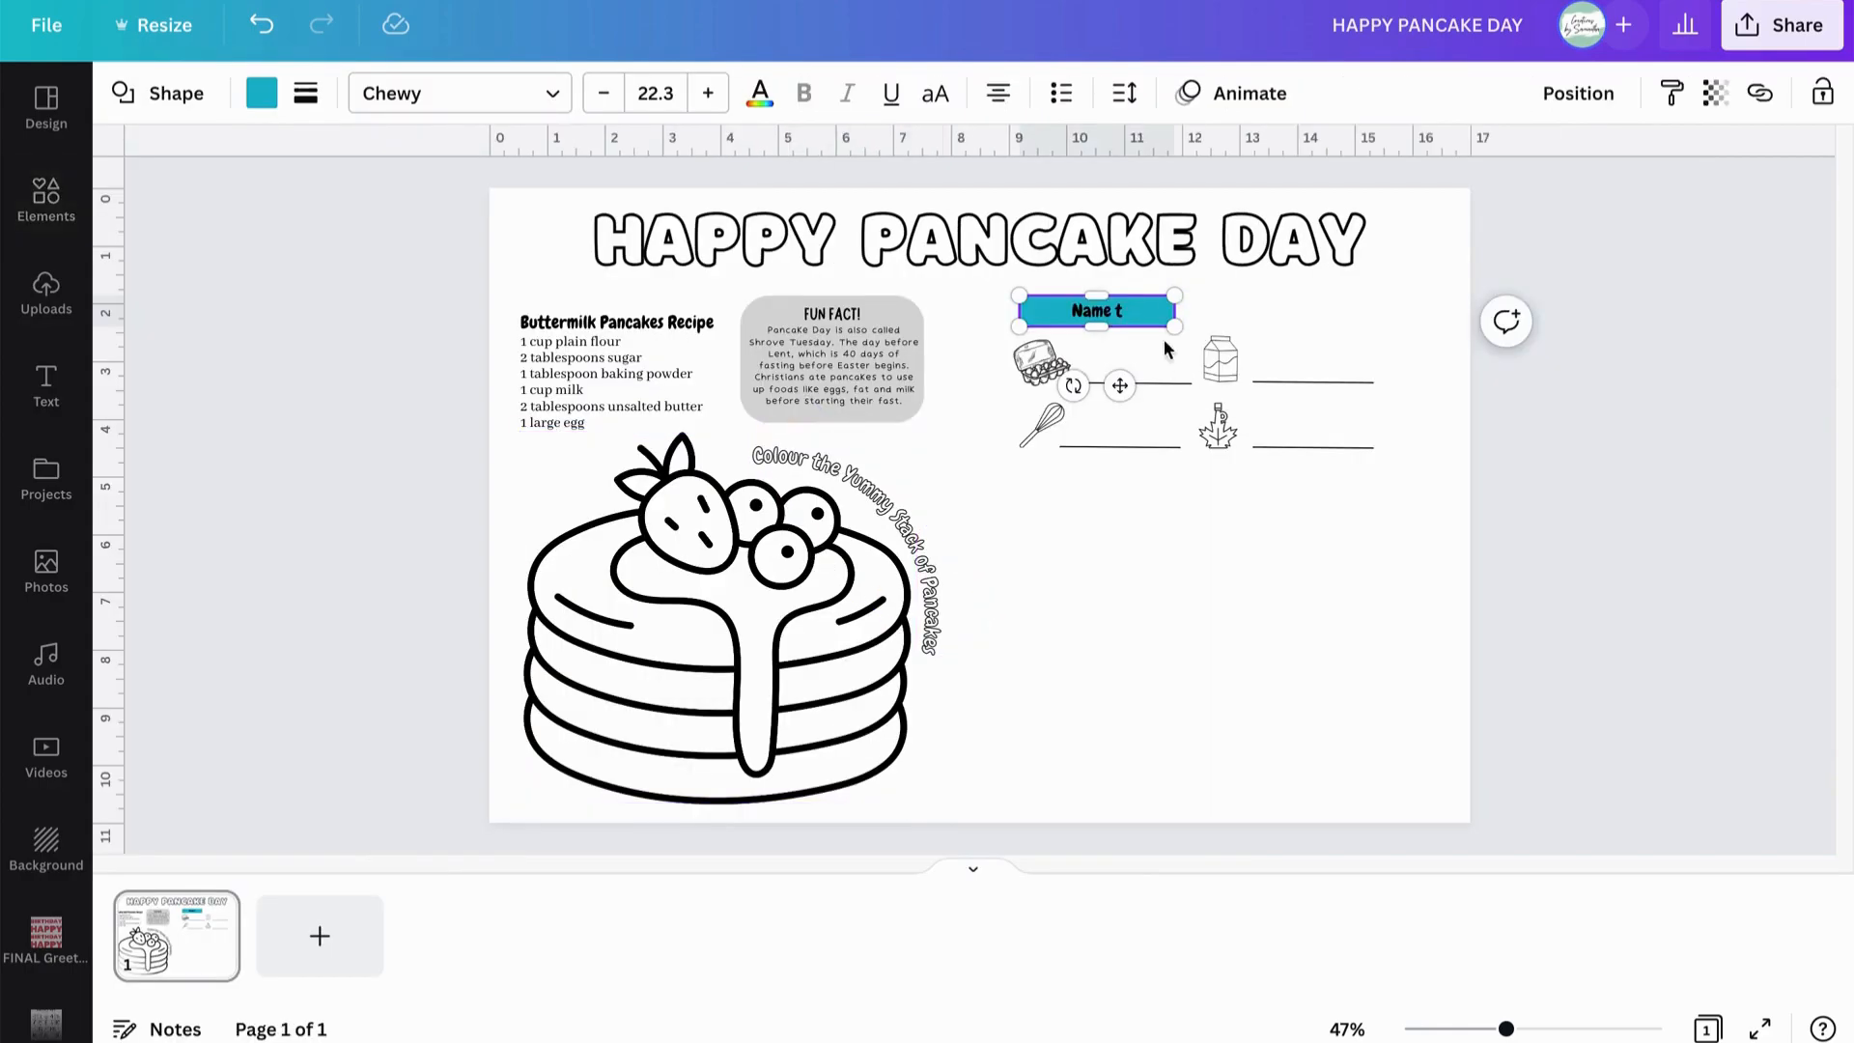
scroll(1167, 324, up, 5)
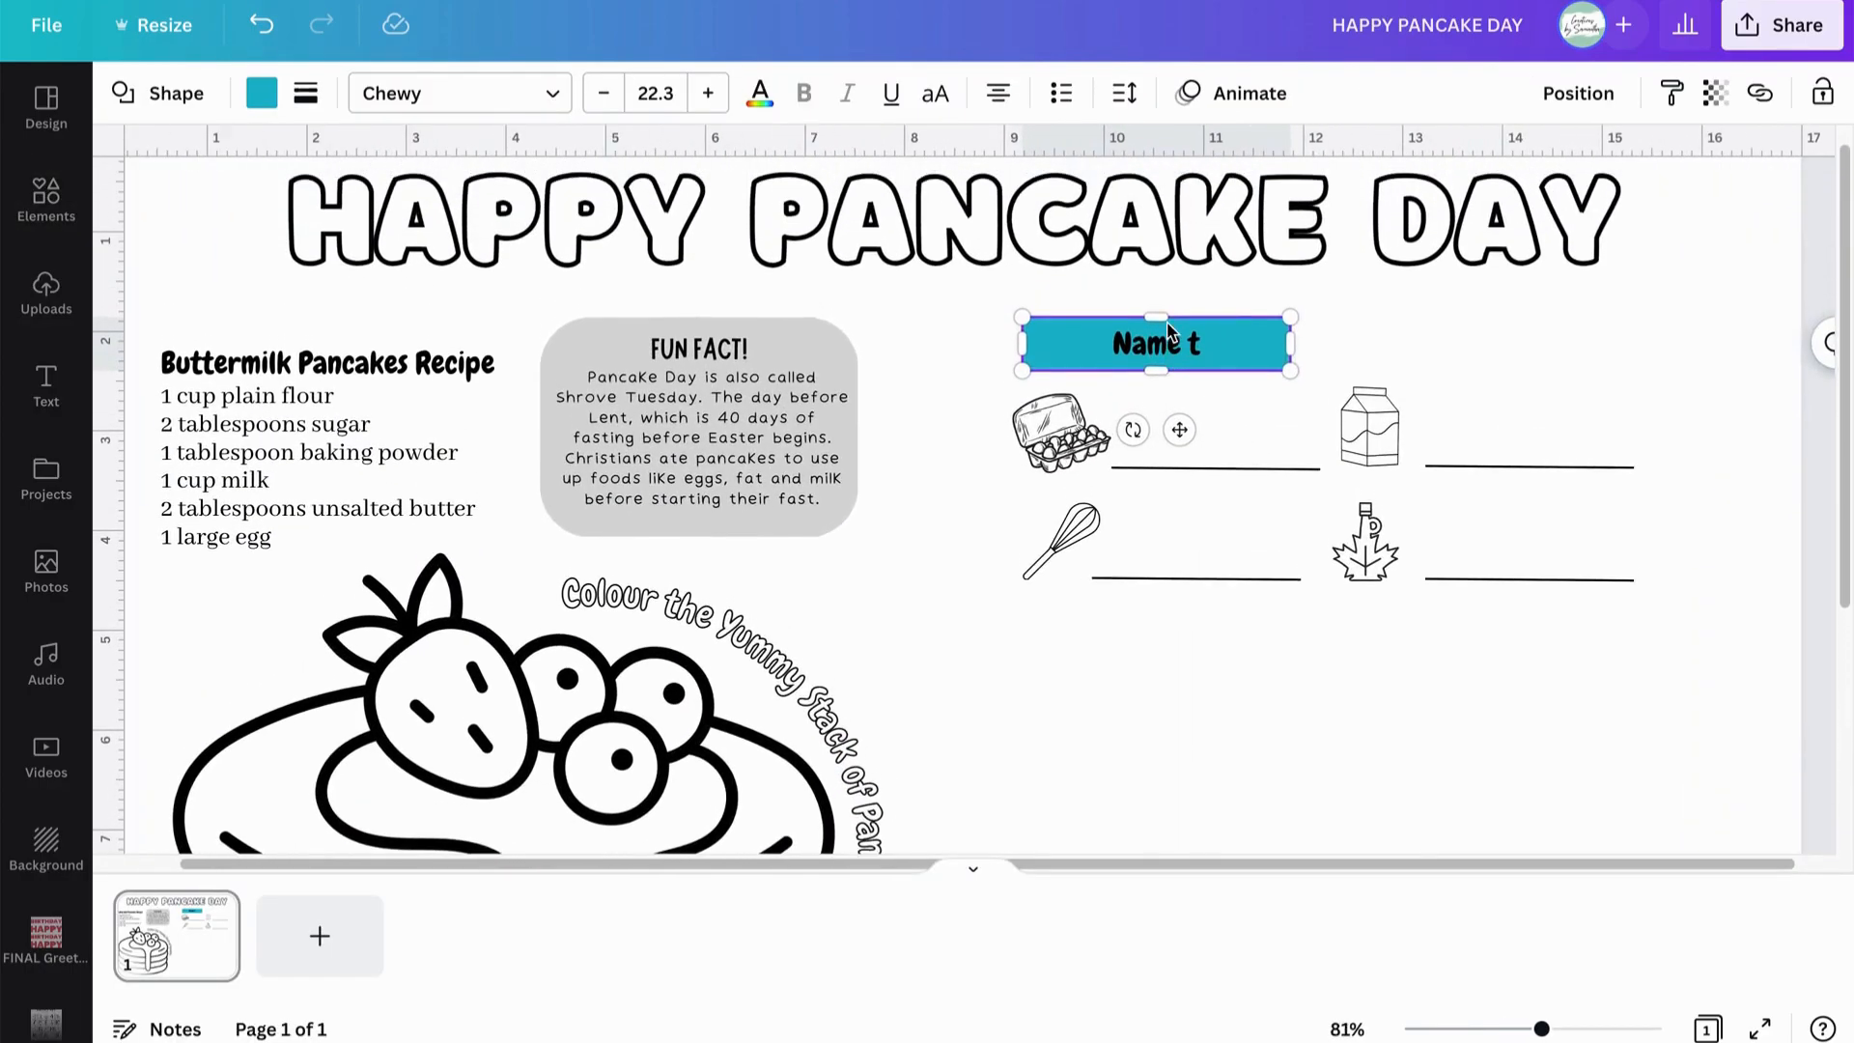
text(he )
text(Ingre)
text(dients)
mouse_move(1290, 355)
mouse_down()
mouse_move(1407, 357)
mouse_move(1311, 358)
mouse_up()
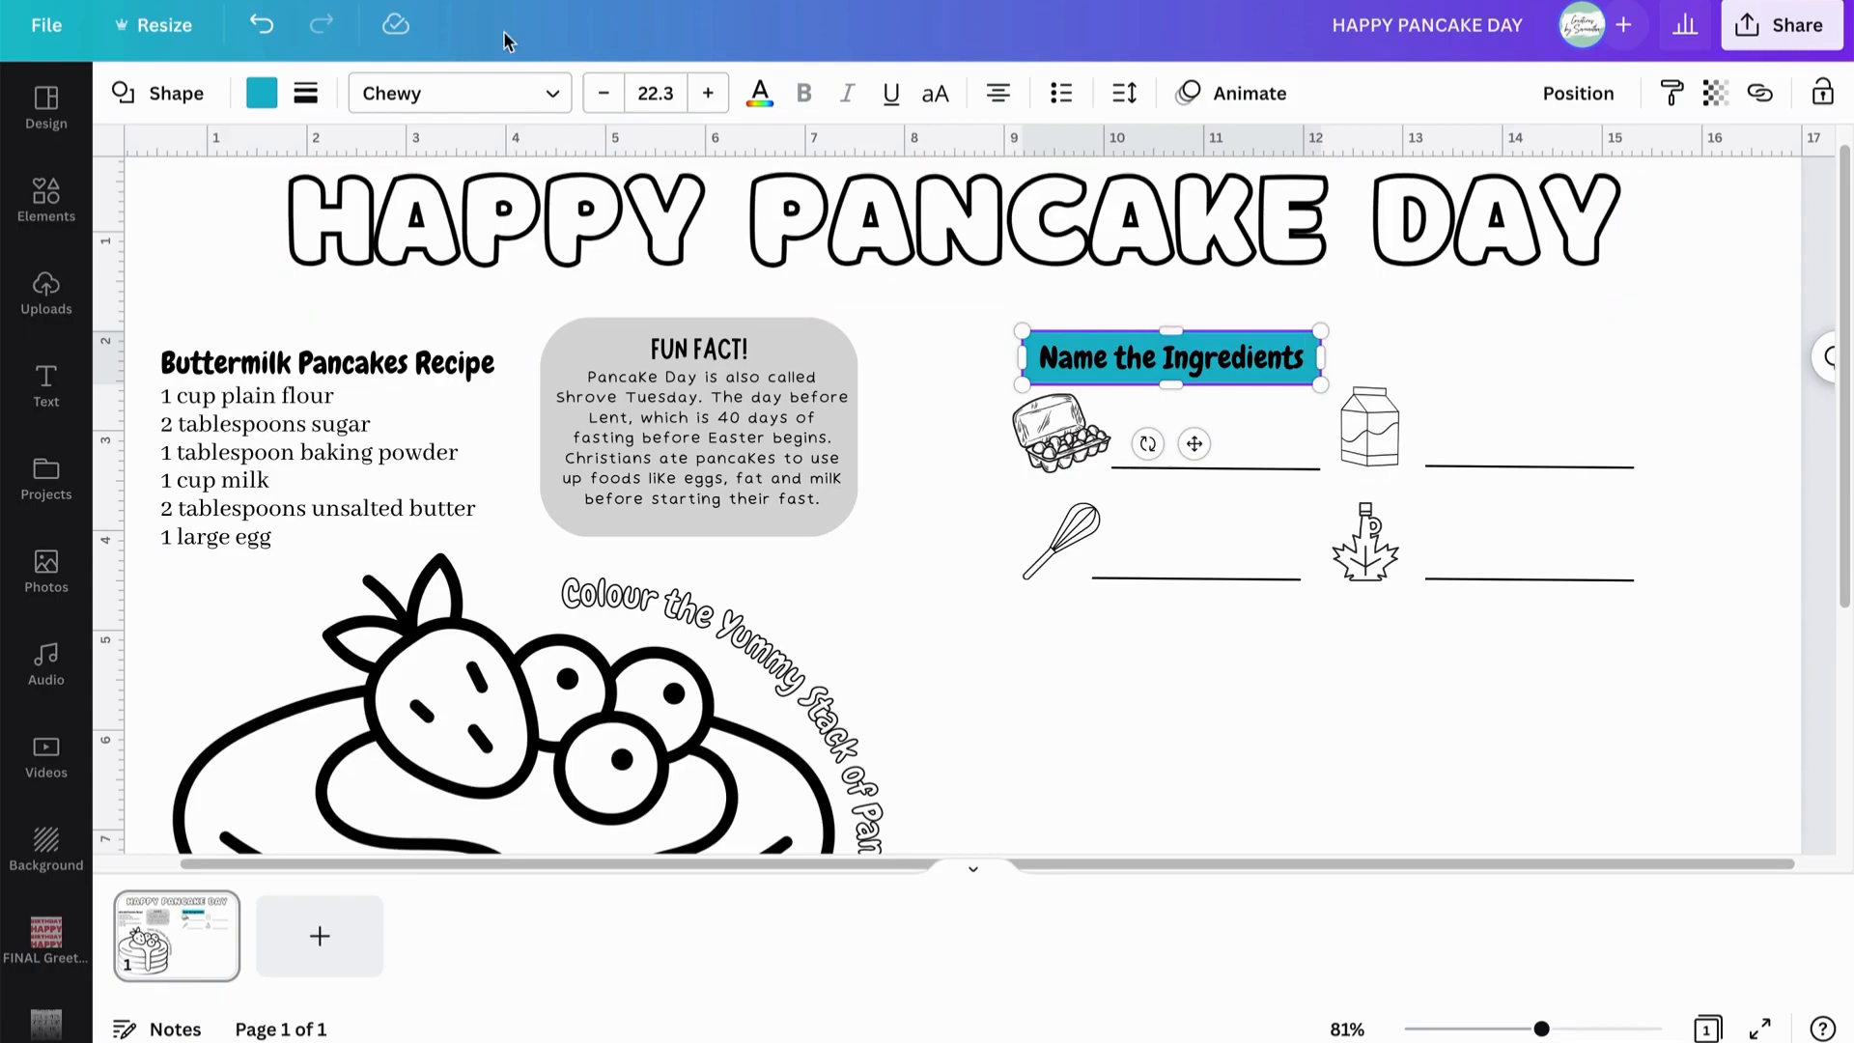
Change the banner text's font to Canva Sans Medium and widen the banner so the text fits on one line.
click(492, 91)
double_click(285, 114)
text(canva sa)
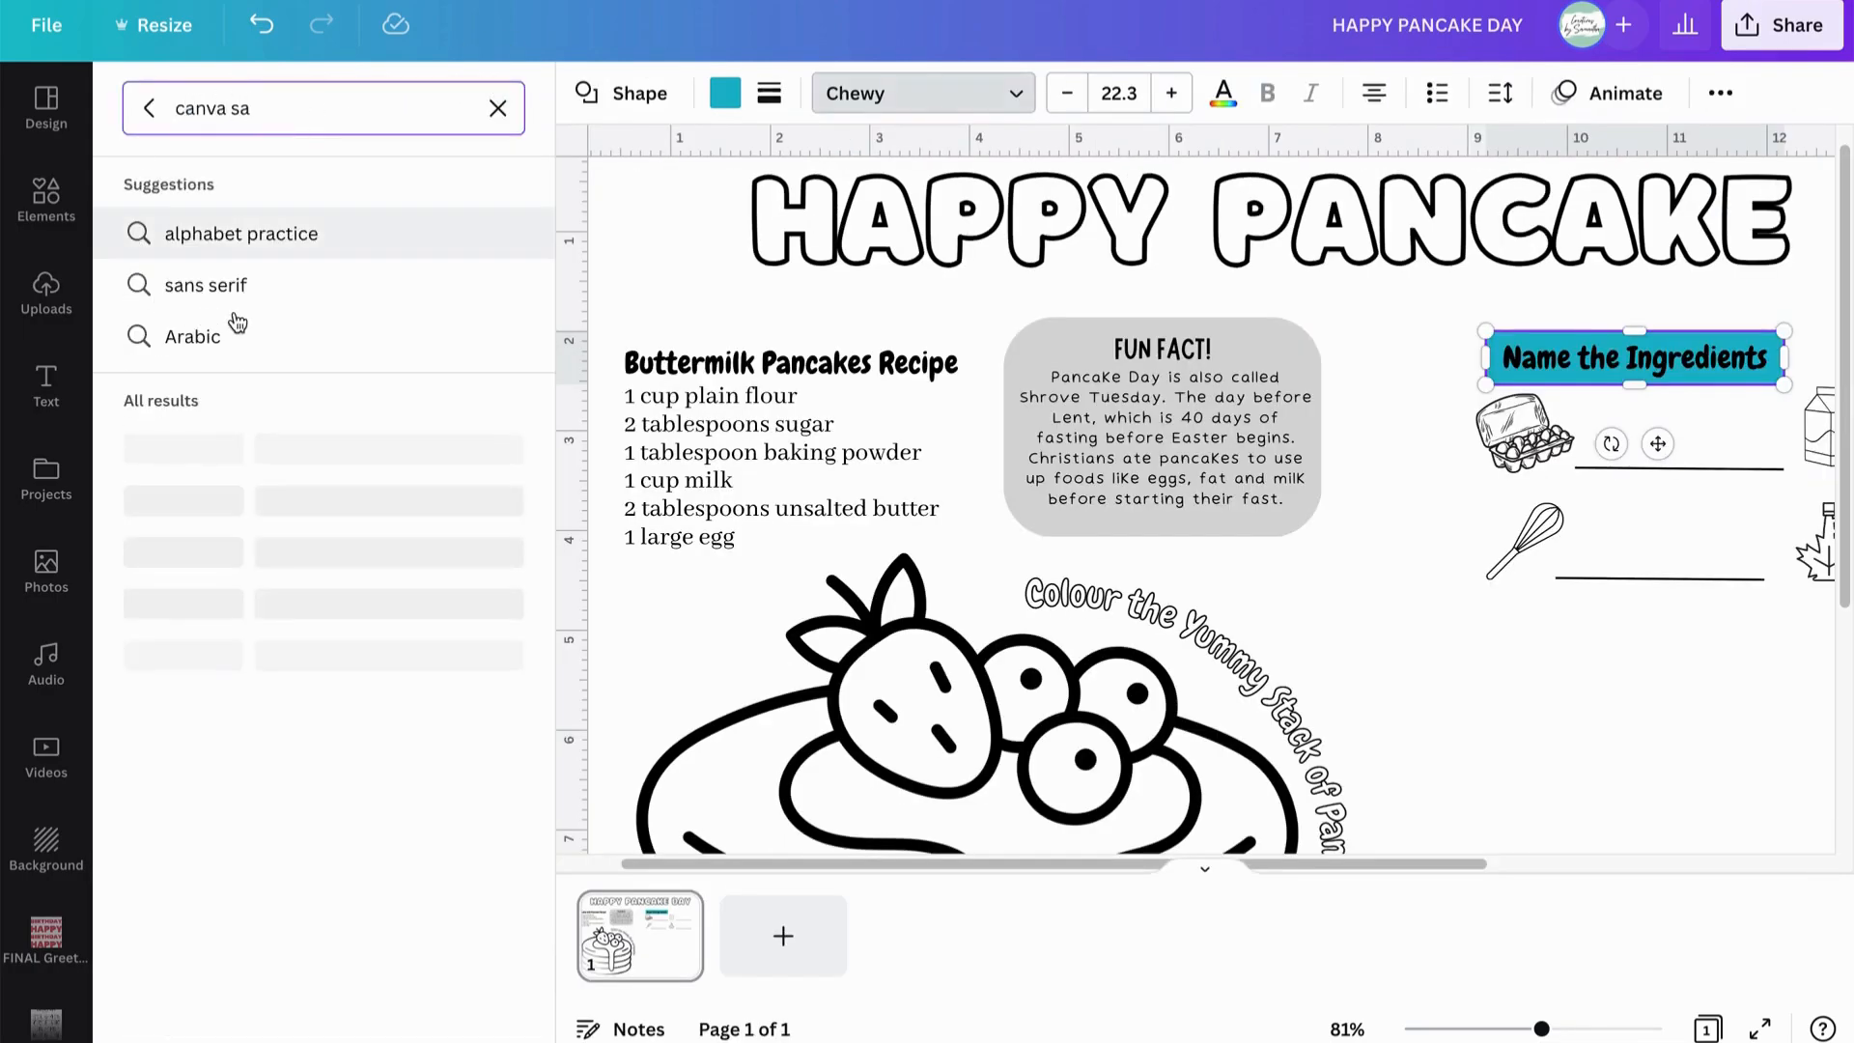
click(266, 454)
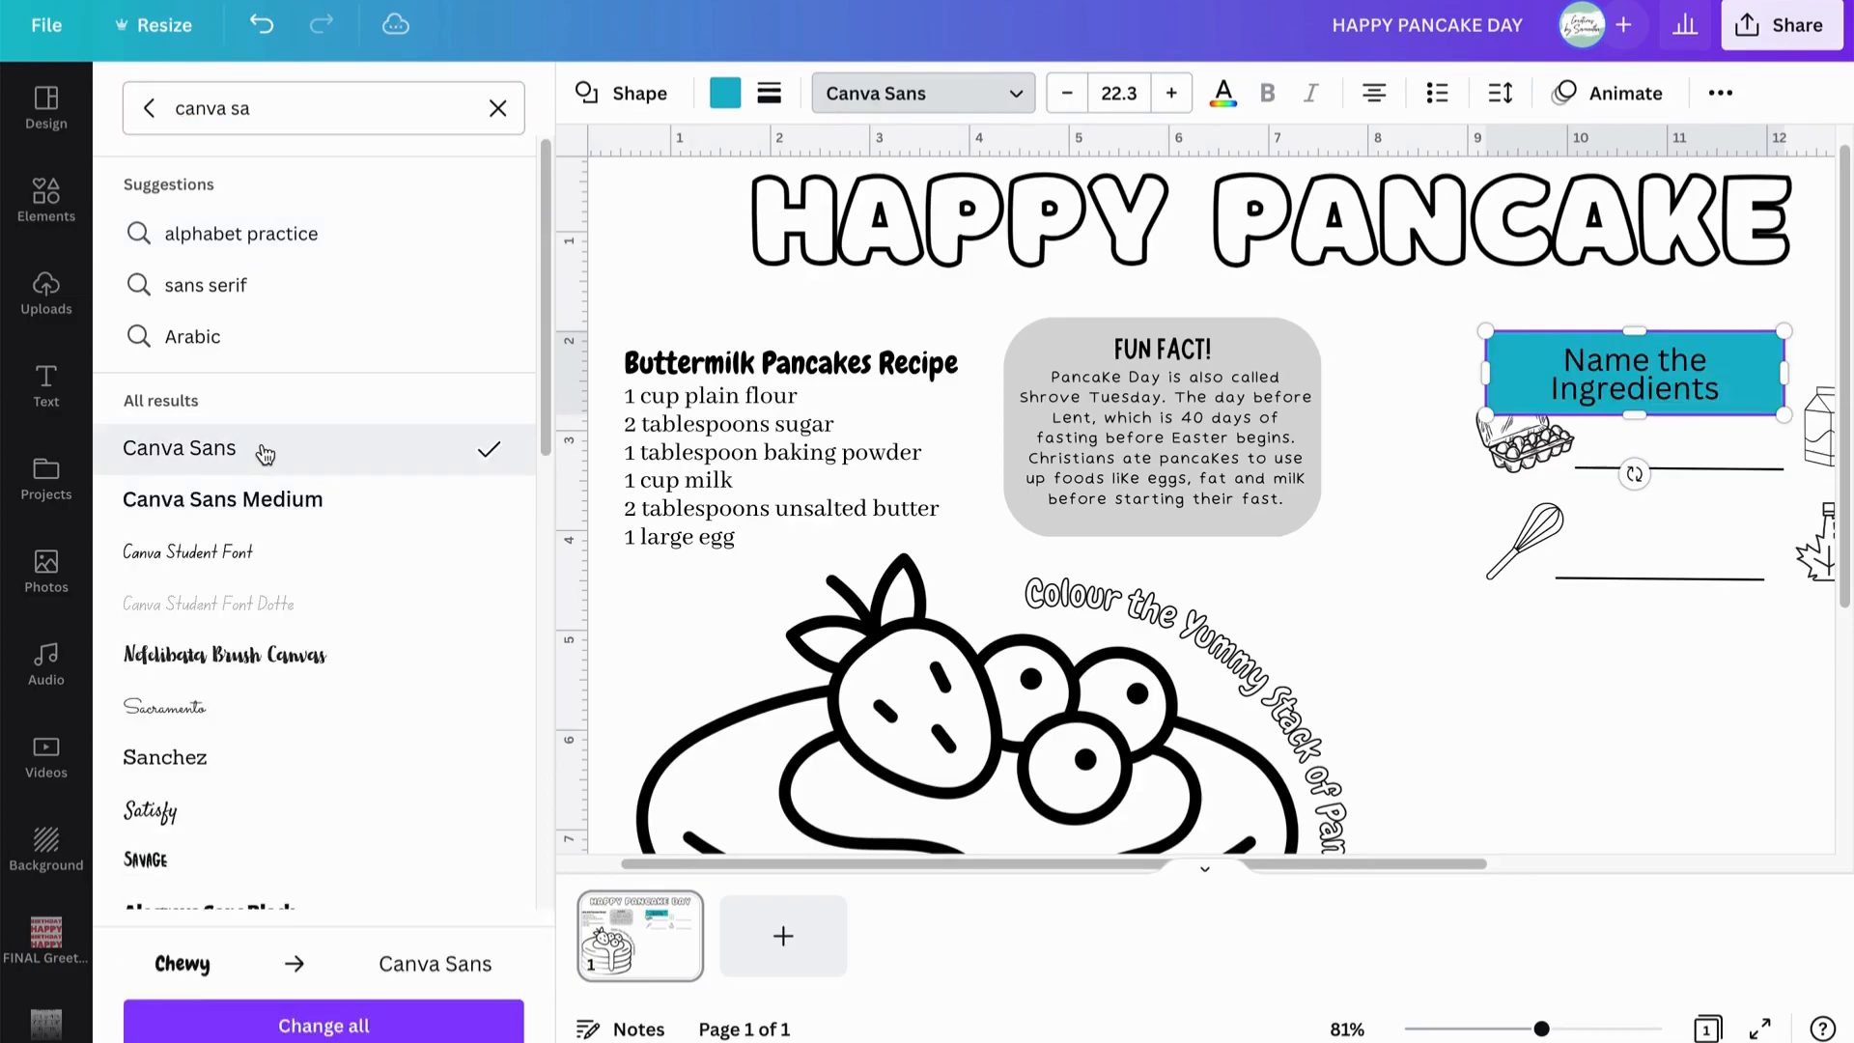
click(385, 507)
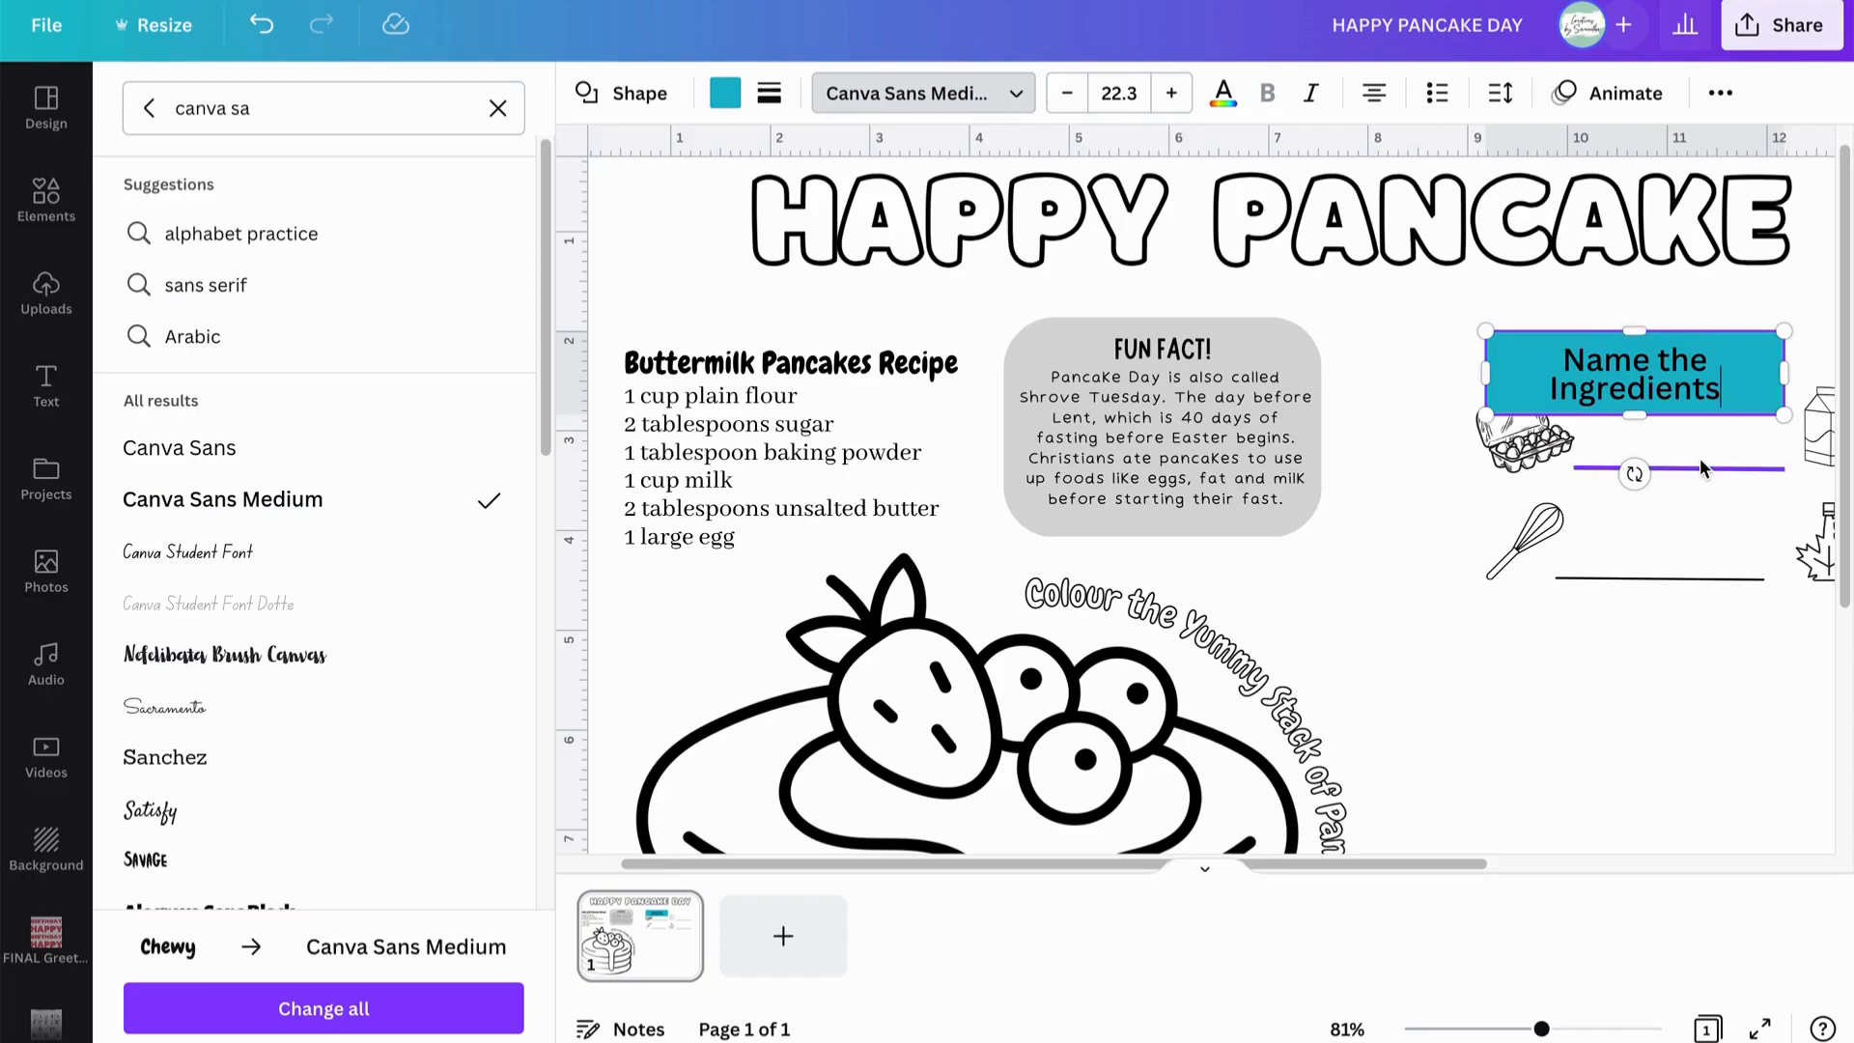
scroll(1699, 457, down, 6)
mouse_move(1423, 321)
mouse_down()
mouse_move(1503, 319)
mouse_move(1454, 323)
mouse_up()
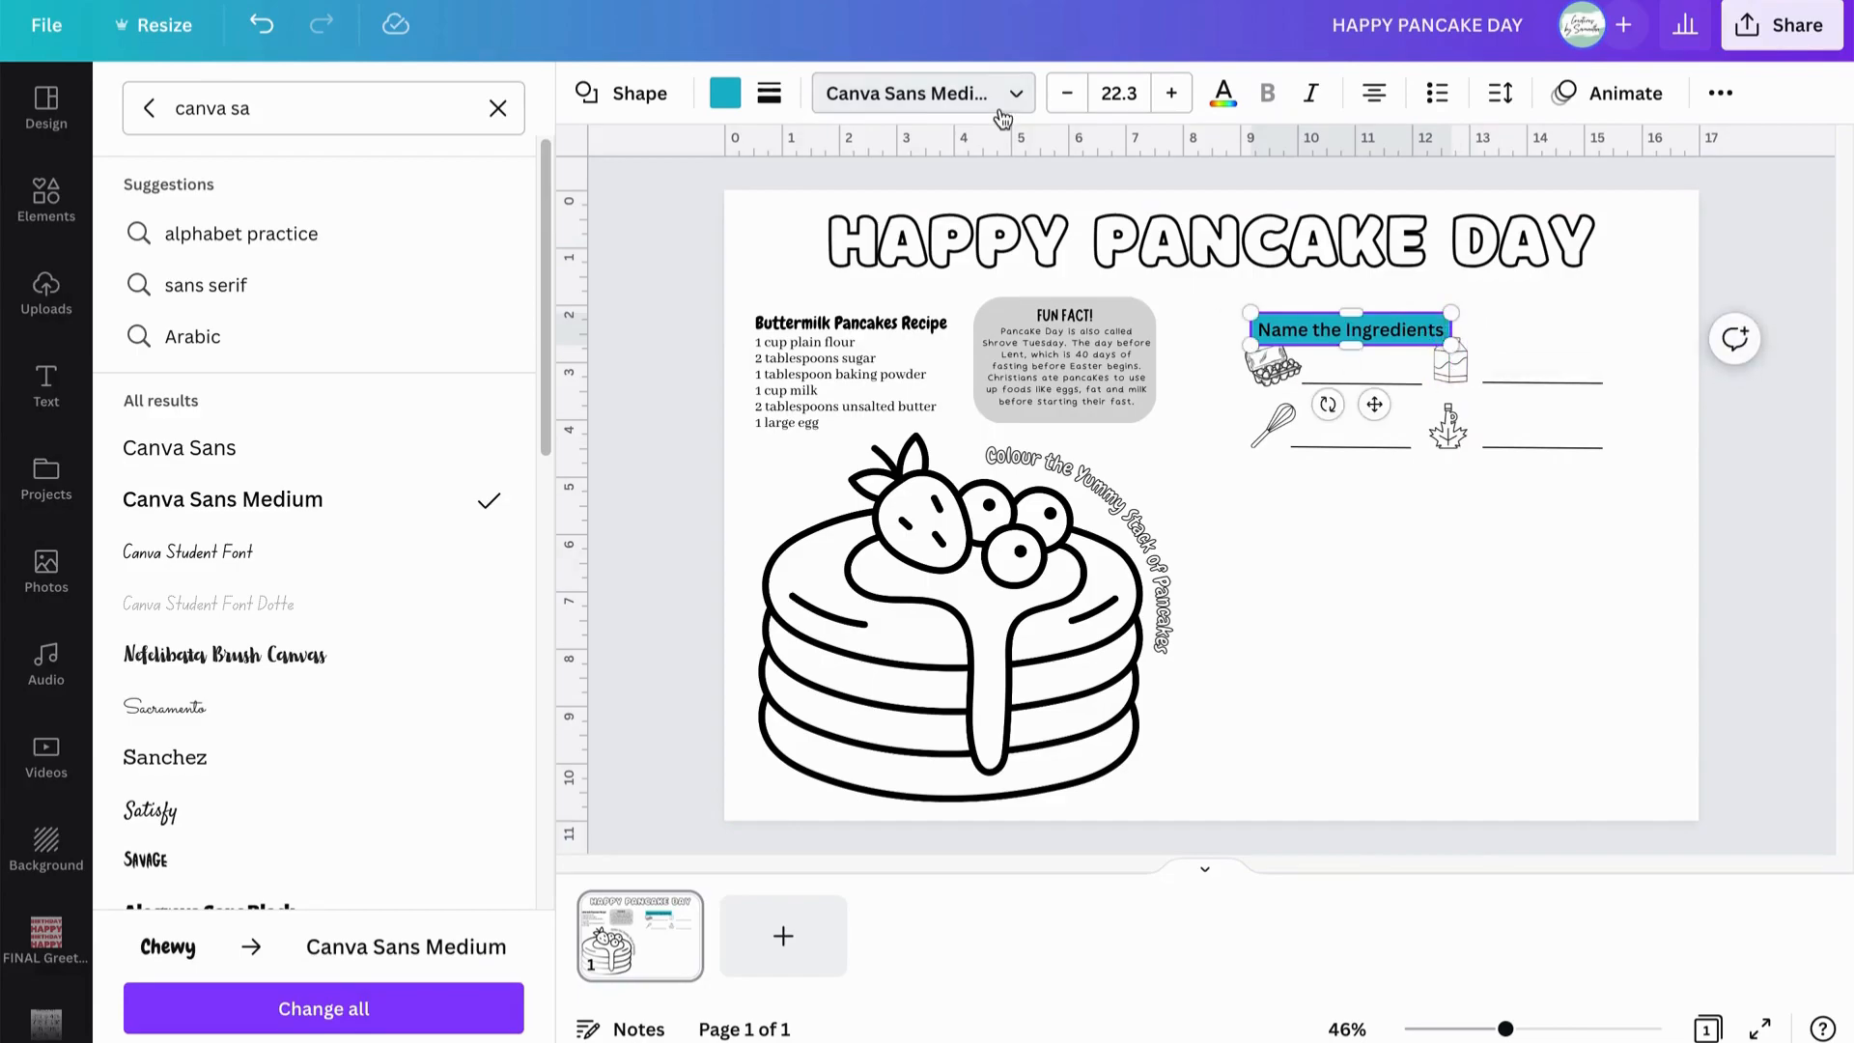
Fill the "Name the Ingredients" banner with black, make its text white, and raise the banner slightly clear of the ingredient icons.
click(723, 96)
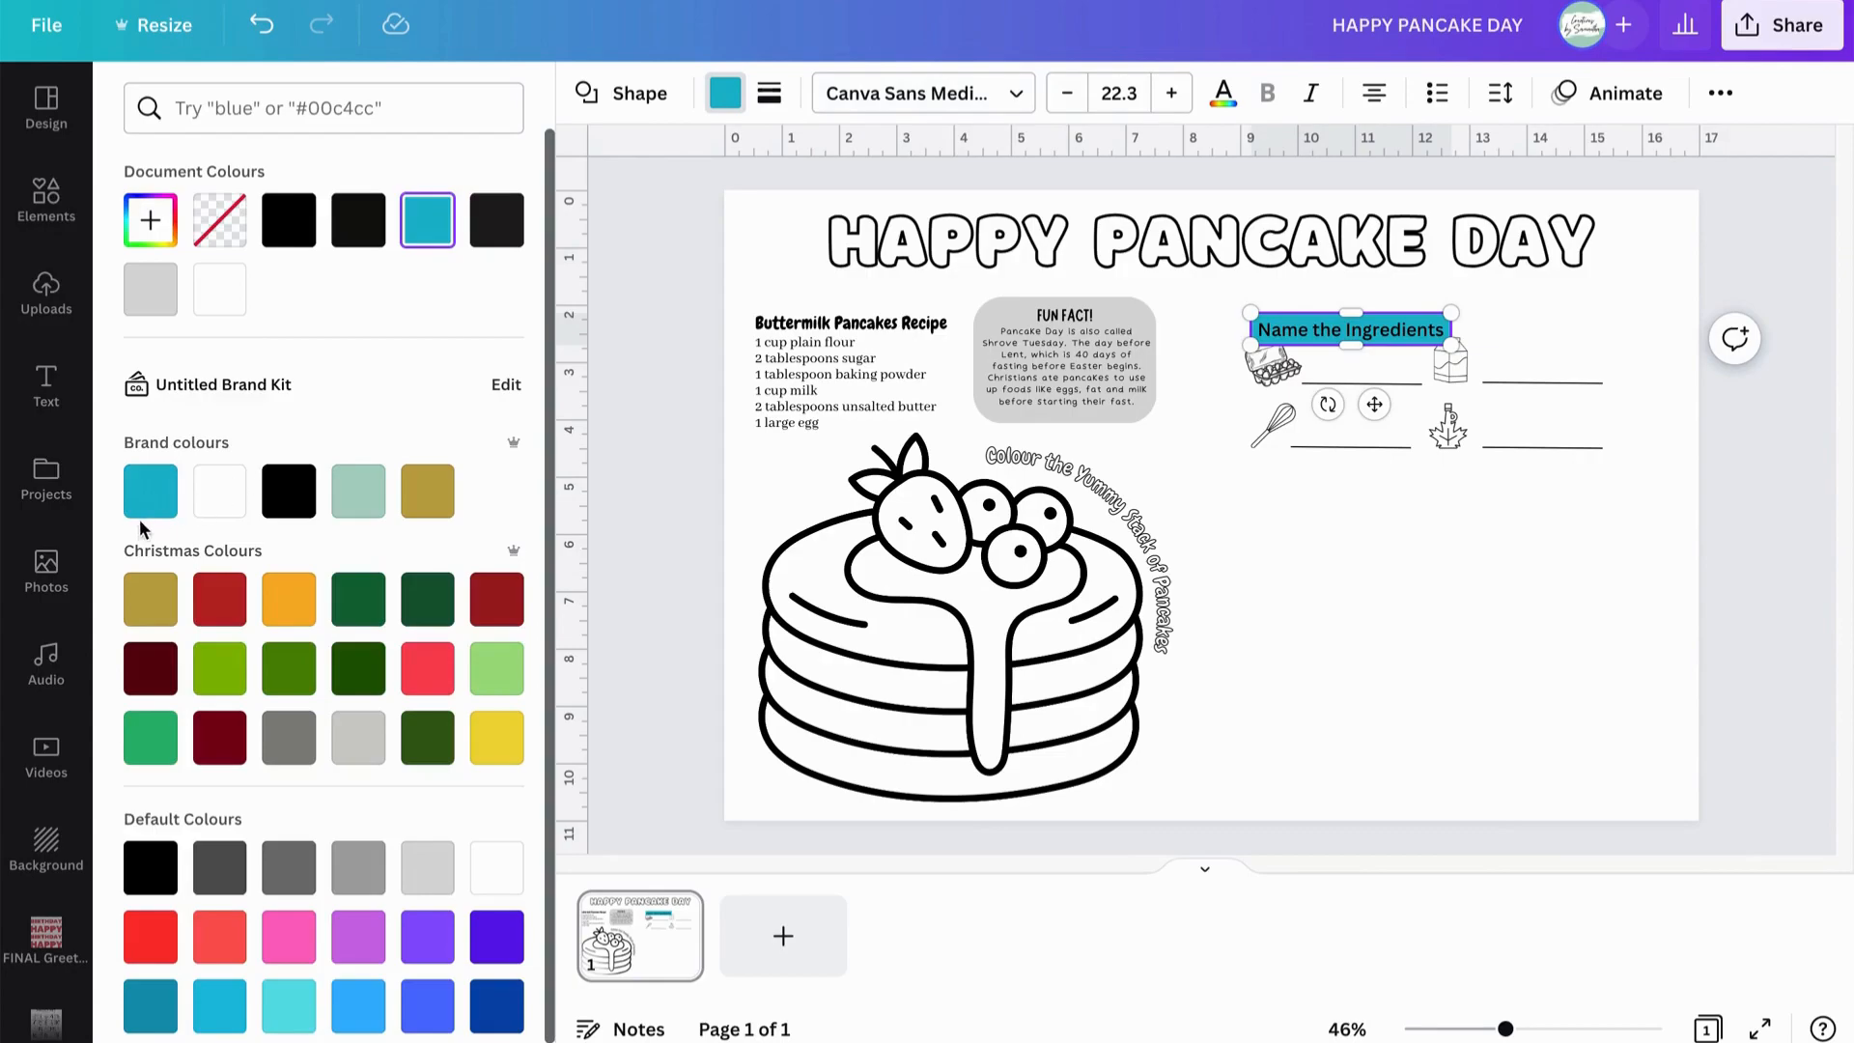
click(288, 221)
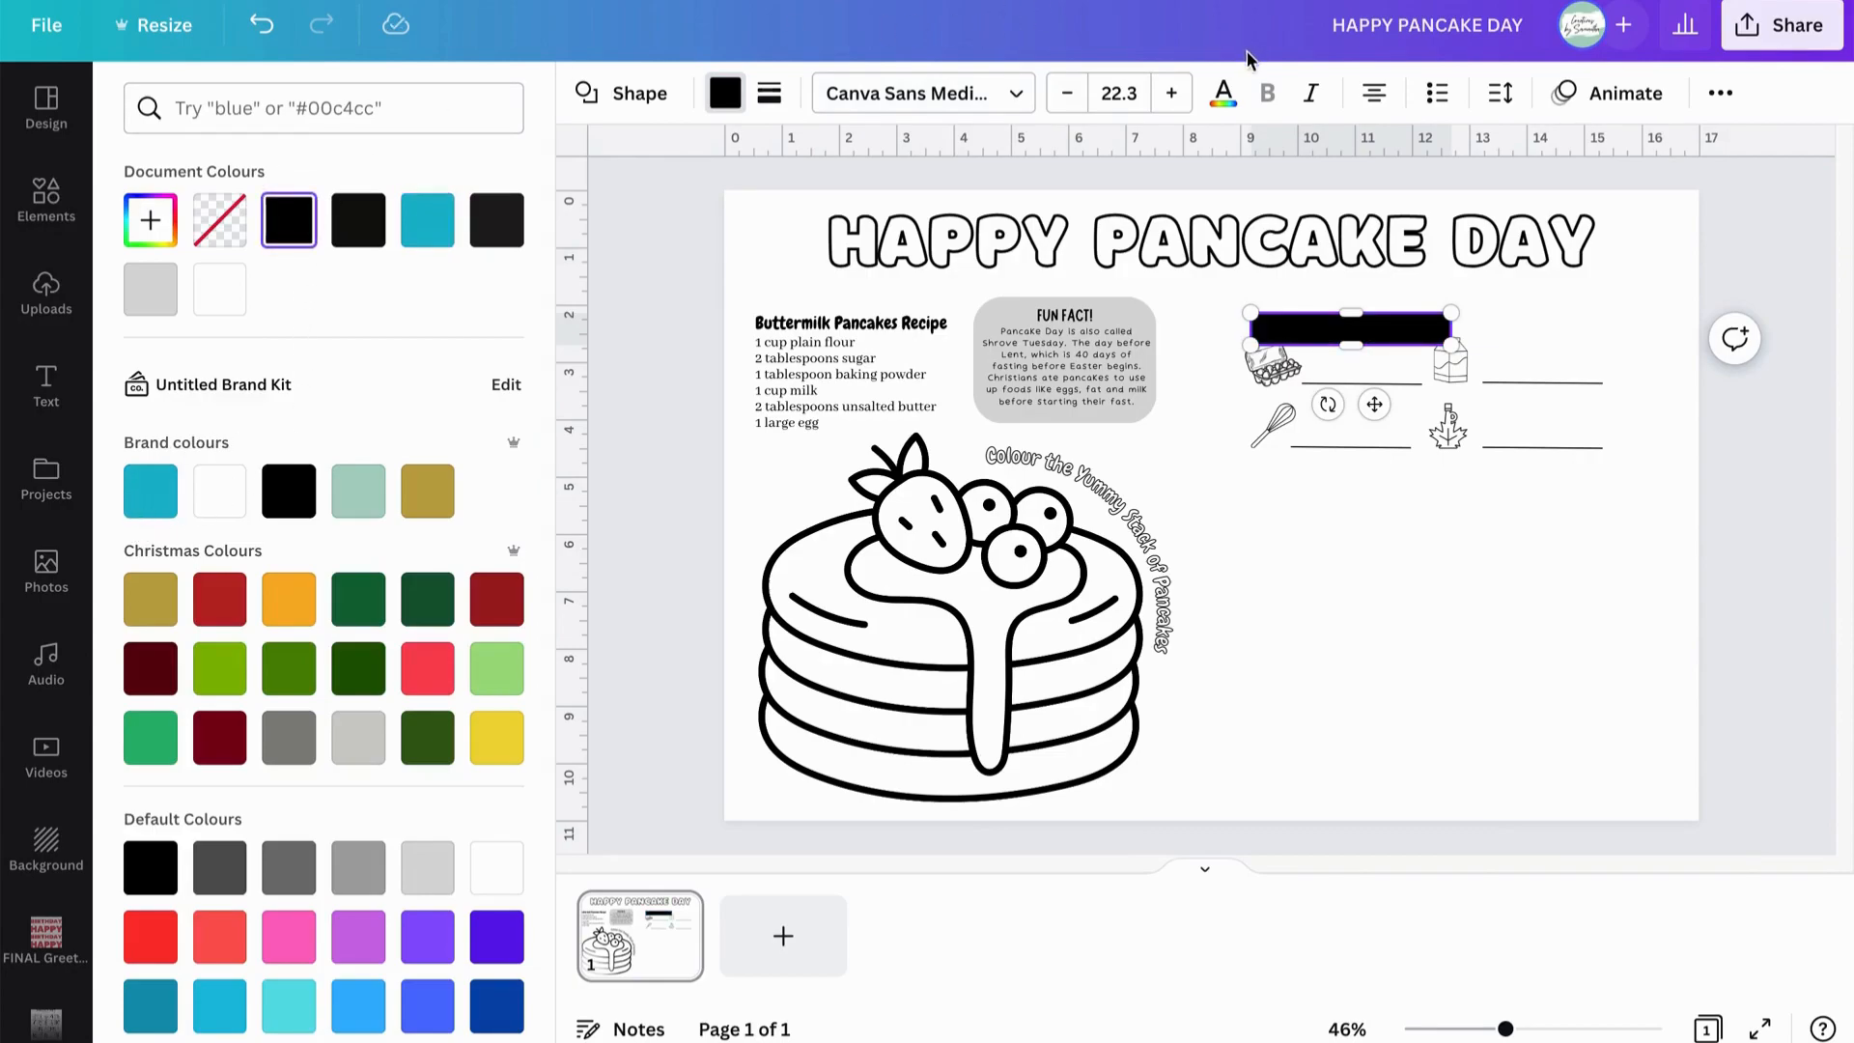
click(1224, 93)
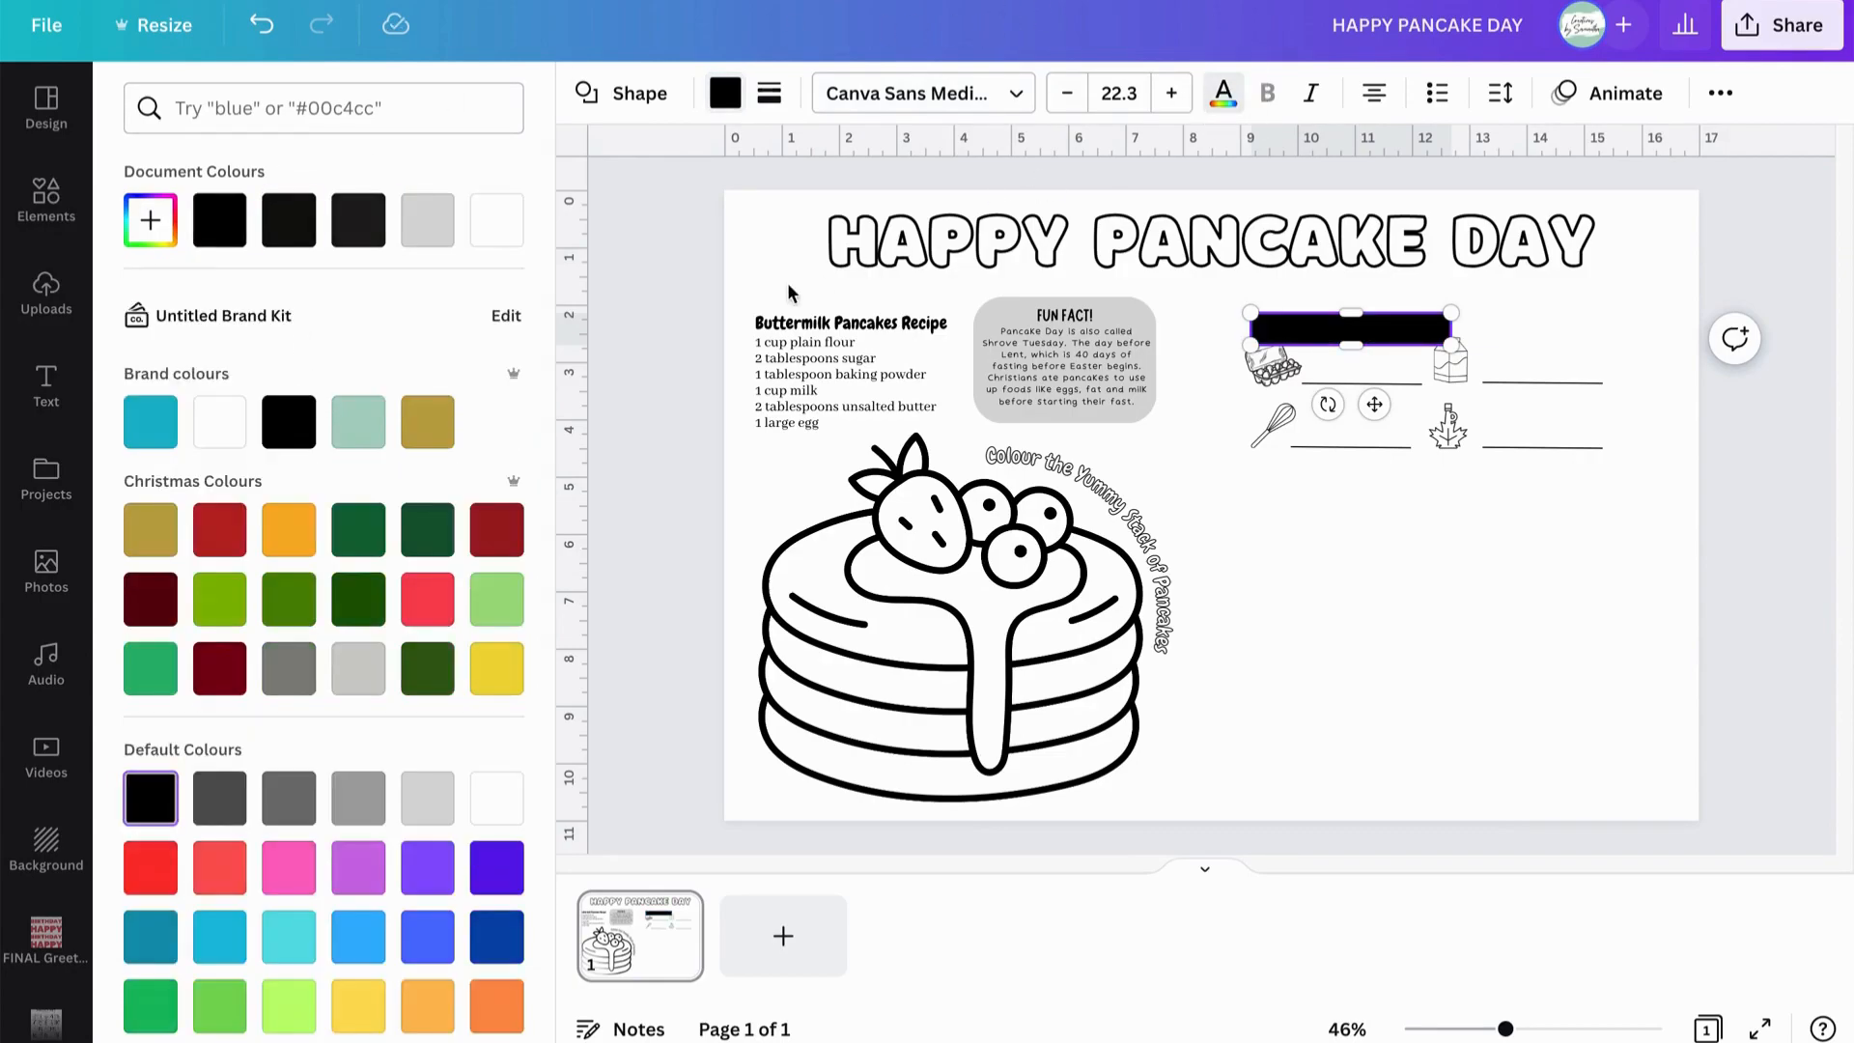
click(497, 221)
key(Escape)
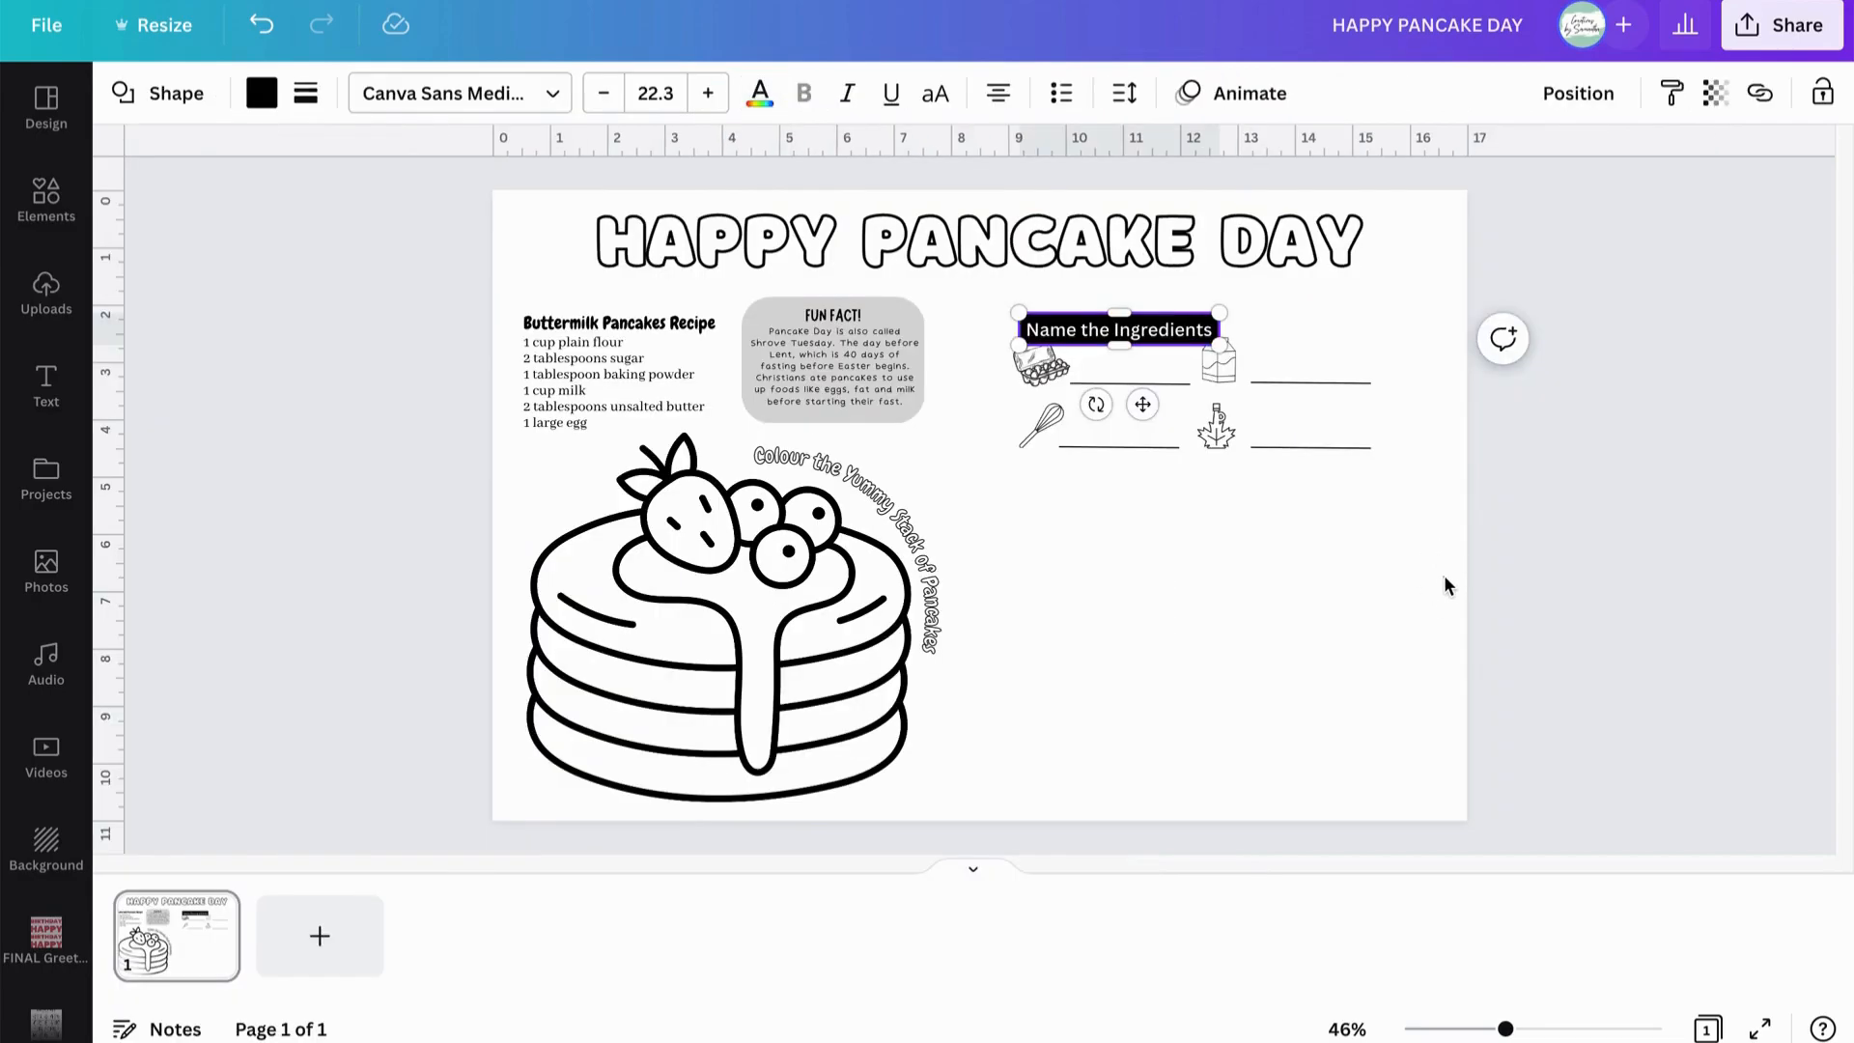
click(1446, 585)
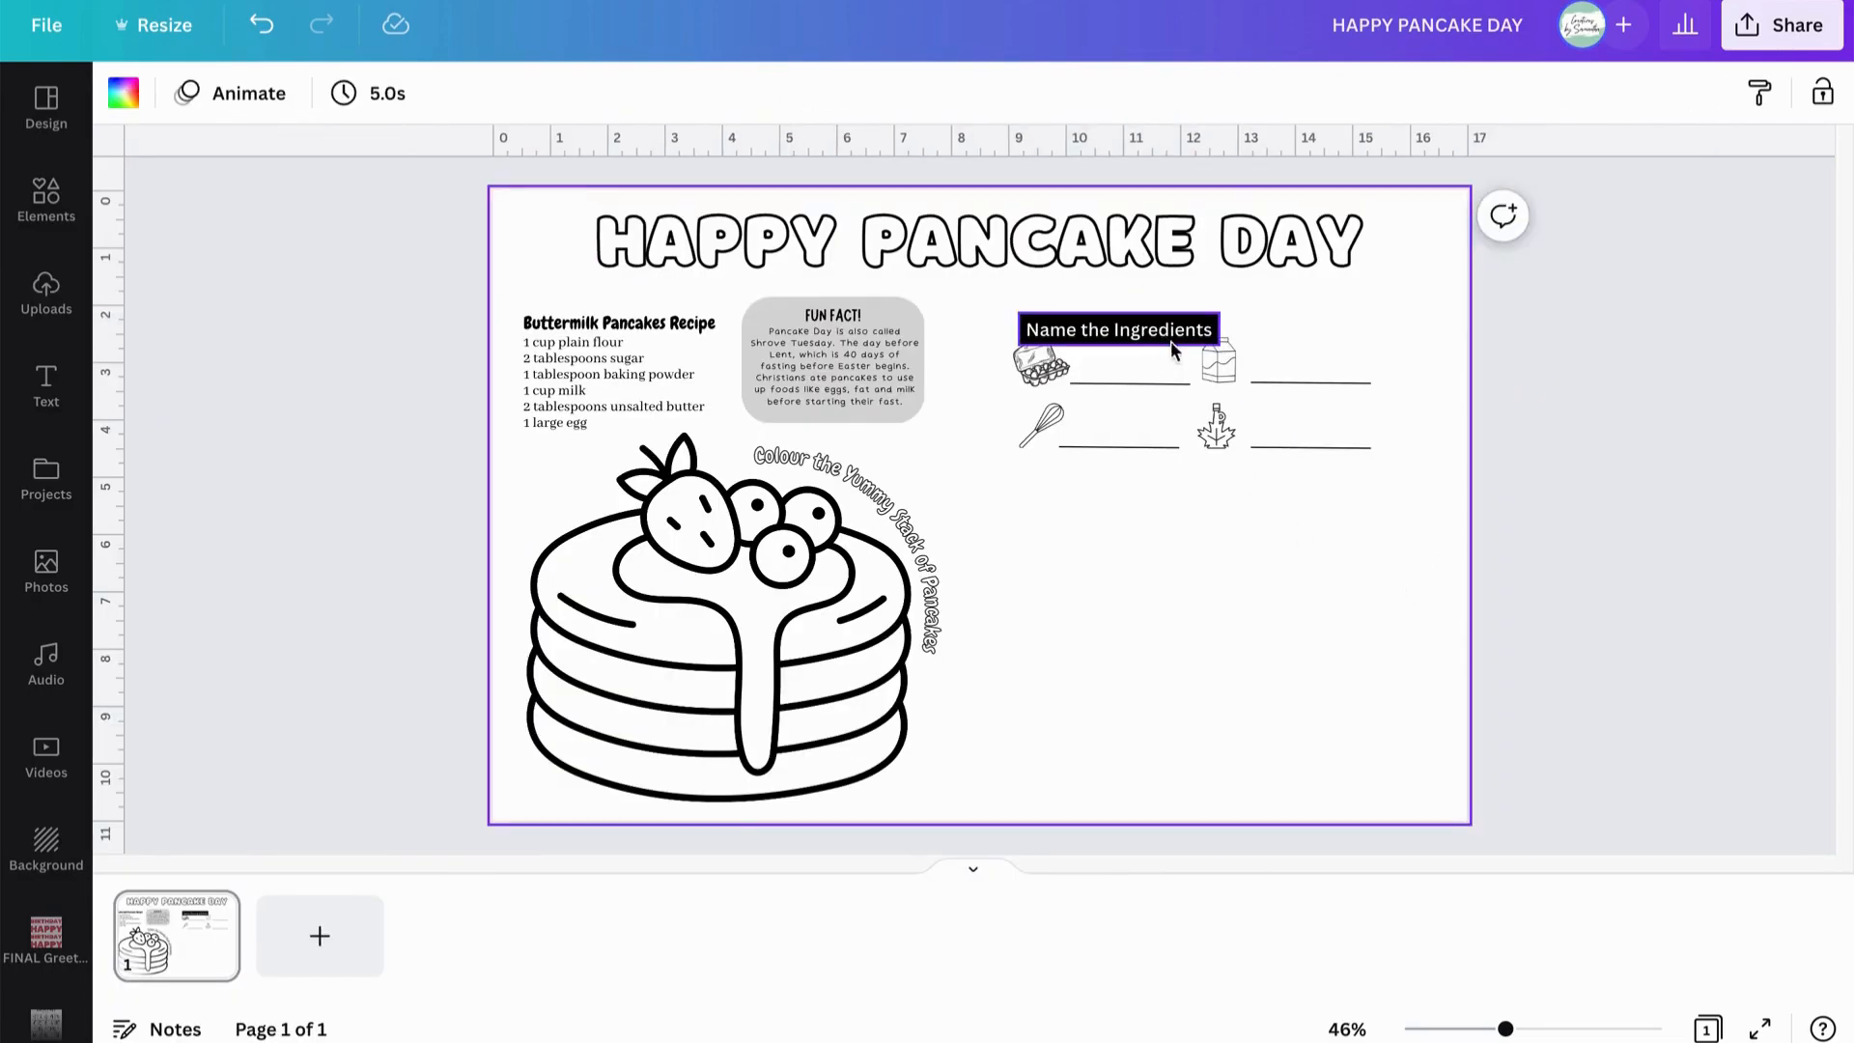
drag(1180, 325, 1175, 304)
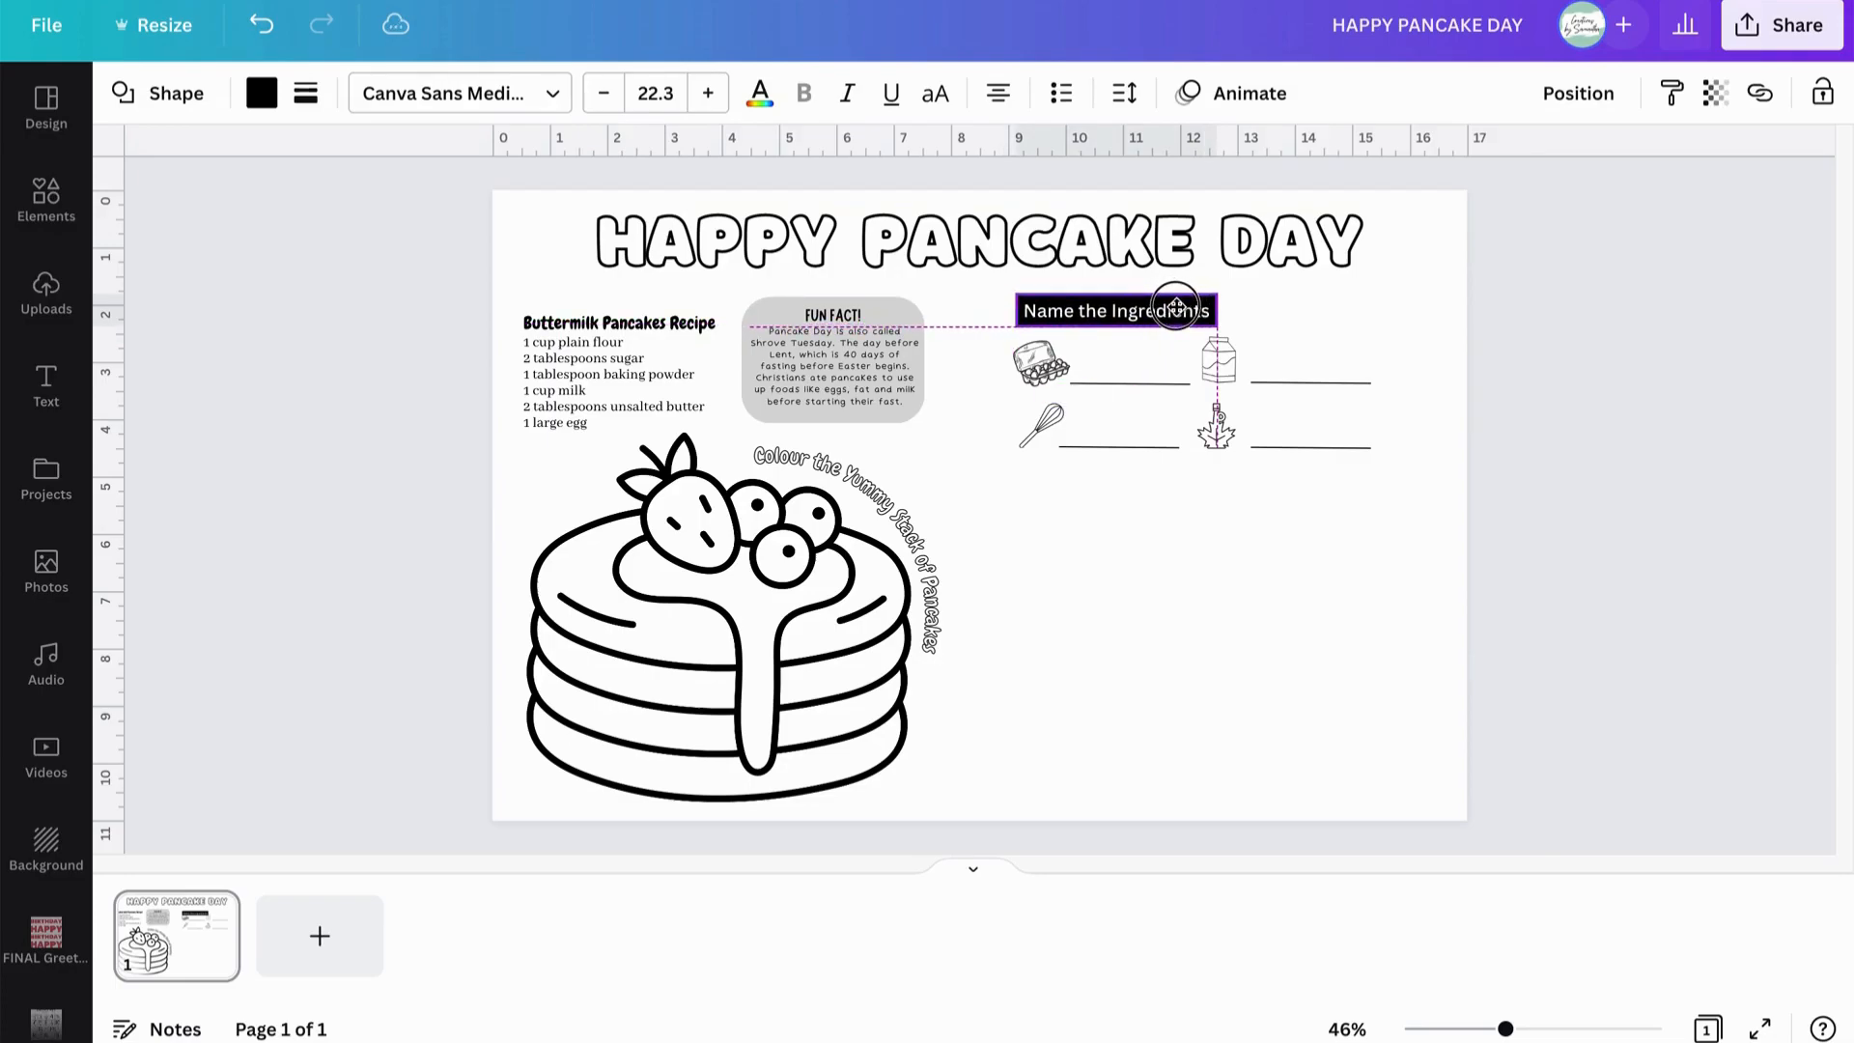
click(1309, 701)
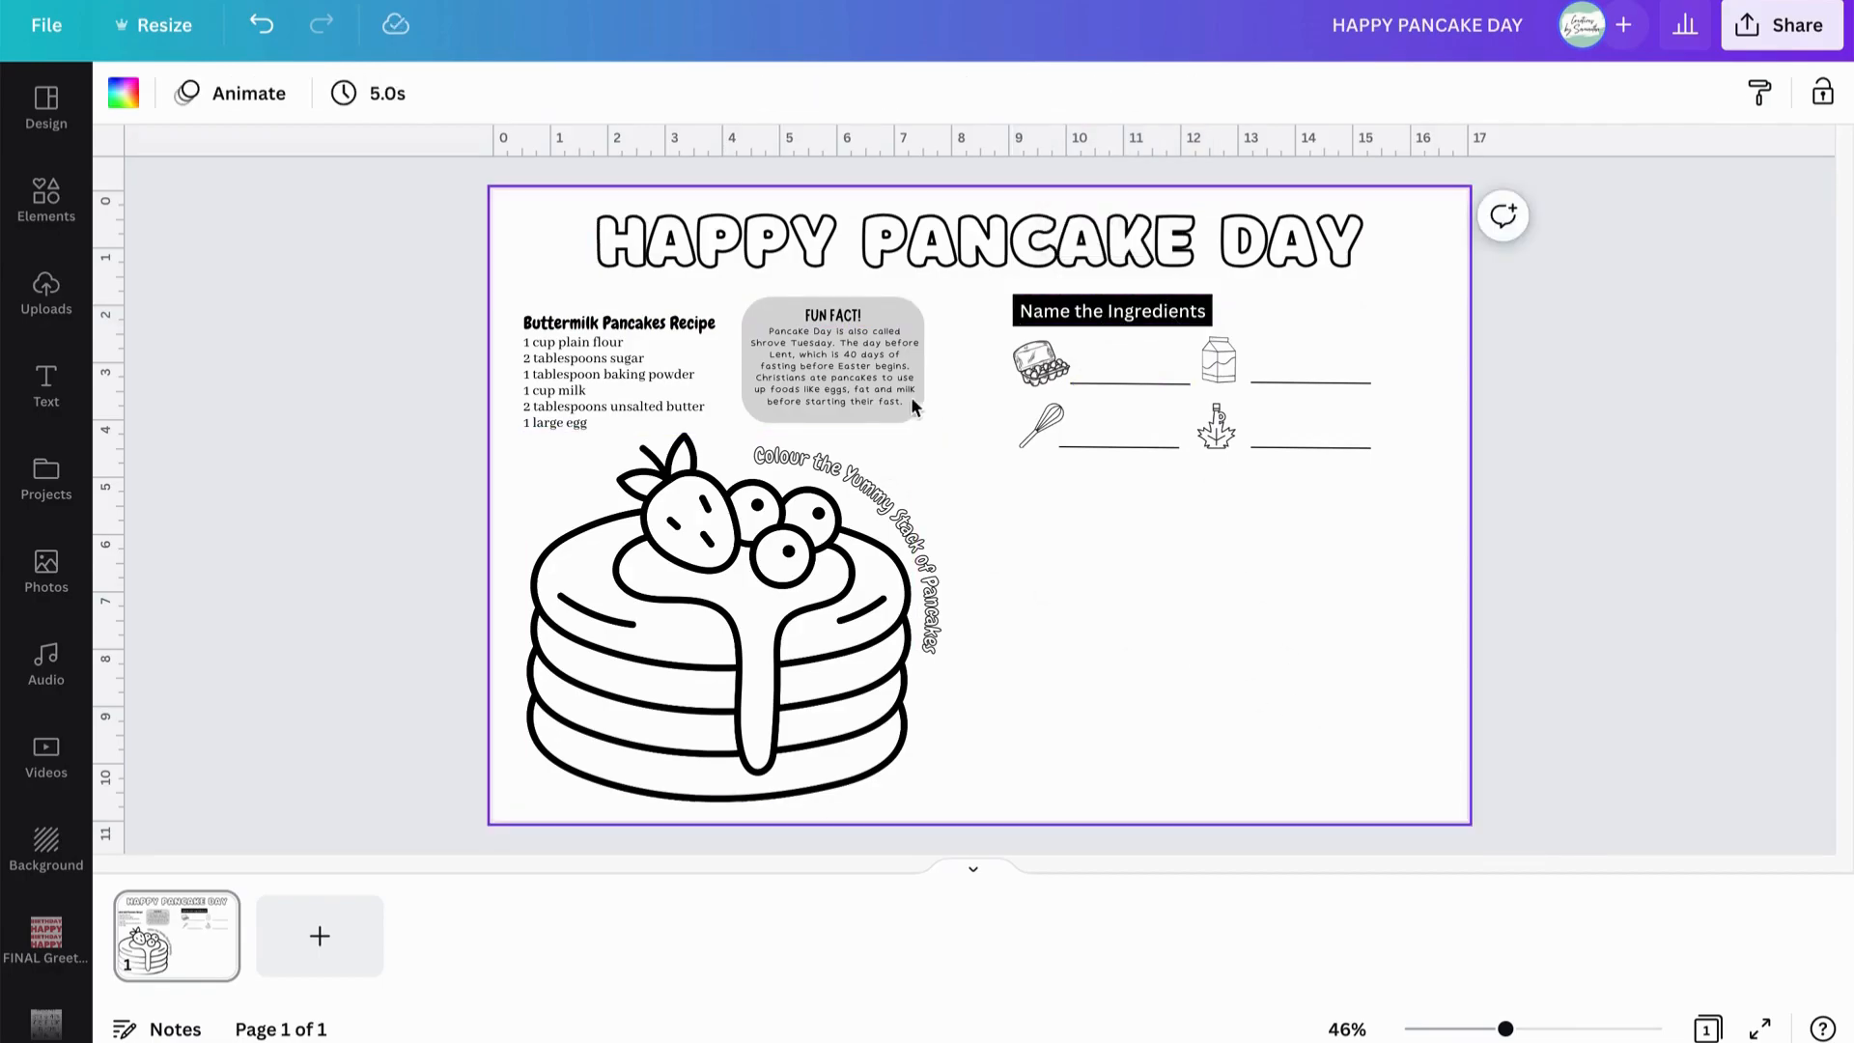
Enlarge the fun fact box with its body text, widen it towards the ingredients activity, and fit the text and heading centrally inside.
click(873, 363)
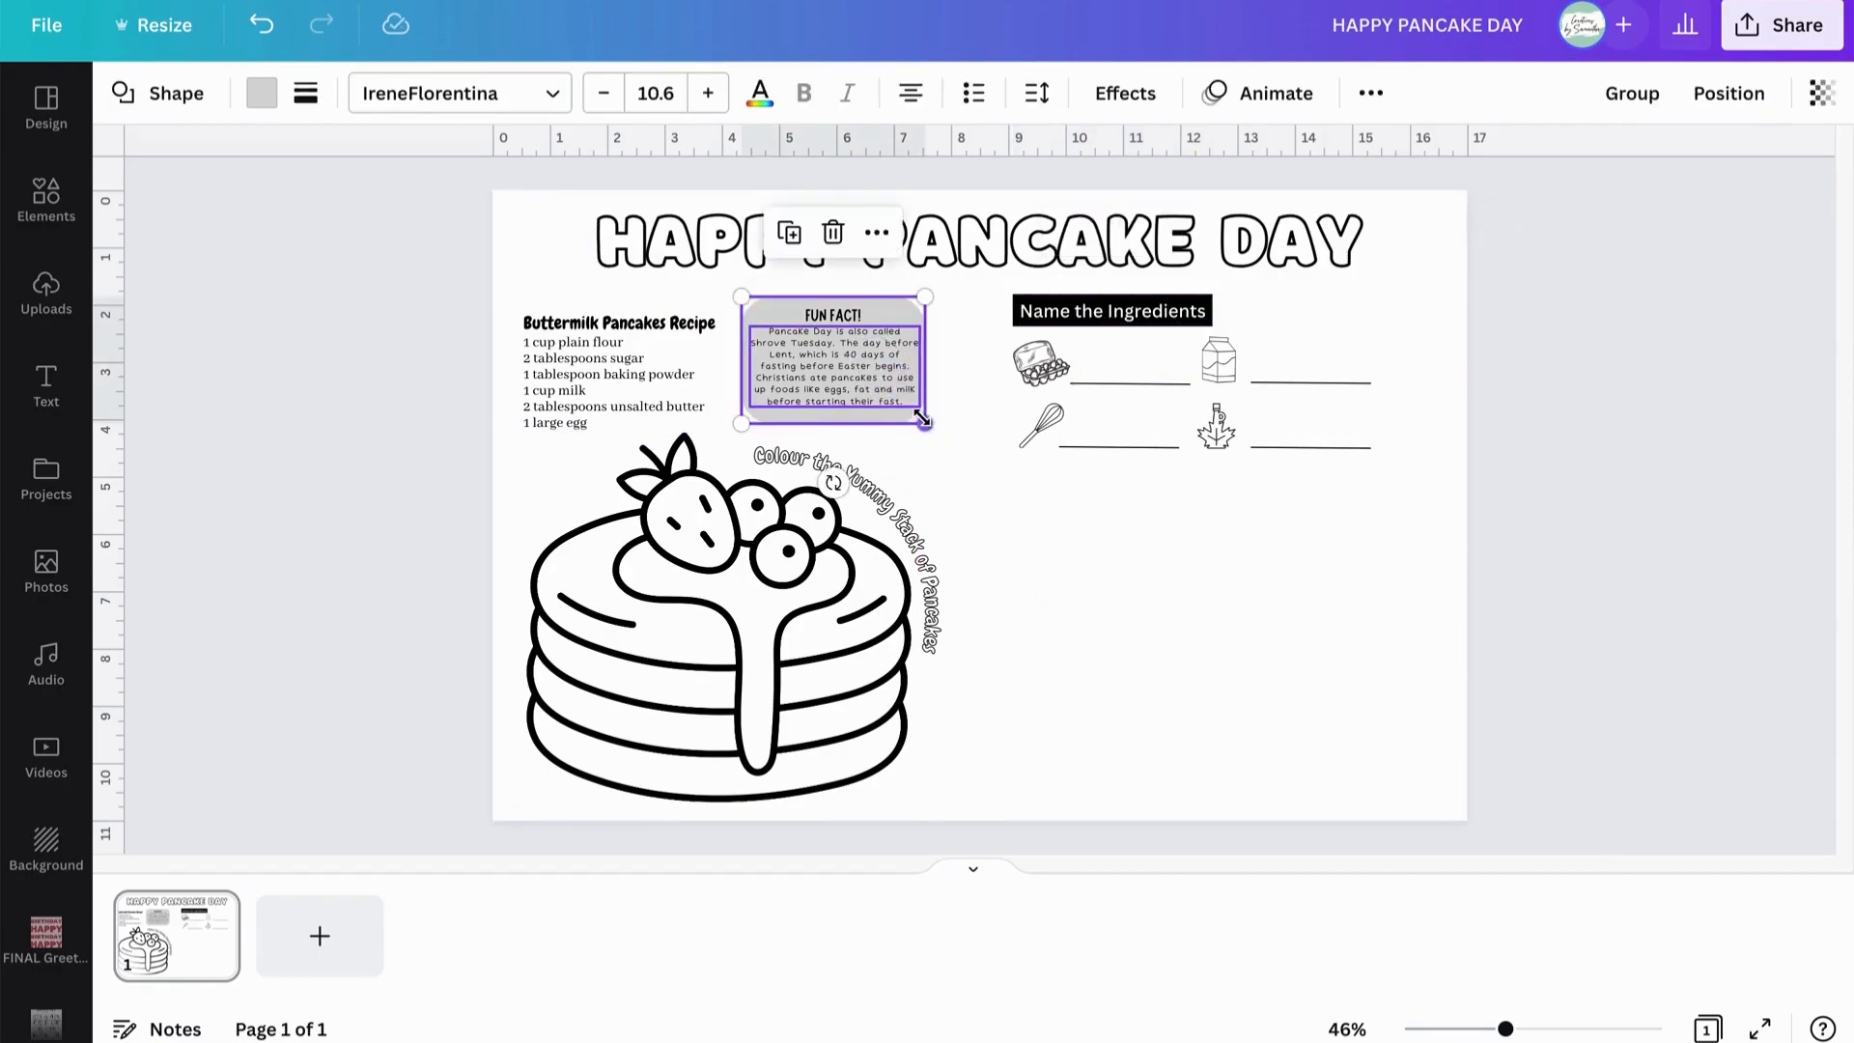
mouse_move(925, 423)
mouse_down()
mouse_move(965, 443)
mouse_move(937, 432)
mouse_up()
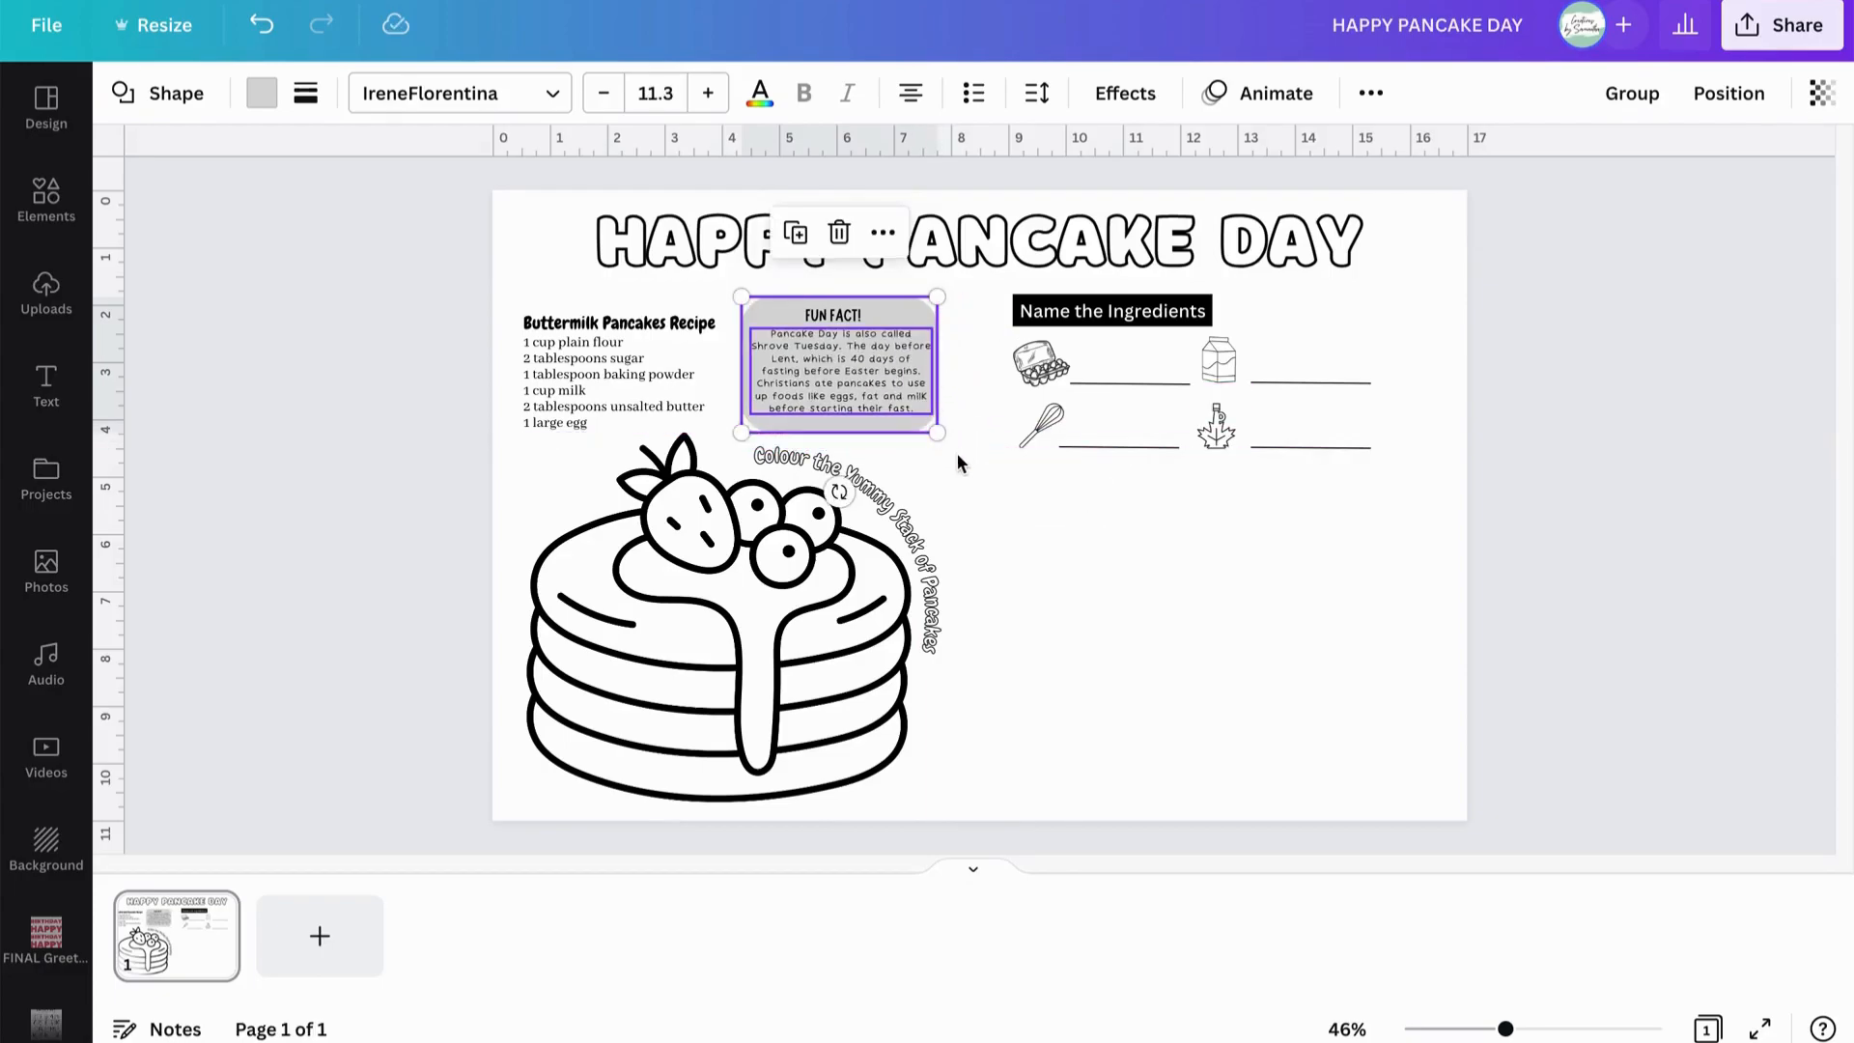
click(956, 462)
click(927, 328)
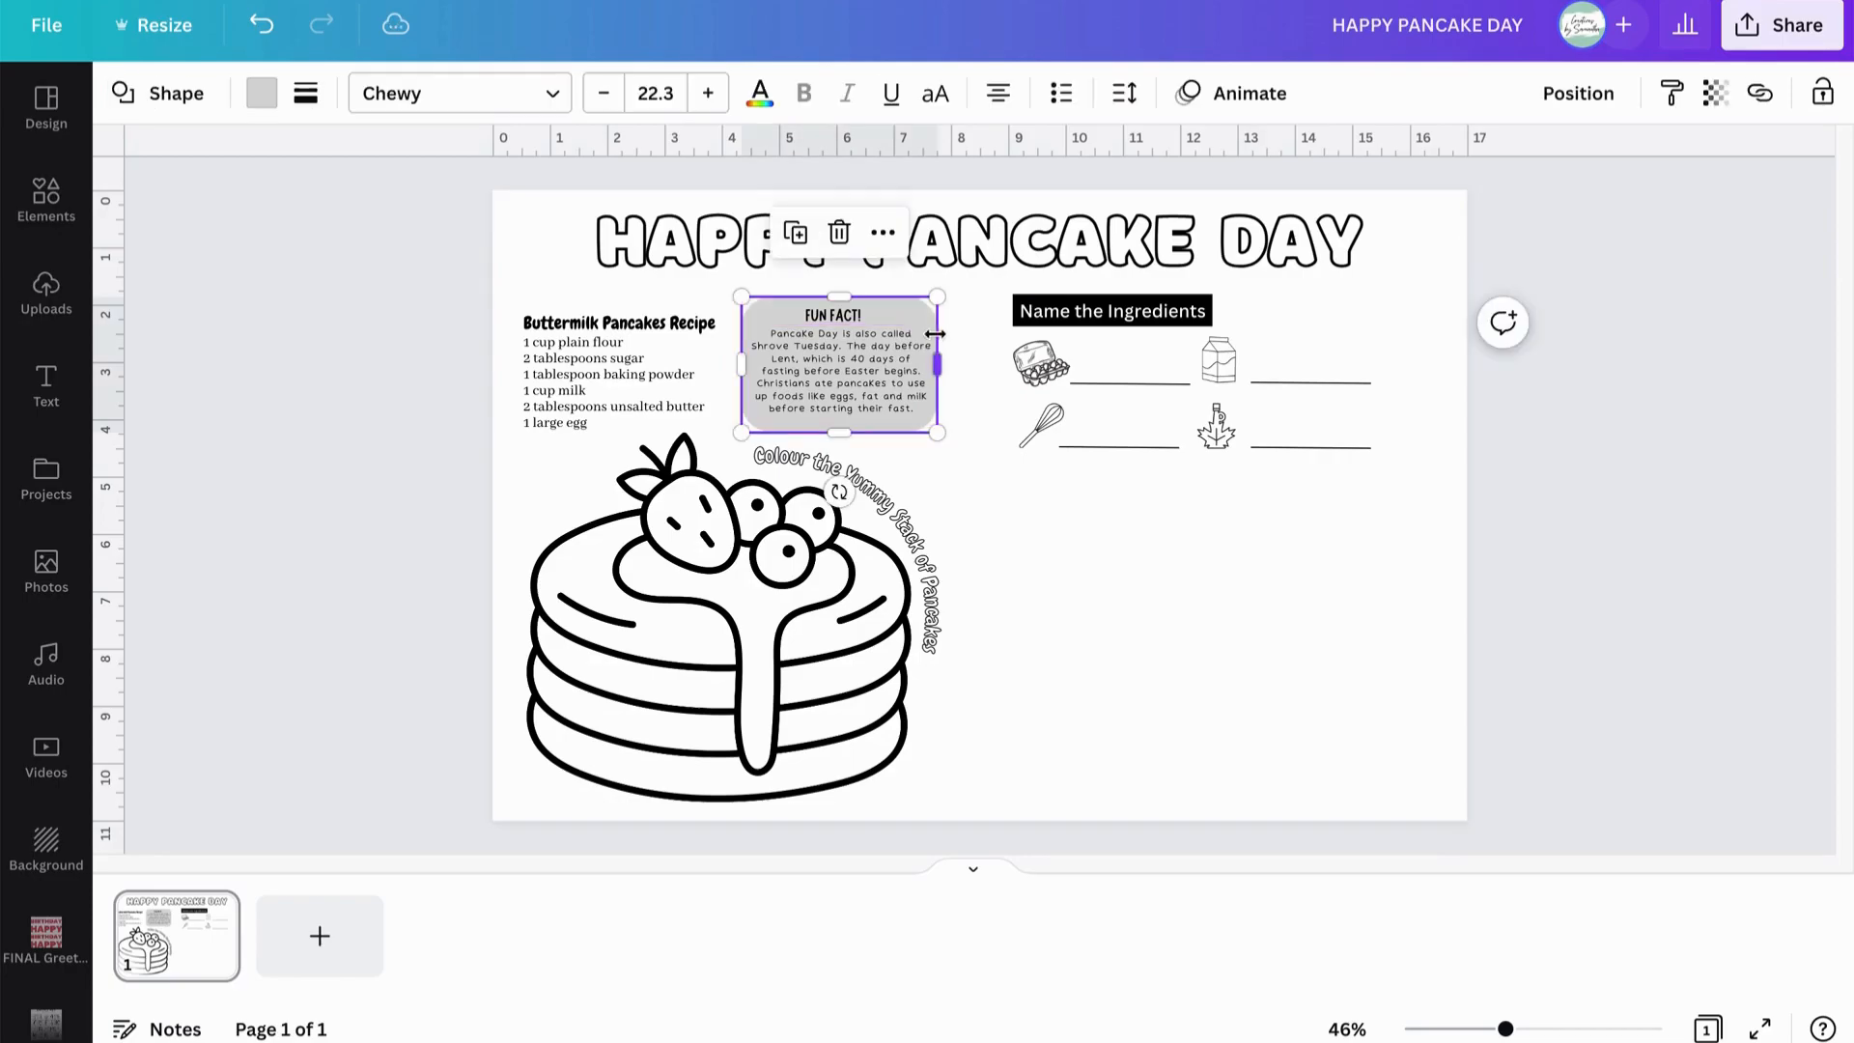
drag(936, 364, 961, 428)
click(864, 371)
drag(882, 364, 881, 365)
click(854, 311)
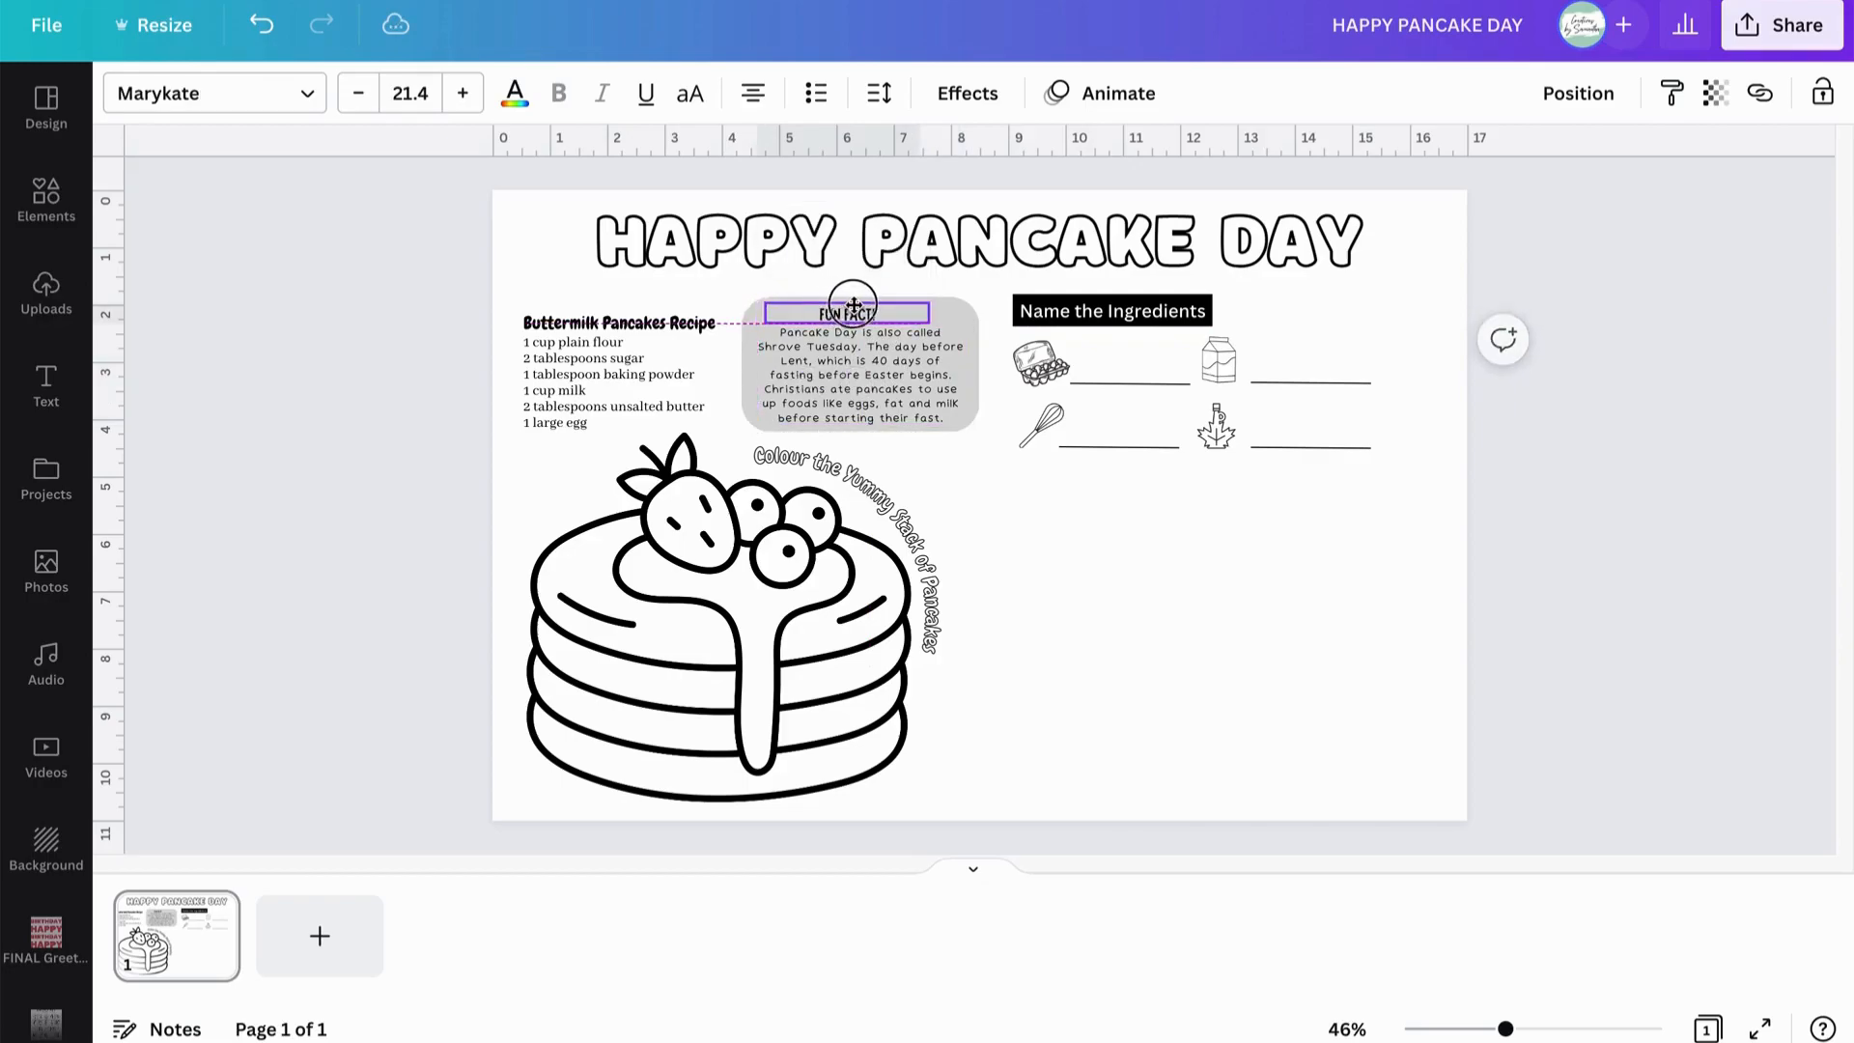
click(1082, 592)
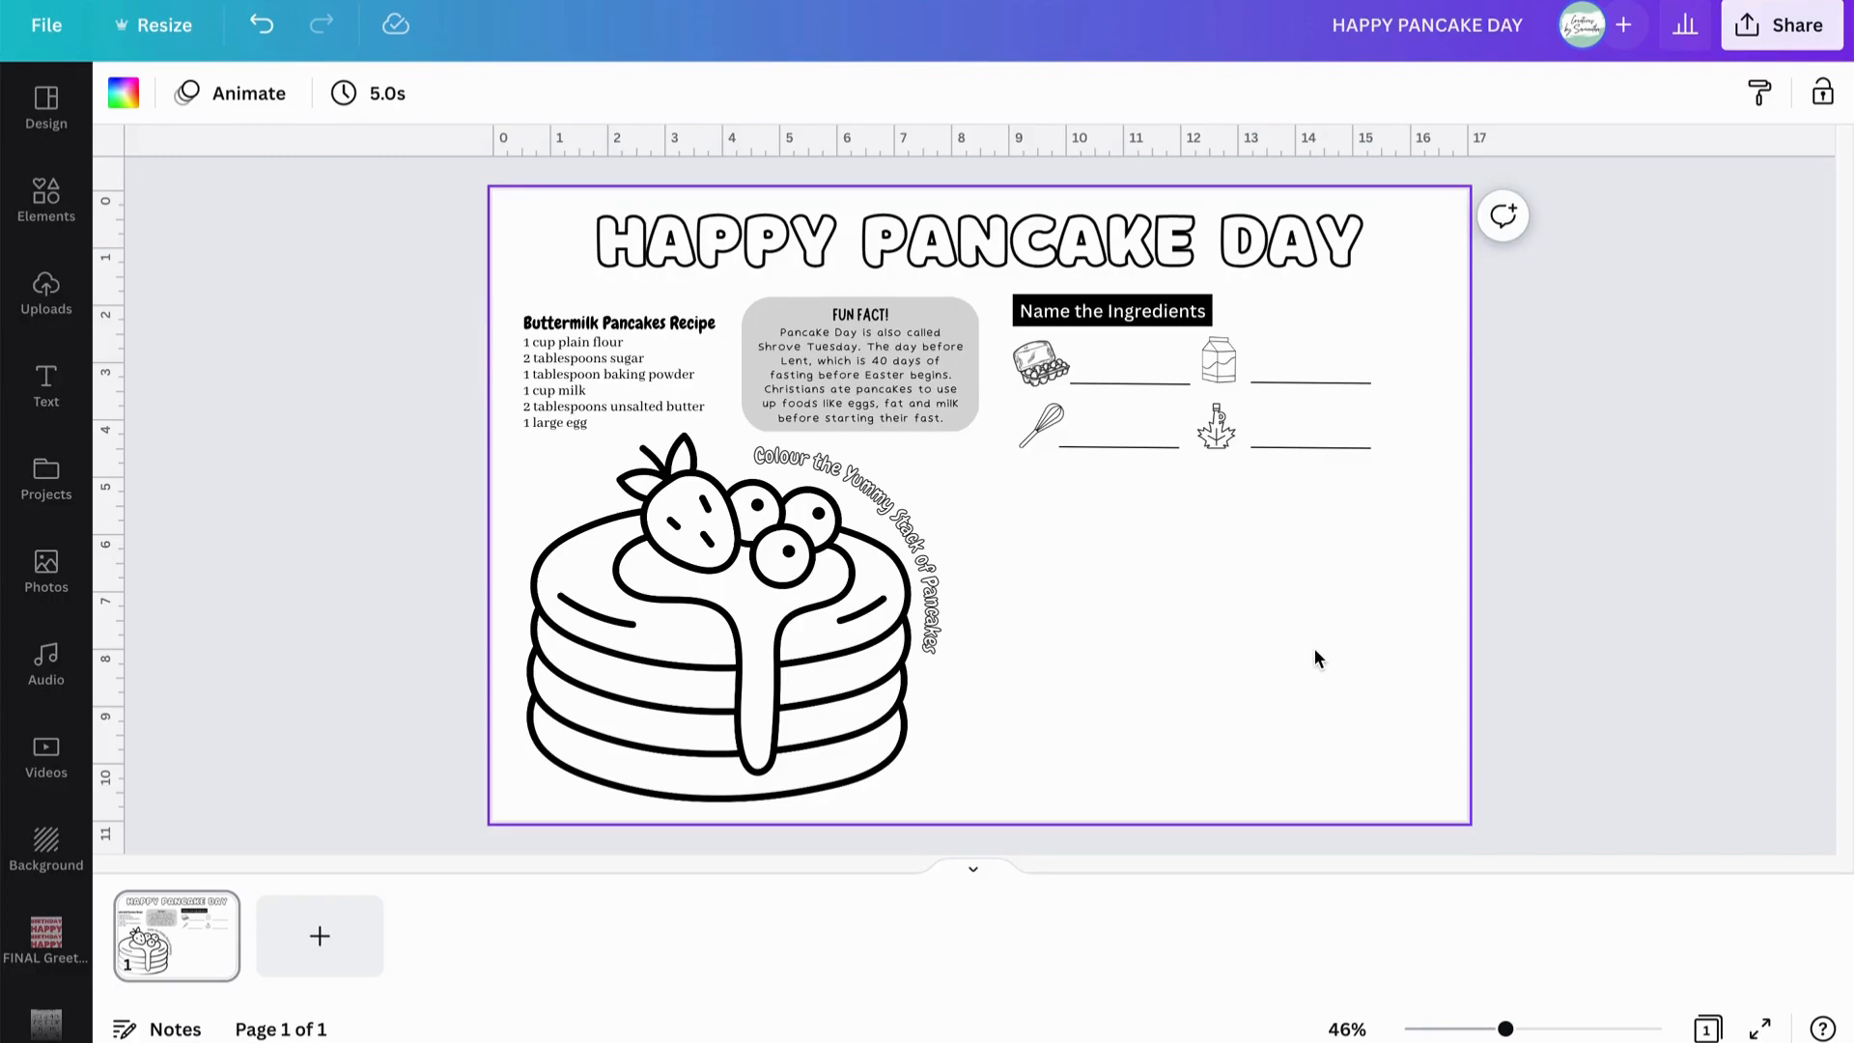
Paste the copied word search beneath the ingredients activity and scale it up to about 6.4 x 6.1 inches.
right_click(1085, 572)
click(1180, 666)
drag(1166, 579, 1238, 727)
drag(1306, 565, 1436, 475)
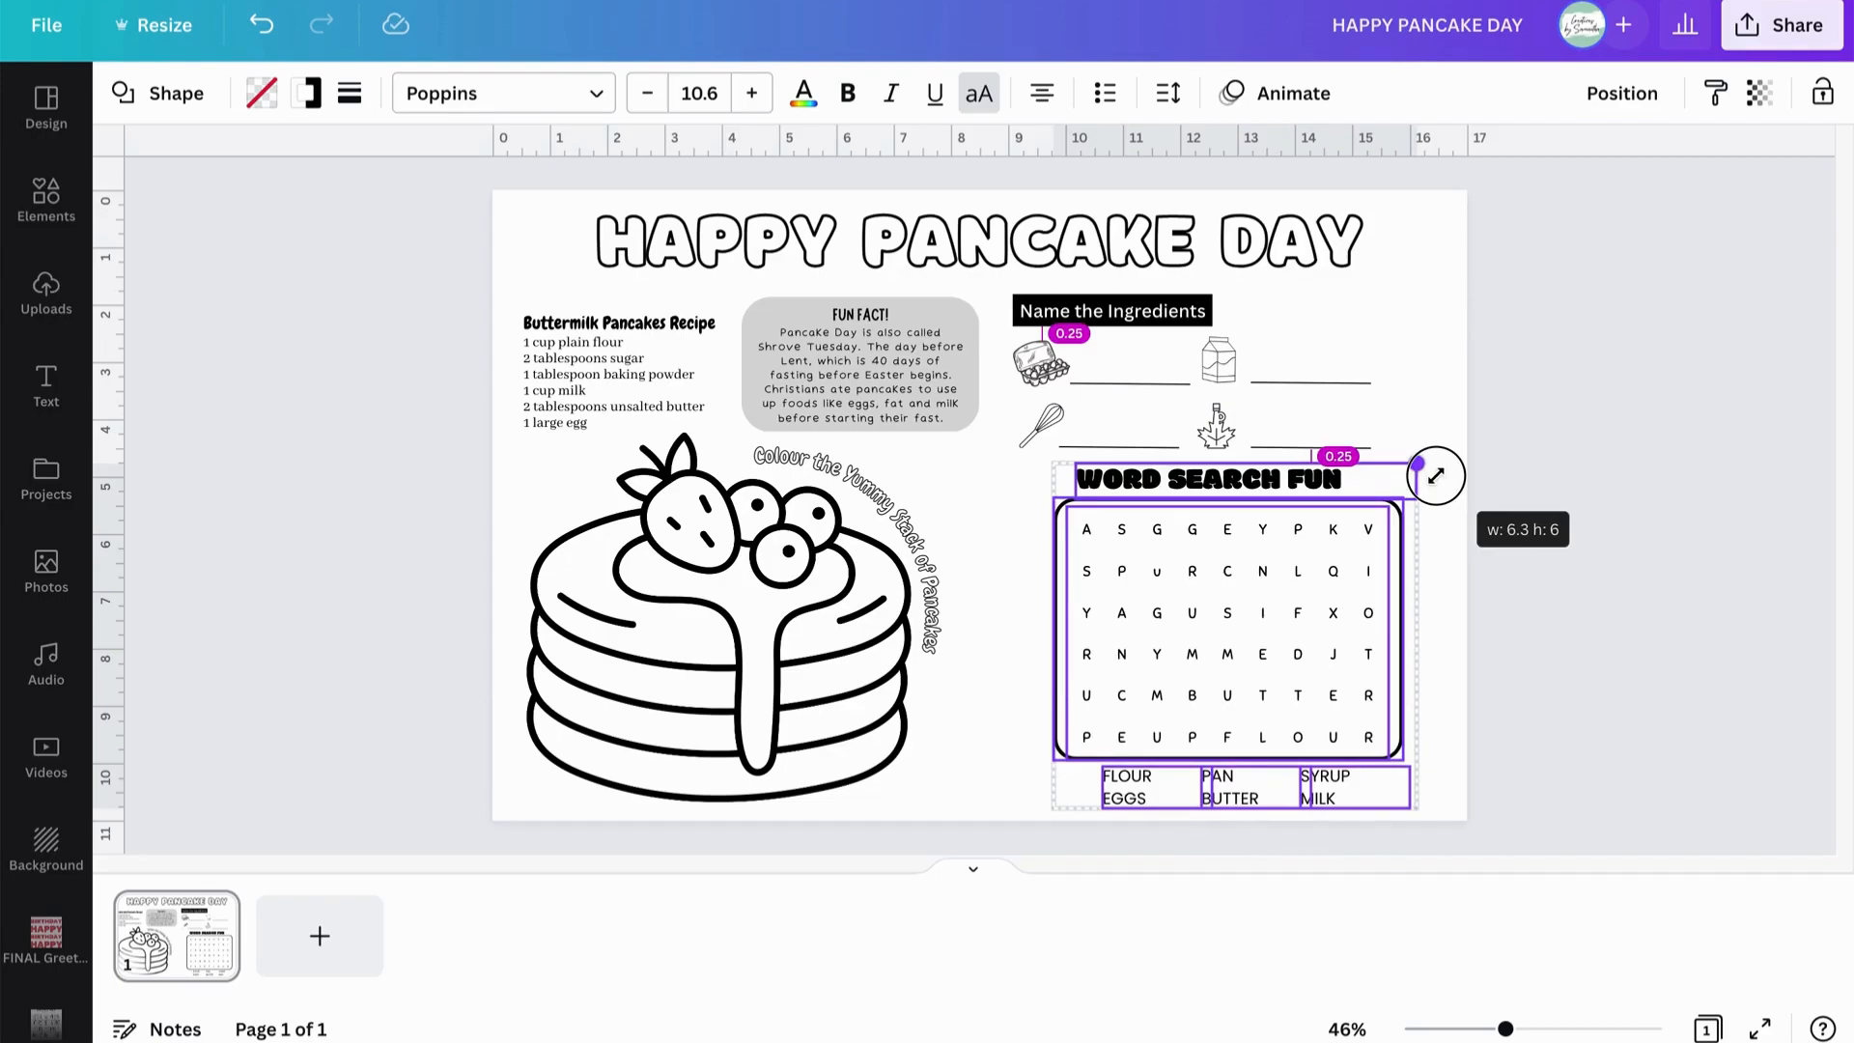
drag(1436, 475, 1445, 475)
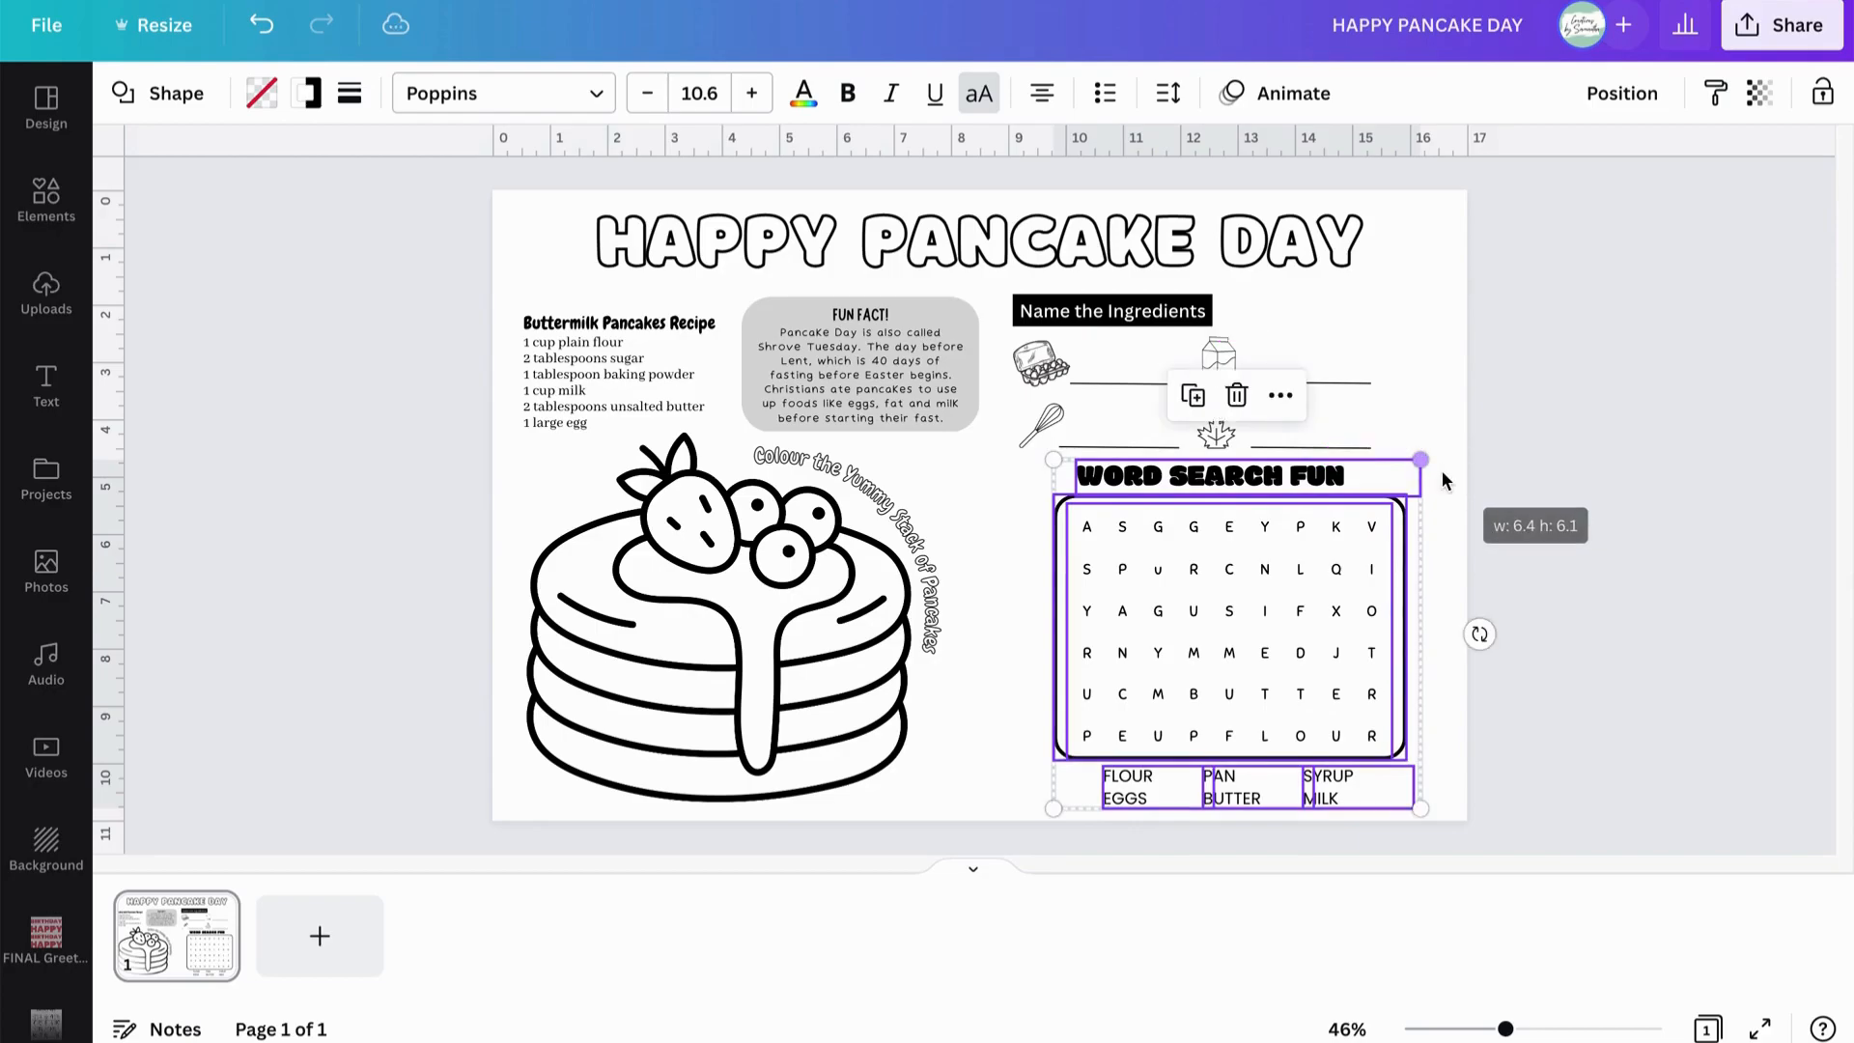
click(1555, 421)
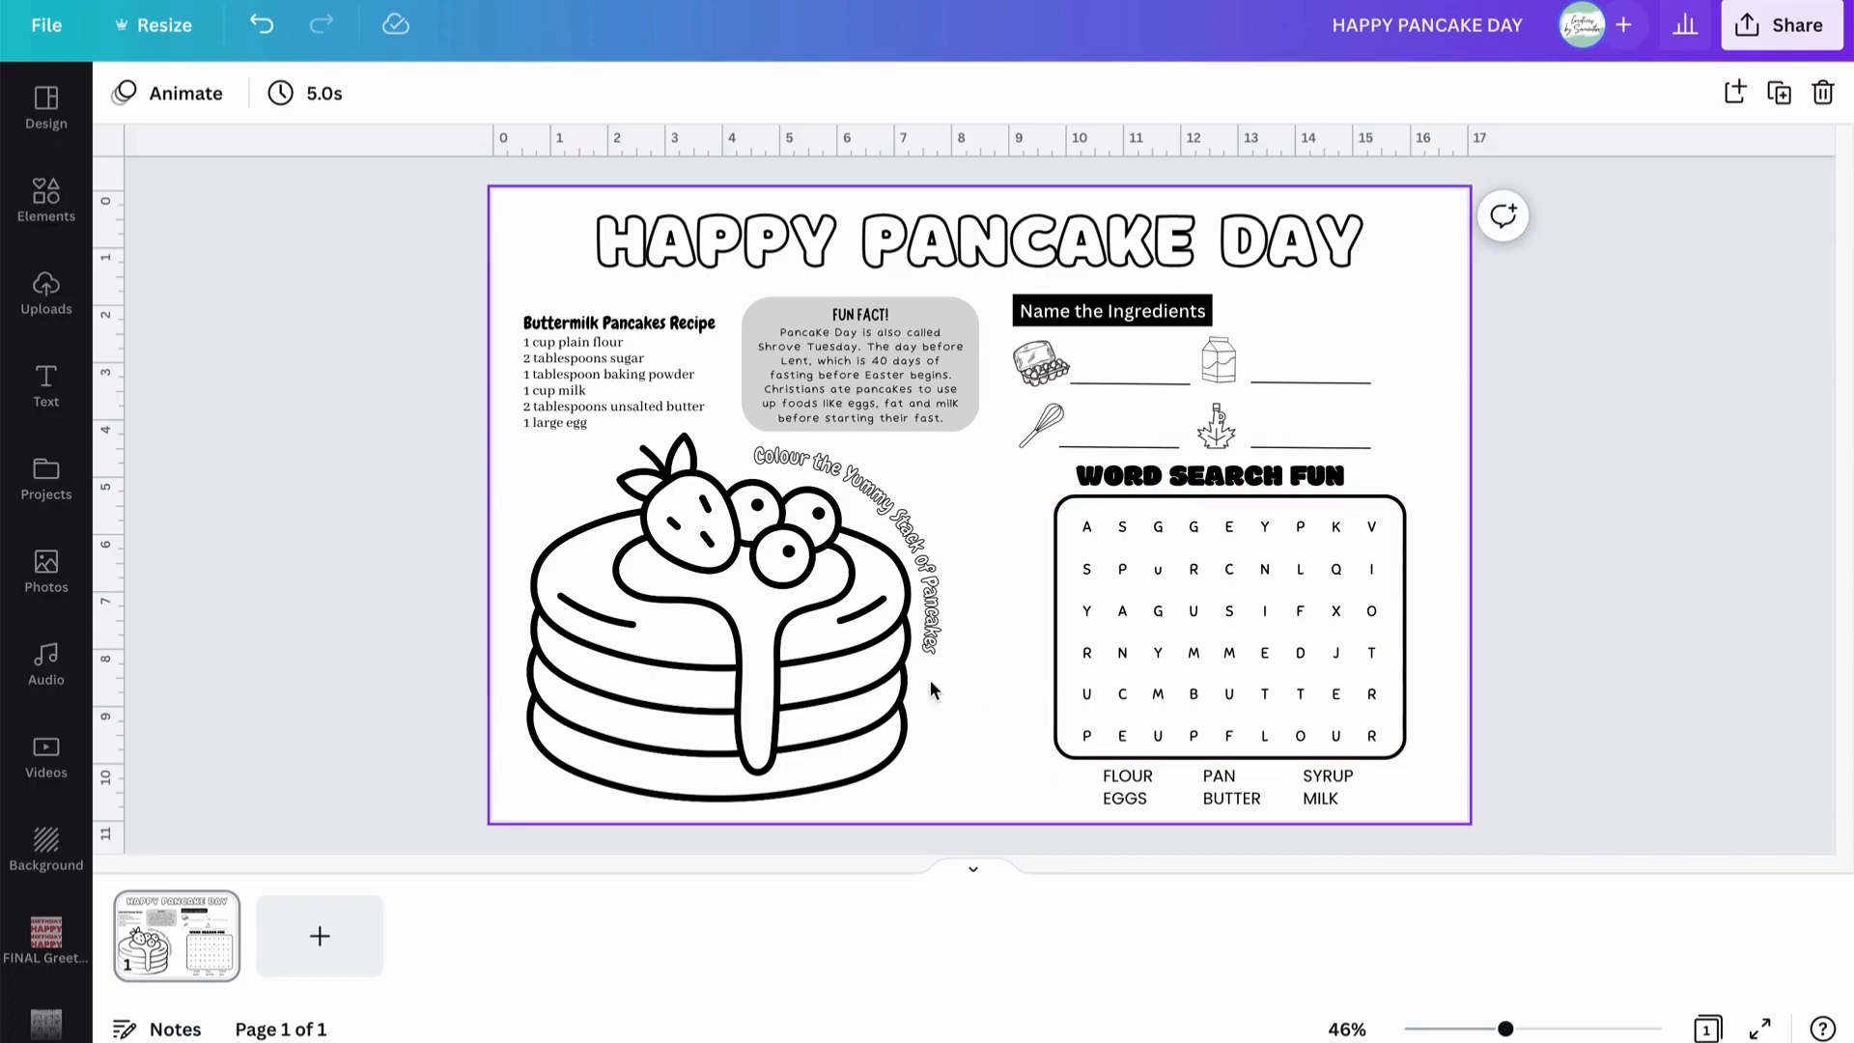
Nudge the whole word search, including its heading and word list, right until it sits close to the page's right edge.
click(1024, 477)
drag(1024, 477, 1379, 809)
key(Right)
key(Right)
key(Right)
key(Right)
key(Right)
key(Right)
key(Right)
key(Right)
key(Right)
key(Right)
key(Right)
key(Right)
key(Right)
key(Right)
key(Right)
key(Right)
key(Right)
key(Right)
key(Right)
key(Right)
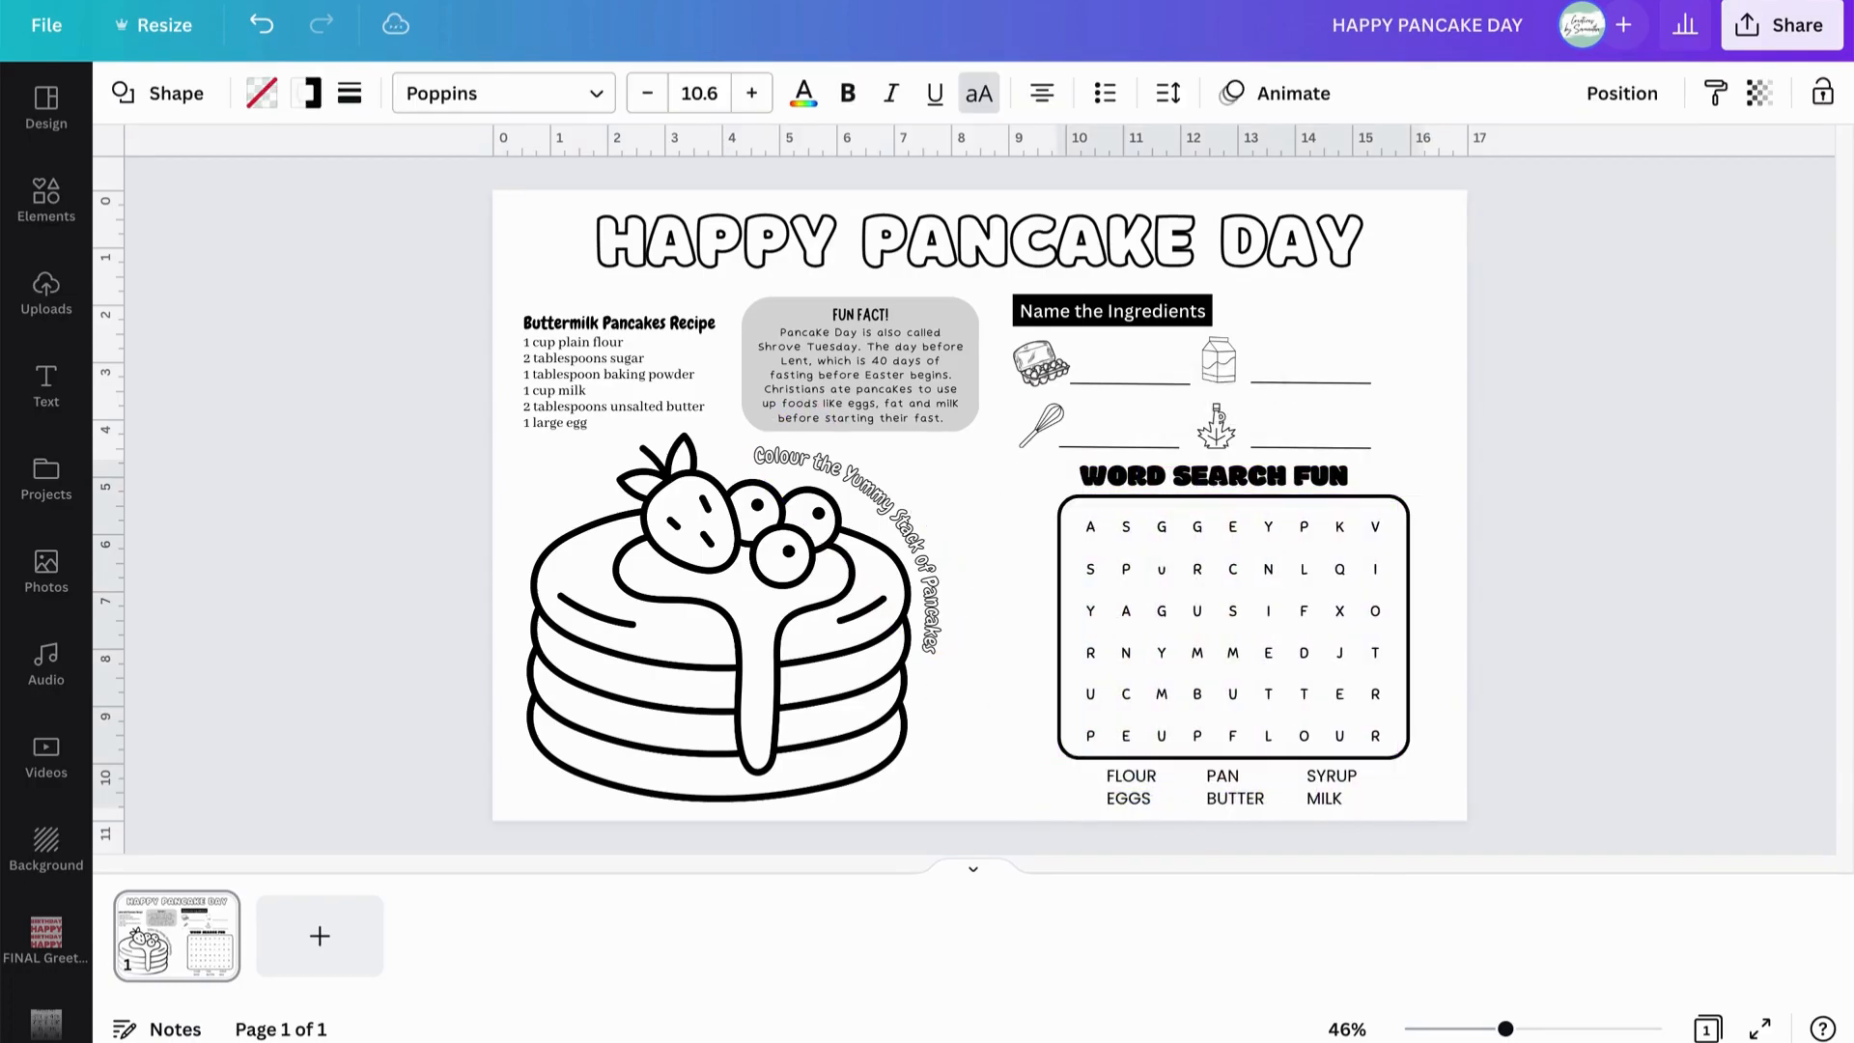
key(Right)
key(Right)
key(Right)
key(Right)
key(Right)
key(Right)
key(Right)
key(Right)
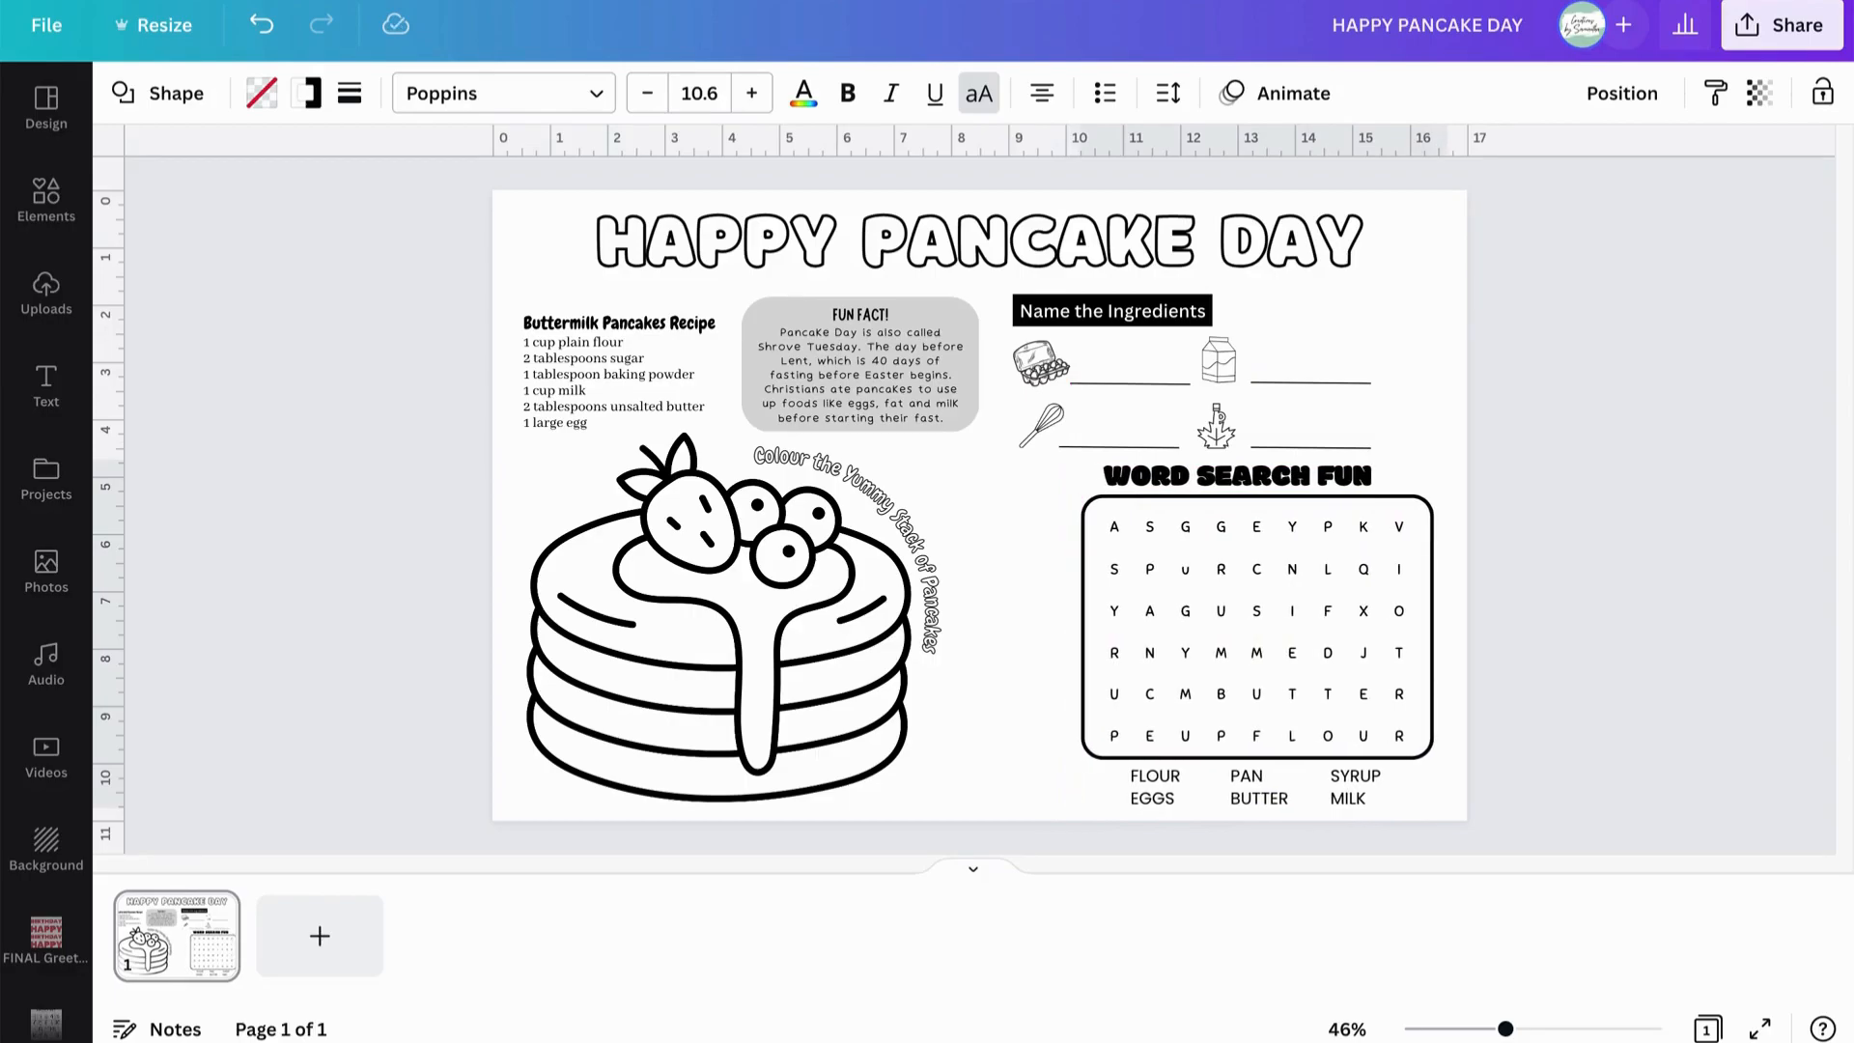
key(Right)
key(Right)
key(Right)
key(Right)
key(Right)
key(Right)
key(Right)
key(Right)
key(Right)
key(Right)
key(Right)
key(Right)
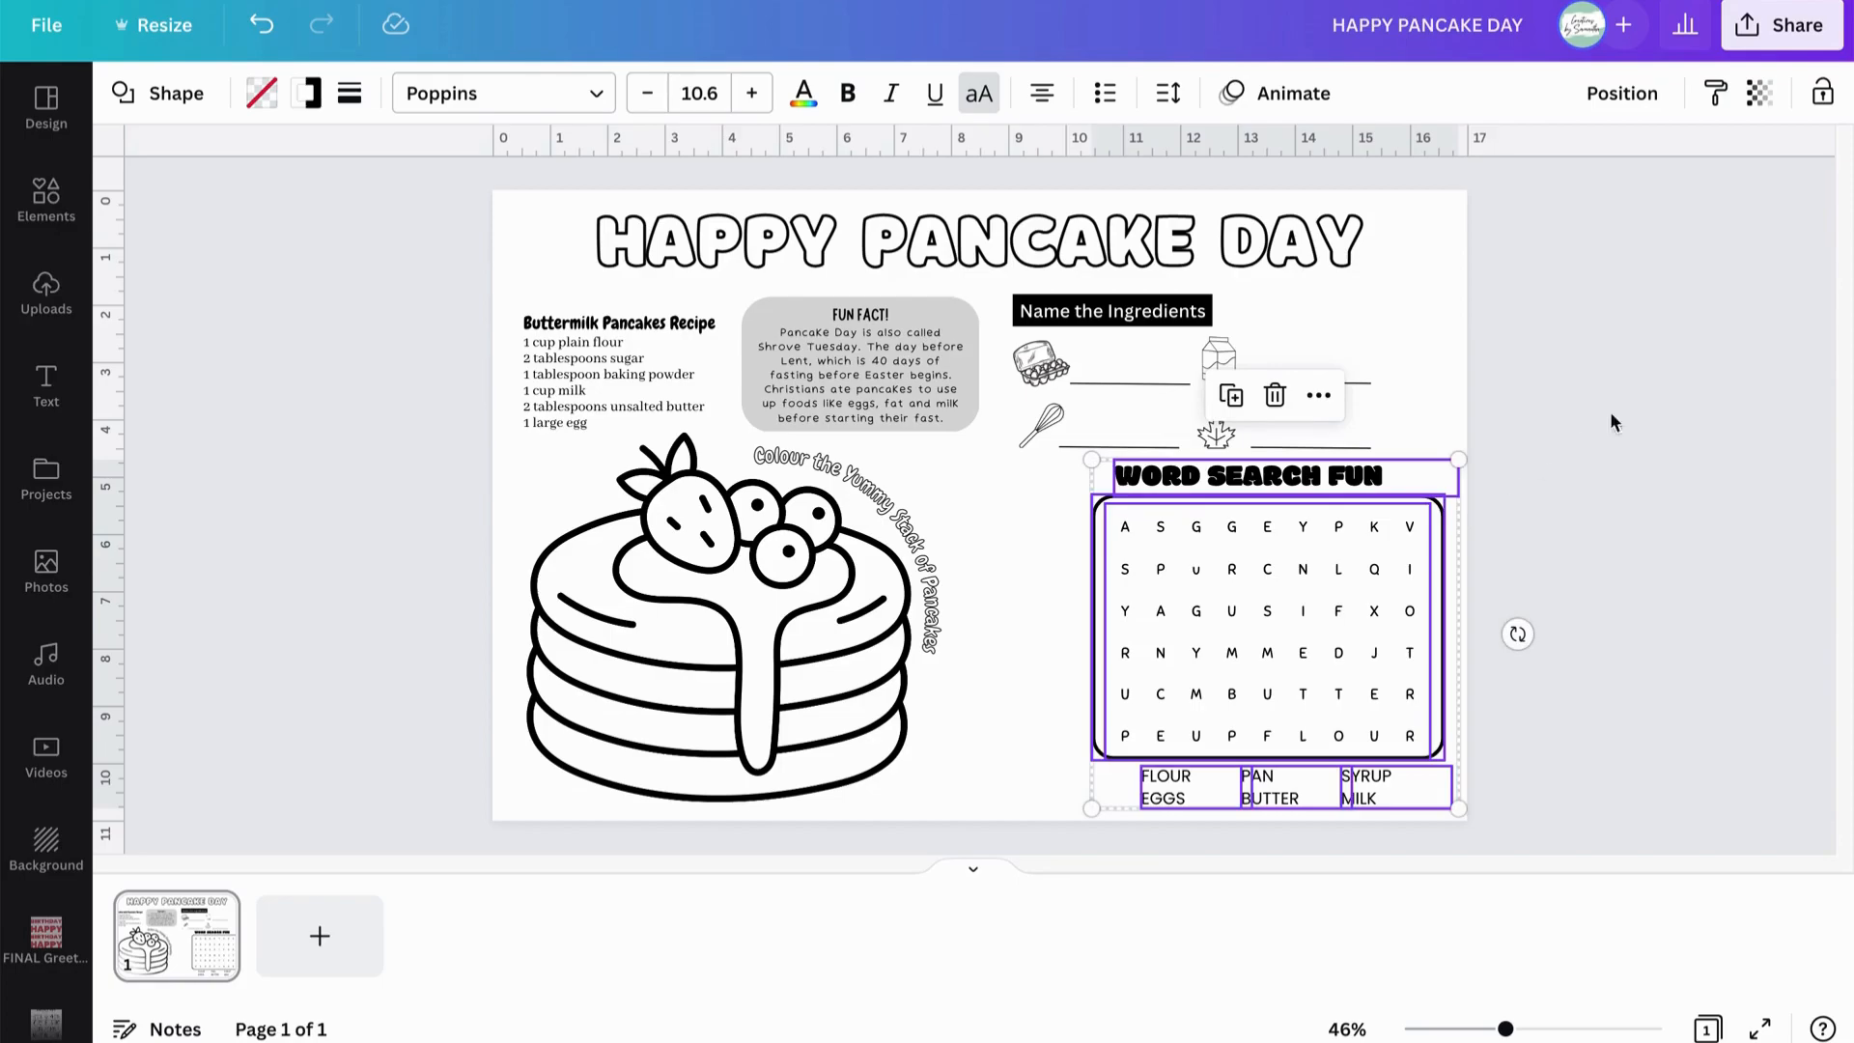
click(1674, 398)
Raise the whisk and maple syrup icons with their answer lines slightly, away from the word search heading.
drag(1415, 444, 1025, 414)
click(1435, 411)
drag(1383, 448, 1033, 415)
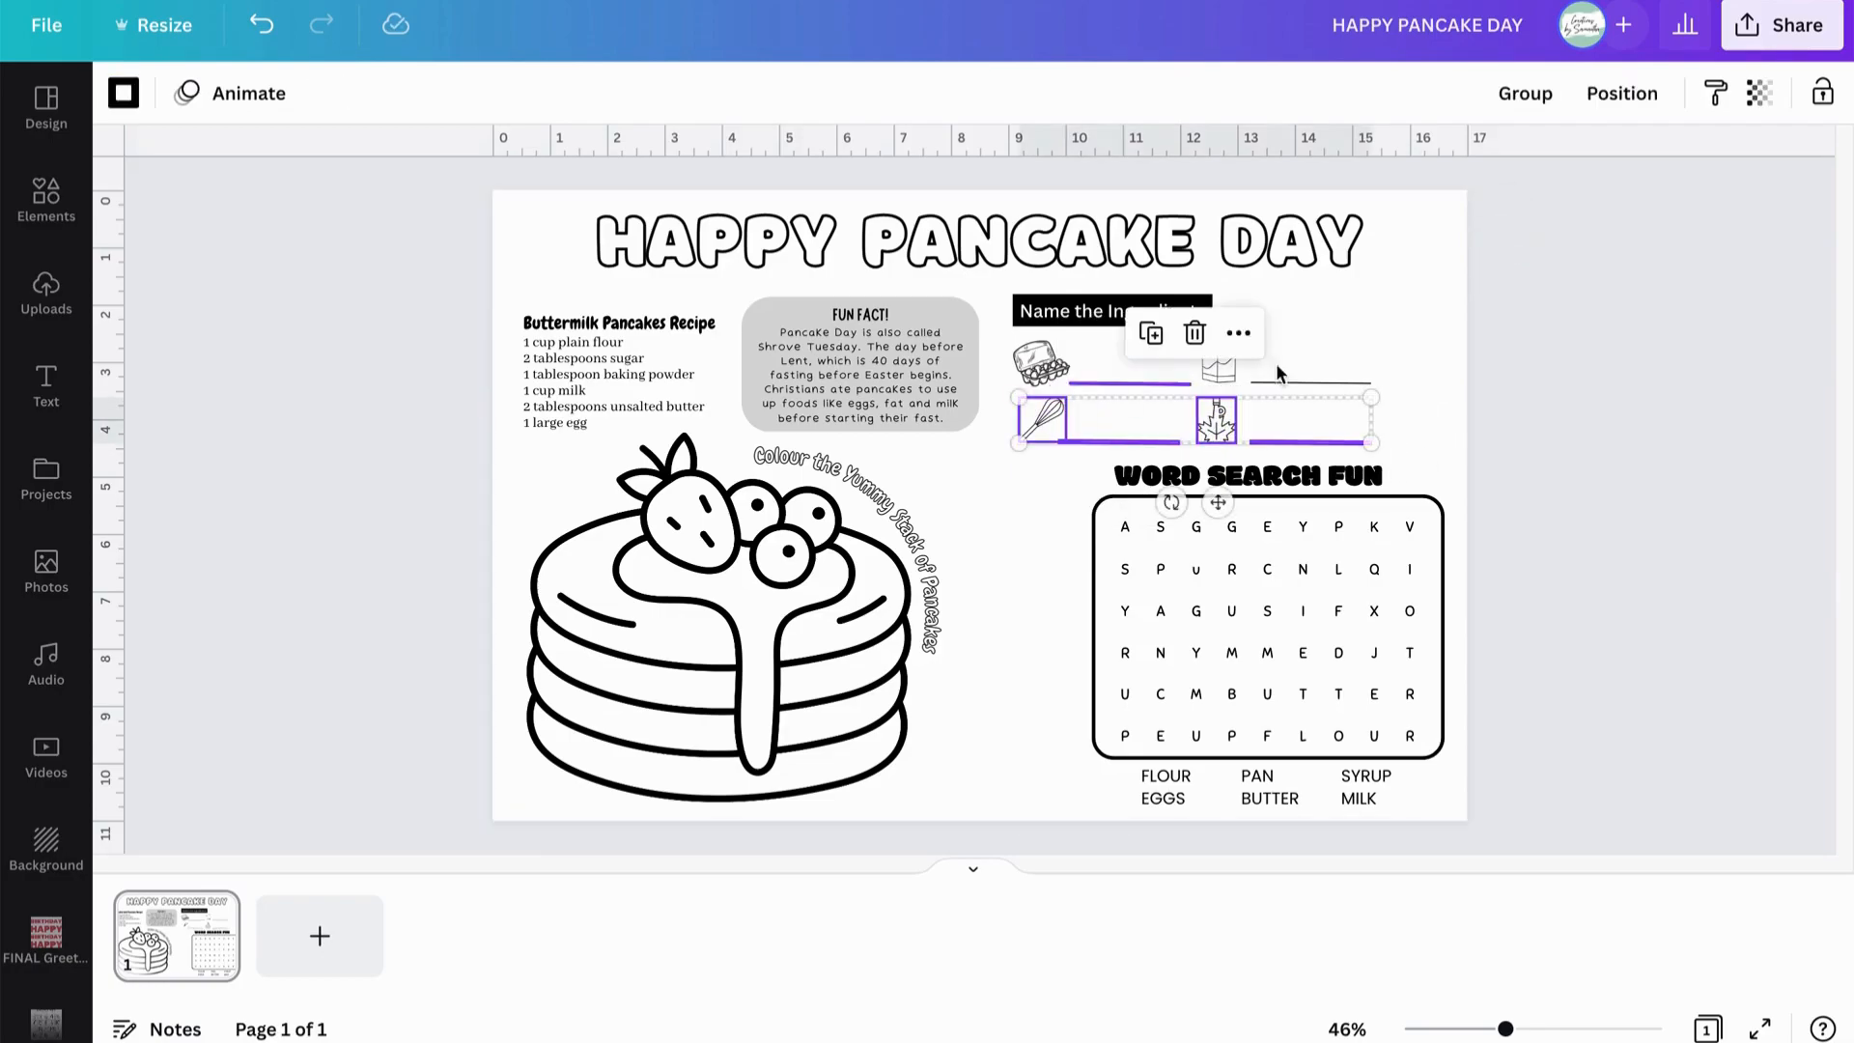
click(1521, 305)
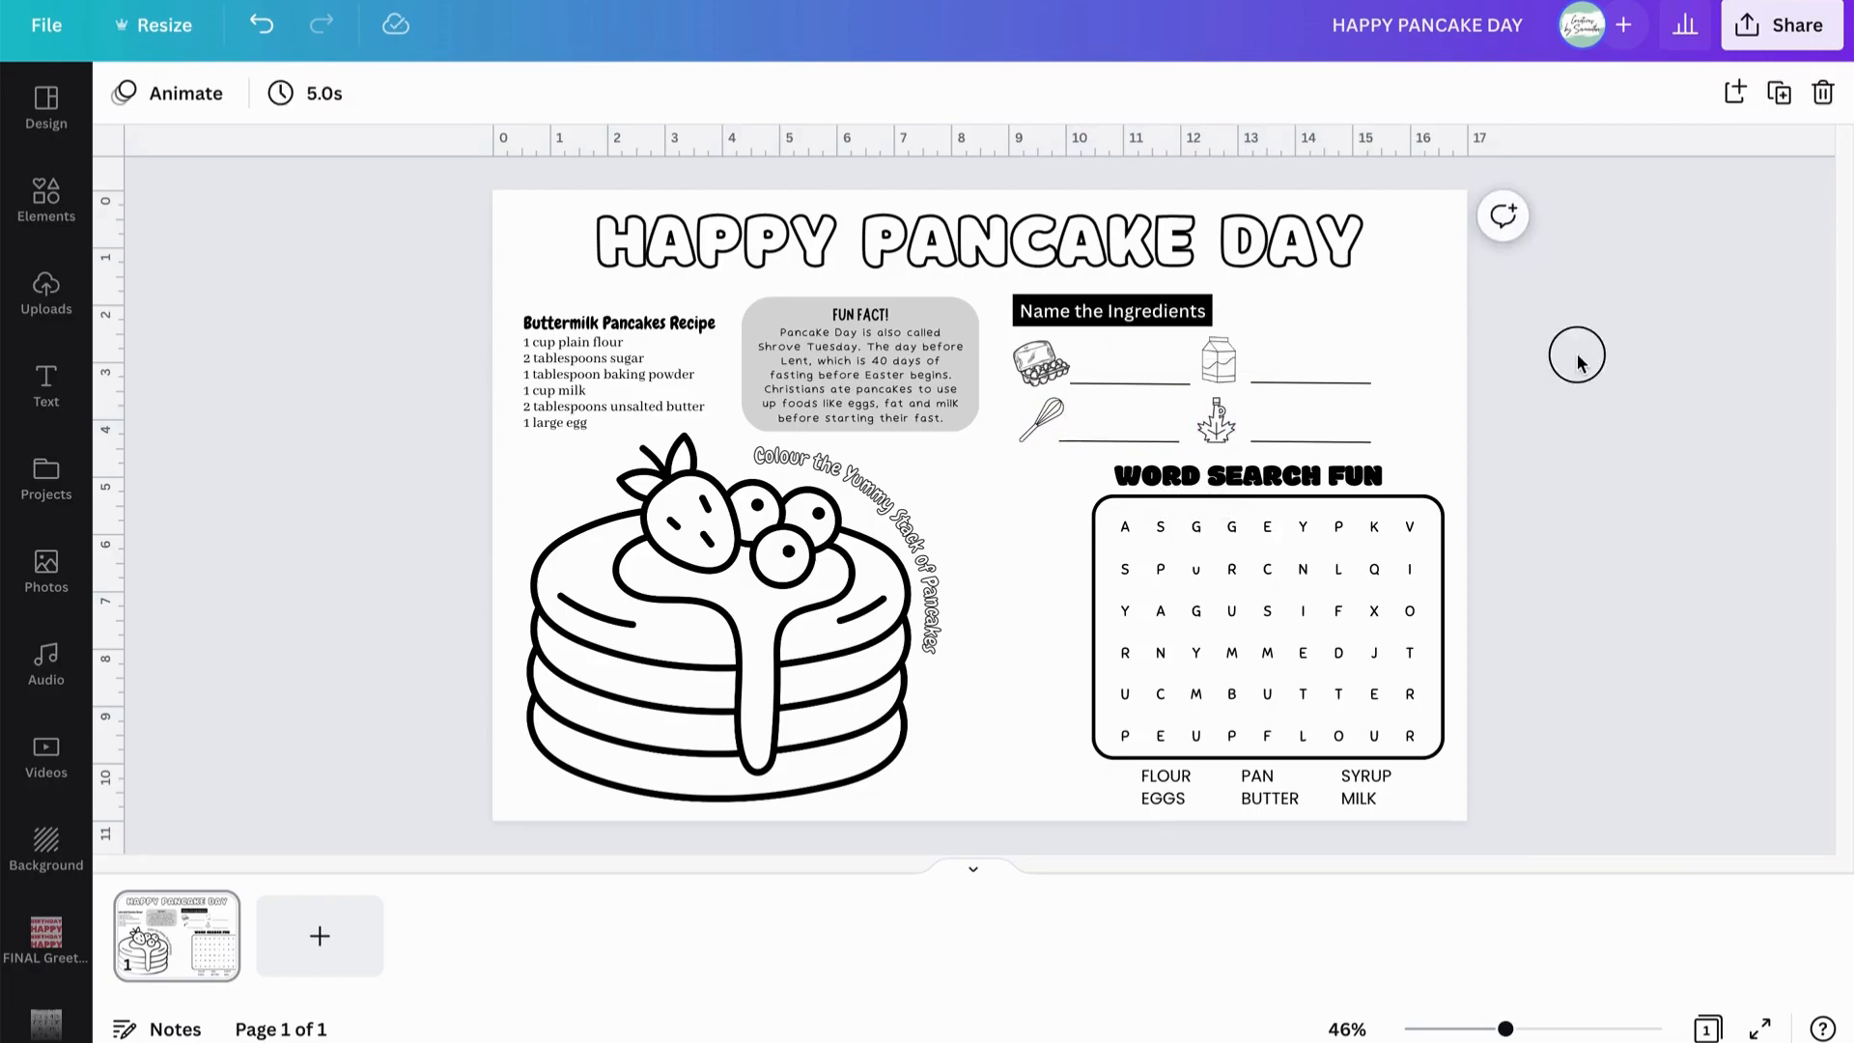
Align the WORD SEARCH FUN text box with the puzzle frame and centre its text above the letter grid.
click(1326, 484)
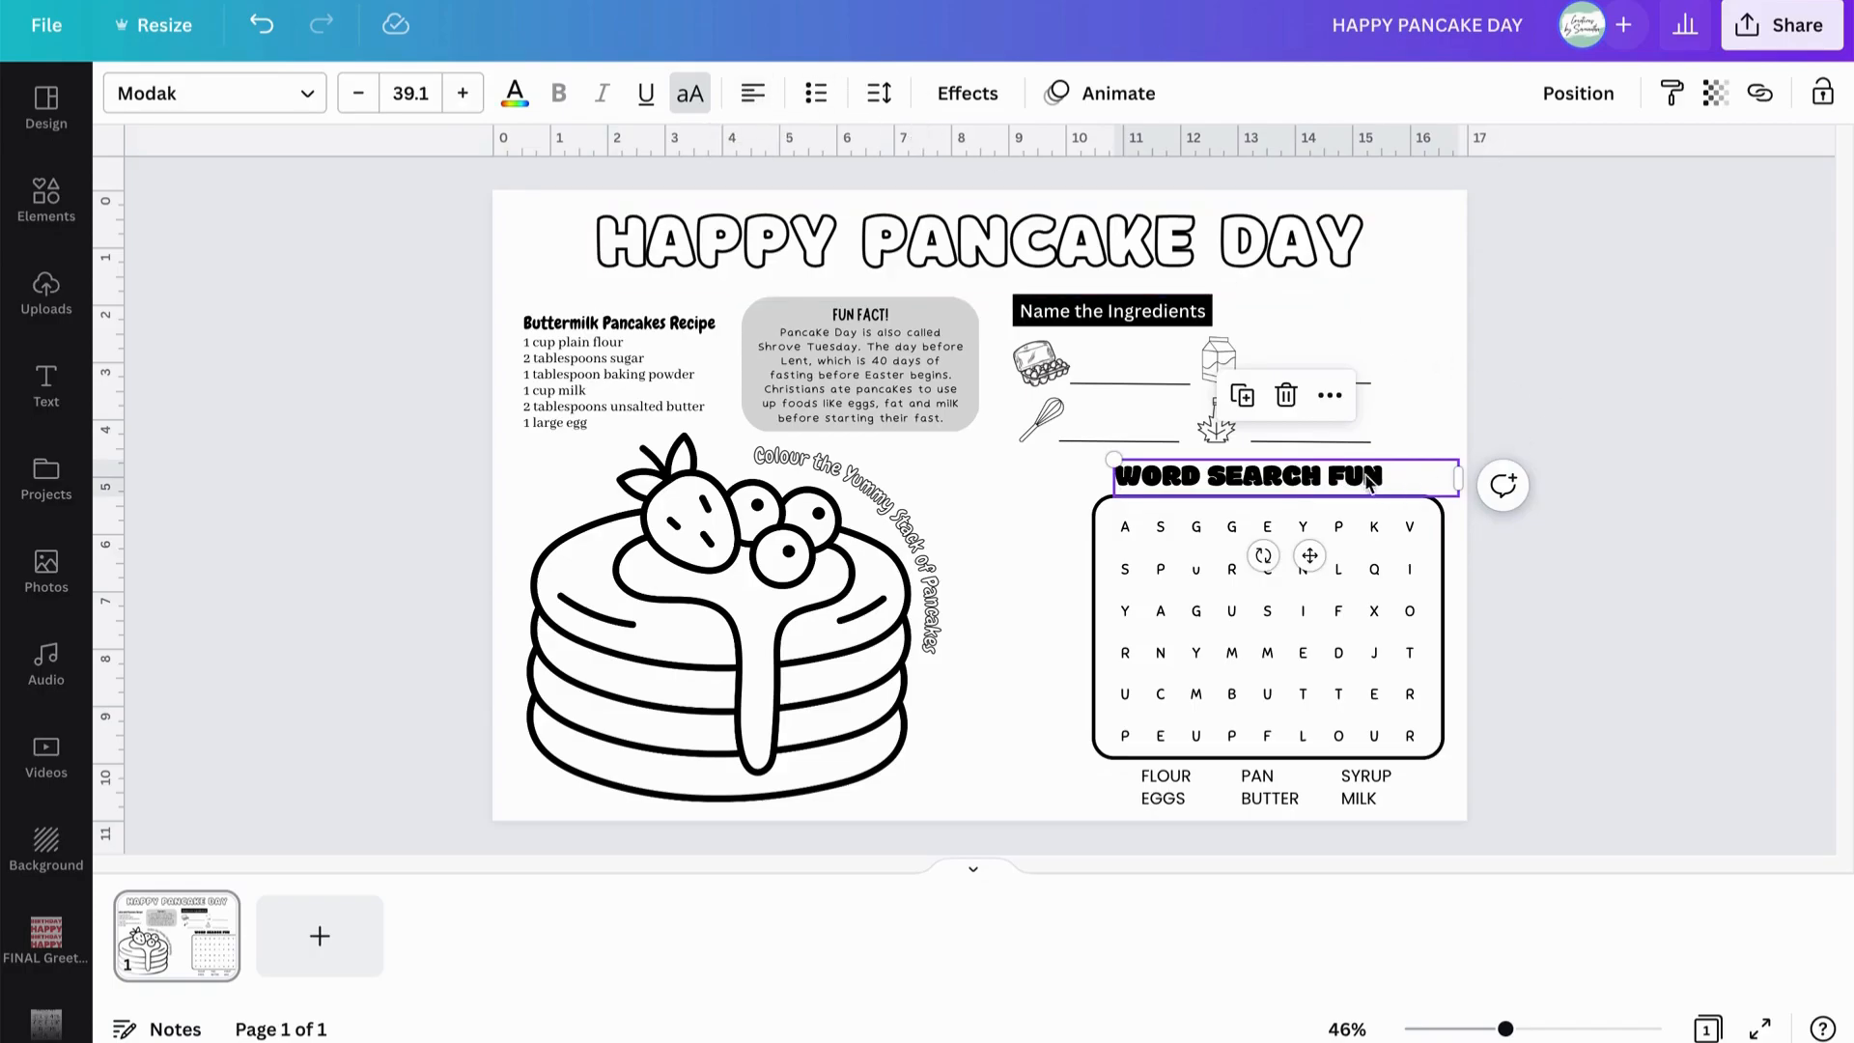
mouse_move(1345, 468)
mouse_down()
mouse_move(1324, 467)
mouse_move(1340, 472)
mouse_up()
click(1715, 425)
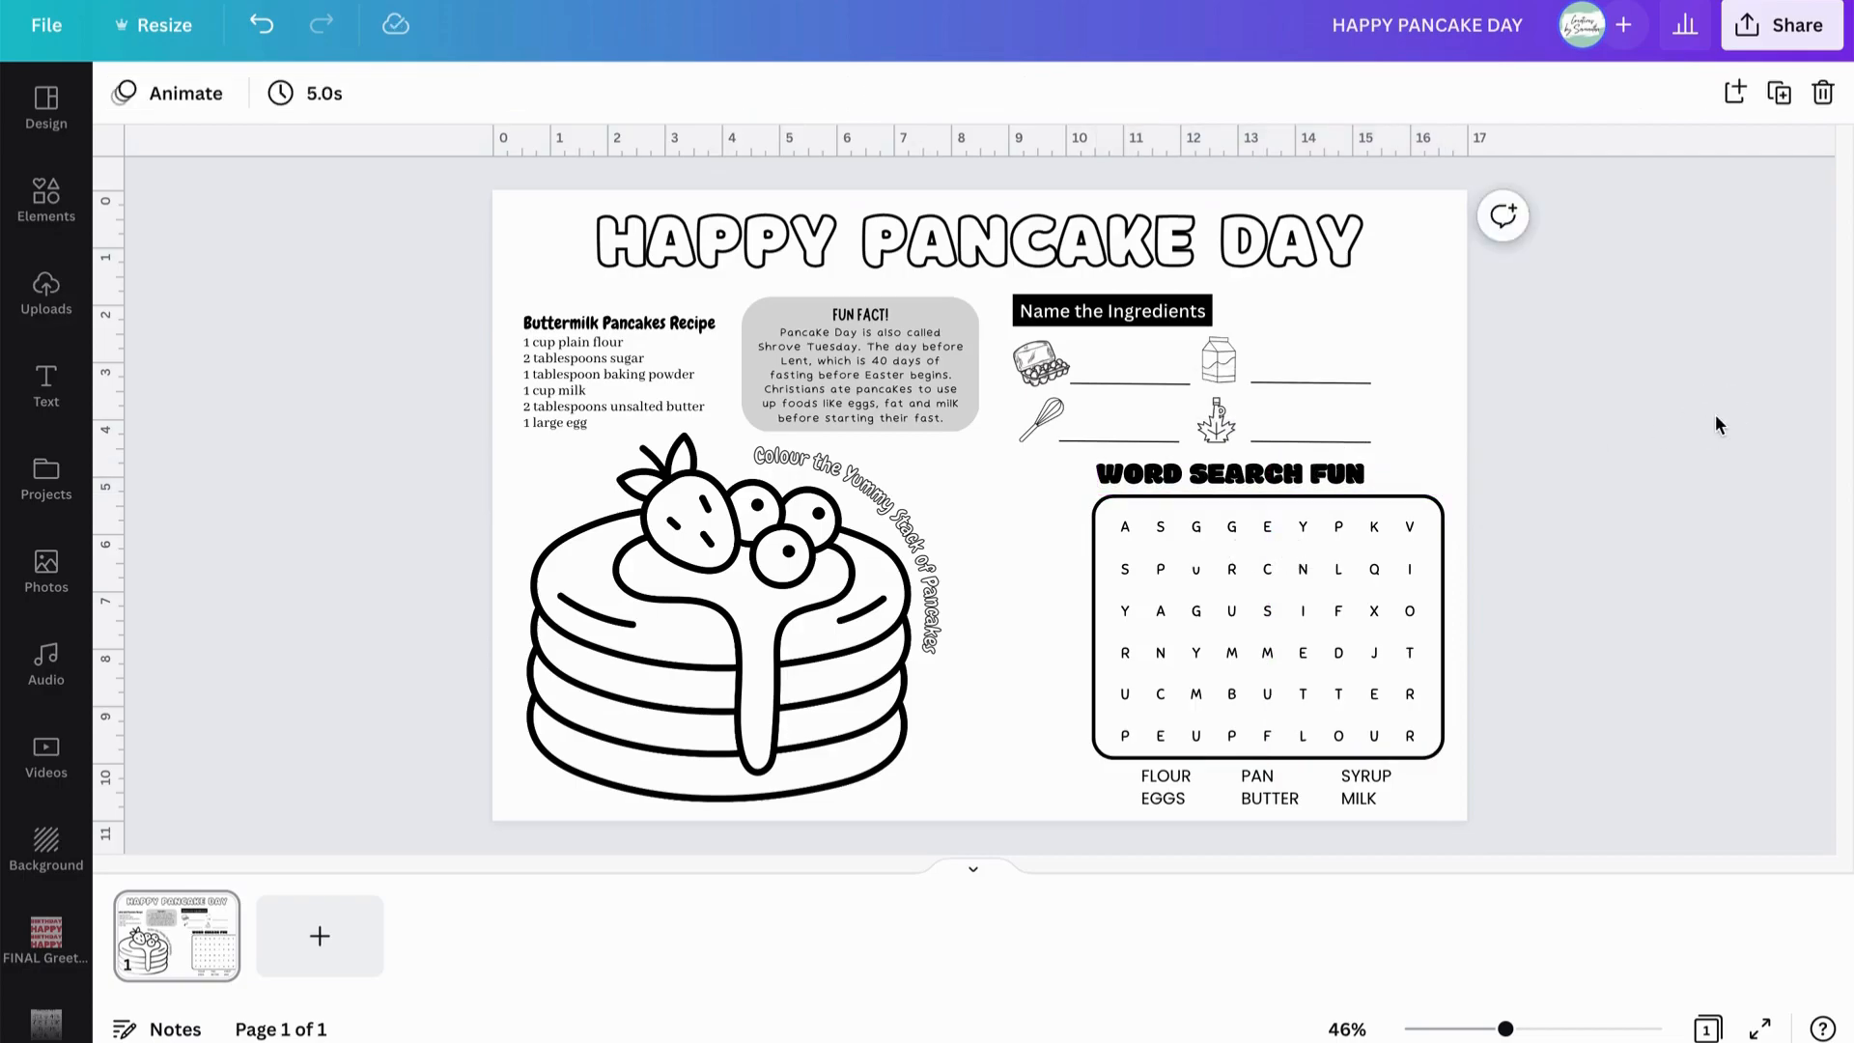
drag(1323, 466, 1337, 474)
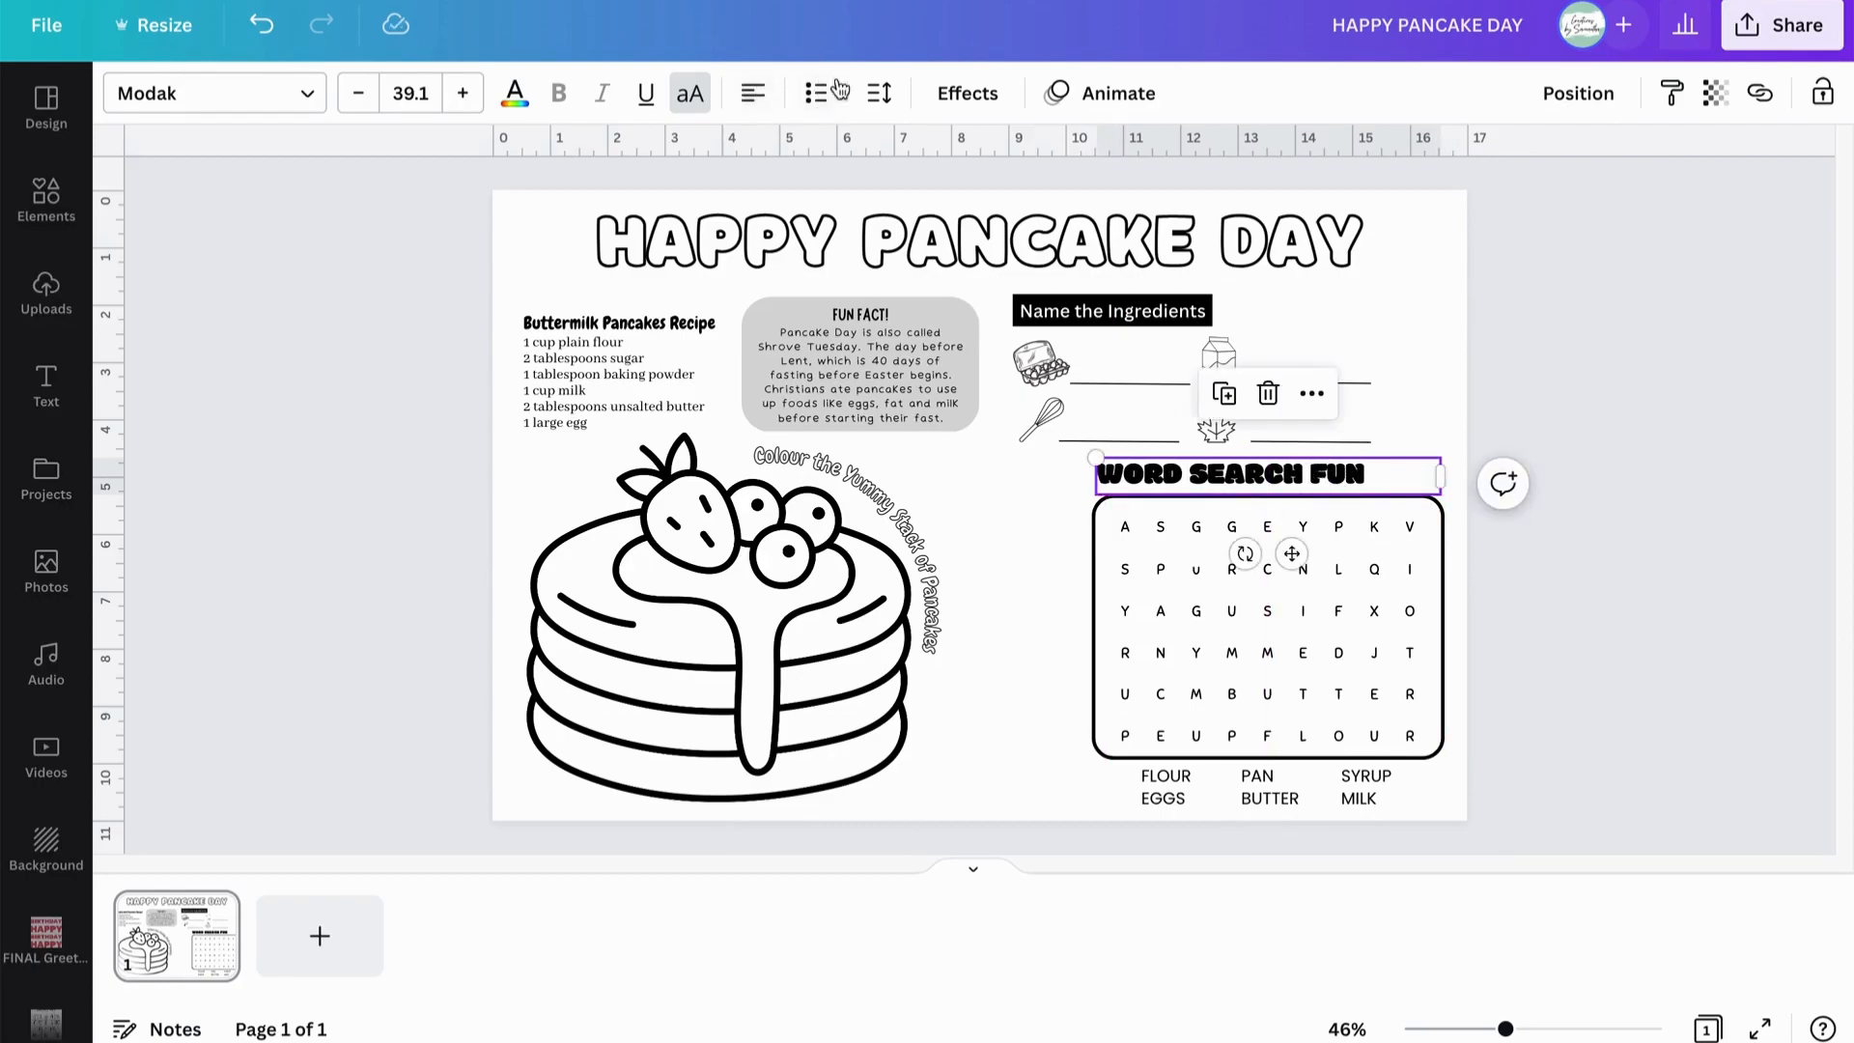
click(753, 92)
click(1632, 680)
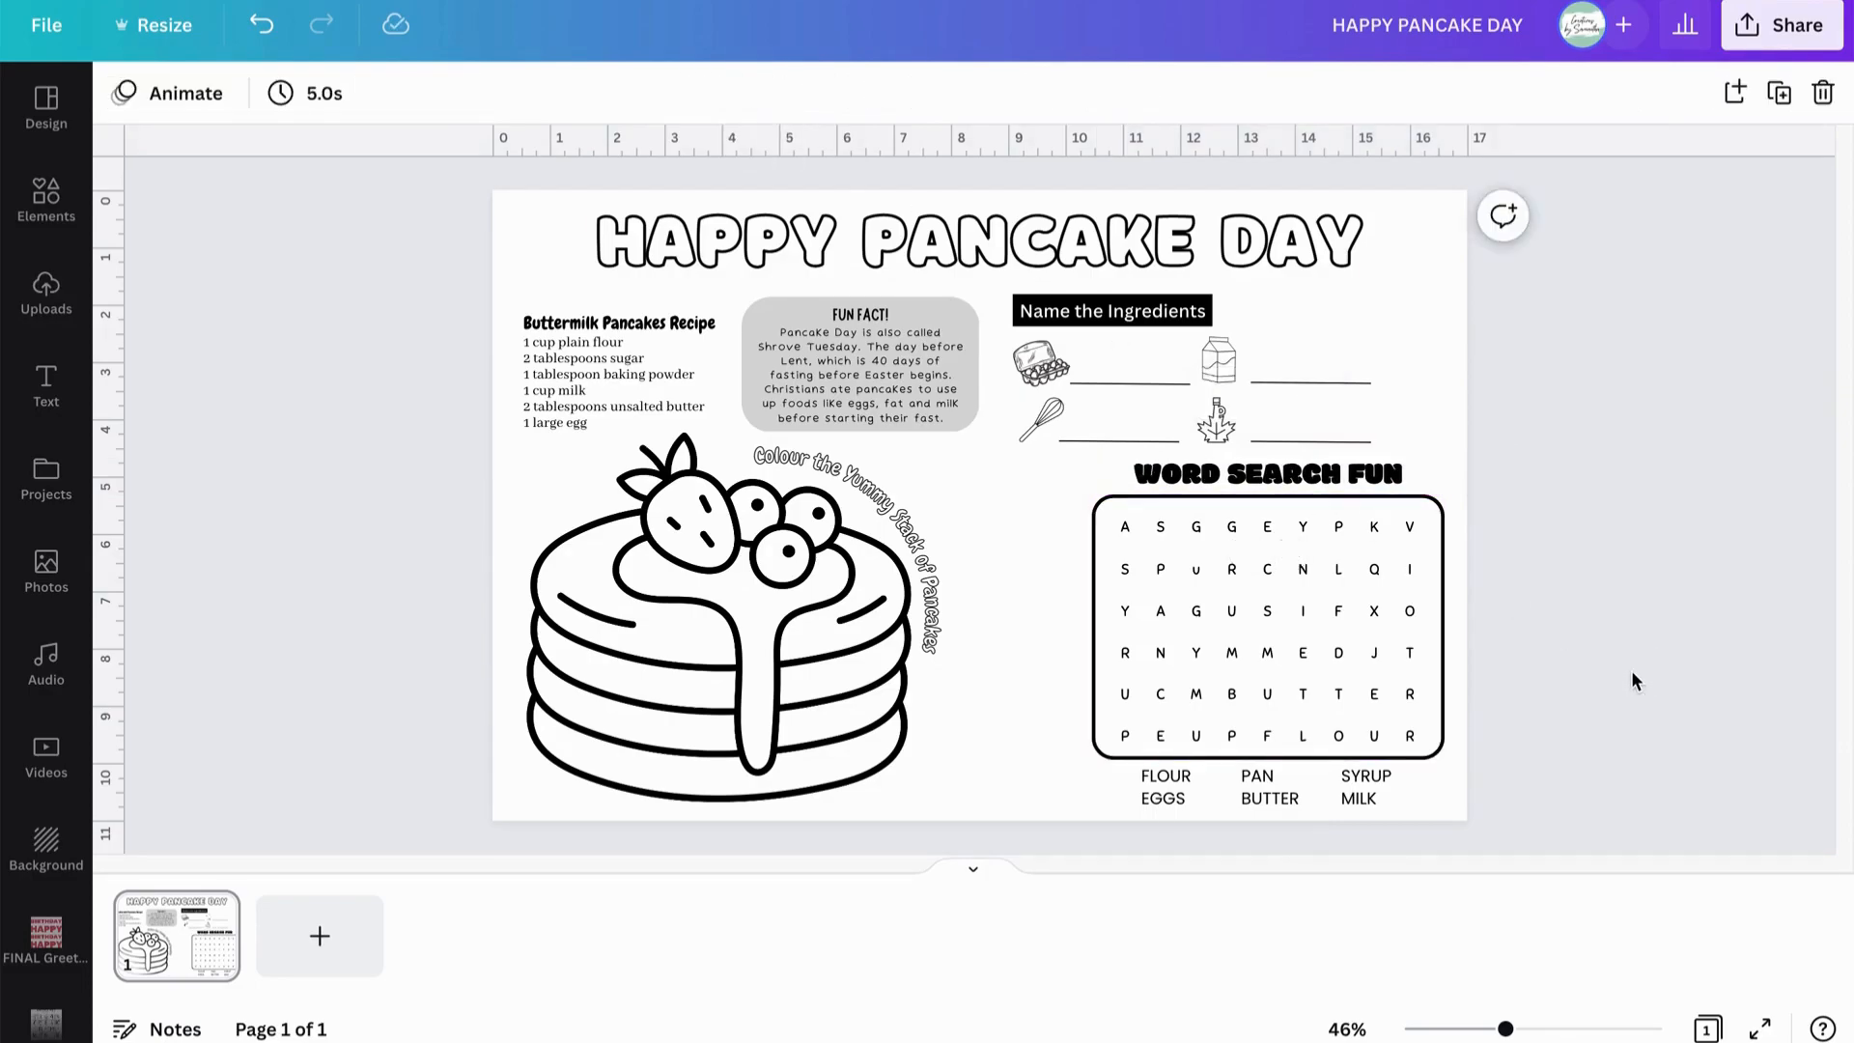
Lower the WORD SEARCH FUN heading slightly towards the puzzle frame.
drag(1255, 474, 1255, 477)
key(Down)
key(Up)
click(1595, 539)
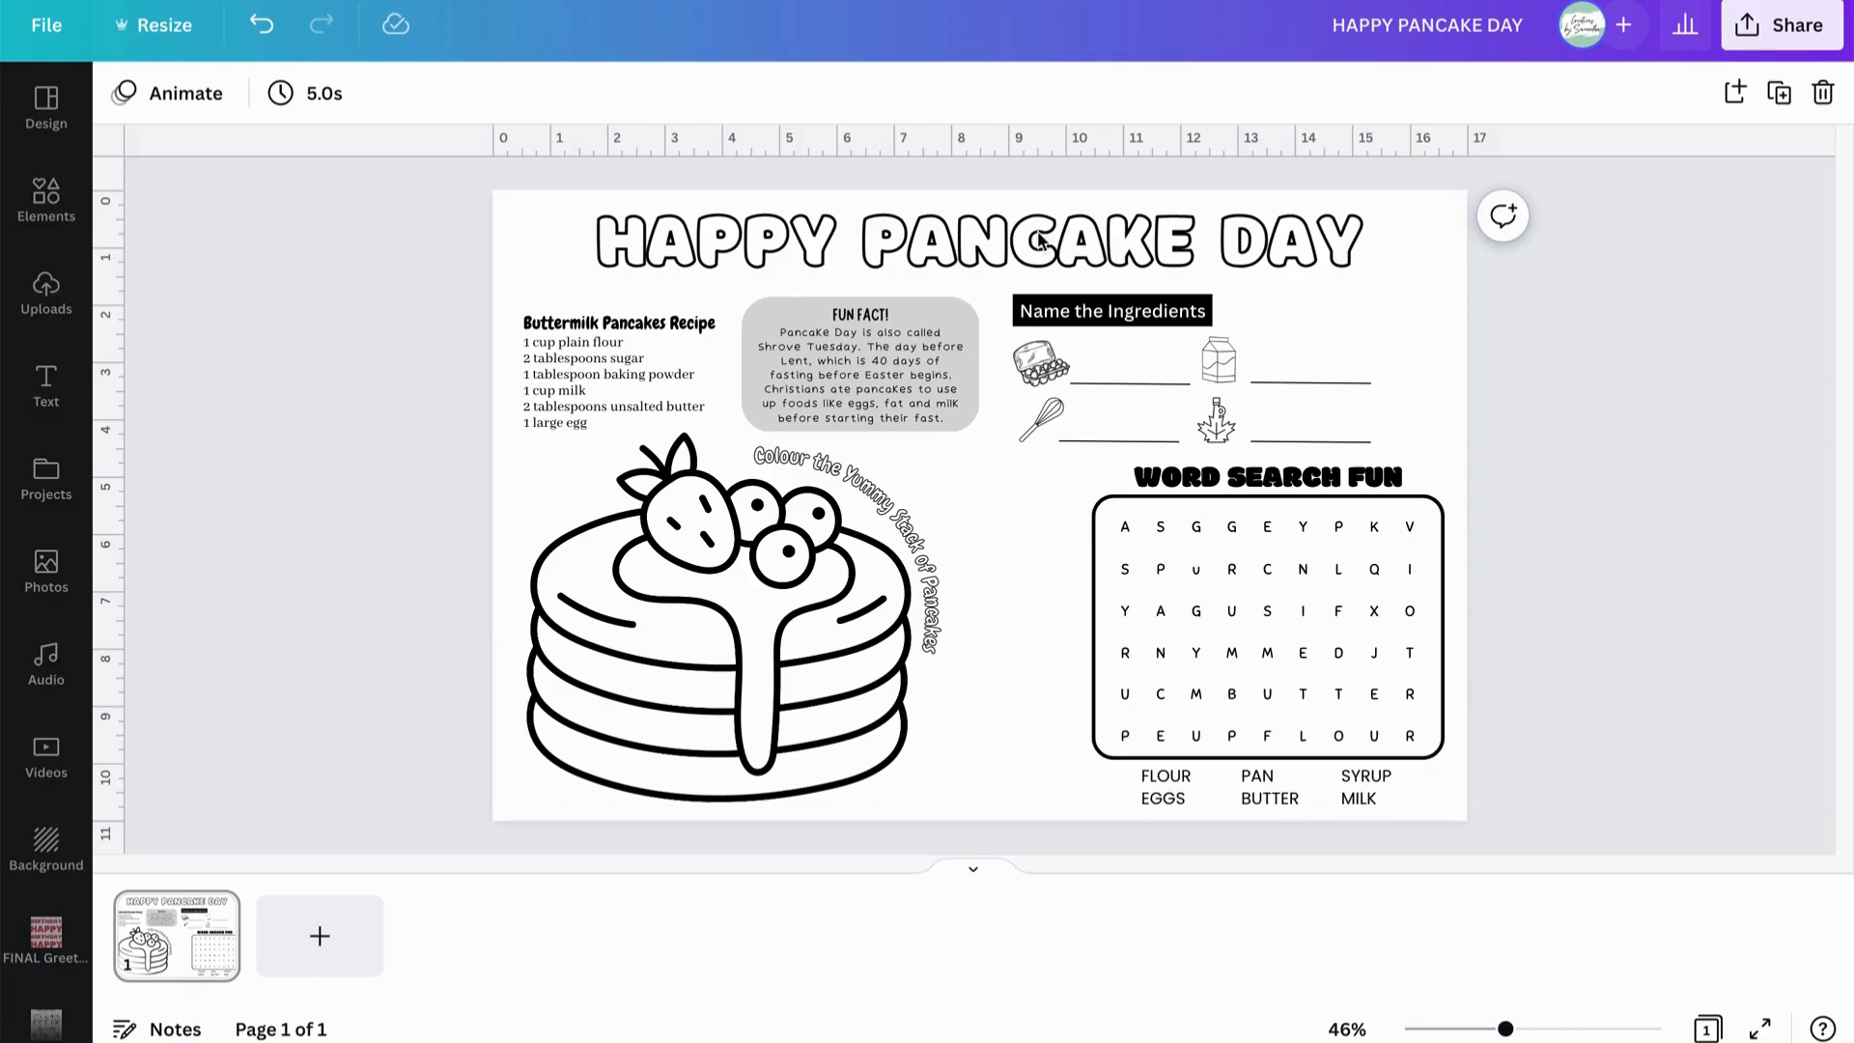
Add a square shape between the pancake stack and the word search, and stretch it downward into a tall rectangle.
click(46, 200)
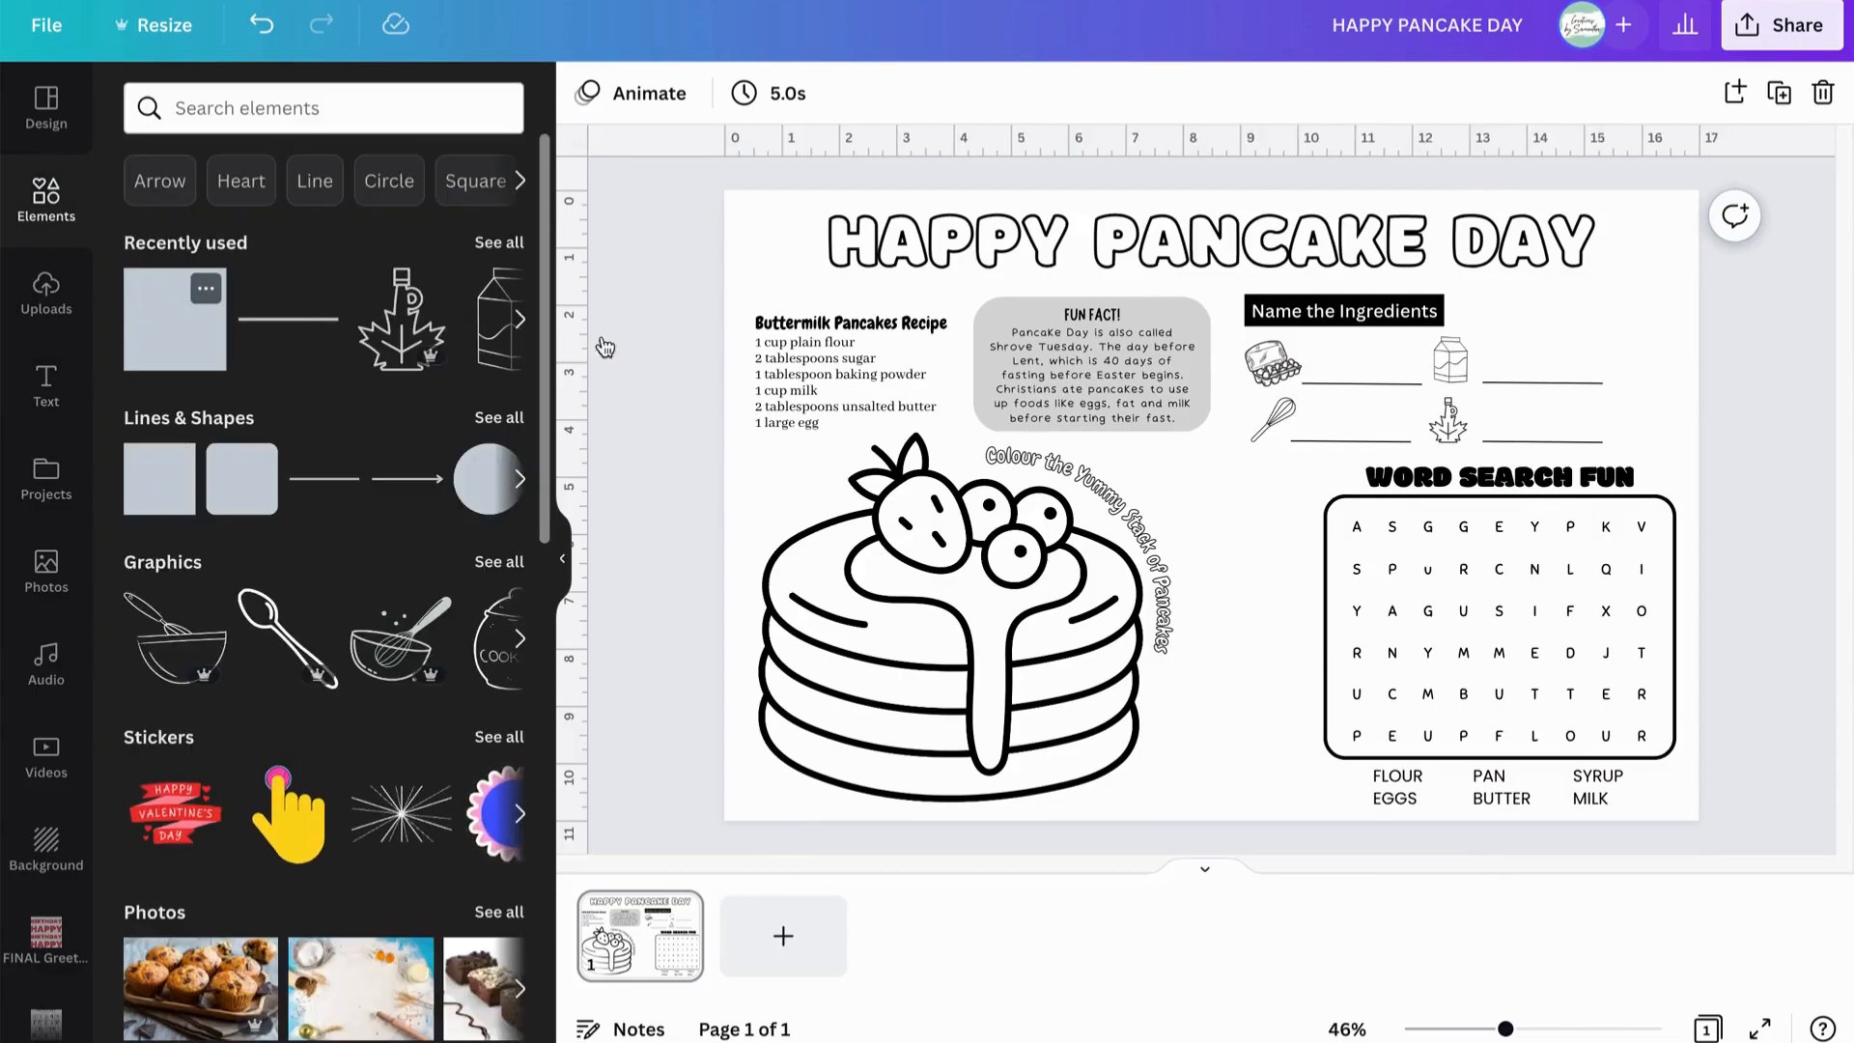
click(175, 319)
drag(1108, 500, 1236, 520)
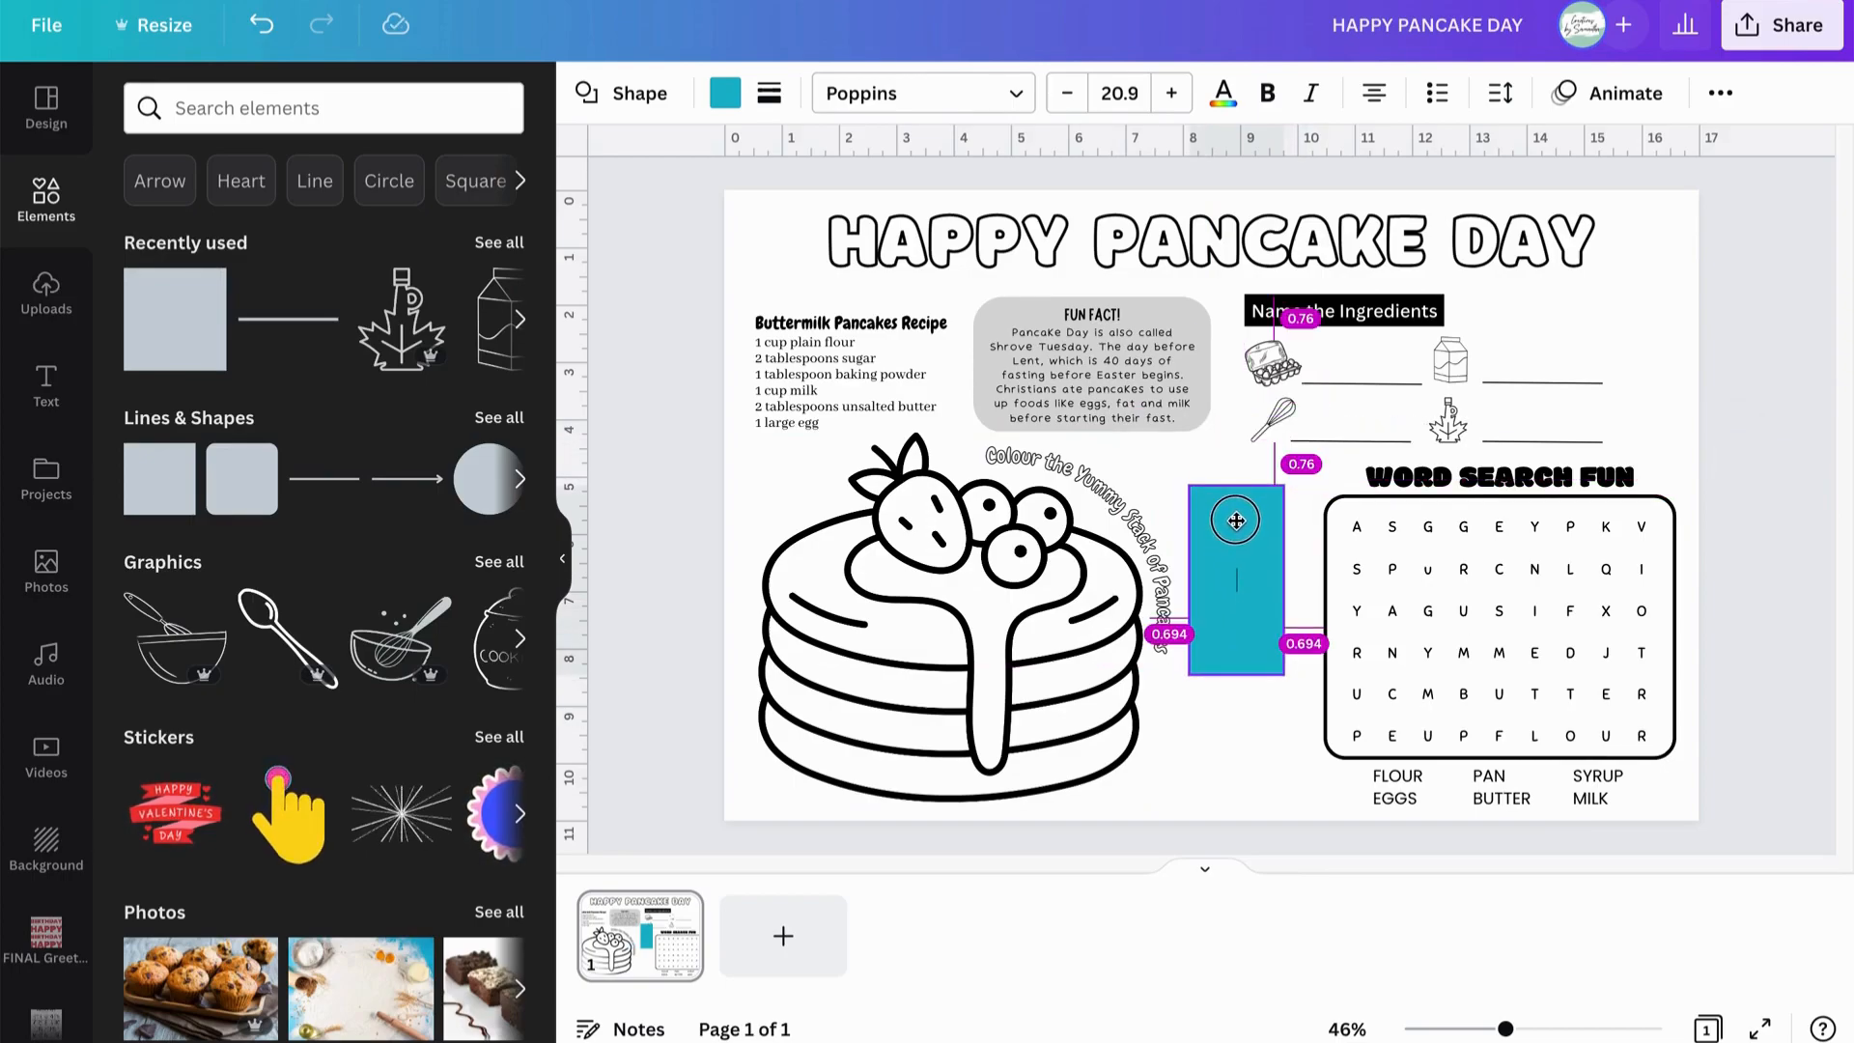
drag(1236, 675, 1234, 766)
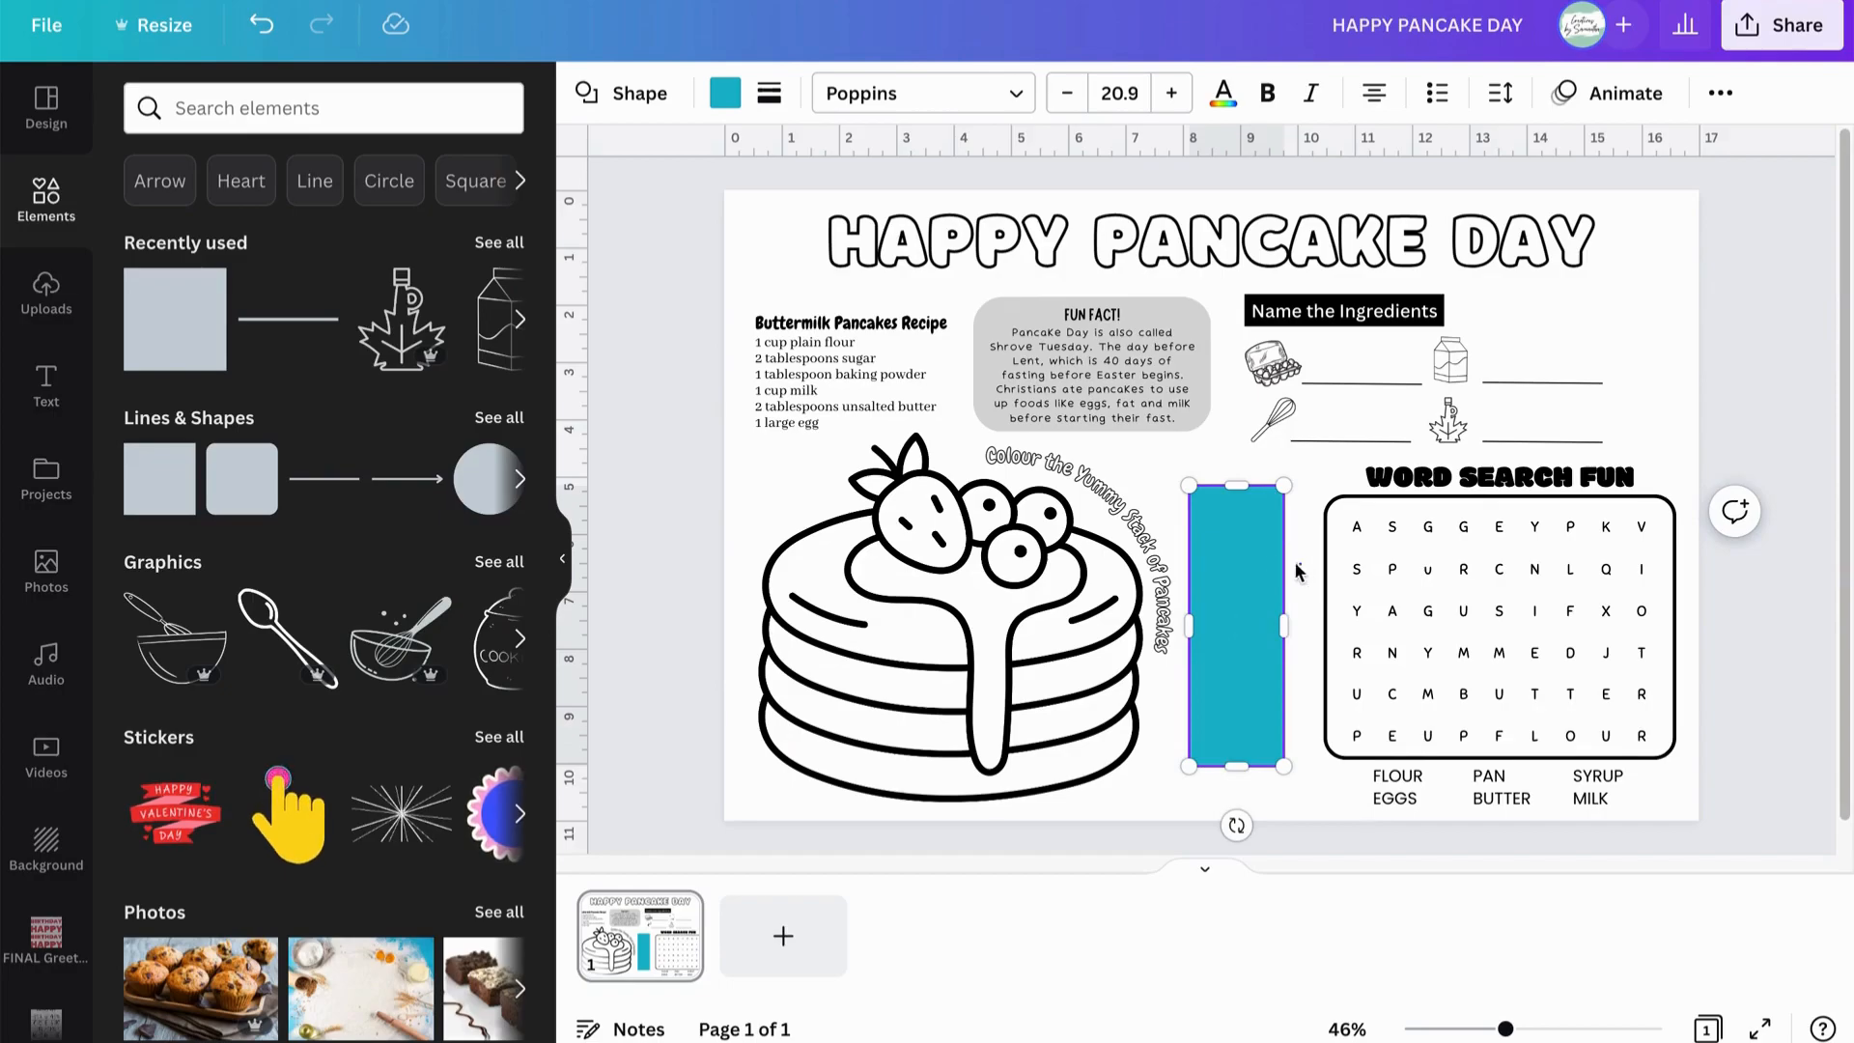
drag(1229, 537, 1240, 552)
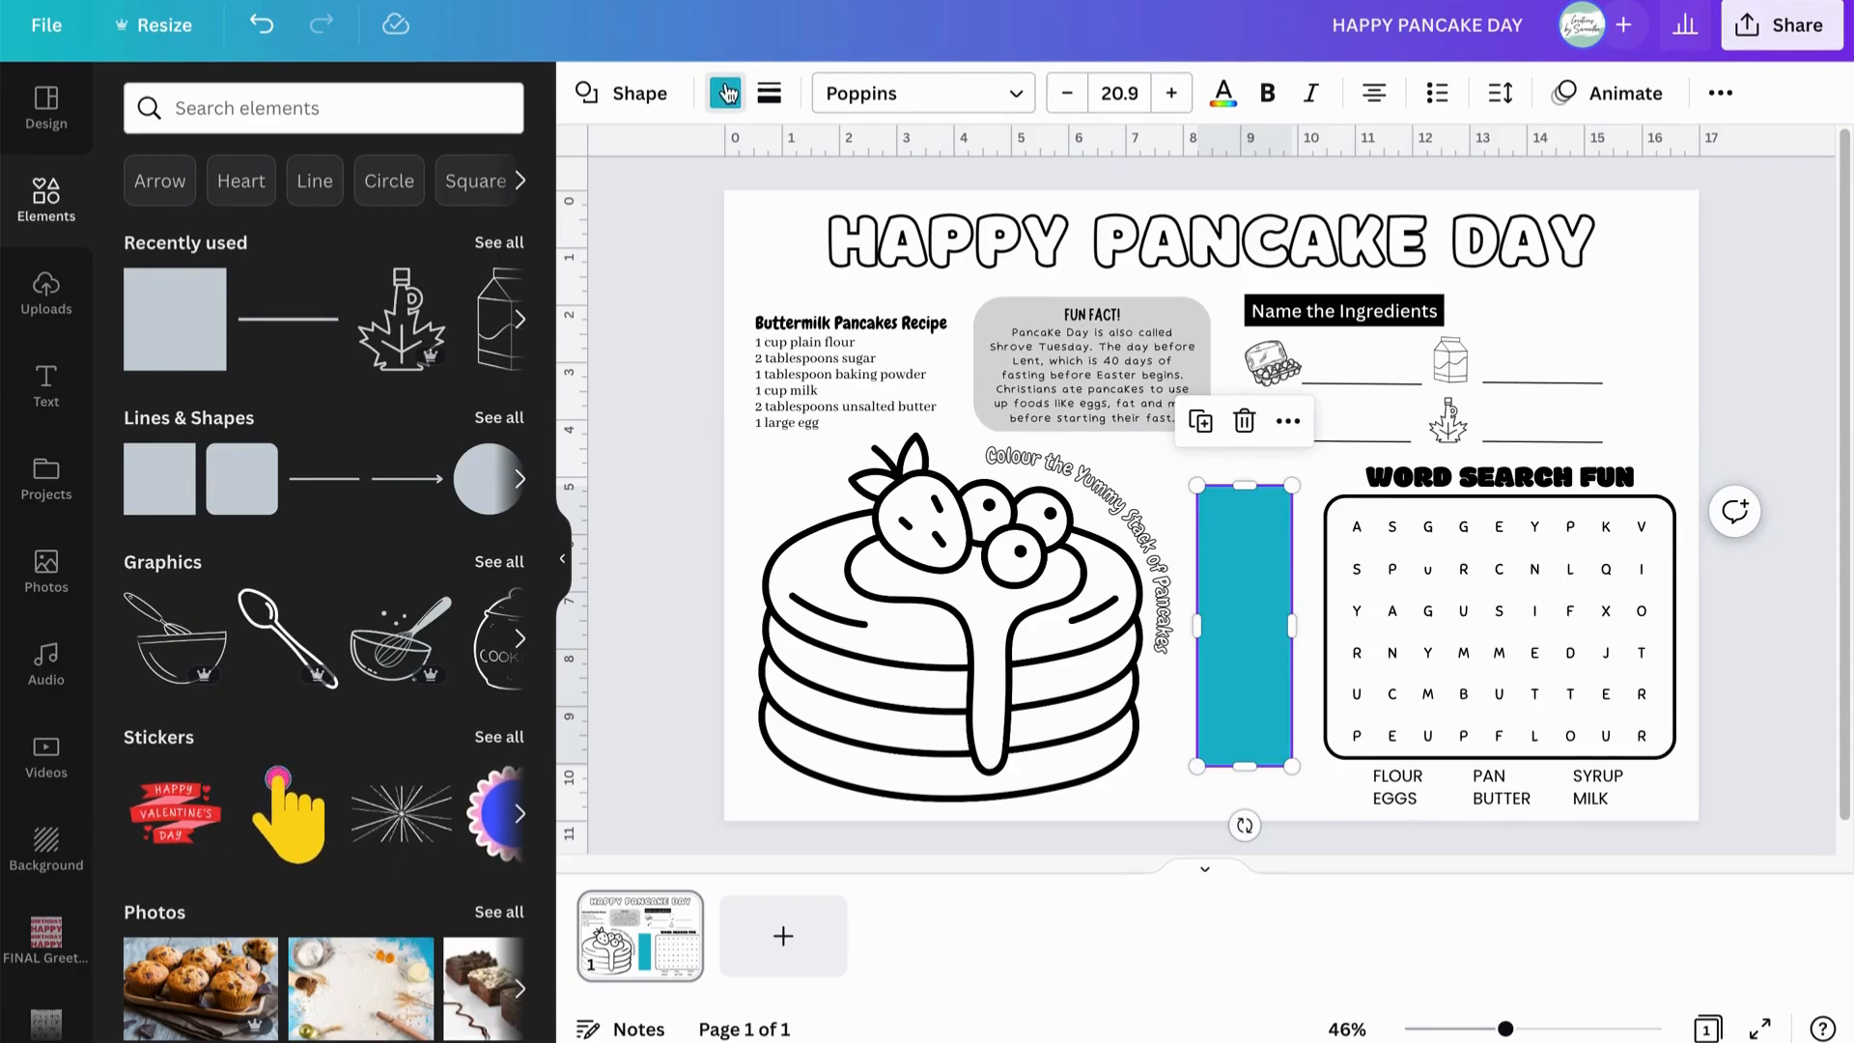
Make the tall rectangle's fill transparent and give it a solid black border.
click(725, 92)
click(230, 225)
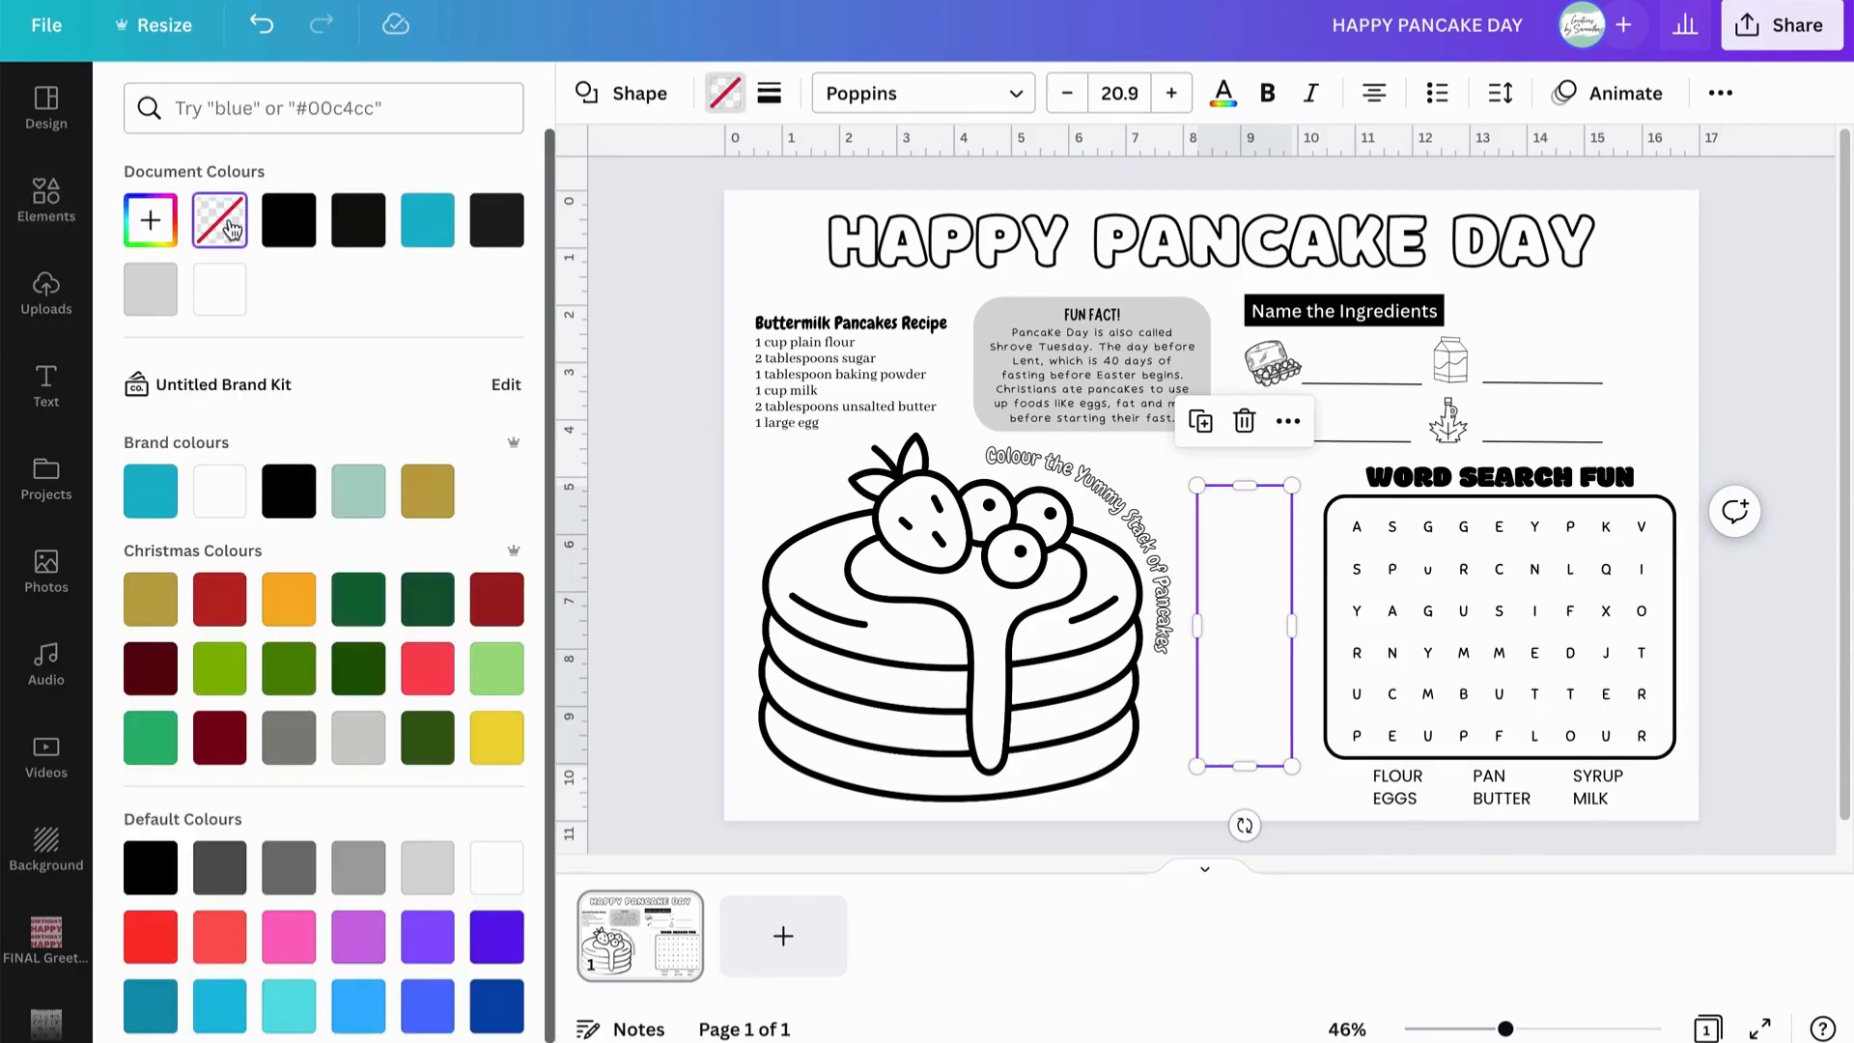
click(769, 93)
click(855, 171)
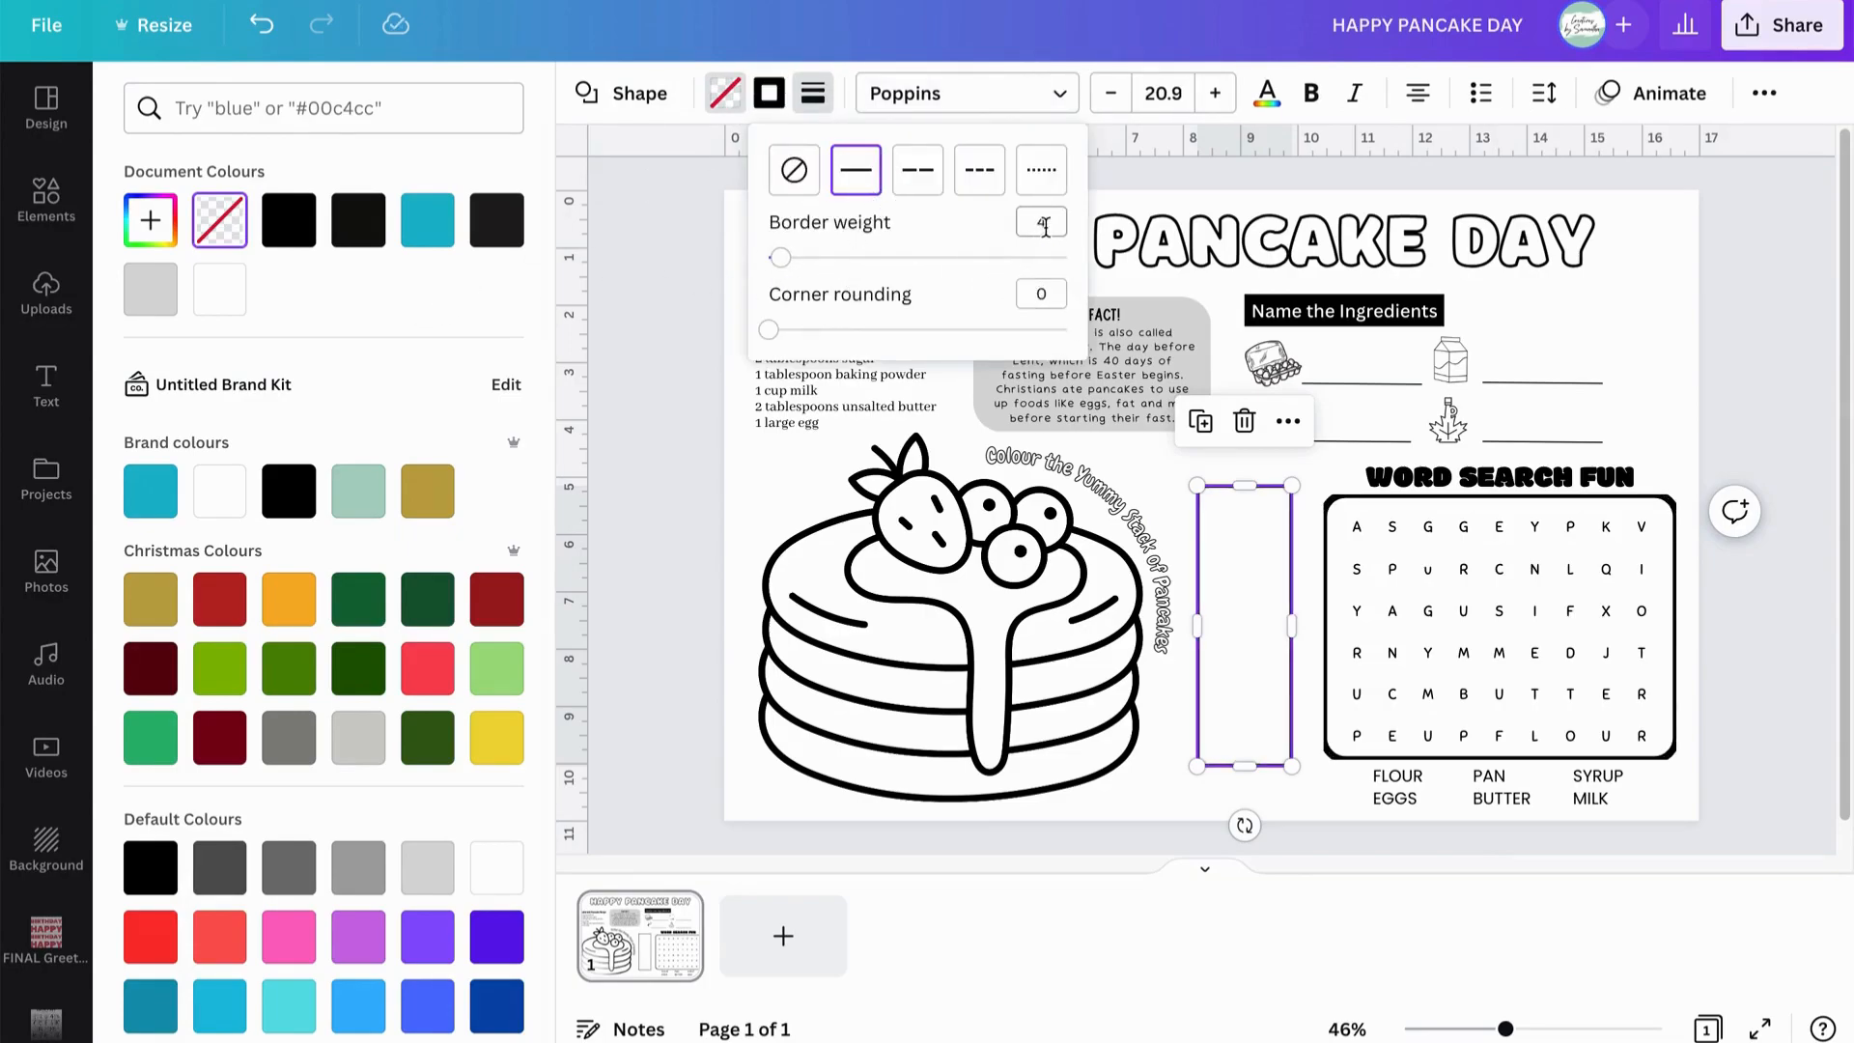
click(1420, 585)
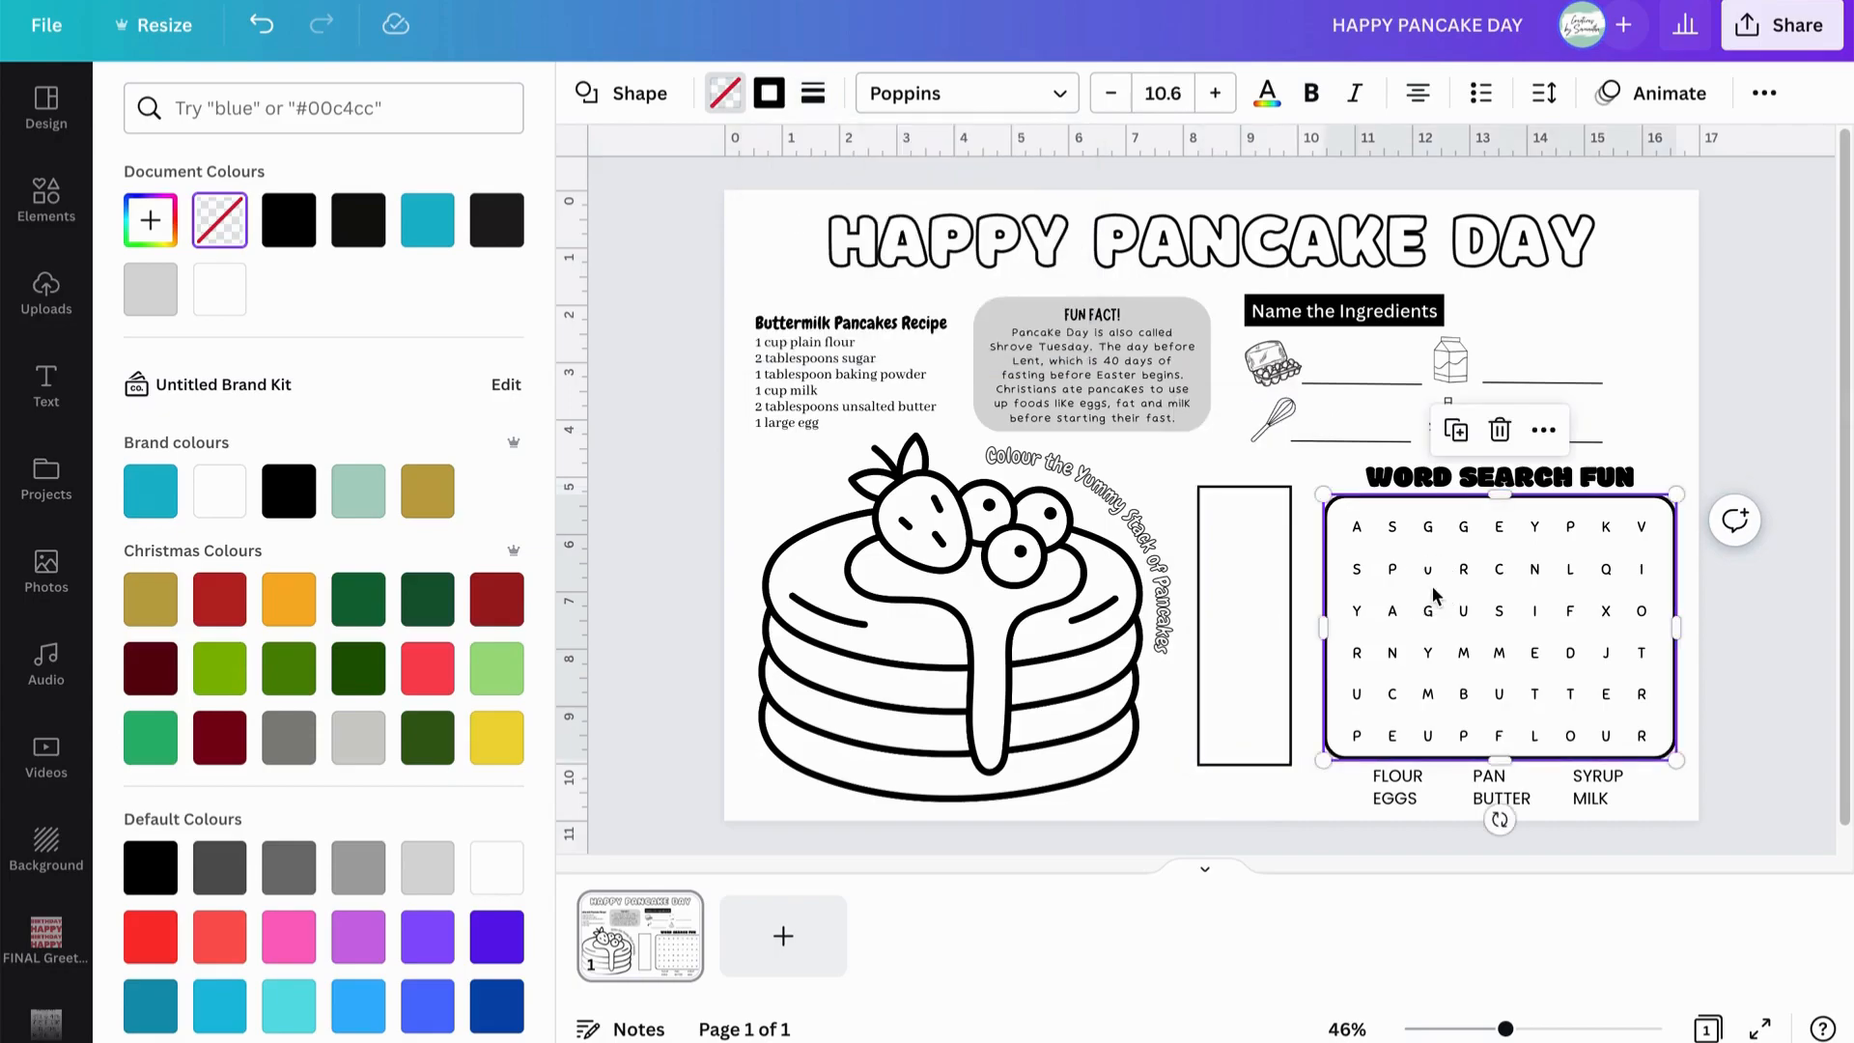
click(1265, 550)
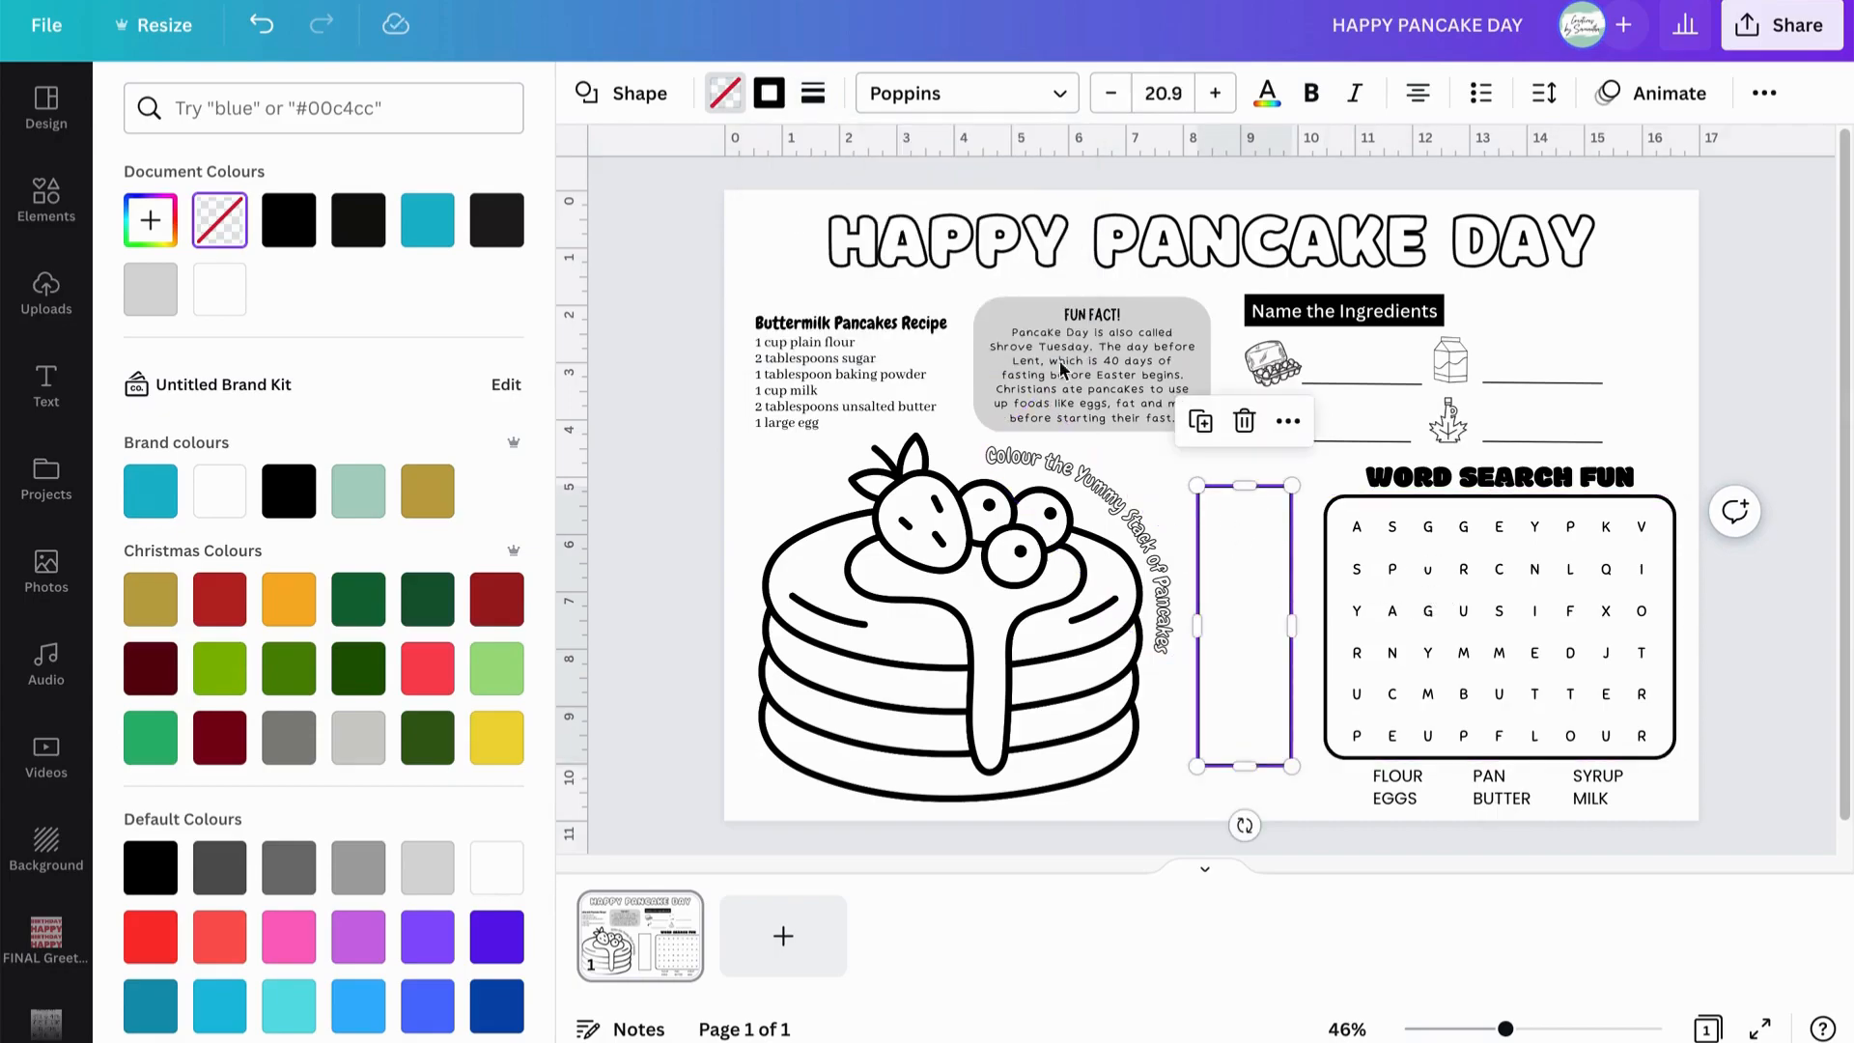
Add a subheading text box and position it inside the upper end of the tall outlined rectangle.
click(46, 381)
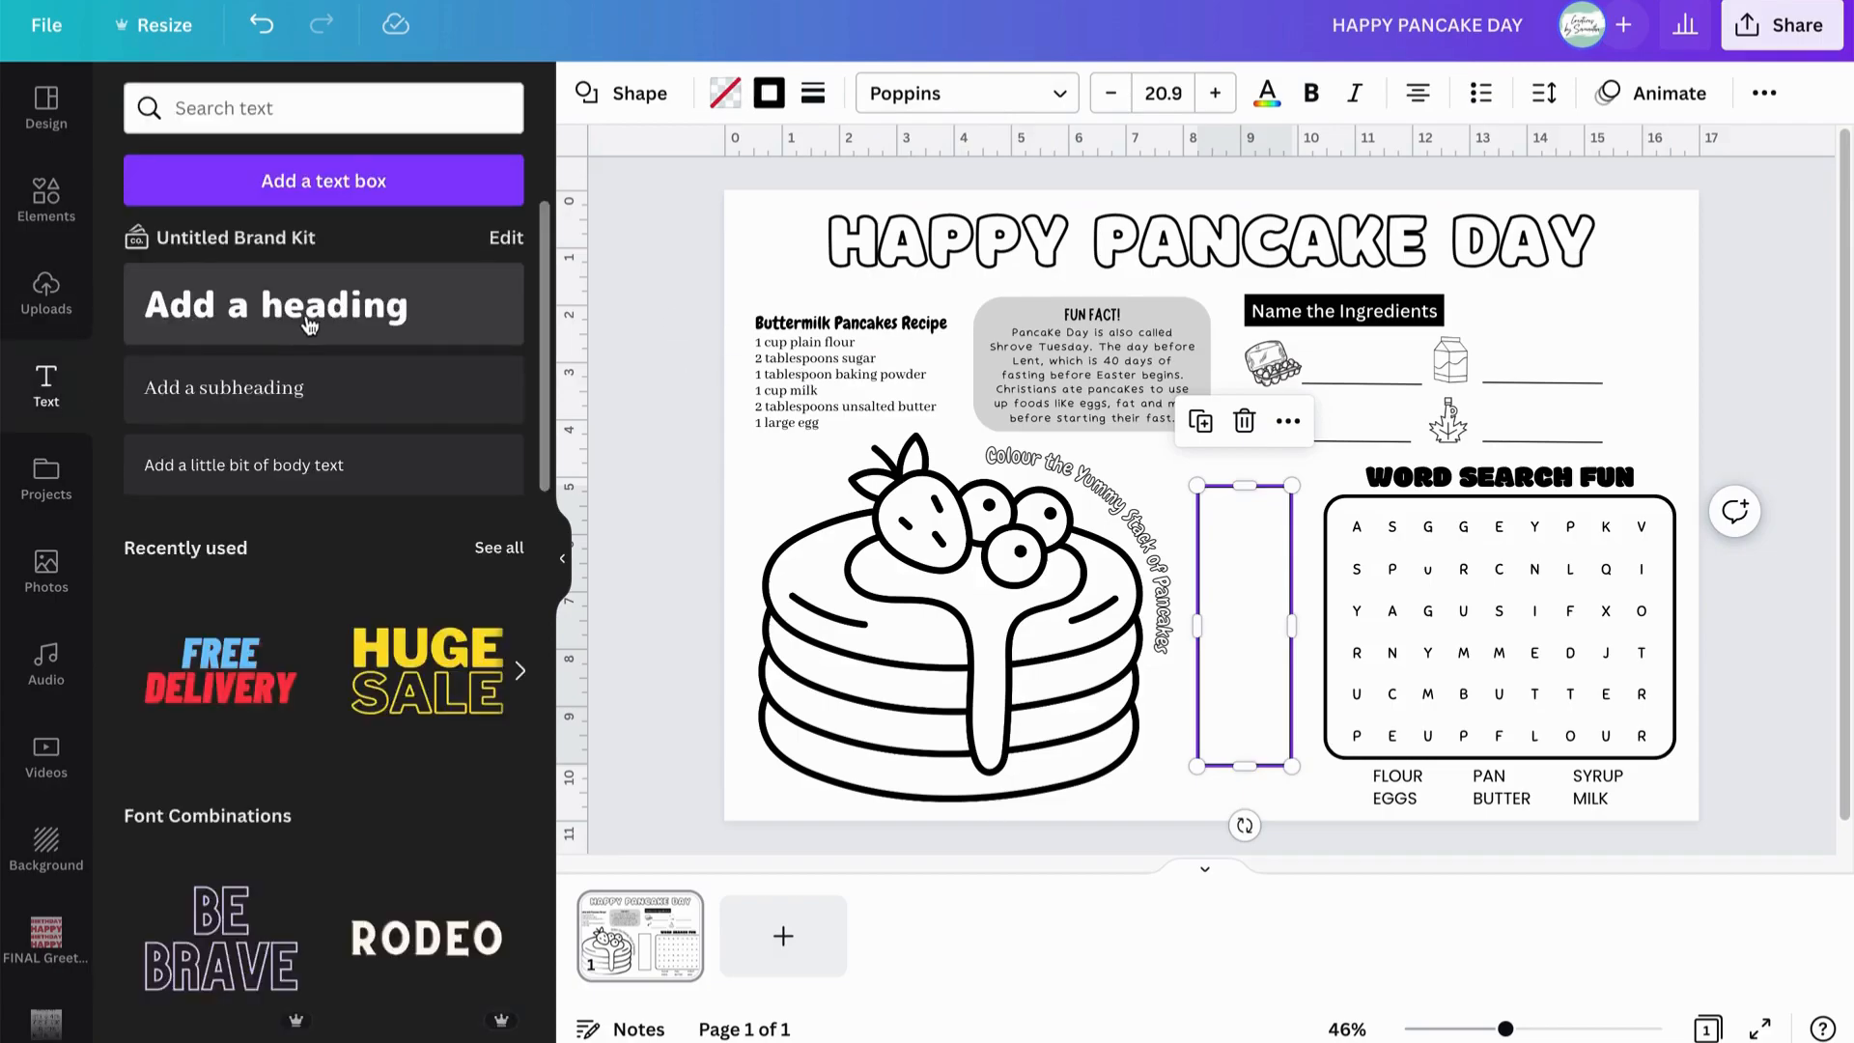
drag(288, 381, 1245, 784)
double_click(1249, 794)
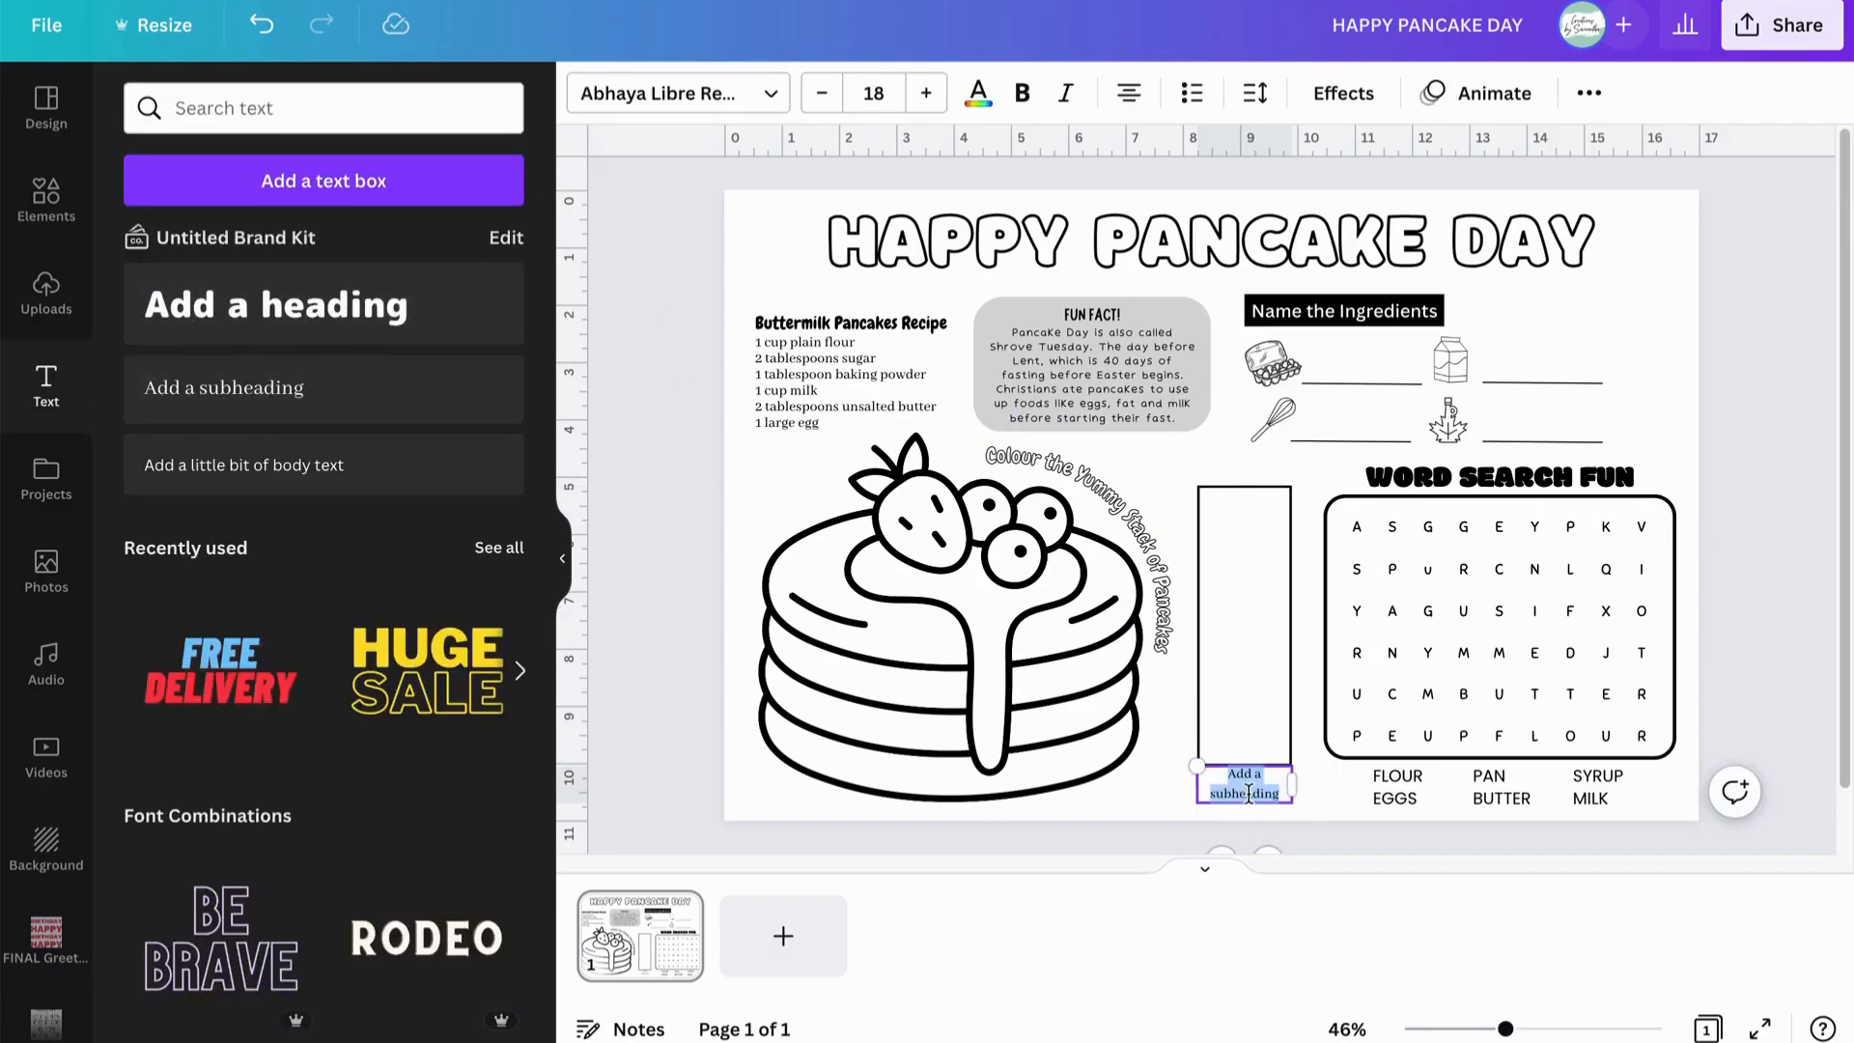
drag(1271, 850, 1263, 581)
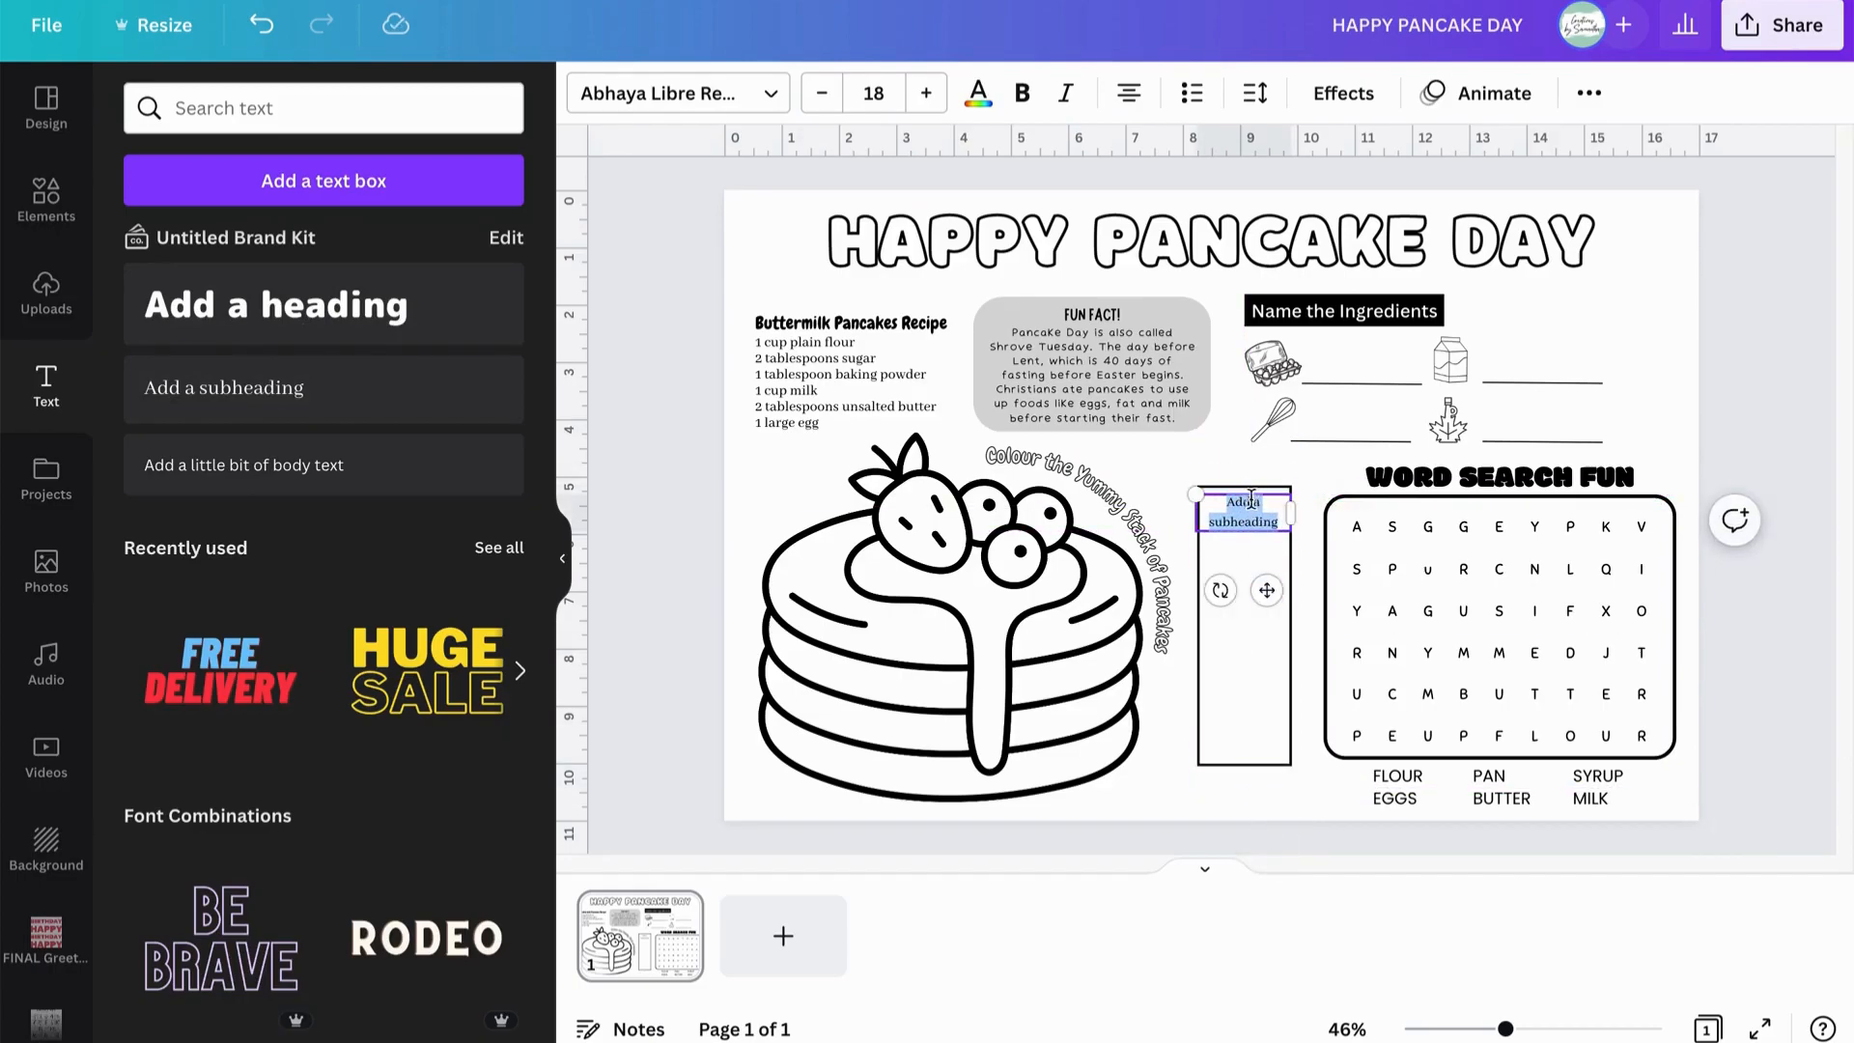
Replace the placeholder text in the rectangle with "How many bowls can you find?".
scroll(1251, 501, up, 5)
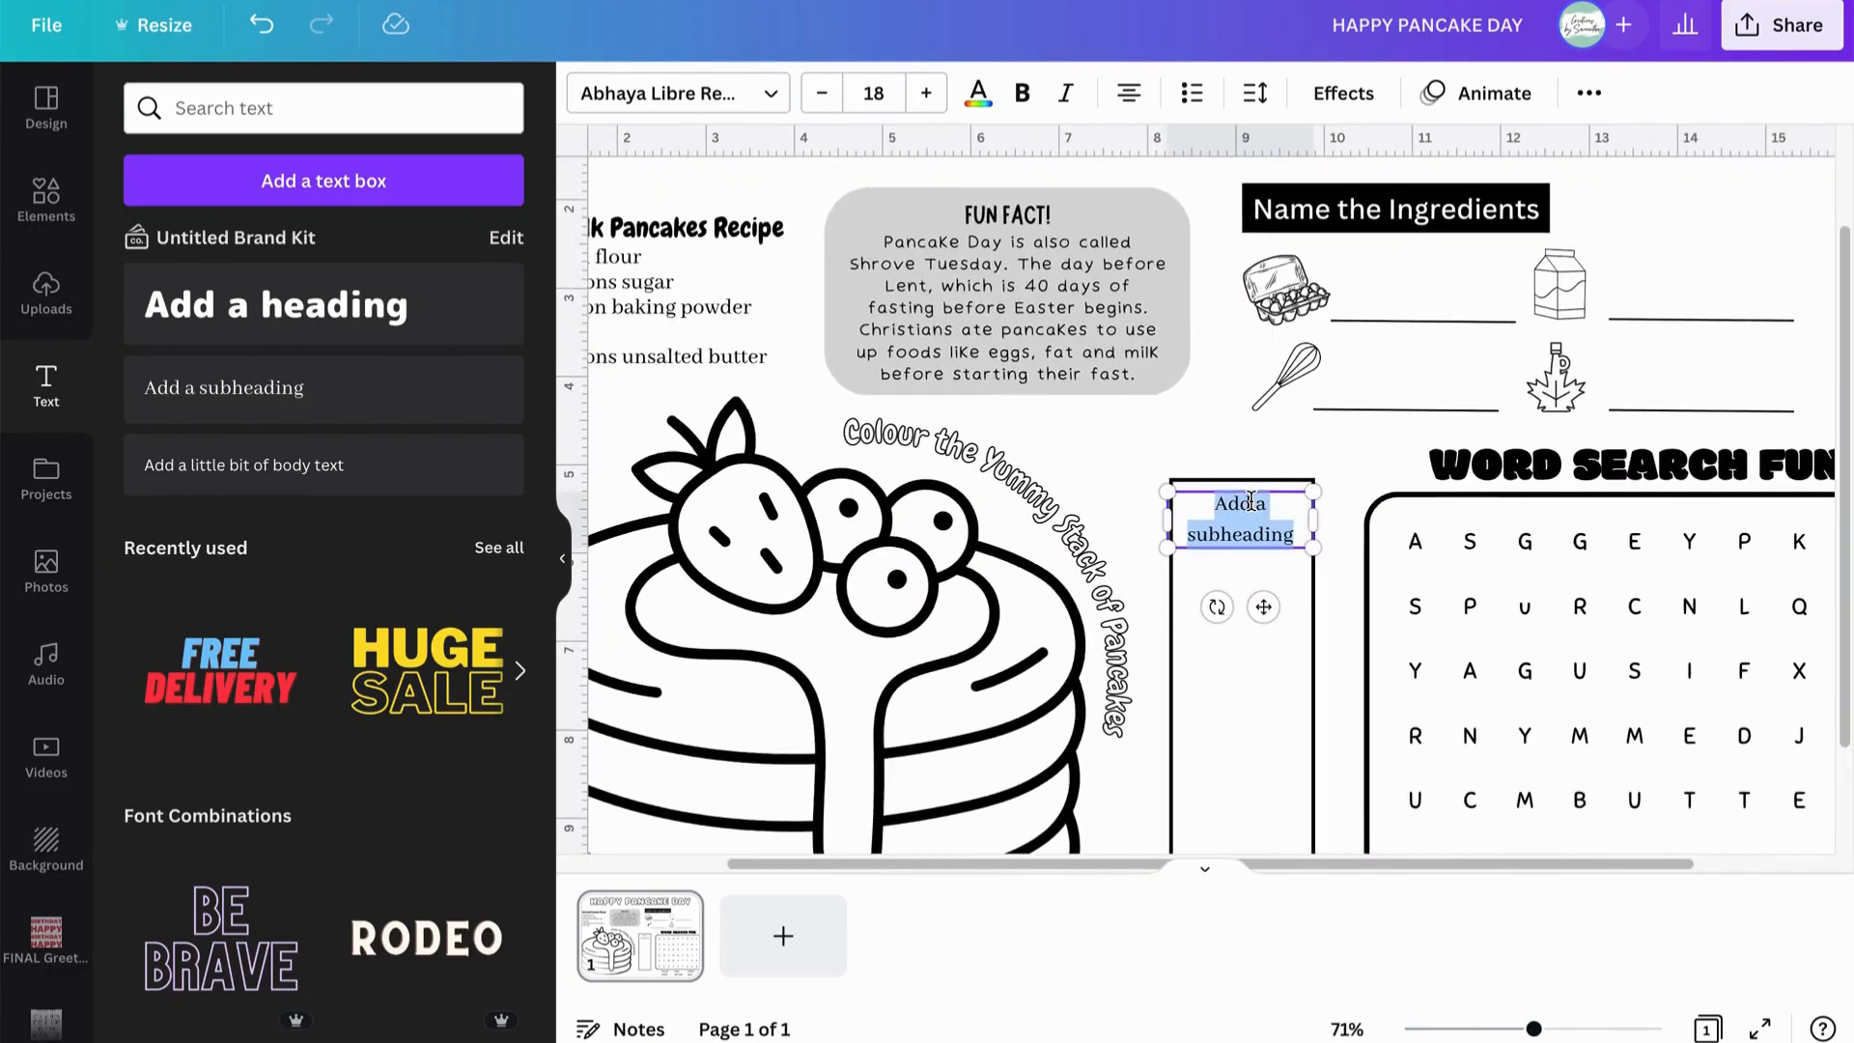
scroll(1251, 501, down, 2)
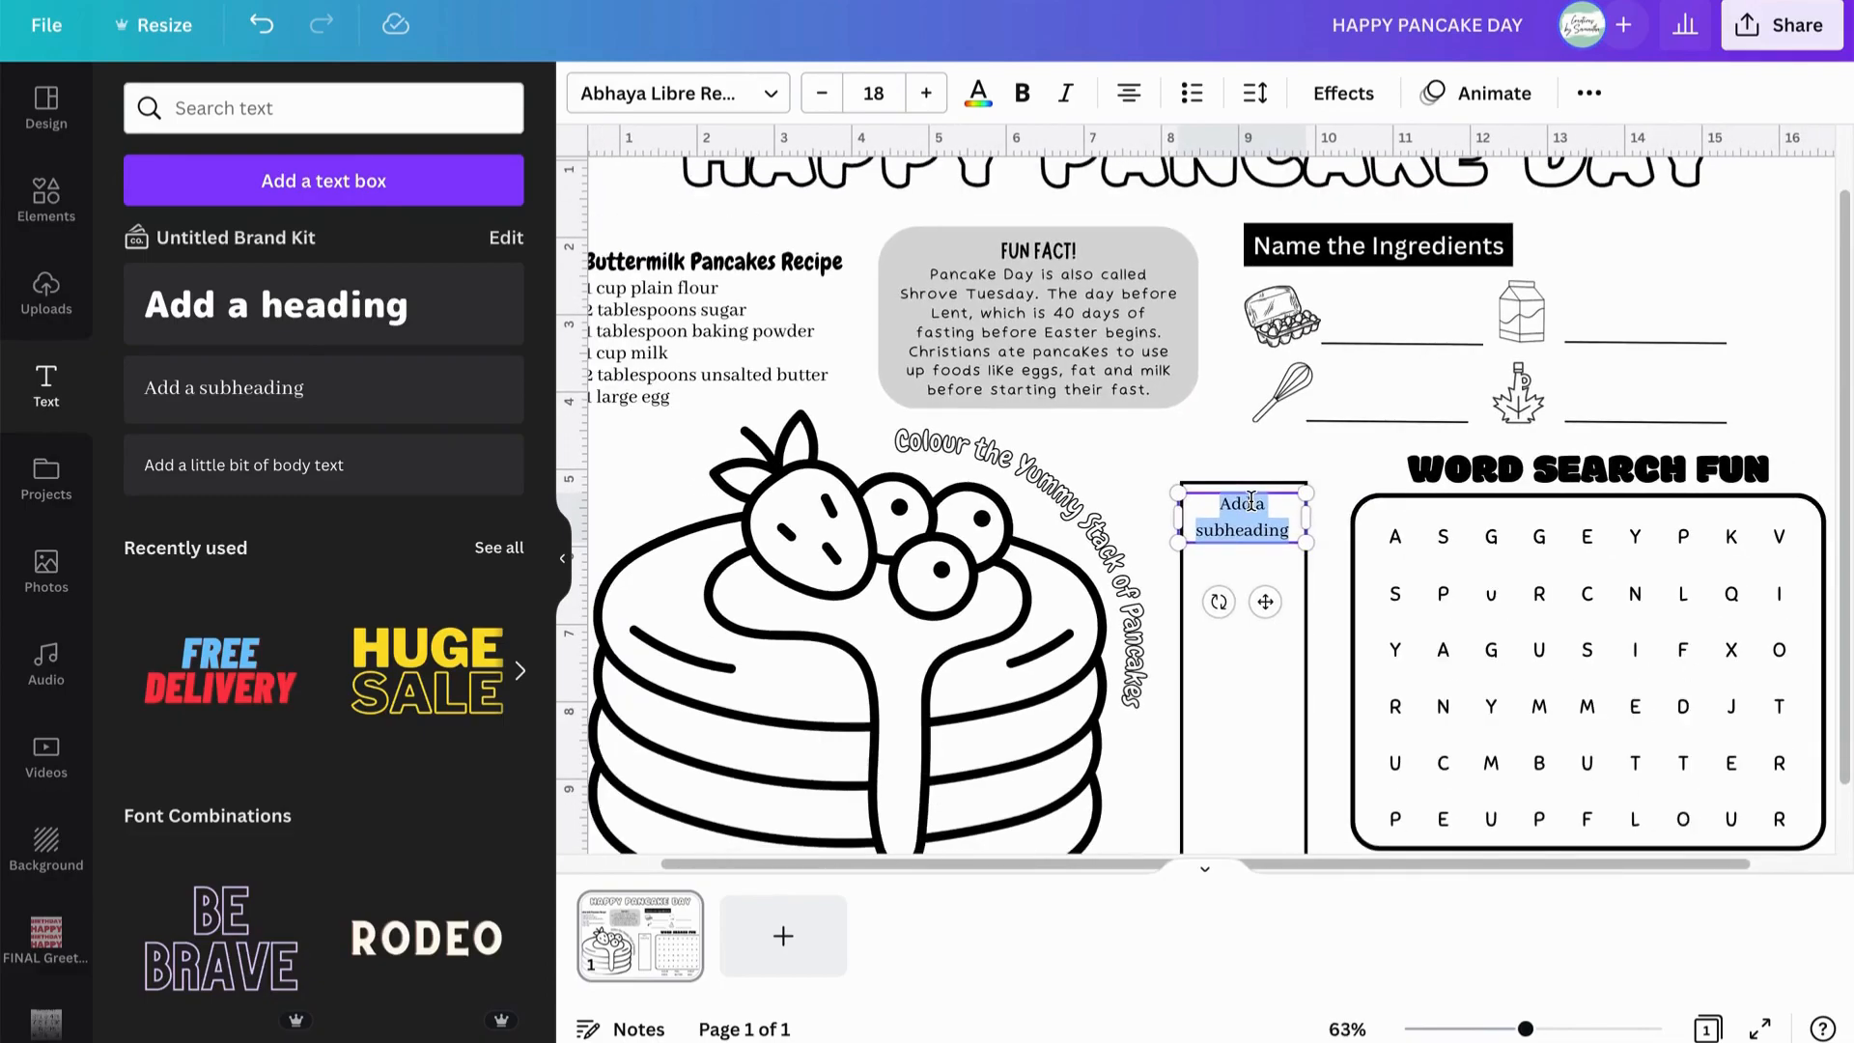
text(How)
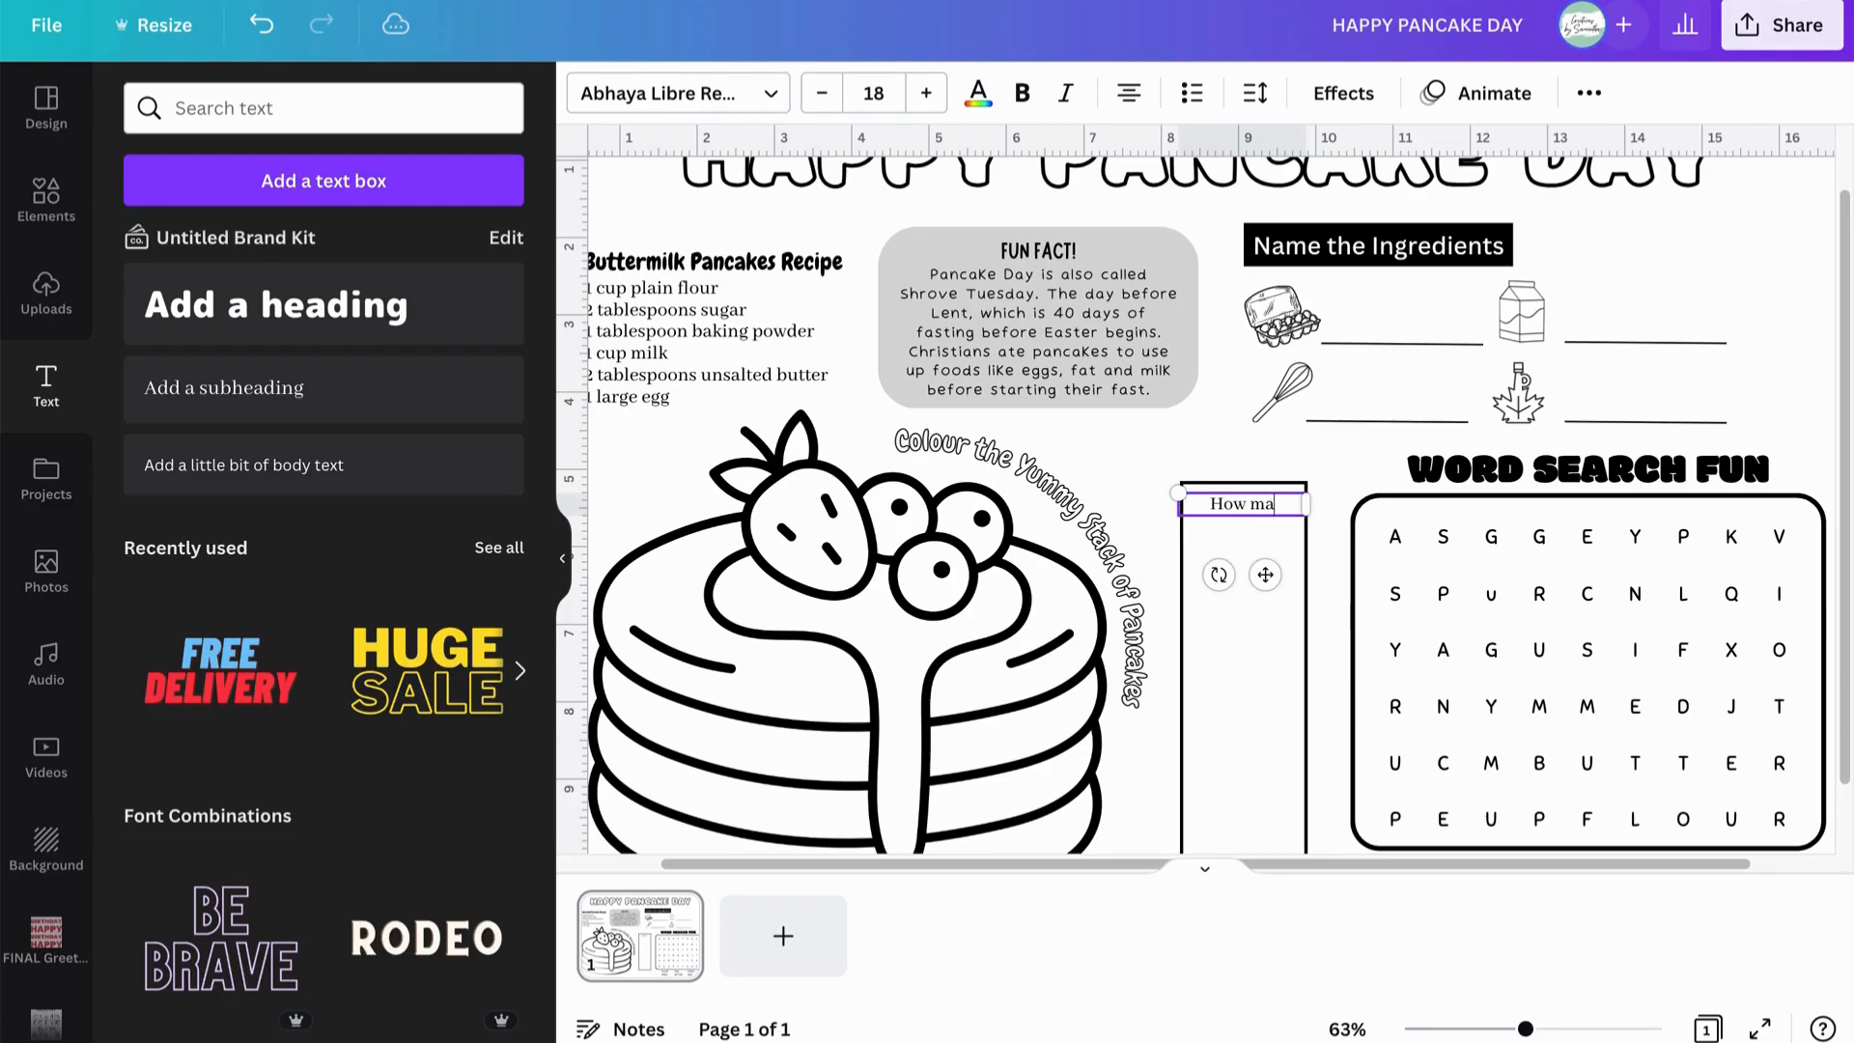
text(many bowls)
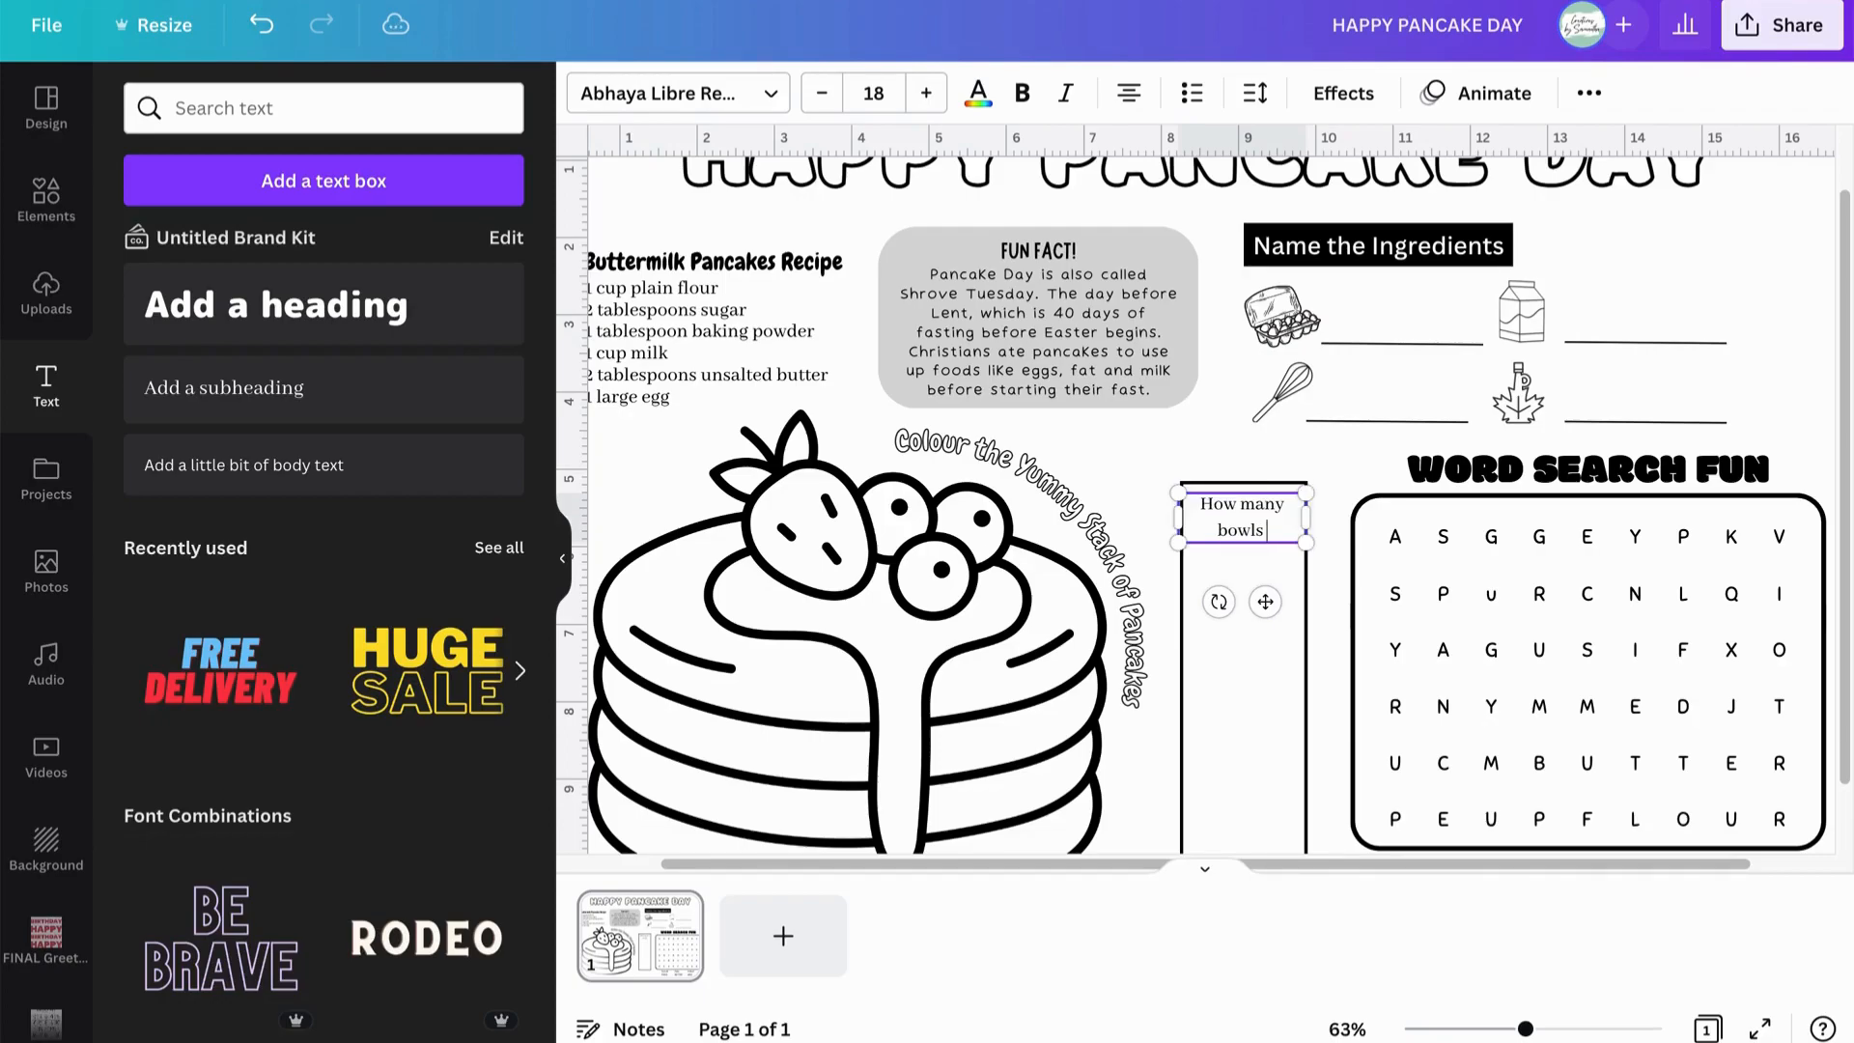
text( can you find?)
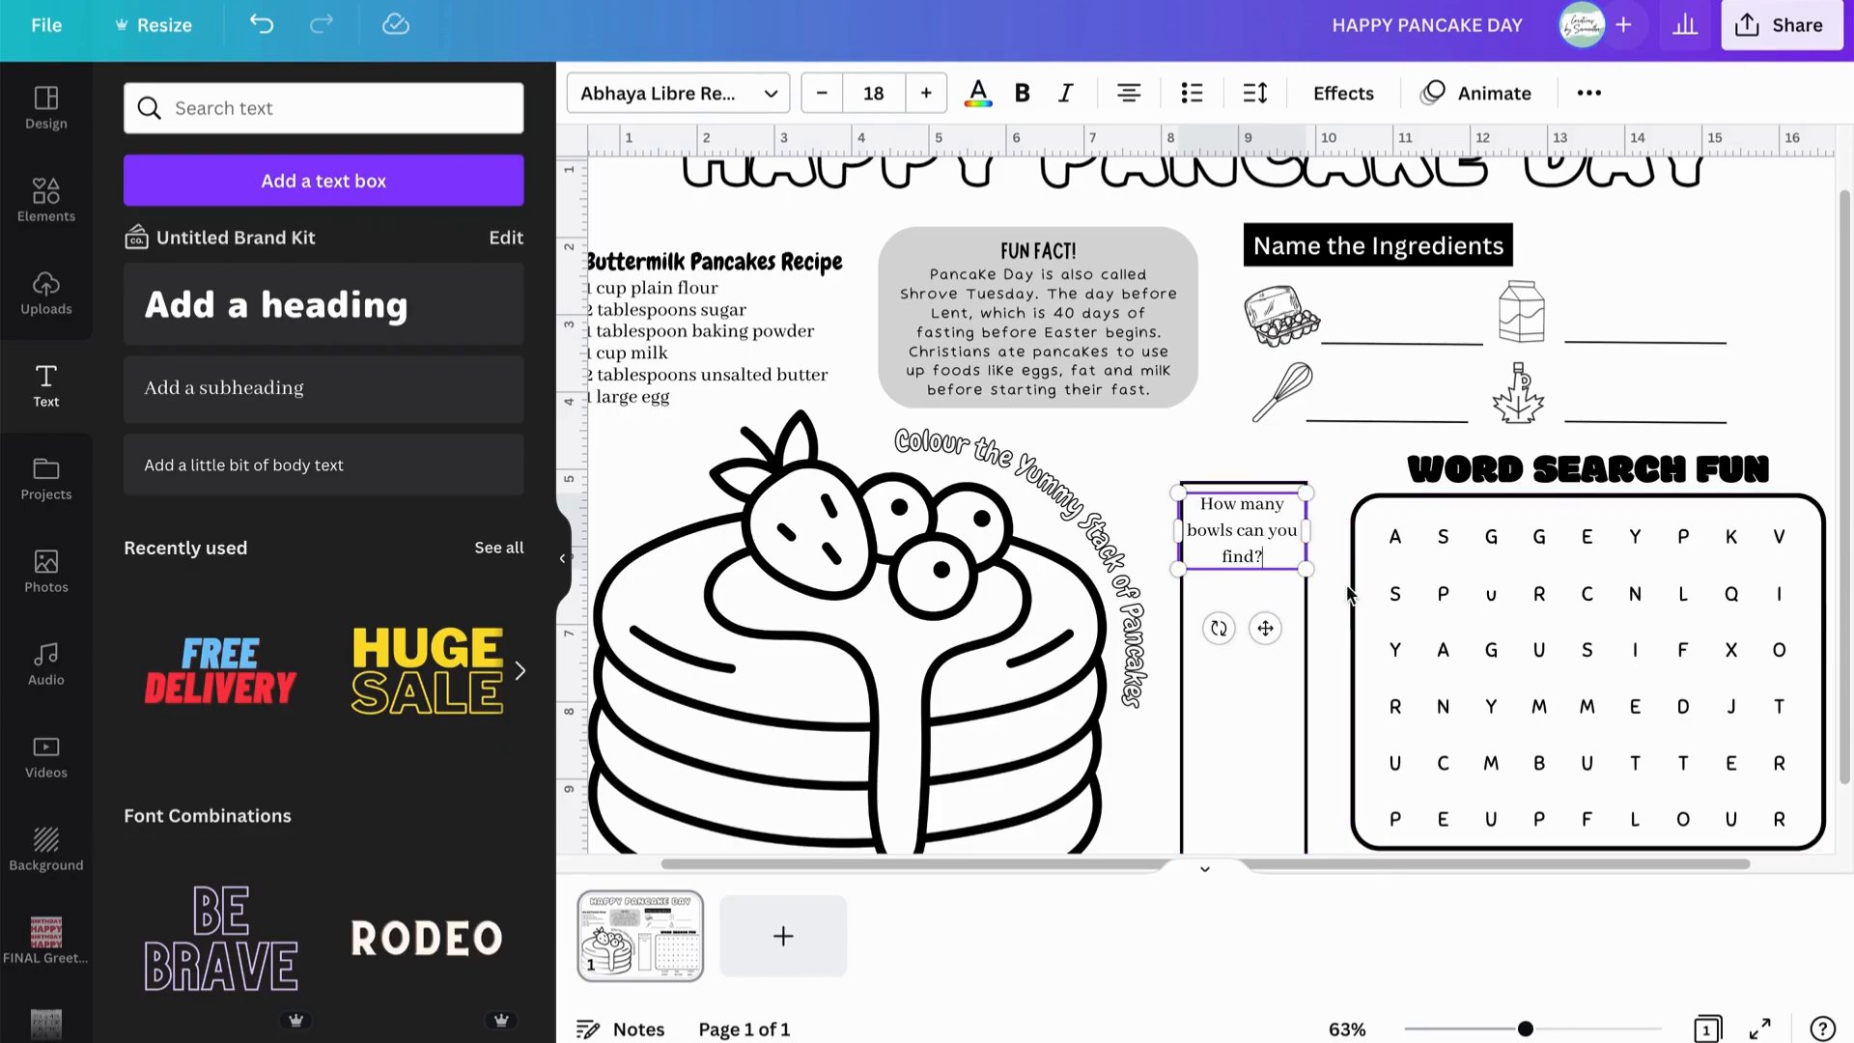
Enlarge the bowl question text to font size 40 so it fills the tall rectangle.
click(926, 93)
click(926, 92)
click(926, 92)
click(926, 92)
click(926, 92)
click(926, 92)
click(926, 92)
click(926, 93)
click(926, 93)
click(926, 93)
click(926, 93)
double_click(926, 92)
click(926, 93)
click(926, 93)
click(926, 93)
click(926, 92)
click(926, 92)
click(926, 92)
click(926, 93)
click(926, 92)
click(926, 92)
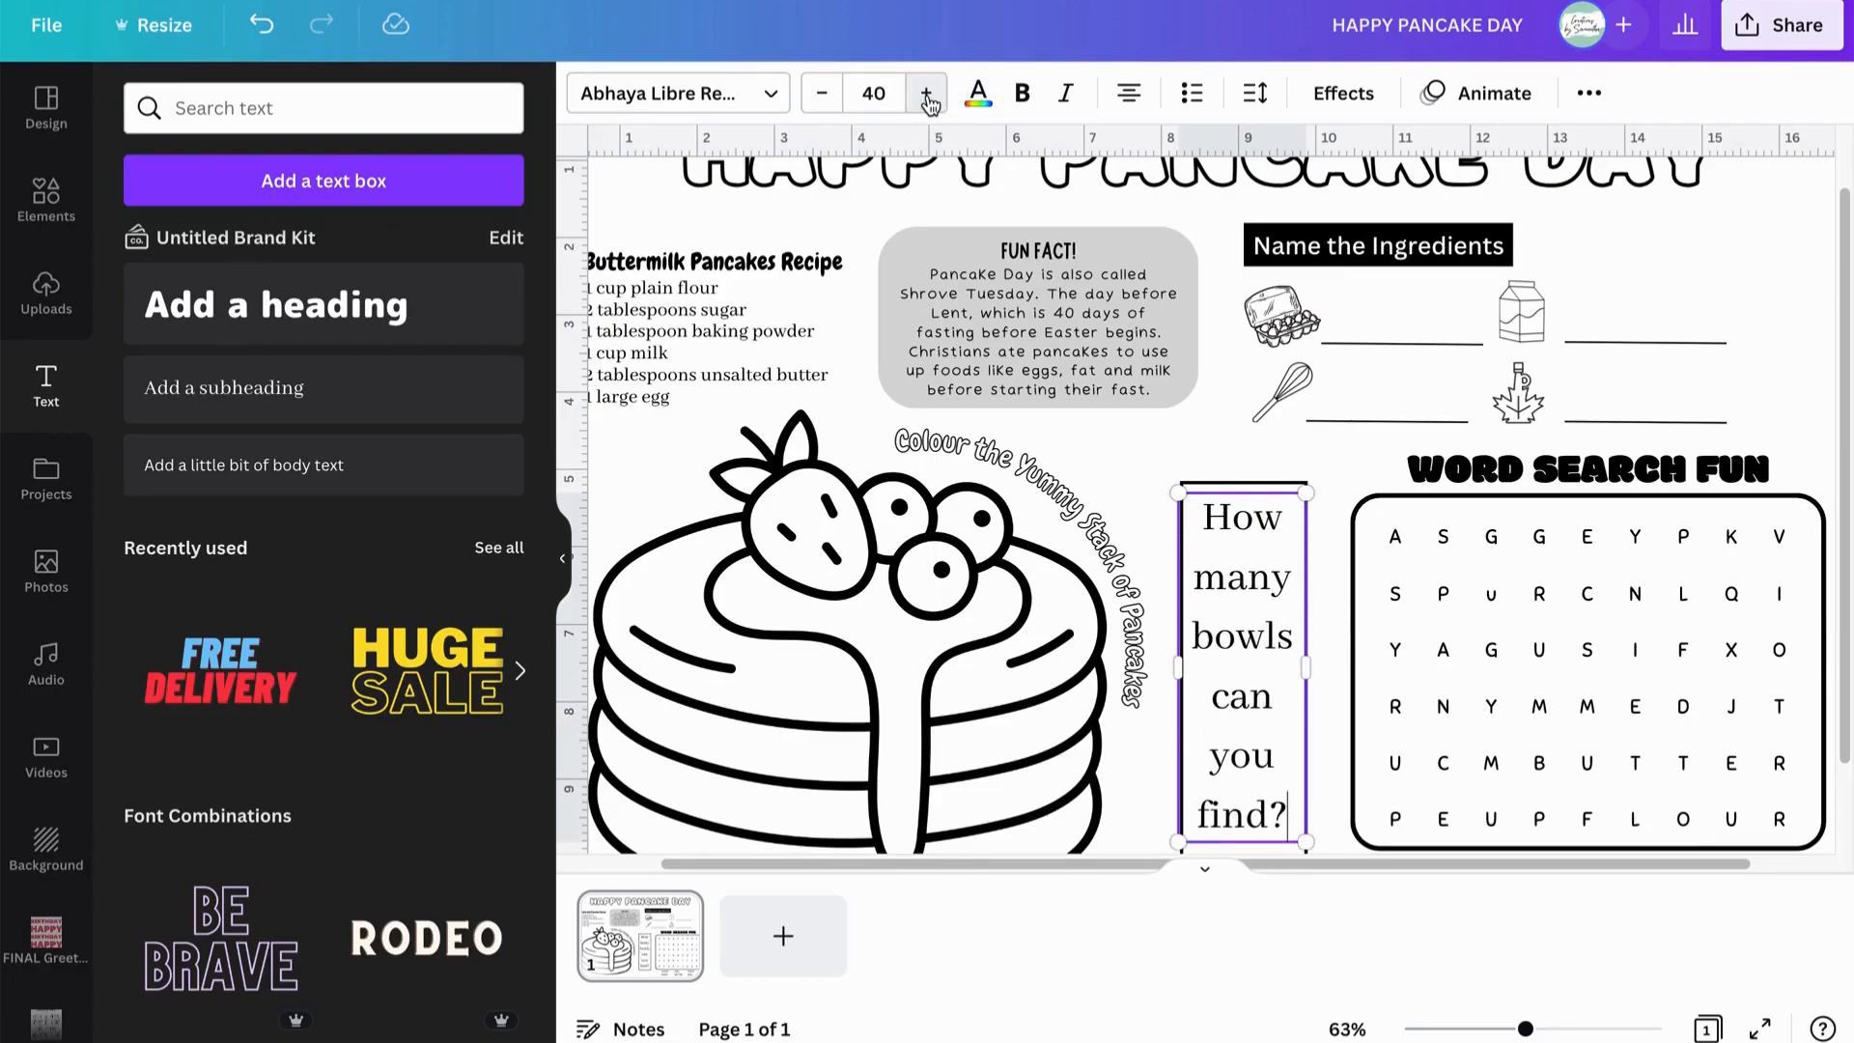
scroll(1166, 397, down, 2)
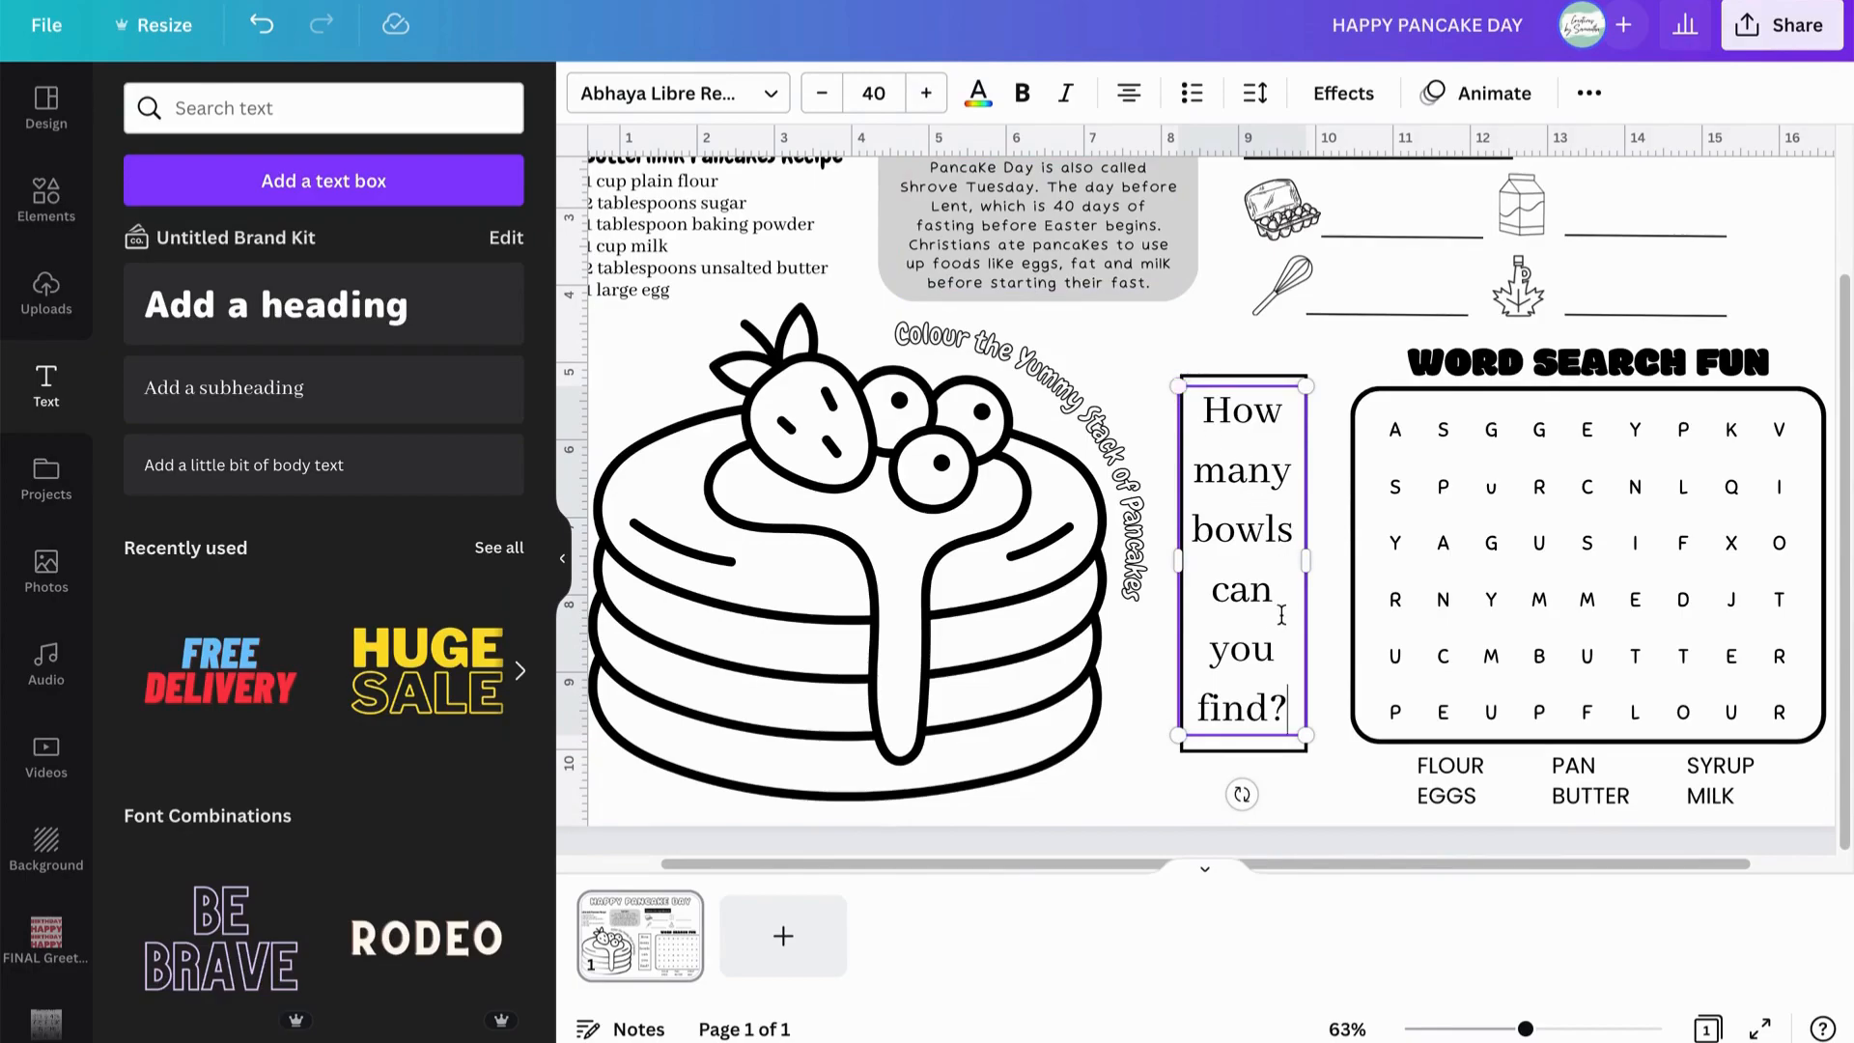
click(1329, 582)
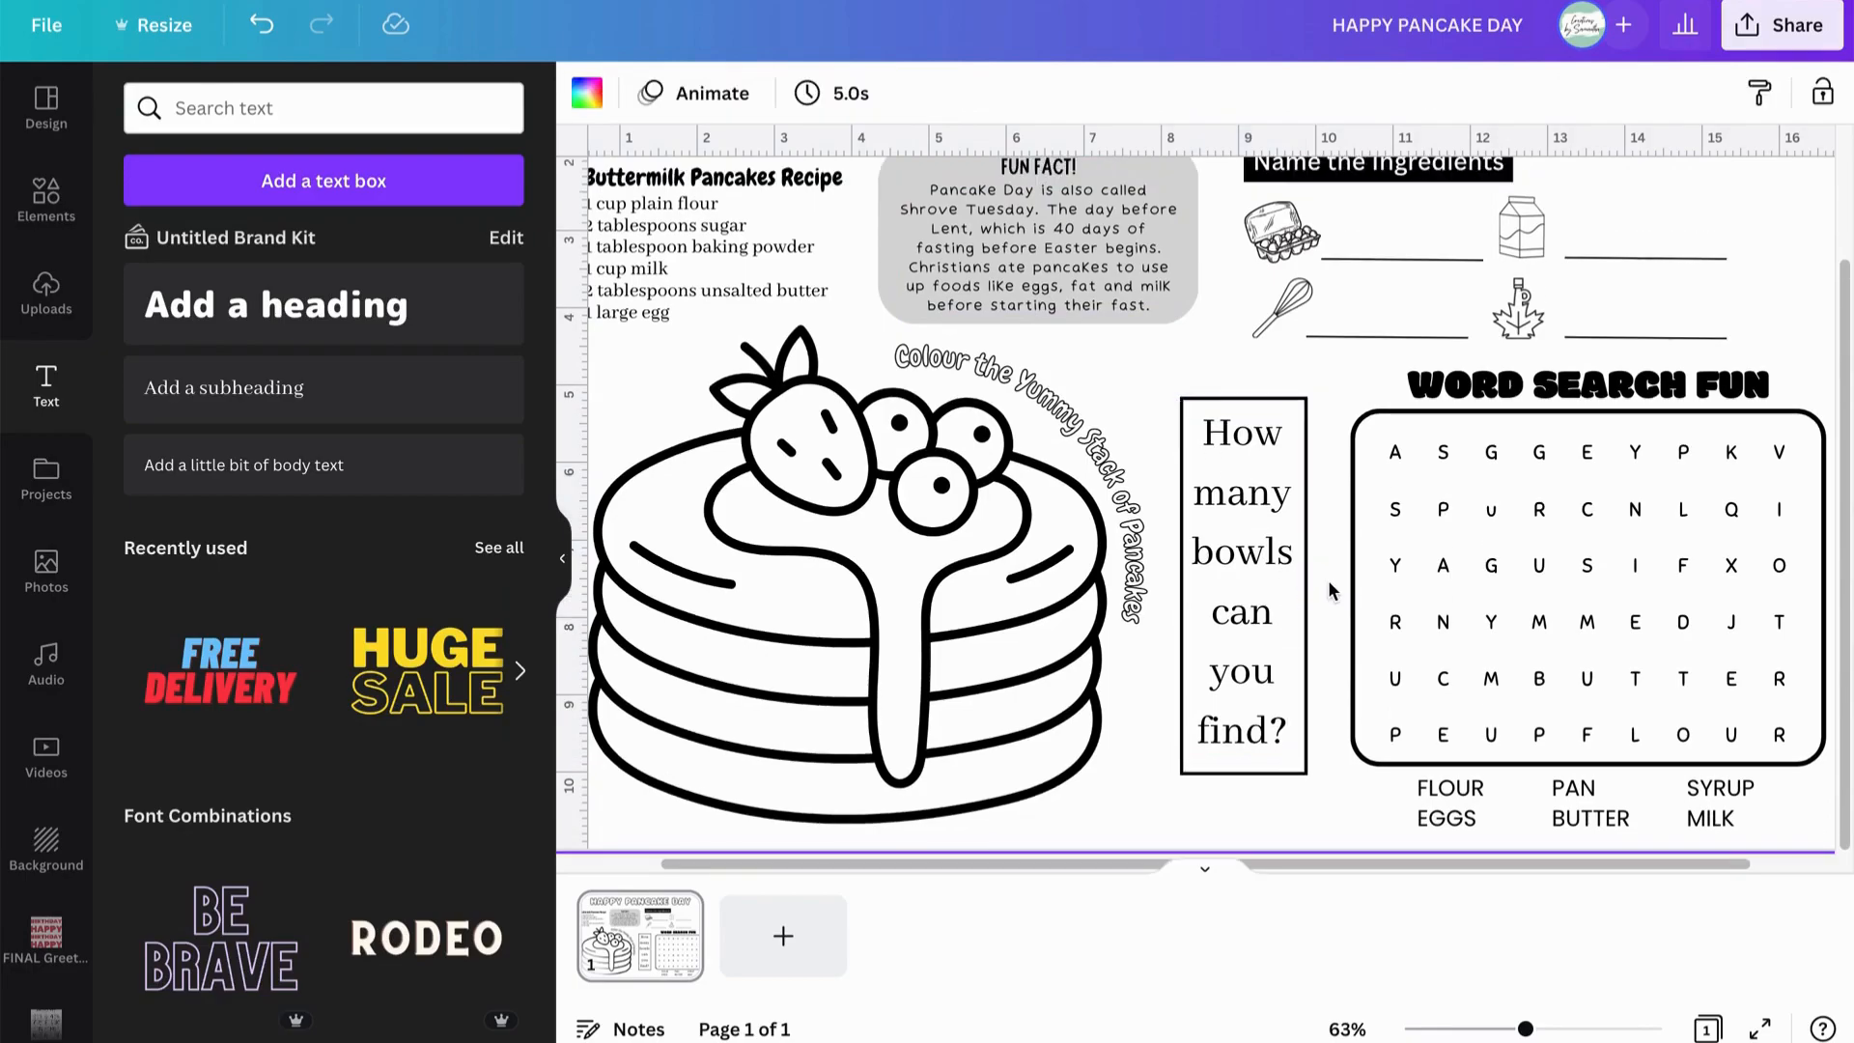
Change the font of the "How many bowls can you find?" text to Gaegu Bold.
click(1266, 613)
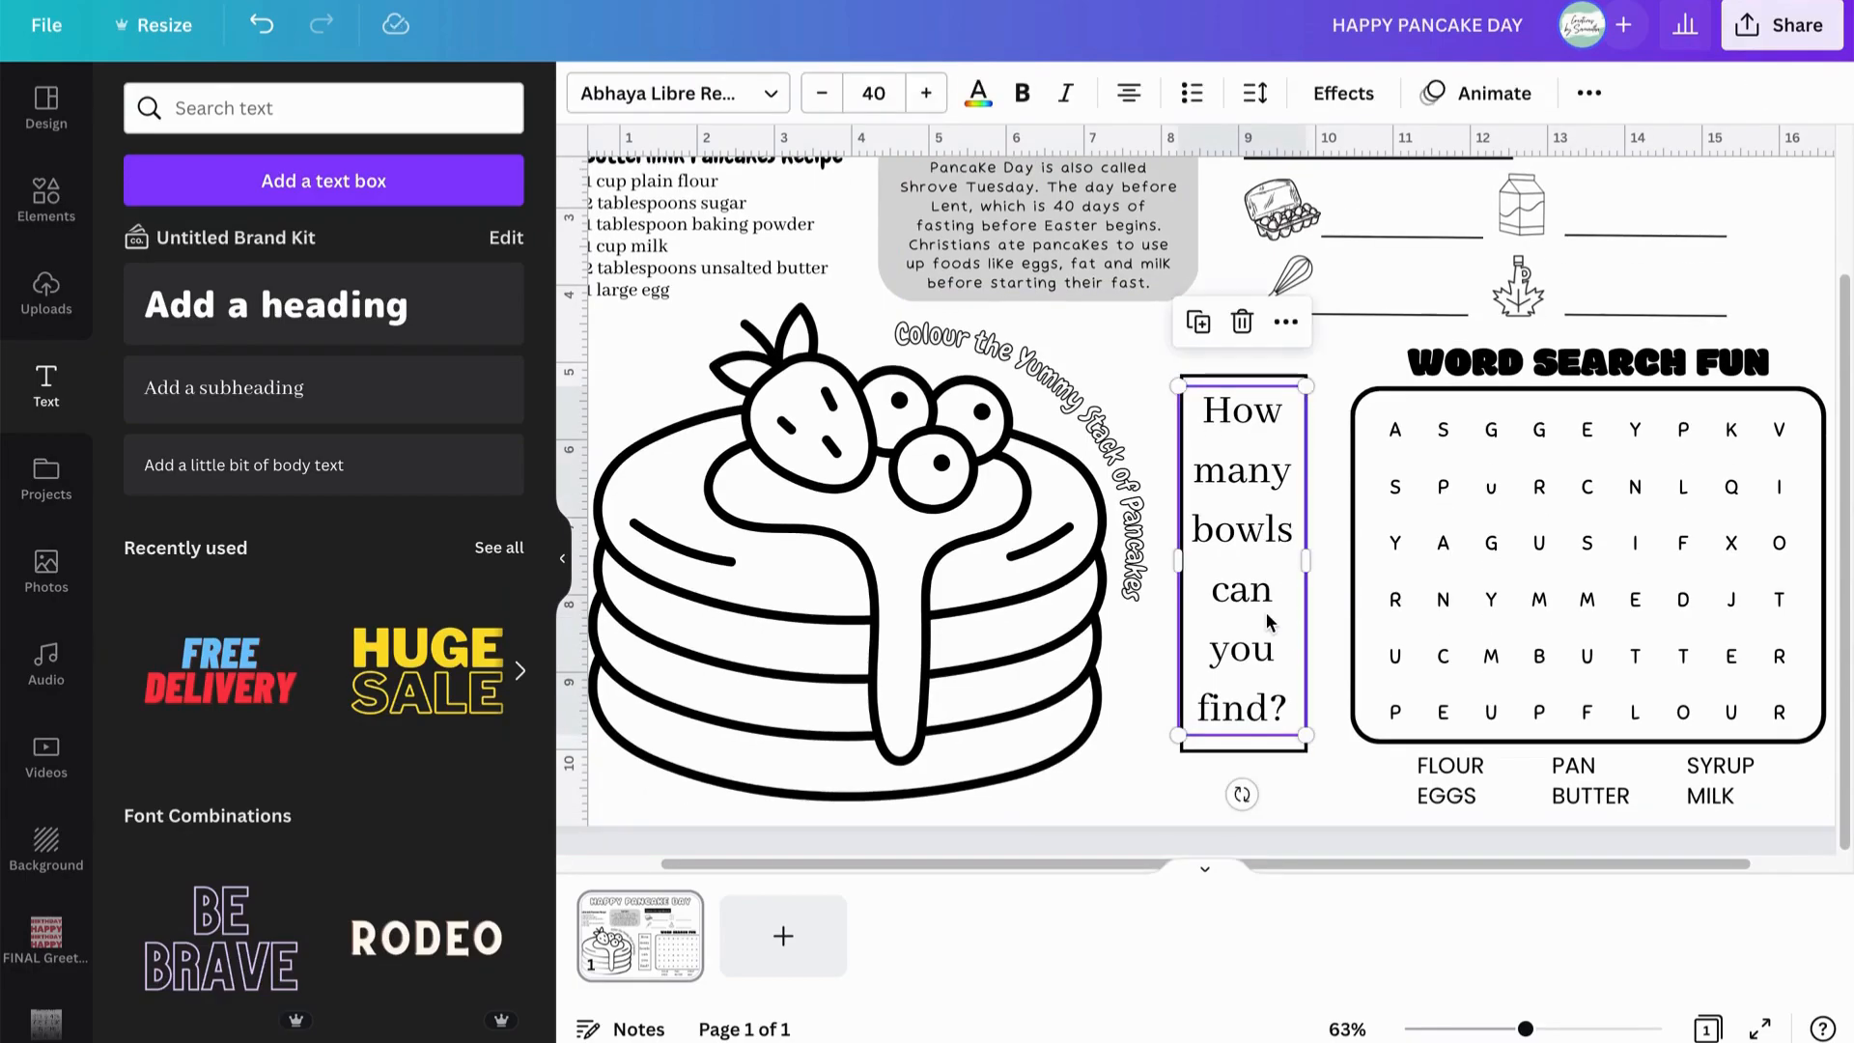
click(618, 97)
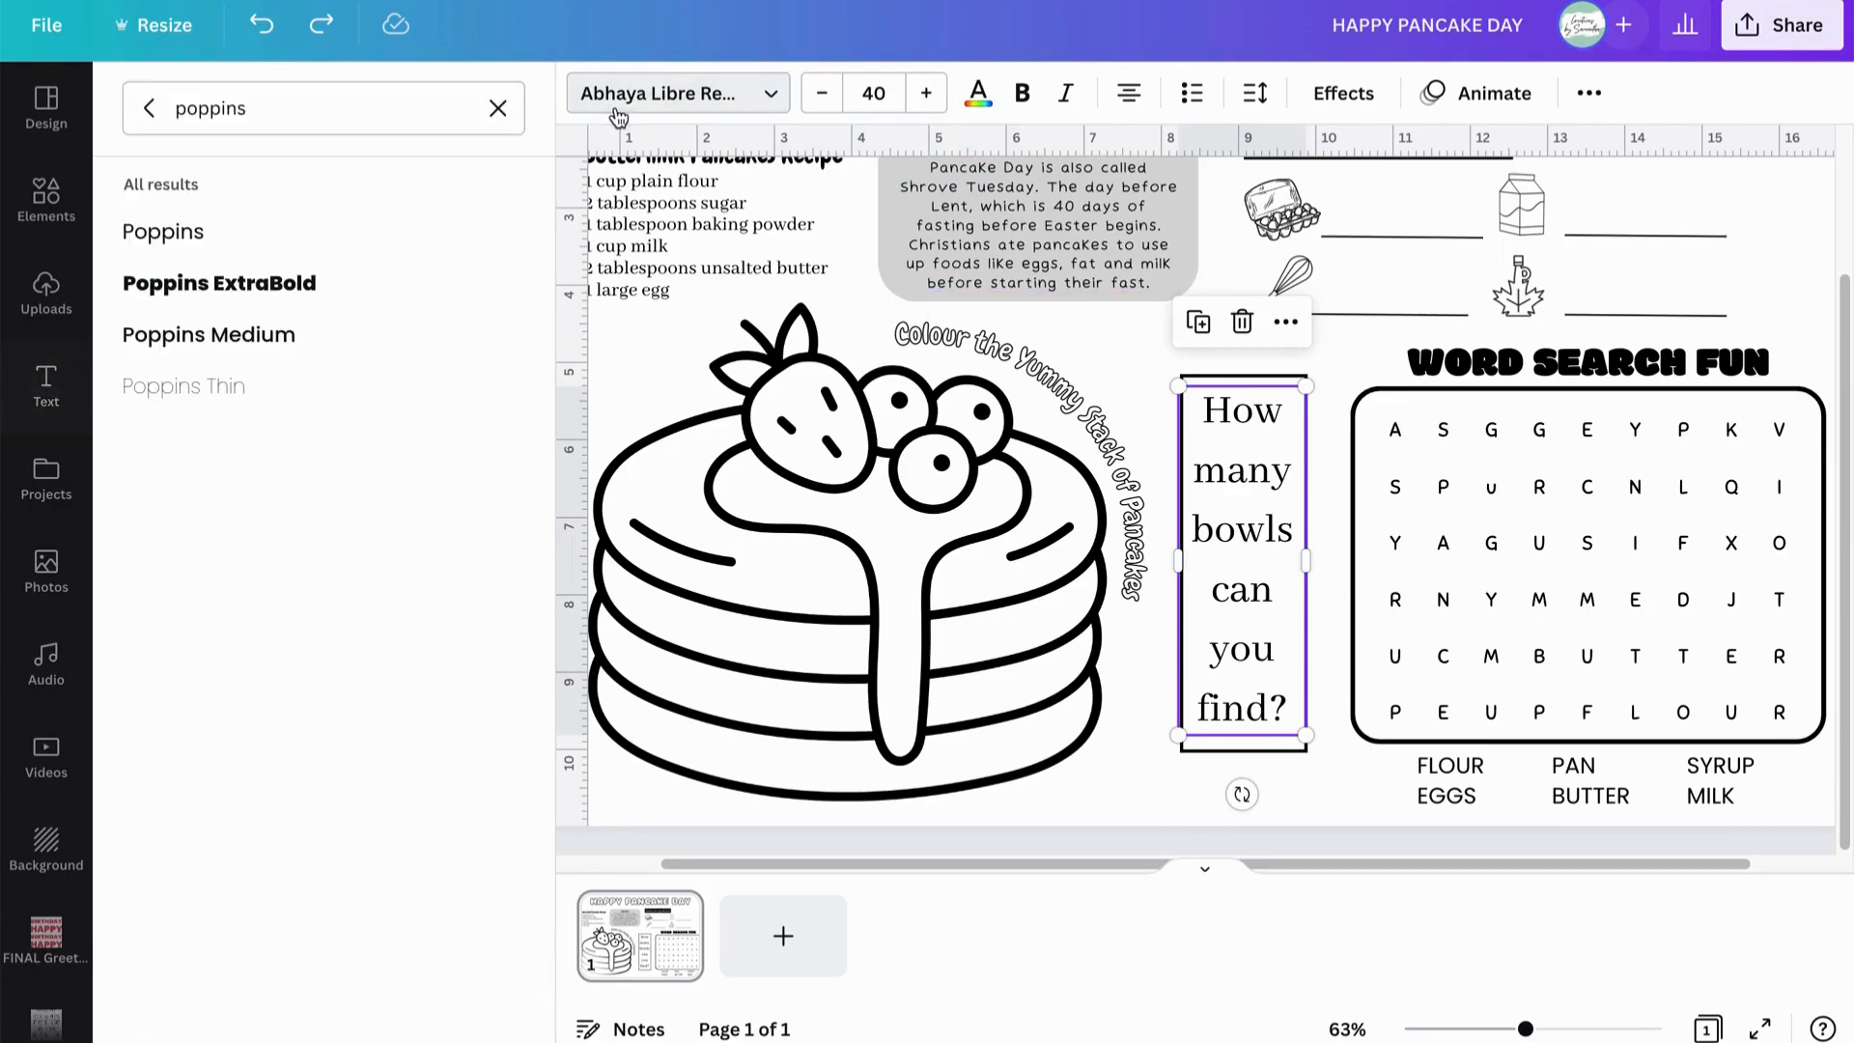
double_click(270, 112)
text(gau)
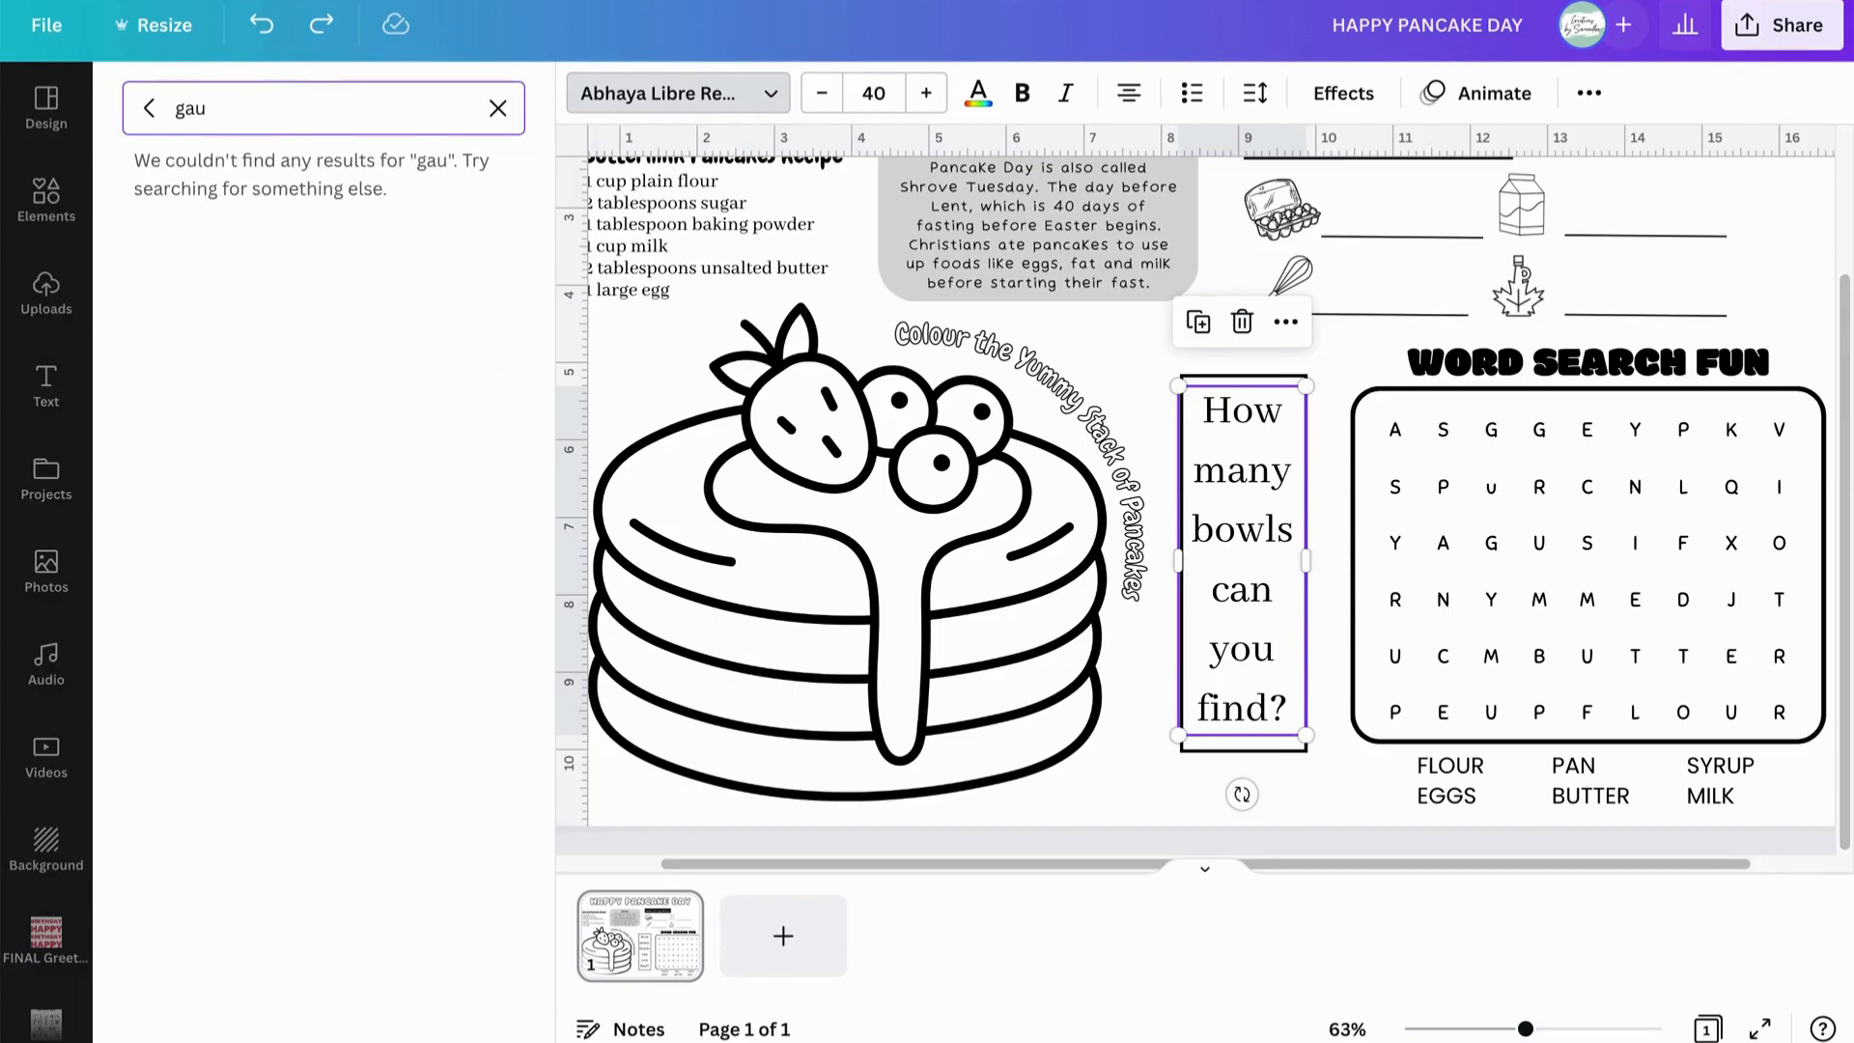
key(BackSpace)
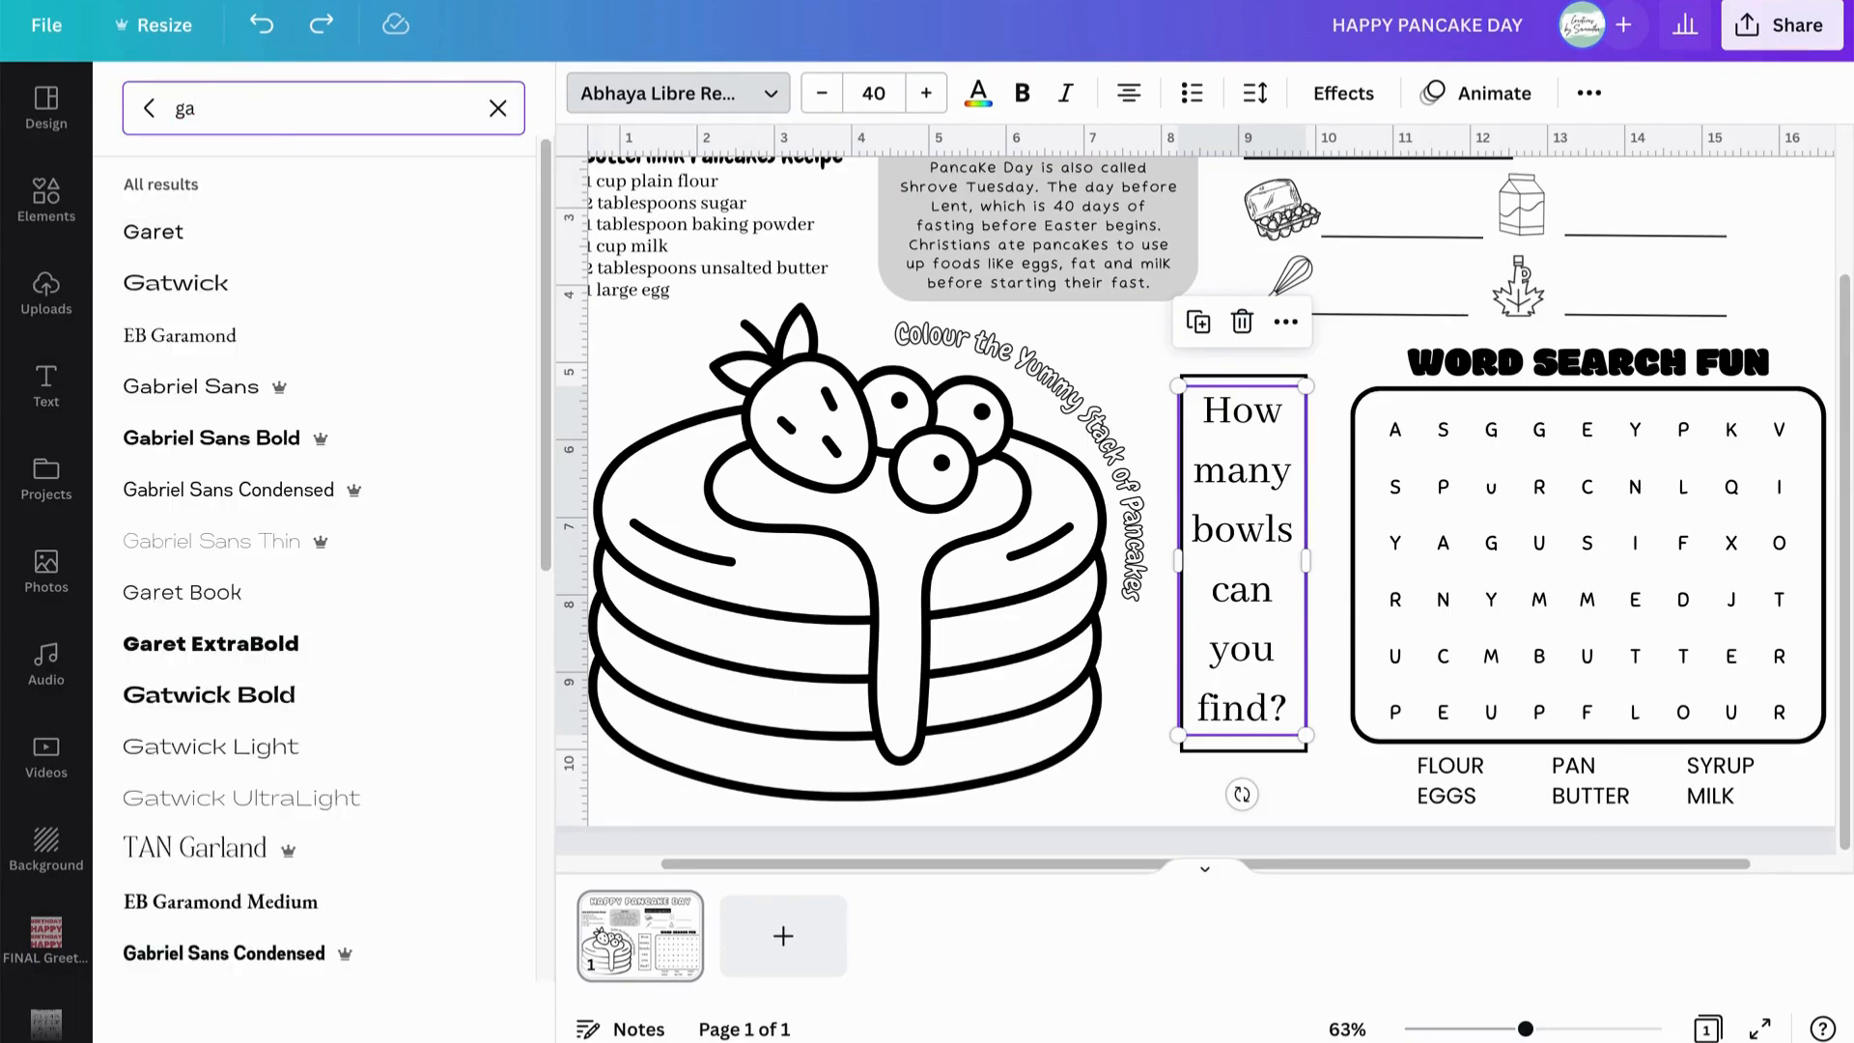
text(e)
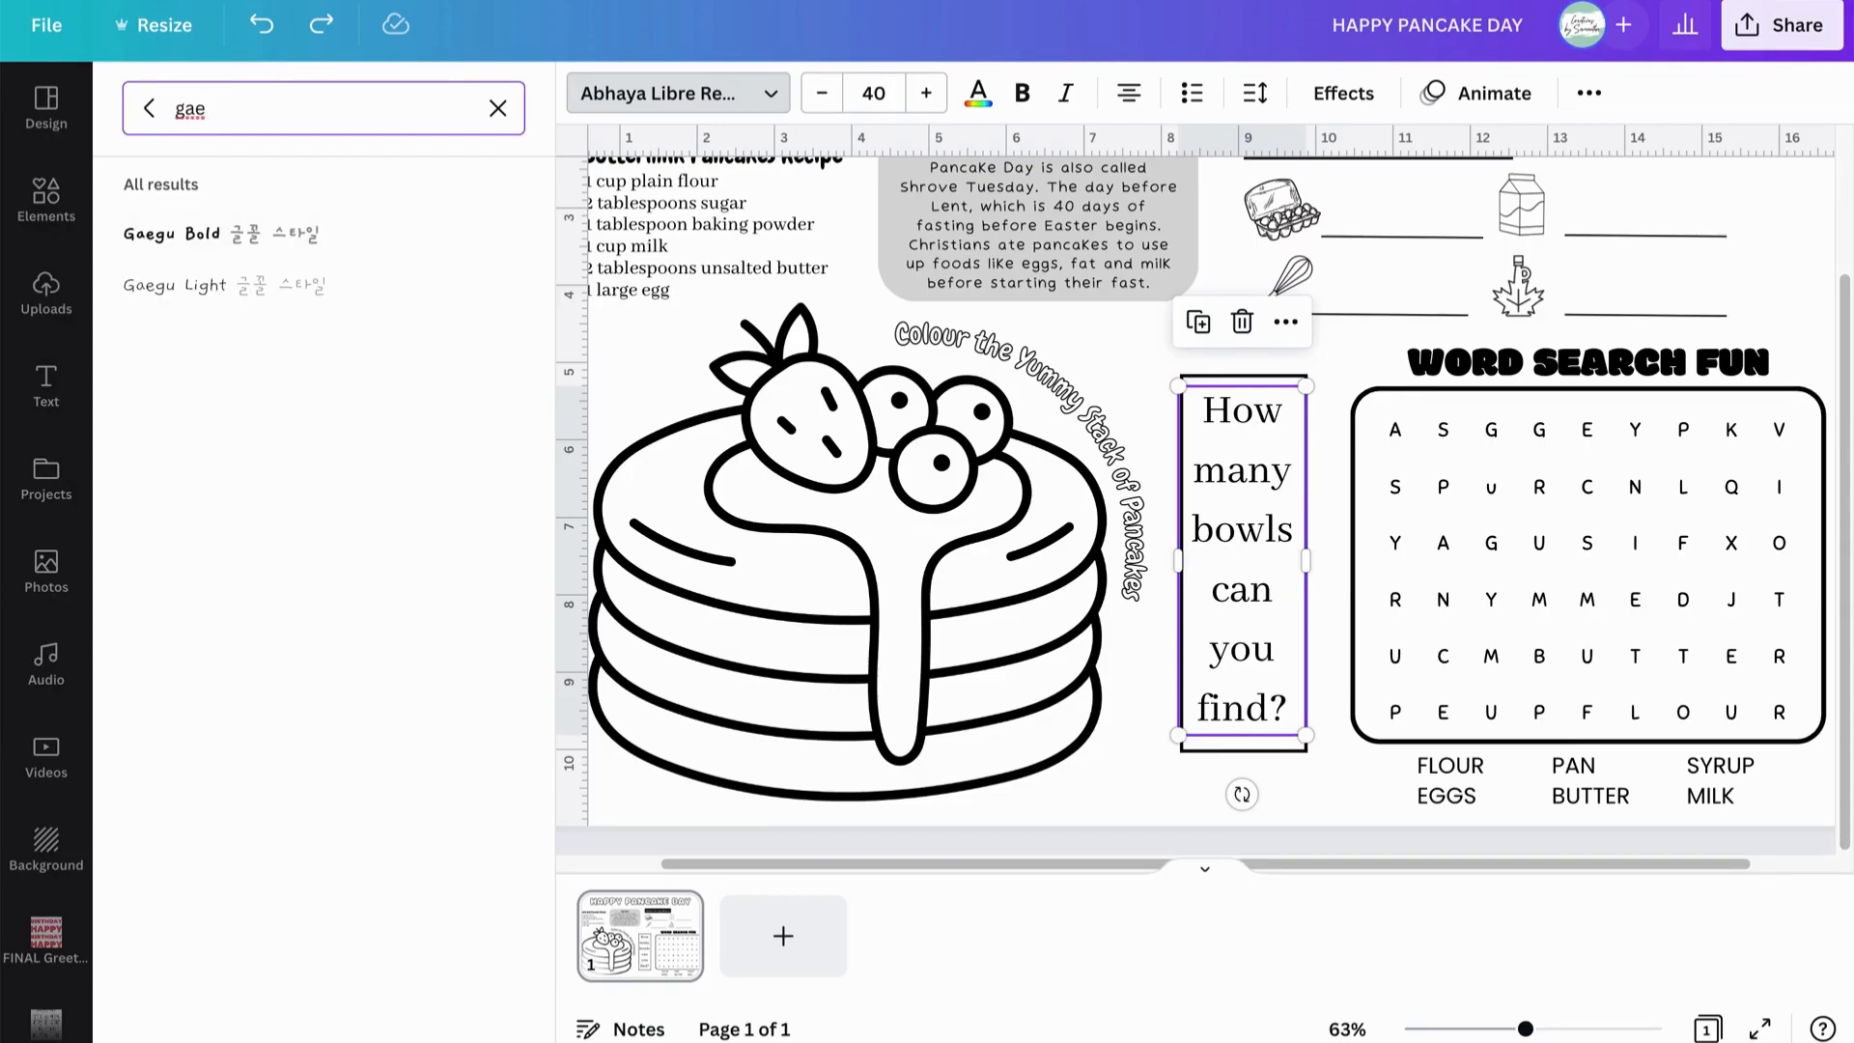
click(192, 242)
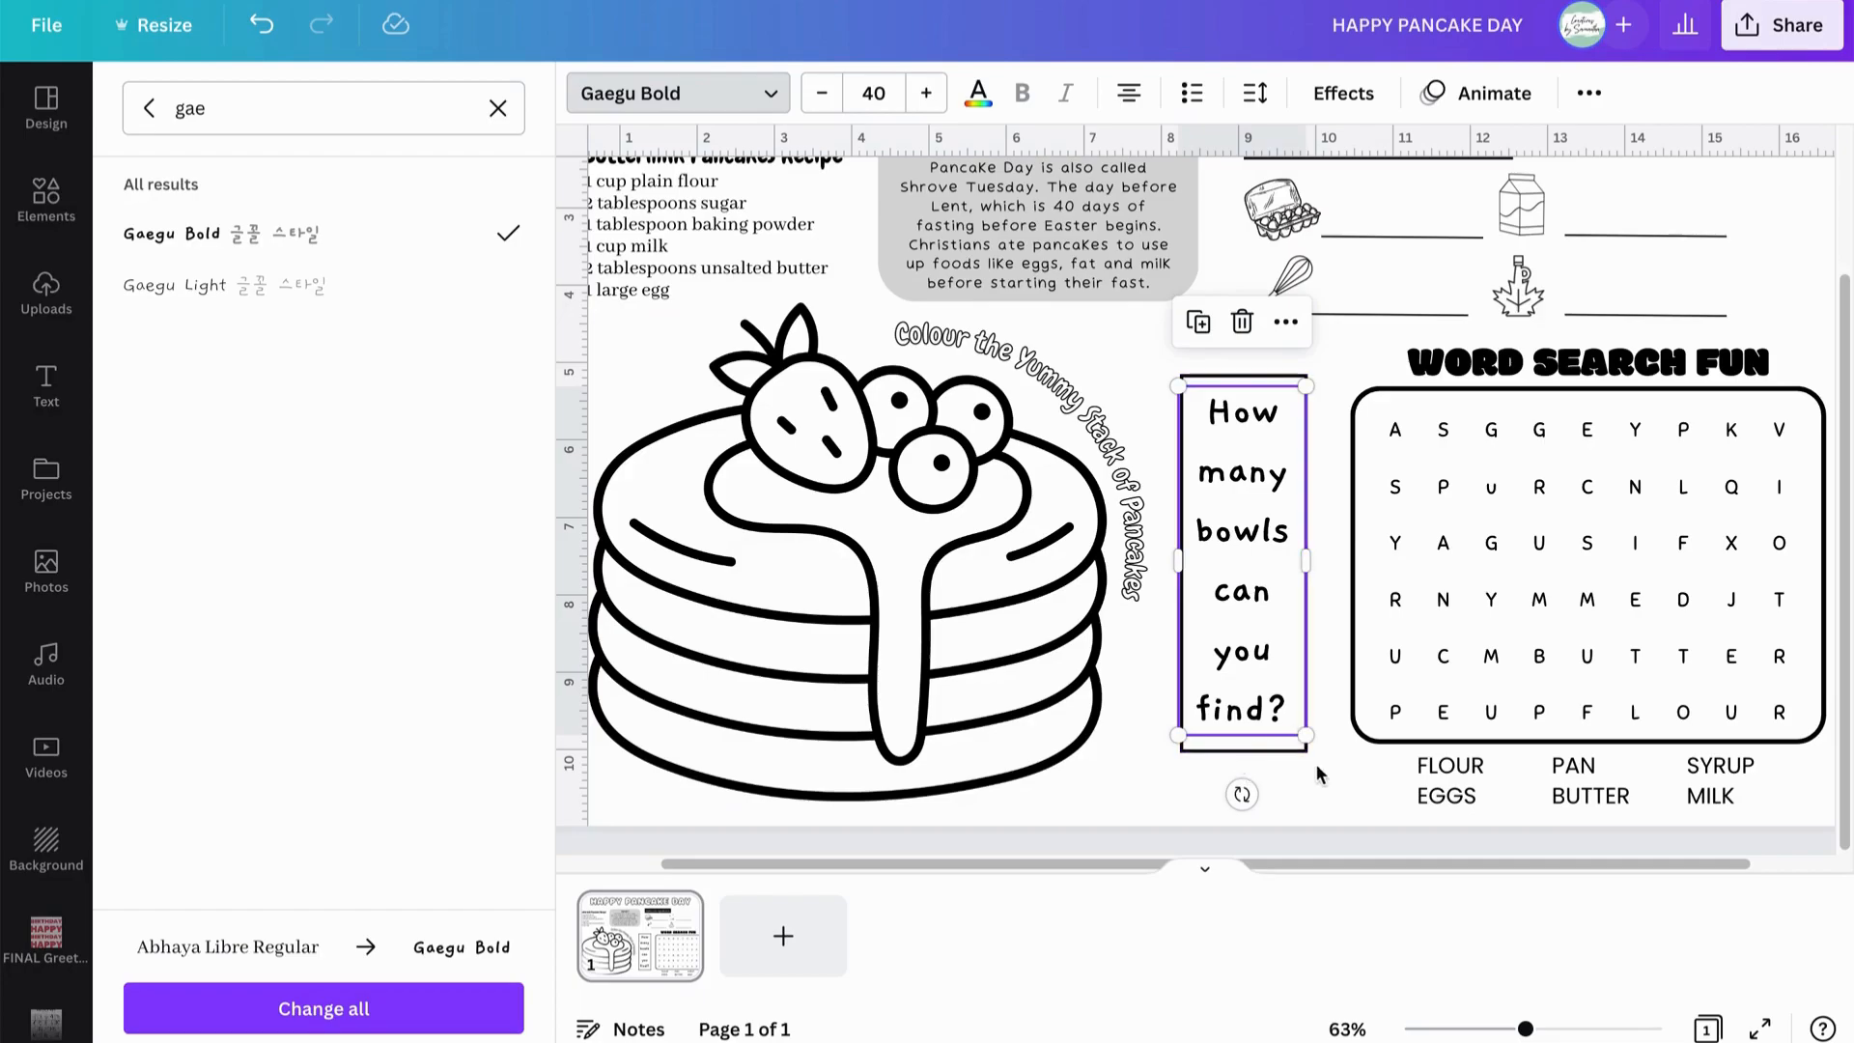
Extend the tall rectangle's lower edge downward to leave space beneath the bowl question.
click(1280, 765)
click(1259, 746)
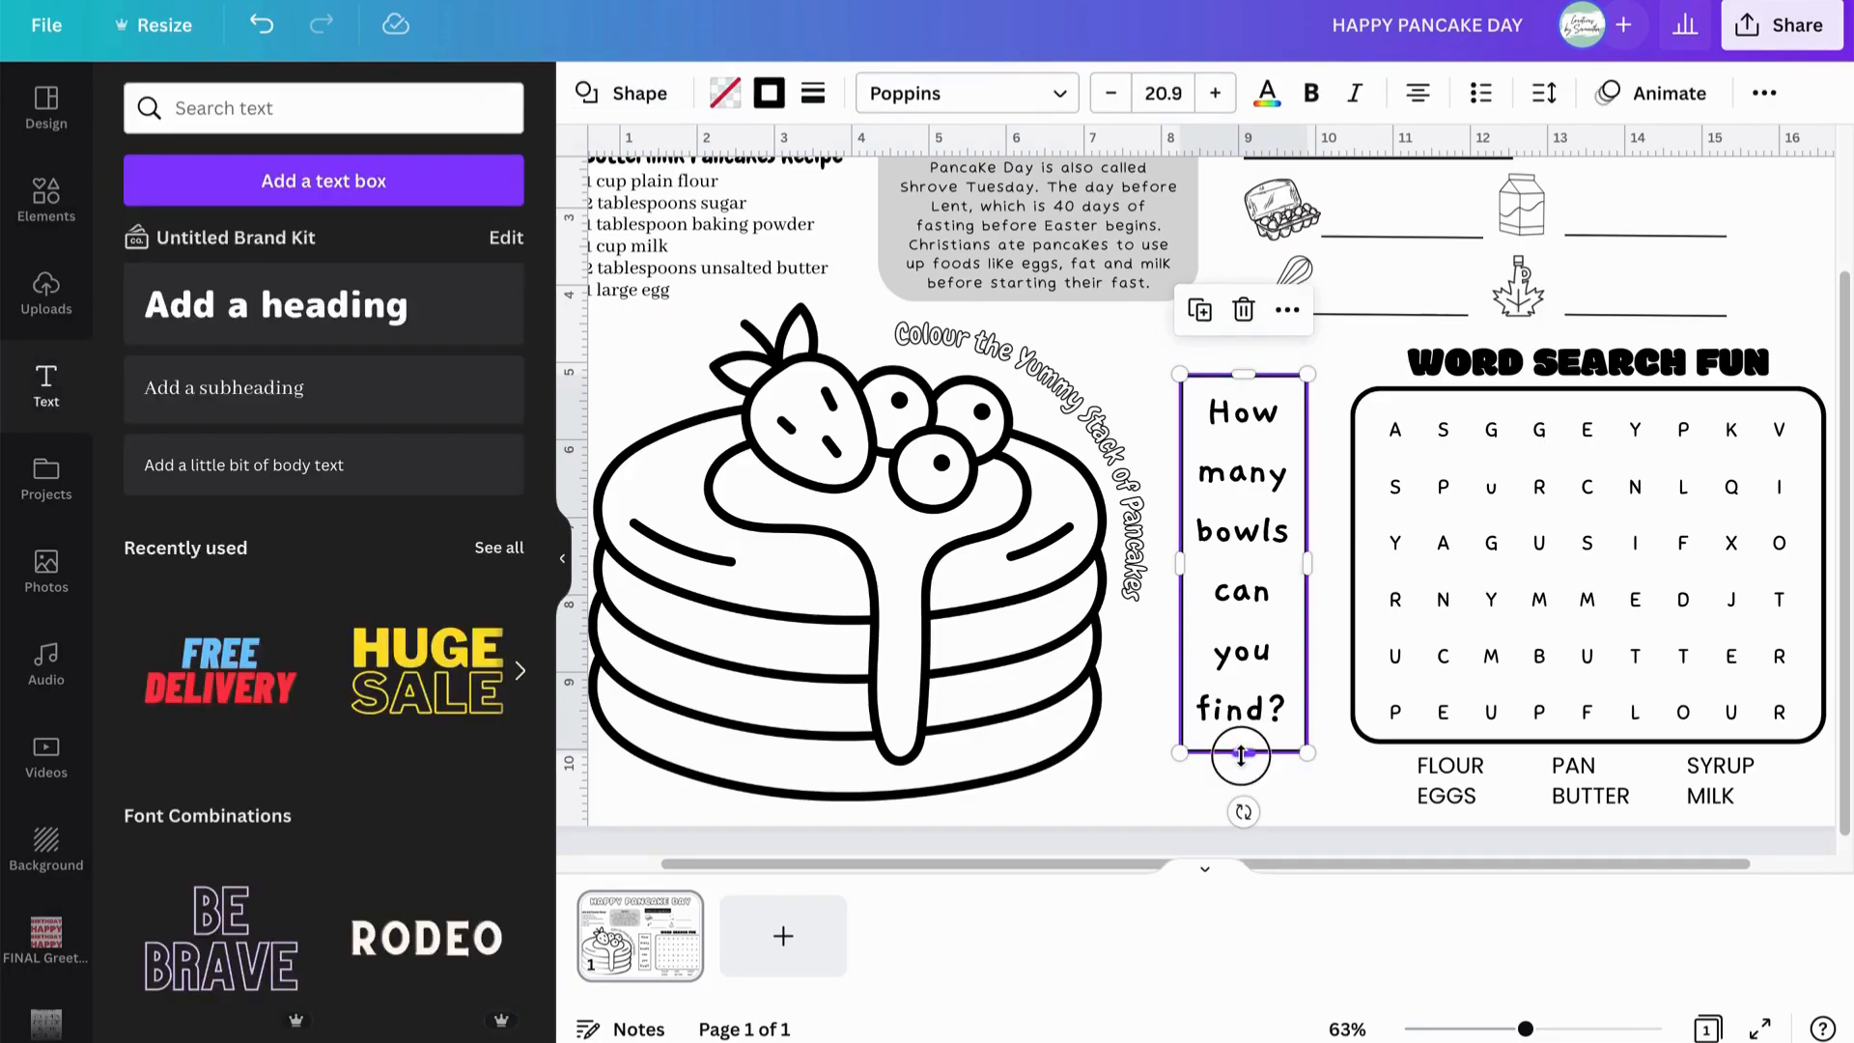
drag(1241, 758, 1248, 809)
click(1347, 687)
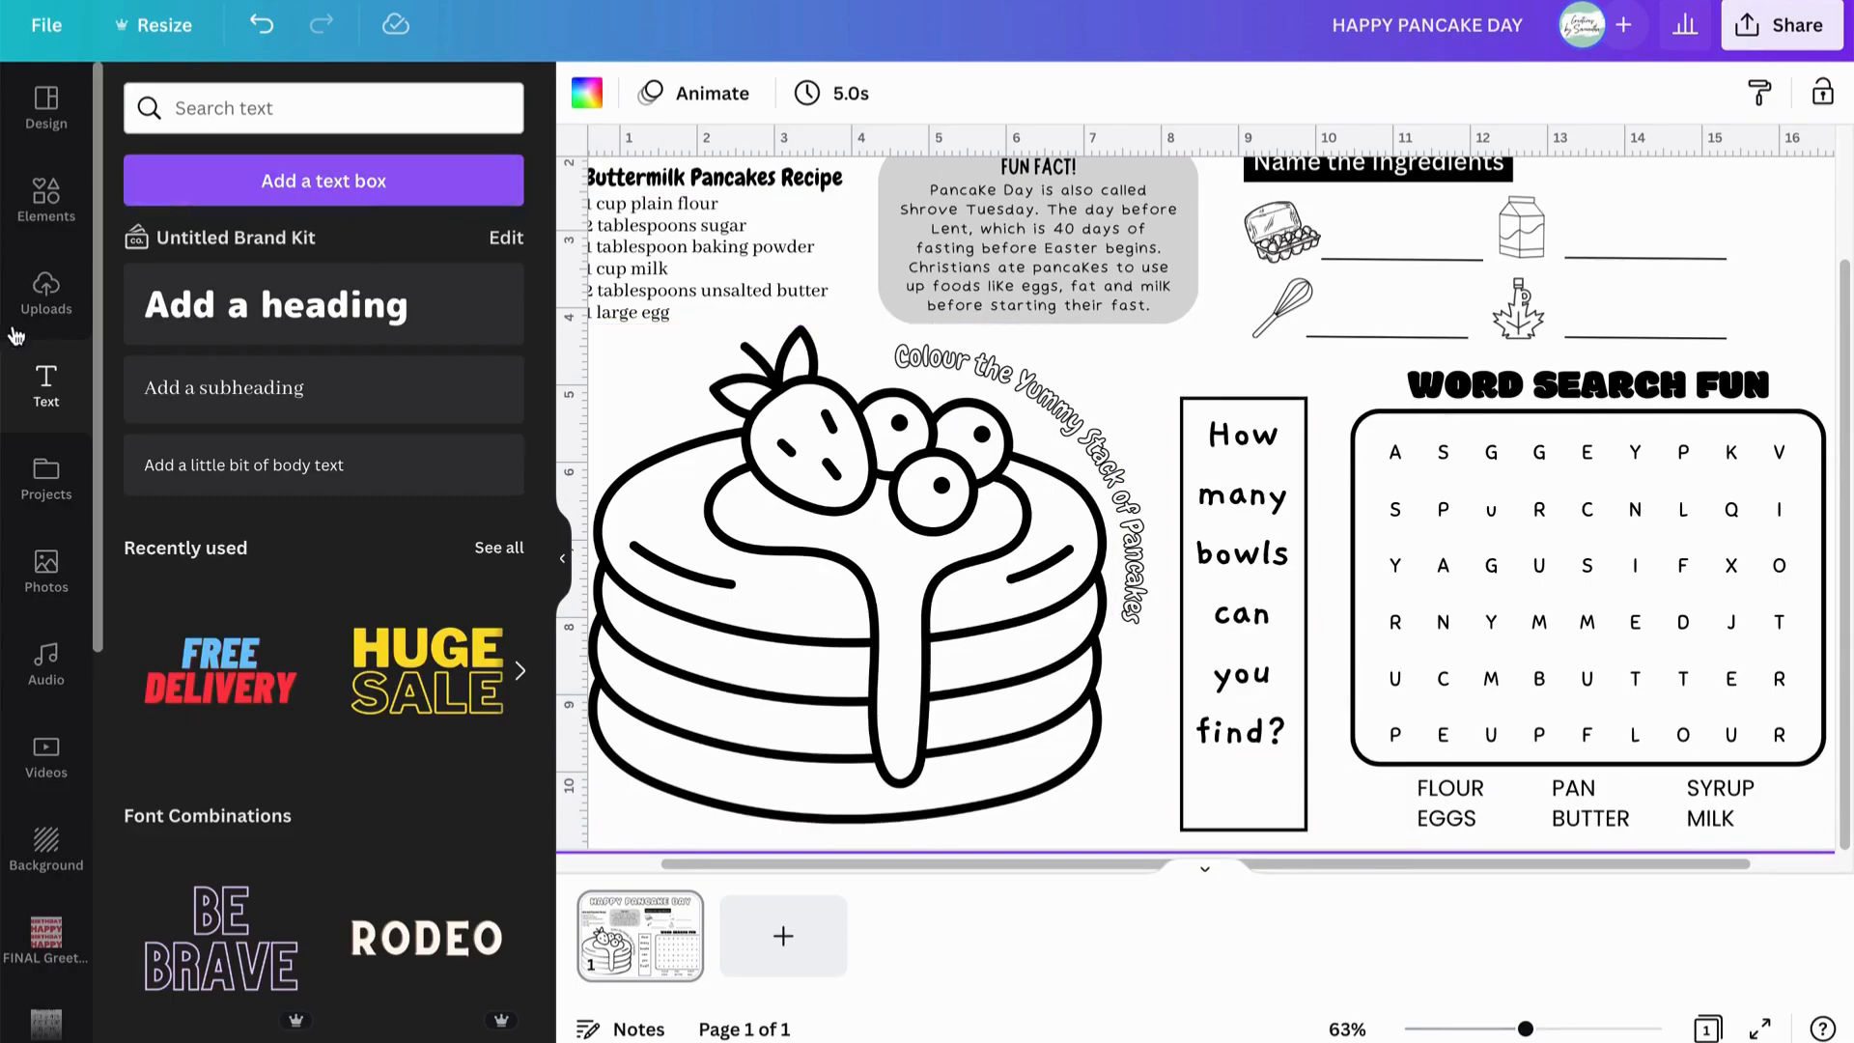
Add a straight horizontal line to the page from the recently used elements.
click(46, 198)
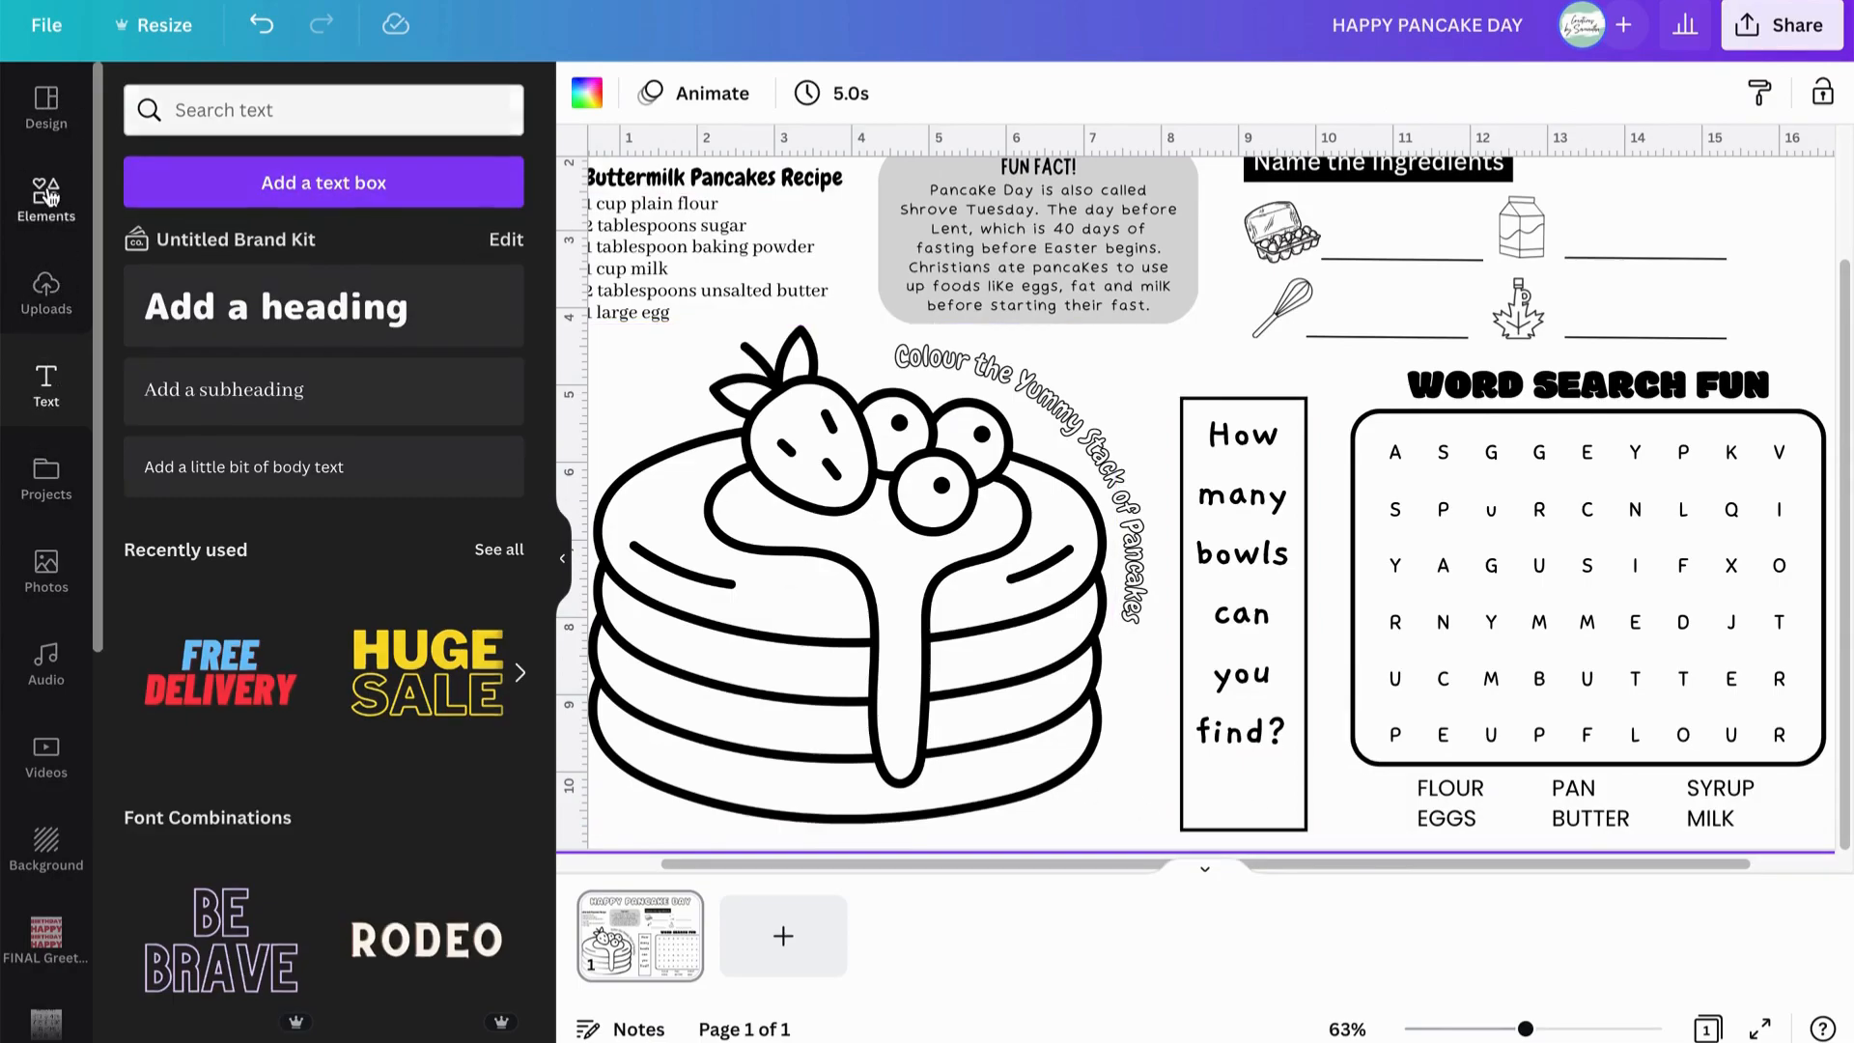
click(309, 335)
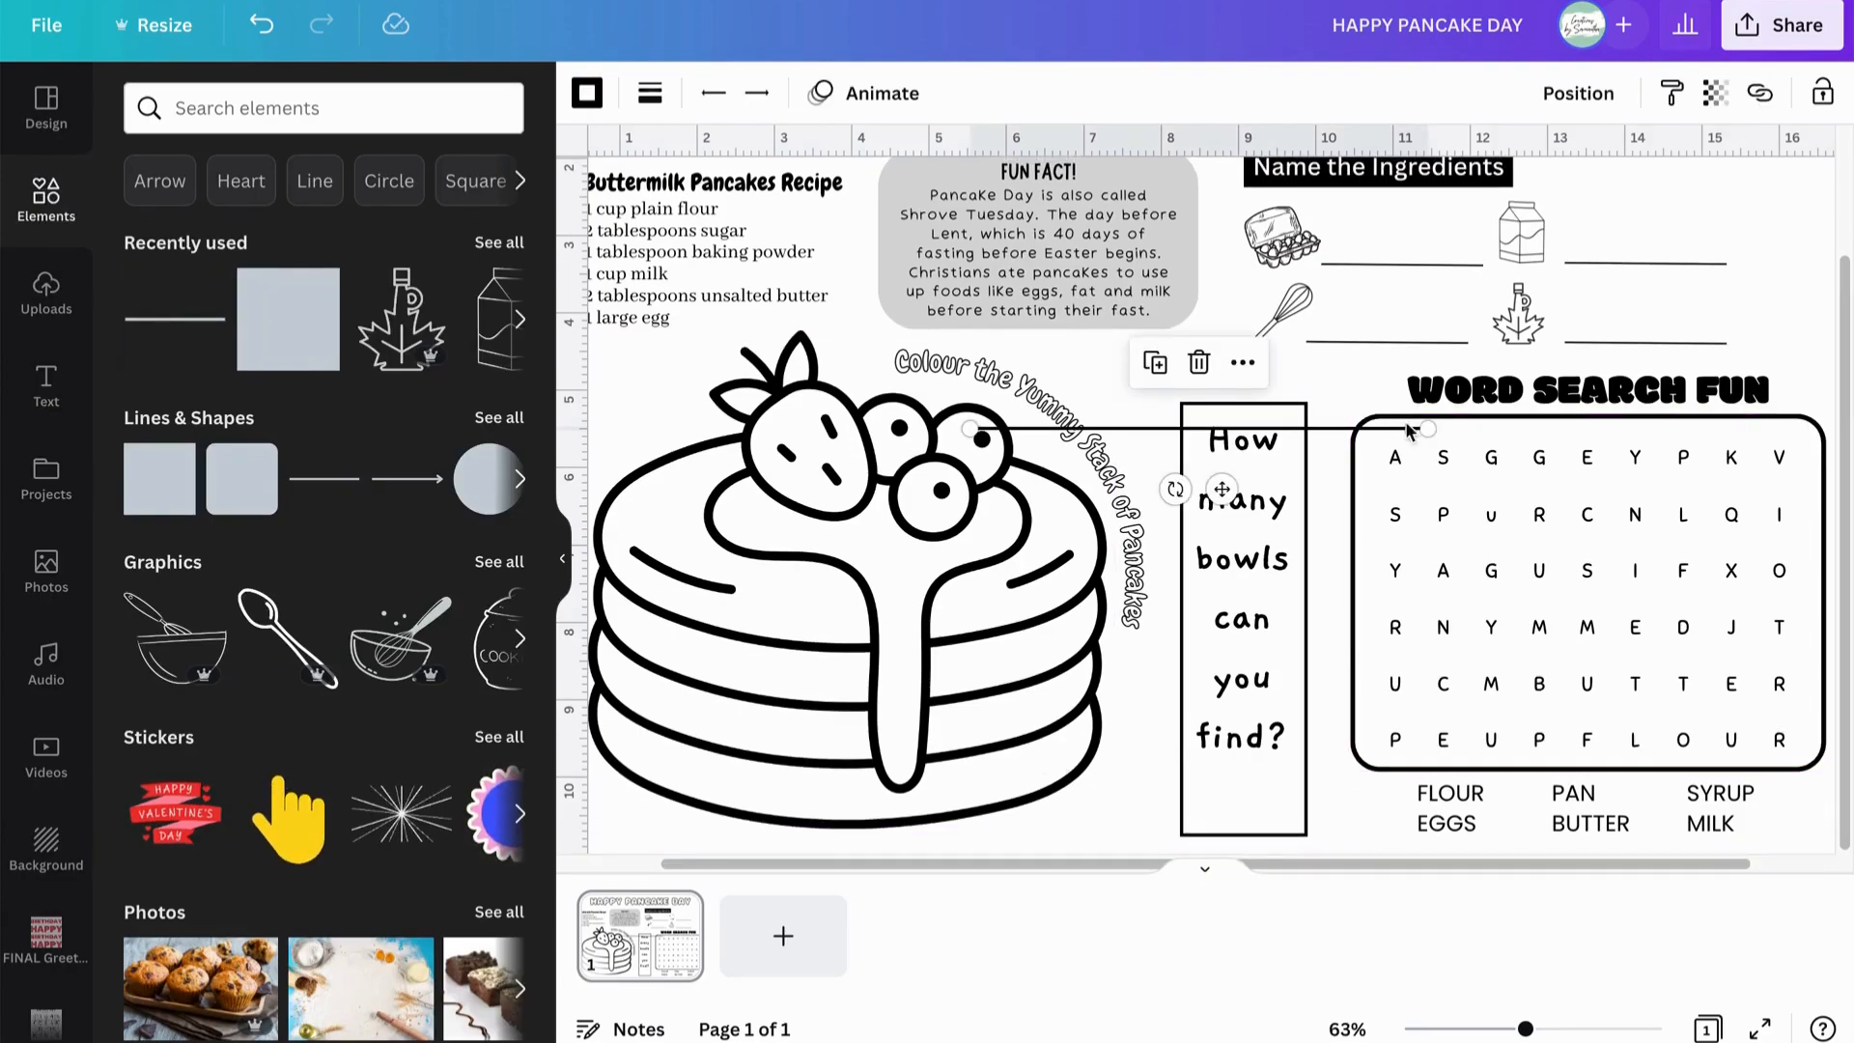
drag(1427, 428, 1094, 422)
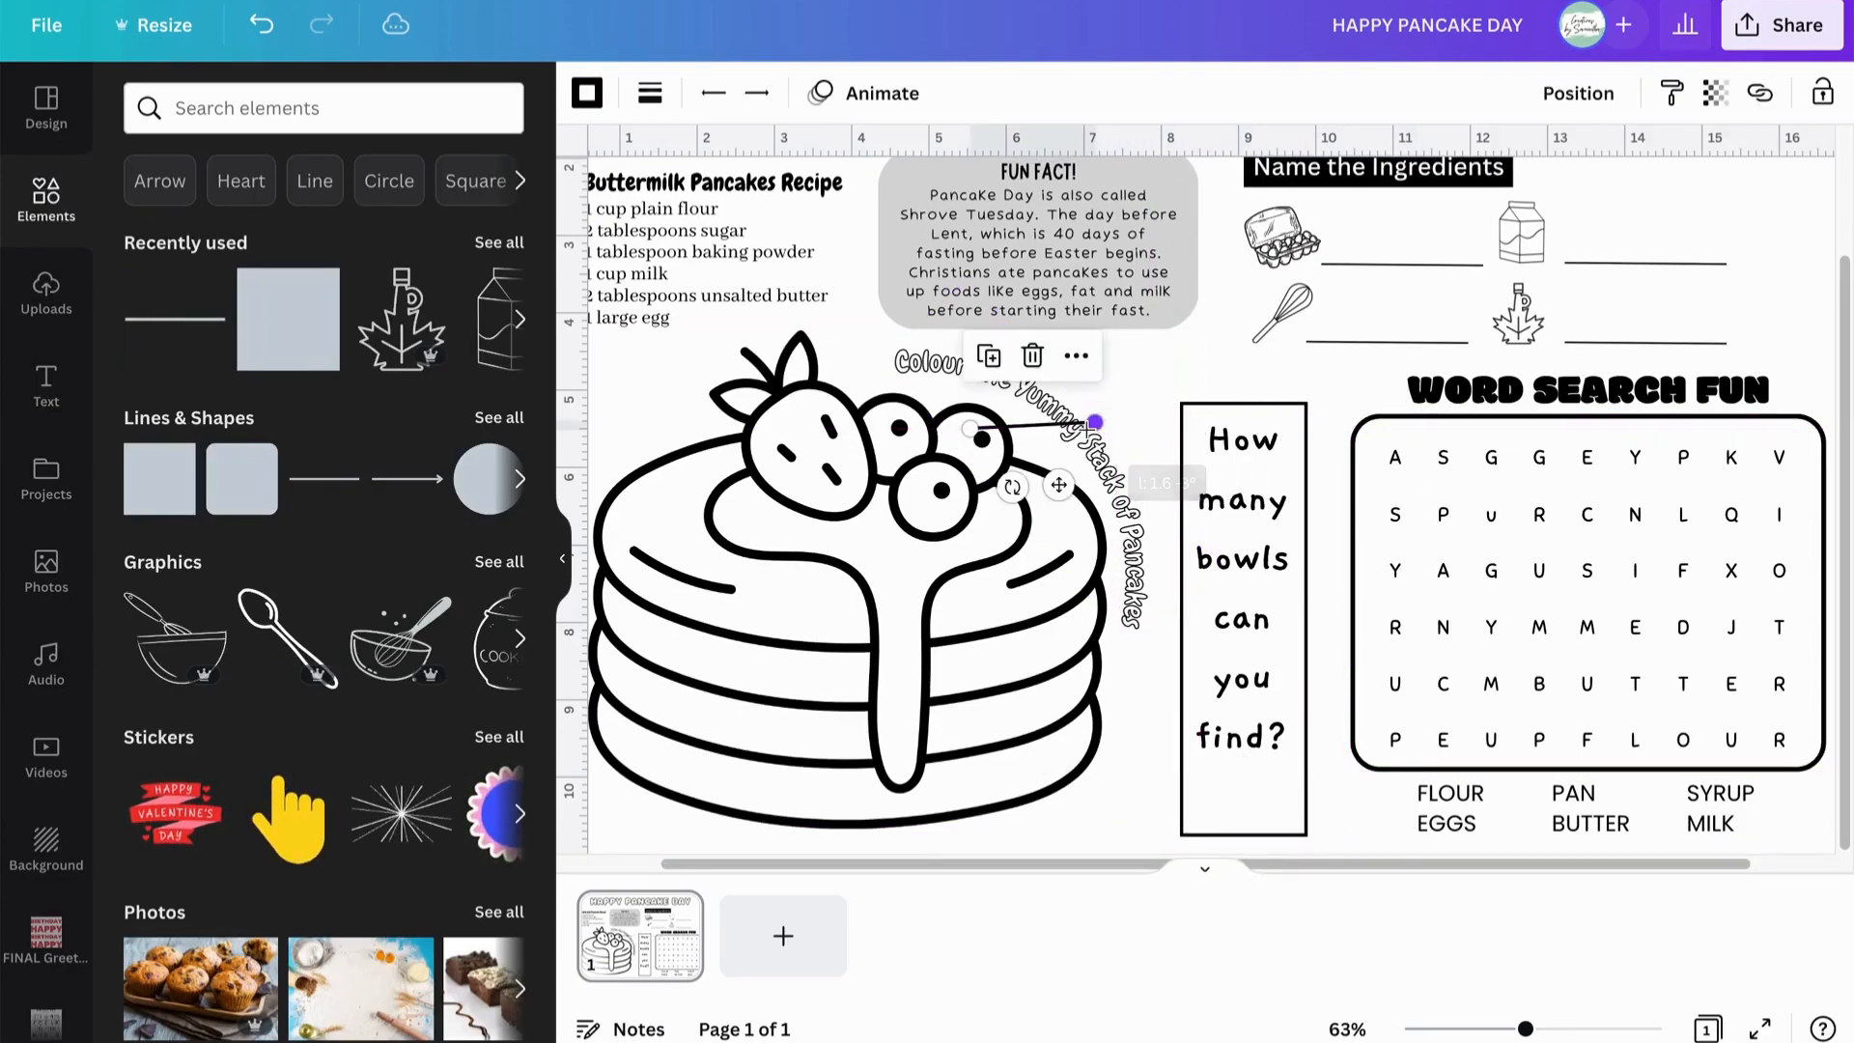
drag(1060, 485, 1228, 792)
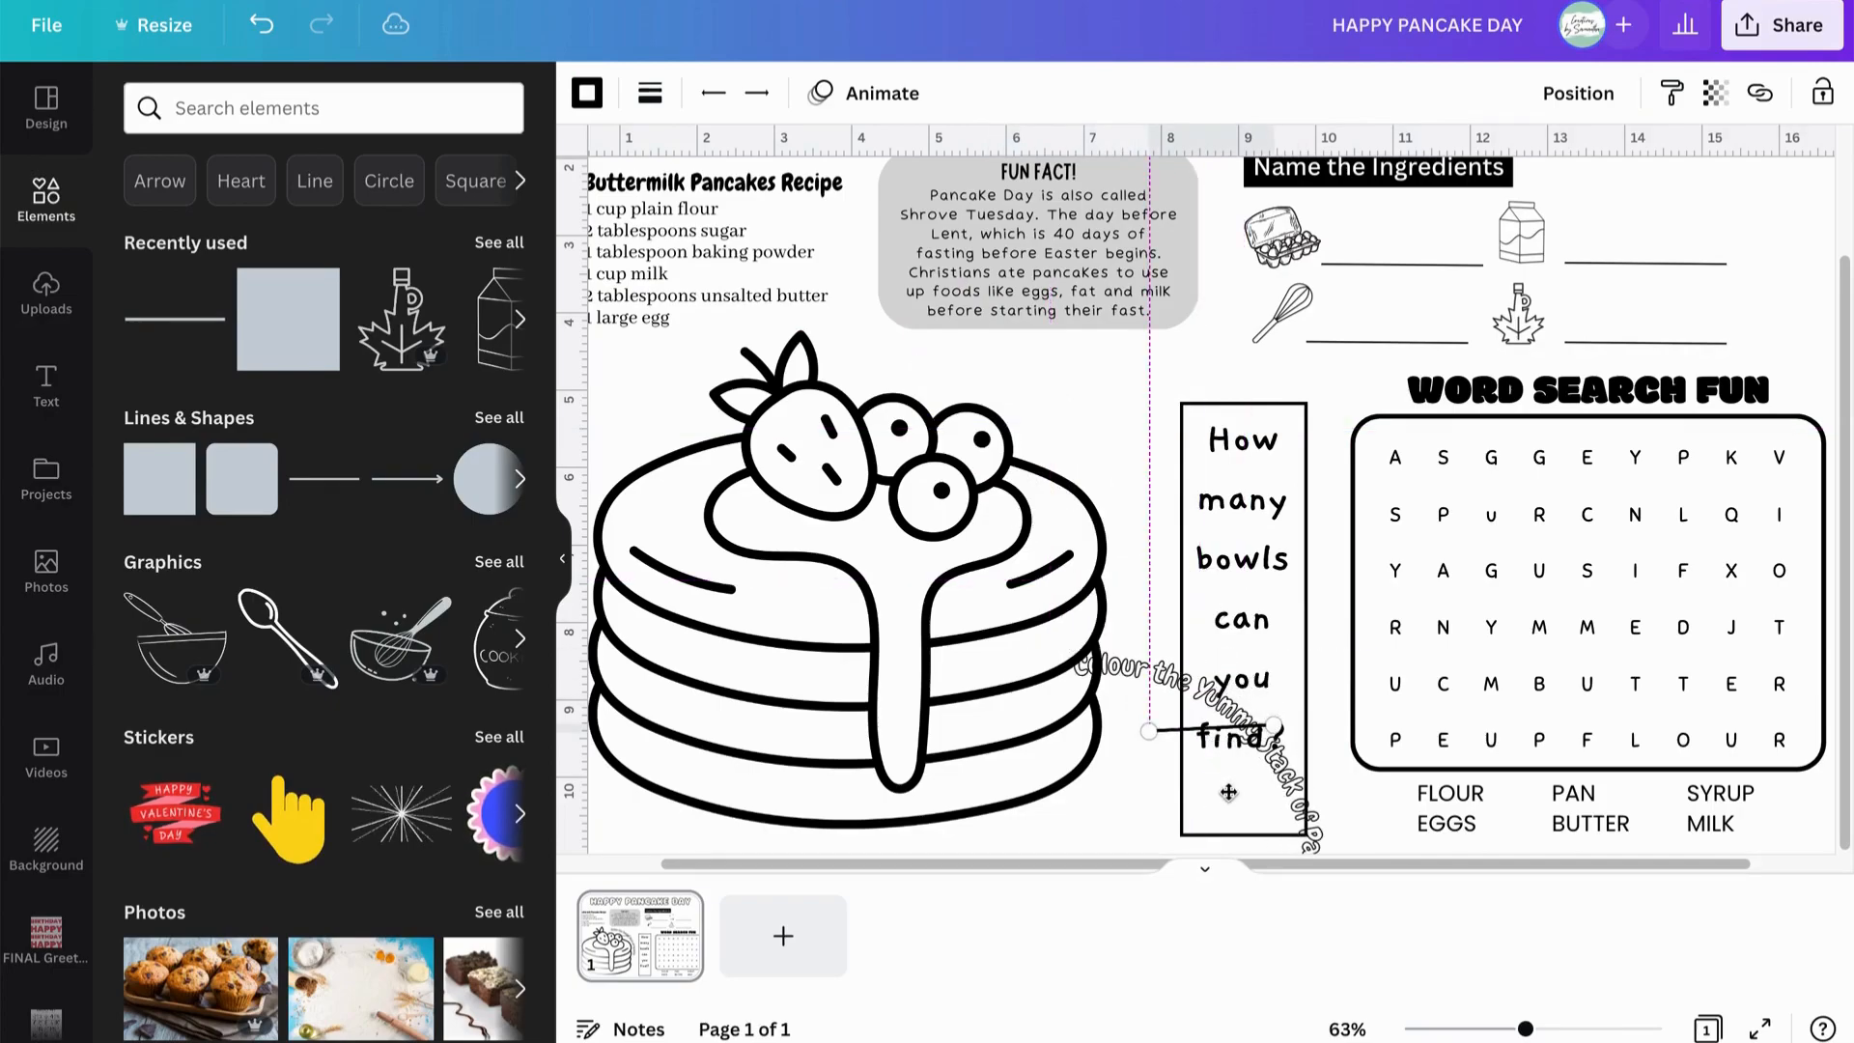
key(ctrl+z)
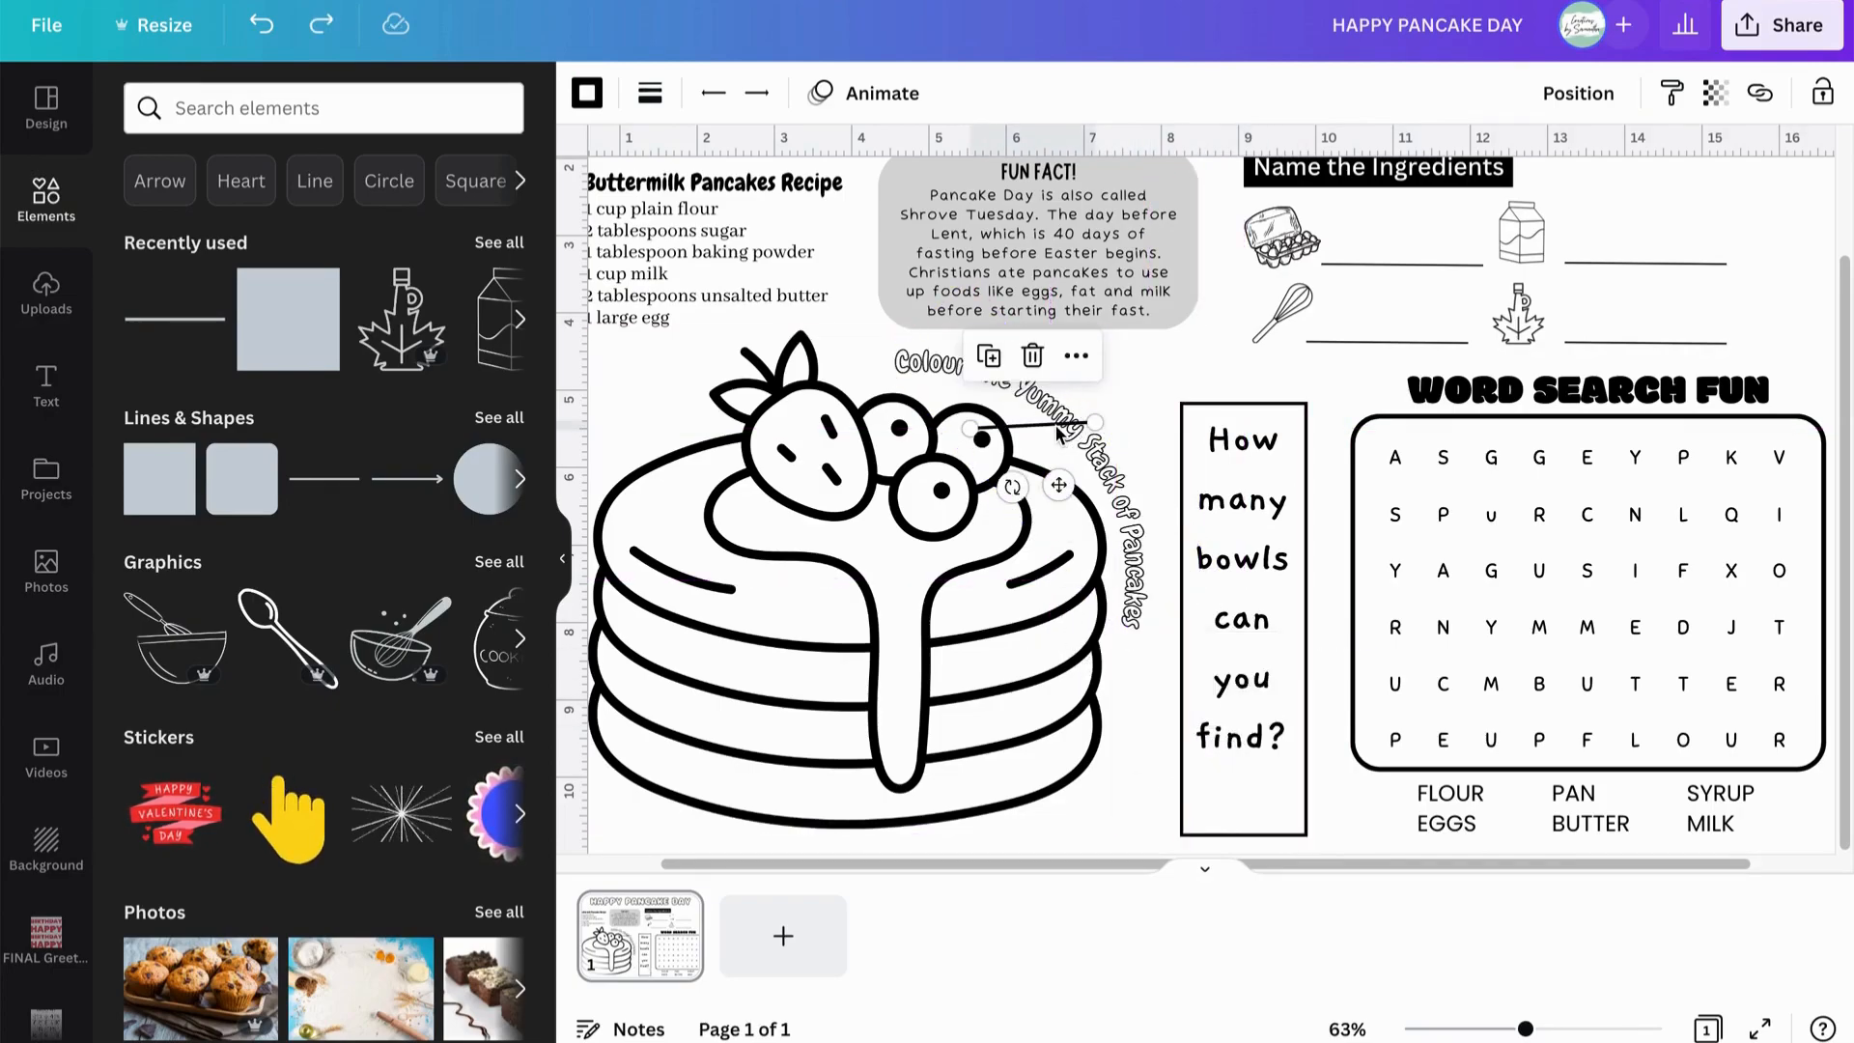
drag(1060, 484, 1213, 558)
key(ctrl+z)
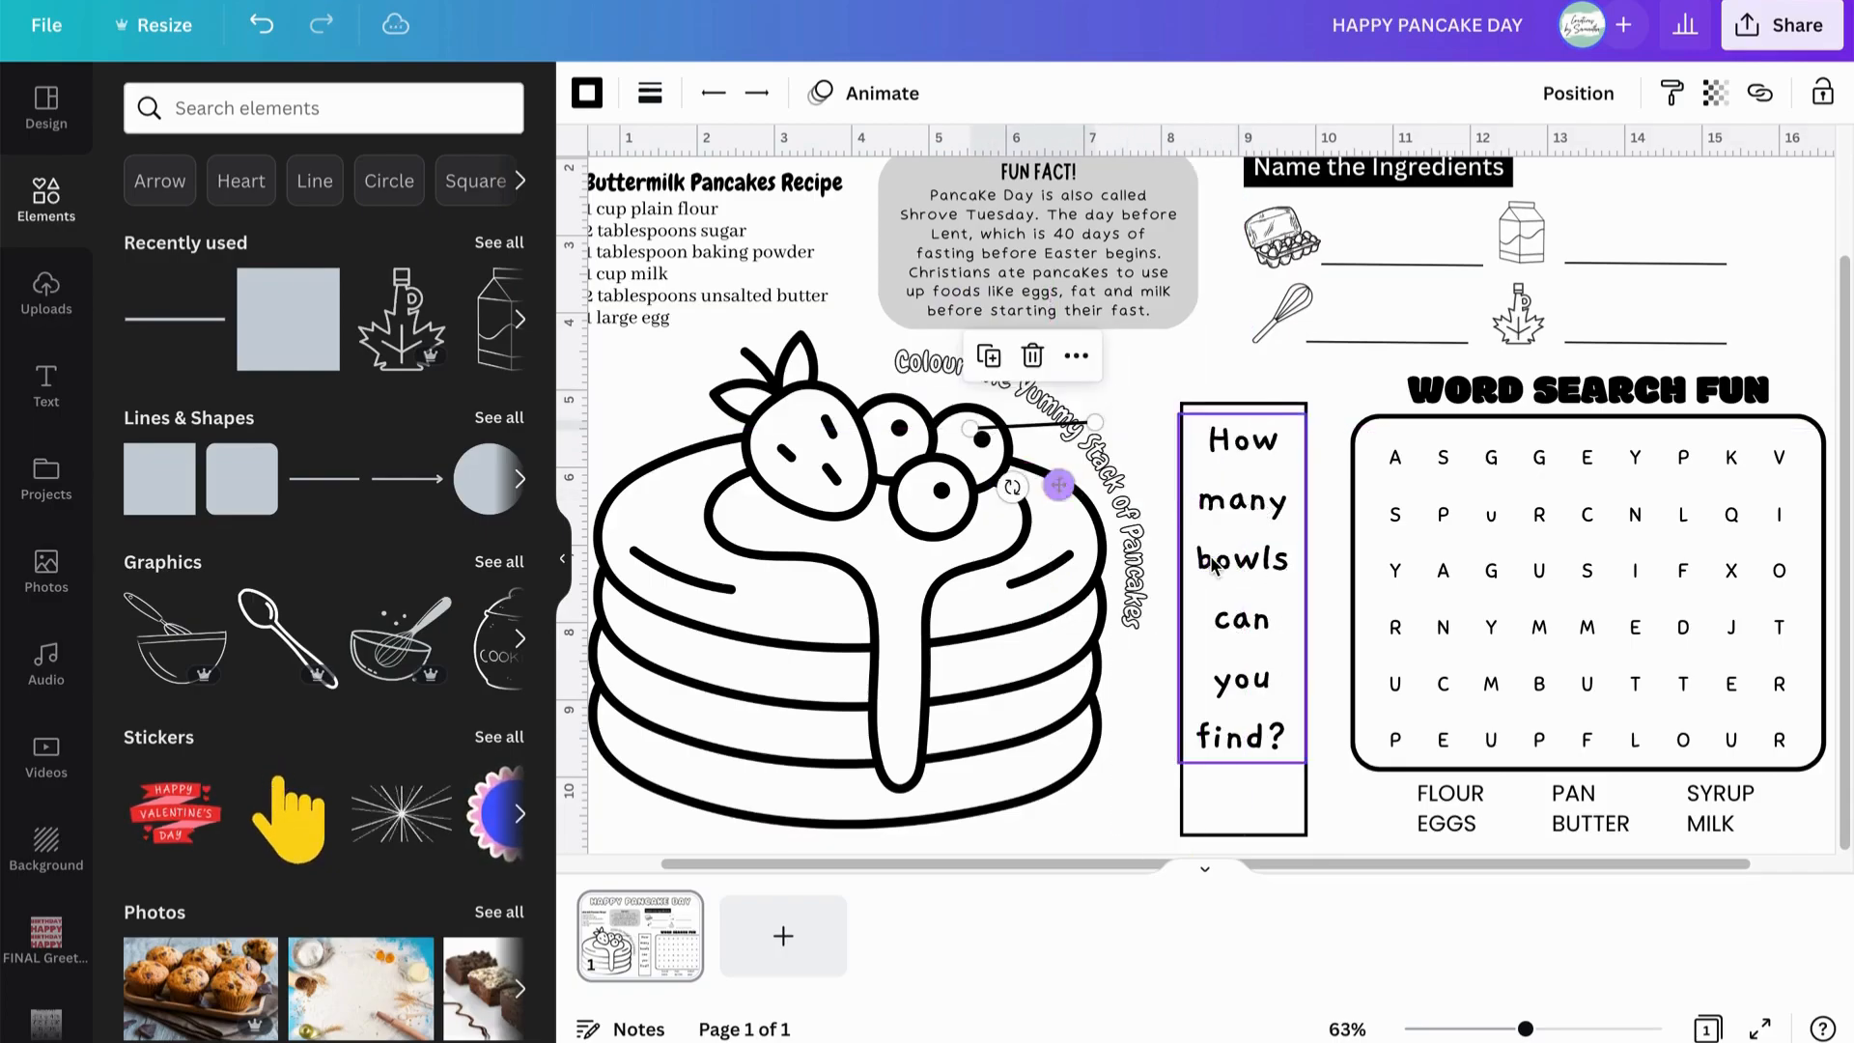
click(1157, 371)
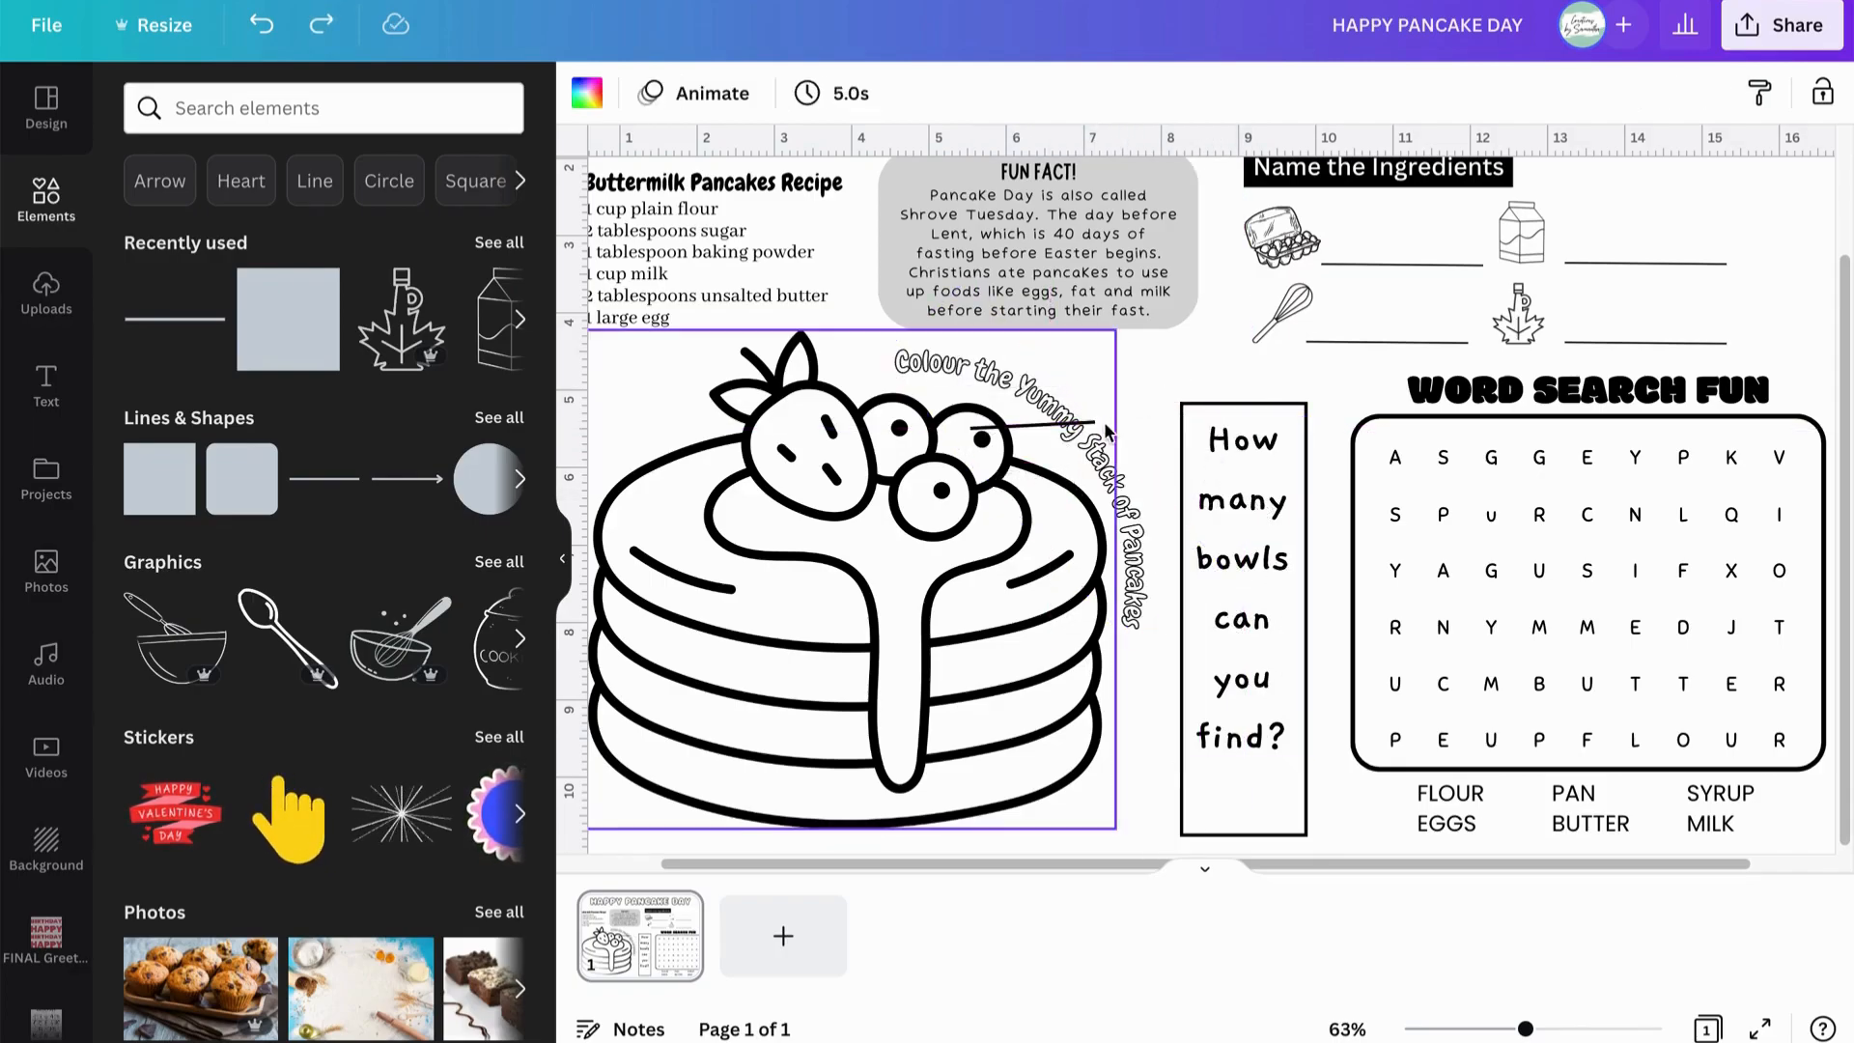
click(1086, 423)
drag(1056, 486, 1066, 484)
key(ctrl+z)
click(1084, 473)
key(ctrl+z)
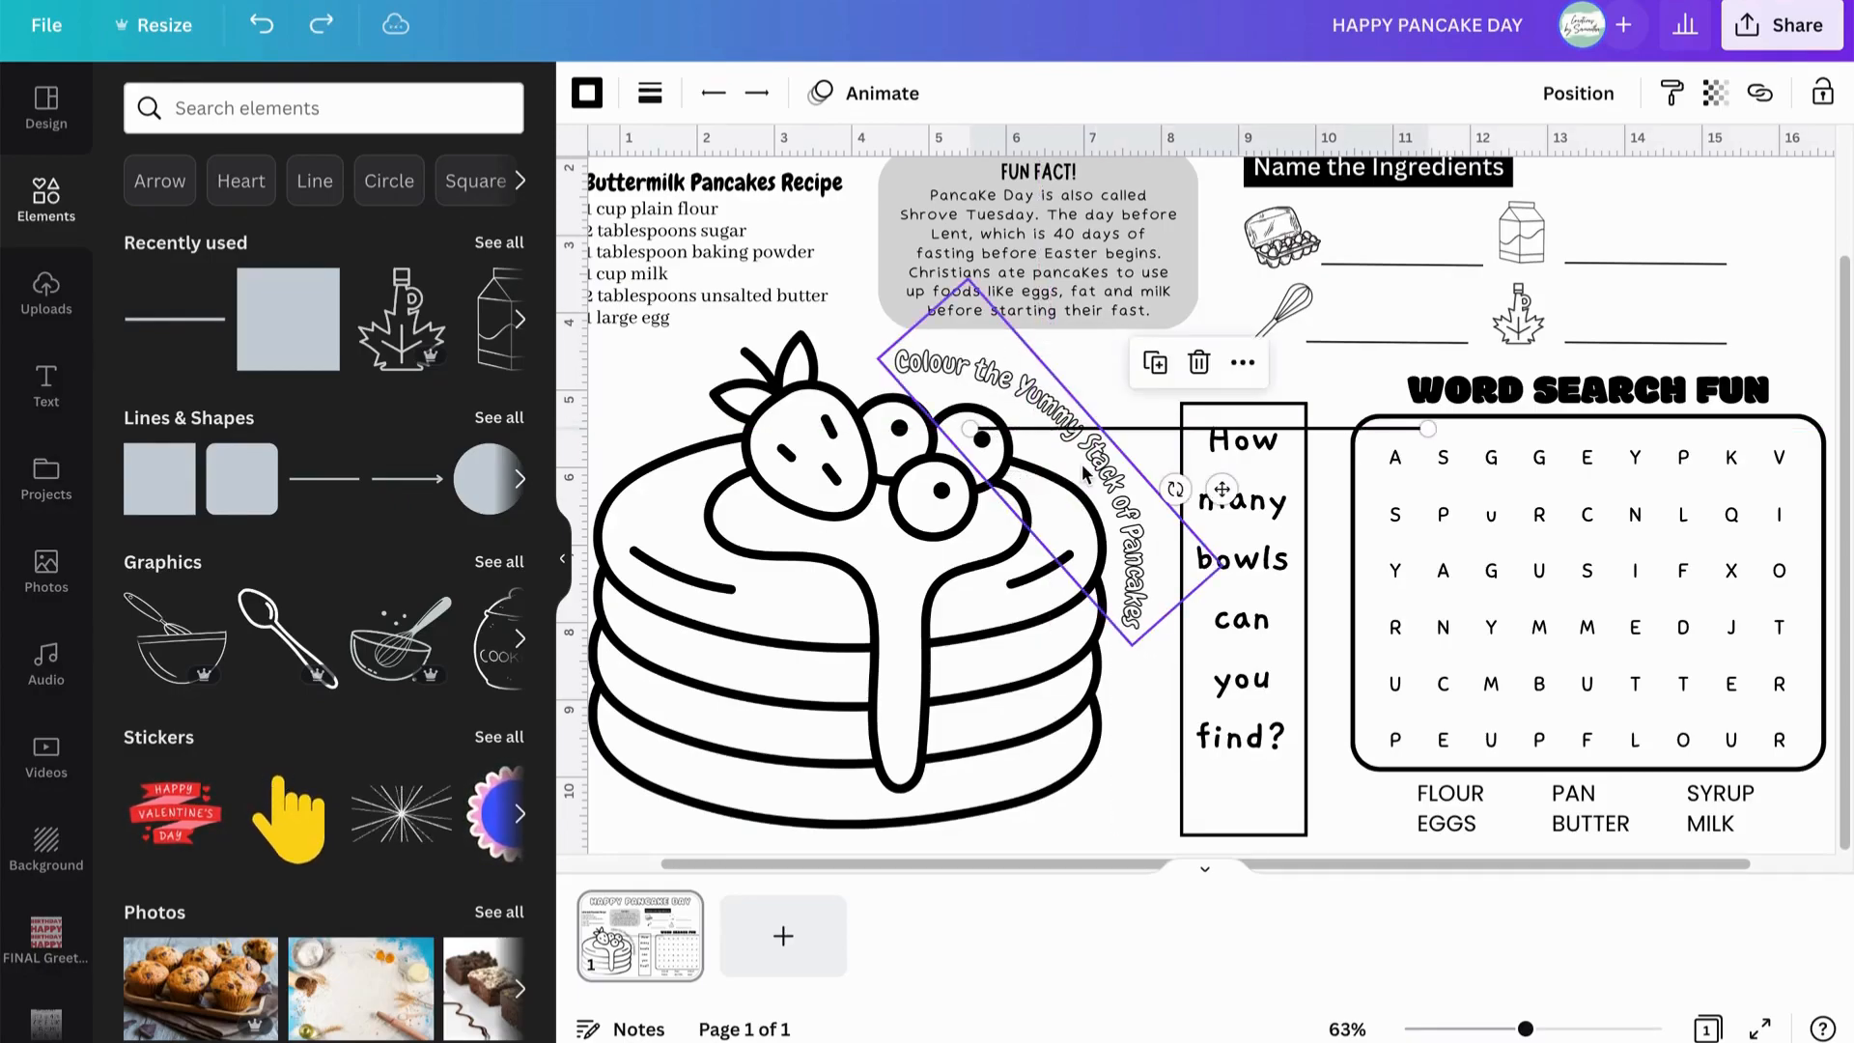
Move the line below "find?" and shorten both ends to make an answer line inside the rectangle.
drag(1323, 435, 1347, 813)
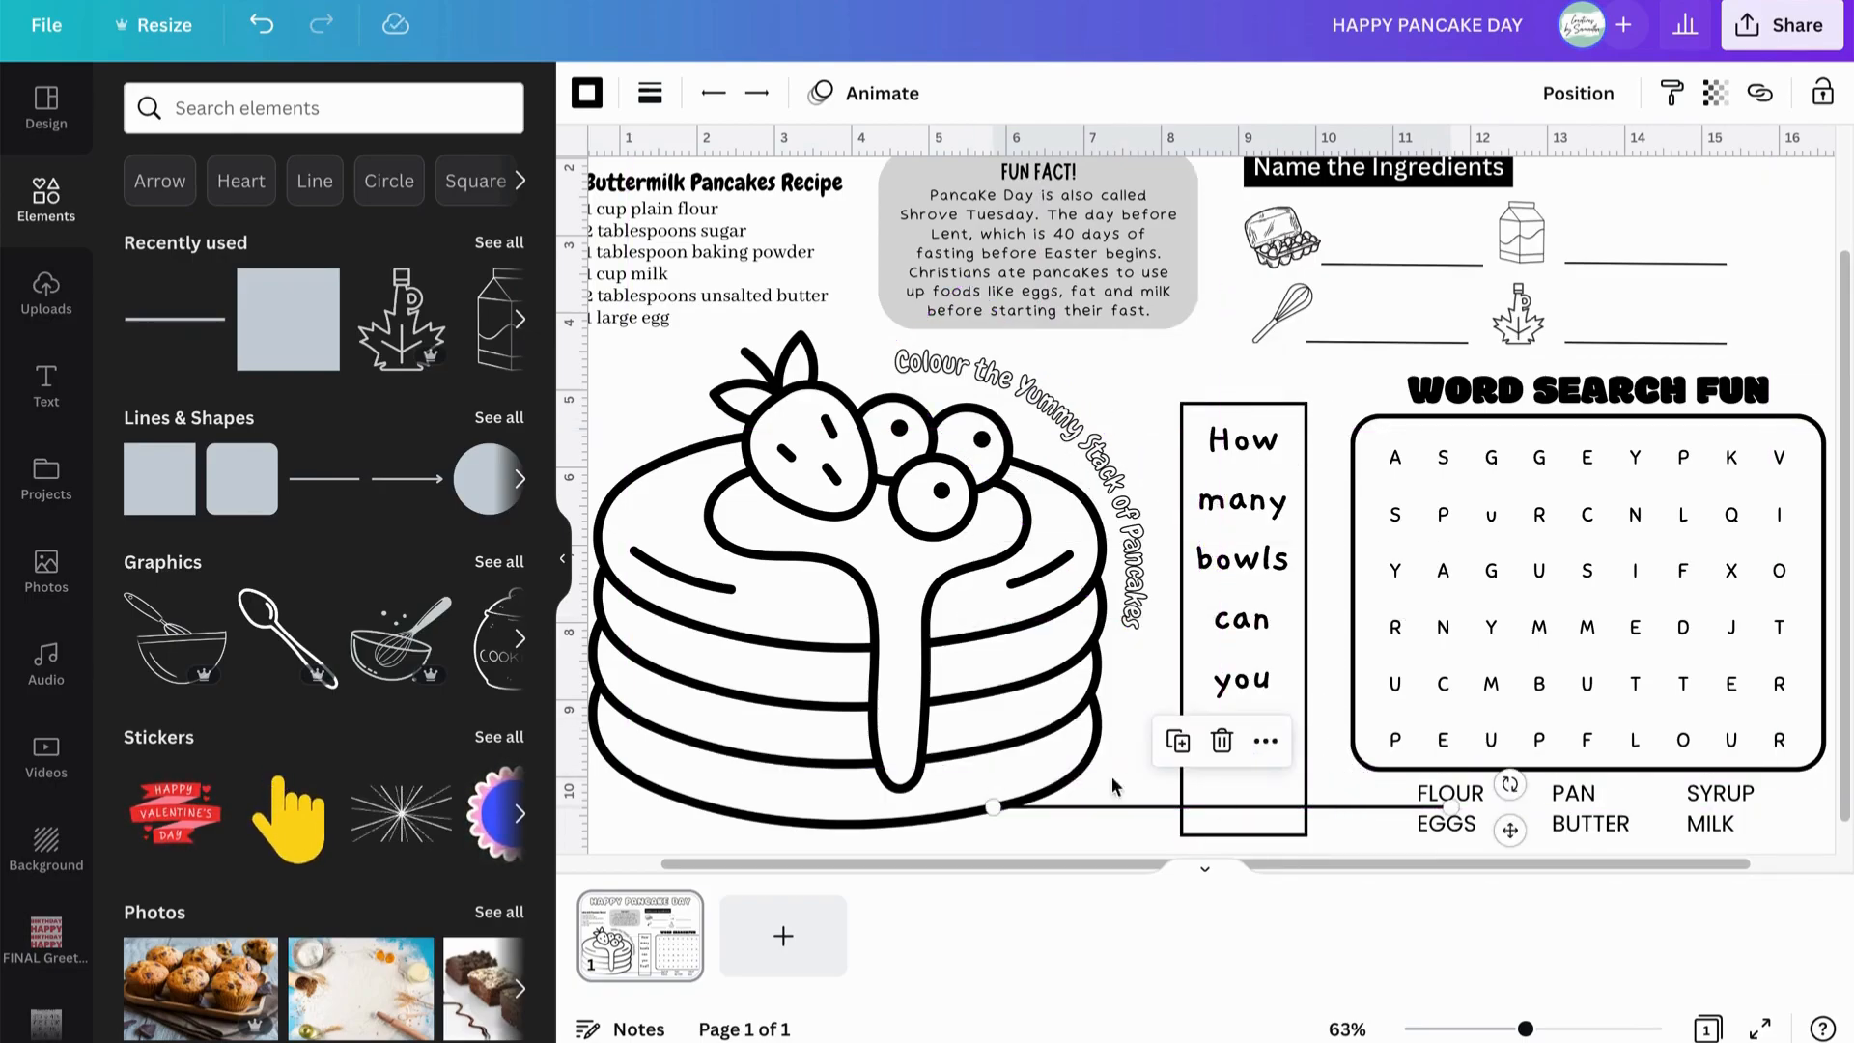
drag(993, 806, 1200, 808)
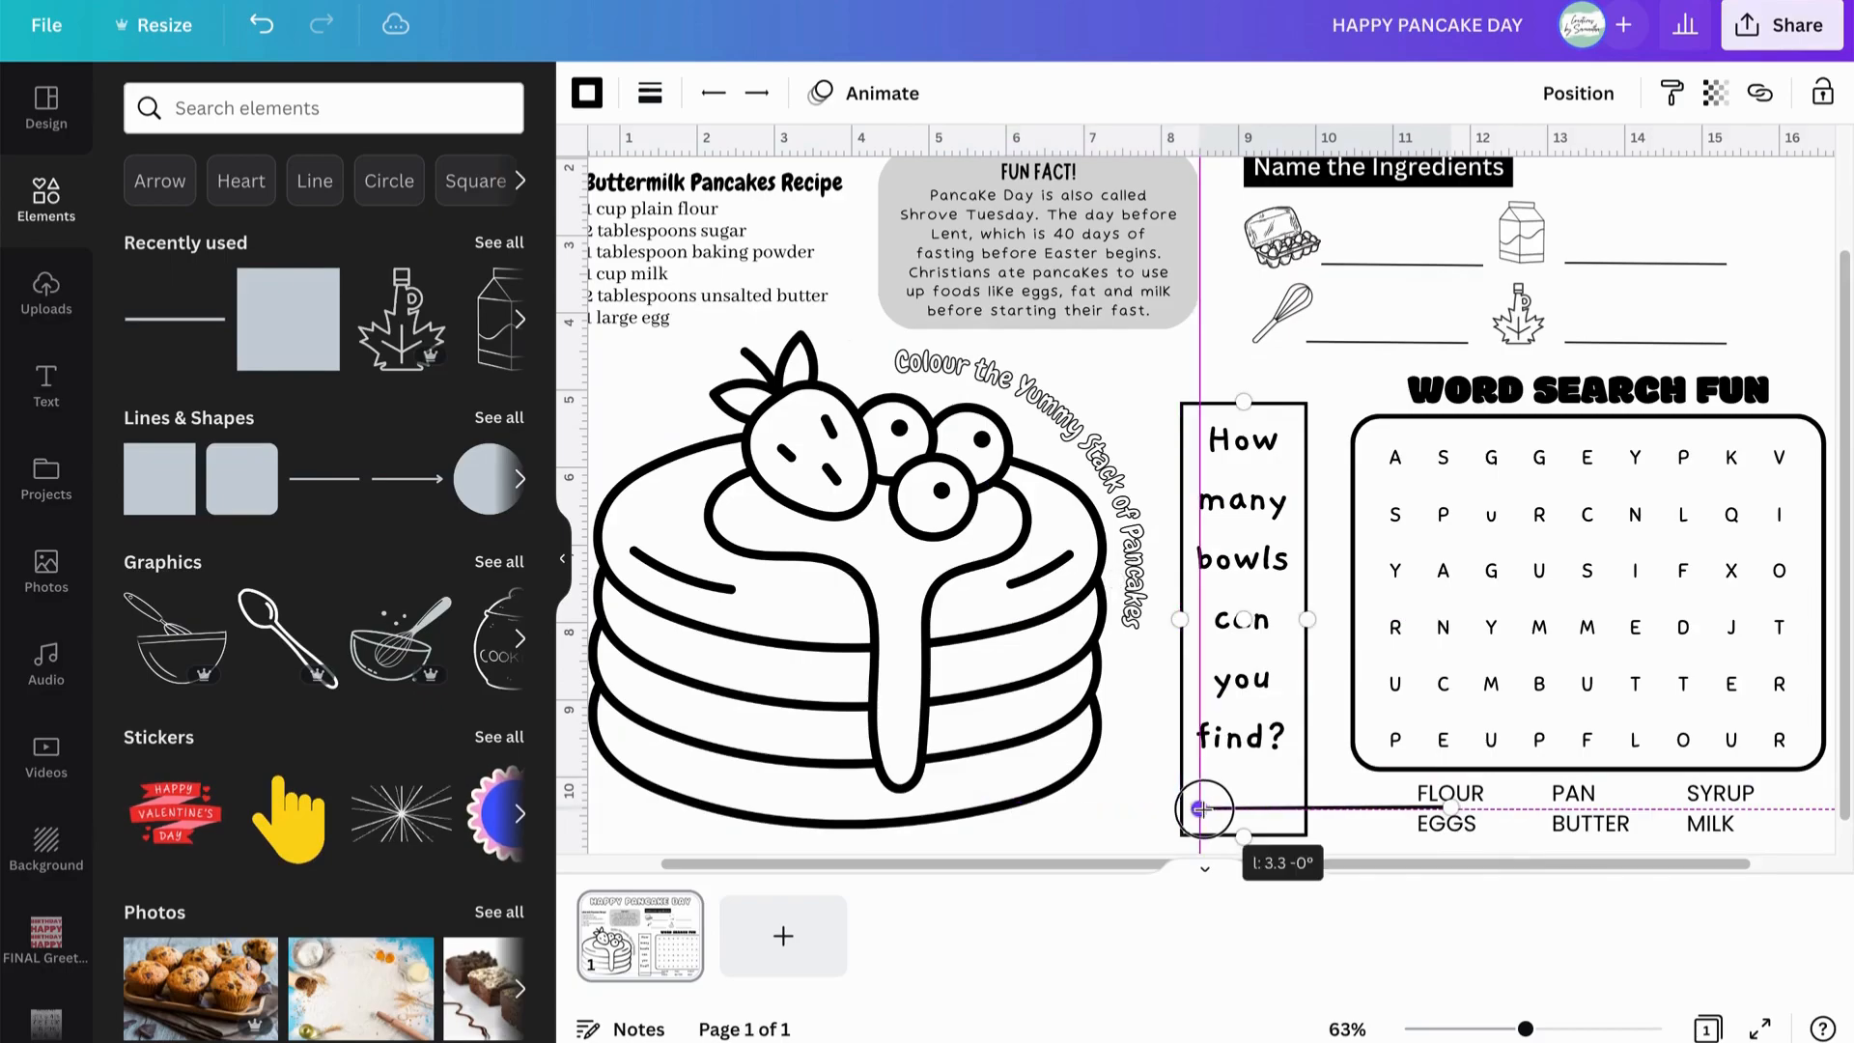
drag(1451, 808, 1285, 810)
key(Escape)
click(1268, 809)
drag(1267, 809, 1268, 809)
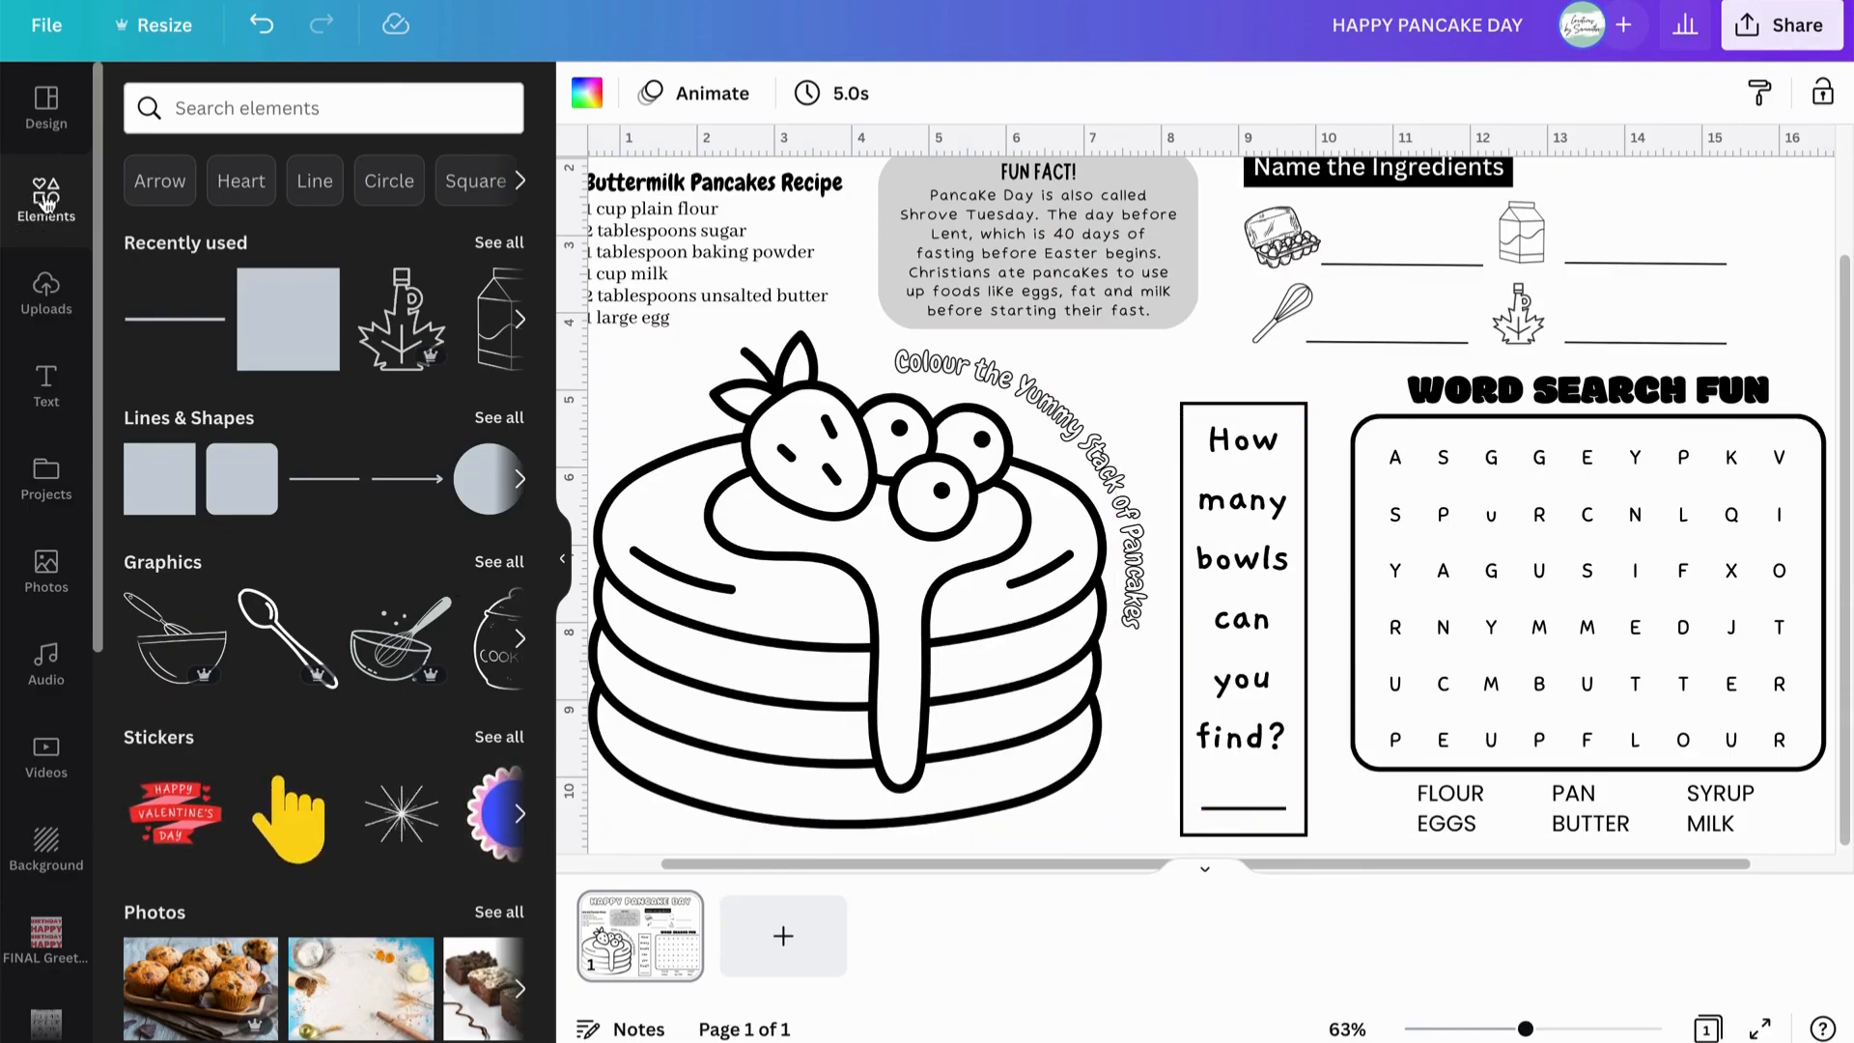
Search the elements for "bowl outline", insert the hand-drawn empty bowl graphic, and shrink it to a small size beside the strawberry.
click(237, 111)
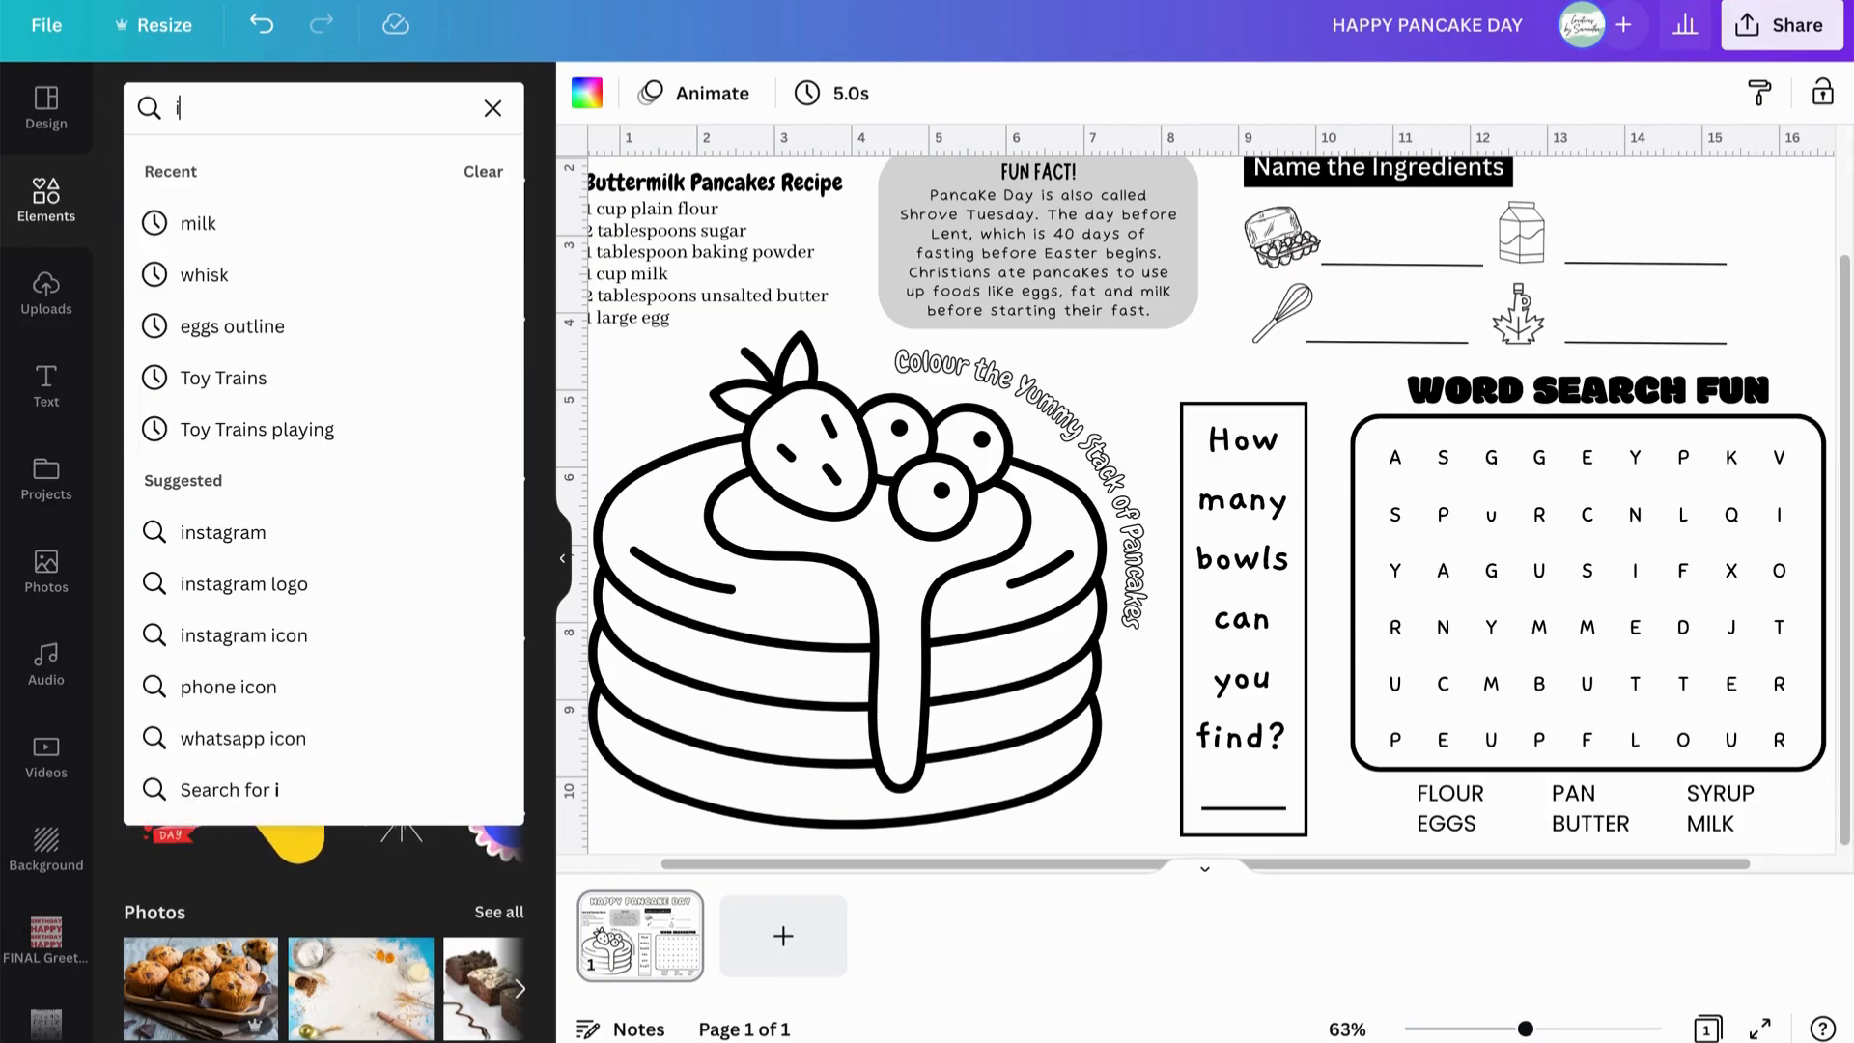
text(bowl outline)
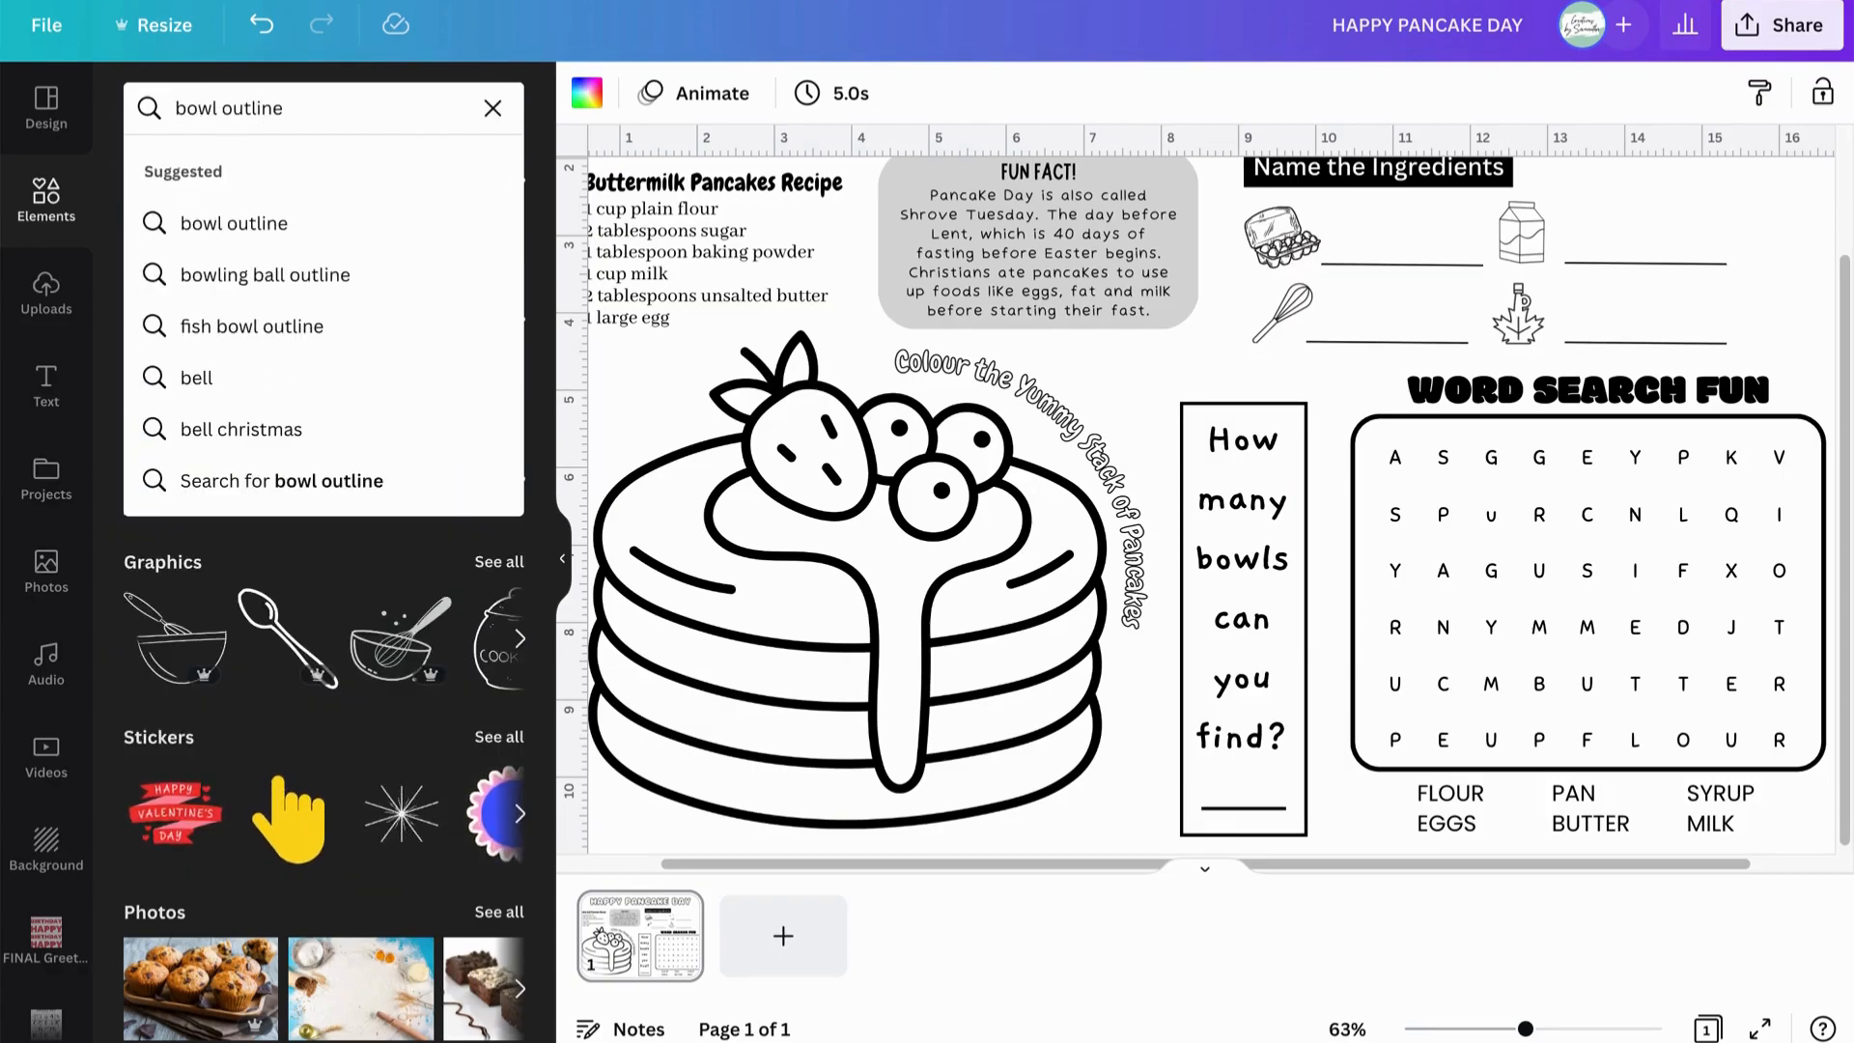
key(Return)
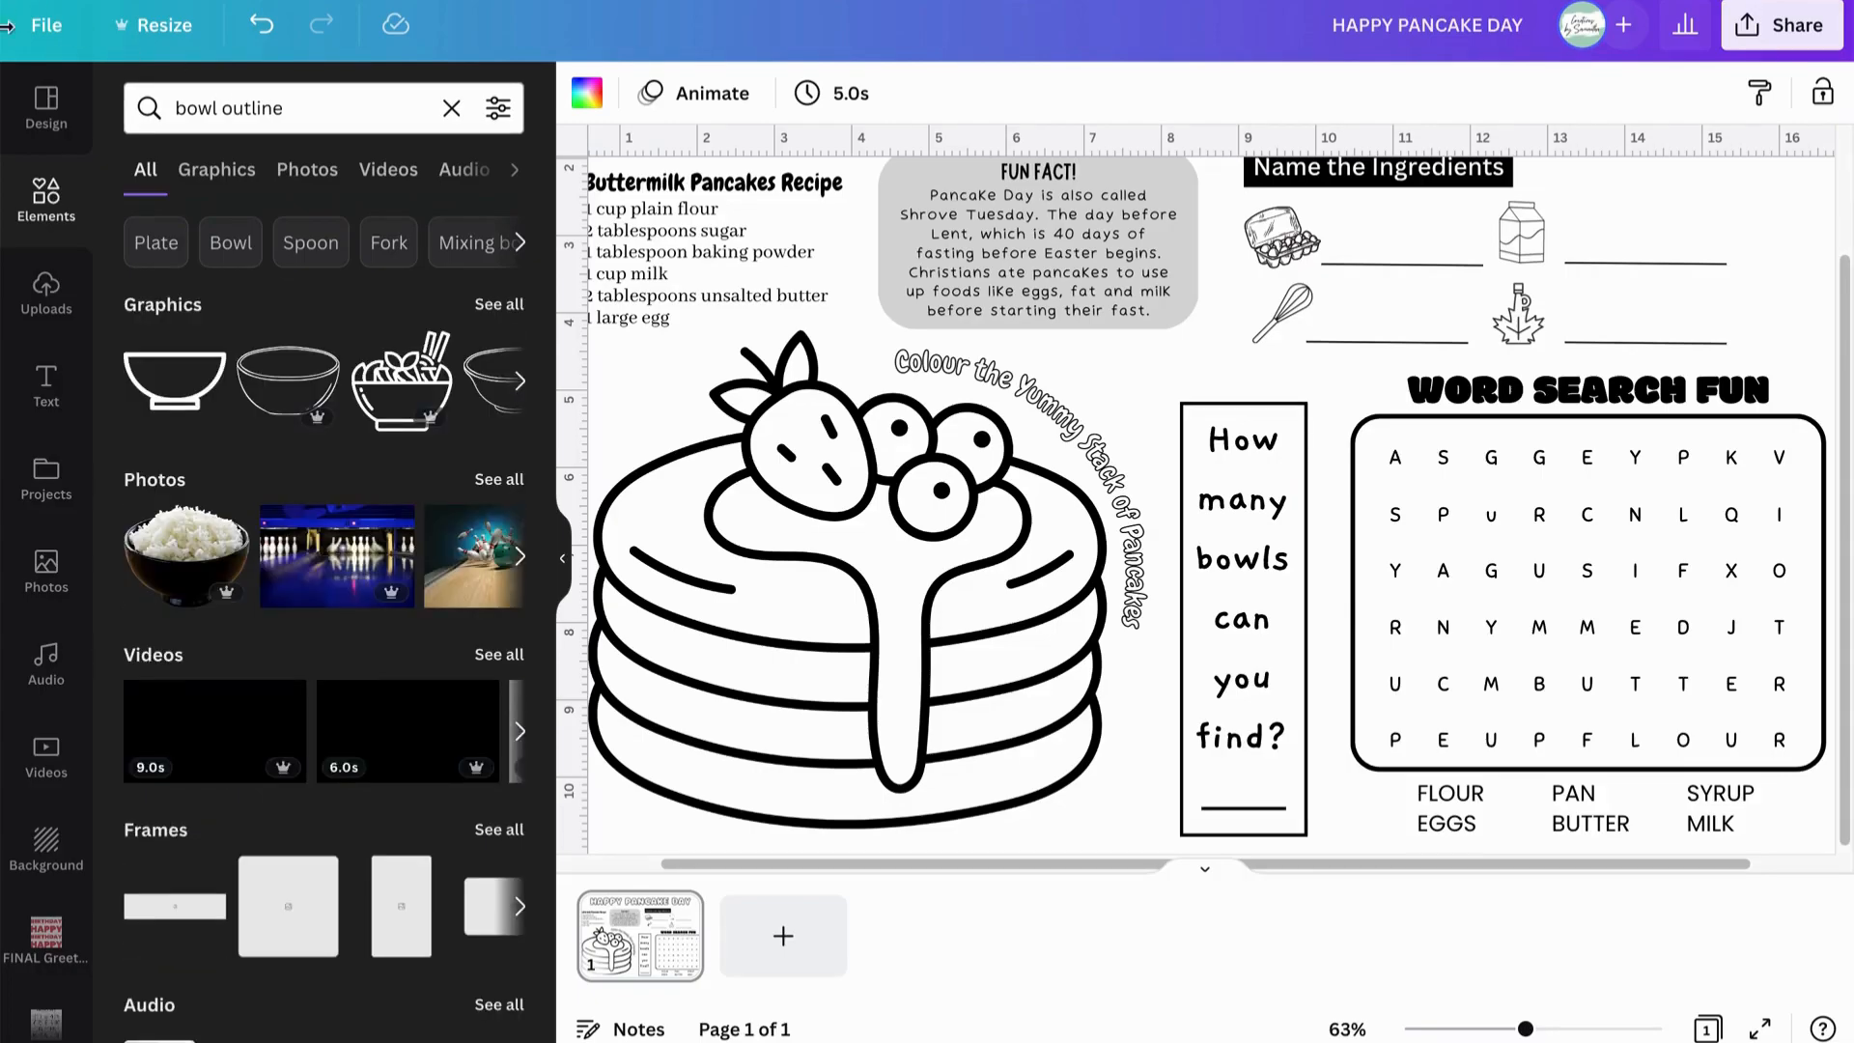
click(288, 376)
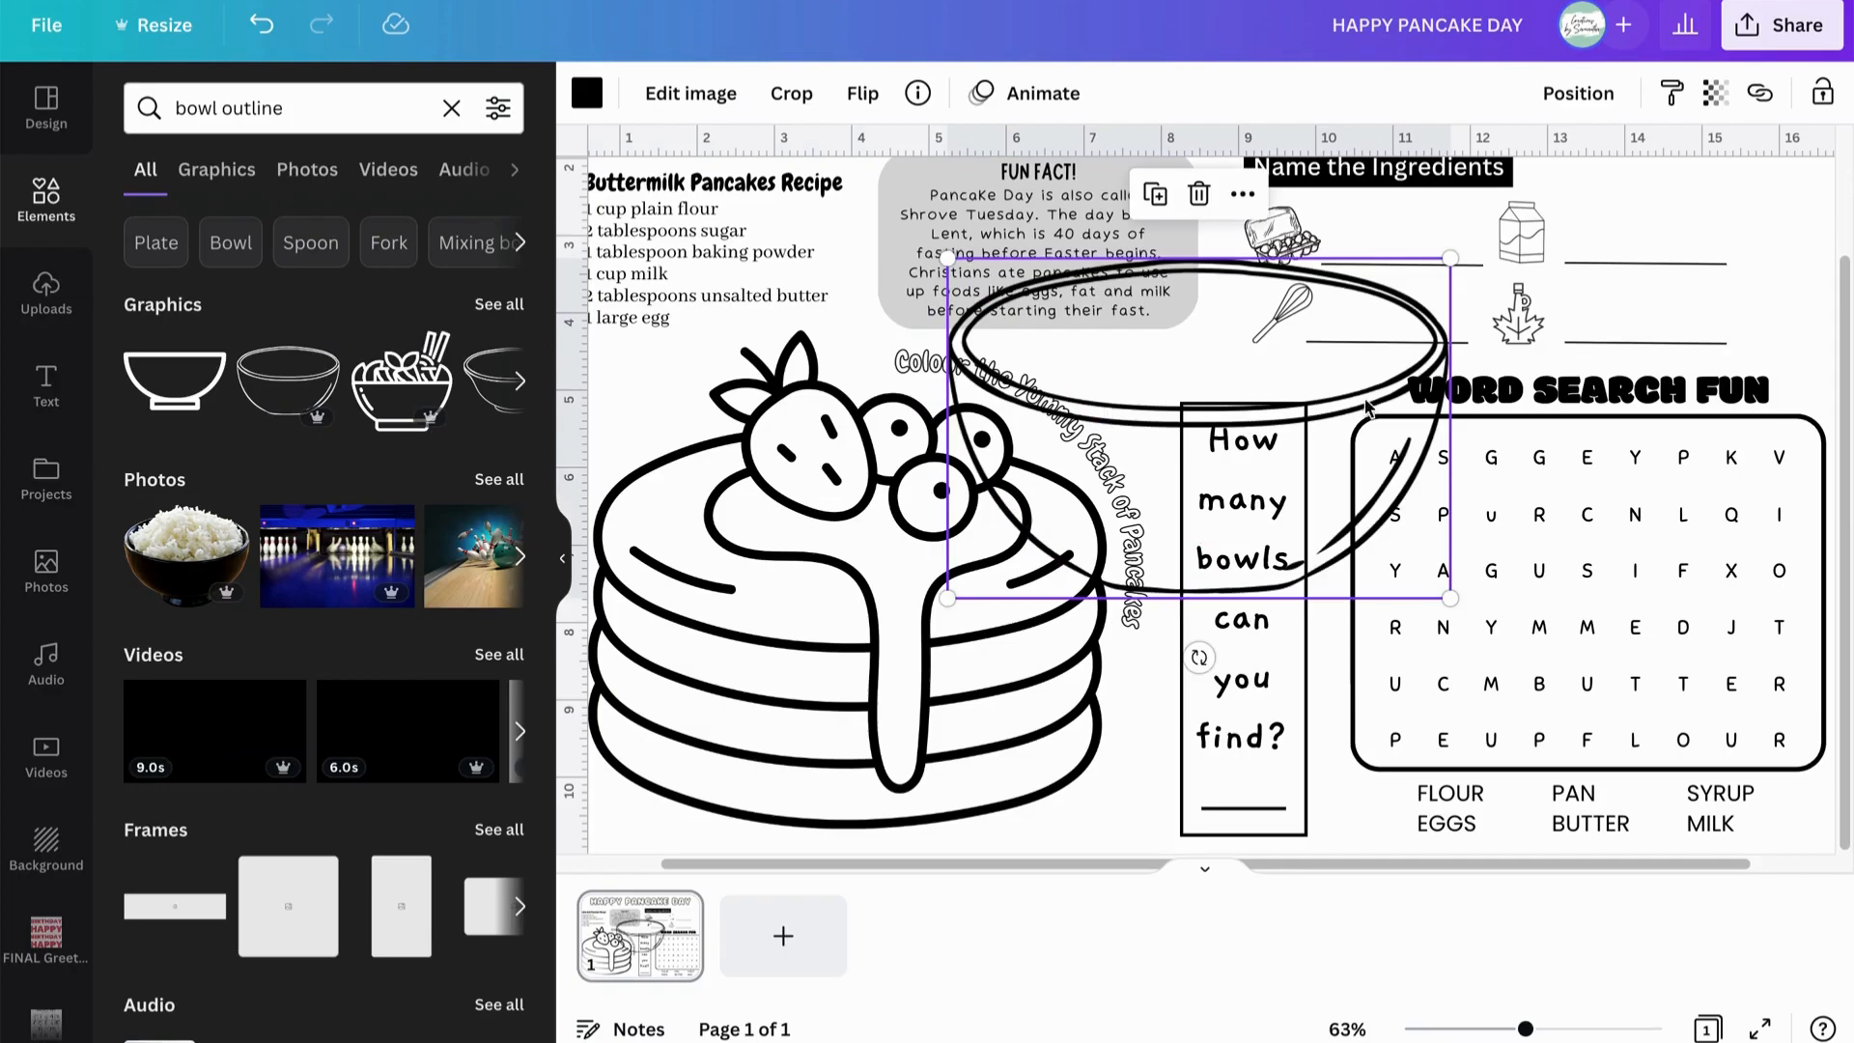
drag(1450, 598, 682, 404)
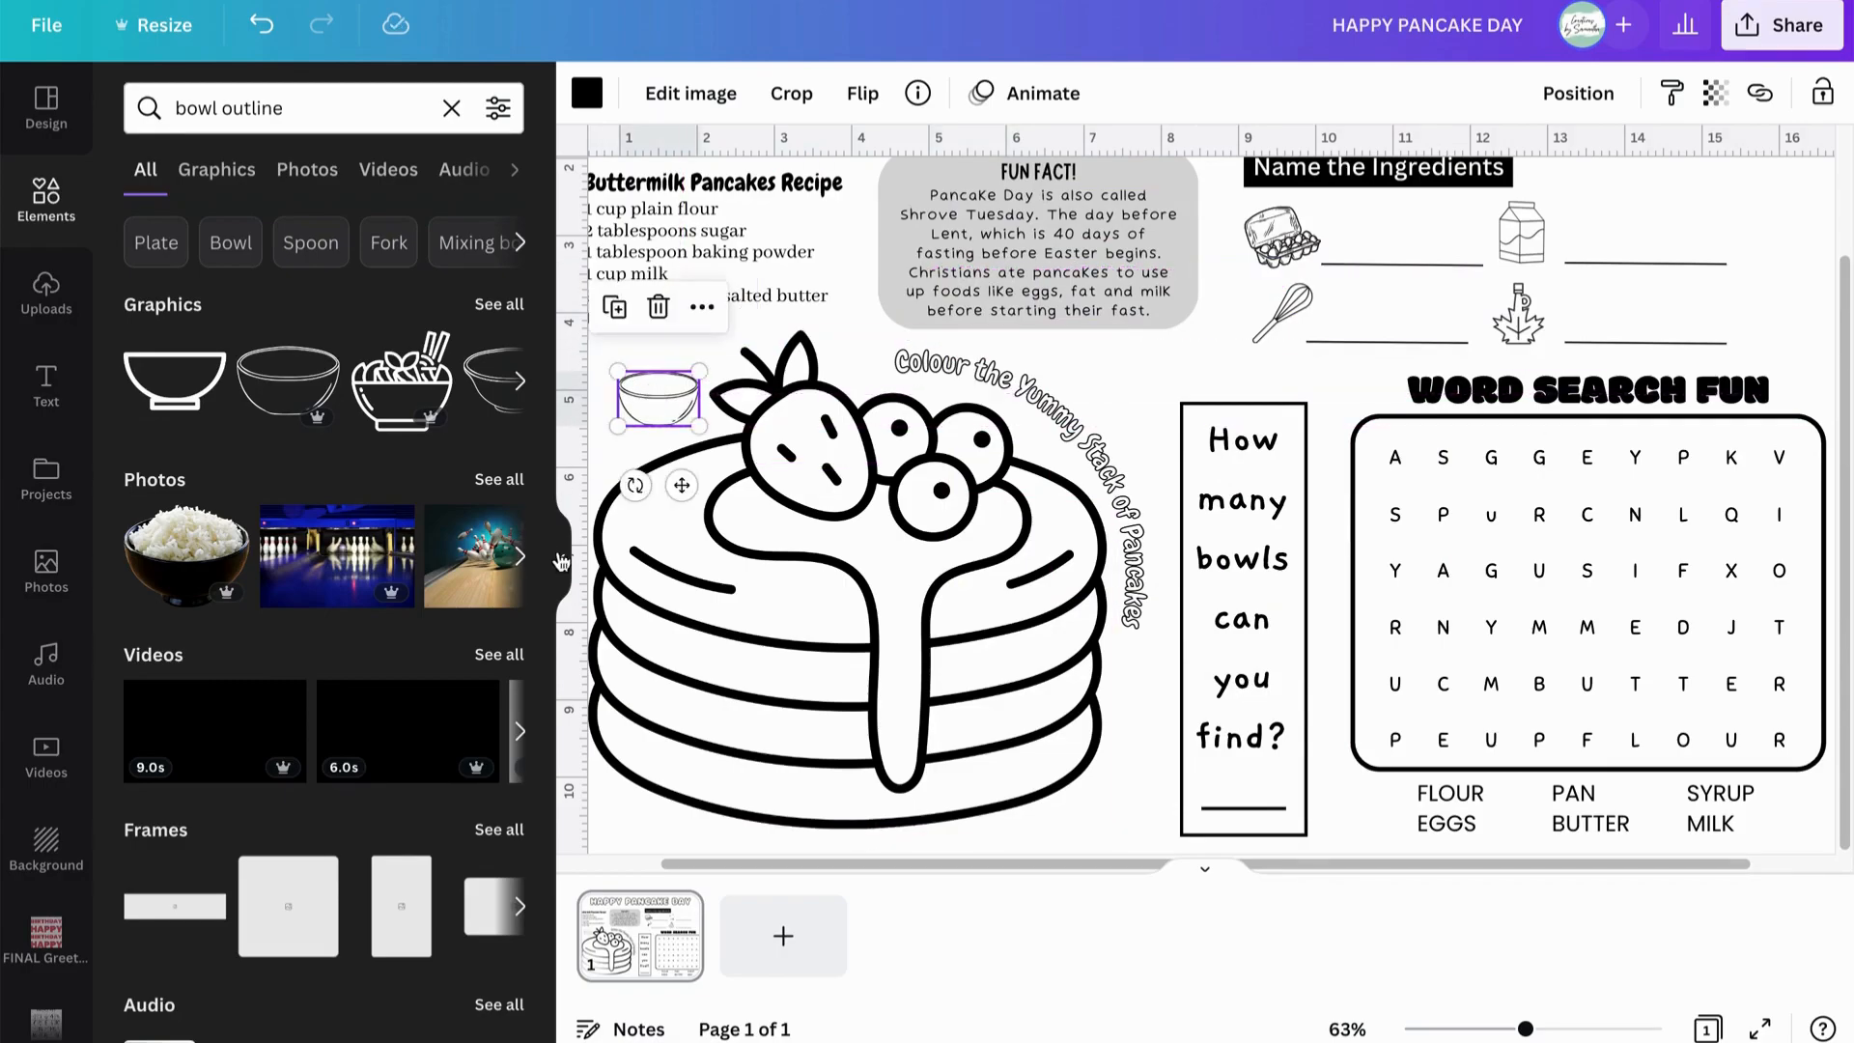
Move the bowl graphic beside the page's left edge, below the recipe, and rotate it to about 22°.
click(561, 560)
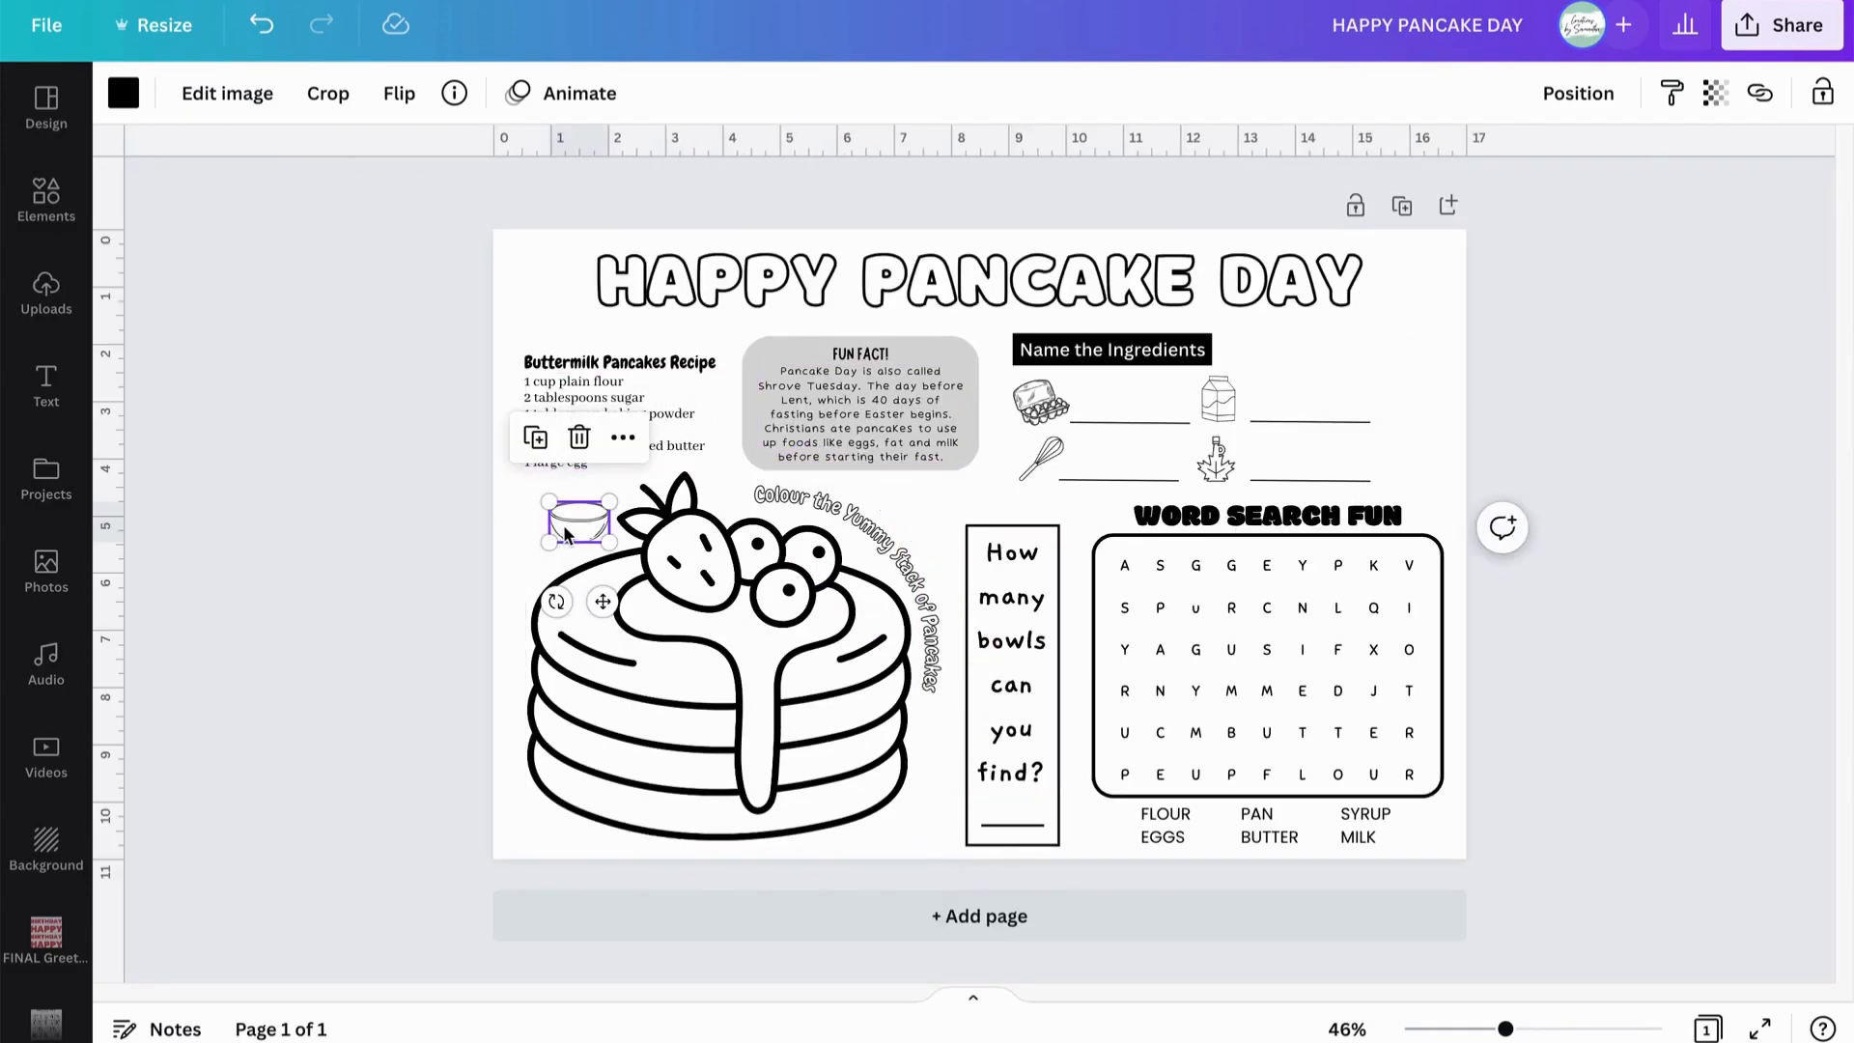
mouse_move(576, 525)
mouse_down()
mouse_move(547, 353)
mouse_move(534, 538)
mouse_move(539, 523)
mouse_up()
drag(522, 599, 489, 588)
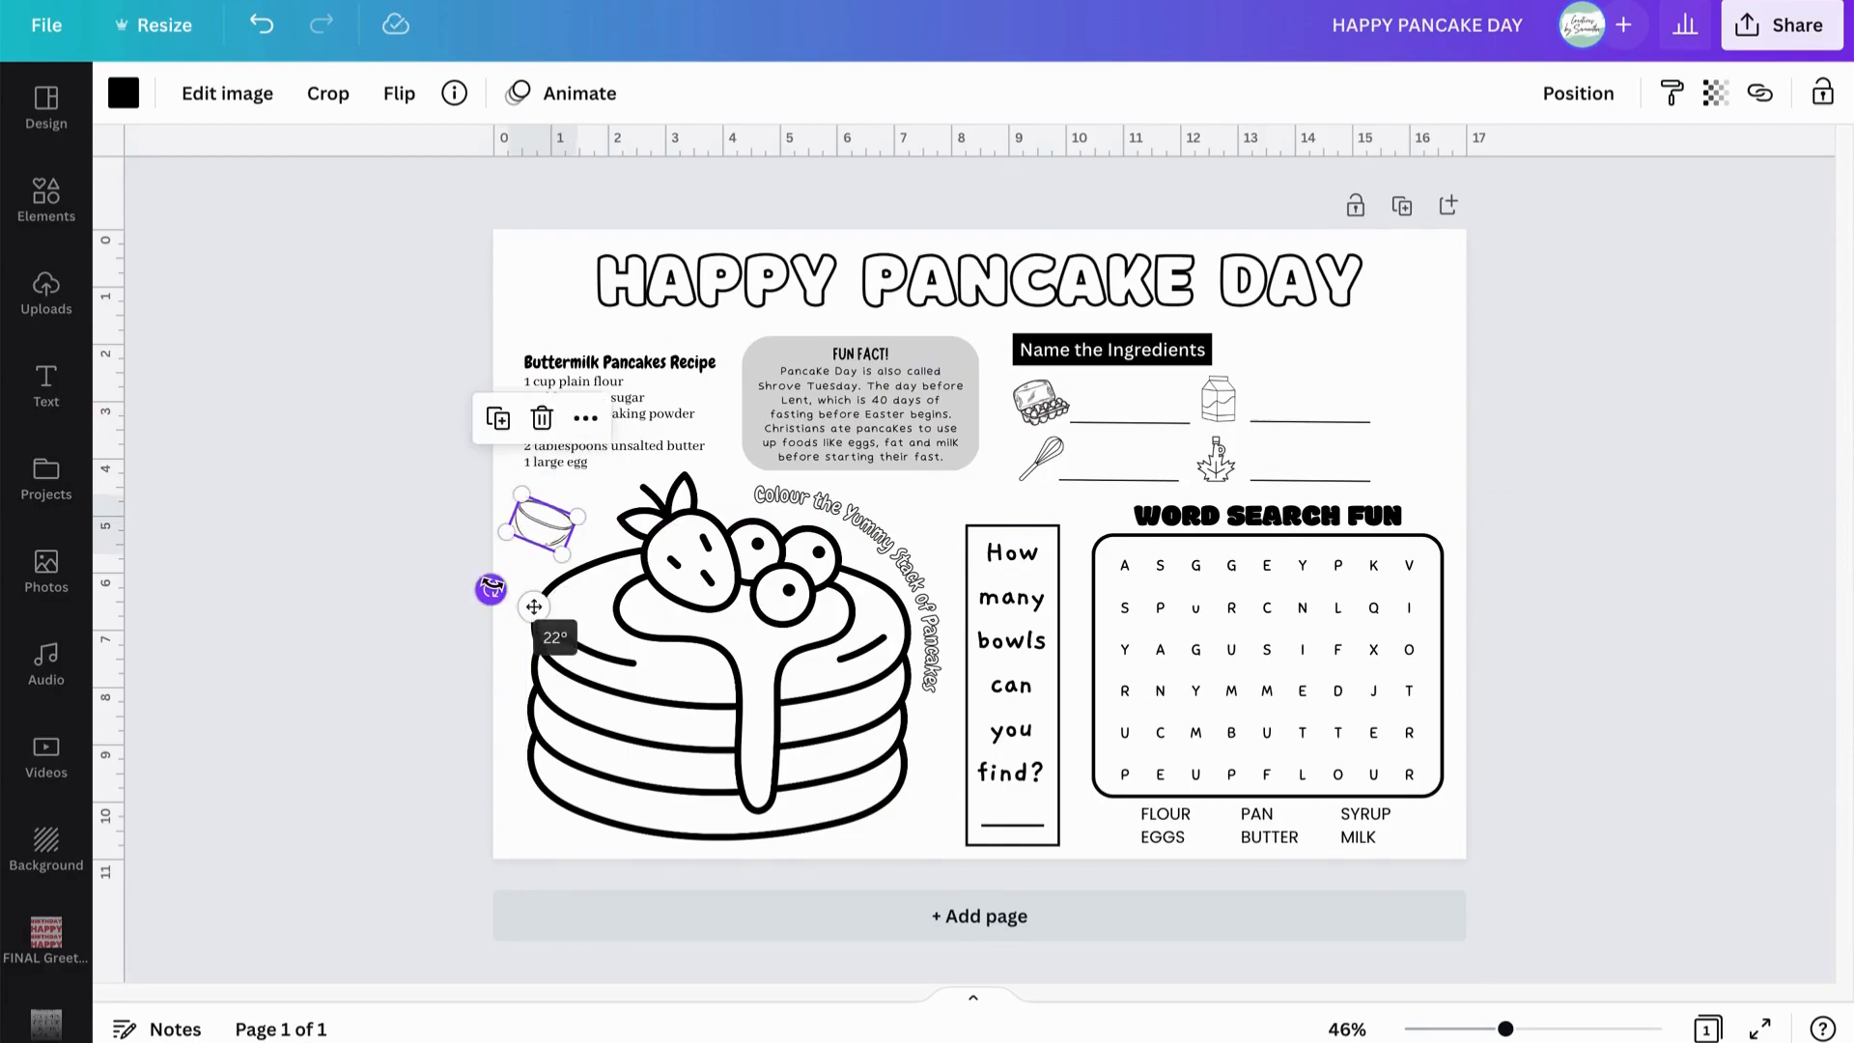
Duplicate the tilted bowl, shrink the copy, and place it in the page's upper right corner just below the end of the title.
click(499, 420)
drag(542, 623, 1256, 436)
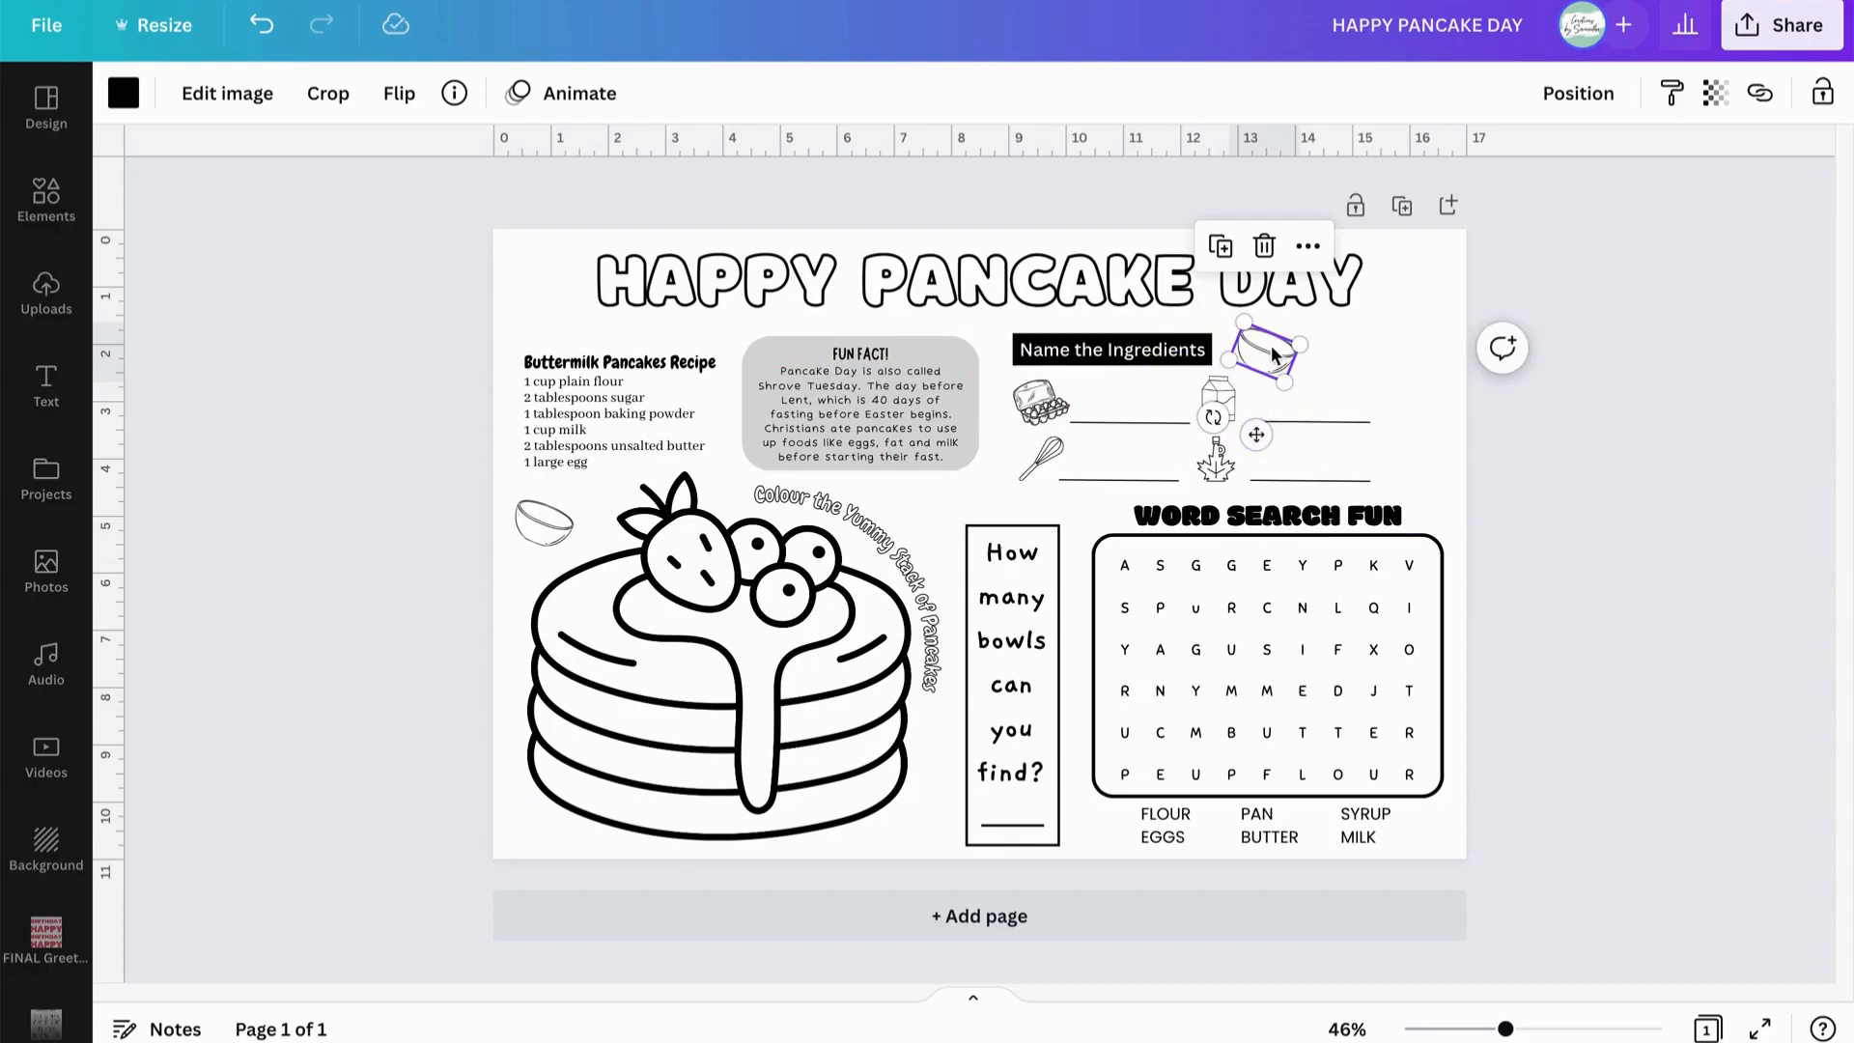
drag(1283, 379, 1259, 345)
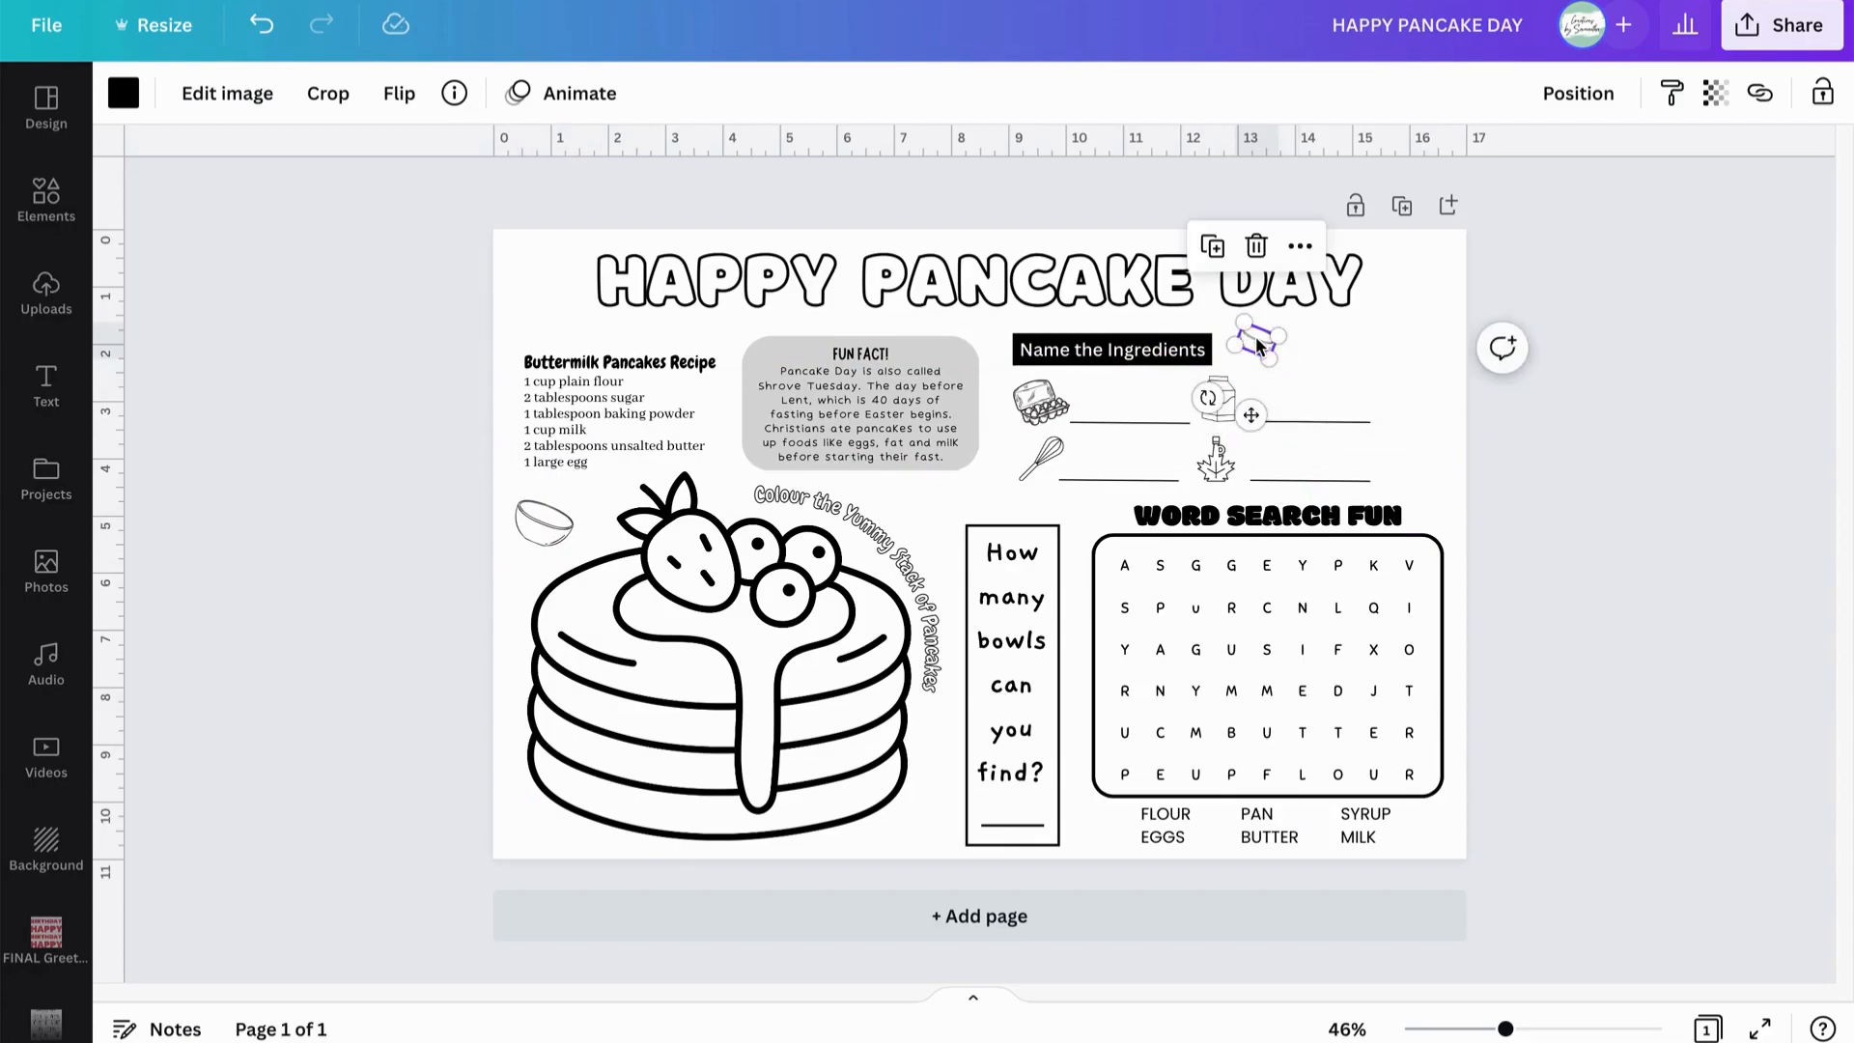
drag(1267, 408, 1402, 387)
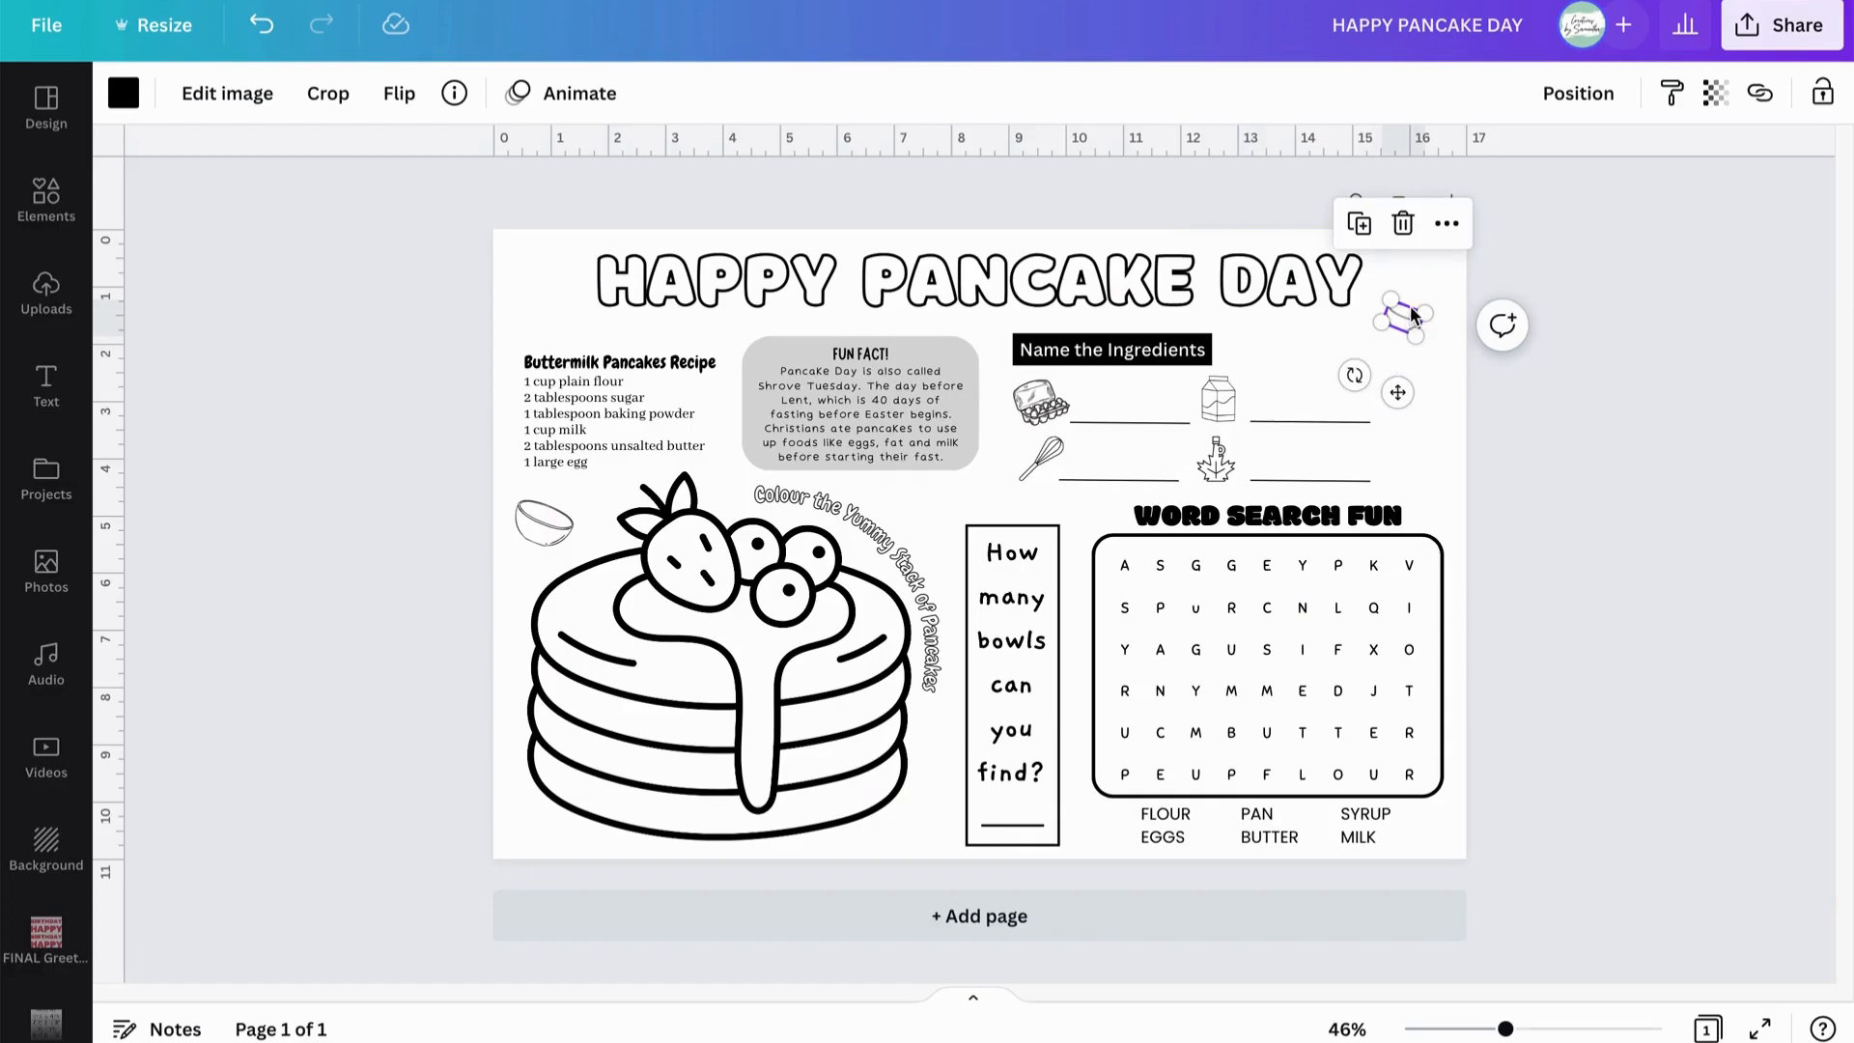
Duplicate the small bowl twice, placing one copy beside FLOUR and EGGS and the other in the page's lower left corner.
click(1362, 224)
drag(1409, 398, 1085, 898)
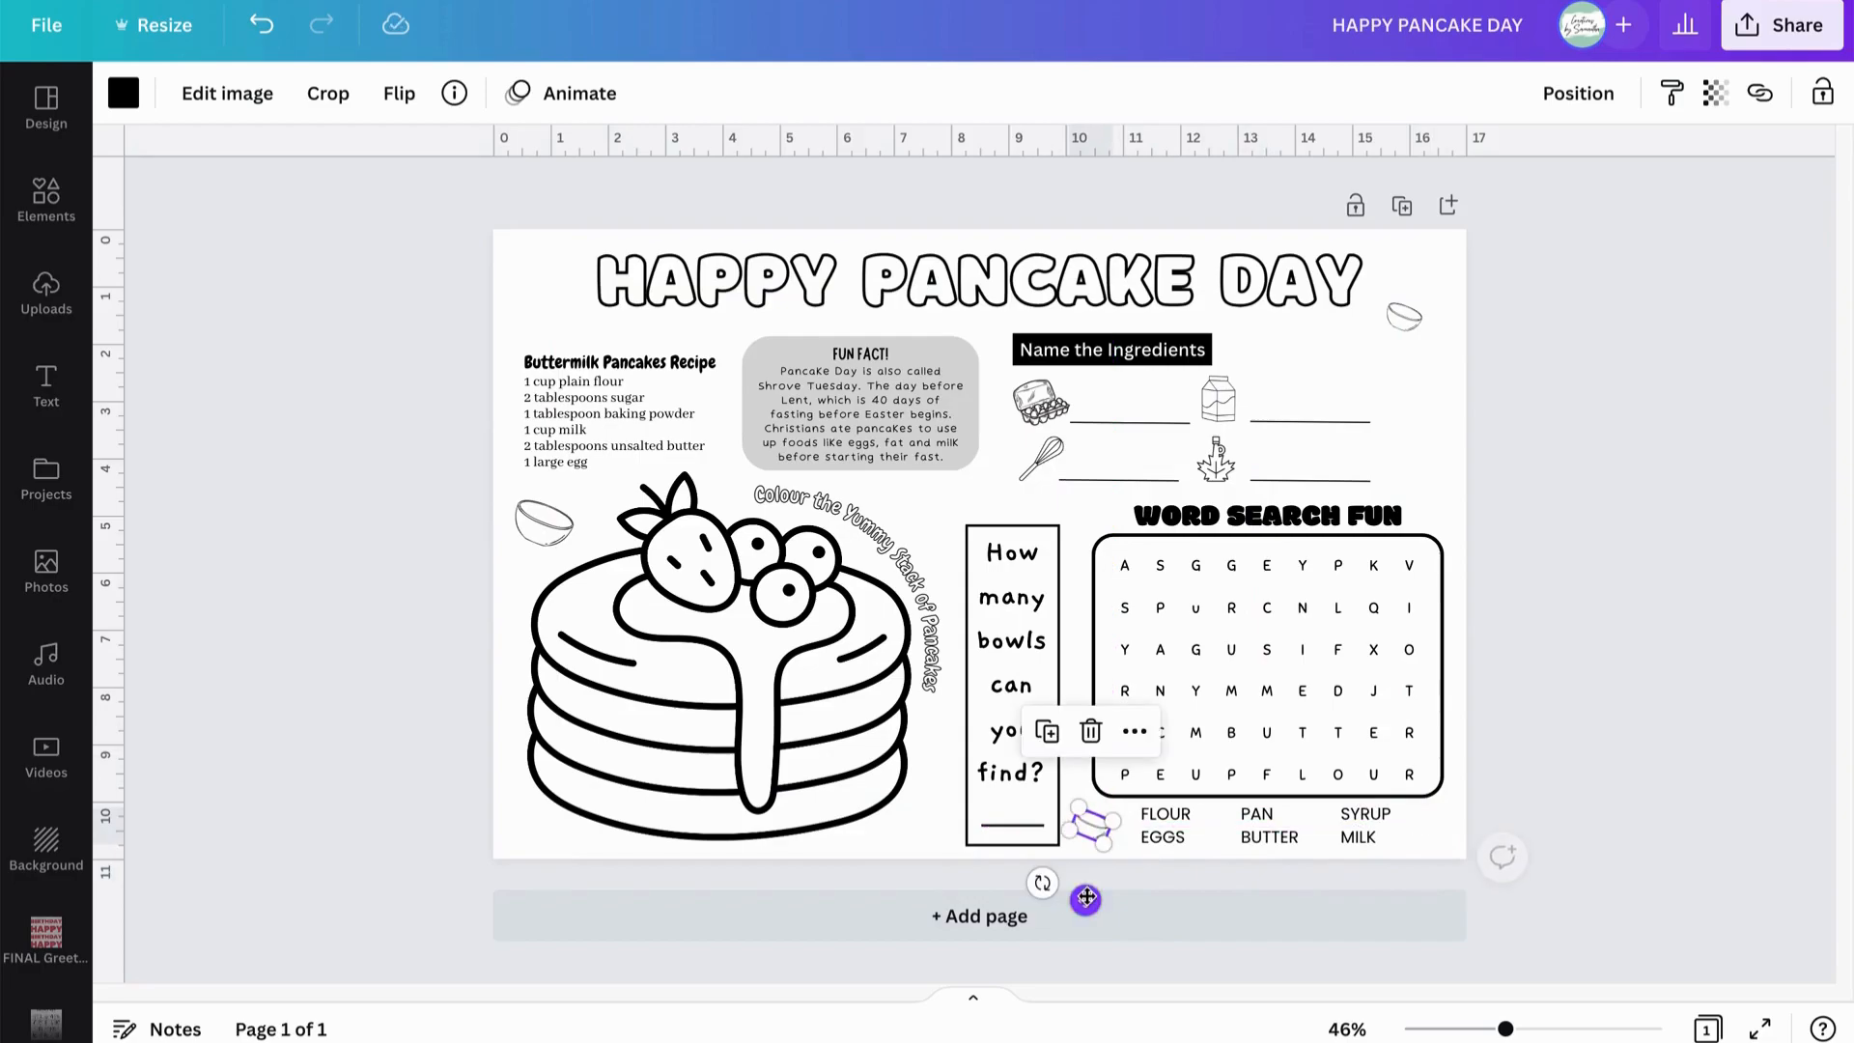
click(1047, 732)
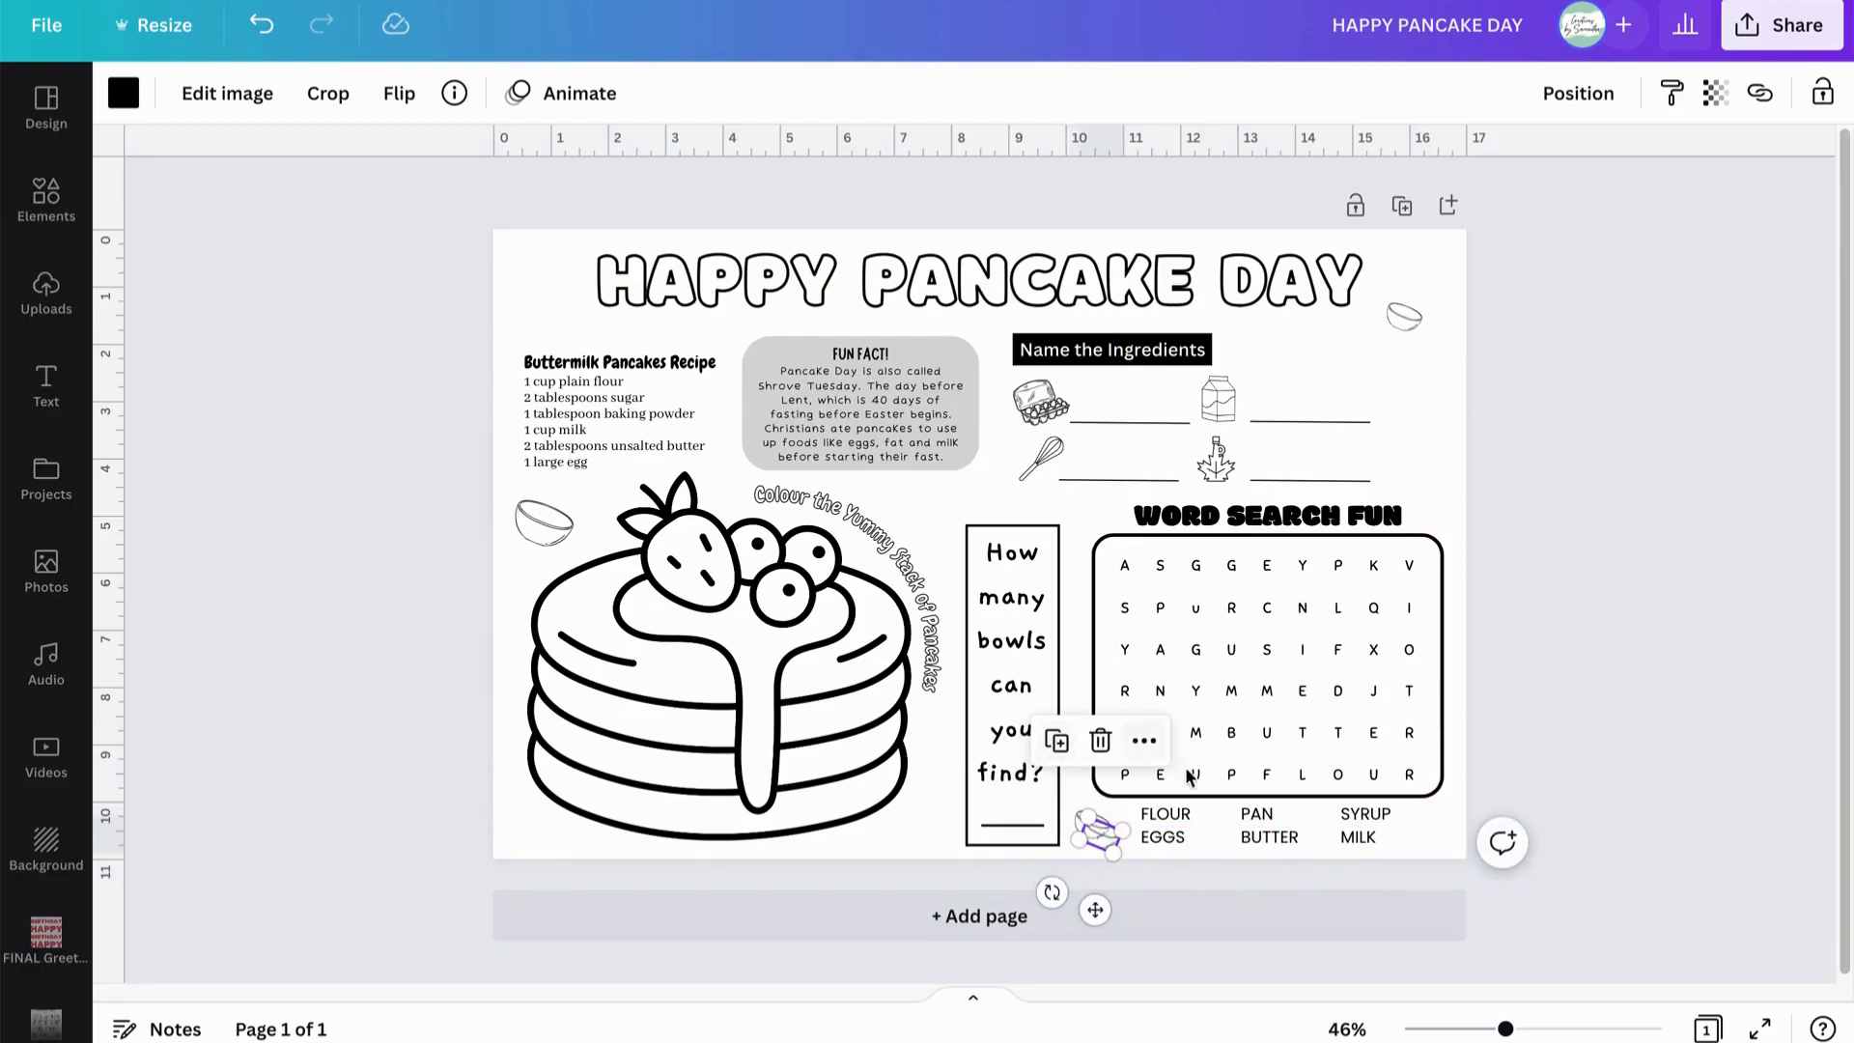
drag(1096, 908, 529, 896)
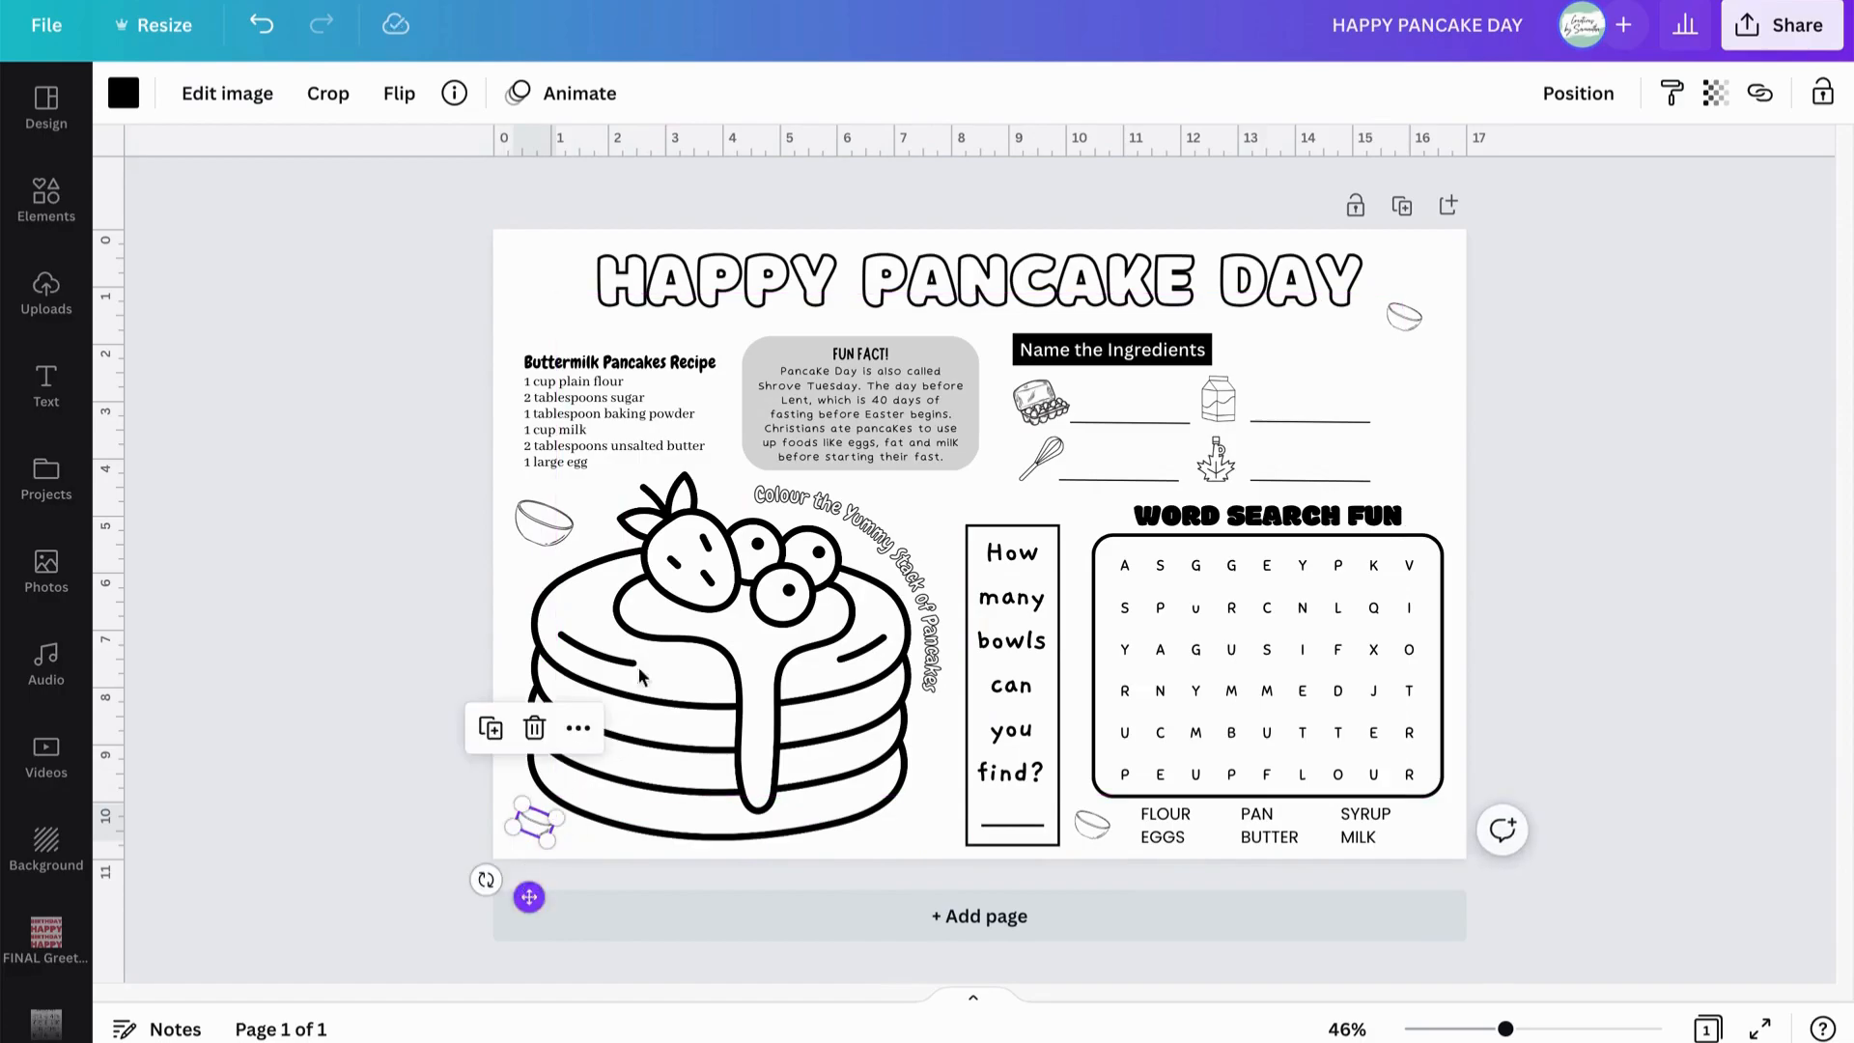
Duplicate the lower left bowl, shrink the copy further, and place it between the strawberry and the start of the curved text.
click(490, 728)
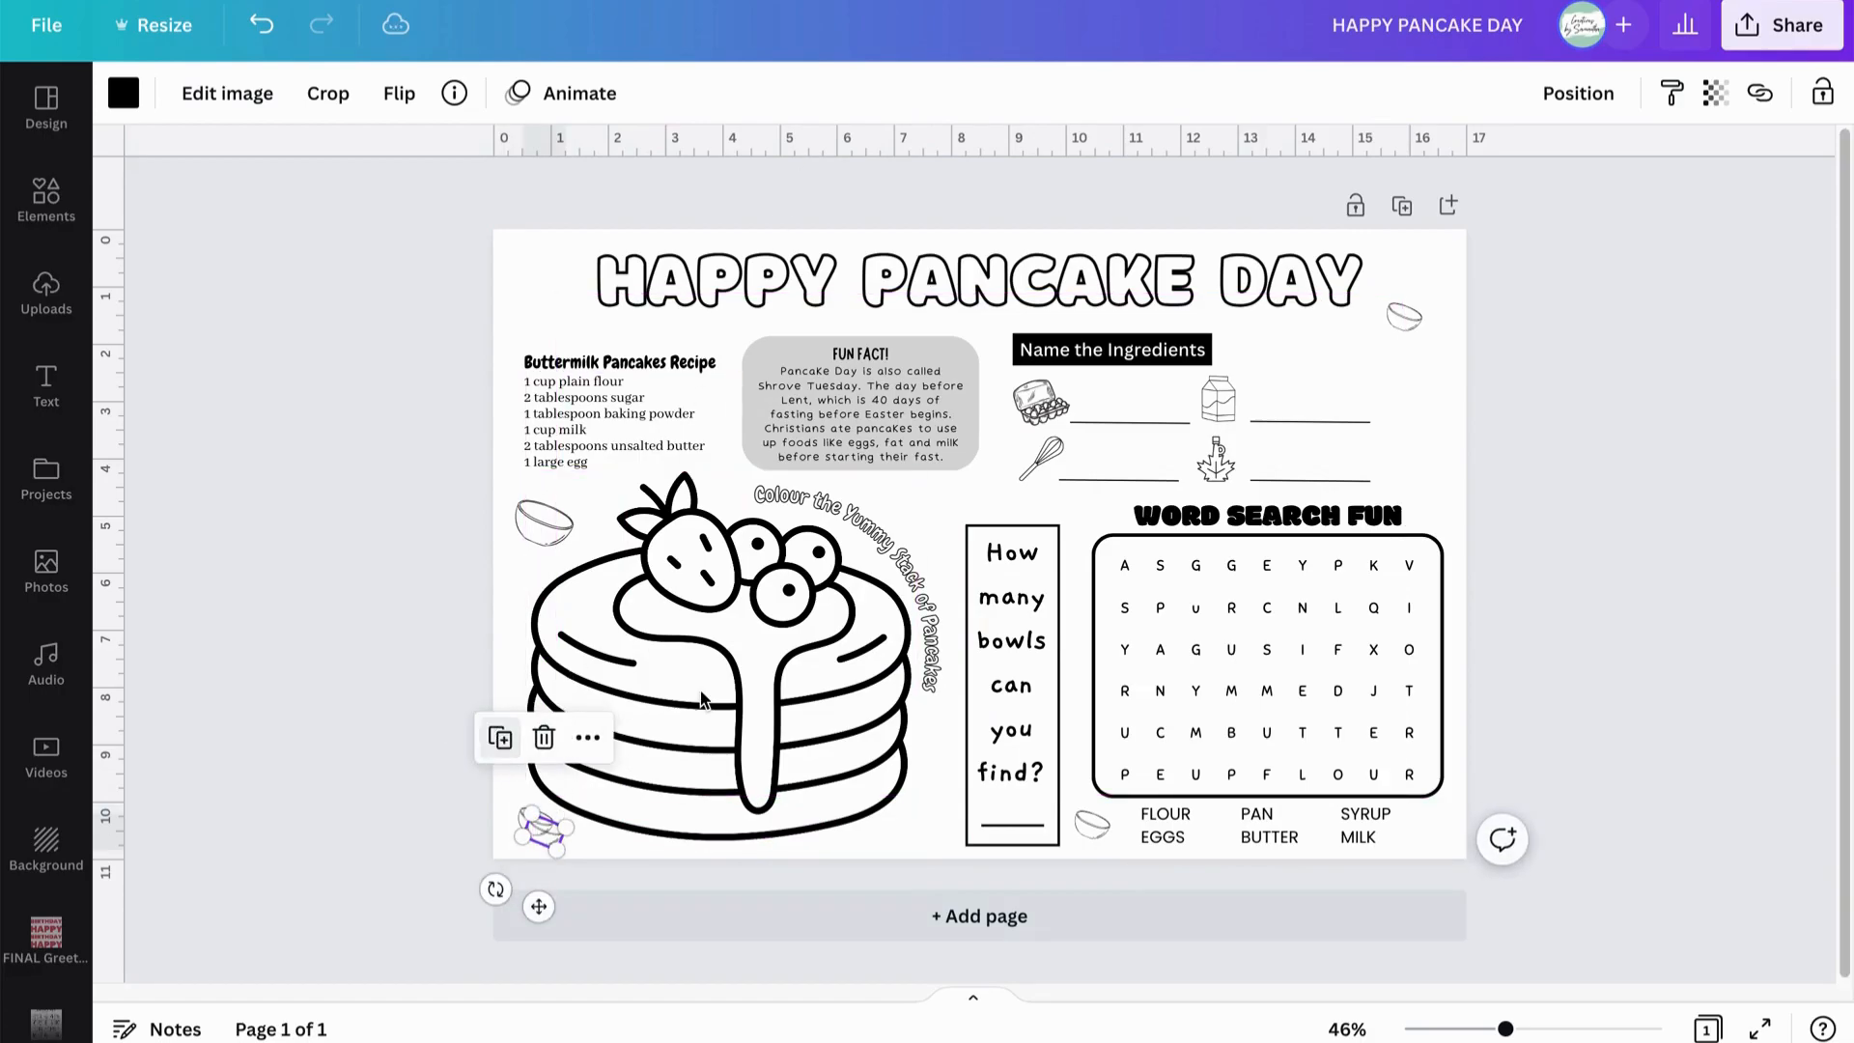
drag(539, 911, 723, 504)
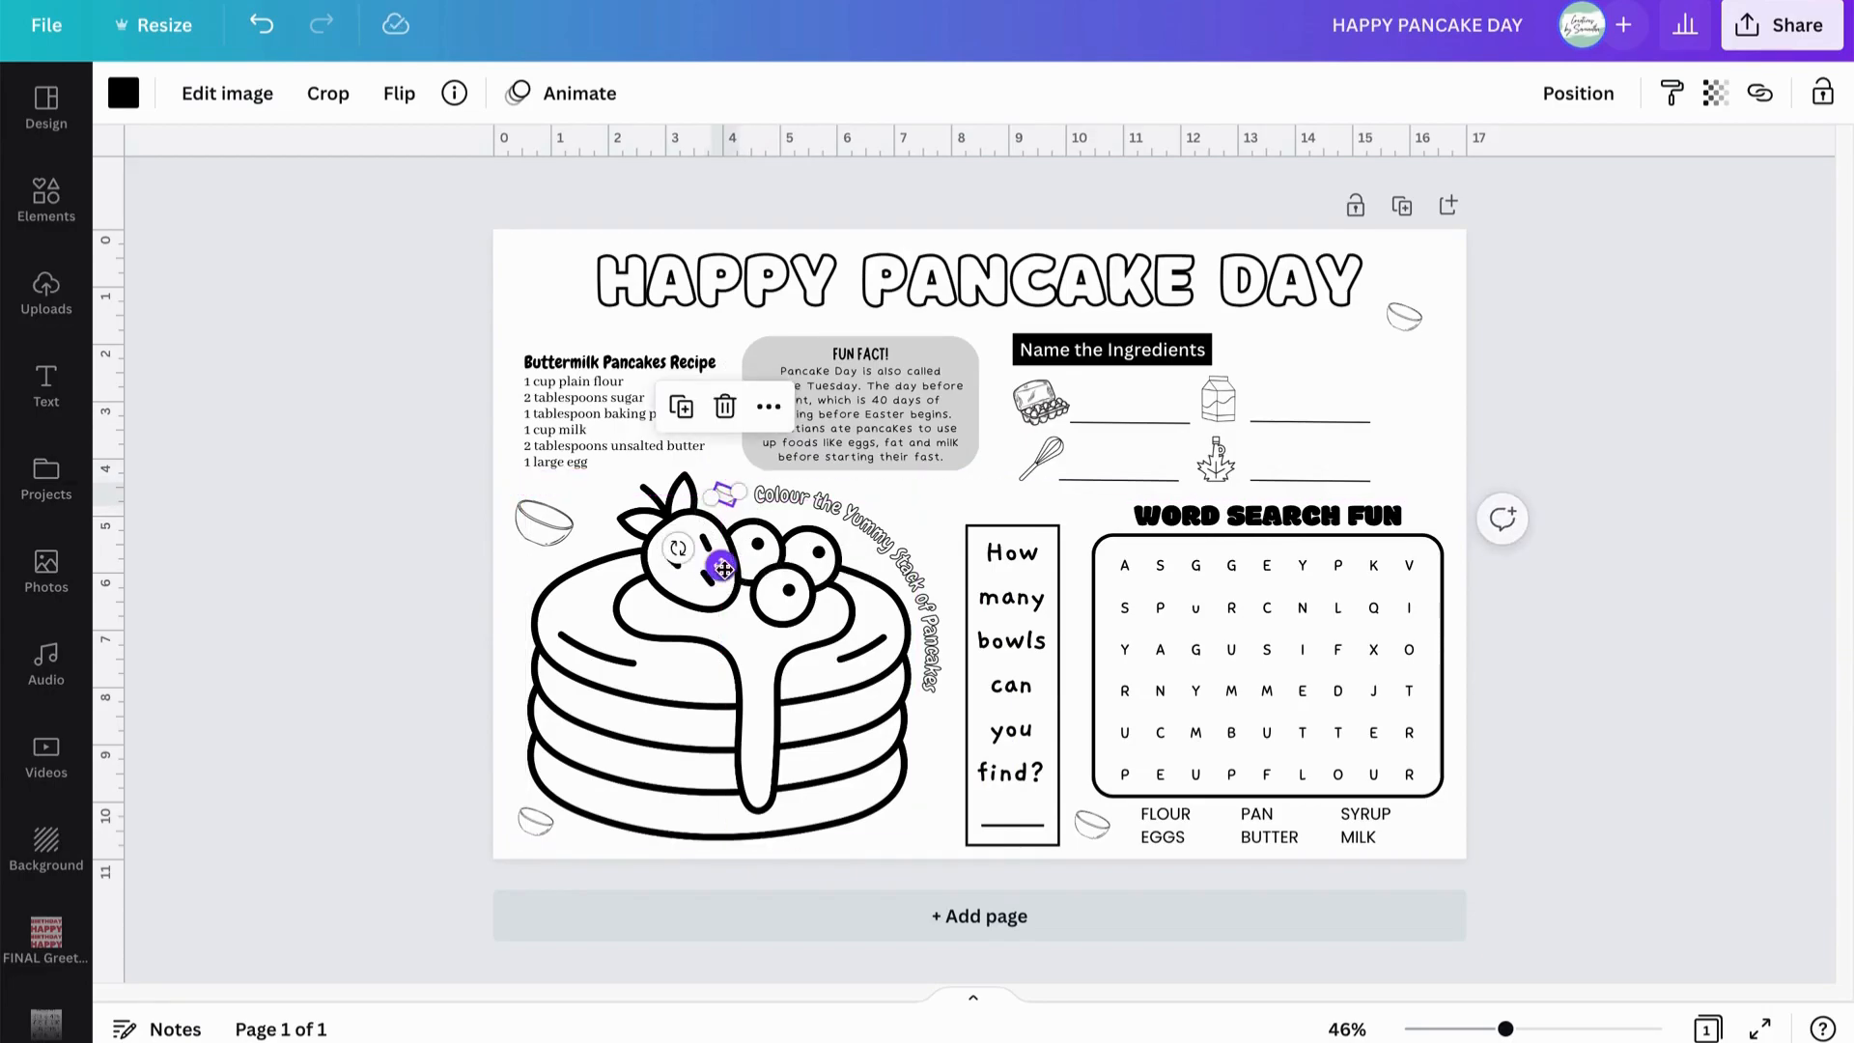
scroll(724, 571, up, 1)
scroll(724, 572, up, 3)
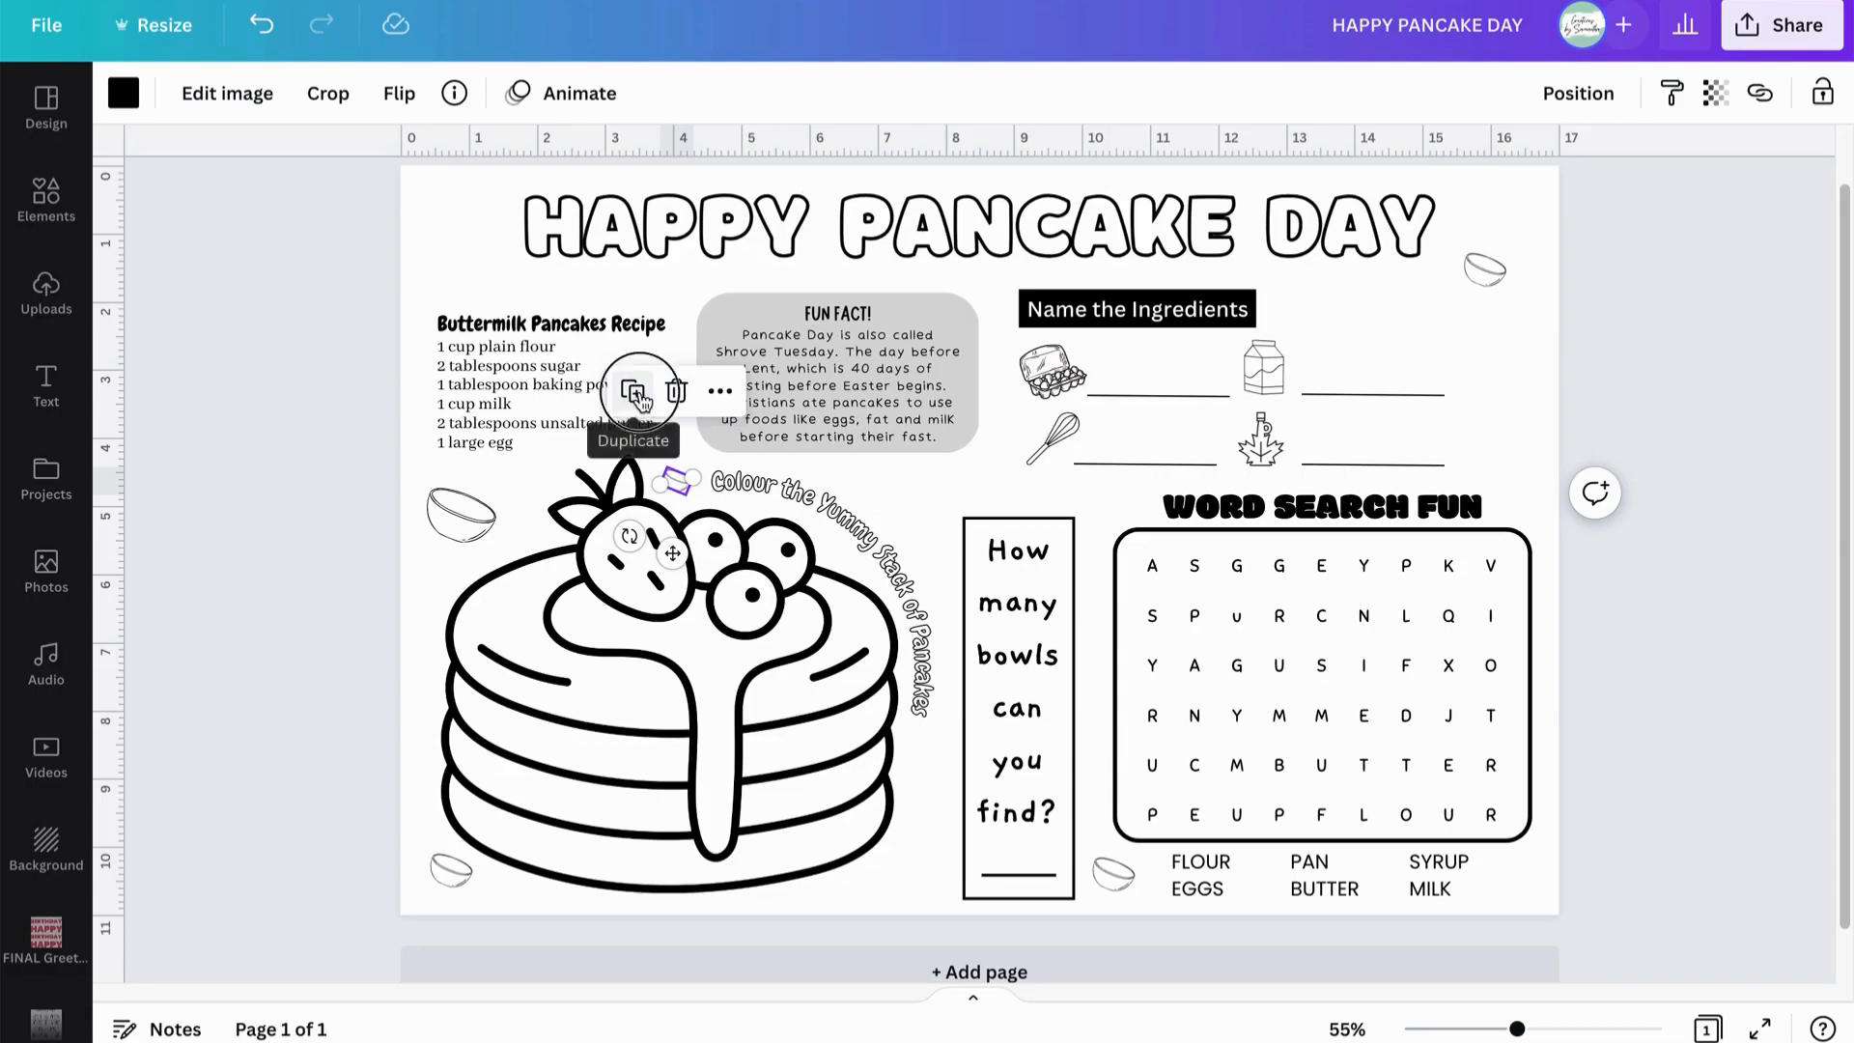
Duplicate the tiny bowl beside the recipe's sugar line, and place another, enlarged copy between the curved text and the bowl question.
drag(673, 553, 684, 565)
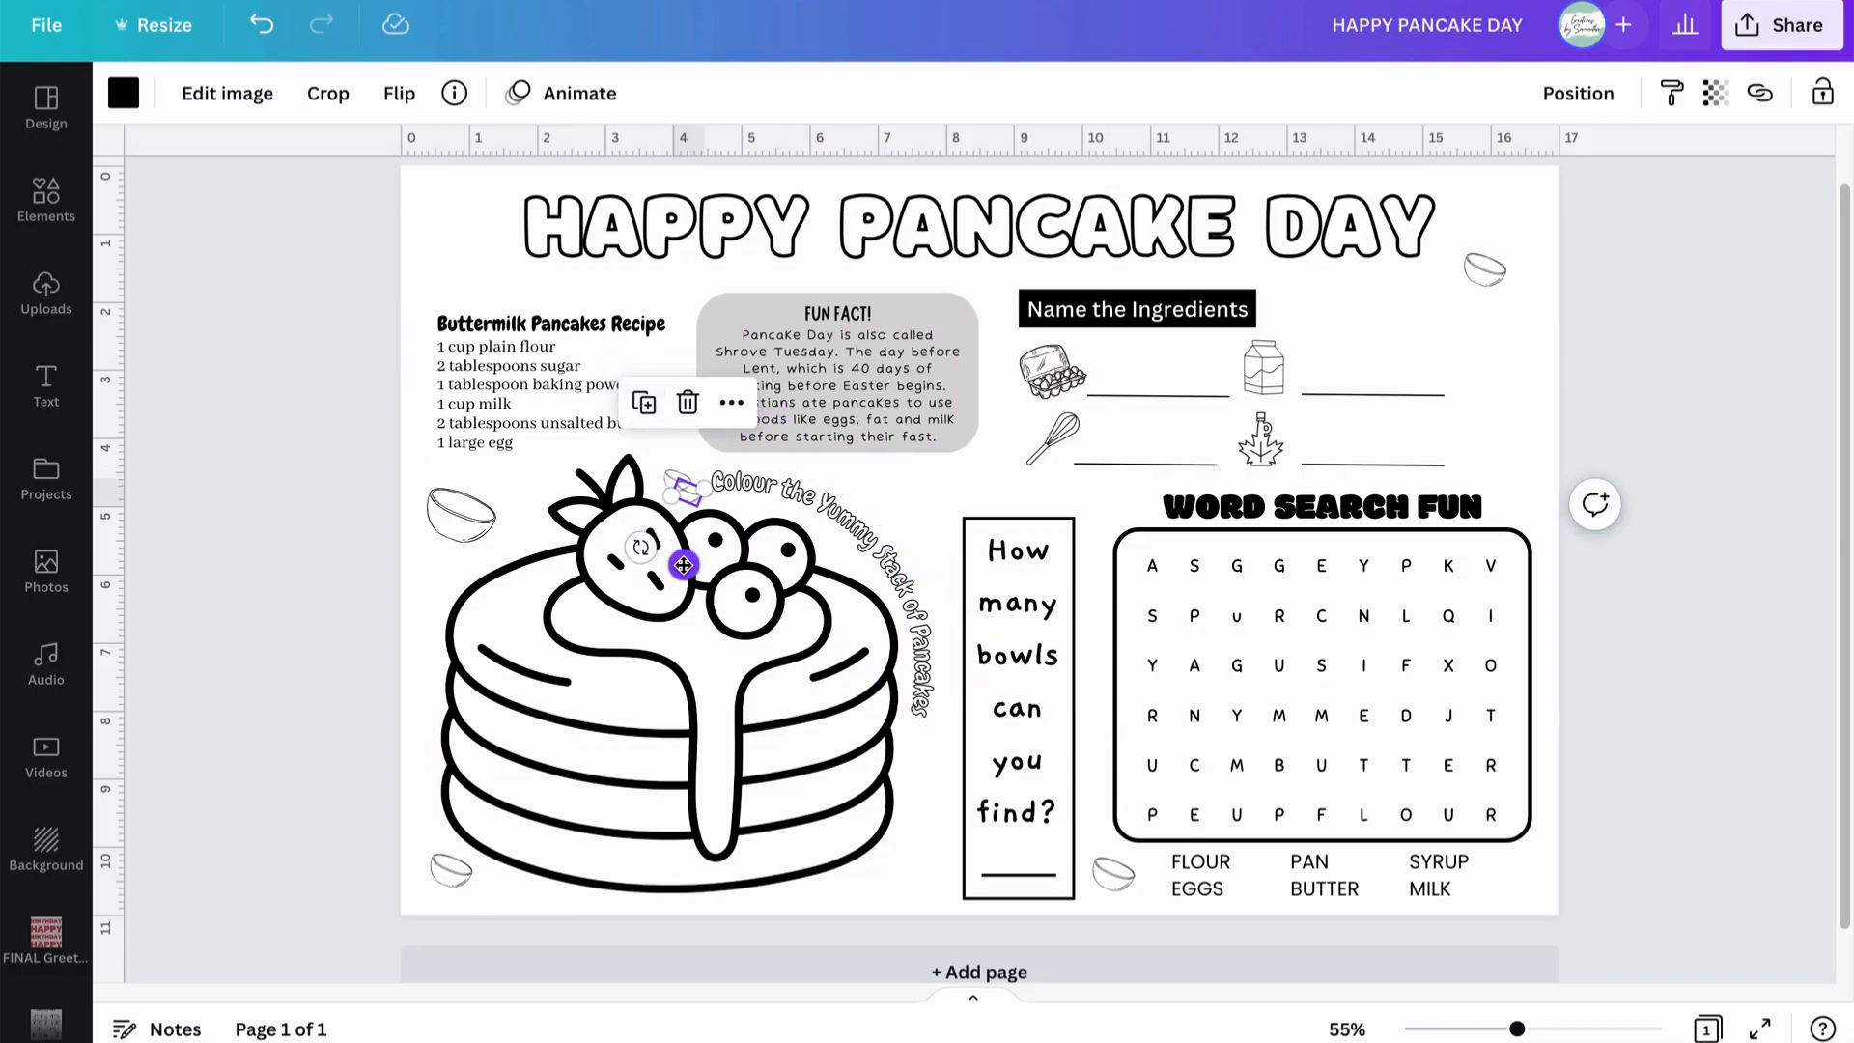
drag(684, 565, 599, 425)
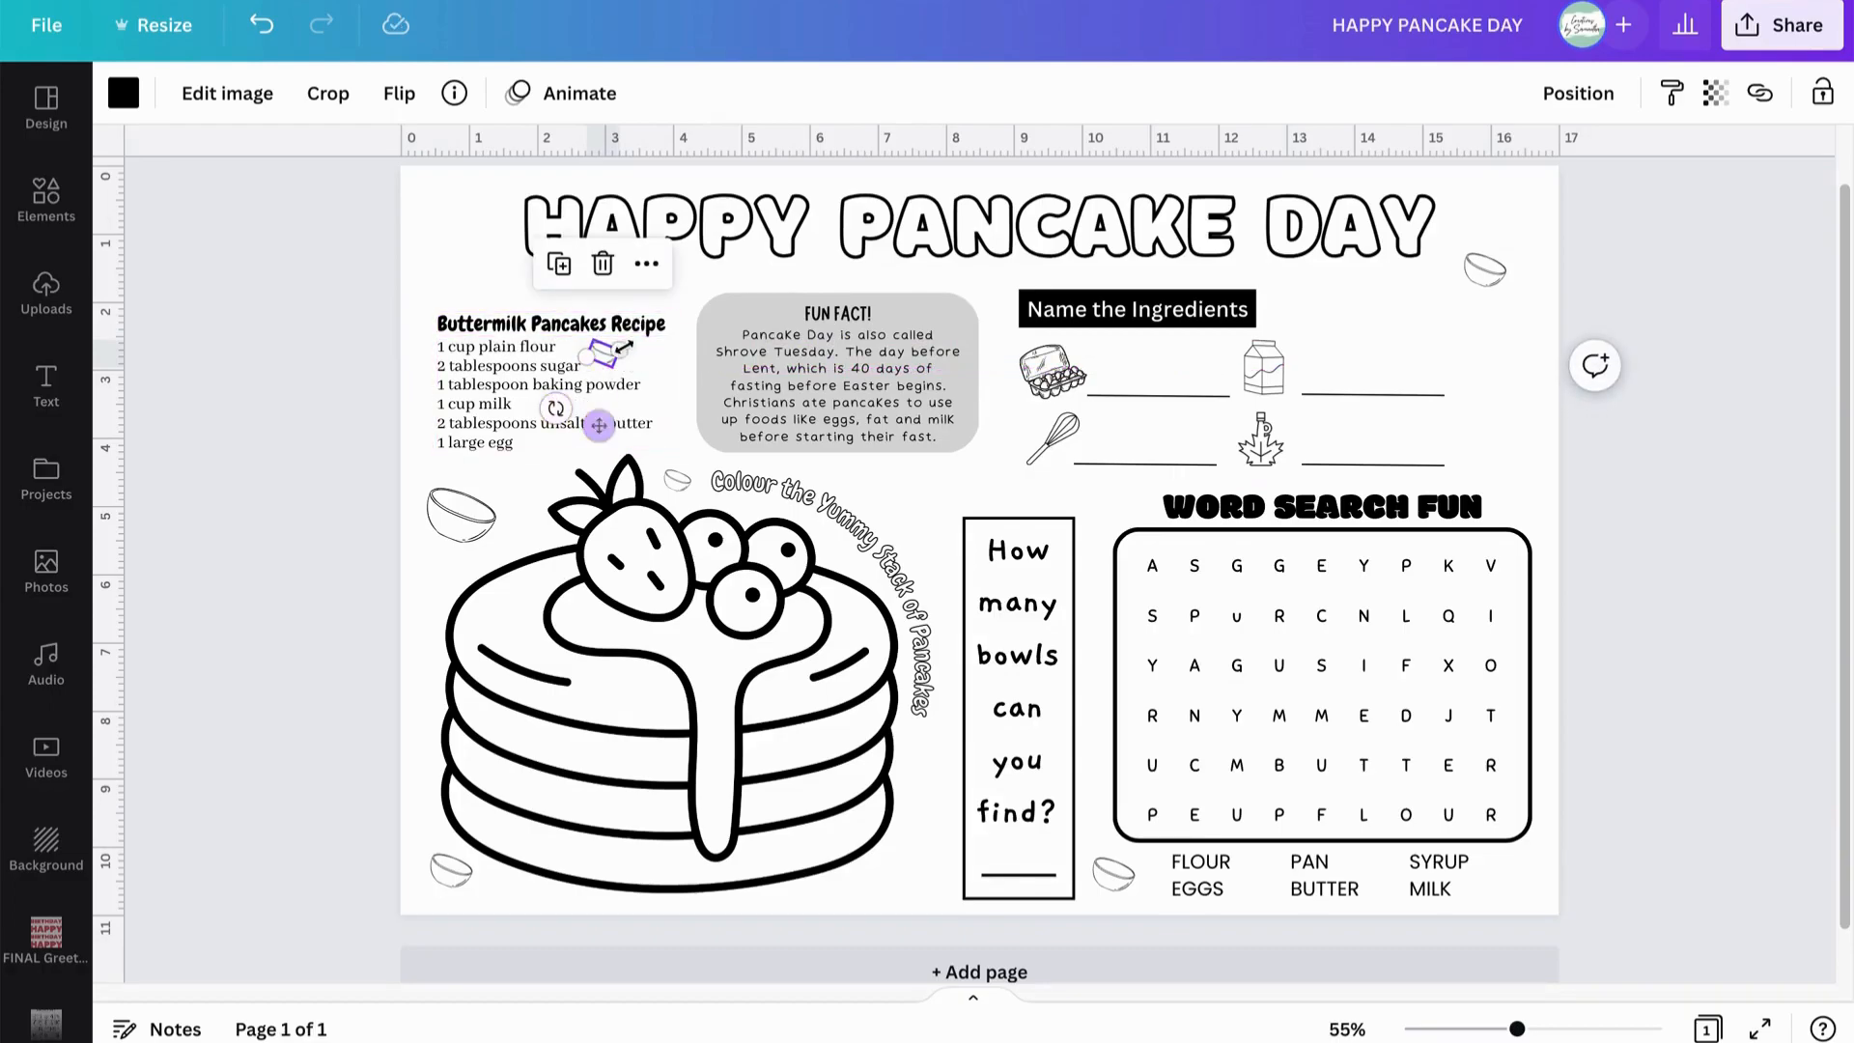
click(559, 269)
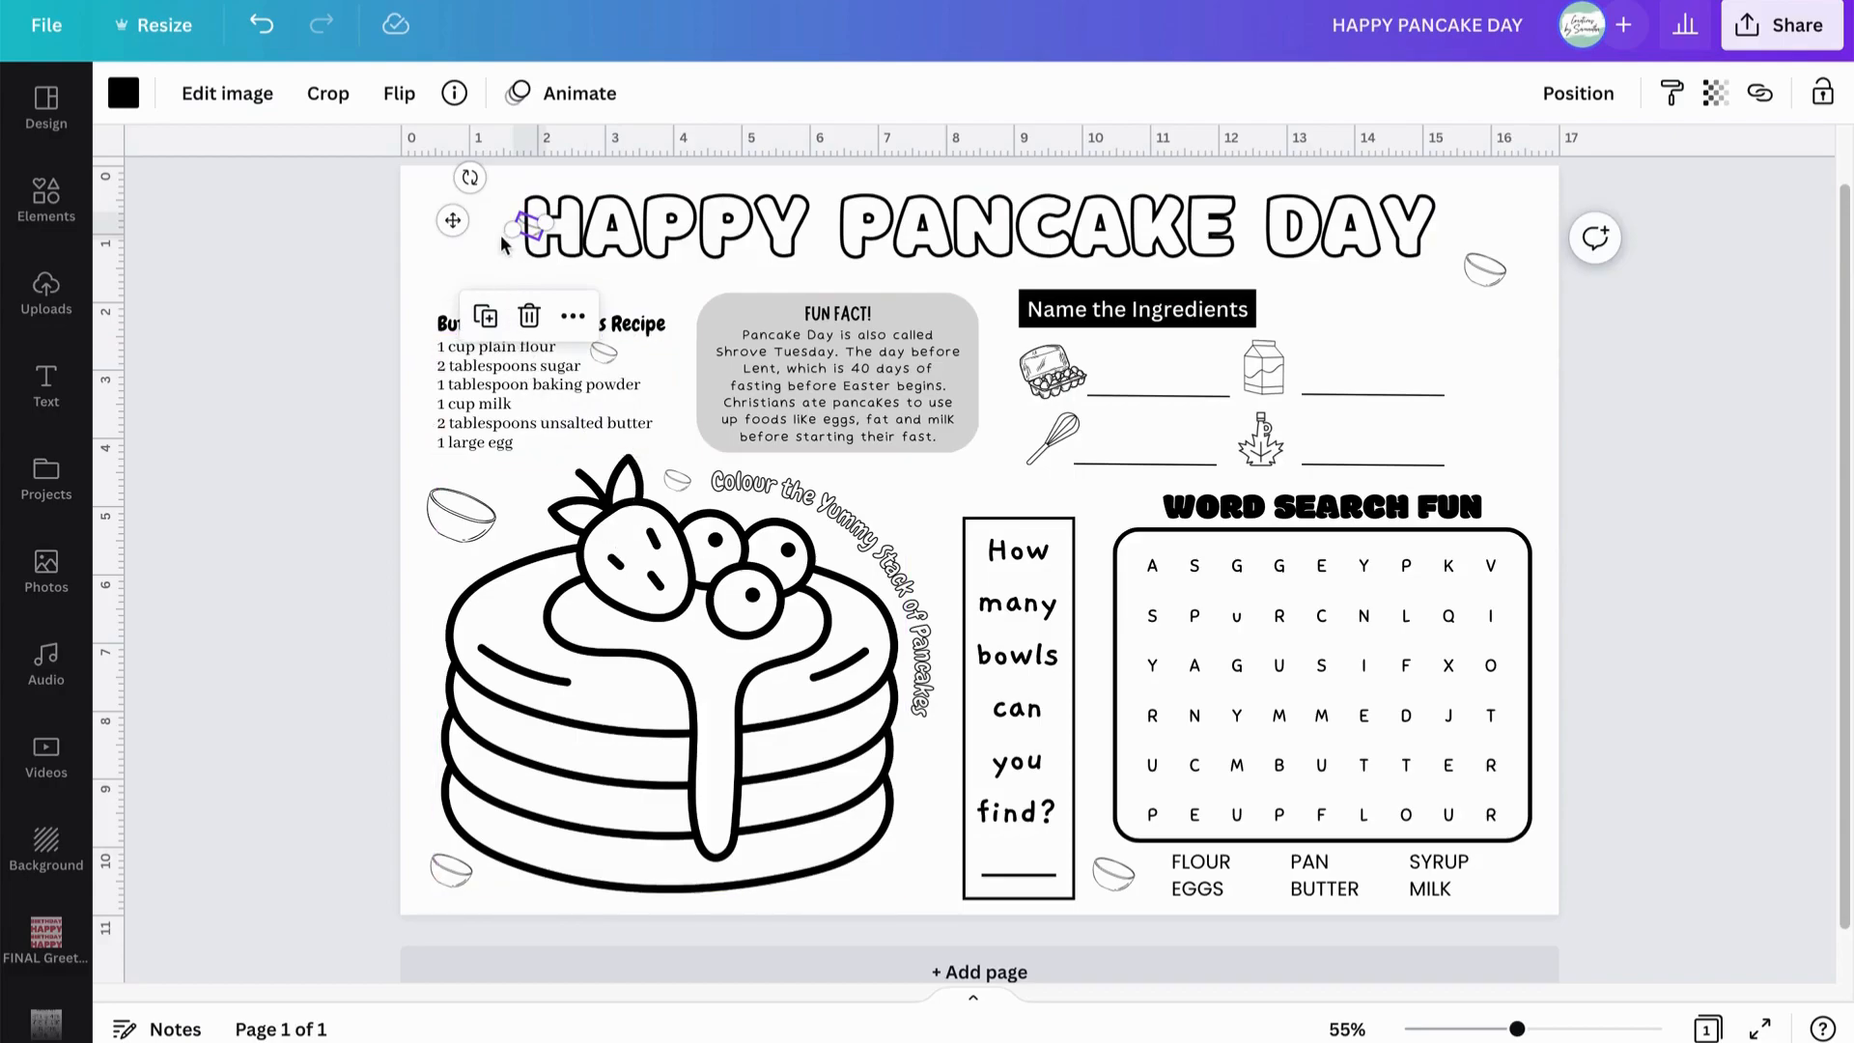
drag(453, 219, 922, 504)
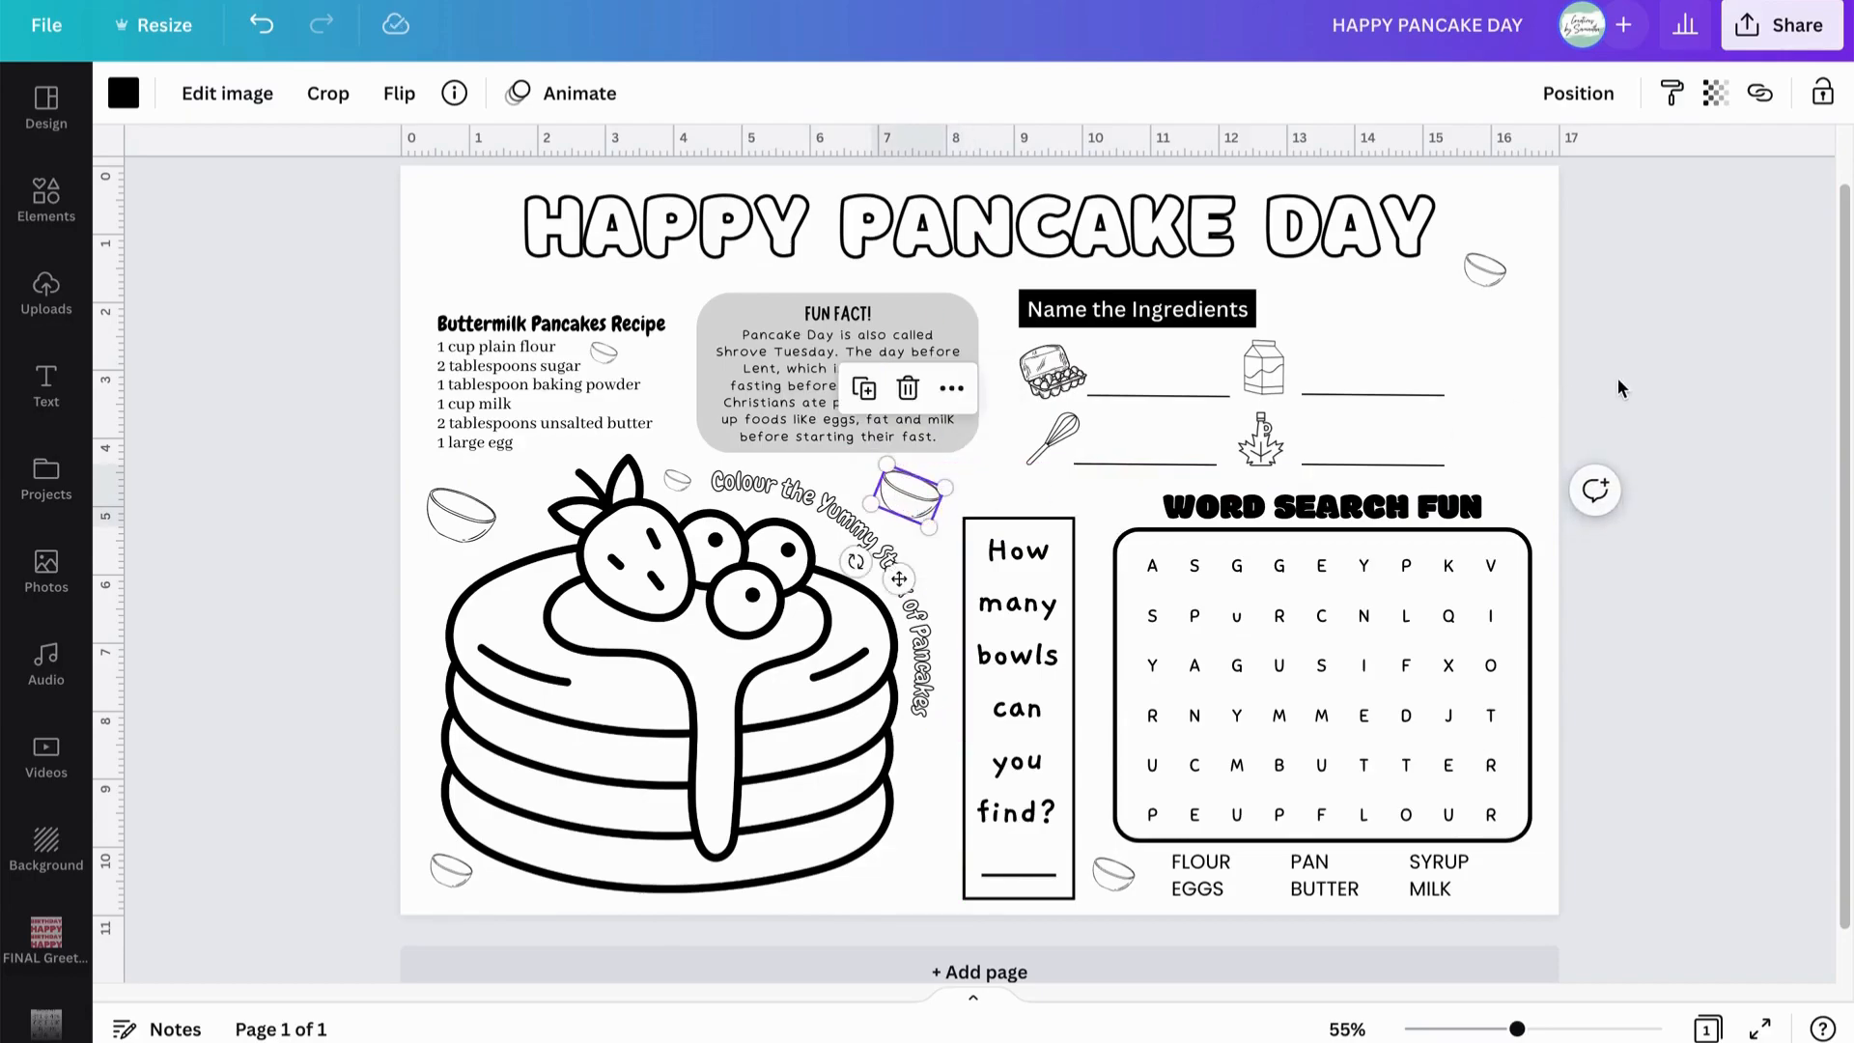